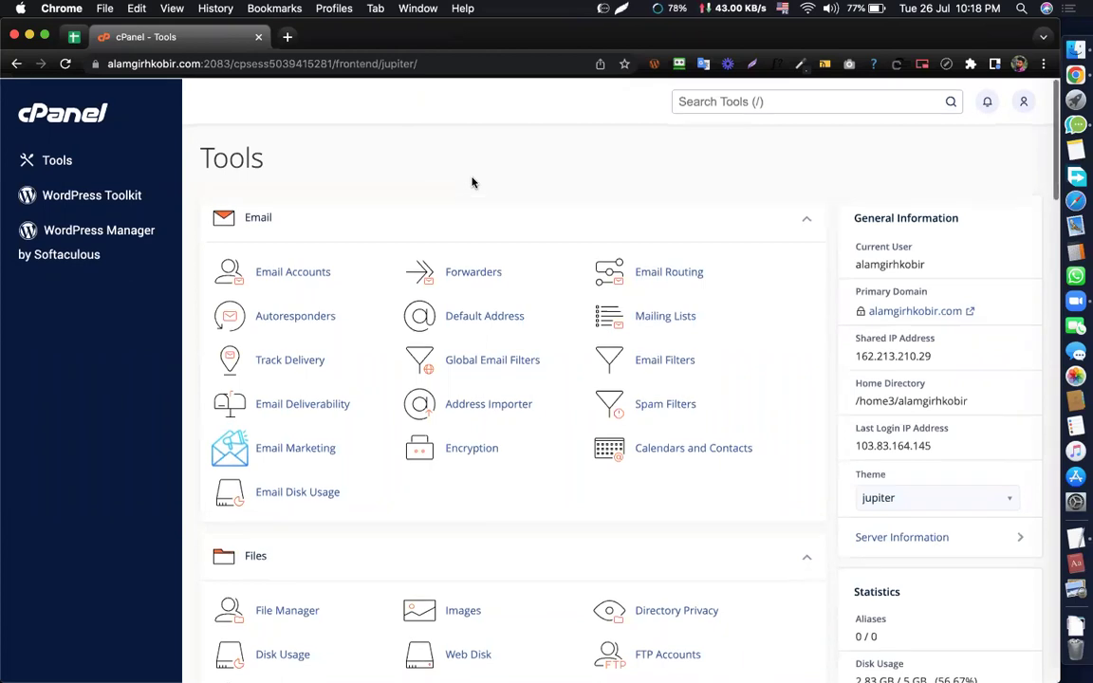
- Scroll the cPanel Tools page down to the Softaculous Apps Installer's WordPress script
{"action": "scroll", "coordinate": [491, 182], "scroll_direction": "down", "scroll_amount": 1}
{"action": "scroll", "coordinate": [491, 181], "scroll_direction": "up", "scroll_amount": 1}
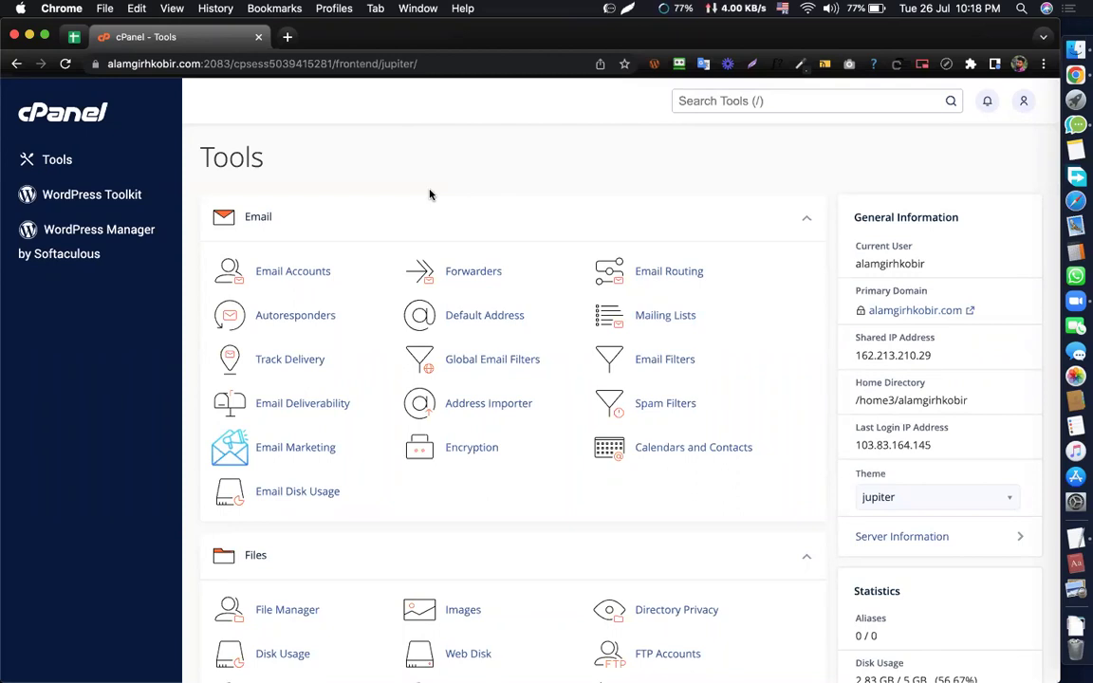
{"action": "scroll", "coordinate": [501, 196], "scroll_direction": "down", "scroll_amount": 1}
{"action": "scroll", "coordinate": [500, 197], "scroll_direction": "up", "scroll_amount": 1}
{"action": "scroll", "coordinate": [480, 315], "scroll_direction": "down", "scroll_amount": 15}
{"action": "scroll", "coordinate": [480, 320], "scroll_direction": "up", "scroll_amount": 20}
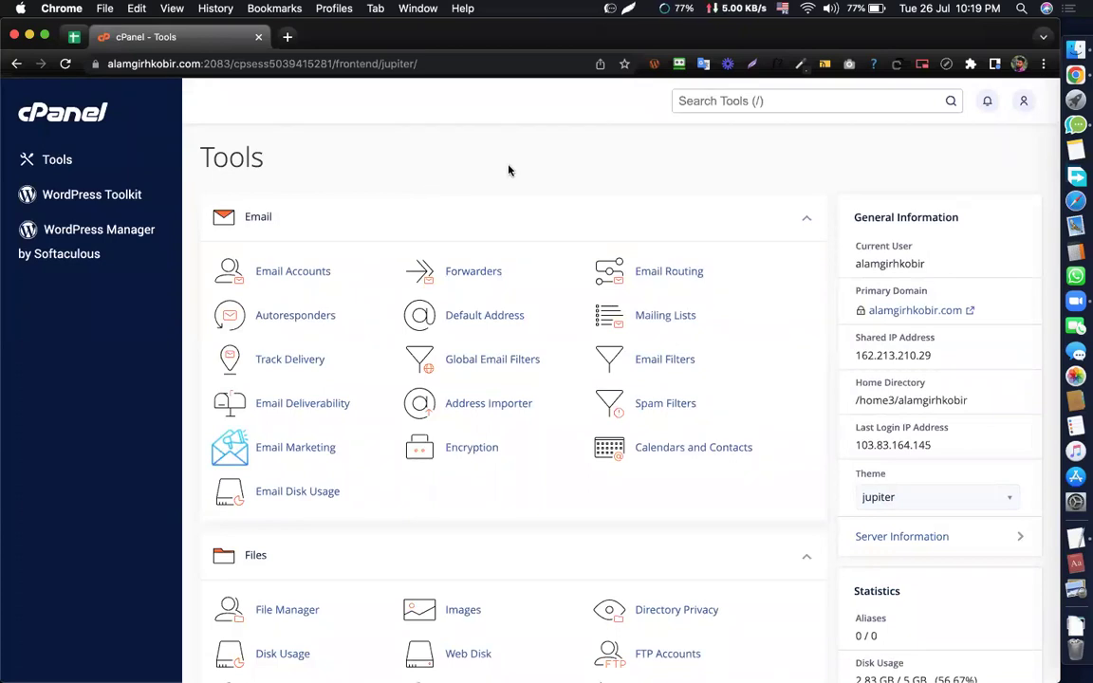
{"action": "scroll", "coordinate": [534, 360], "scroll_direction": "down", "scroll_amount": 10}
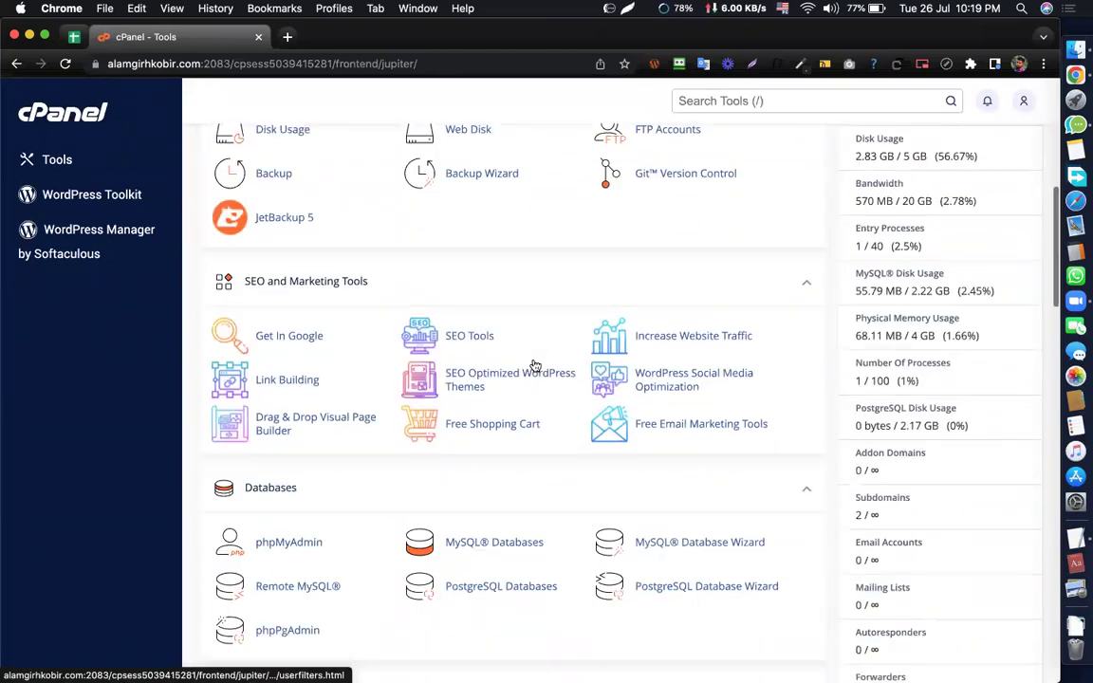
{"action": "scroll", "coordinate": [534, 360], "scroll_direction": "down", "scroll_amount": 15}
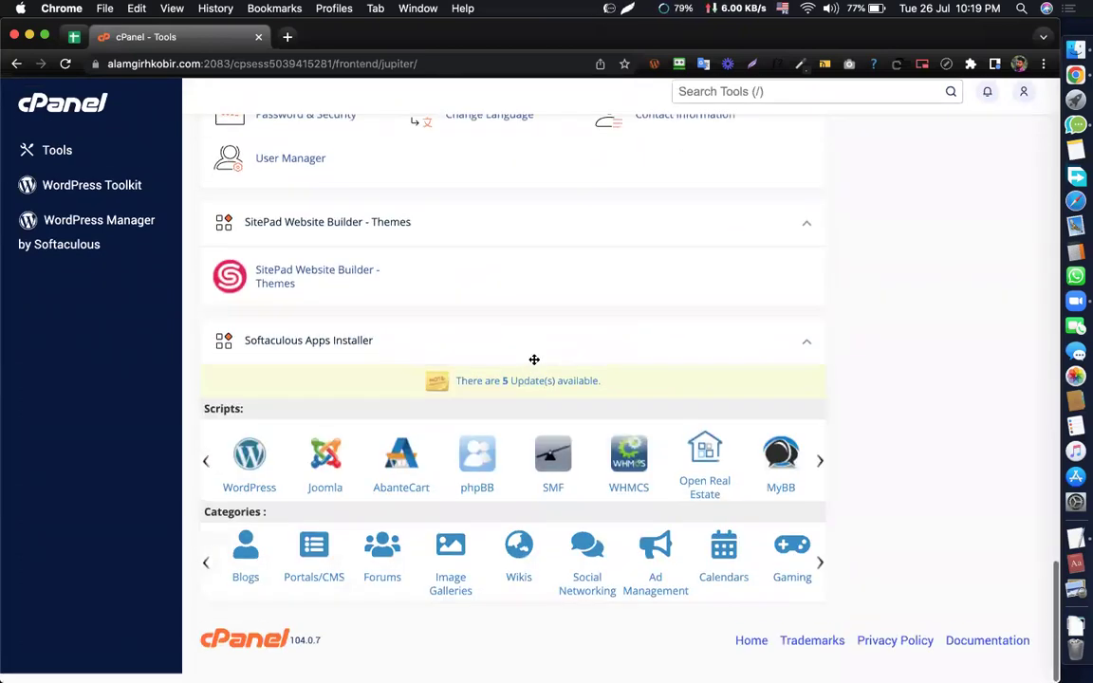
- Open the WordPress script in Softaculous and start a new installation with Install Now
{"action": "left_click", "coordinate": [251, 462]}
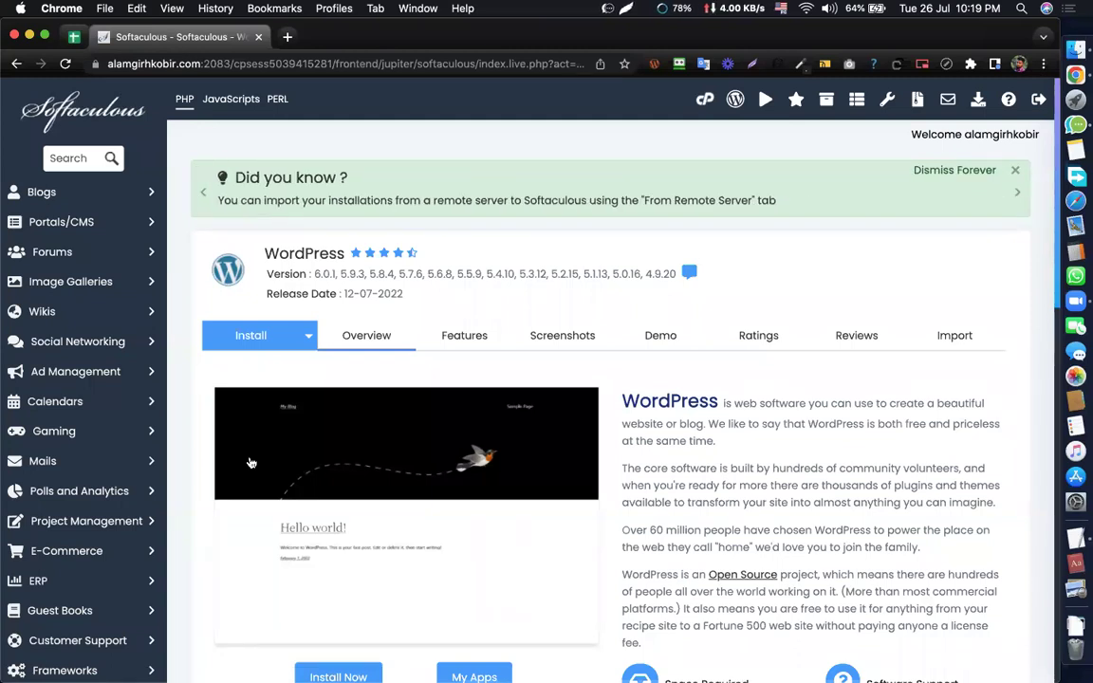
{"action": "scroll", "coordinate": [418, 347], "scroll_direction": "down", "scroll_amount": 5}
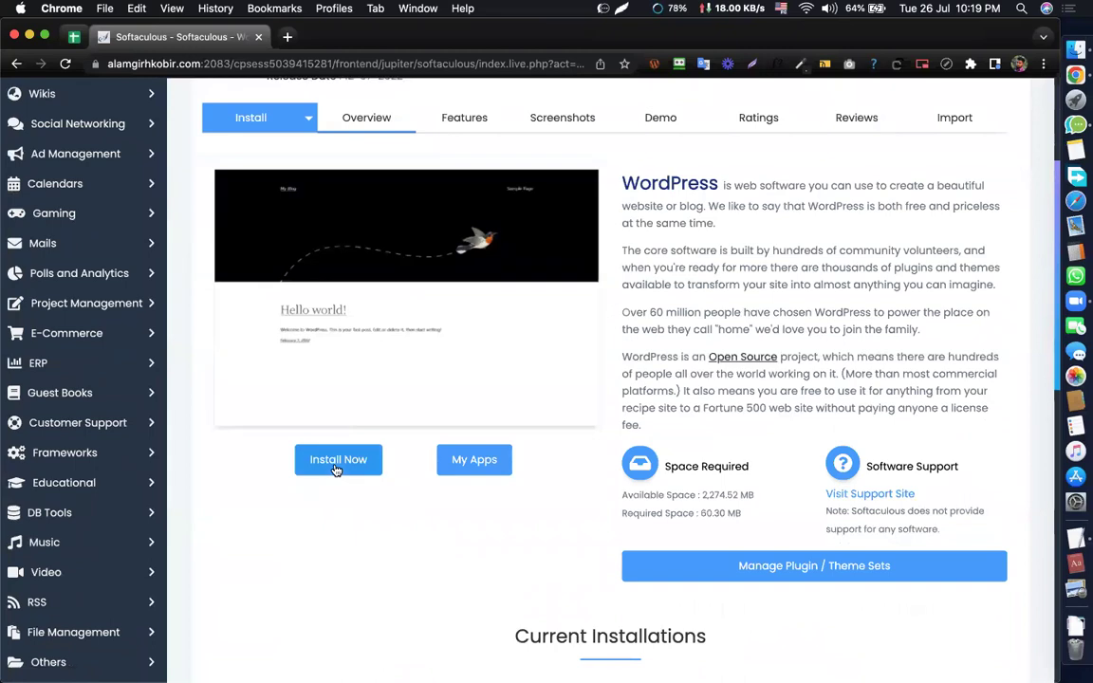
{"action": "left_click", "coordinate": [336, 469]}
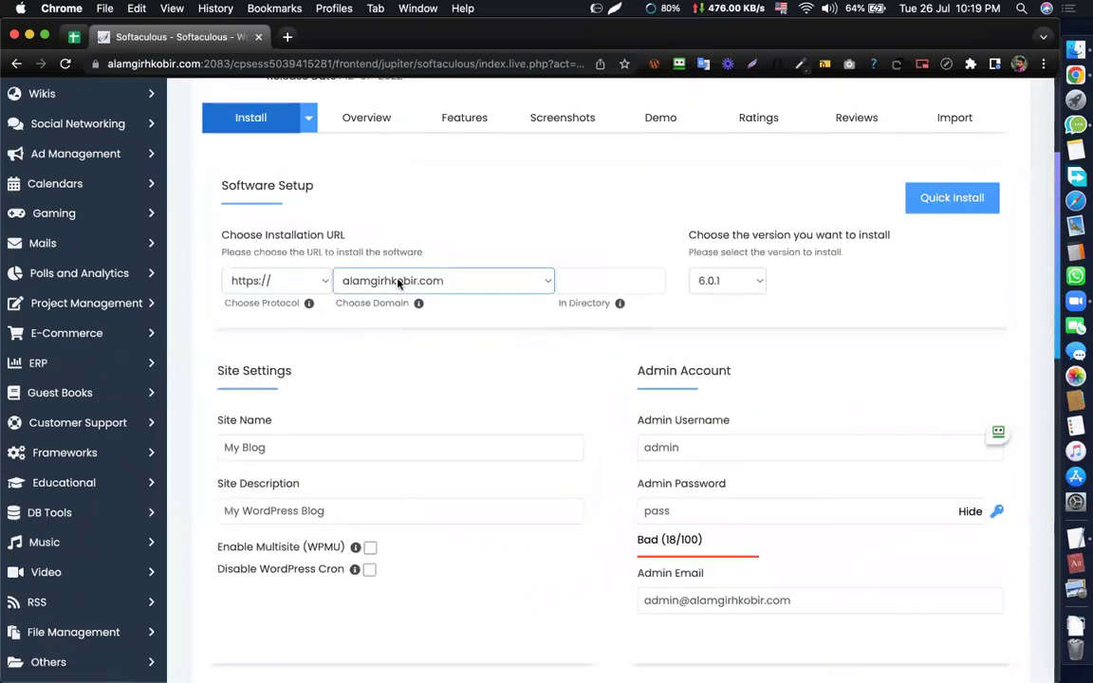
{"action": "scroll", "coordinate": [712, 361], "scroll_direction": "down", "scroll_amount": 2}
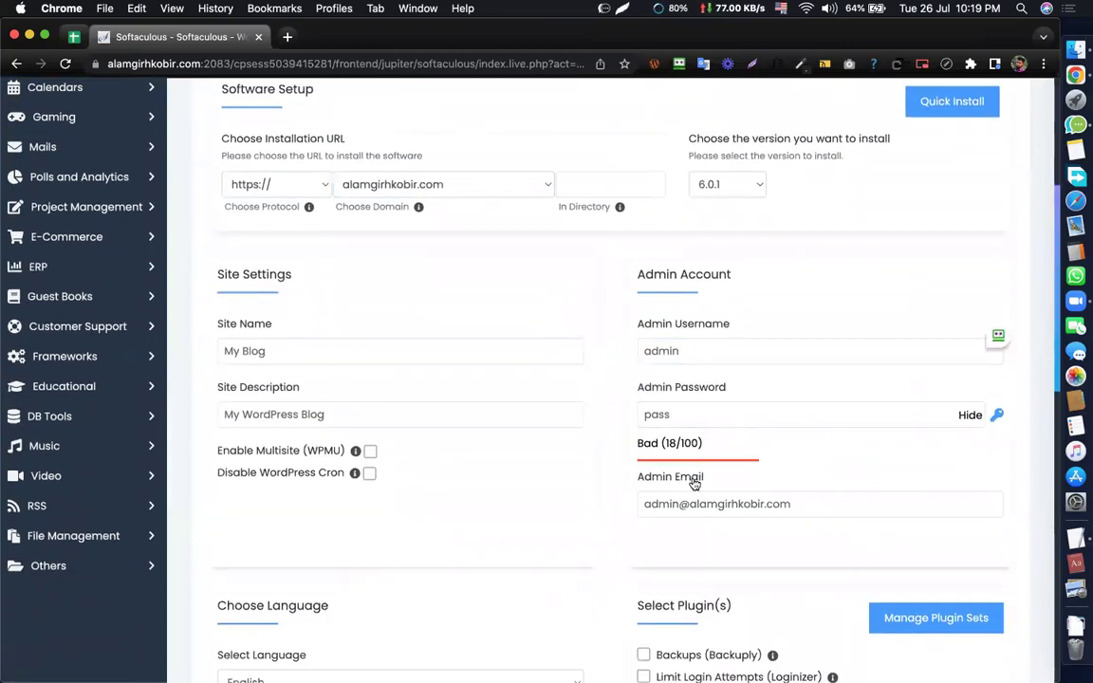
{"action": "scroll", "coordinate": [562, 271], "scroll_direction": "up", "scroll_amount": 4}
- Set the installation directory to assignment5 and move through the admin fields to Install
{"action": "left_click_drag", "start_coordinate": [556, 398], "coordinate": [616, 439]}
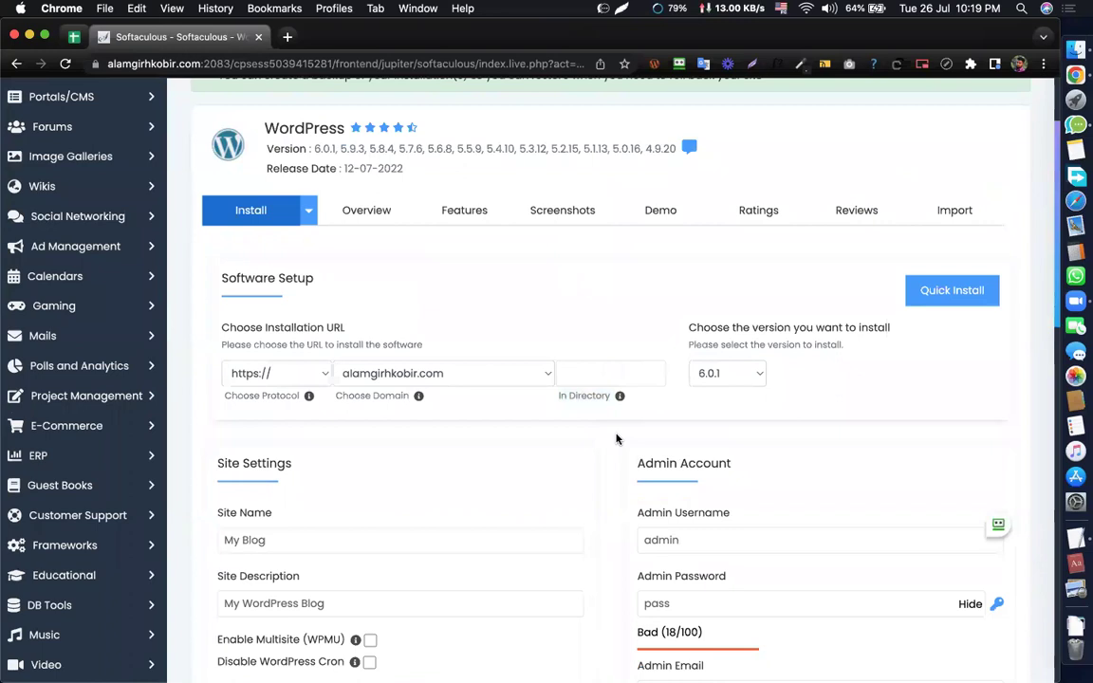
{"action": "left_click", "coordinate": [657, 378]}
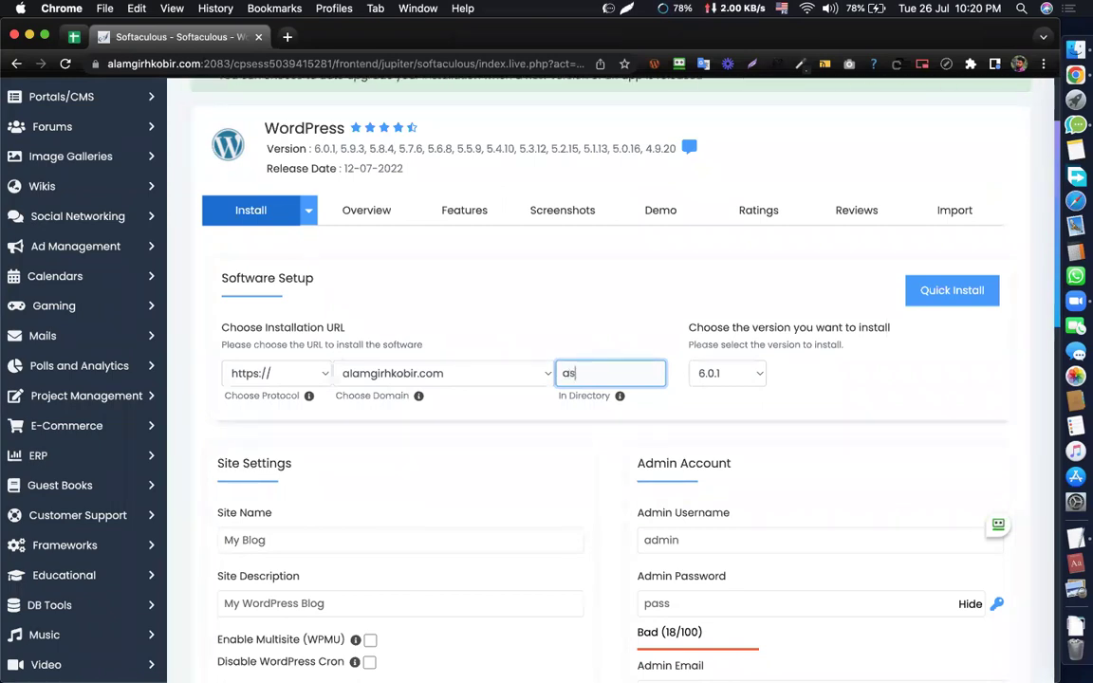
{"action": "type", "text": "signment5"}
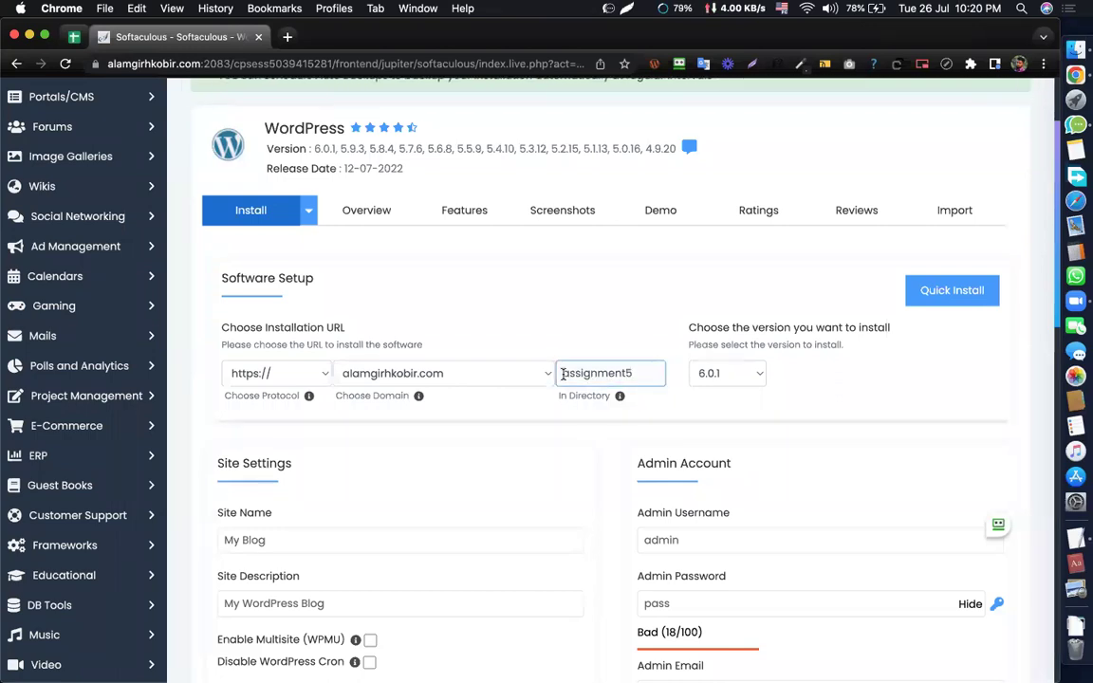
{"action": "left_click", "coordinate": [569, 314]}
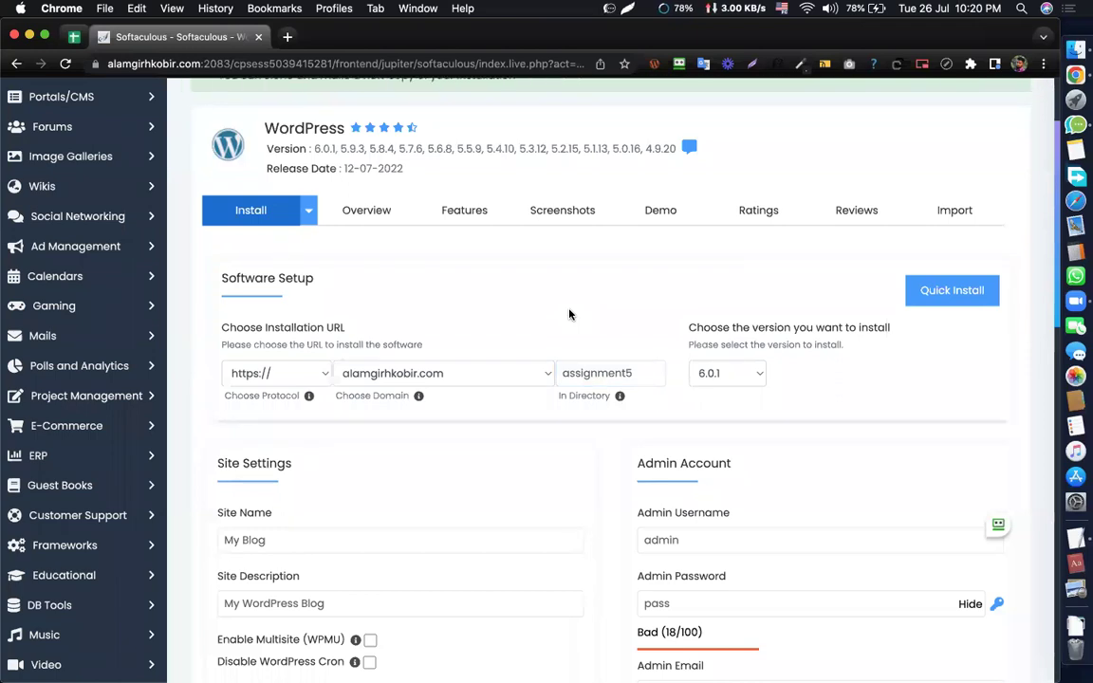
{"action": "scroll", "coordinate": [654, 360], "scroll_direction": "down", "scroll_amount": 2}
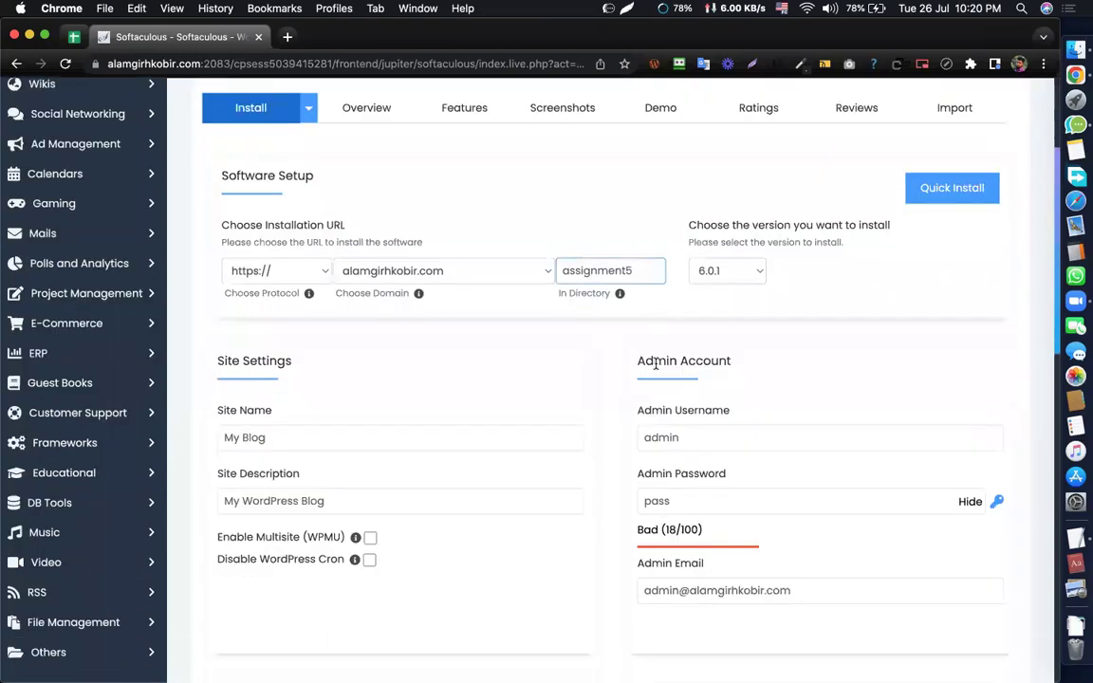
{"action": "scroll", "coordinate": [654, 351], "scroll_direction": "down", "scroll_amount": 1}
{"action": "key", "text": "Tab"}
{"action": "scroll", "coordinate": [690, 377], "scroll_direction": "down", "scroll_amount": 3}
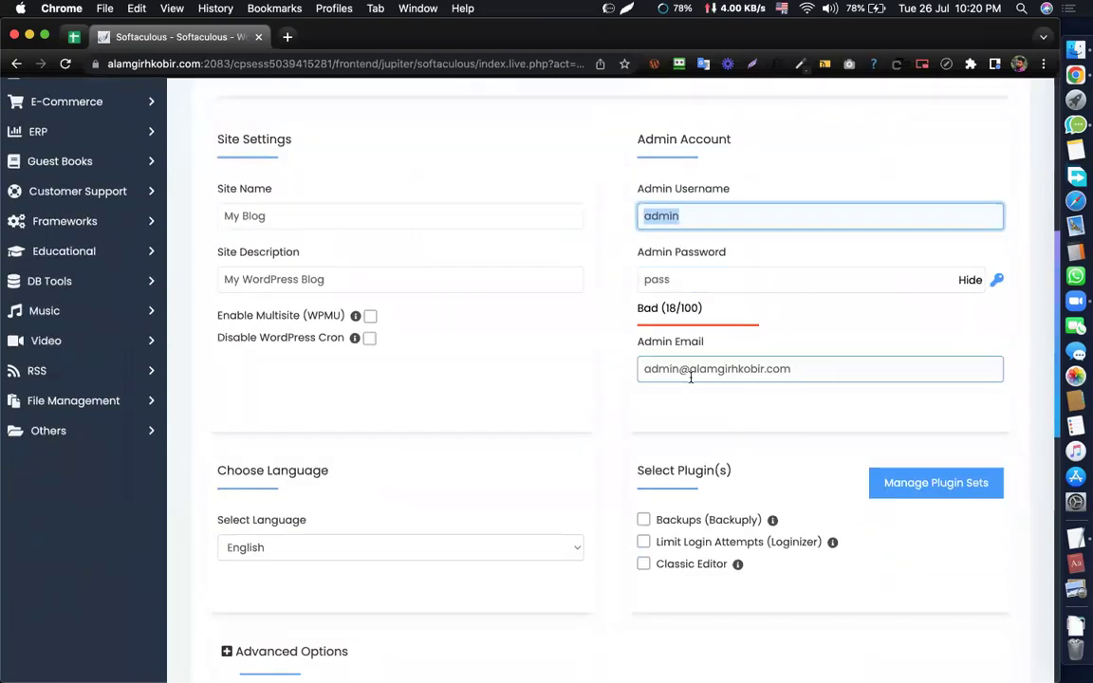
{"action": "key", "text": "Tab"}
{"action": "key", "text": "Tab"}
{"action": "scroll", "coordinate": [691, 380], "scroll_direction": "down", "scroll_amount": 3}
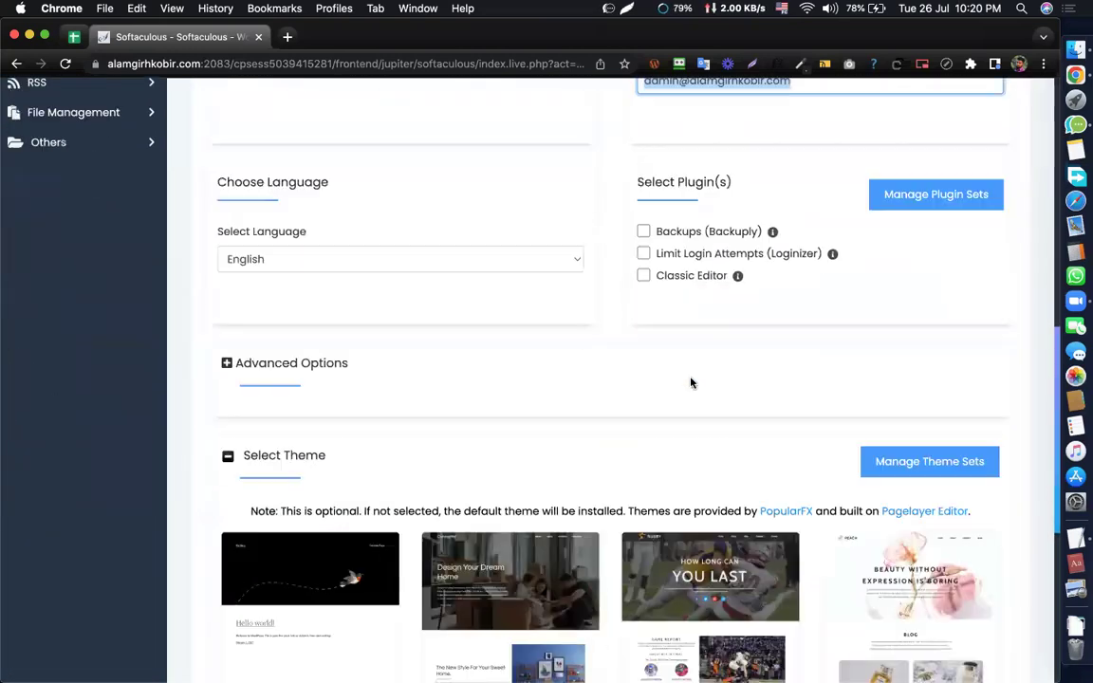
{"action": "scroll", "coordinate": [691, 383], "scroll_direction": "down", "scroll_amount": 5}
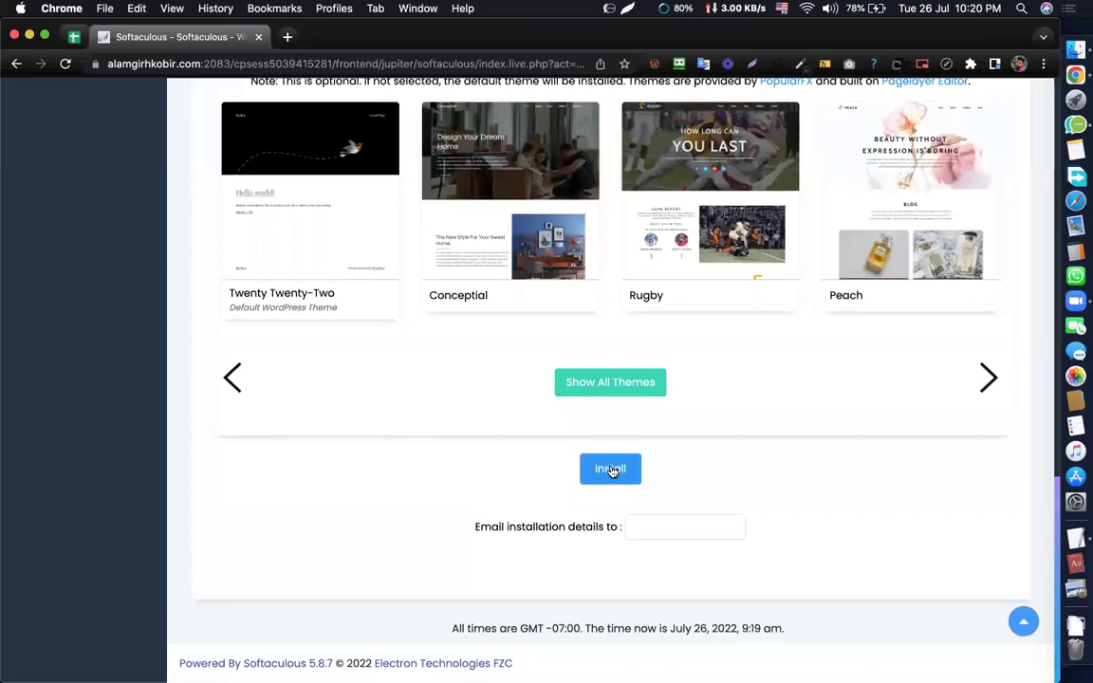
- Install WordPress into assignment5, decline the RoboForm save prompt, and open the new site
{"action": "left_click", "coordinate": [611, 469]}
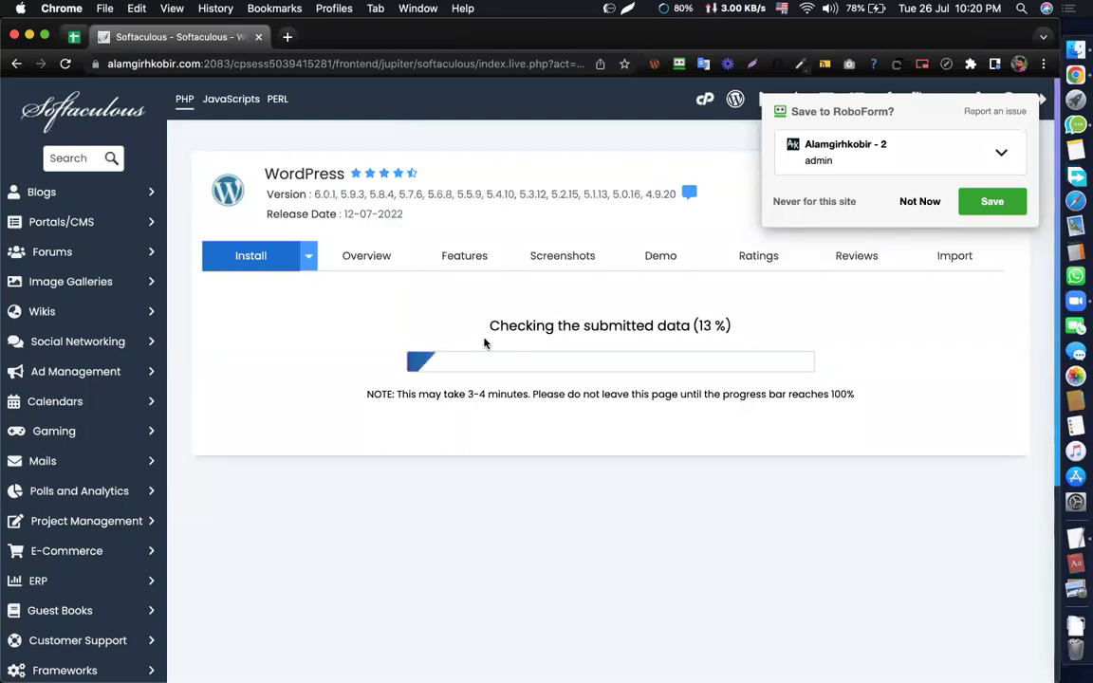
{"action": "left_click", "coordinate": [920, 202]}
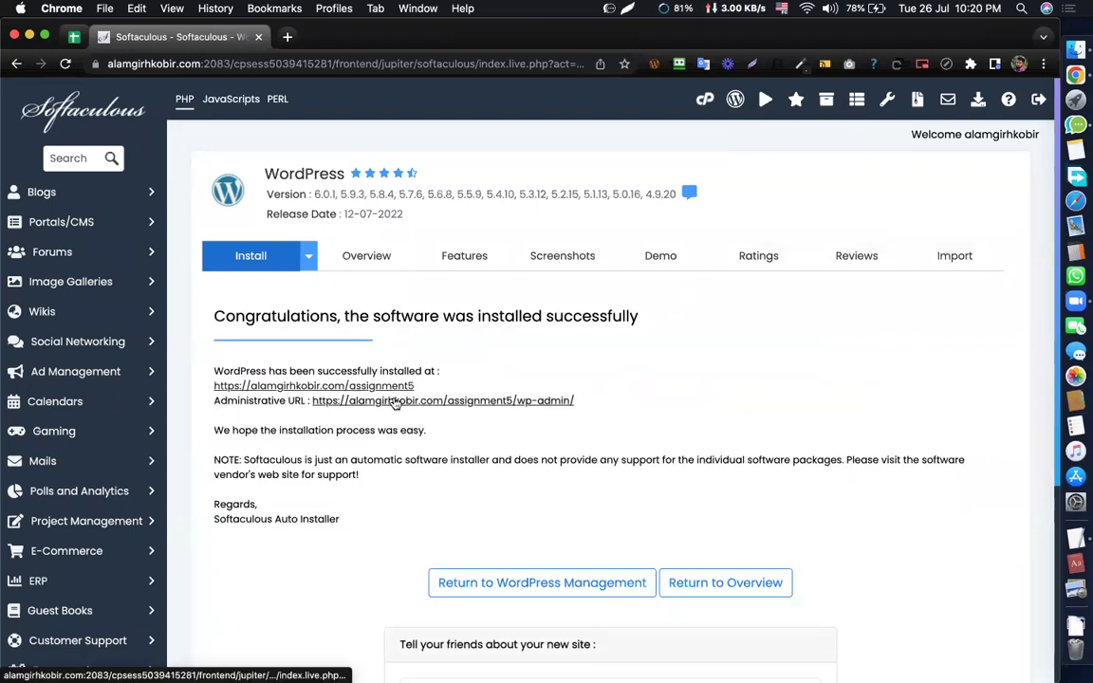
{"action": "left_click", "coordinate": [365, 387]}
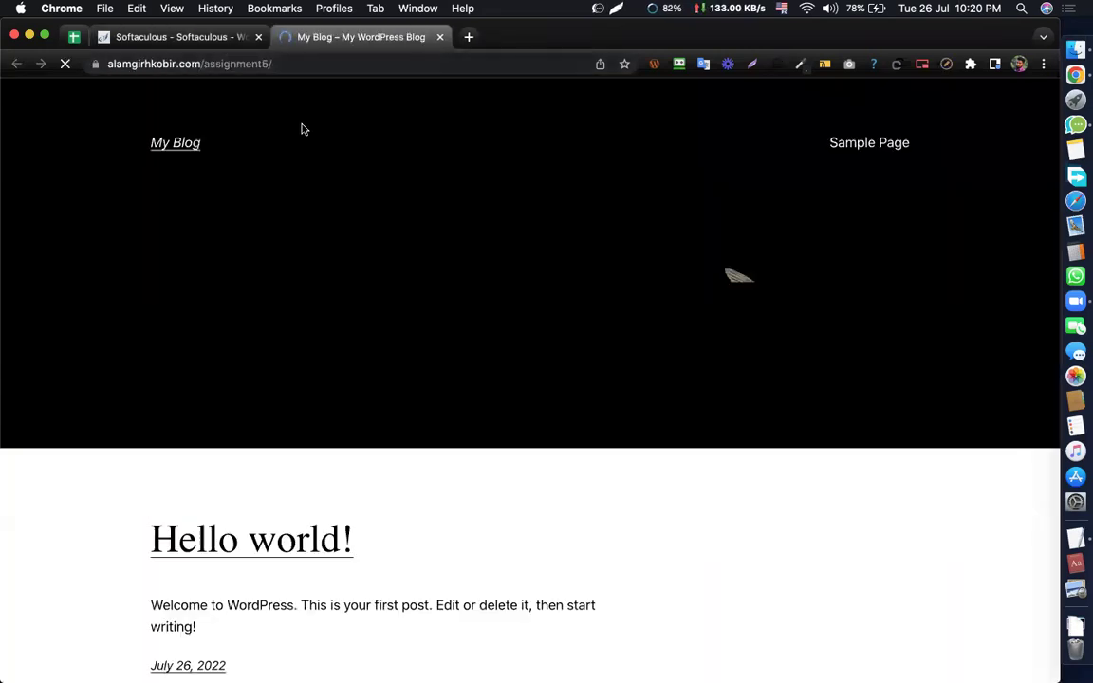
- Append wp-admin to the assignment5 site address and load the login page
{"action": "left_click", "coordinate": [283, 63]}
{"action": "left_click", "coordinate": [379, 146]}
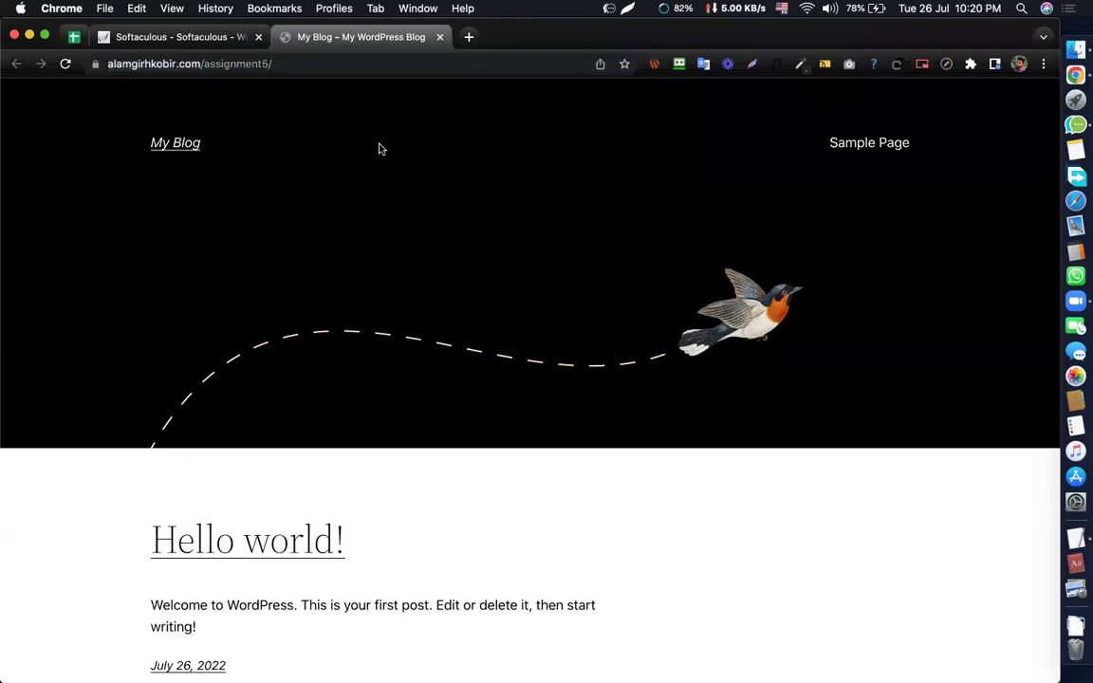
{"action": "left_click_drag", "start_coordinate": [202, 63], "coordinate": [282, 66]}
{"action": "left_click", "coordinate": [402, 121]}
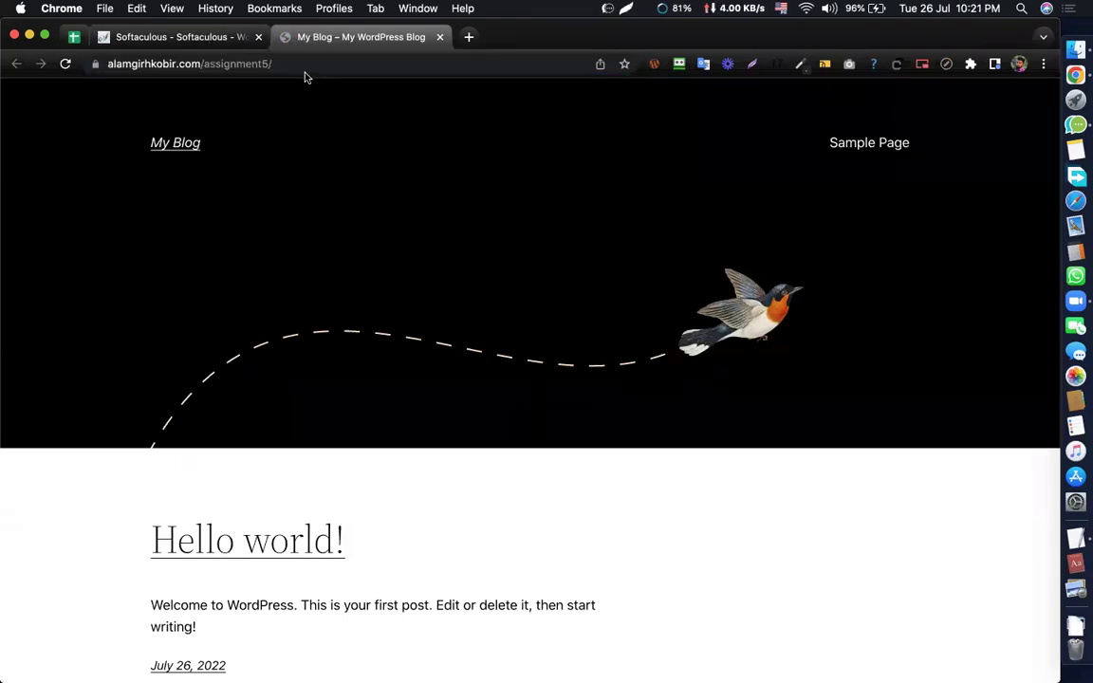
{"action": "left_click", "coordinate": [349, 65]}
{"action": "left_click", "coordinate": [368, 65]}
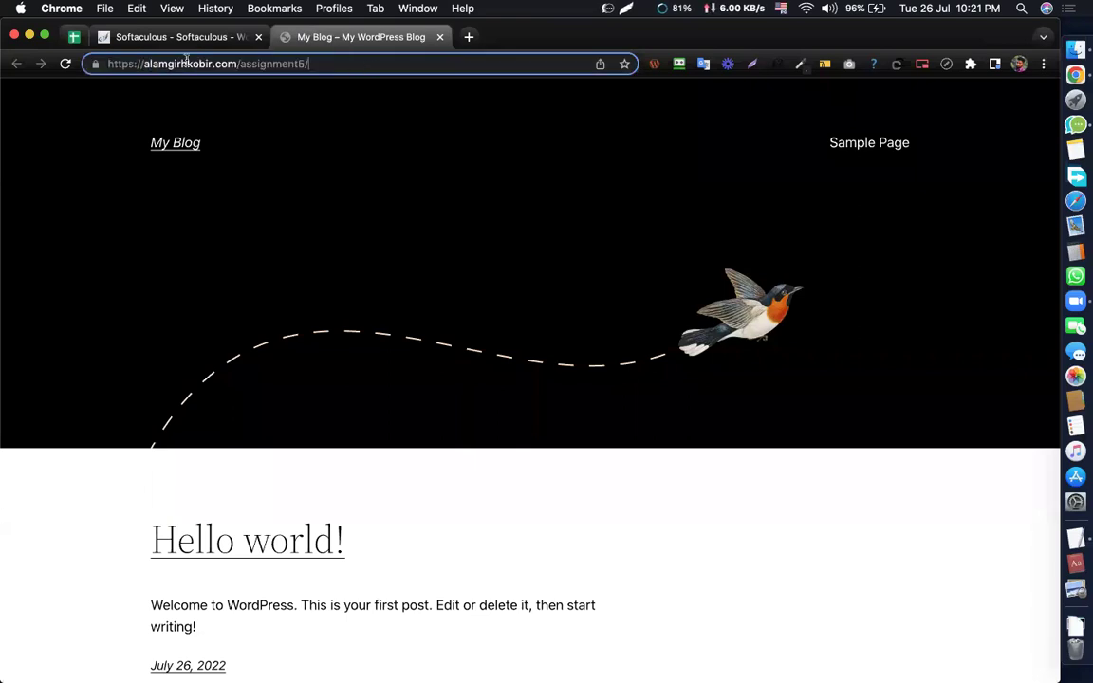
{"action": "key", "text": "super+a"}
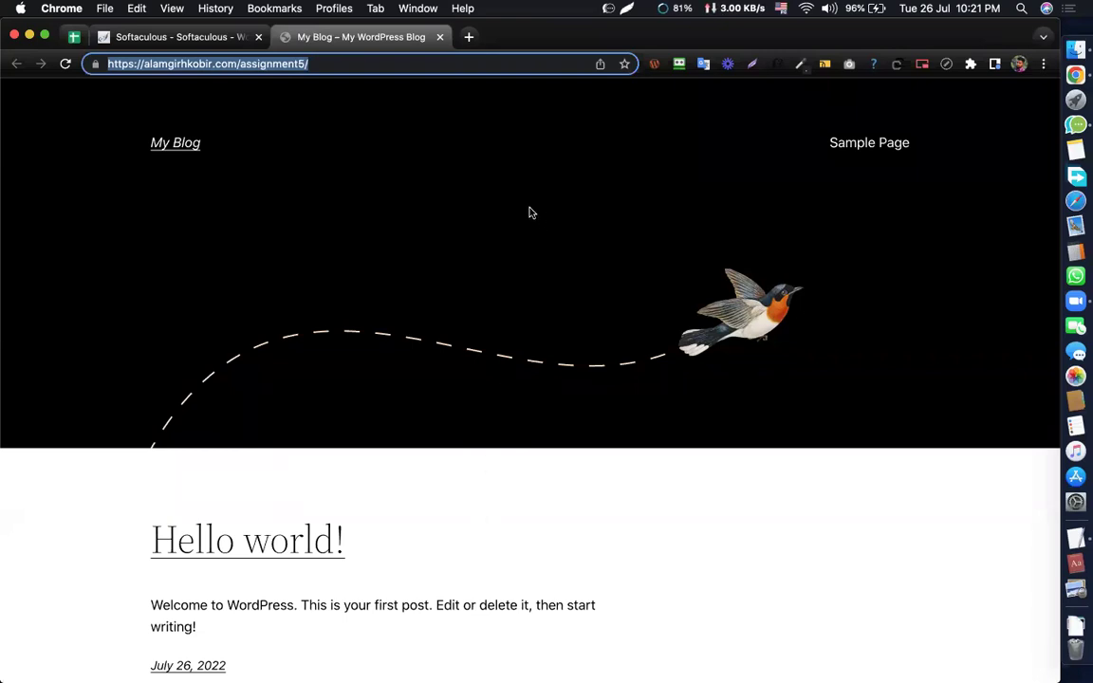
{"action": "left_click", "coordinate": [398, 137]}
{"action": "left_click", "coordinate": [285, 66]}
{"action": "left_click", "coordinate": [304, 63]}
{"action": "left_click_drag", "start_coordinate": [305, 63], "coordinate": [111, 59]}
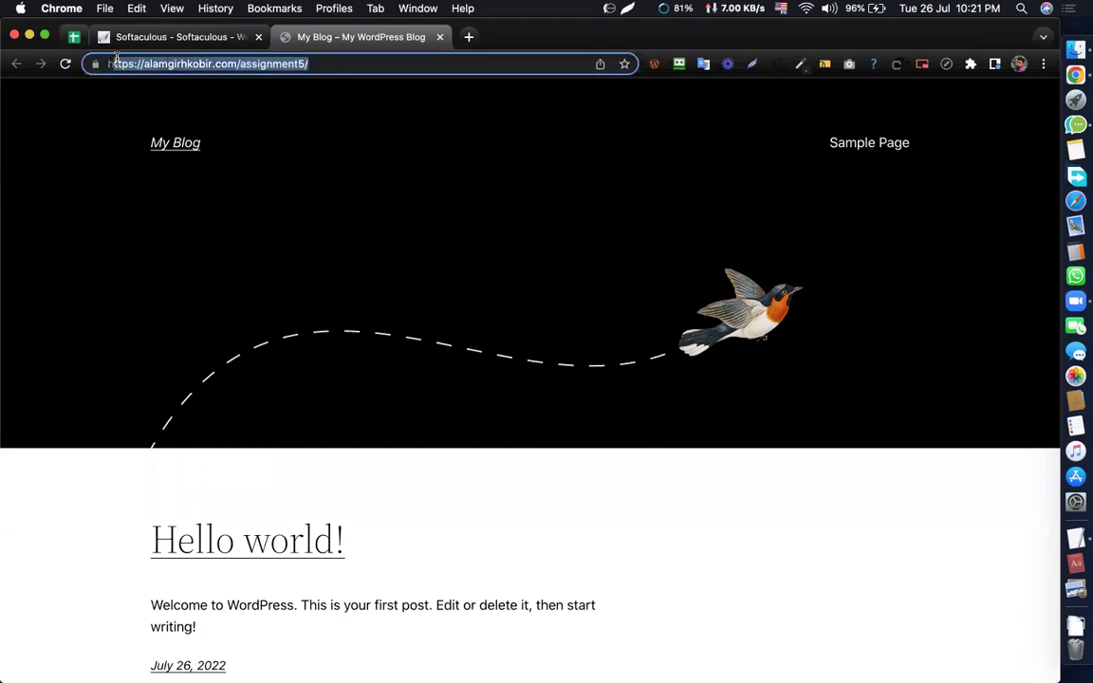
{"action": "left_click", "coordinate": [286, 92]}
{"action": "left_click", "coordinate": [323, 63]}
{"action": "left_click", "coordinate": [348, 61]}
{"action": "type", "text": "wp-admin"}
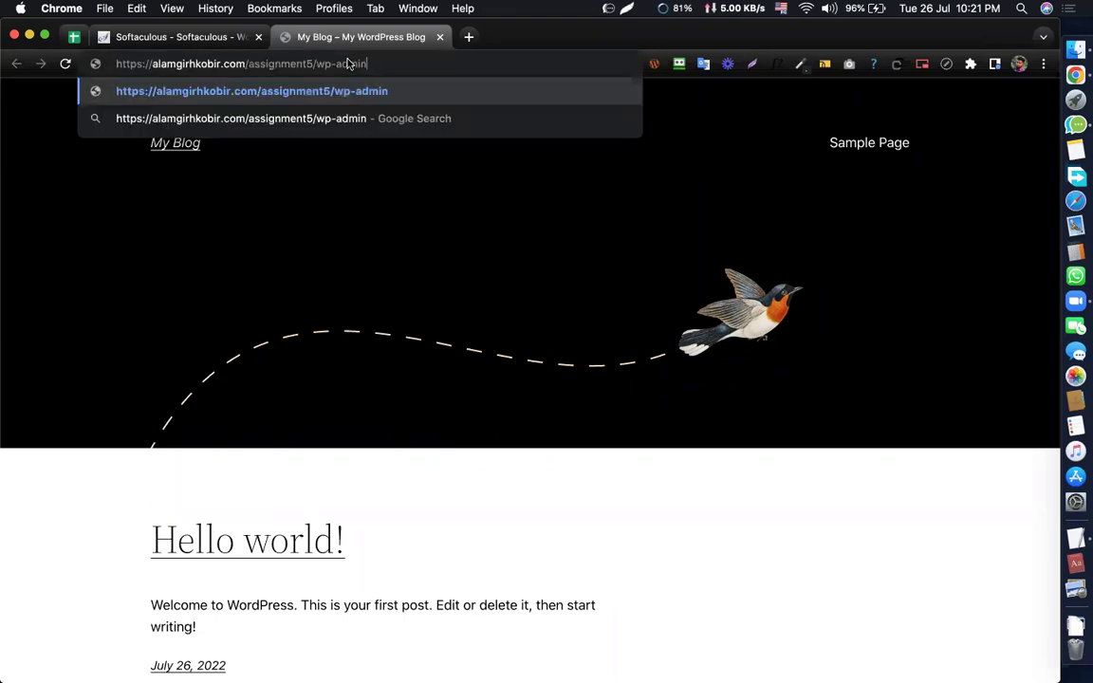
{"action": "key", "text": "Return"}
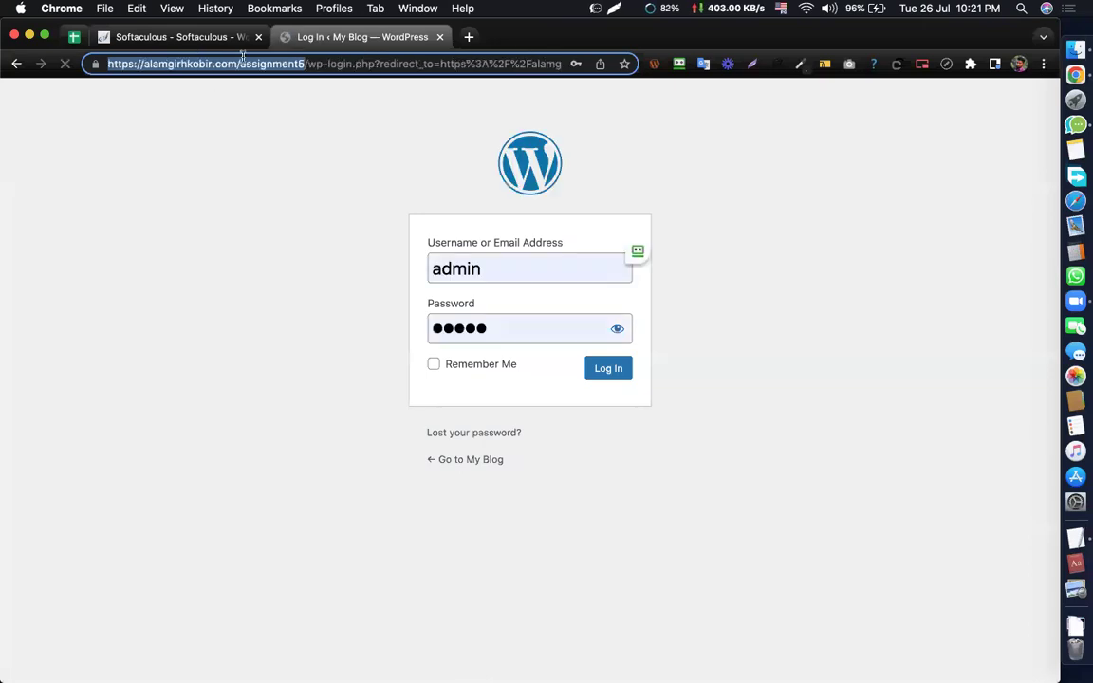
- Replace the prefilled password with the admin account password
{"action": "left_click", "coordinate": [453, 328]}
{"action": "key", "text": "super+a"}
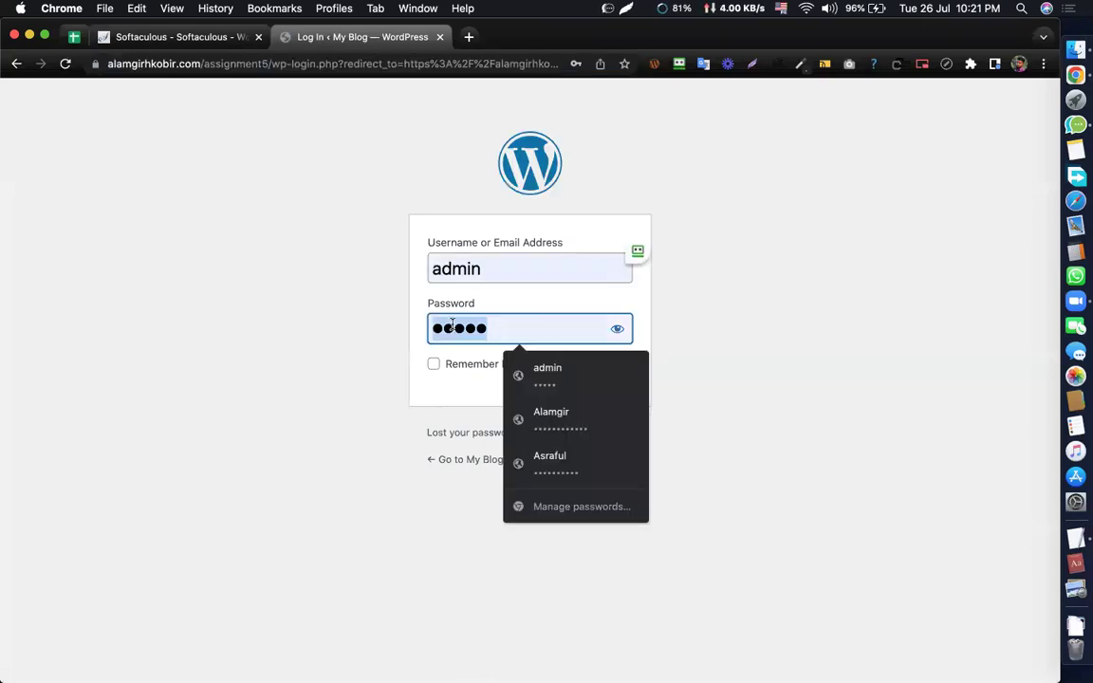
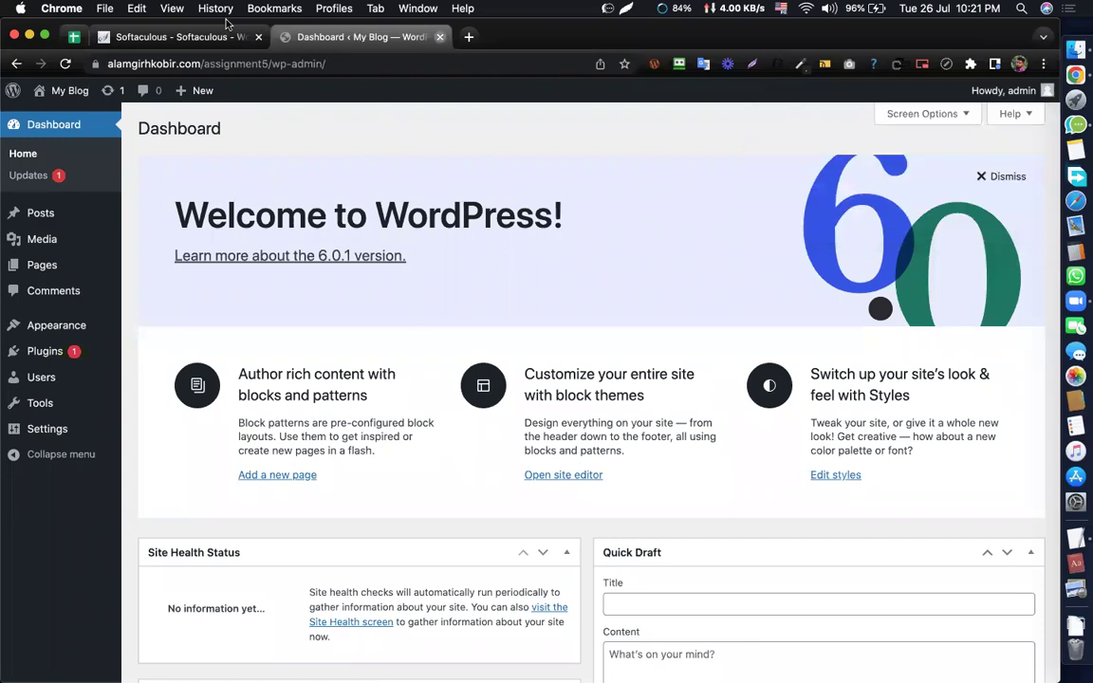
- Return to the cPanel Tools page and open System Preferences from the Apple menu
{"action": "left_click", "coordinate": [440, 38]}
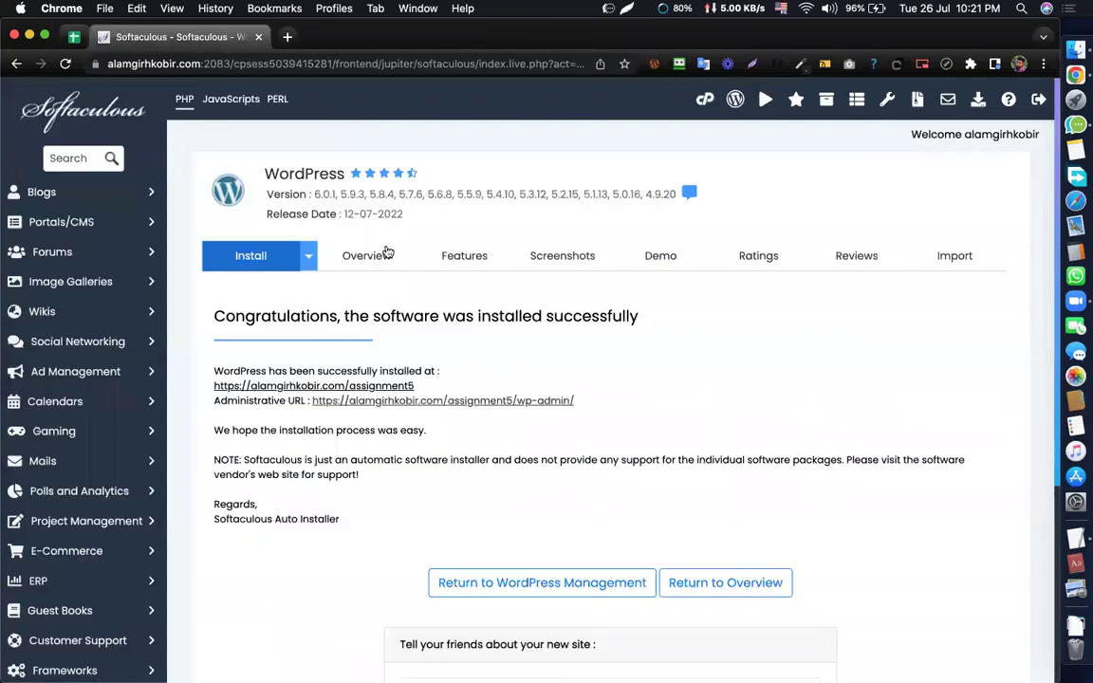
{"action": "left_click", "coordinate": [705, 100]}
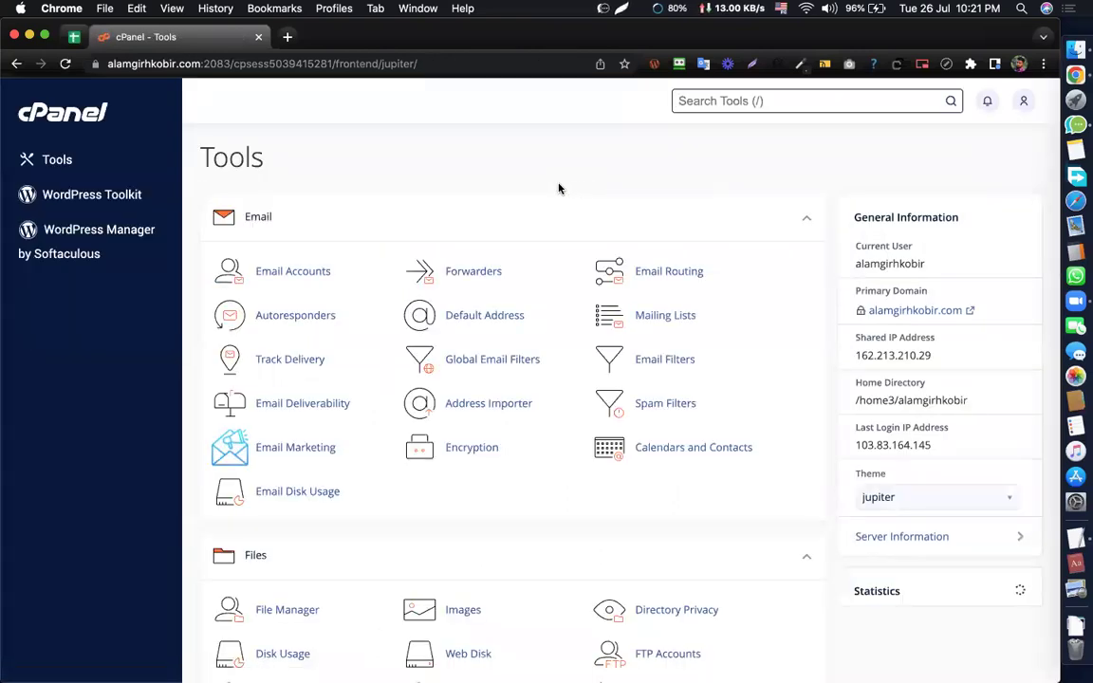
{"action": "left_click", "coordinate": [20, 9]}
{"action": "left_click", "coordinate": [58, 55]}
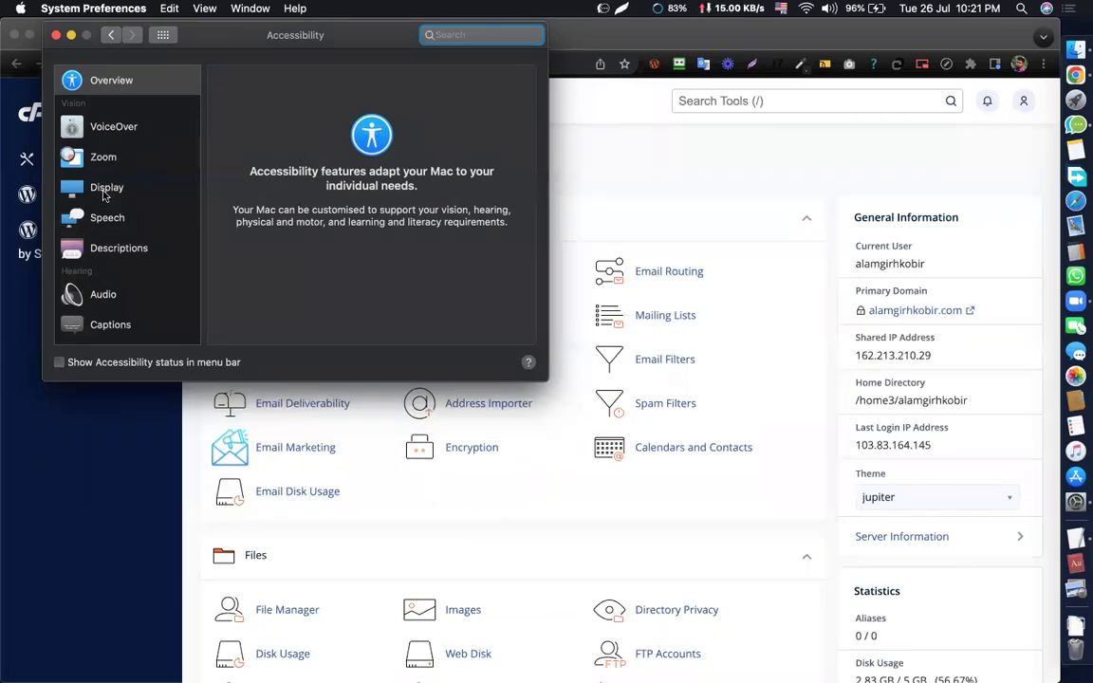
- View the Cursor options in Accessibility's Display settings, then close System Preferences
{"action": "key", "text": "Tab"}
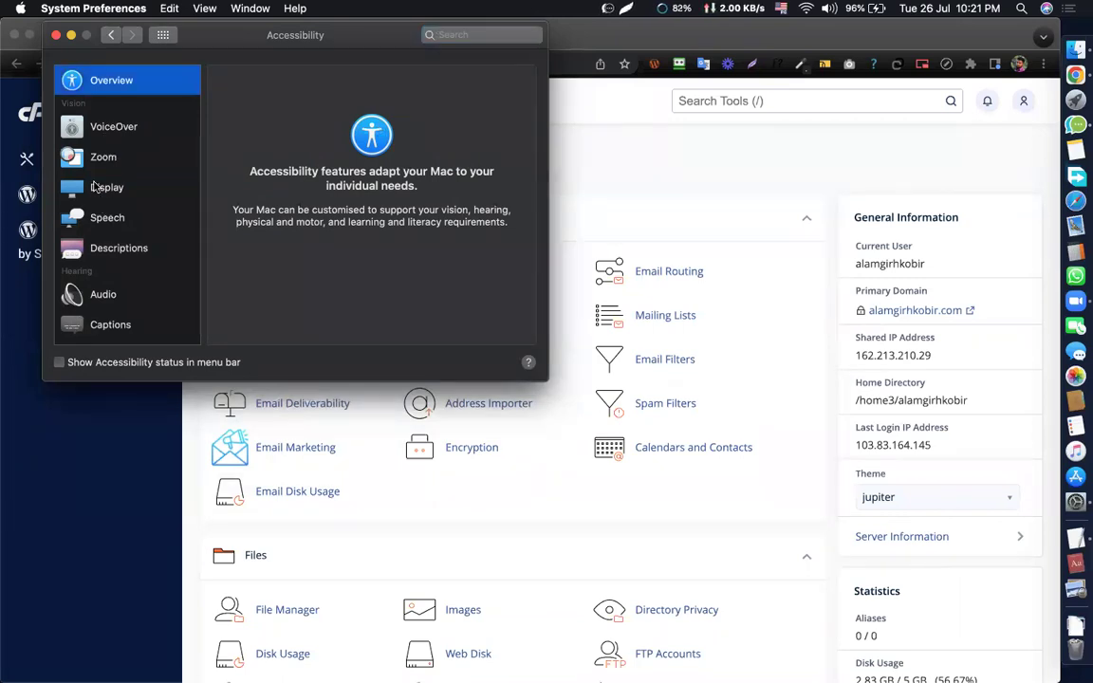
{"action": "left_click", "coordinate": [95, 186]}
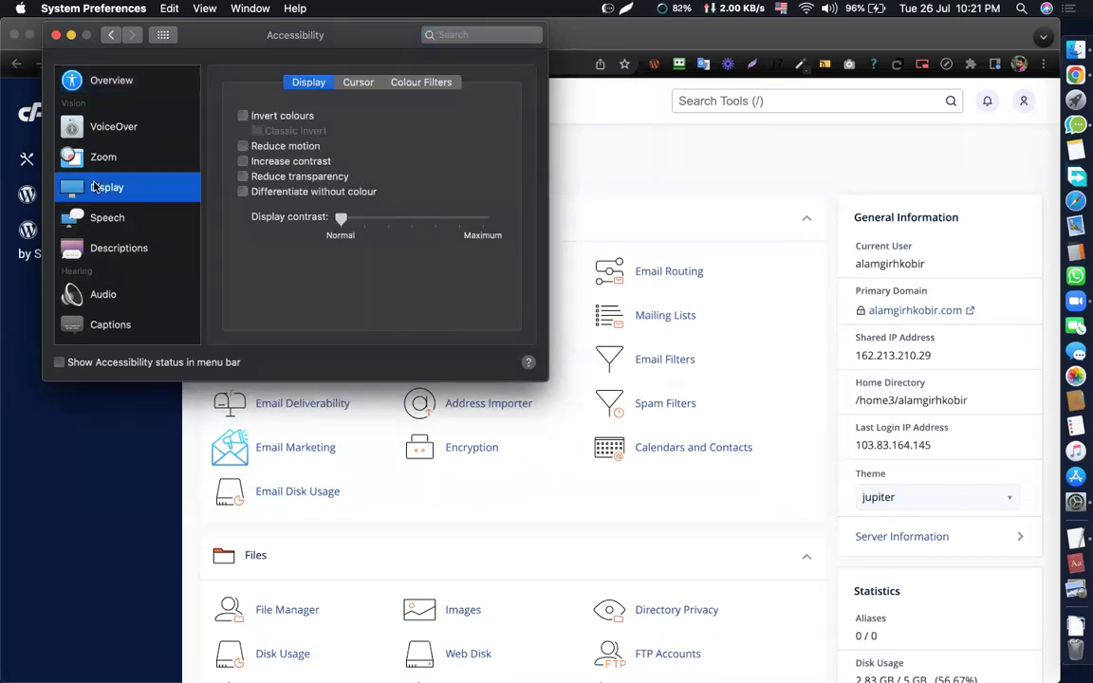
{"action": "left_click", "coordinate": [359, 84]}
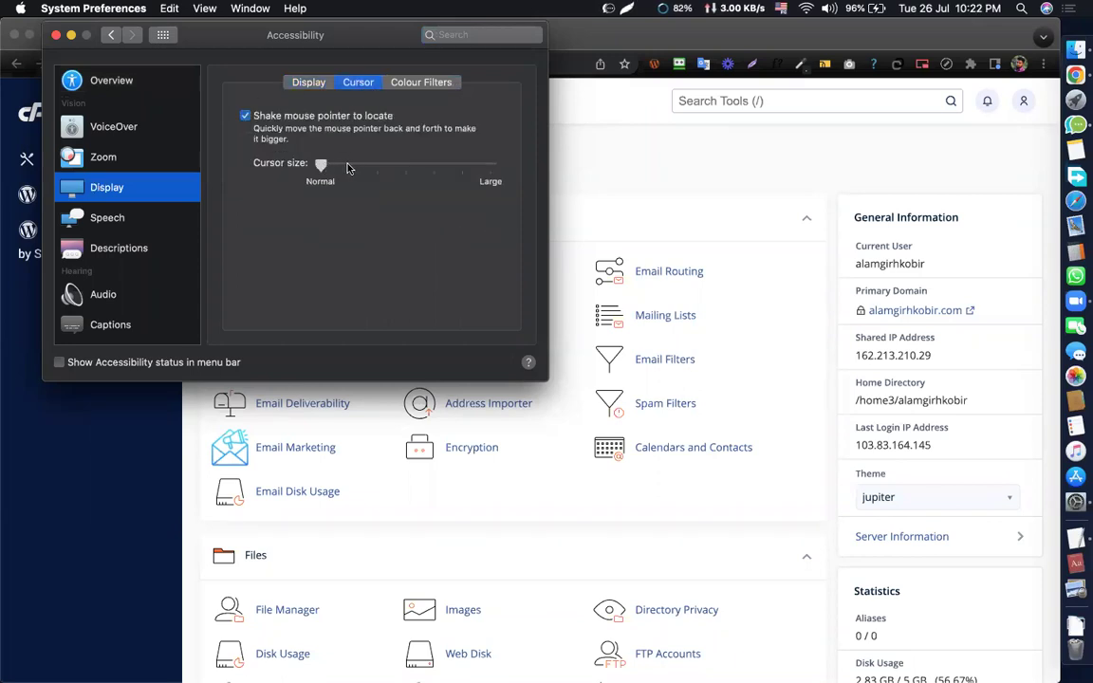
{"action": "left_click", "coordinate": [56, 36]}
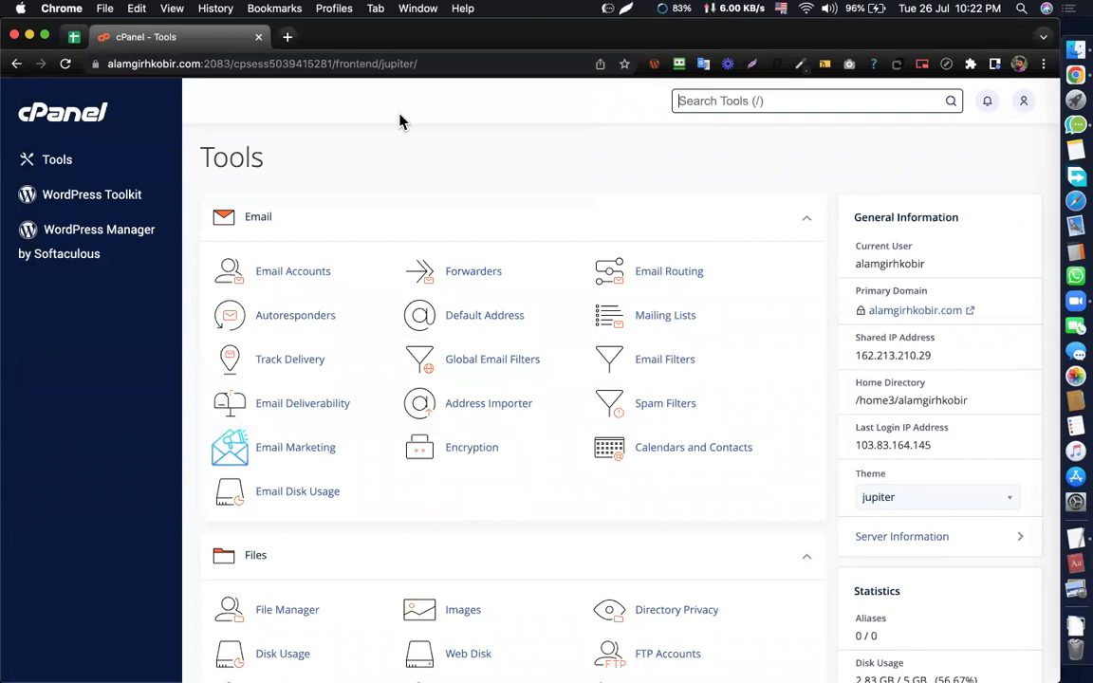
{"action": "left_click", "coordinate": [398, 183]}
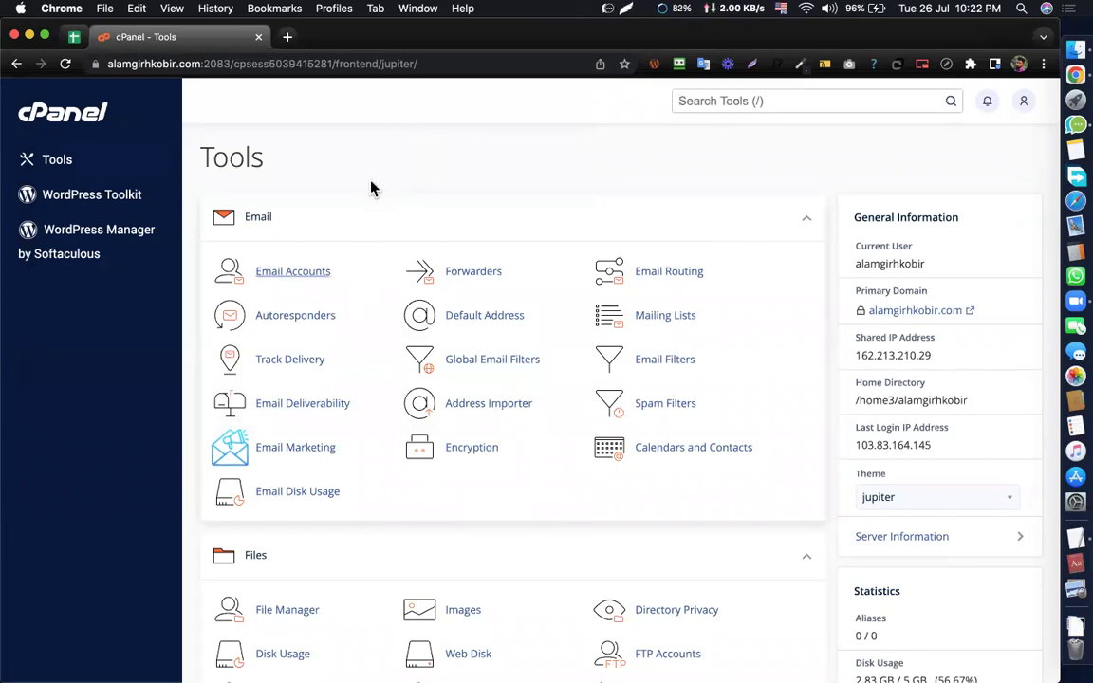
{"action": "scroll", "coordinate": [399, 215], "scroll_direction": "down", "scroll_amount": 15}
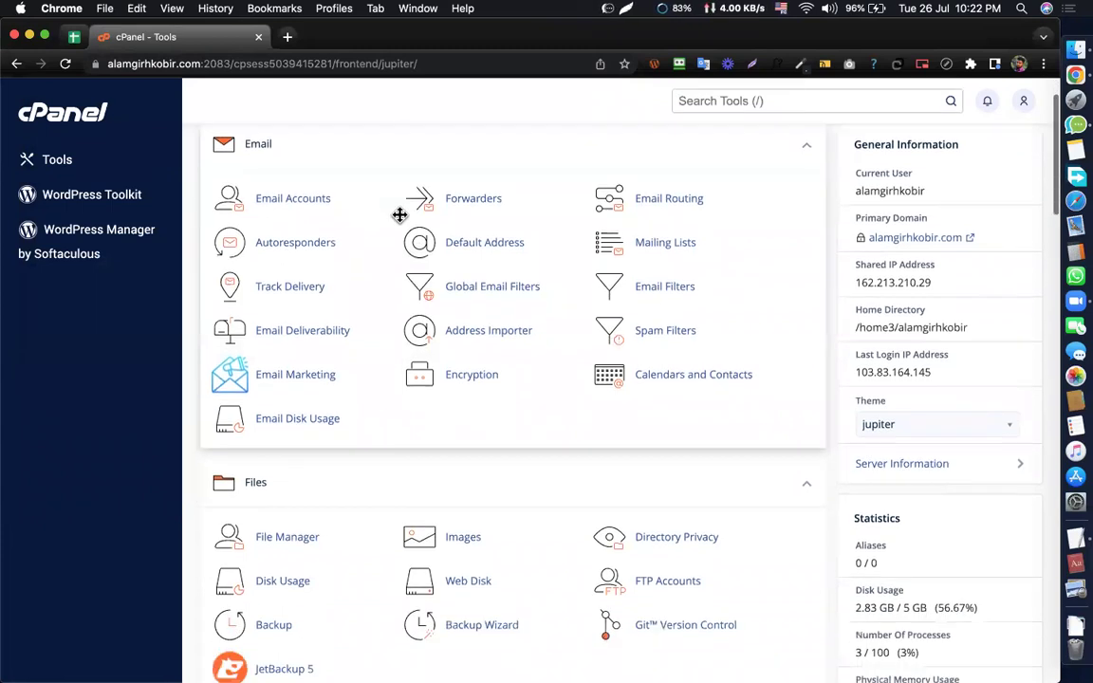
{"action": "scroll", "coordinate": [400, 218], "scroll_direction": "down", "scroll_amount": 8}
{"action": "scroll", "coordinate": [400, 216], "scroll_direction": "up", "scroll_amount": 20}
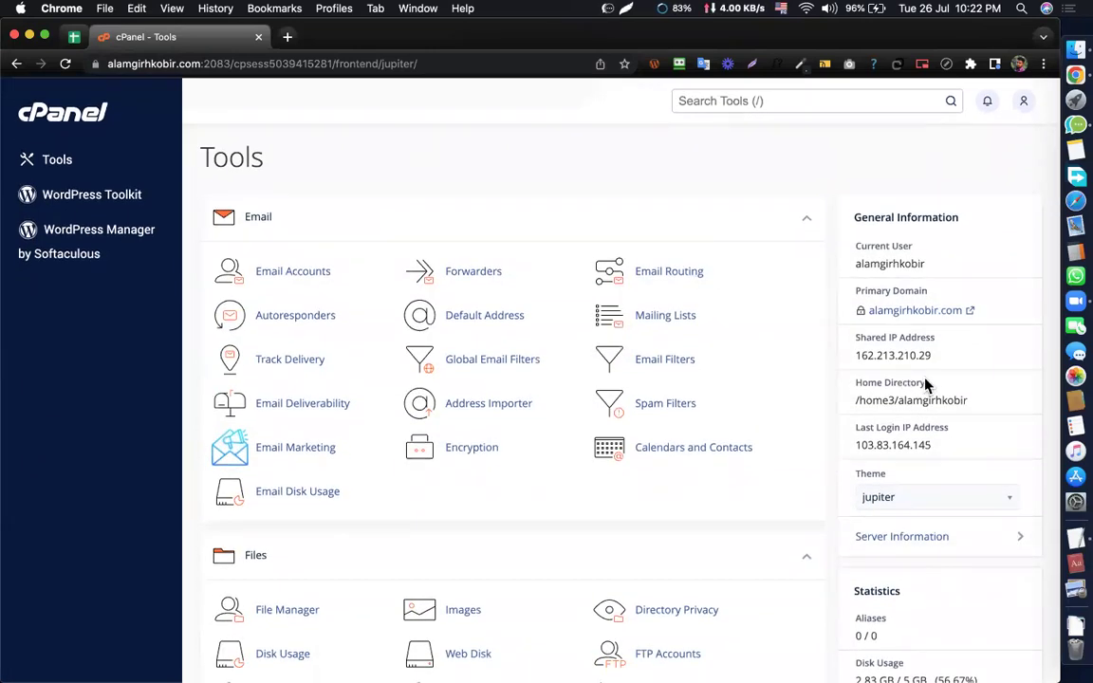
{"action": "scroll", "coordinate": [926, 382], "scroll_direction": "down", "scroll_amount": 5}
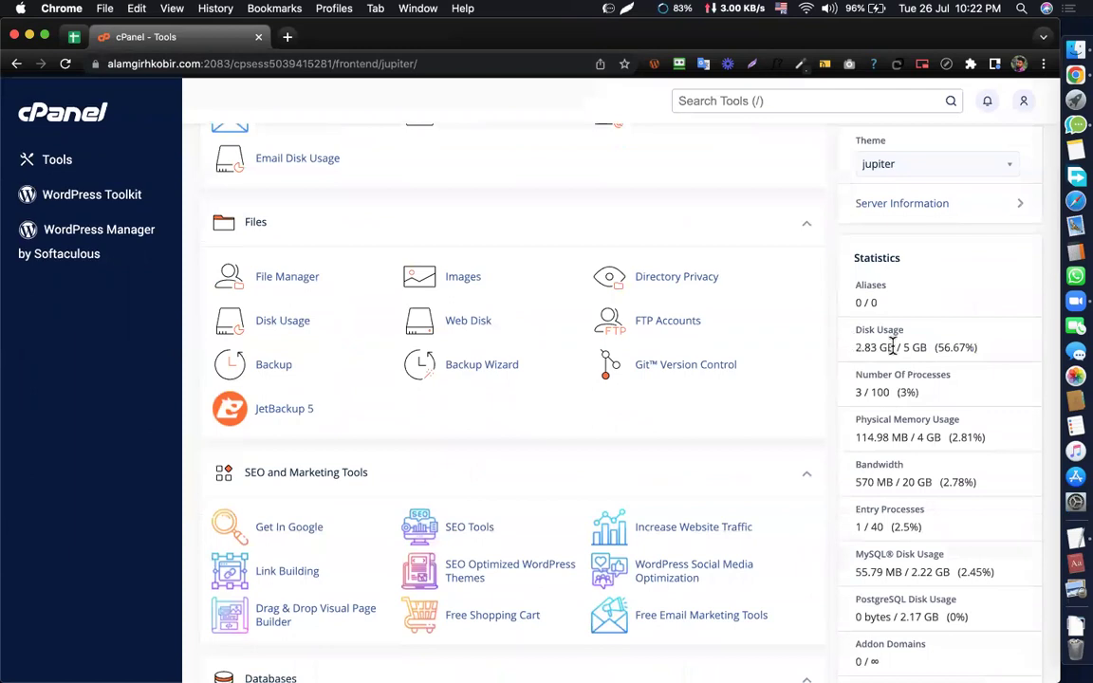
{"action": "left_click_drag", "start_coordinate": [856, 347], "coordinate": [893, 345]}
{"action": "left_click", "coordinate": [193, 195]}
{"action": "scroll", "coordinate": [176, 194], "scroll_direction": "up", "scroll_amount": 1}
{"action": "scroll", "coordinate": [264, 356], "scroll_direction": "up", "scroll_amount": 3}
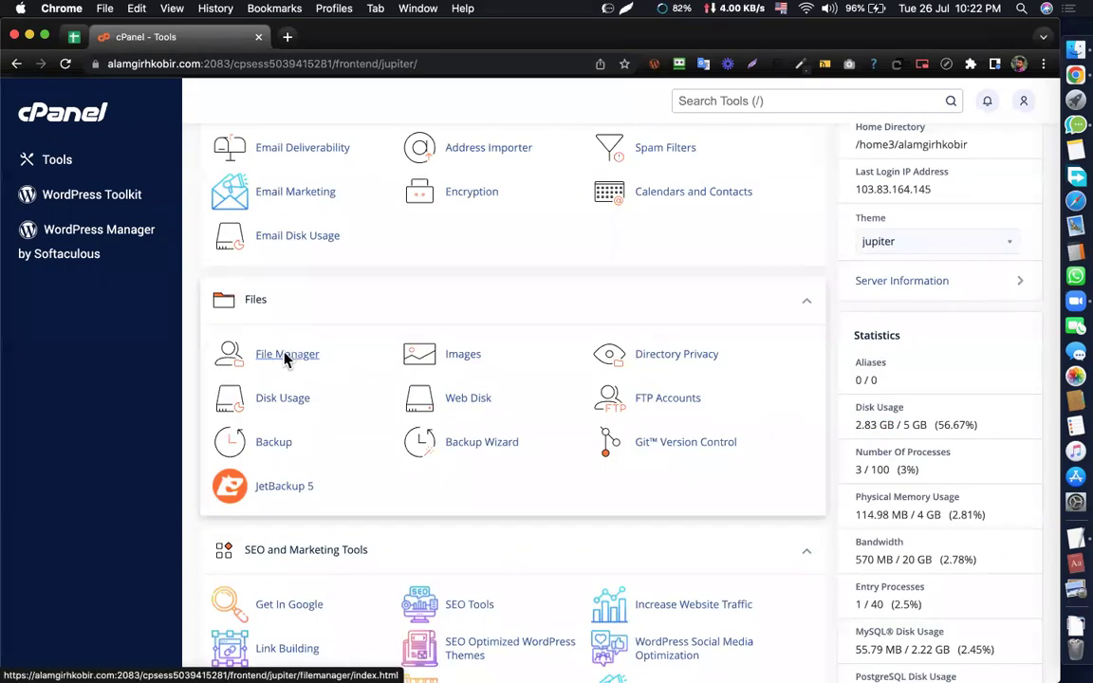
{"action": "left_click", "coordinate": [284, 355]}
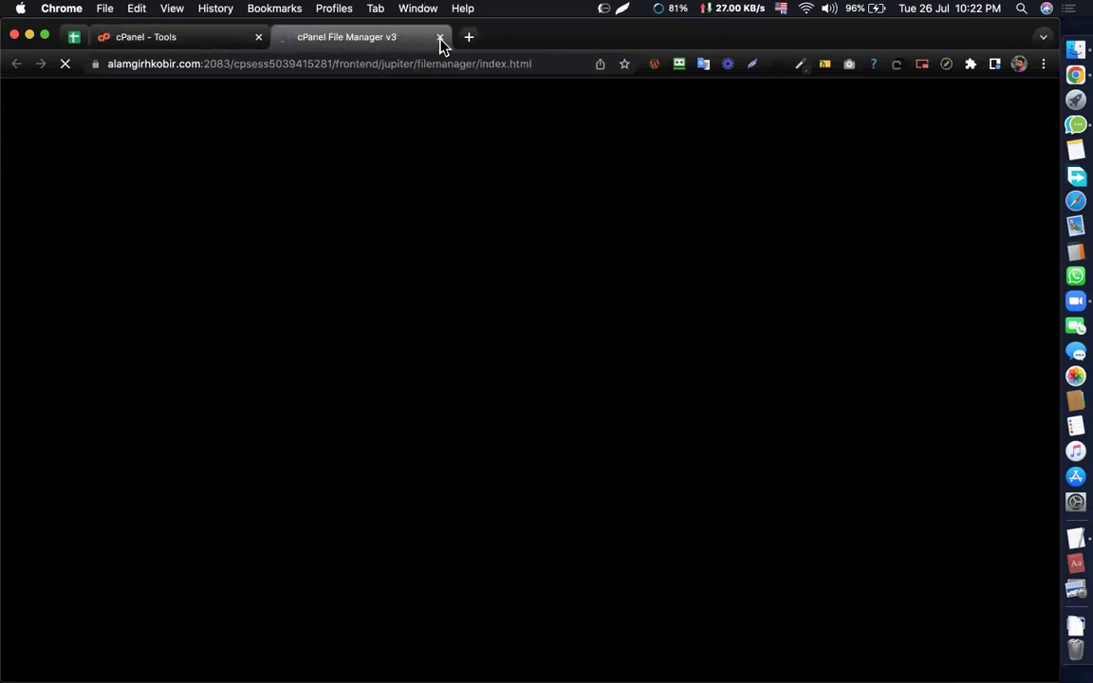
{"action": "key", "text": "super+w"}
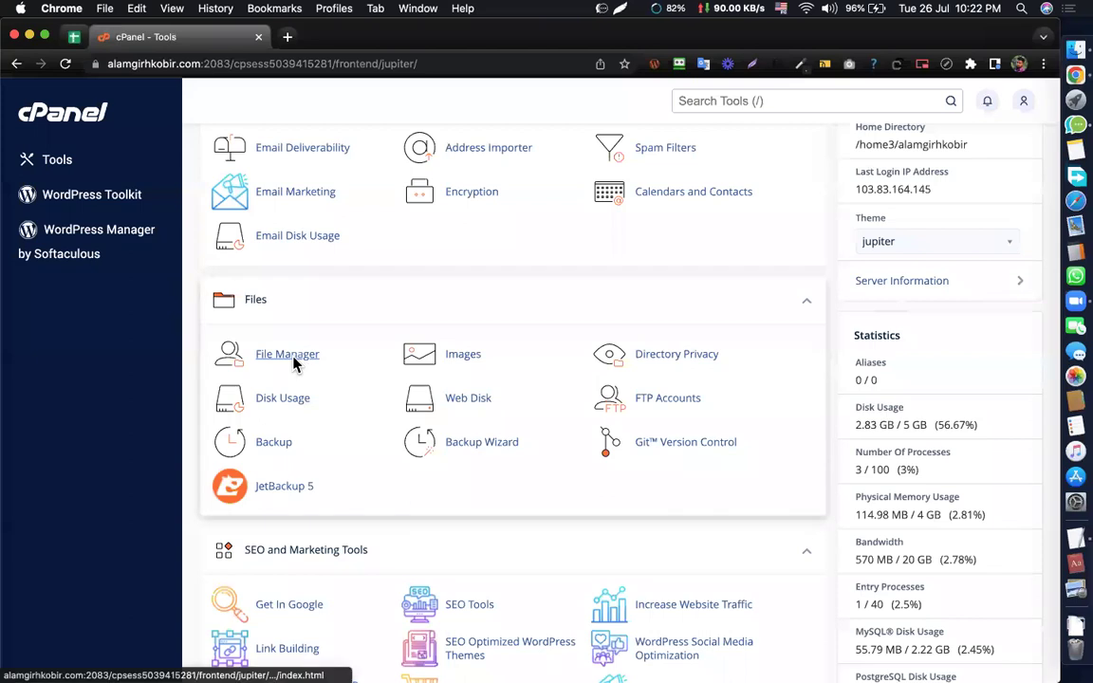
{"action": "scroll", "coordinate": [414, 361], "scroll_direction": "down", "scroll_amount": 3}
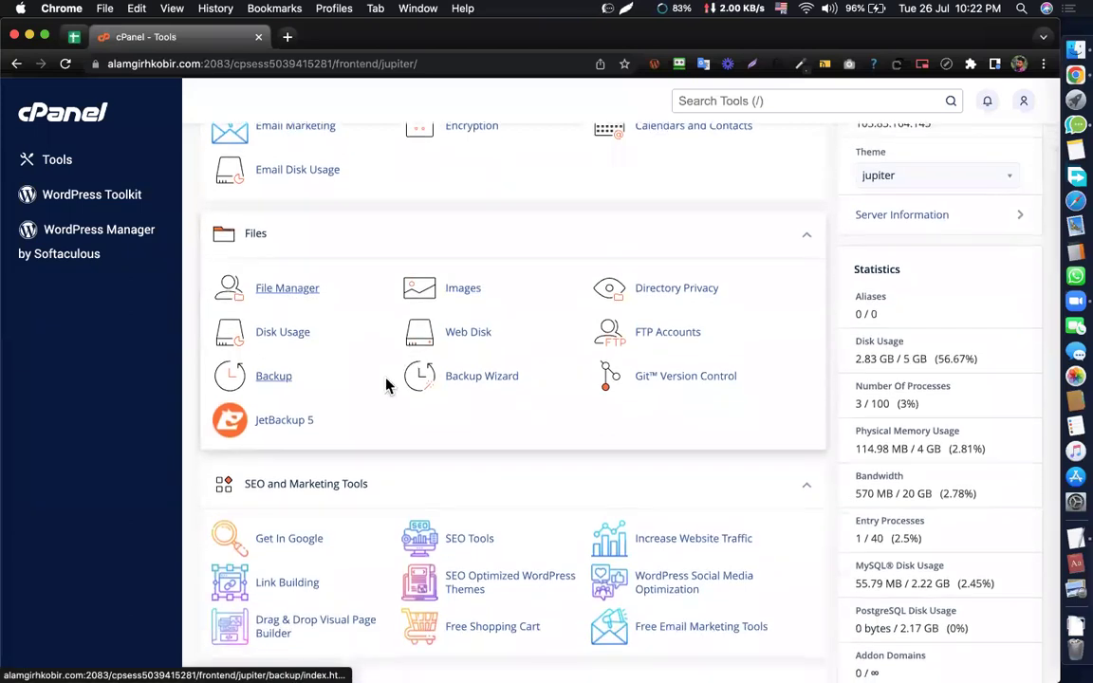
{"action": "scroll", "coordinate": [388, 385], "scroll_direction": "down", "scroll_amount": 2}
{"action": "scroll", "coordinate": [387, 386], "scroll_direction": "down", "scroll_amount": 15}
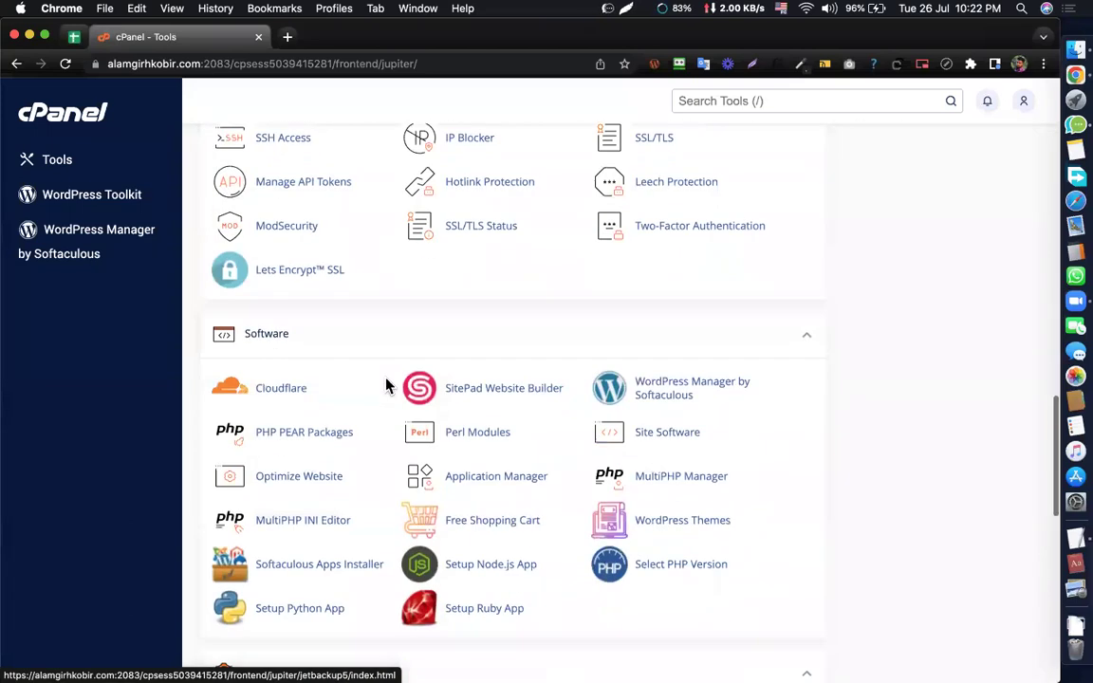
{"action": "scroll", "coordinate": [374, 381], "scroll_direction": "down", "scroll_amount": 2}
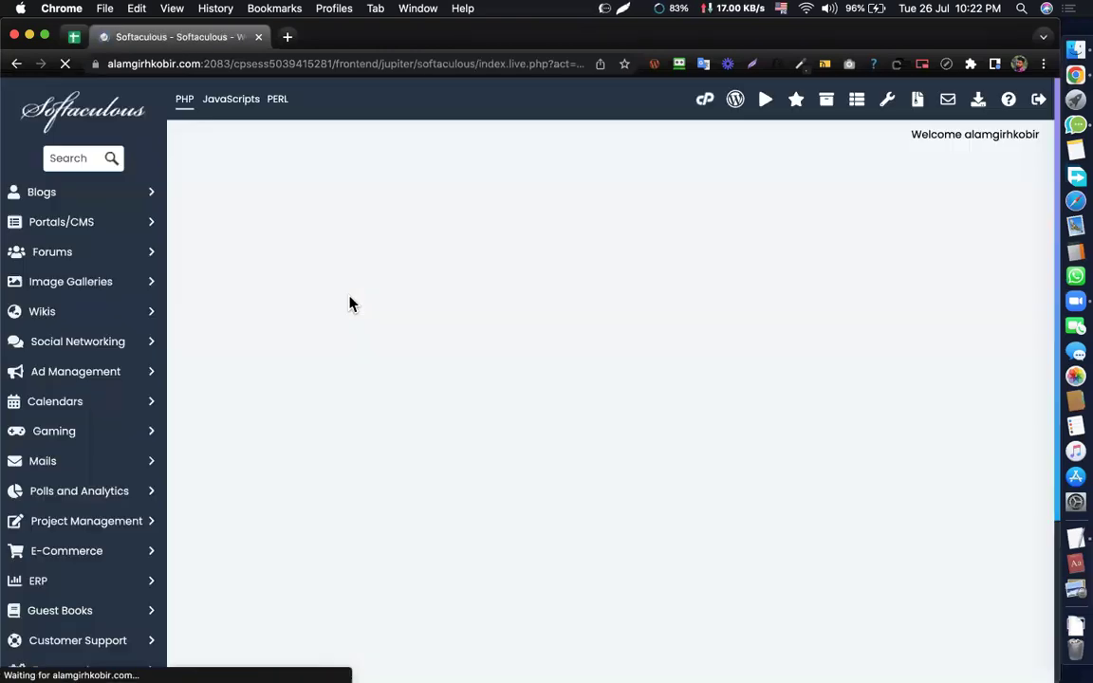
- Scroll to Current Installations and choose Remove on the assignment5 installation row
{"action": "scroll", "coordinate": [528, 273], "scroll_direction": "down", "scroll_amount": 15}
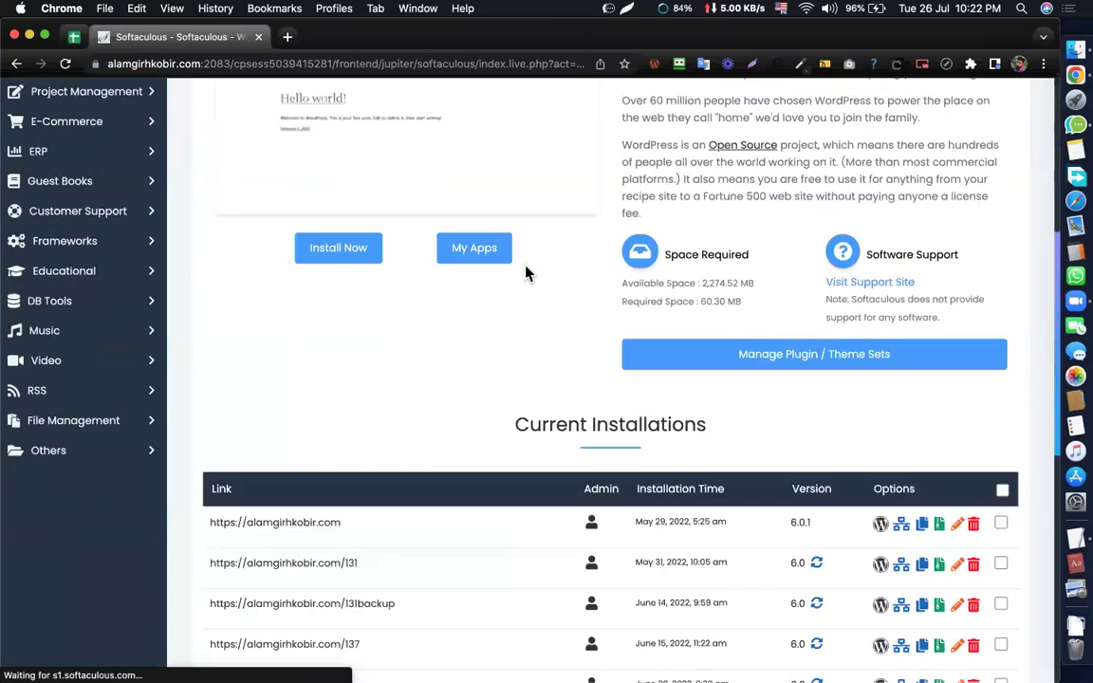
{"action": "scroll", "coordinate": [588, 271], "scroll_direction": "down", "scroll_amount": 3}
{"action": "scroll", "coordinate": [588, 270], "scroll_direction": "up", "scroll_amount": 2}
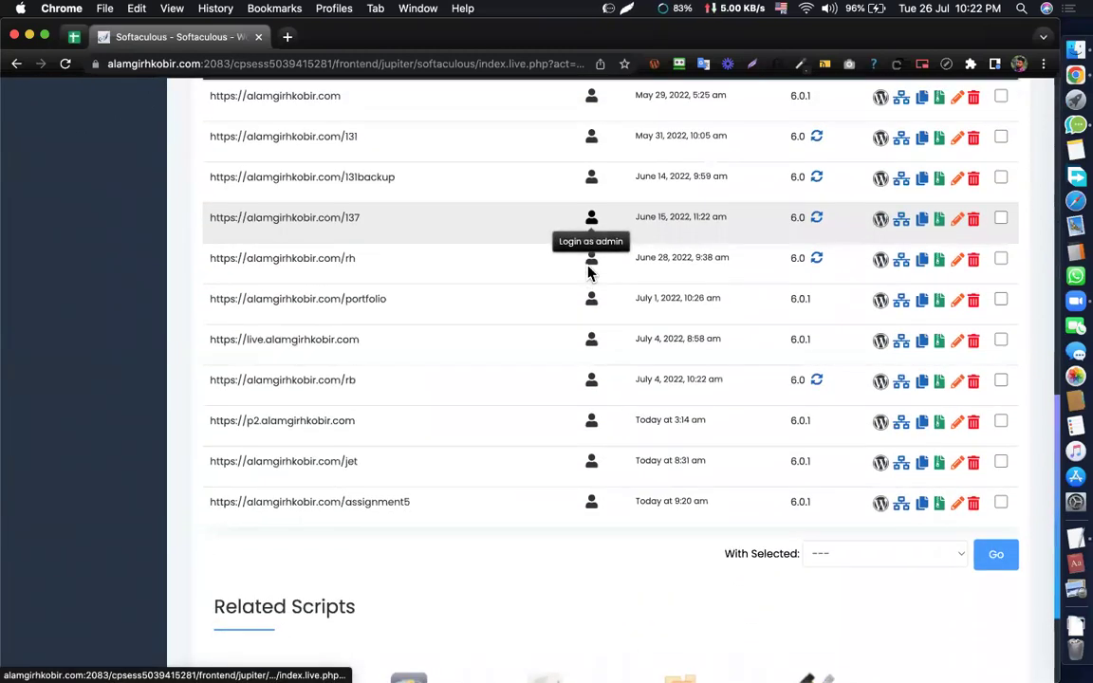
{"action": "scroll", "coordinate": [291, 497], "scroll_direction": "down", "scroll_amount": 1}
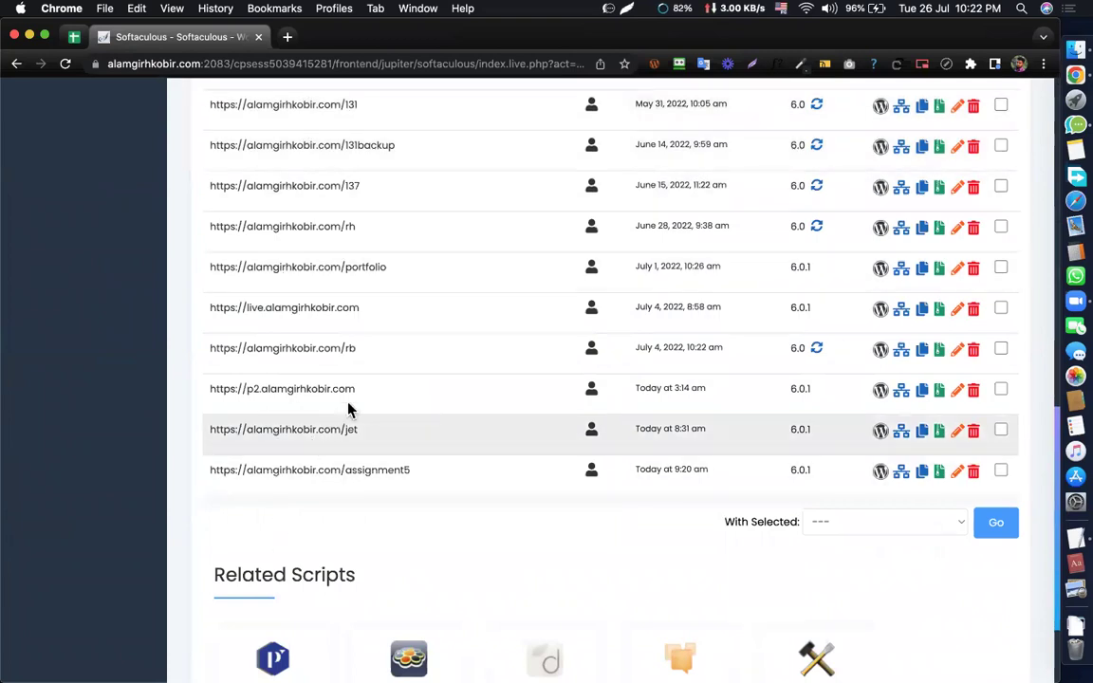
{"action": "scroll", "coordinate": [365, 395], "scroll_direction": "down", "scroll_amount": 1}
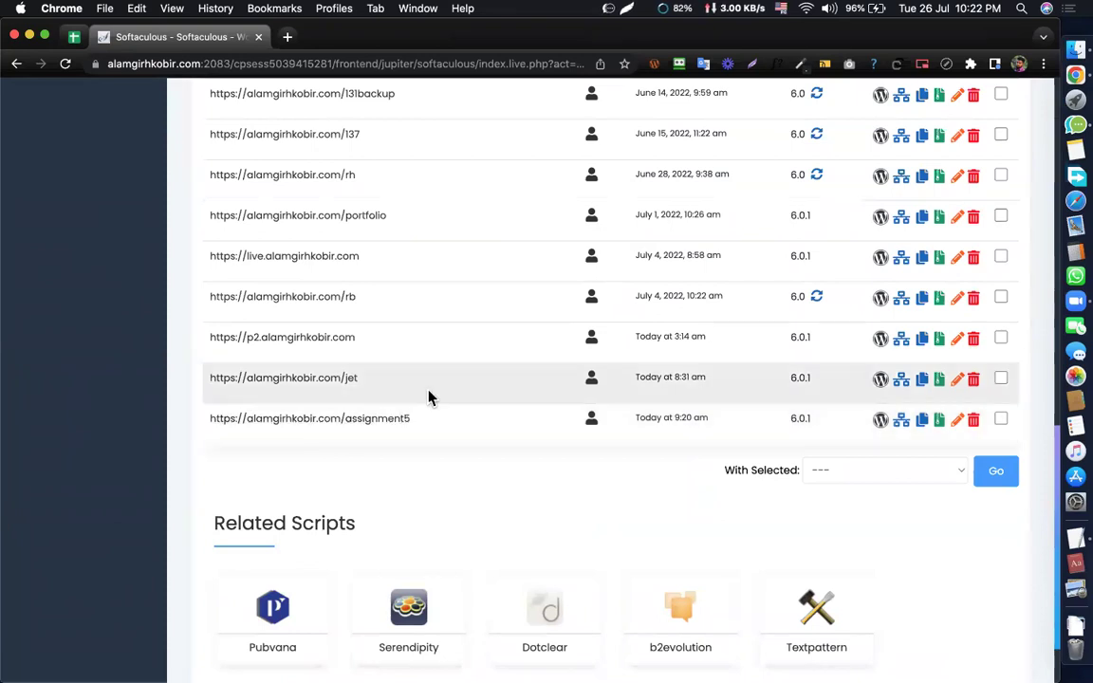
{"action": "left_click", "coordinate": [974, 428]}
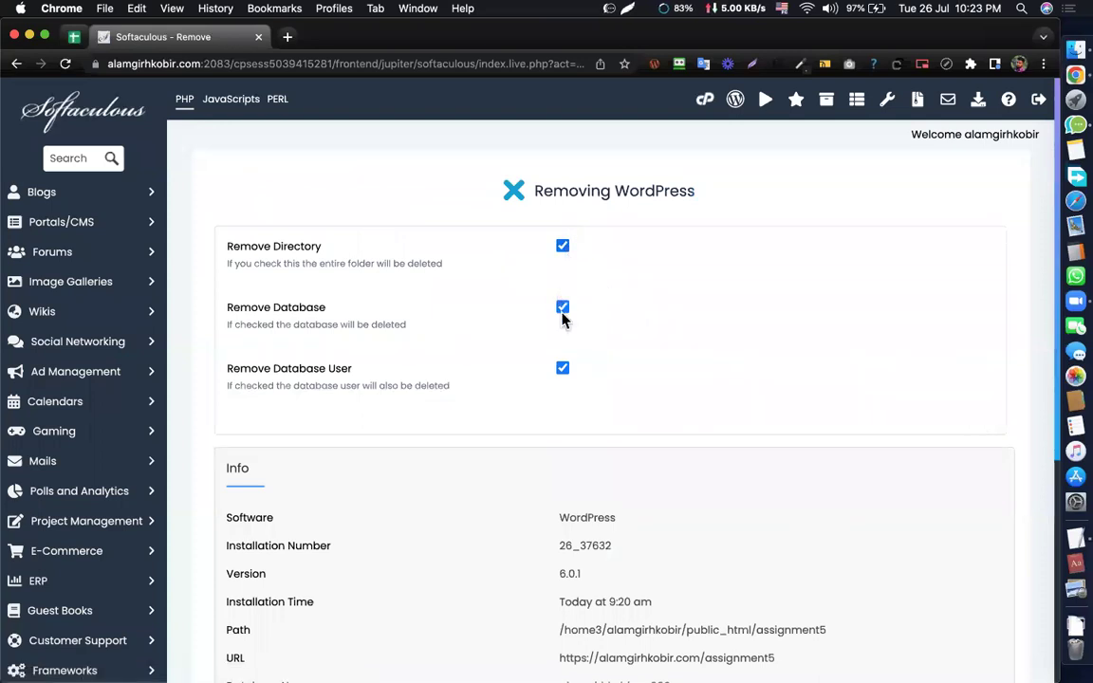
- Remove assignment5 with its directory, database and database user, confirm, and return to overview
{"action": "left_click", "coordinate": [563, 374]}
{"action": "left_click", "coordinate": [562, 373]}
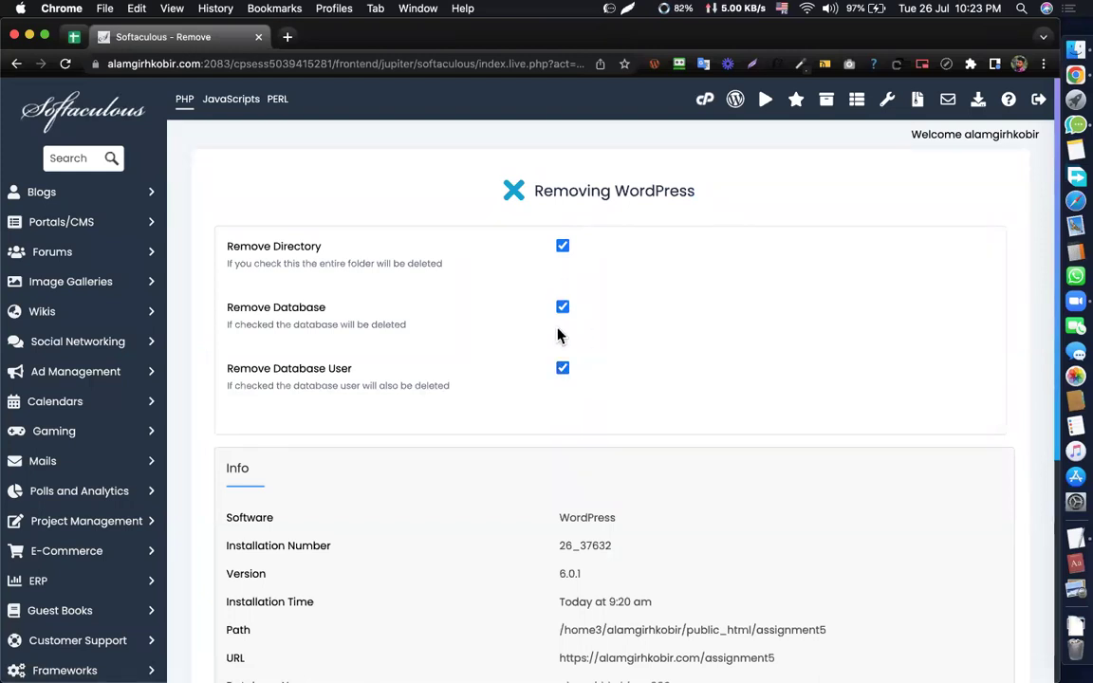
{"action": "scroll", "coordinate": [669, 347], "scroll_direction": "down", "scroll_amount": 5}
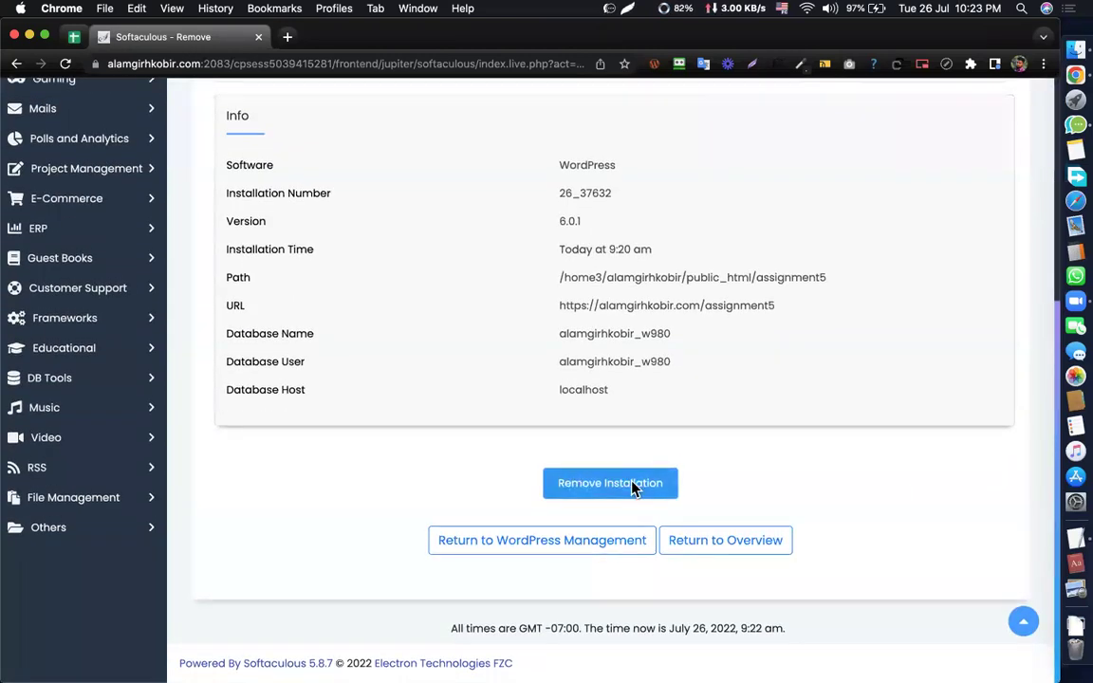
{"action": "left_click", "coordinate": [634, 484]}
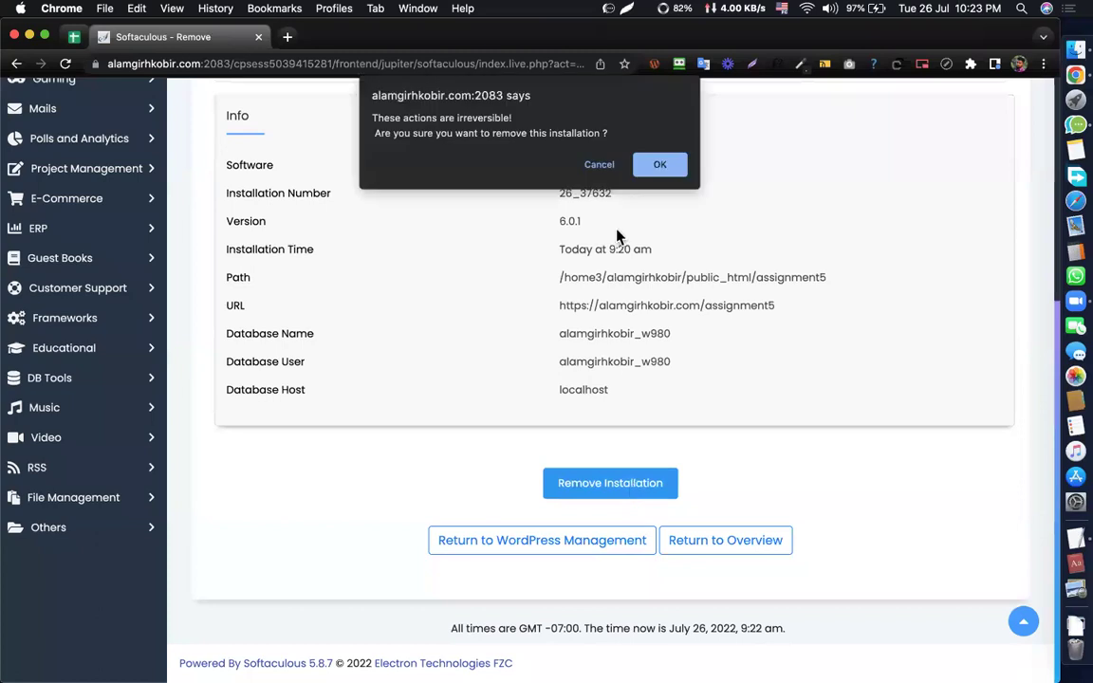
{"action": "left_click", "coordinate": [662, 167]}
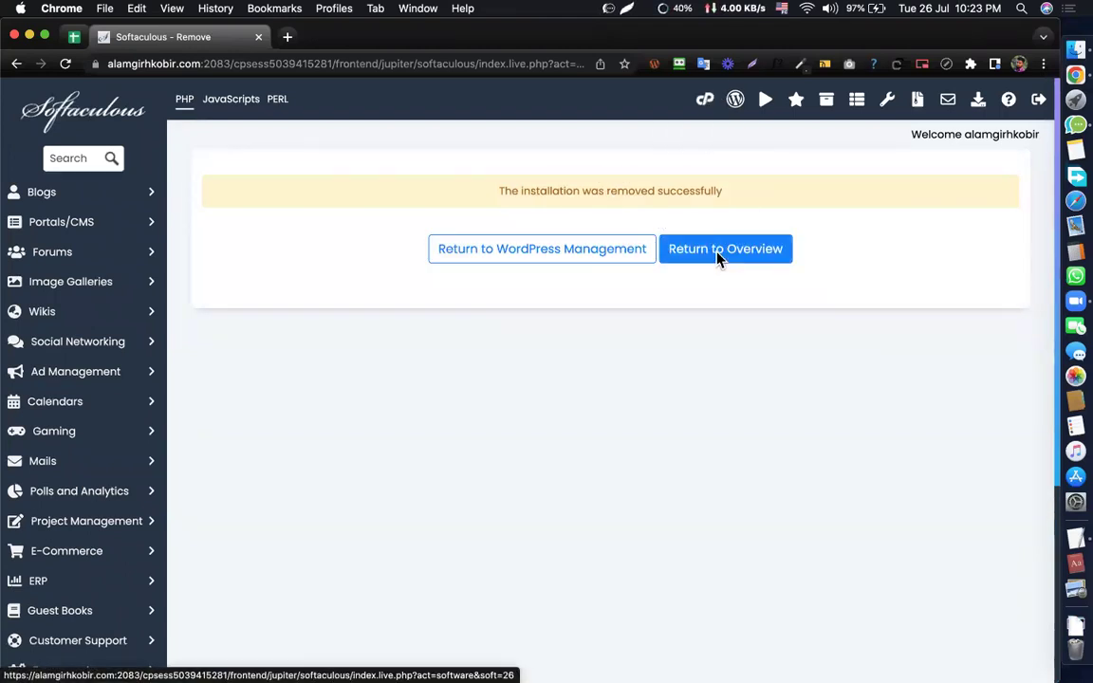
{"action": "left_click", "coordinate": [720, 252]}
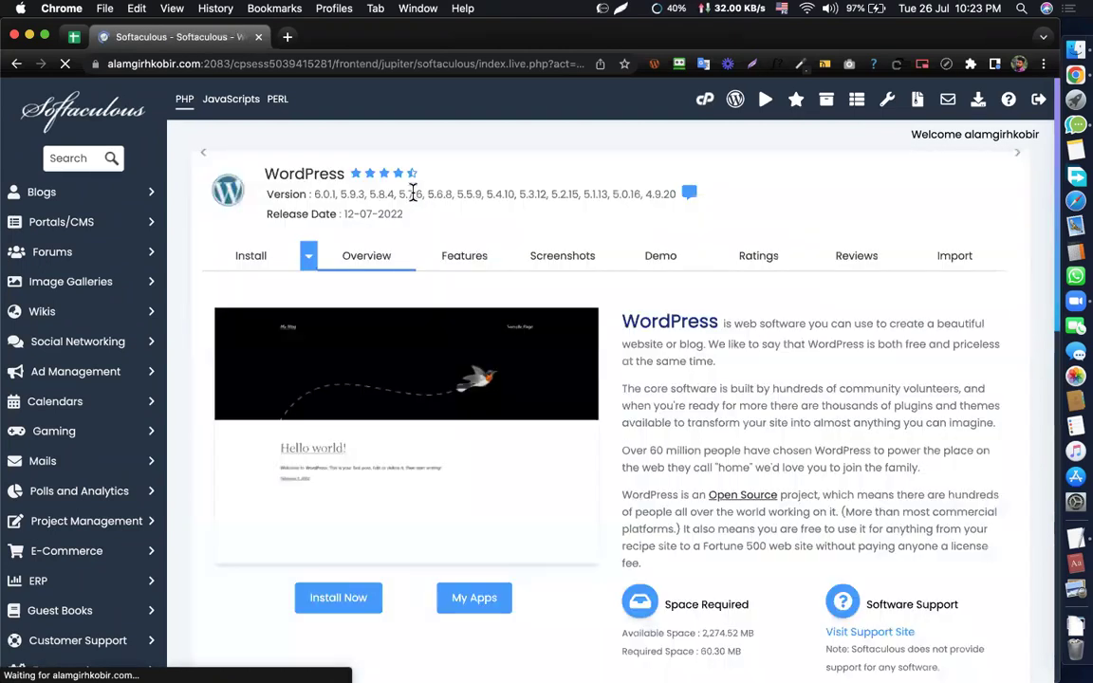
- Scroll through Current Installations to confirm assignment5 no longer appears
{"action": "scroll", "coordinate": [571, 342], "scroll_direction": "down", "scroll_amount": 3}
{"action": "scroll", "coordinate": [571, 348], "scroll_direction": "down", "scroll_amount": 10}
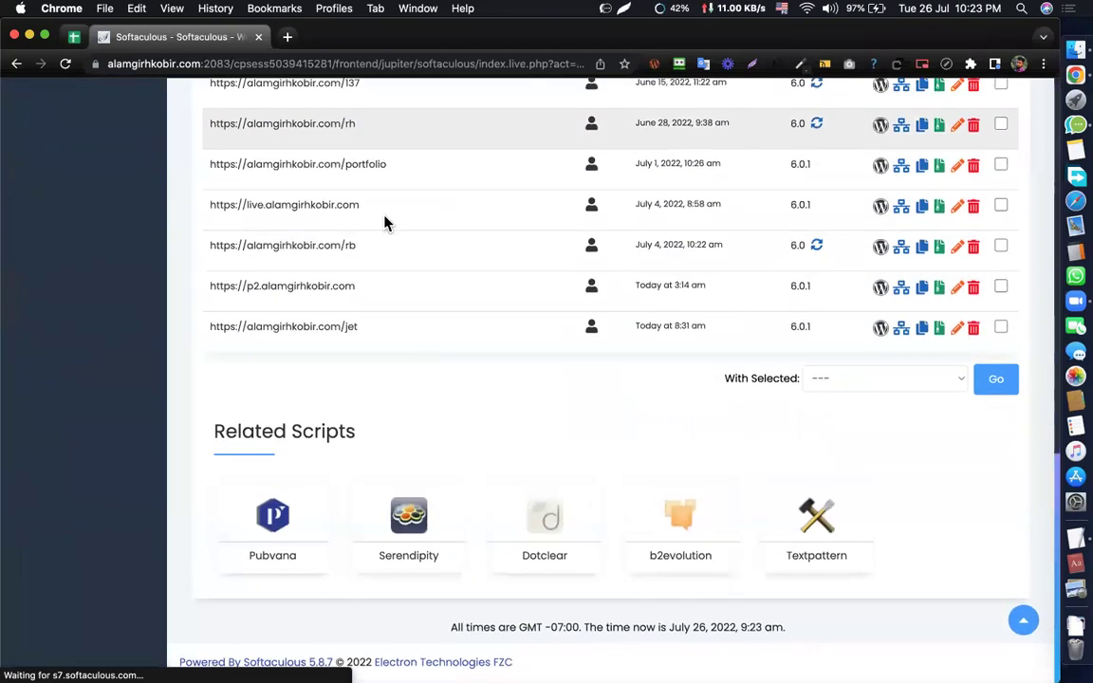
{"action": "scroll", "coordinate": [374, 324], "scroll_direction": "up", "scroll_amount": 5}
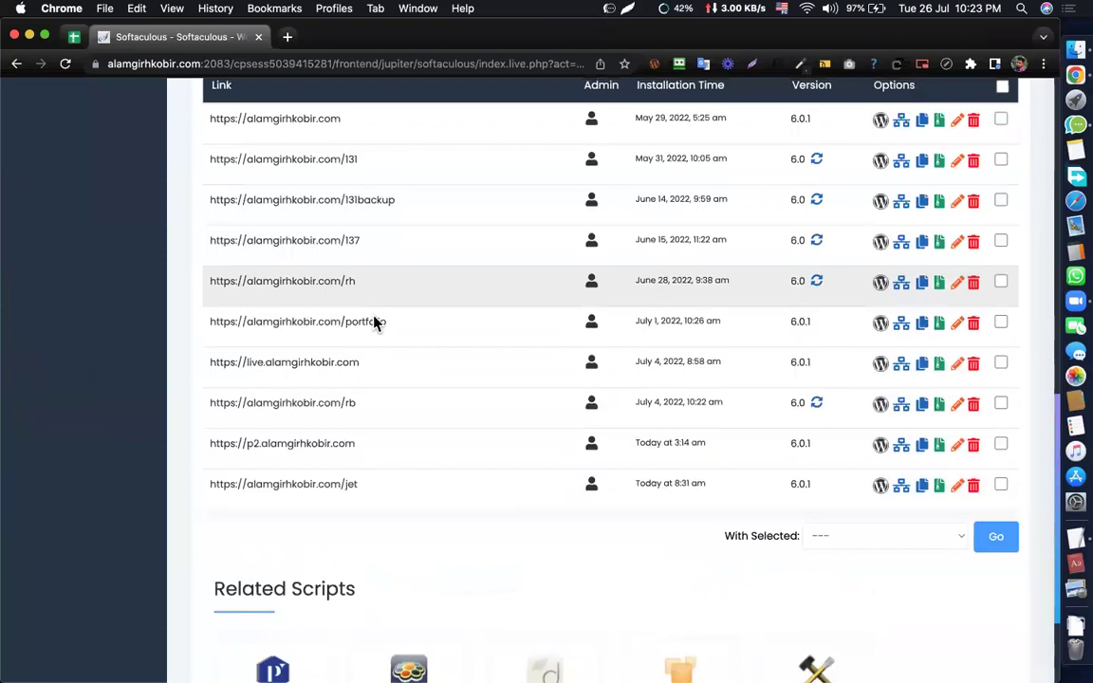
{"action": "scroll", "coordinate": [374, 324], "scroll_direction": "up", "scroll_amount": 15}
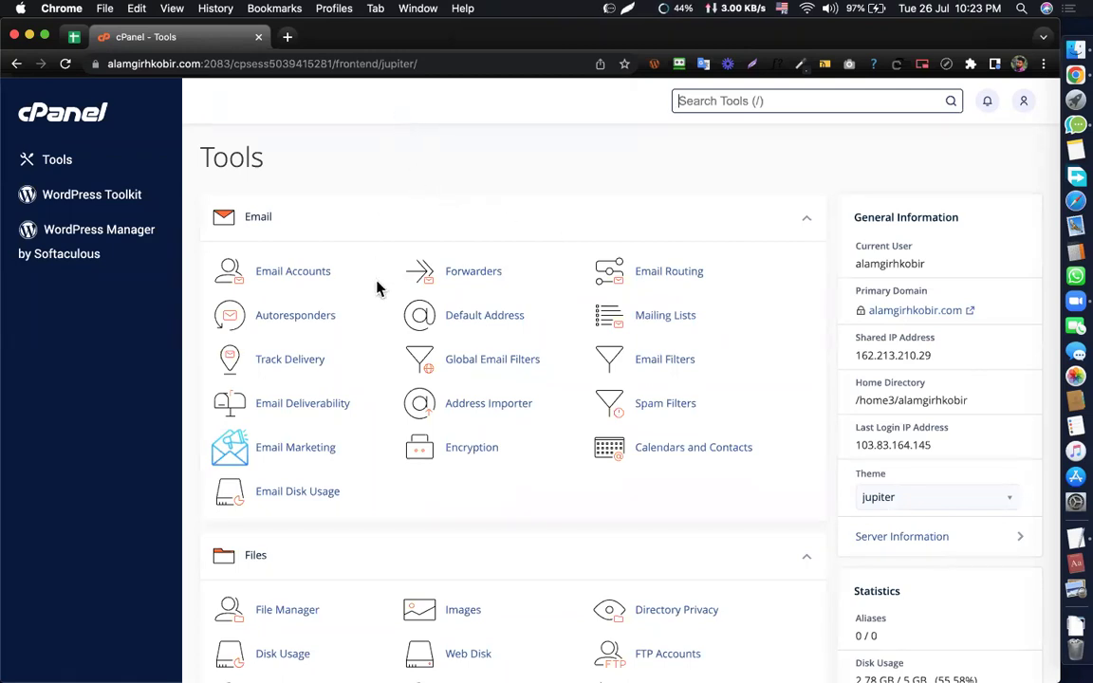
- Open the /rb installation's removal page in the WordPress installer, then go to cPanel home
{"action": "scroll", "coordinate": [377, 288], "scroll_direction": "down", "scroll_amount": 20}
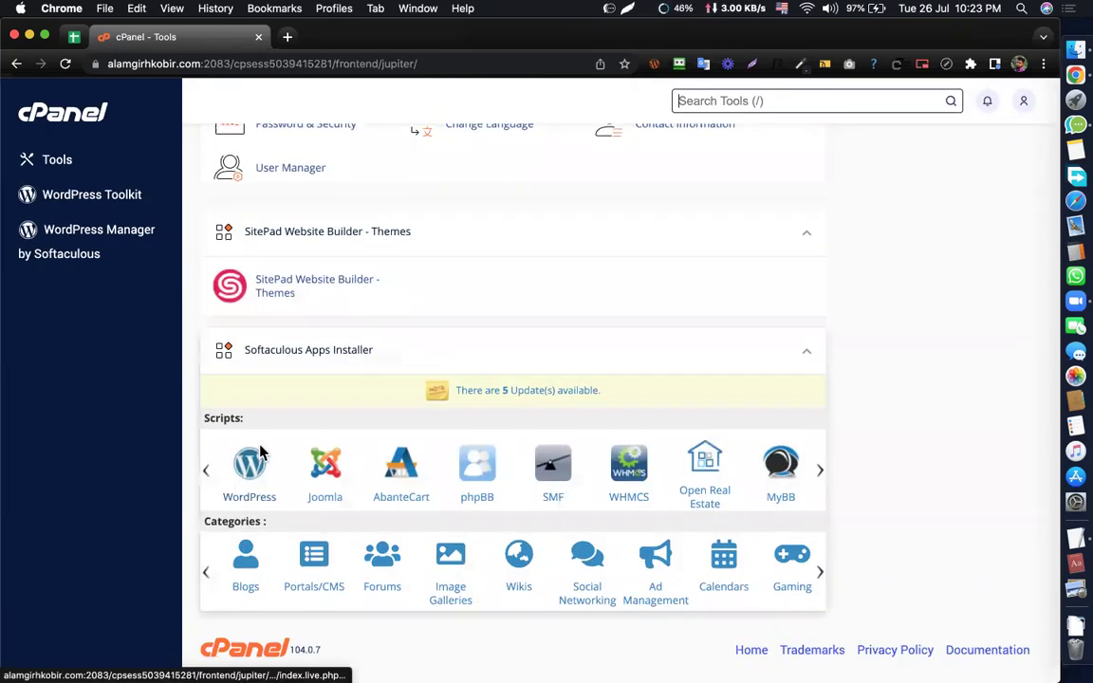
{"action": "left_click", "coordinate": [263, 454]}
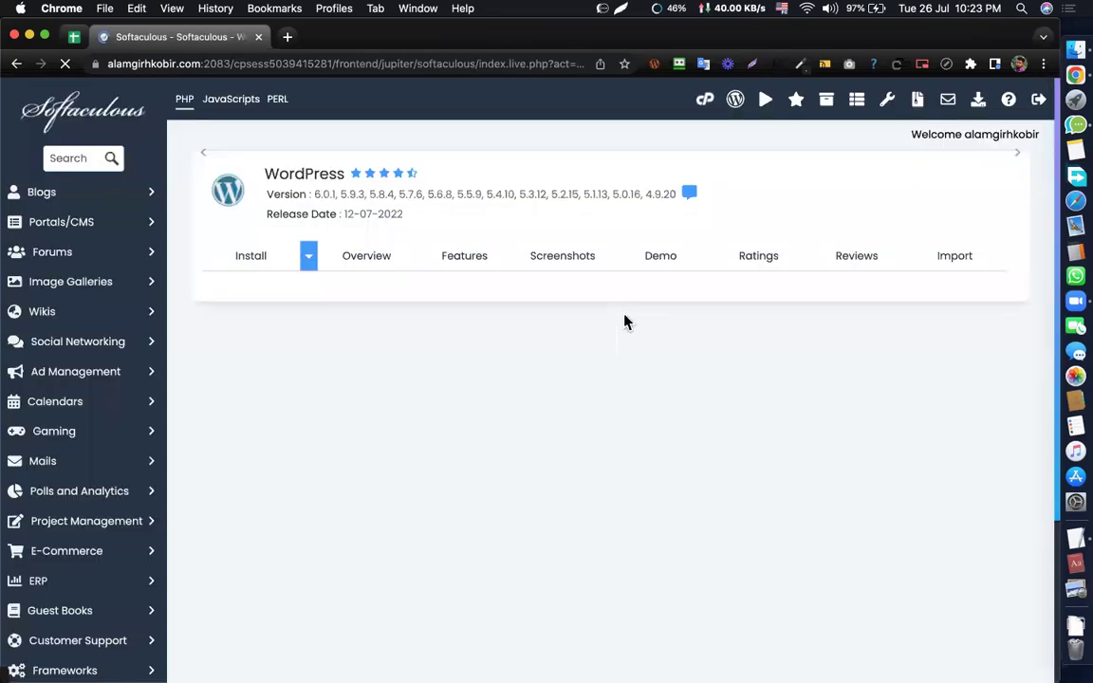
{"action": "scroll", "coordinate": [623, 309], "scroll_direction": "down", "scroll_amount": 10}
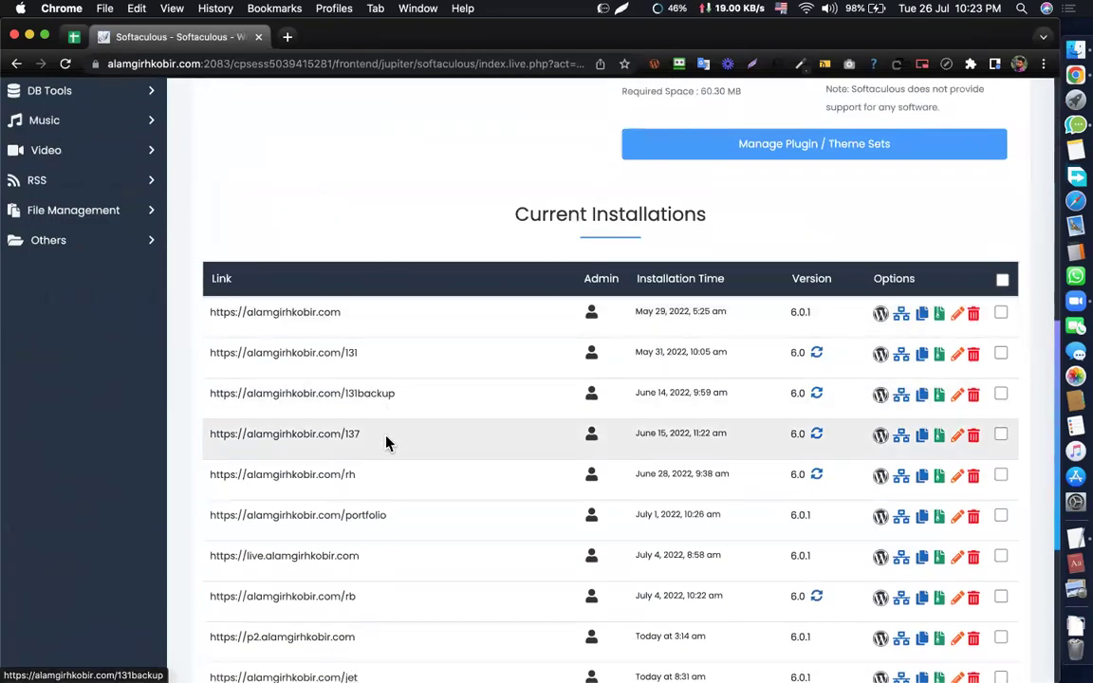
{"action": "scroll", "coordinate": [387, 441], "scroll_direction": "down", "scroll_amount": 5}
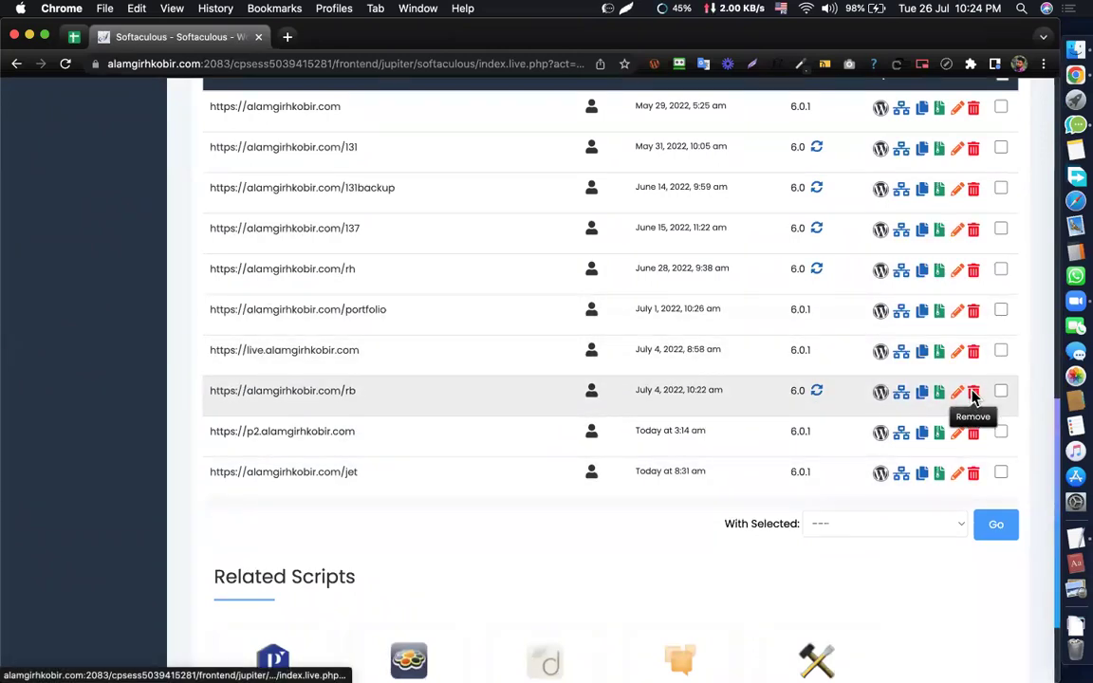
{"action": "left_click", "coordinate": [972, 399]}
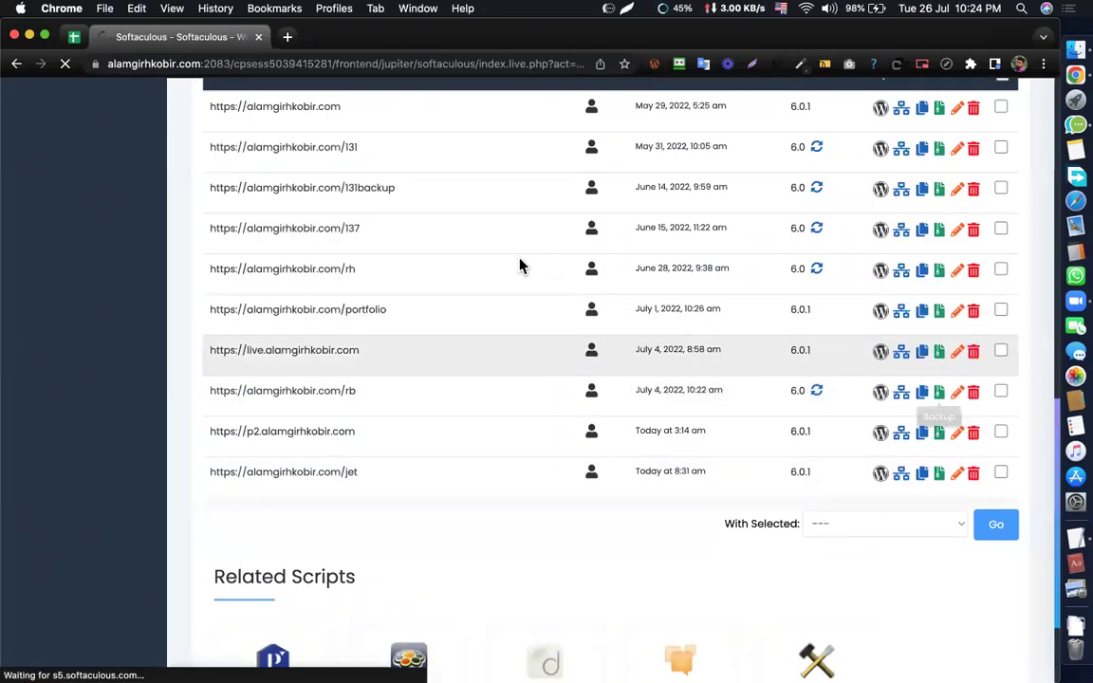
{"action": "scroll", "coordinate": [606, 346], "scroll_direction": "down", "scroll_amount": 8}
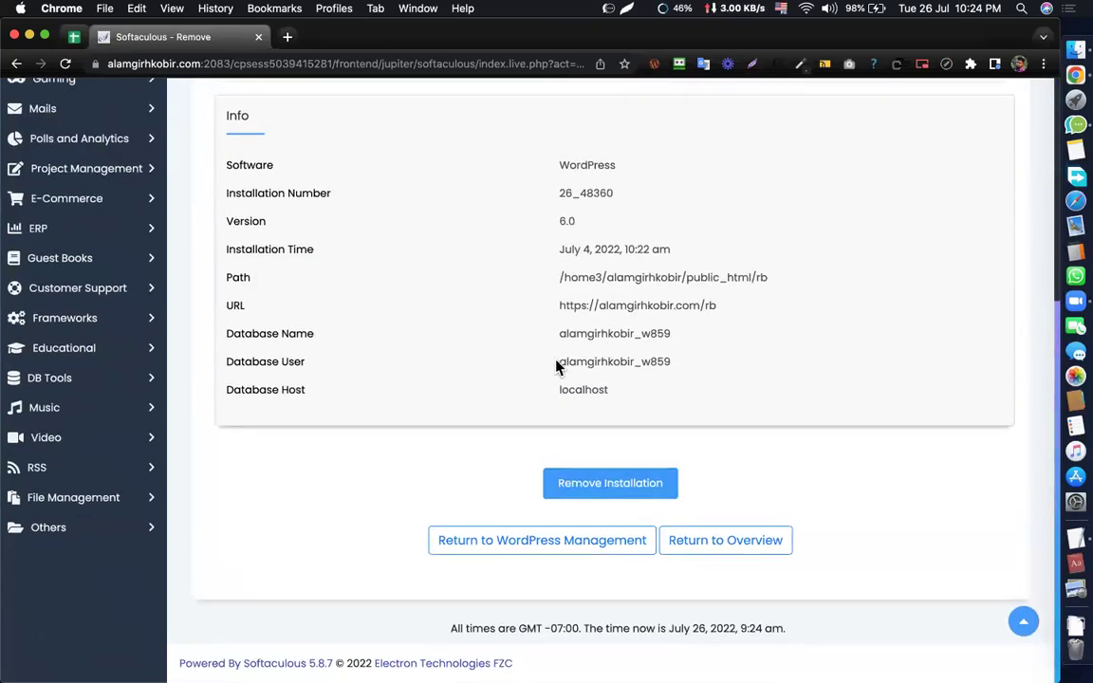
{"action": "scroll", "coordinate": [557, 368], "scroll_direction": "up", "scroll_amount": 8}
{"action": "left_click", "coordinate": [706, 101]}
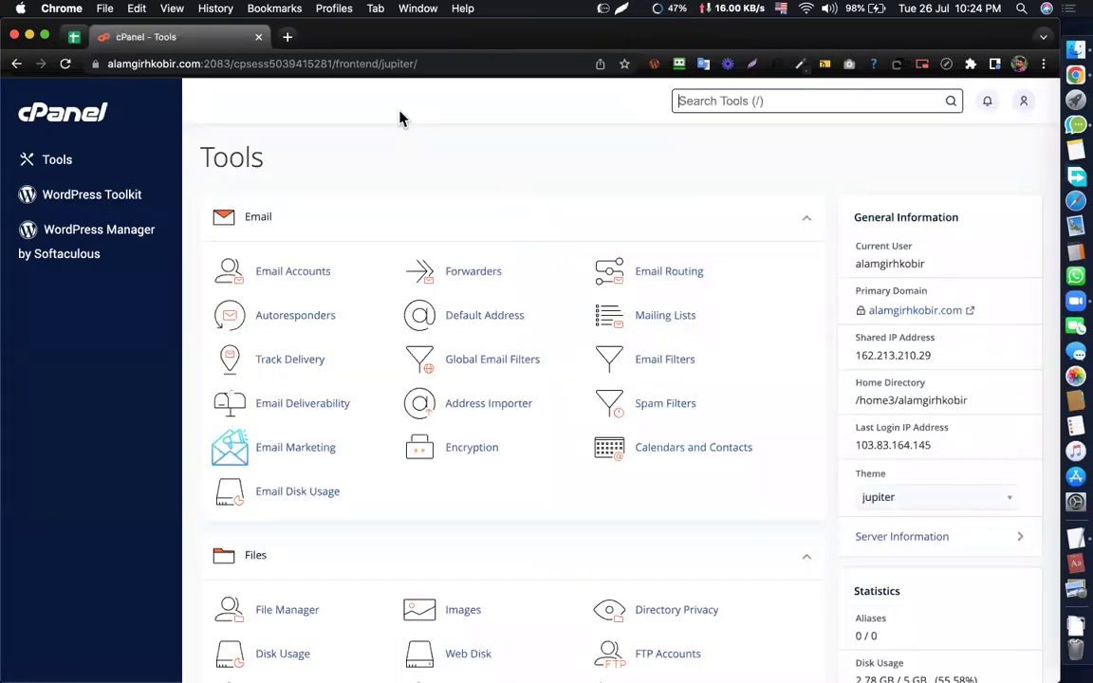
{"action": "scroll", "coordinate": [436, 273], "scroll_direction": "down", "scroll_amount": 10}
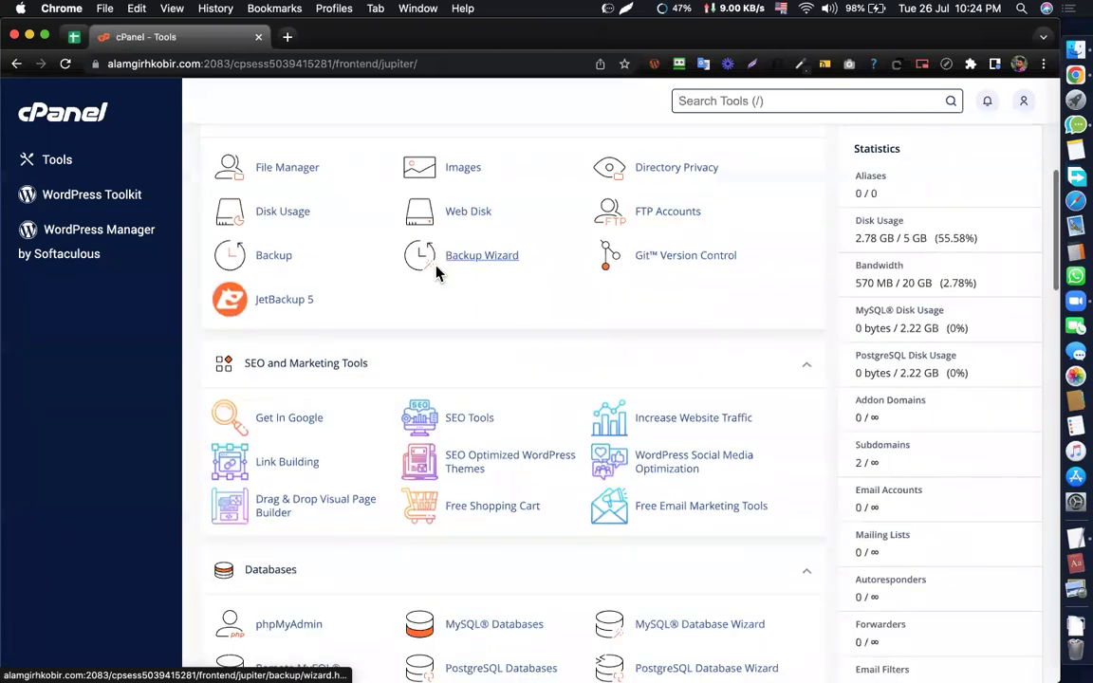
{"action": "scroll", "coordinate": [436, 273], "scroll_direction": "down", "scroll_amount": 10}
{"action": "scroll", "coordinate": [441, 247], "scroll_direction": "up", "scroll_amount": 20}
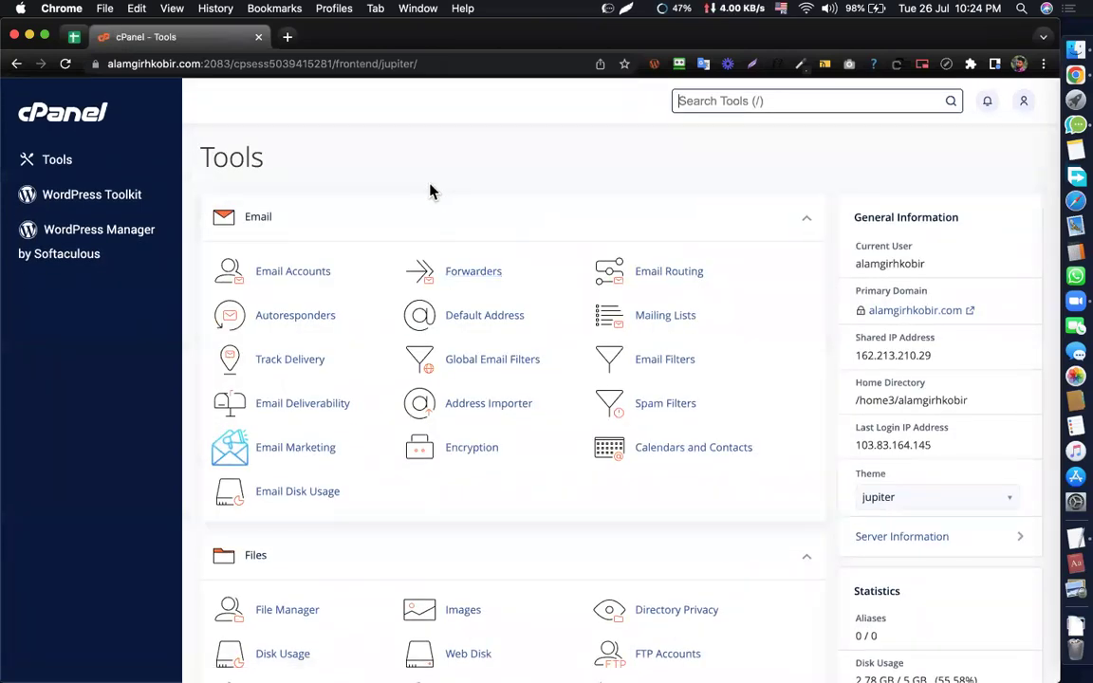
{"action": "scroll", "coordinate": [476, 483], "scroll_direction": "down", "scroll_amount": 5}
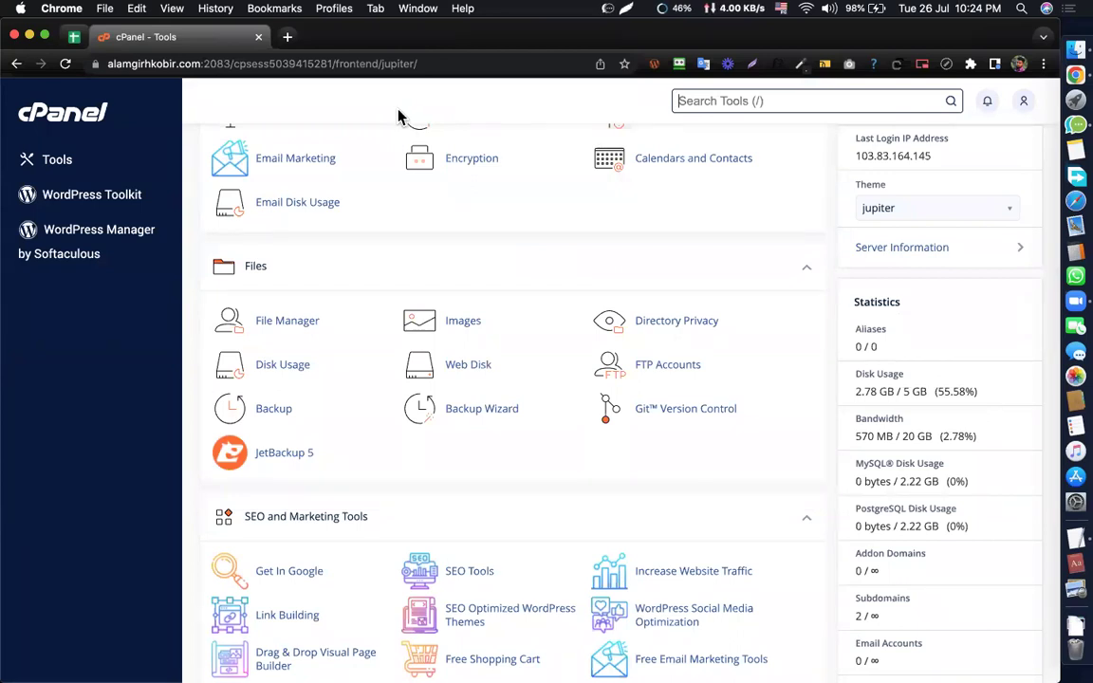
{"action": "scroll", "coordinate": [393, 294], "scroll_direction": "down", "scroll_amount": 3}
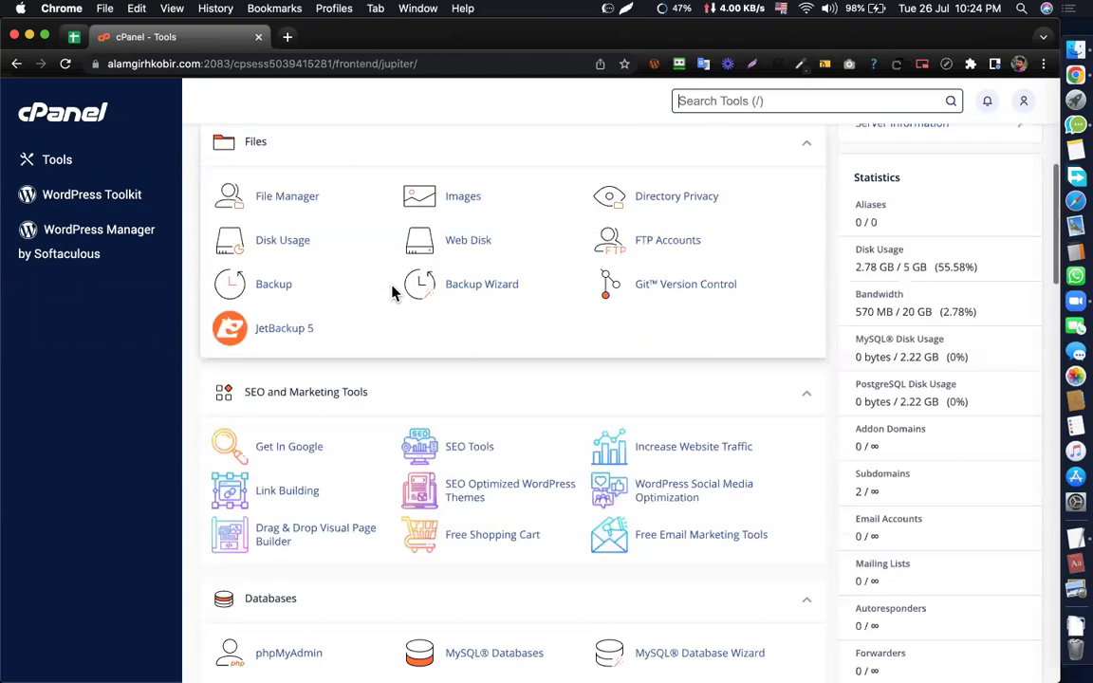
{"action": "scroll", "coordinate": [393, 293], "scroll_direction": "down", "scroll_amount": 6}
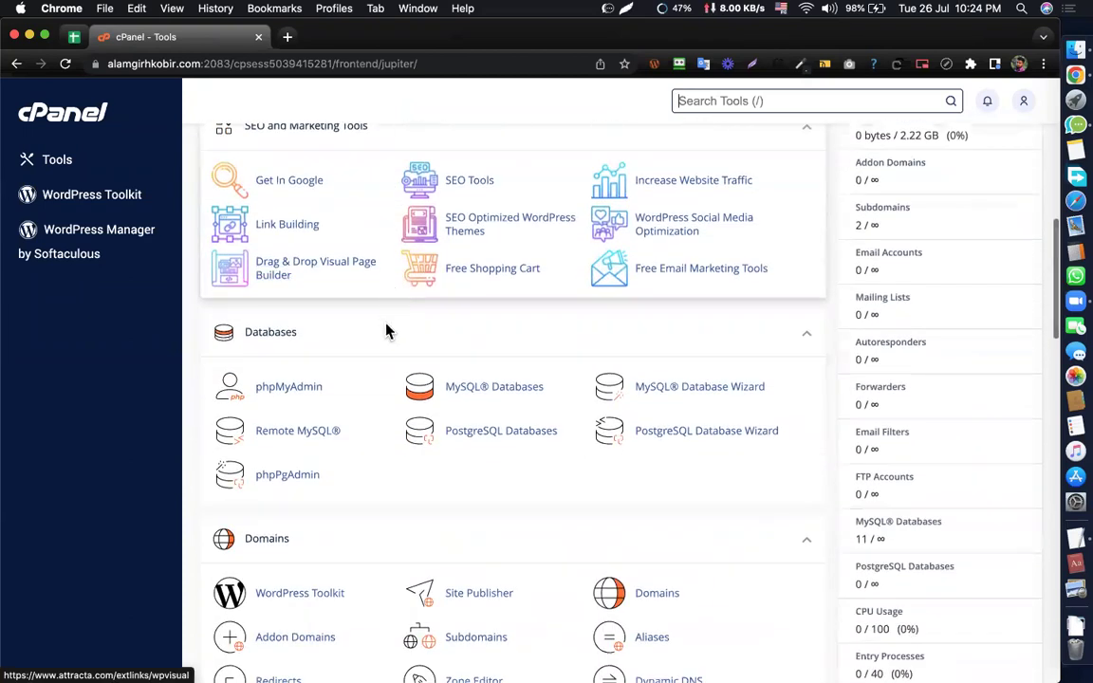
{"action": "scroll", "coordinate": [385, 322], "scroll_direction": "down", "scroll_amount": 3}
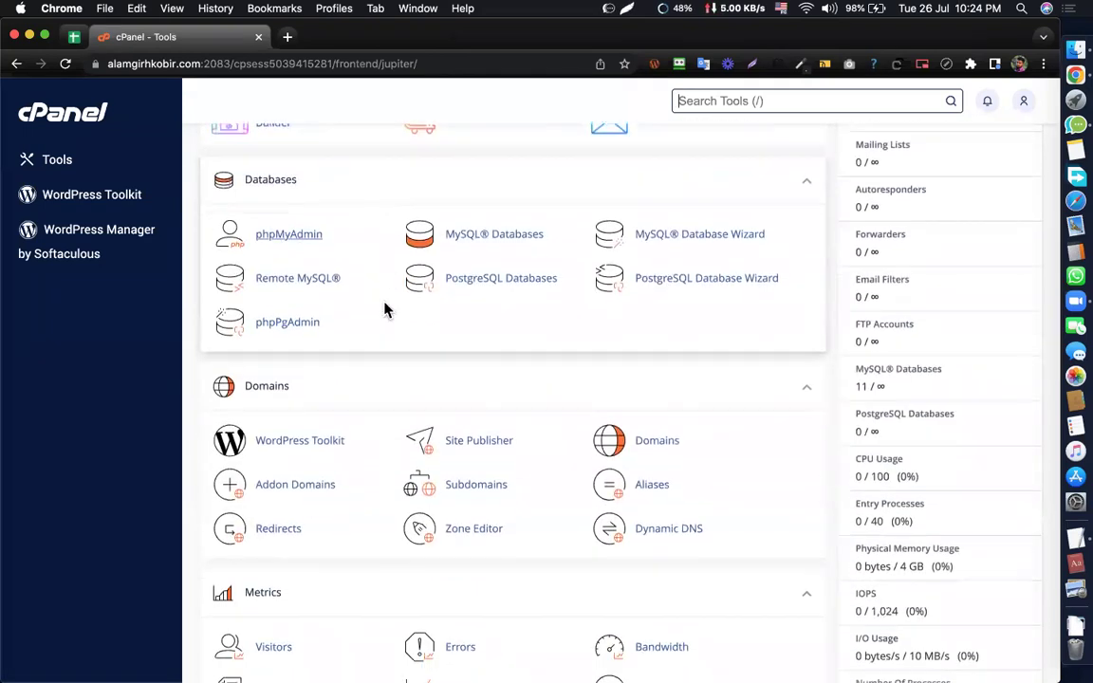
{"action": "scroll", "coordinate": [384, 309], "scroll_direction": "down", "scroll_amount": 4}
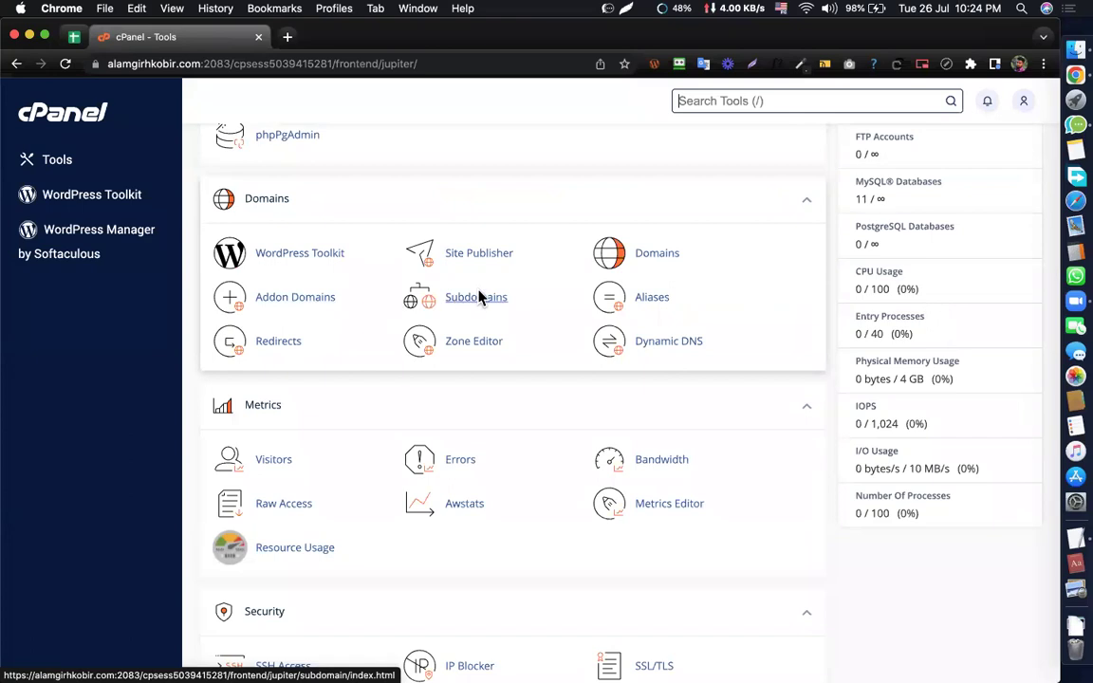
{"action": "scroll", "coordinate": [474, 298], "scroll_direction": "down", "scroll_amount": 1}
{"action": "scroll", "coordinate": [495, 283], "scroll_direction": "up", "scroll_amount": 15}
{"action": "left_click", "coordinate": [759, 111]}
{"action": "type", "text": "sub"}
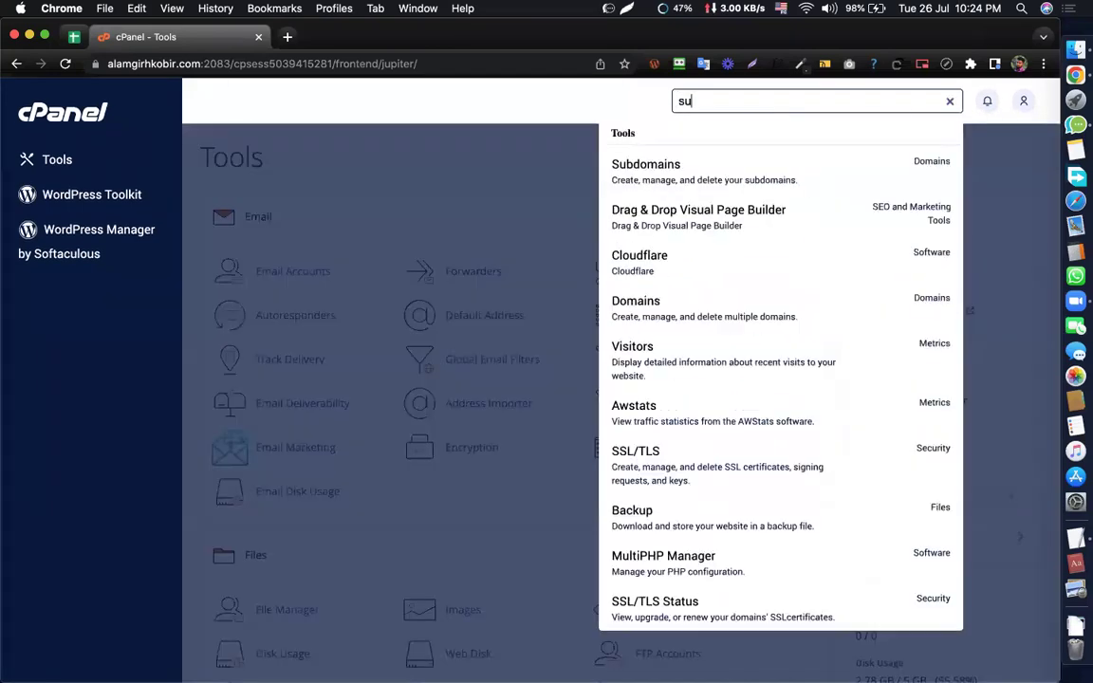
{"action": "left_click", "coordinate": [624, 181]}
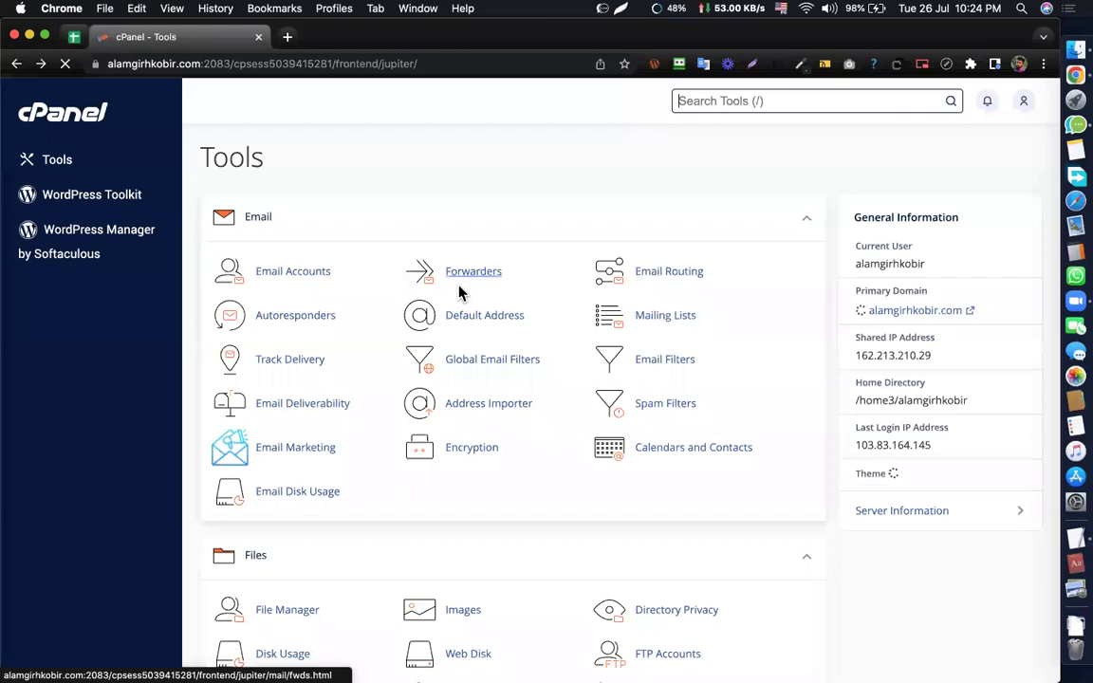
{"action": "scroll", "coordinate": [460, 295], "scroll_direction": "down", "scroll_amount": 5}
{"action": "scroll", "coordinate": [460, 294], "scroll_direction": "down", "scroll_amount": 8}
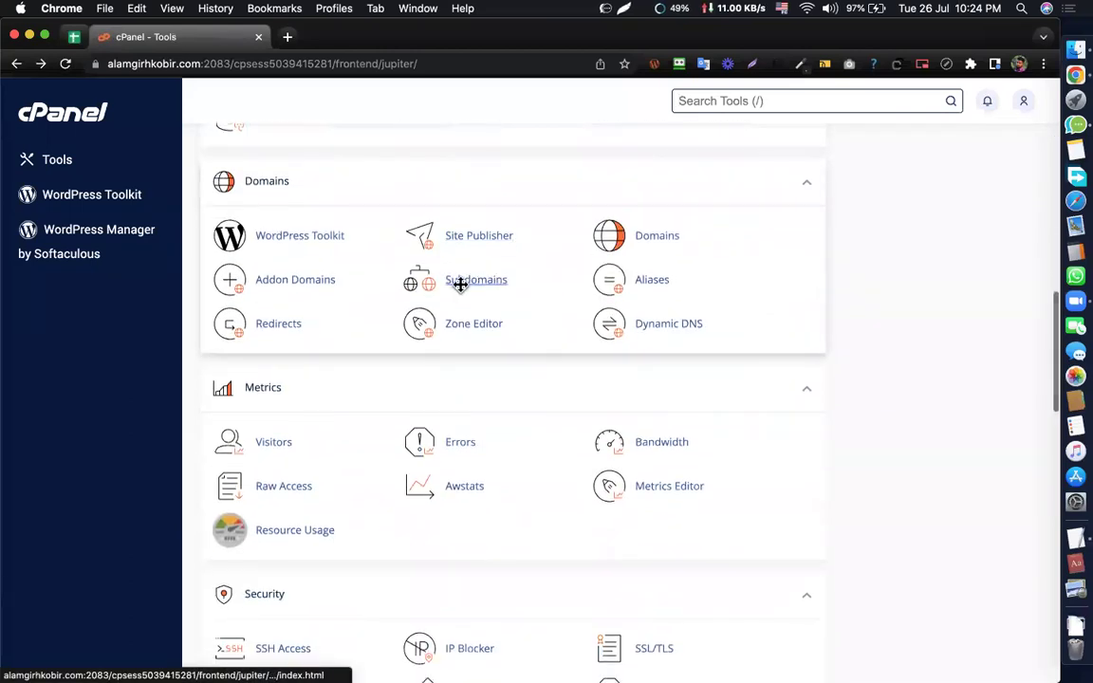
{"action": "left_click", "coordinate": [463, 281]}
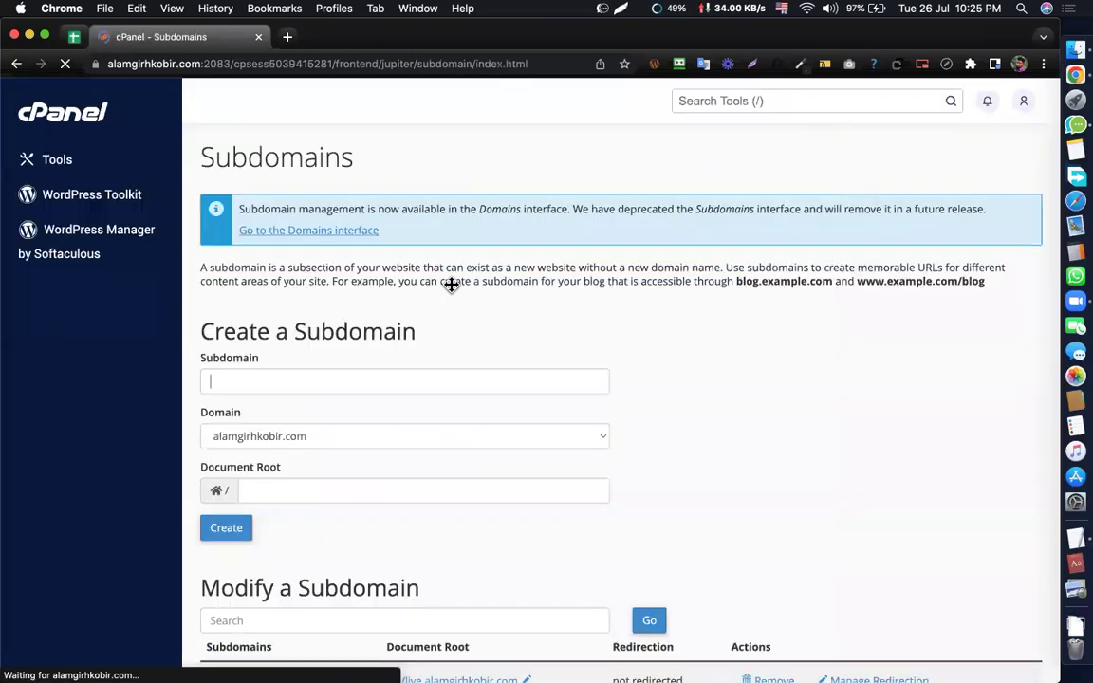
{"action": "scroll", "coordinate": [492, 324], "scroll_direction": "down", "scroll_amount": 4}
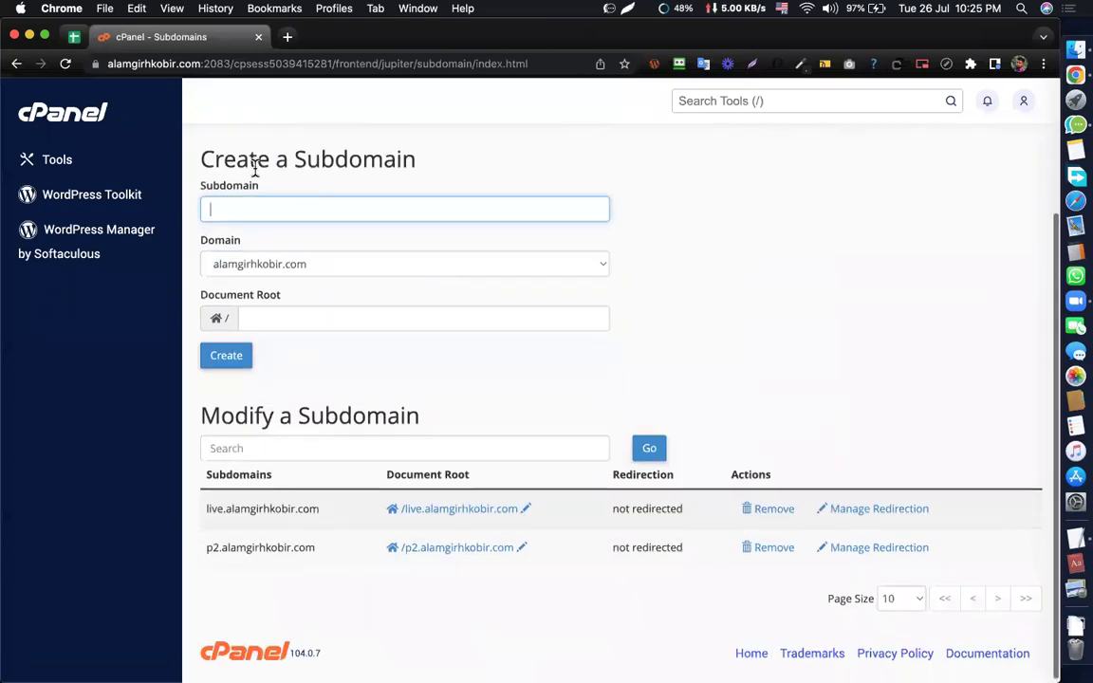
{"action": "type", "text": "assignment"}
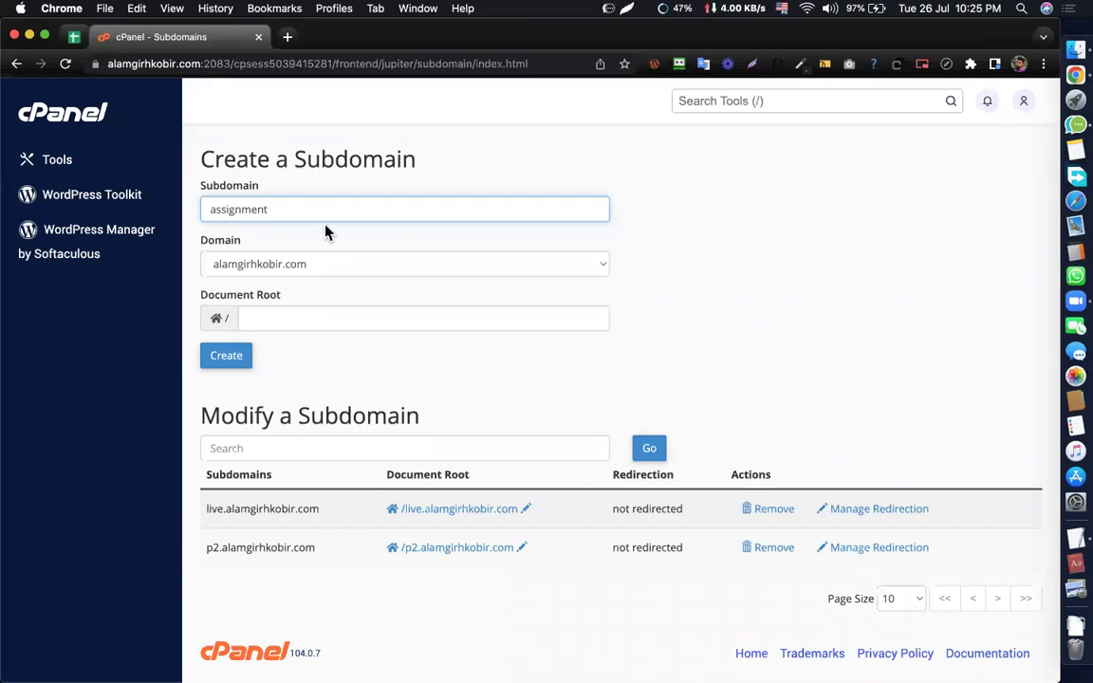
{"action": "left_click", "coordinate": [671, 223]}
{"action": "left_click", "coordinate": [299, 208]}
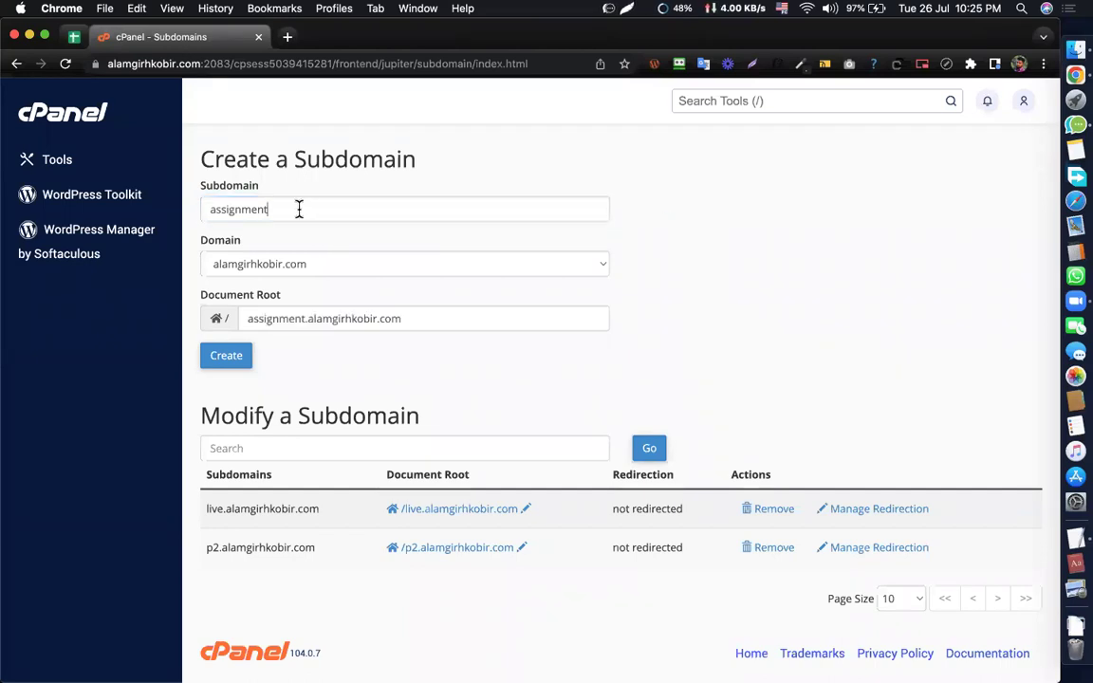
{"action": "left_click", "coordinate": [771, 216]}
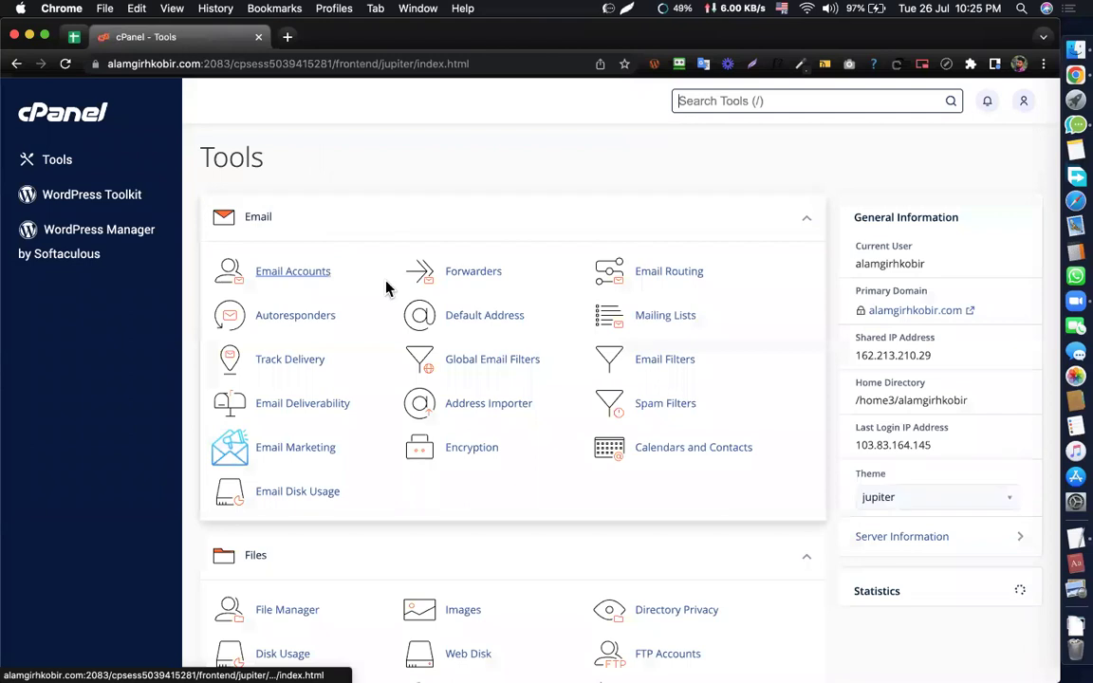
- Open the WordPress script in Softaculous from cPanel Tools and look over its Current Installations list
{"action": "scroll", "coordinate": [386, 288], "scroll_direction": "down", "scroll_amount": 10}
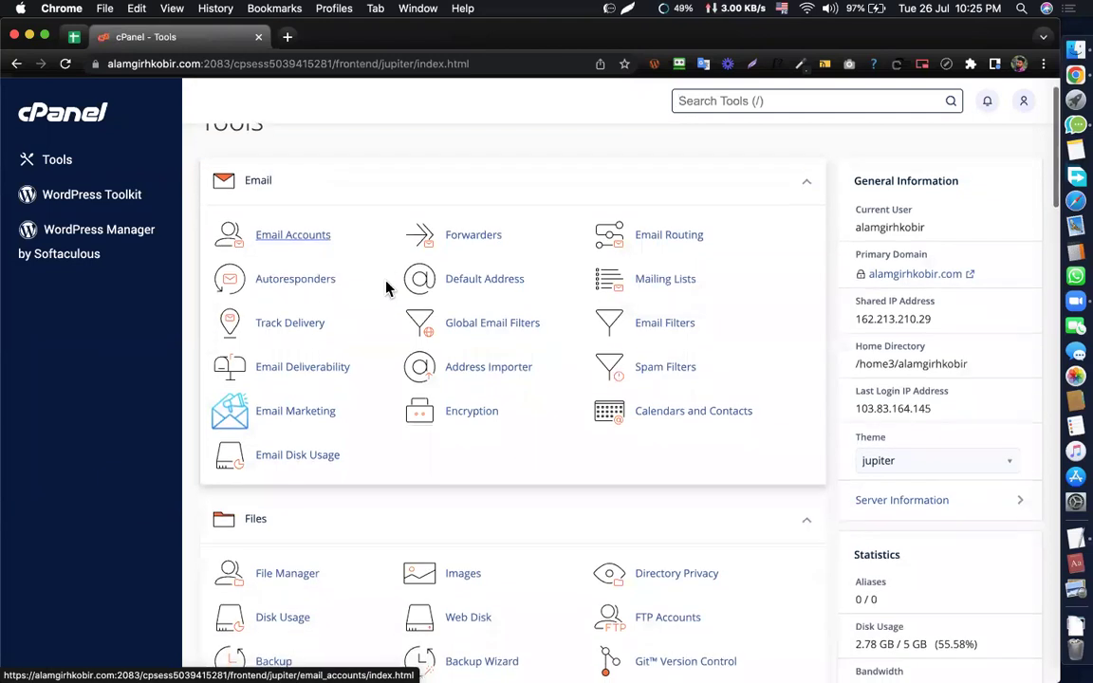
{"action": "scroll", "coordinate": [387, 289], "scroll_direction": "down", "scroll_amount": 20}
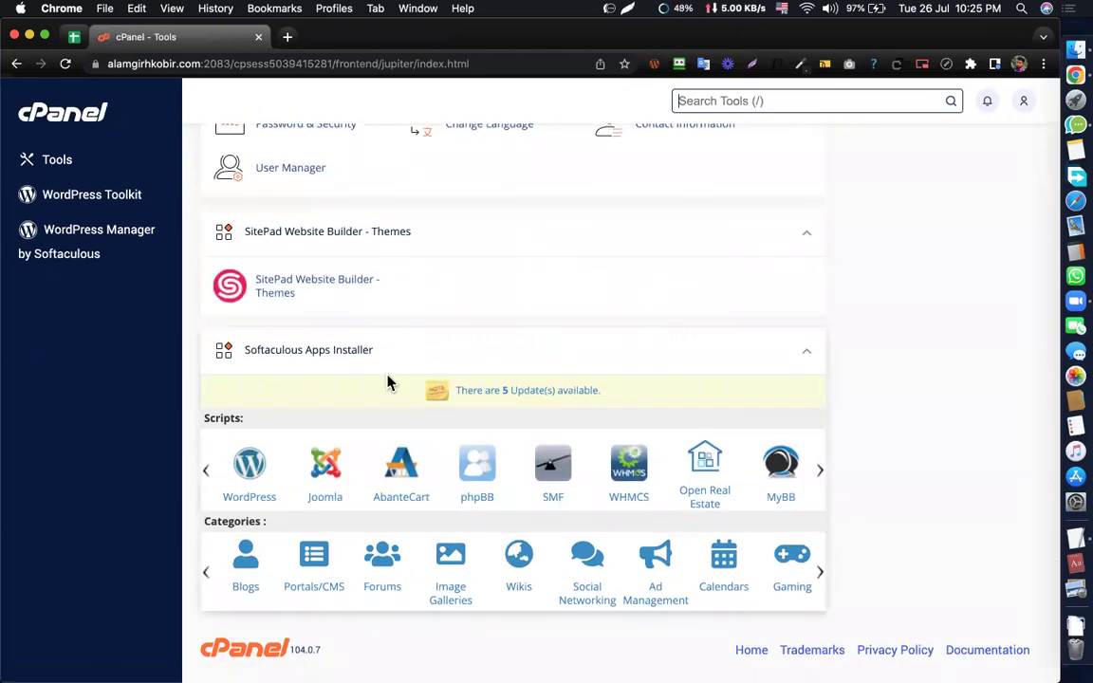
{"action": "left_click", "coordinate": [248, 463]}
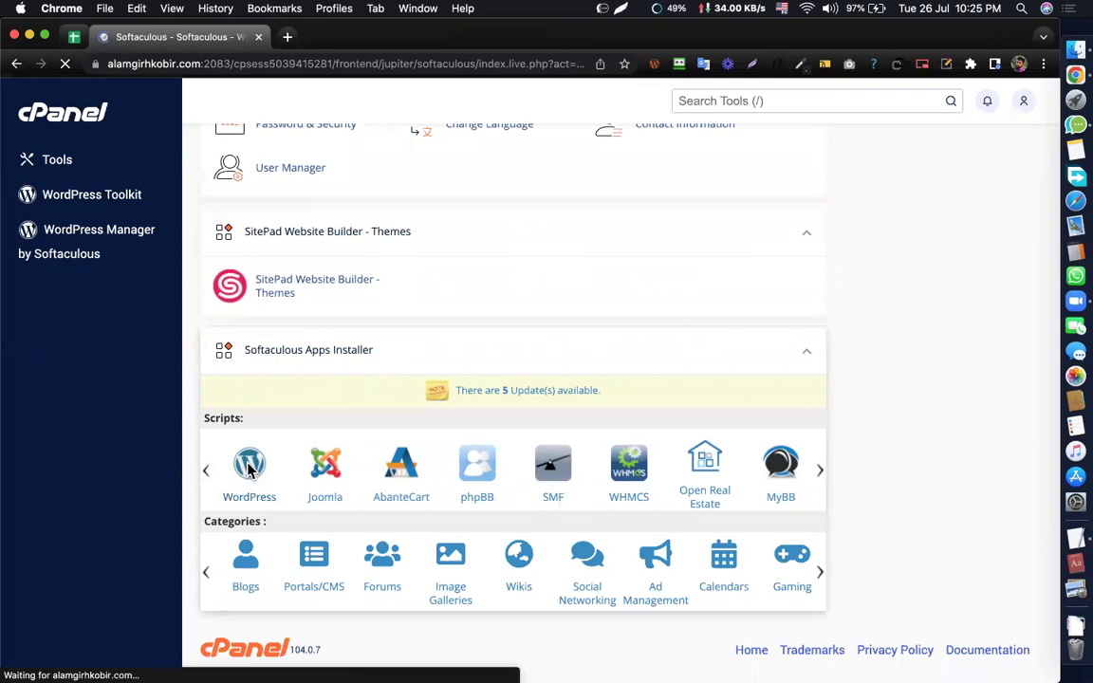
{"action": "scroll", "coordinate": [610, 357], "scroll_direction": "down", "scroll_amount": 3}
{"action": "scroll", "coordinate": [653, 281], "scroll_direction": "down", "scroll_amount": 3}
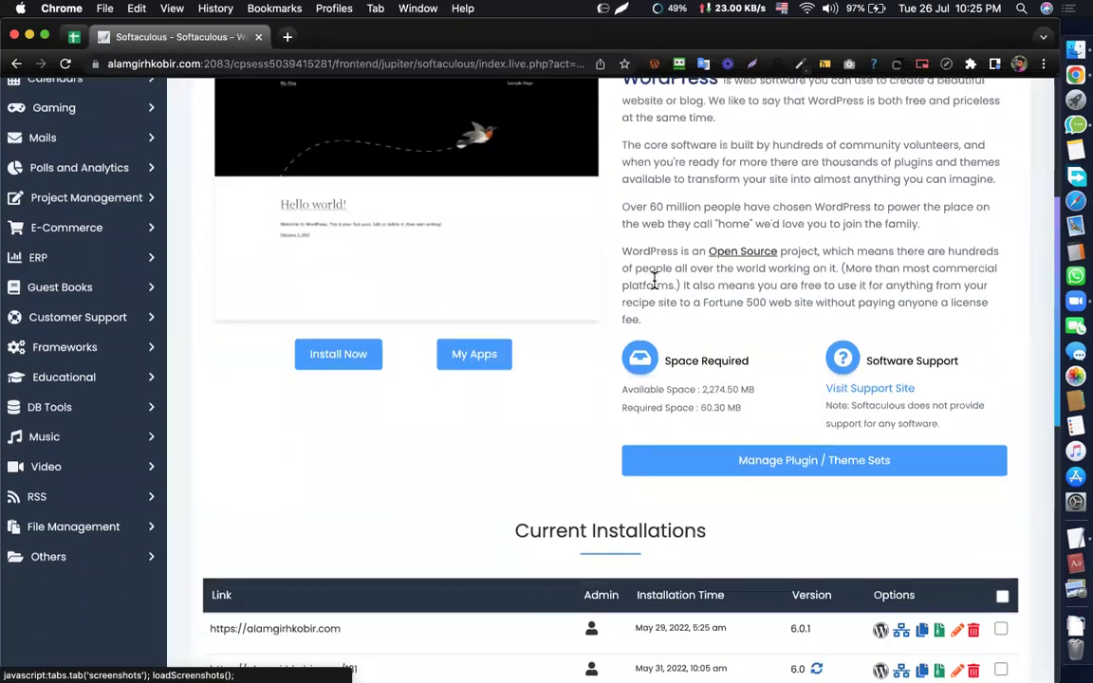
{"action": "scroll", "coordinate": [654, 280], "scroll_direction": "up", "scroll_amount": 2}
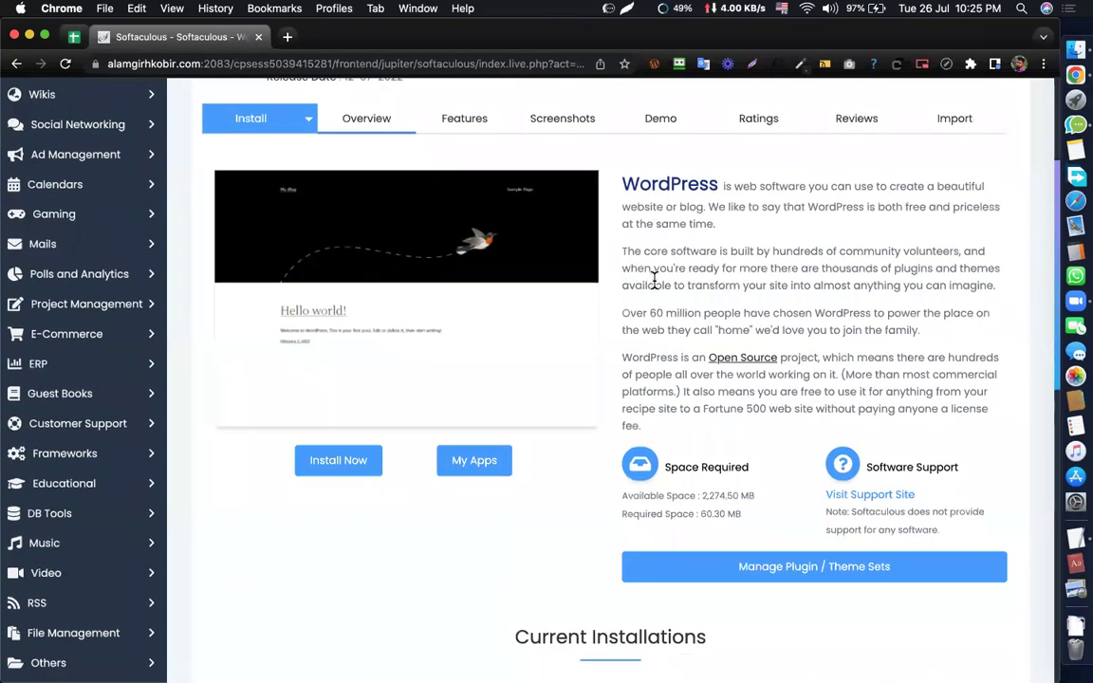
{"action": "scroll", "coordinate": [653, 281], "scroll_direction": "up", "scroll_amount": 1}
{"action": "scroll", "coordinate": [655, 284], "scroll_direction": "down", "scroll_amount": 1}
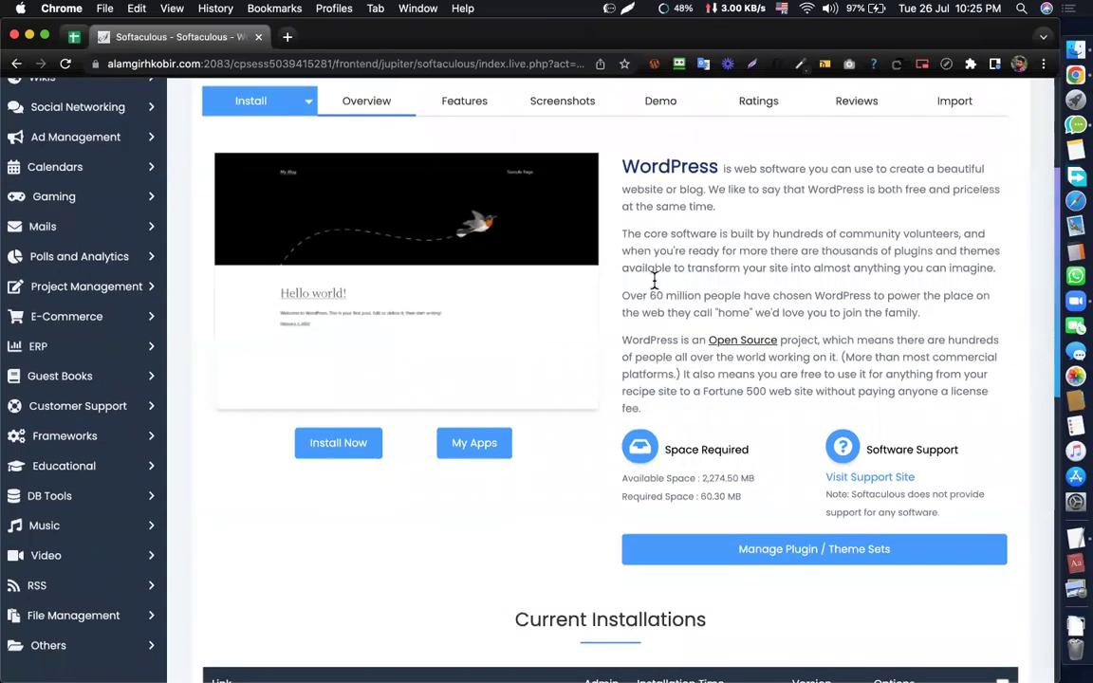
{"action": "scroll", "coordinate": [654, 281], "scroll_direction": "up", "scroll_amount": 1}
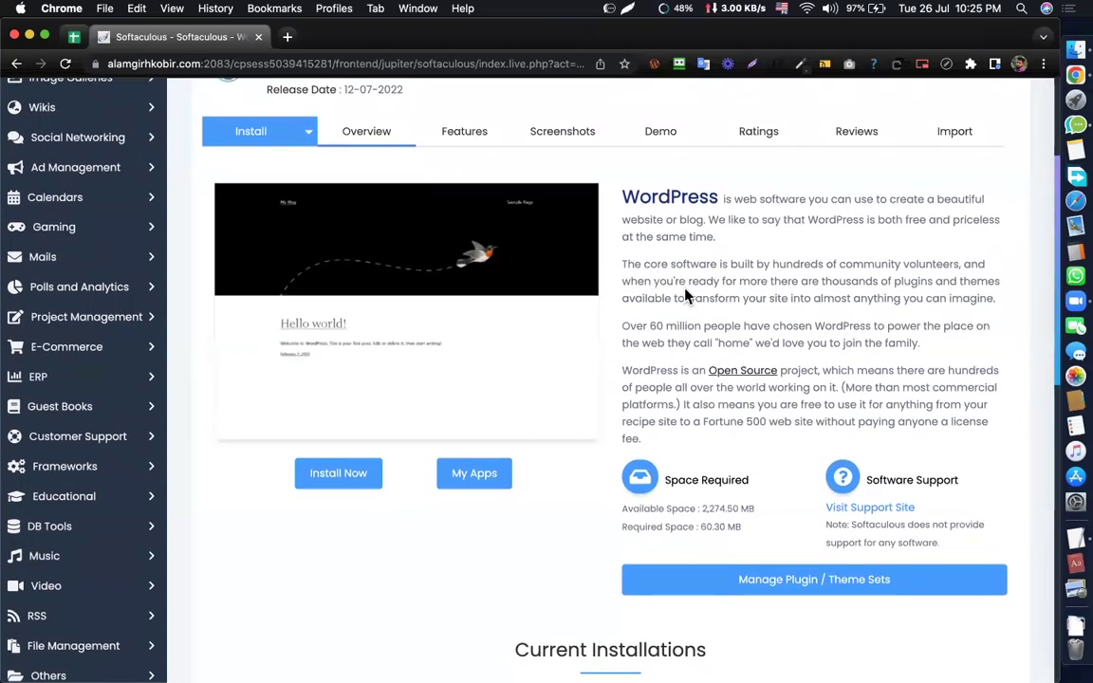
{"action": "scroll", "coordinate": [688, 297], "scroll_direction": "down", "scroll_amount": 3}
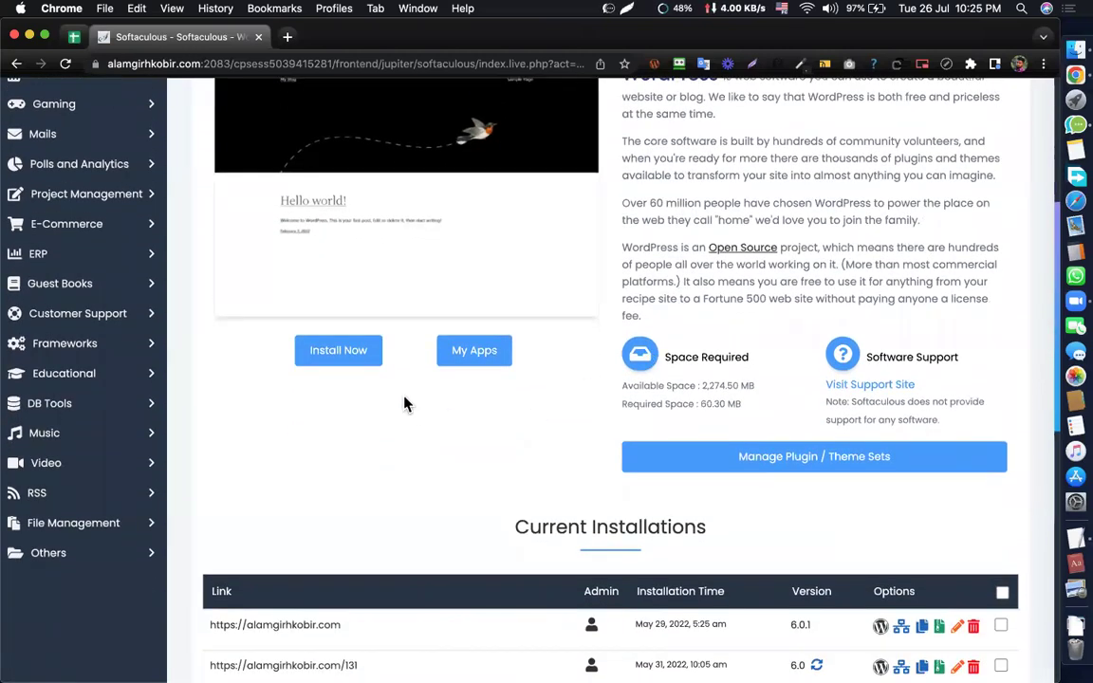
- Start a new WordPress install targeting the assignment.alamgirhkobir.com subdomain
{"action": "left_click", "coordinate": [323, 352]}
{"action": "scroll", "coordinate": [460, 308], "scroll_direction": "up", "scroll_amount": 3}
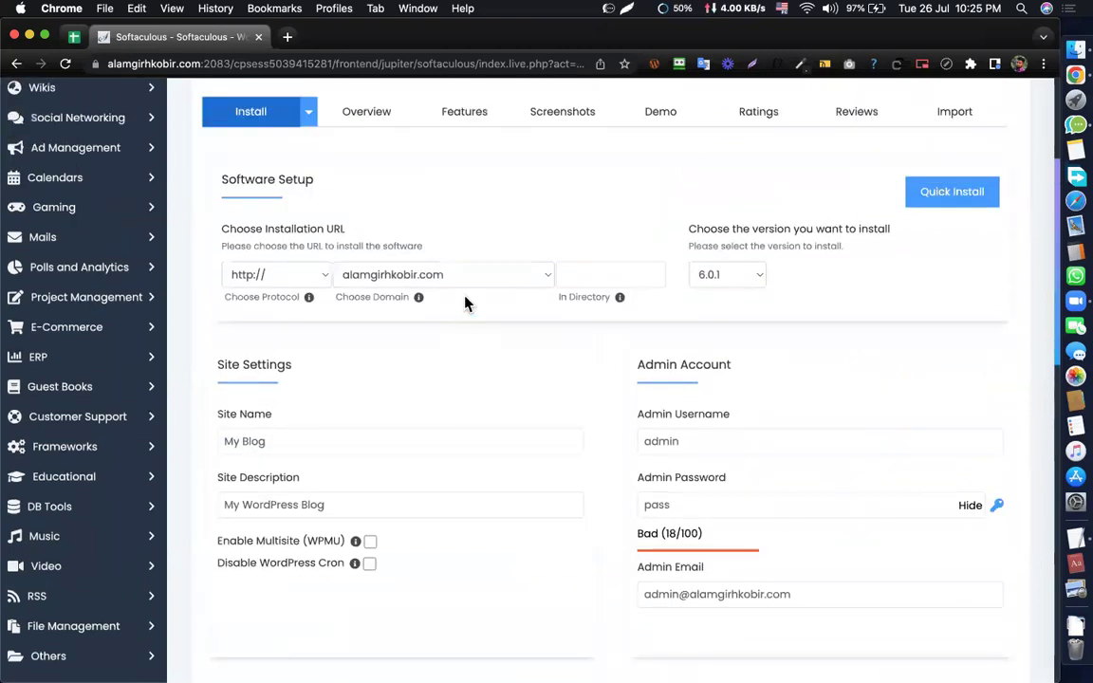
{"action": "left_click", "coordinate": [391, 295]}
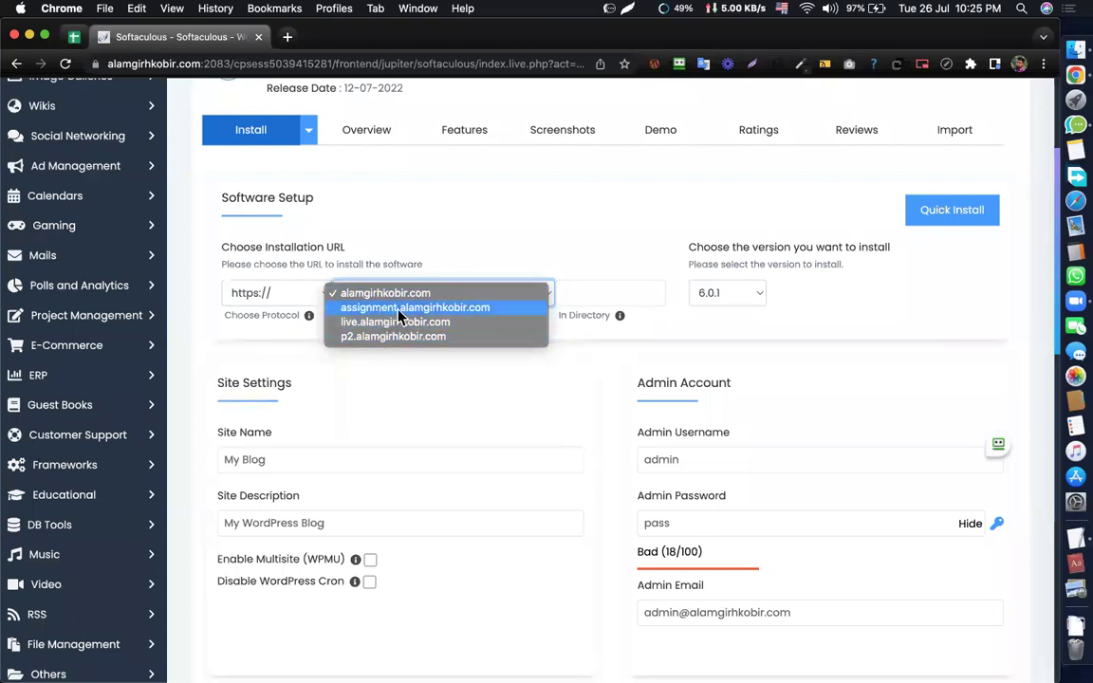
{"action": "left_click", "coordinate": [379, 310]}
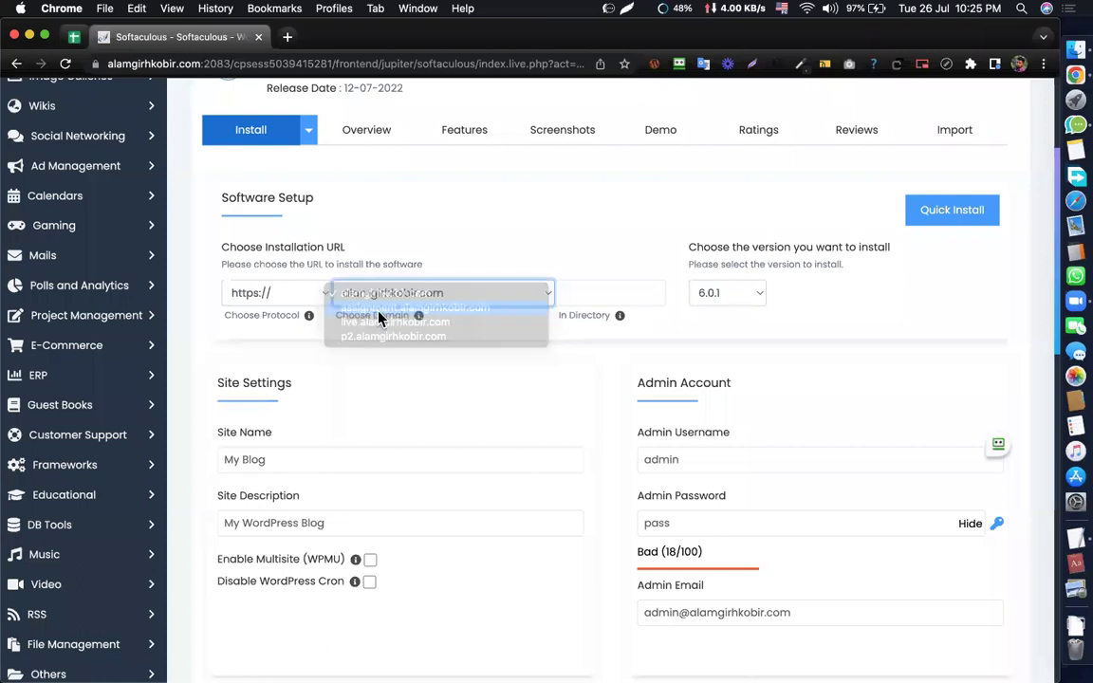
- Review the default admin and site settings, scrolling down to the Install button
{"action": "scroll", "coordinate": [581, 354], "scroll_direction": "down", "scroll_amount": 4}
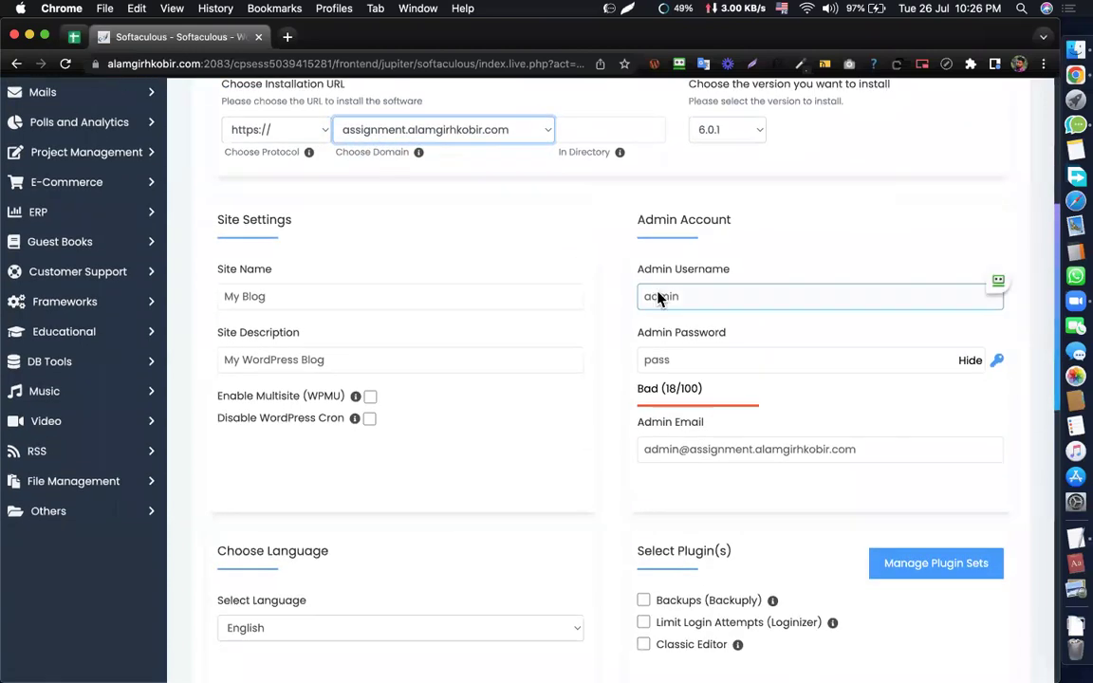
{"action": "double_click", "coordinate": [667, 329]}
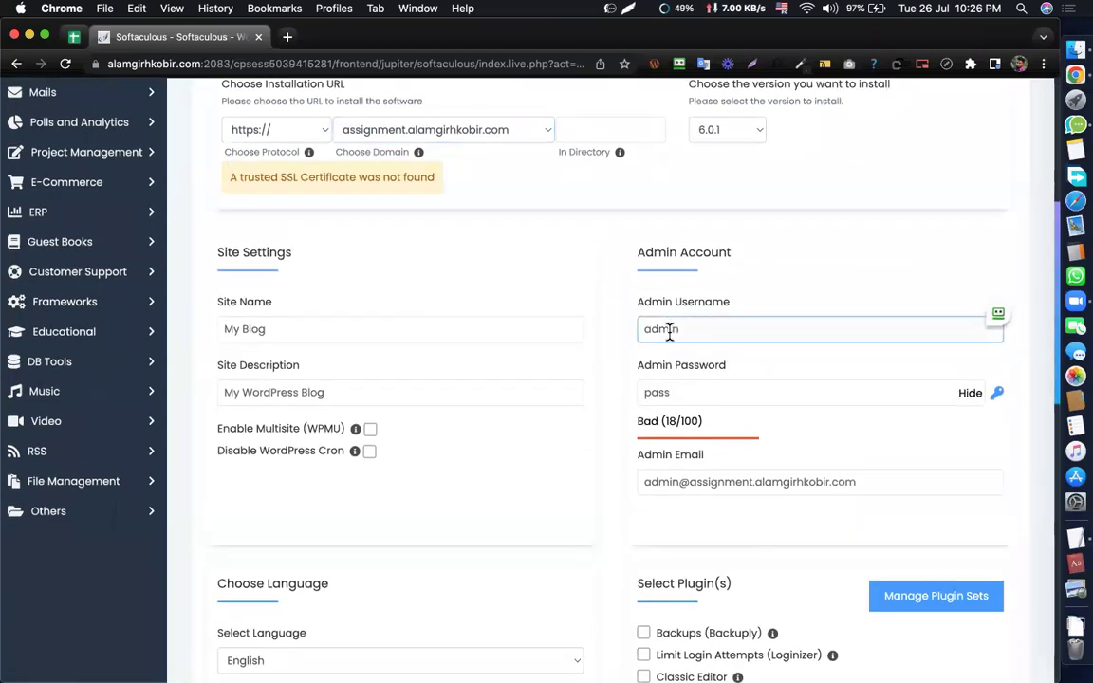
{"action": "key", "text": "Tab"}
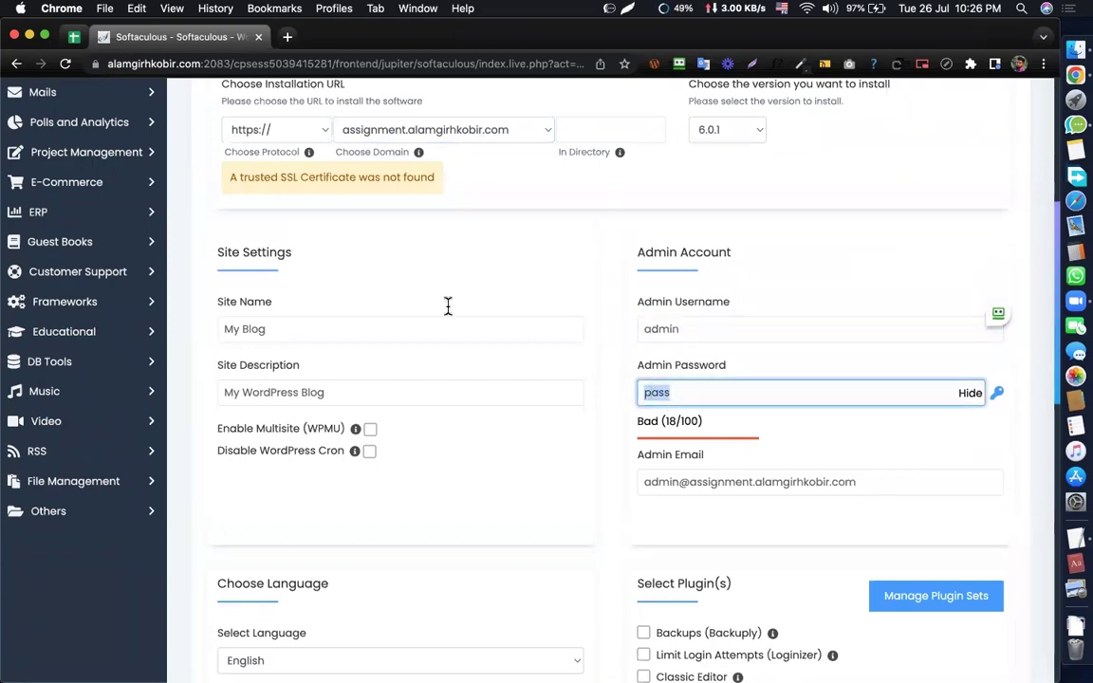
{"action": "left_click_drag", "start_coordinate": [408, 176], "coordinate": [230, 175]}
{"action": "left_click", "coordinate": [306, 199]}
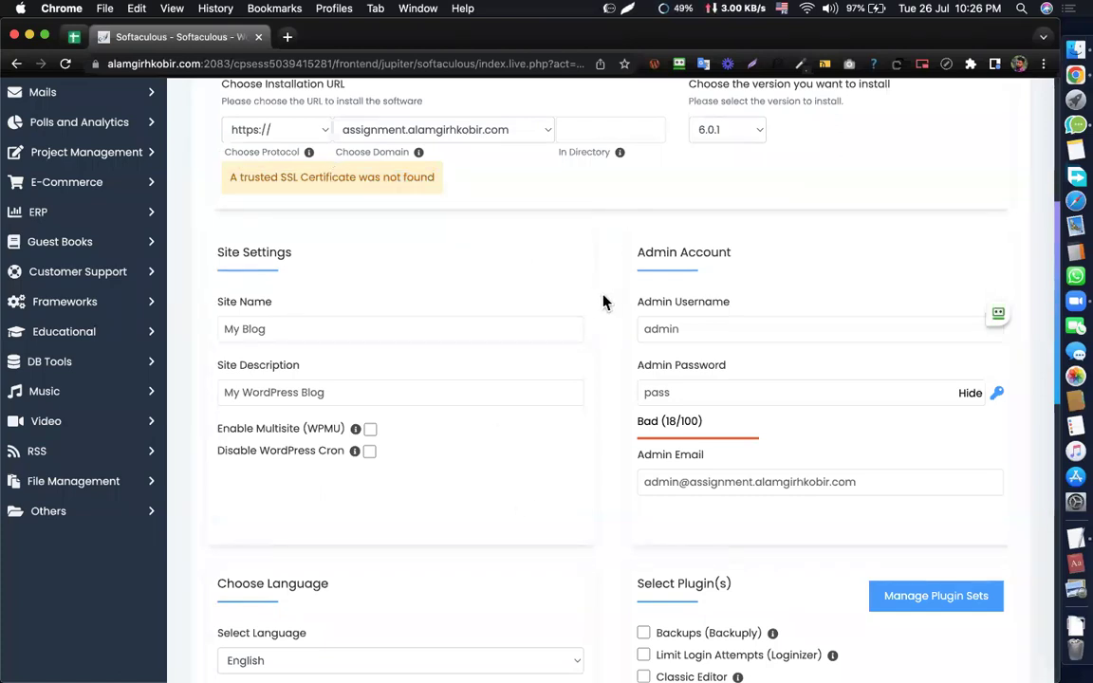
{"action": "scroll", "coordinate": [602, 317], "scroll_direction": "up", "scroll_amount": 3}
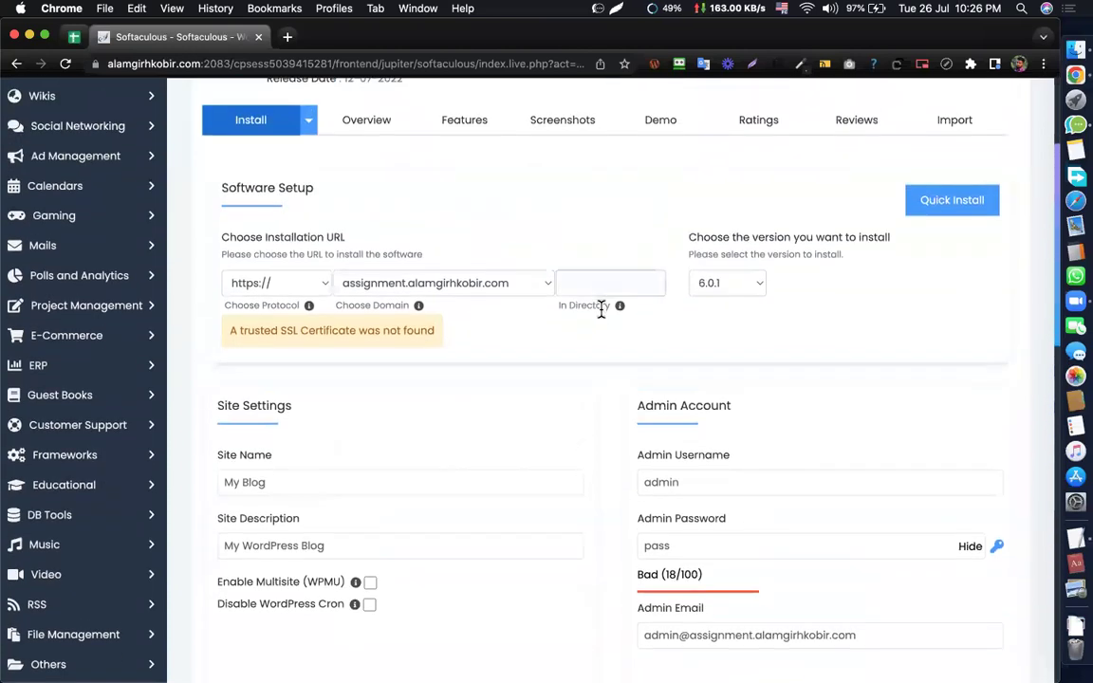
{"action": "scroll", "coordinate": [603, 310], "scroll_direction": "down", "scroll_amount": 3}
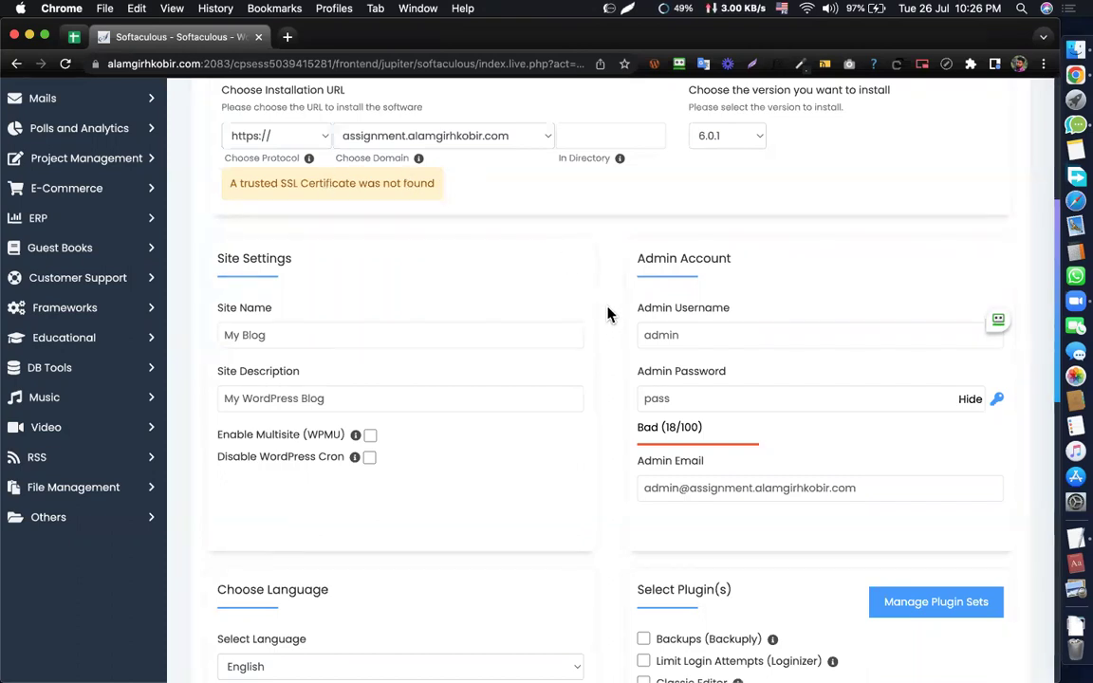
{"action": "scroll", "coordinate": [608, 324], "scroll_direction": "down", "scroll_amount": 5}
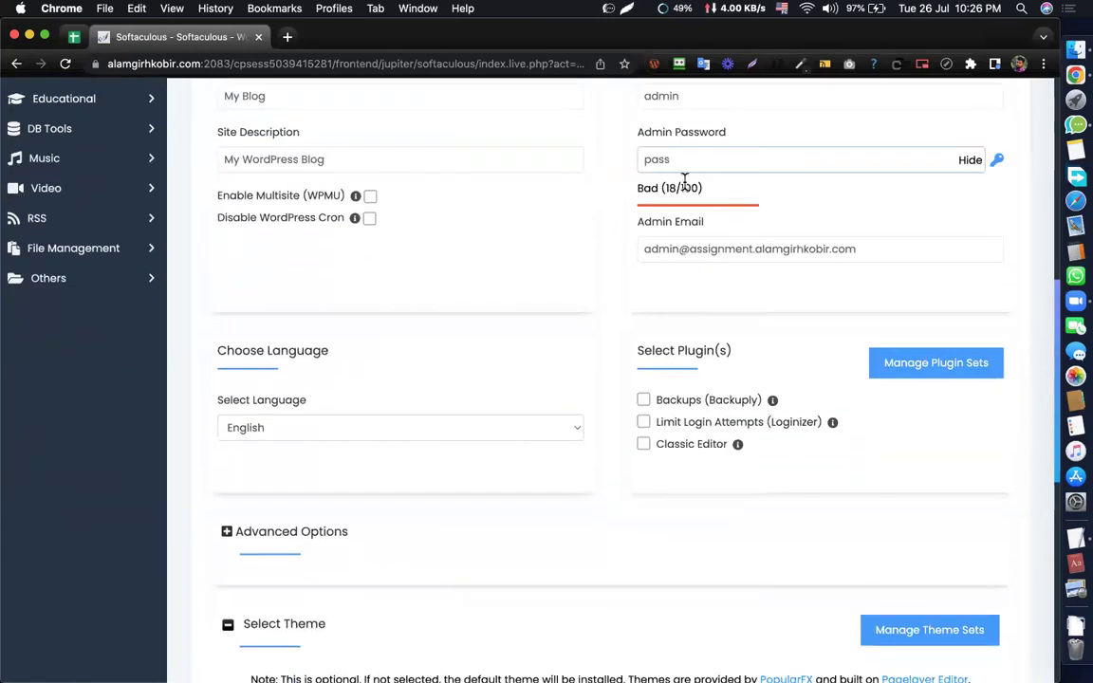
{"action": "scroll", "coordinate": [686, 318], "scroll_direction": "down", "scroll_amount": 10}
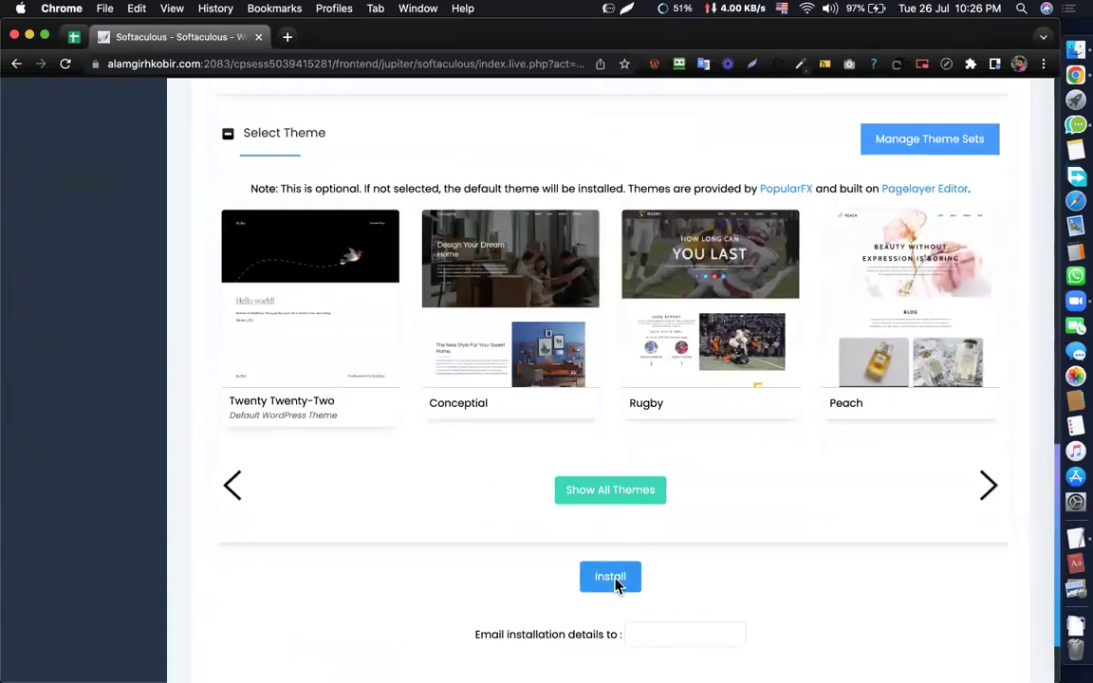
- Install WordPress on assignment.alamgirhkobir.com, decline RoboForm's save-login offer, and open the new site
{"action": "left_click", "coordinate": [612, 581]}
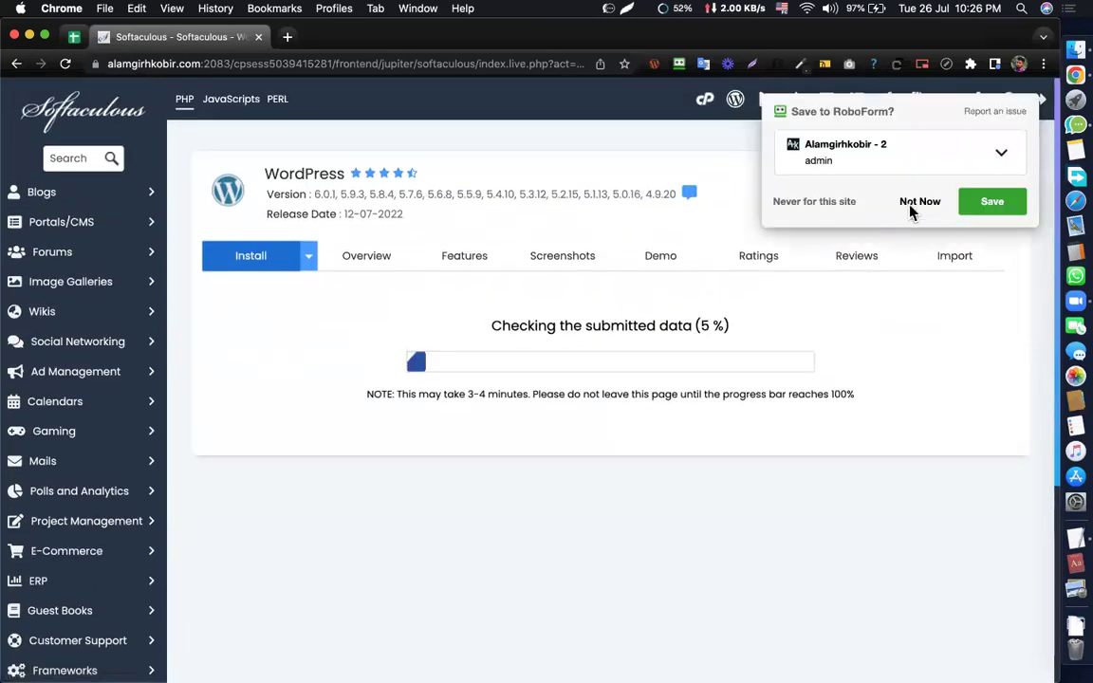
{"action": "left_click", "coordinate": [911, 206]}
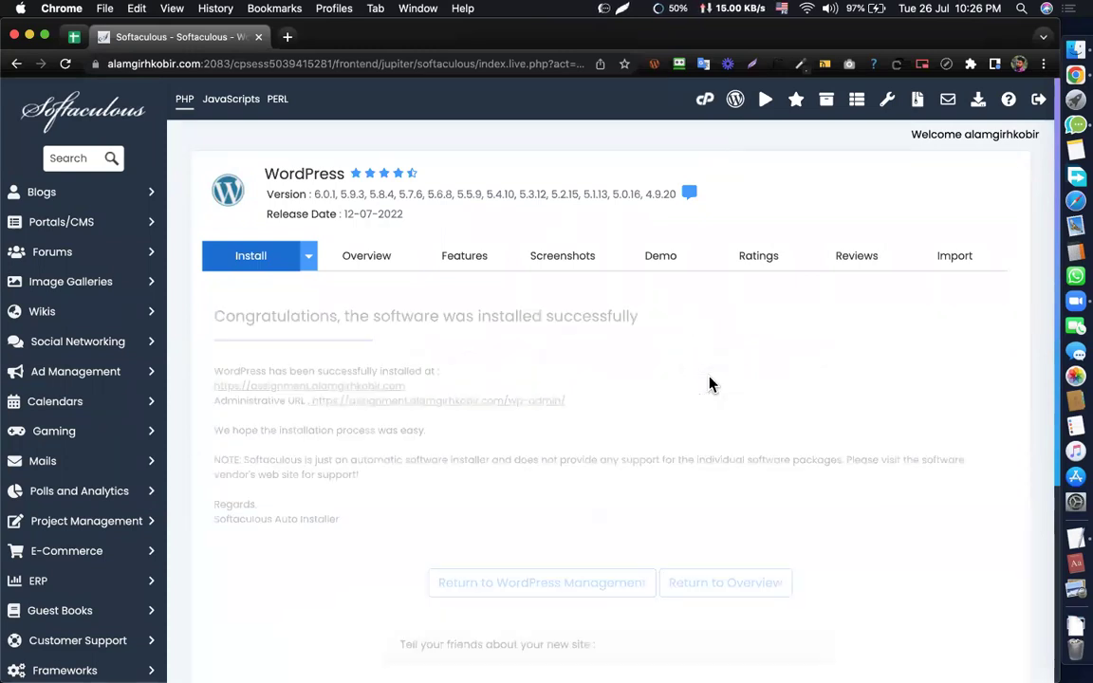
{"action": "left_click", "coordinate": [332, 389]}
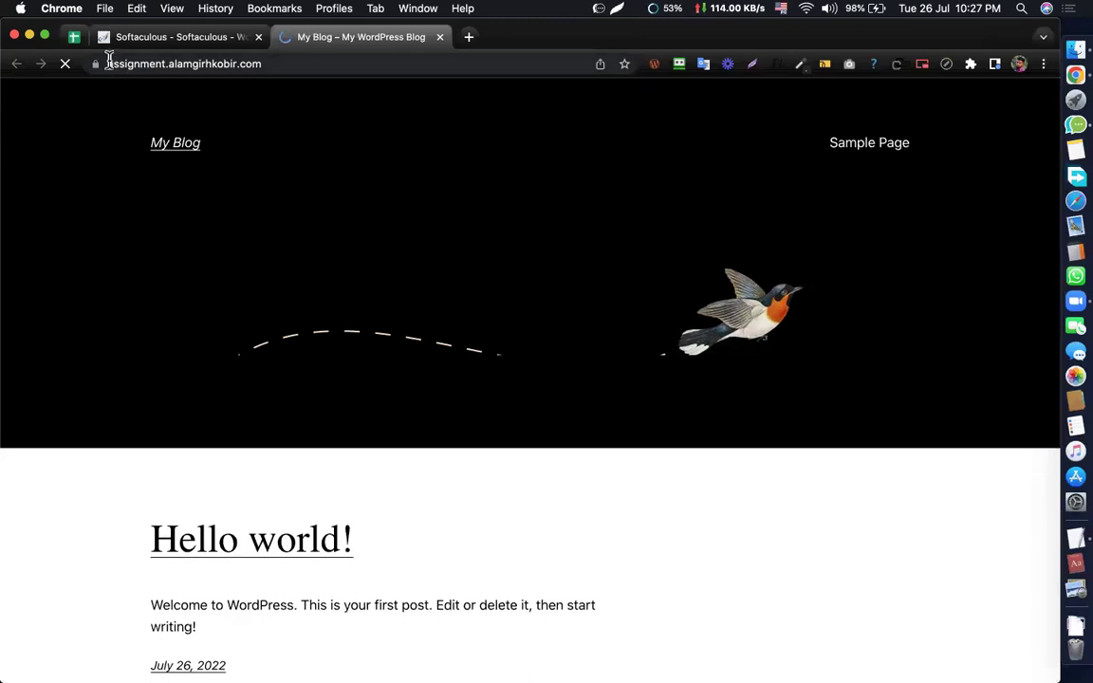
- Check the new site's full web address and glance back at the installation summary
{"action": "left_click", "coordinate": [109, 63]}
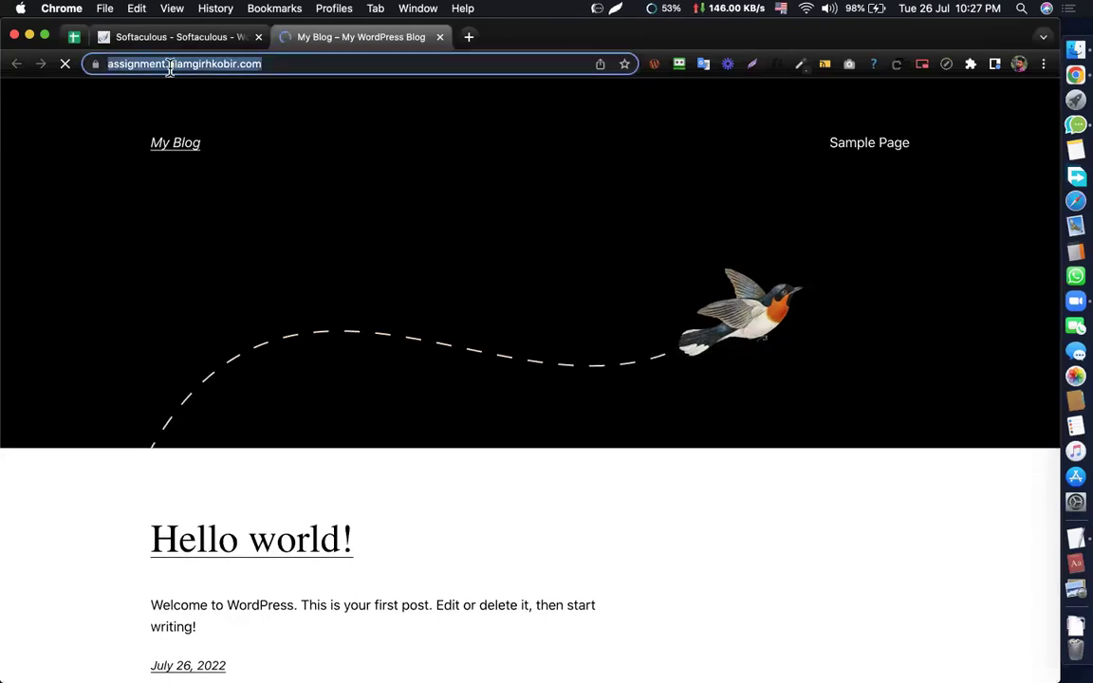
{"action": "left_click", "coordinate": [269, 61]}
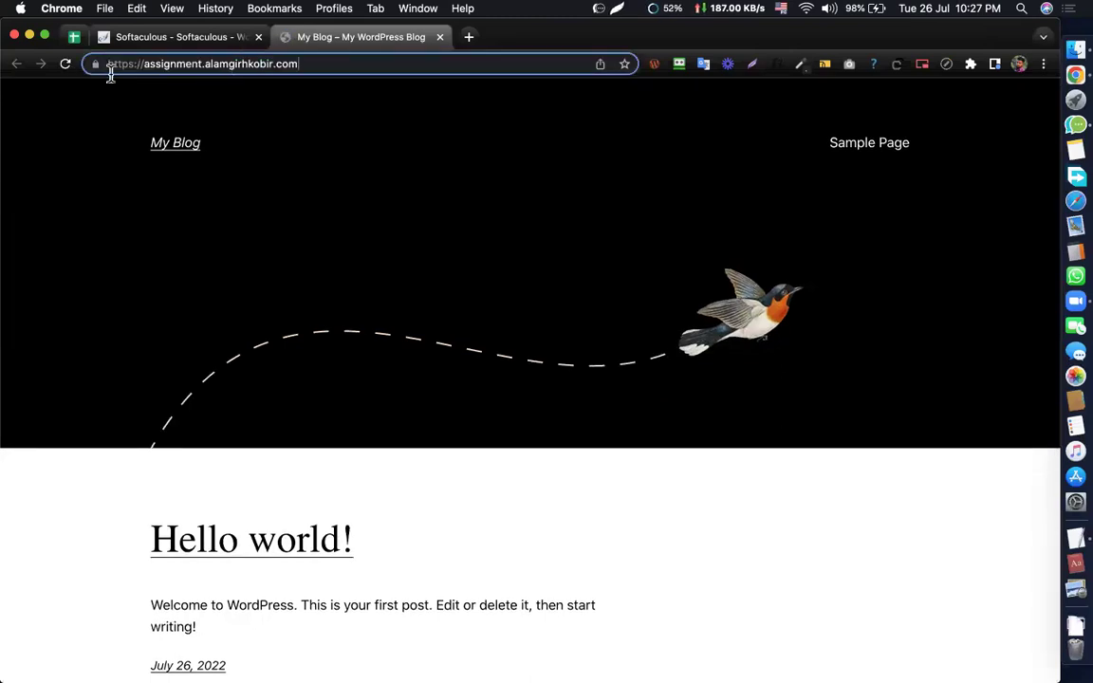
{"action": "triple_click", "coordinate": [110, 69]}
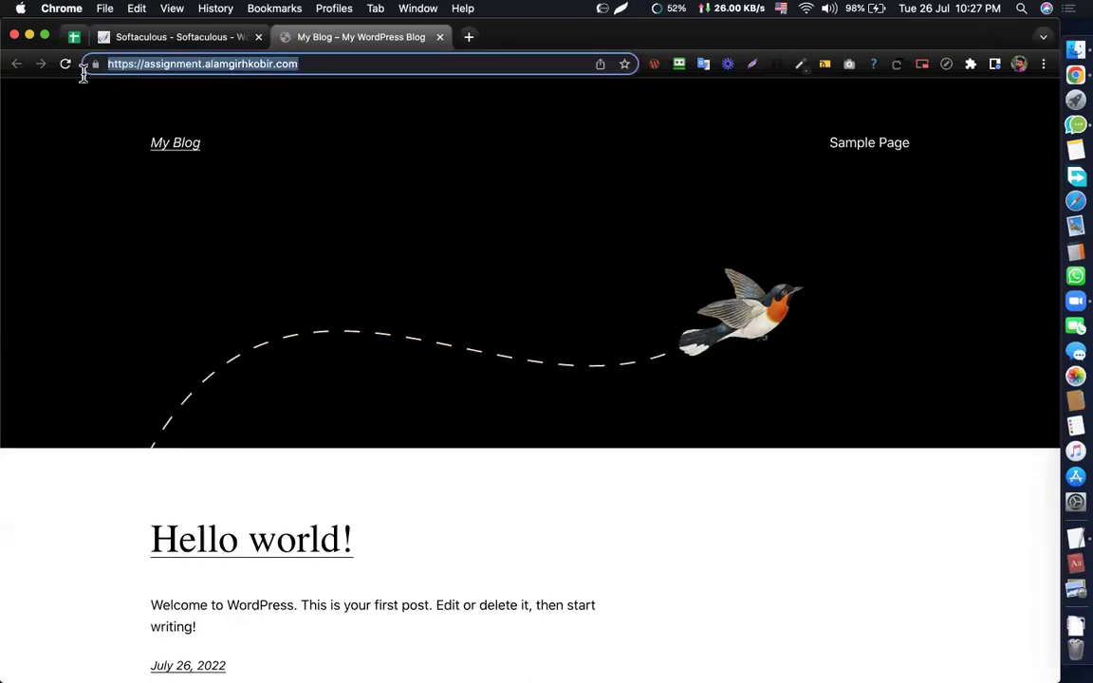
{"action": "left_click", "coordinate": [169, 34]}
{"action": "triple_click", "coordinate": [554, 314]}
{"action": "left_click", "coordinate": [634, 361]}
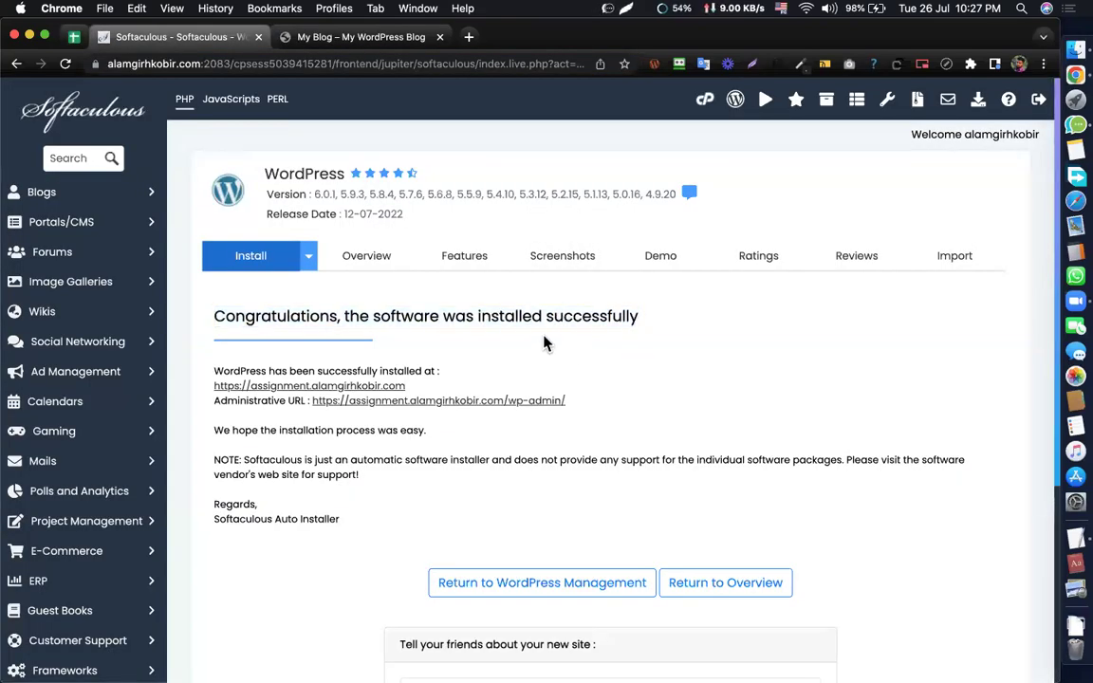
{"action": "left_click", "coordinate": [323, 37]}
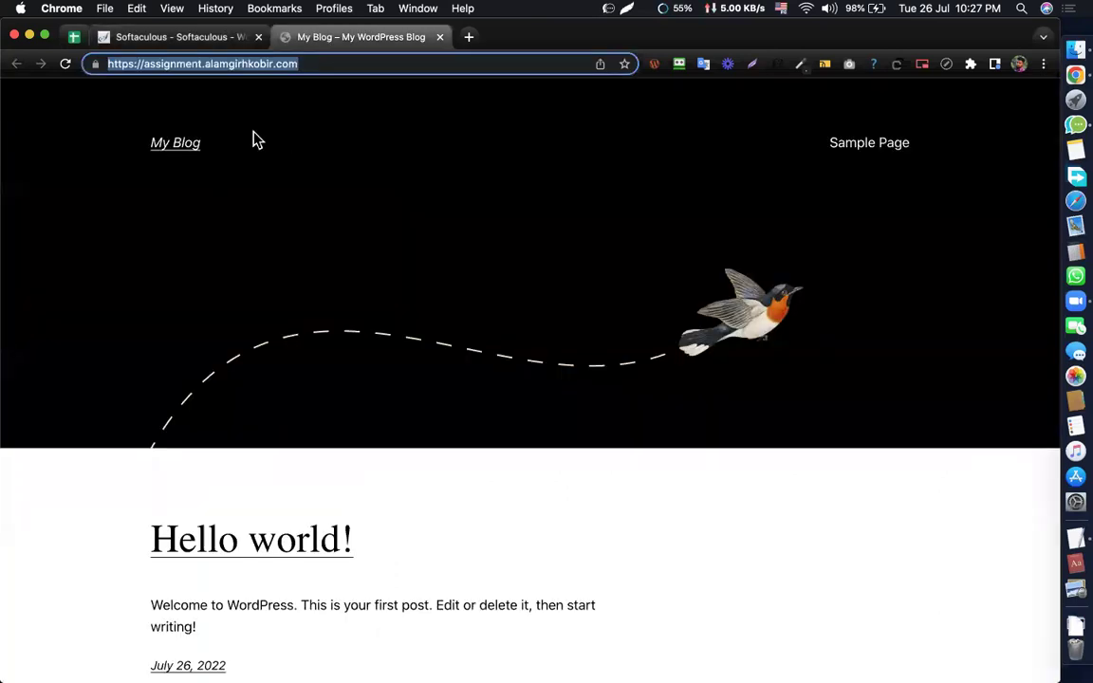
{"action": "left_click", "coordinate": [176, 37]}
{"action": "left_click", "coordinate": [302, 37]}
- Append /wp-admin to the site URL to load the login page, then return to Softaculous
{"action": "left_click", "coordinate": [360, 64]}
{"action": "type", "text": "wp="}
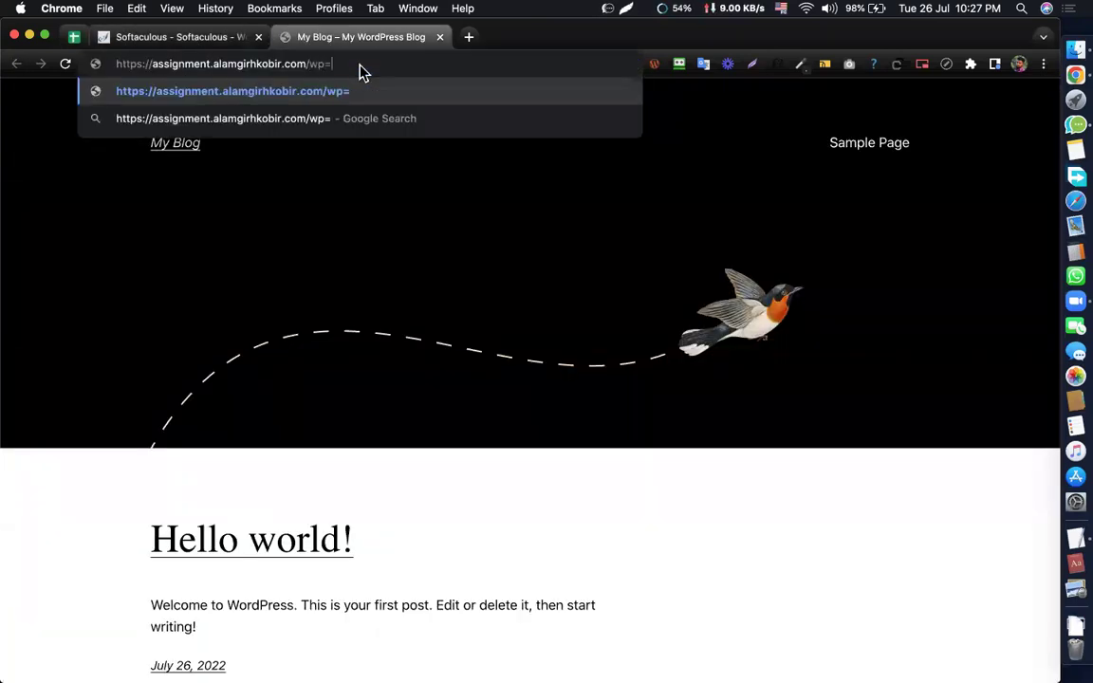
{"action": "type", "text": "-adi"}
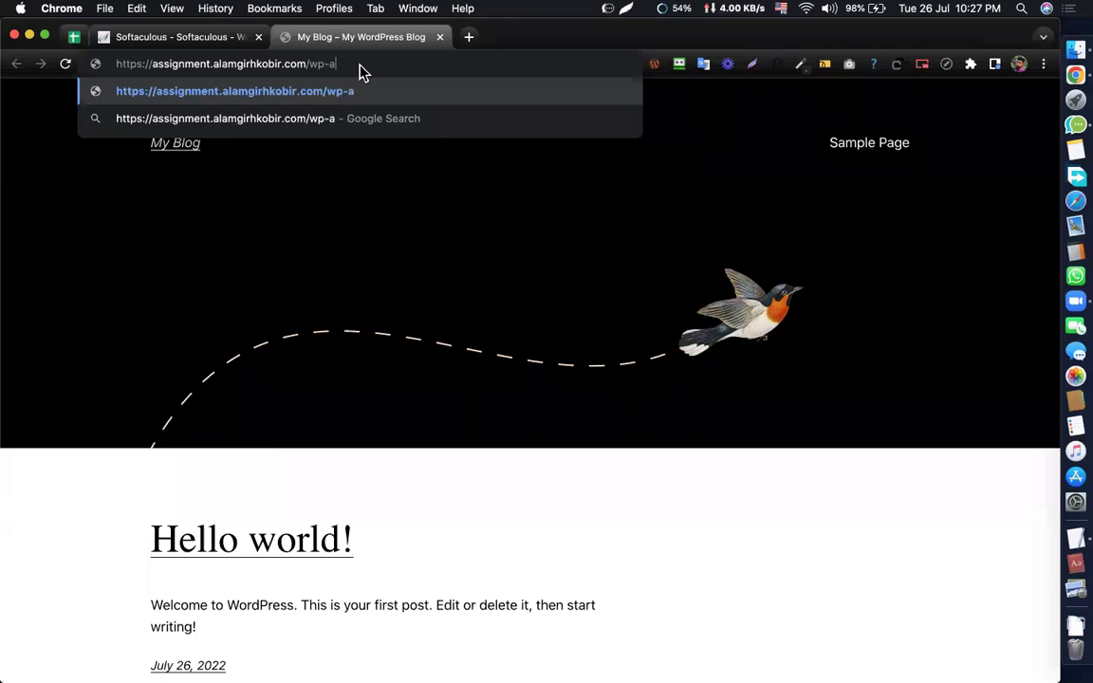
{"action": "key", "text": "BackSpace"}
{"action": "type", "text": "min"}
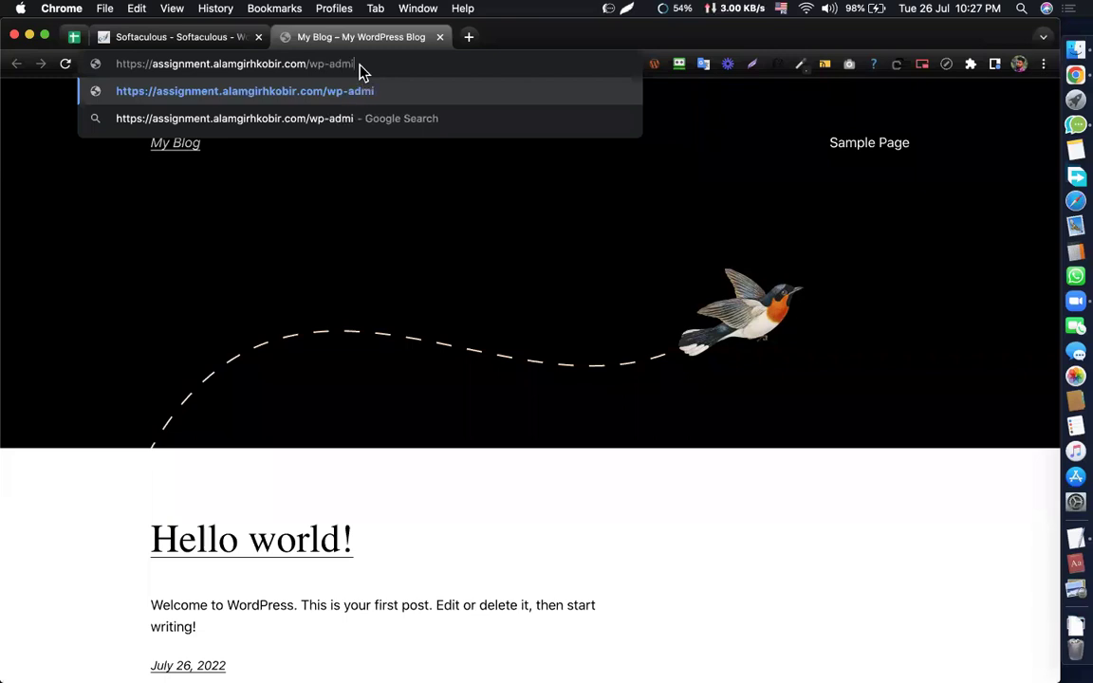
{"action": "key", "text": "Return"}
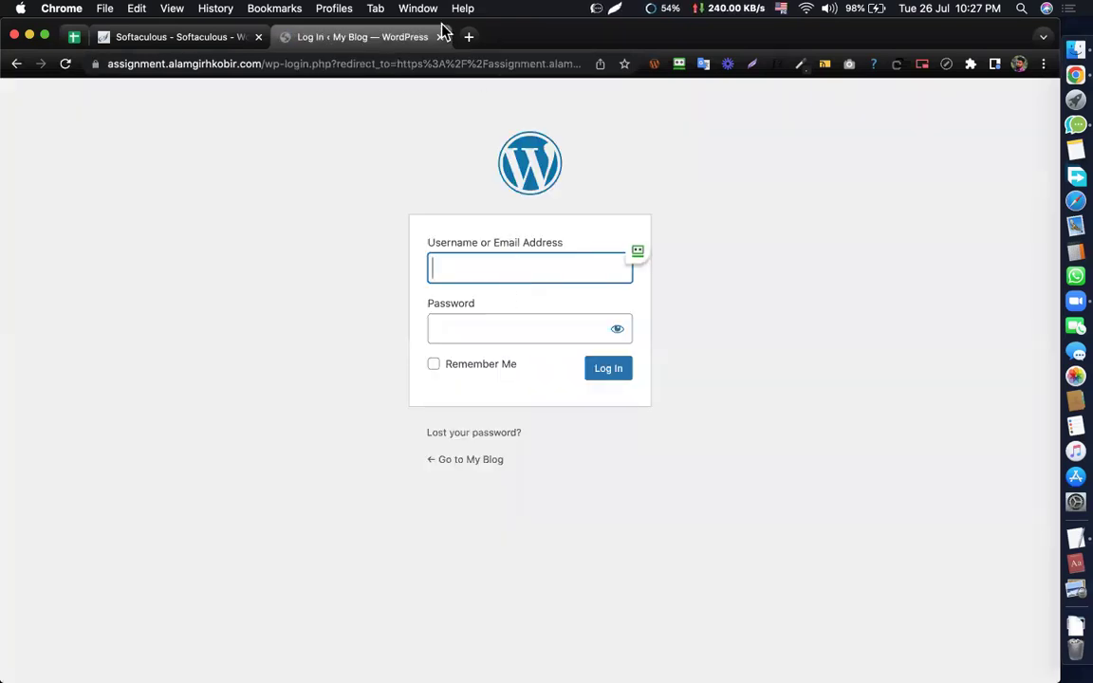
{"action": "left_click", "coordinate": [210, 38]}
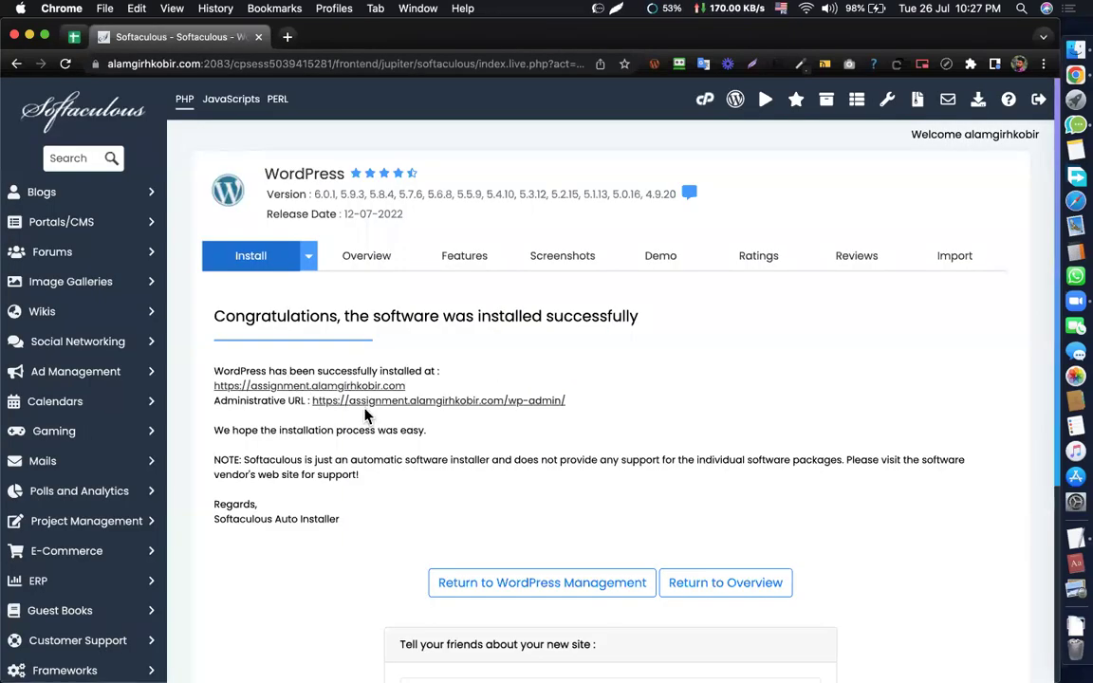
- Open the Administrative URL to reach the signed-in Dashboard, then return to the Softaculous summary
{"action": "left_click", "coordinate": [517, 401]}
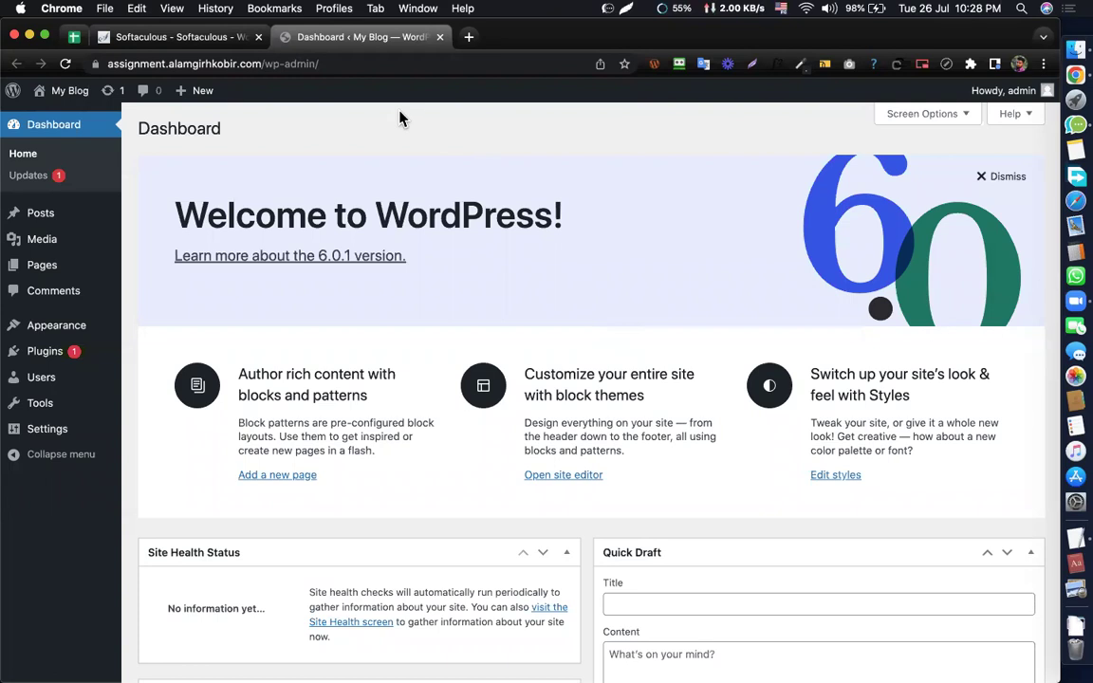
{"action": "left_click", "coordinate": [223, 36]}
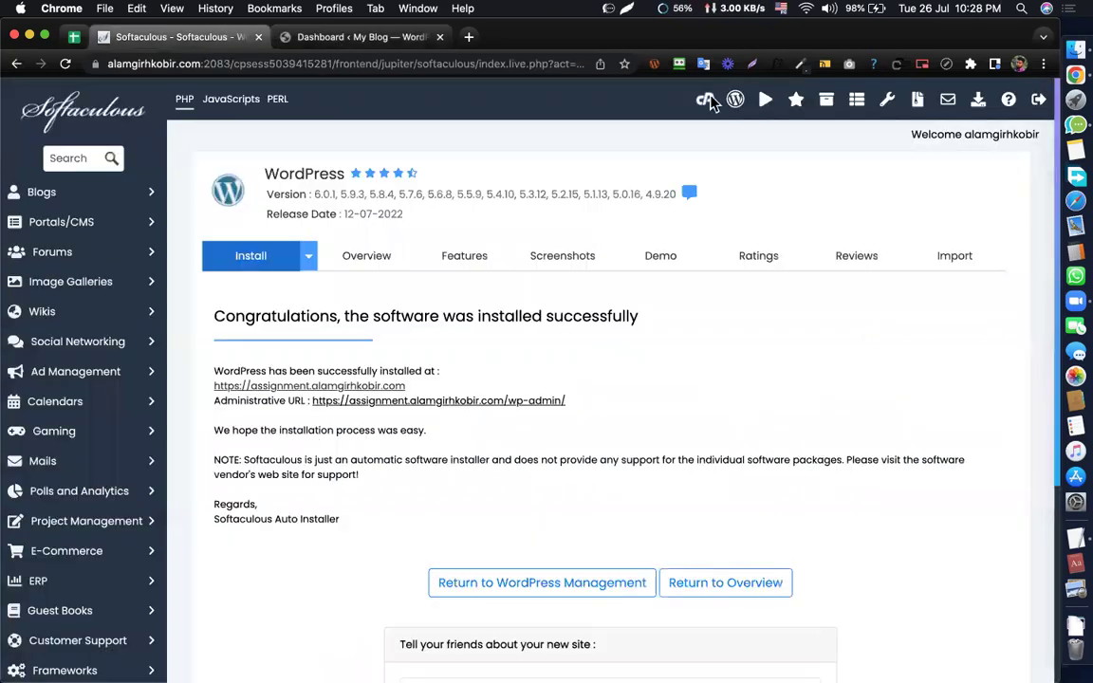
- Go back to cPanel Tools and reopen Softaculous's WordPress installer
{"action": "left_click", "coordinate": [707, 100]}
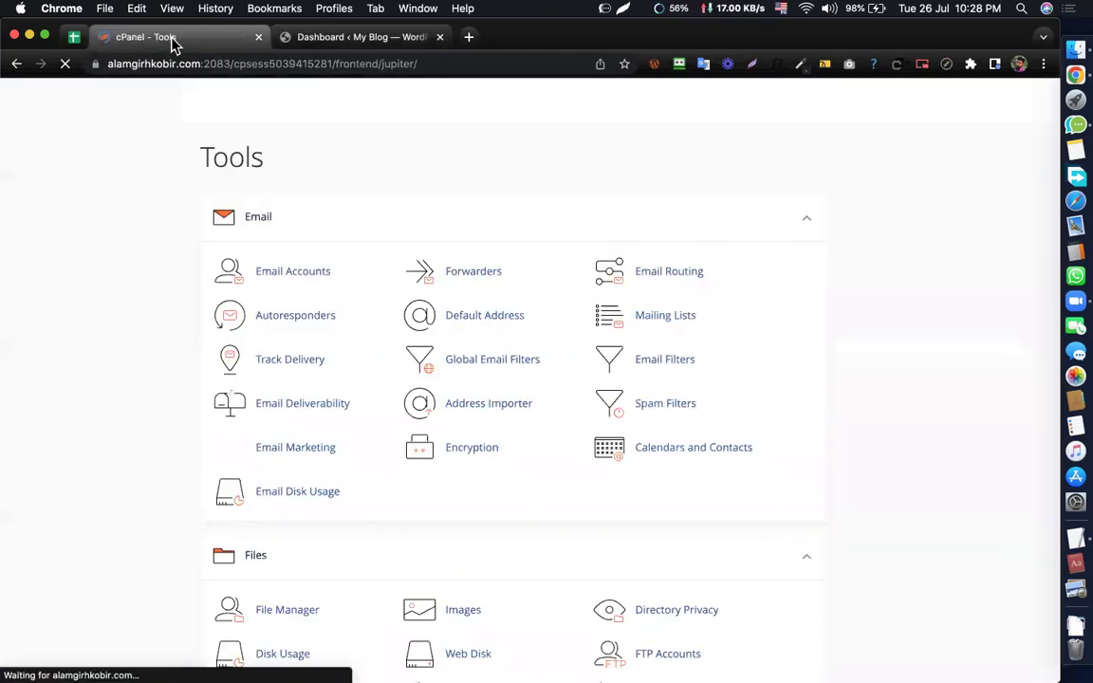
{"action": "scroll", "coordinate": [412, 315], "scroll_direction": "down", "scroll_amount": 10}
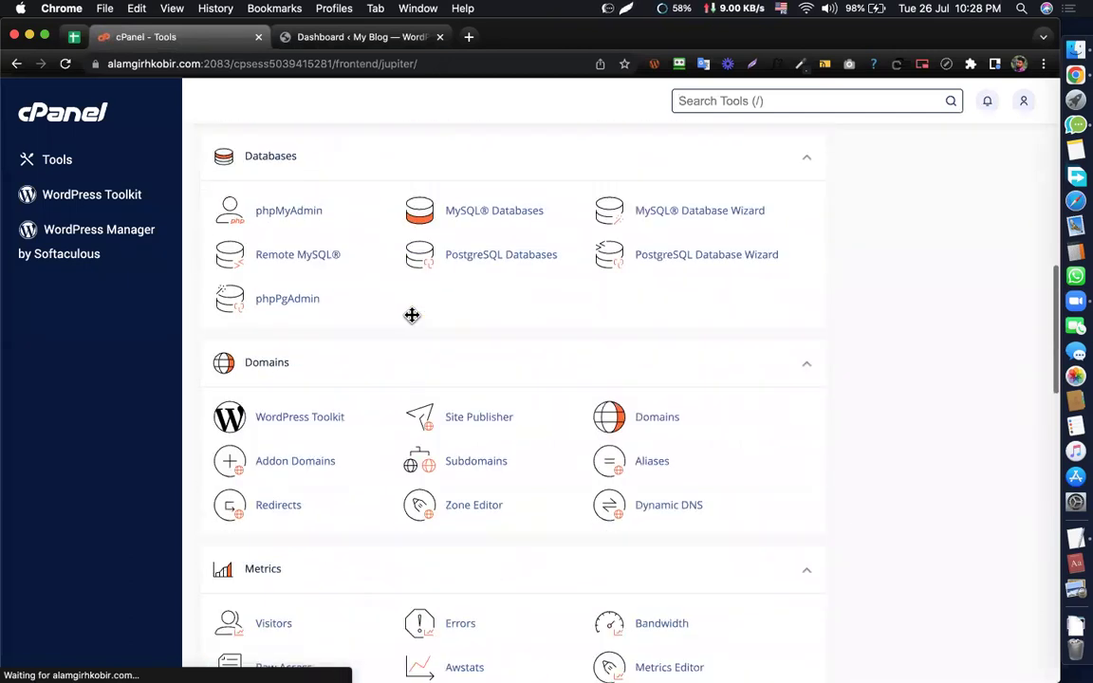
{"action": "scroll", "coordinate": [410, 319], "scroll_direction": "down", "scroll_amount": 5}
{"action": "scroll", "coordinate": [479, 237], "scroll_direction": "down", "scroll_amount": 15}
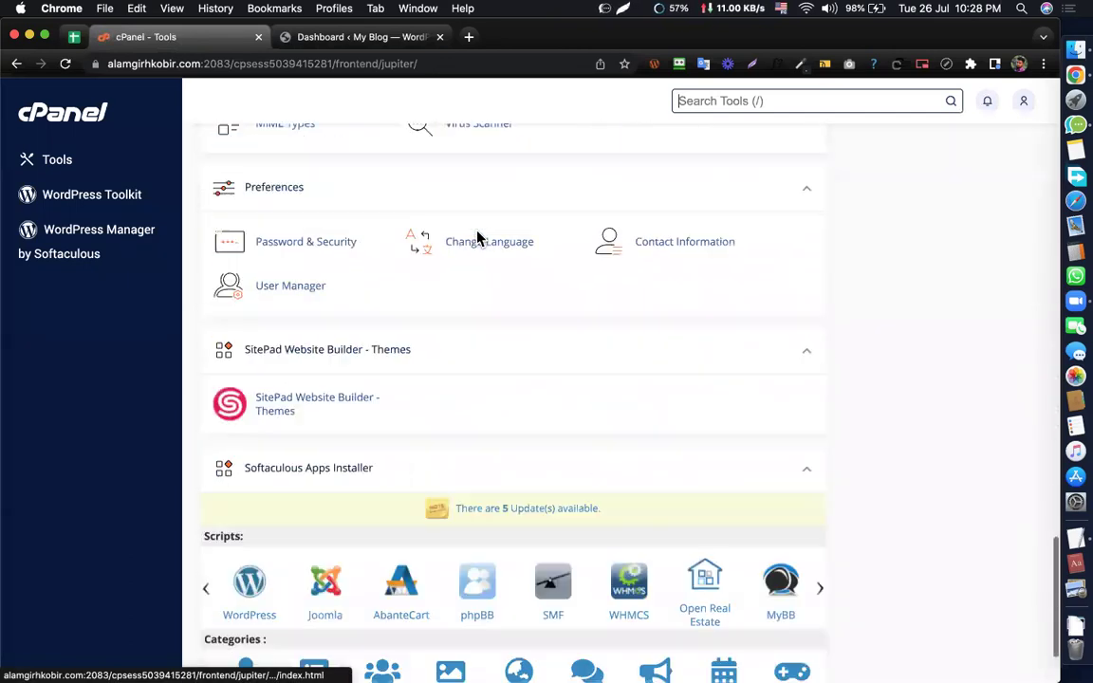
{"action": "scroll", "coordinate": [479, 238], "scroll_direction": "down", "scroll_amount": 3}
{"action": "left_click", "coordinate": [306, 123]}
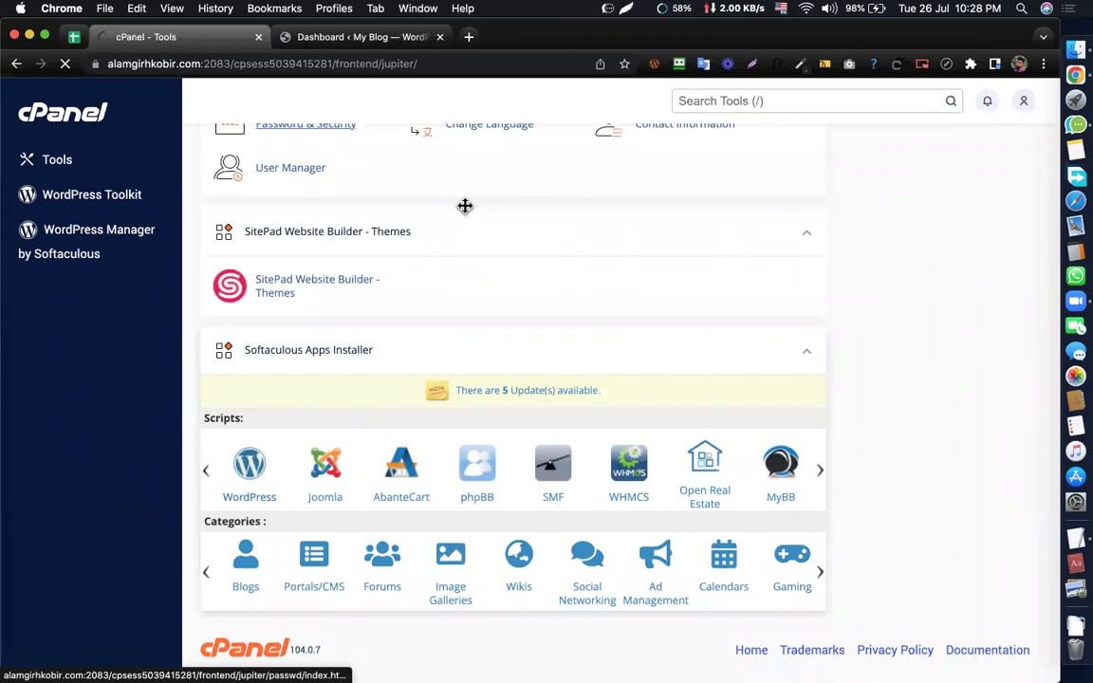
- Look over the removal page for the assignment install without removing it, then return to cPanel Tools
{"action": "scroll", "coordinate": [782, 380], "scroll_direction": "down", "scroll_amount": 3}
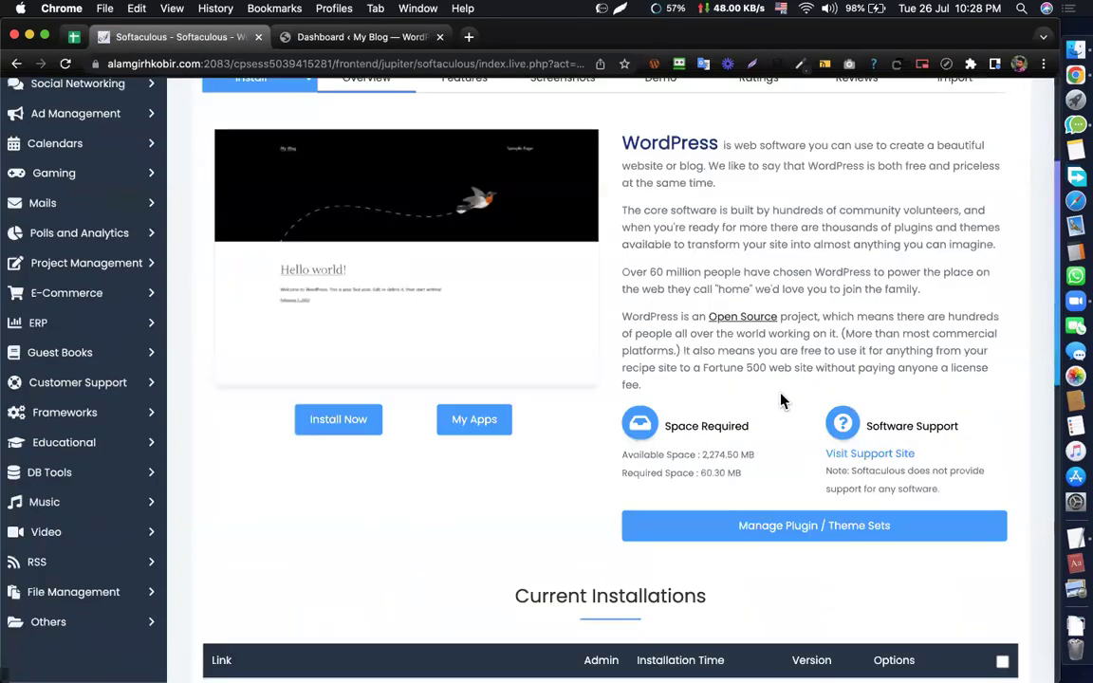
{"action": "scroll", "coordinate": [782, 400], "scroll_direction": "down", "scroll_amount": 10}
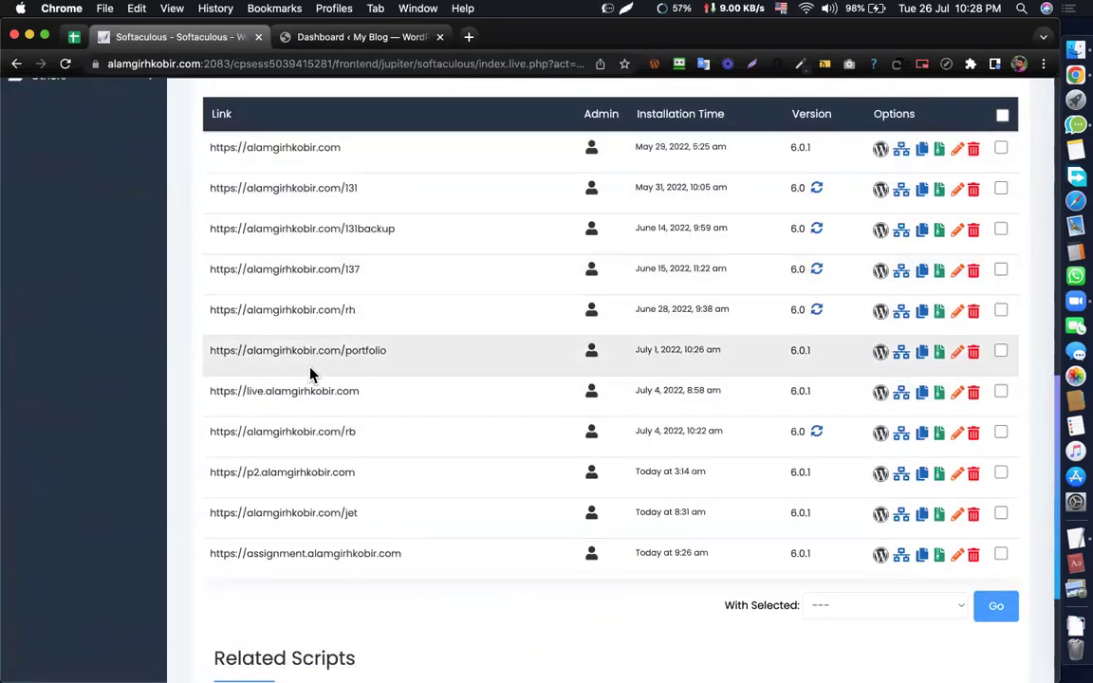
{"action": "scroll", "coordinate": [309, 373], "scroll_direction": "down", "scroll_amount": 2}
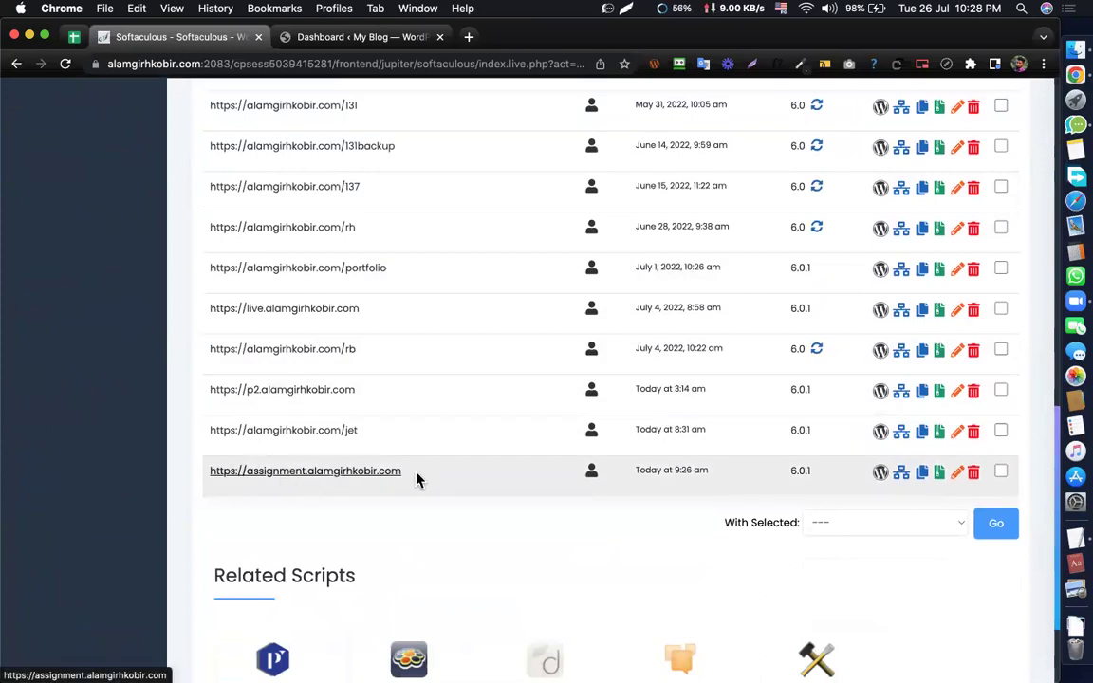
{"action": "left_click", "coordinate": [972, 472]}
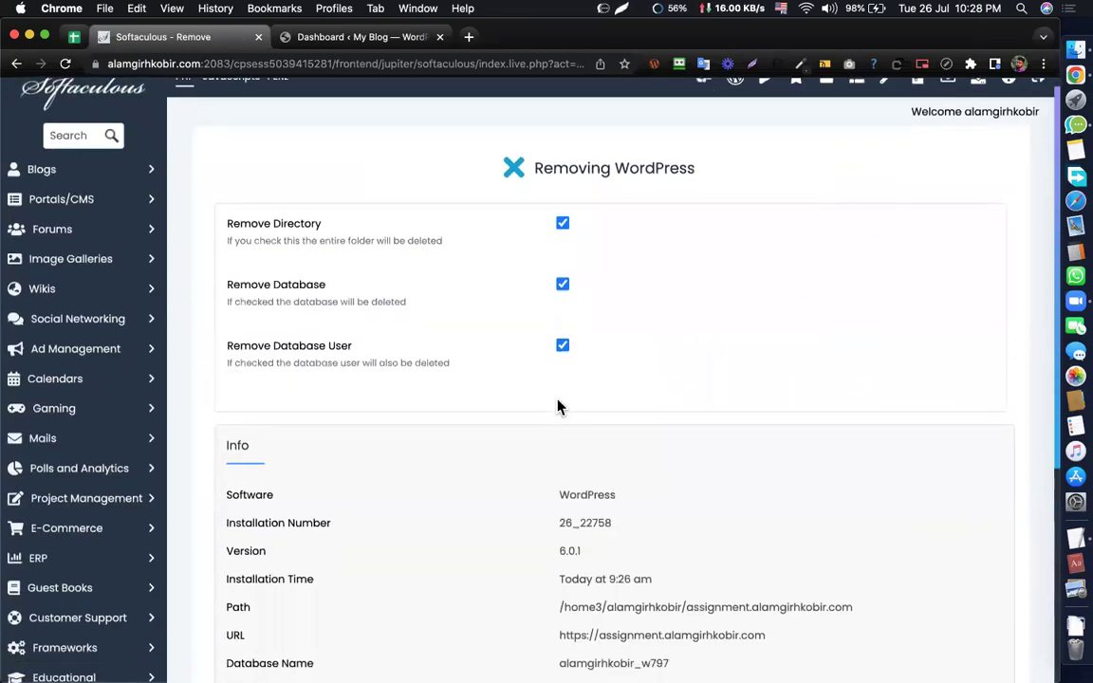
{"action": "scroll", "coordinate": [558, 406], "scroll_direction": "down", "scroll_amount": 5}
{"action": "scroll", "coordinate": [610, 573], "scroll_direction": "up", "scroll_amount": 2}
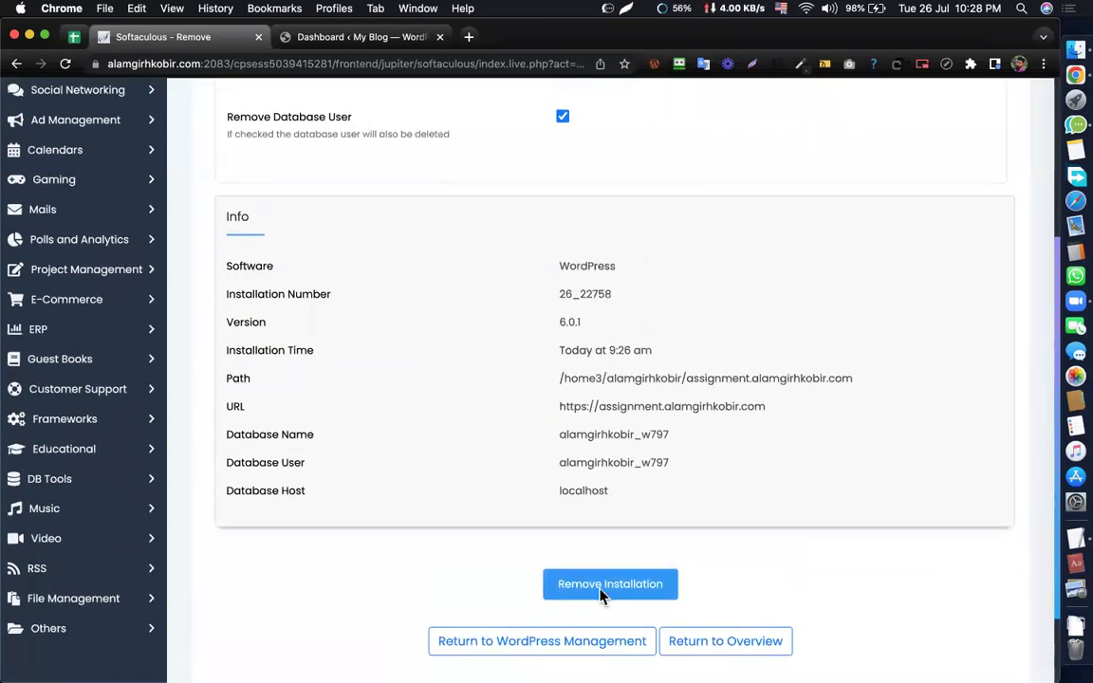
{"action": "scroll", "coordinate": [664, 264], "scroll_direction": "up", "scroll_amount": 5}
{"action": "left_click", "coordinate": [705, 103]}
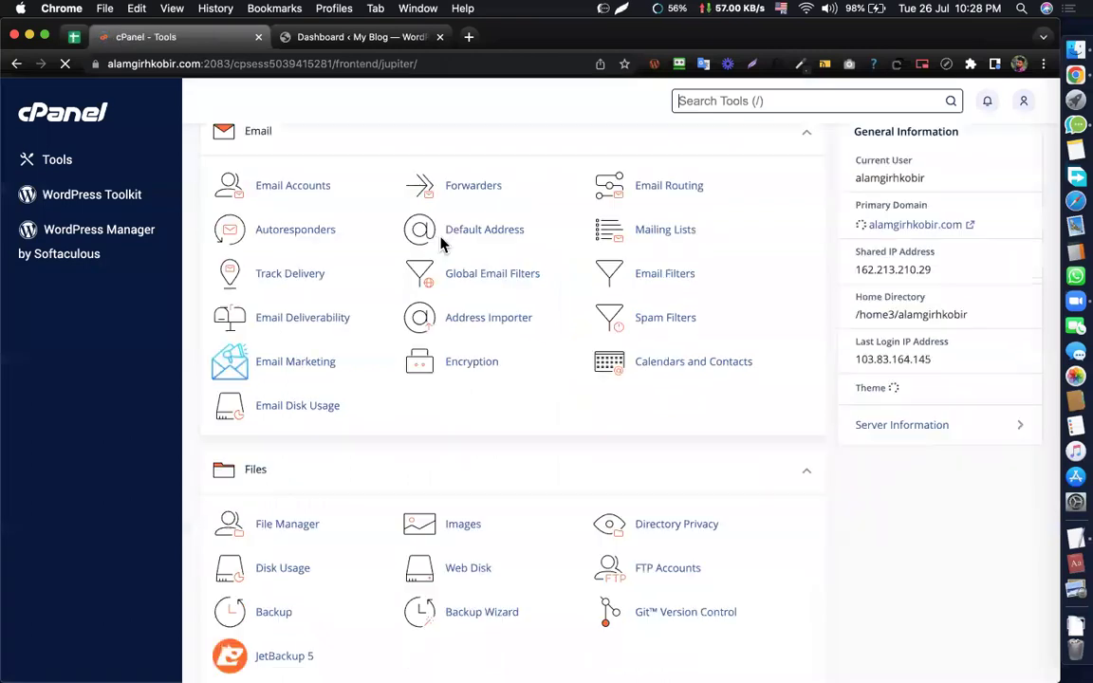
{"action": "scroll", "coordinate": [442, 242], "scroll_direction": "down", "scroll_amount": 10}
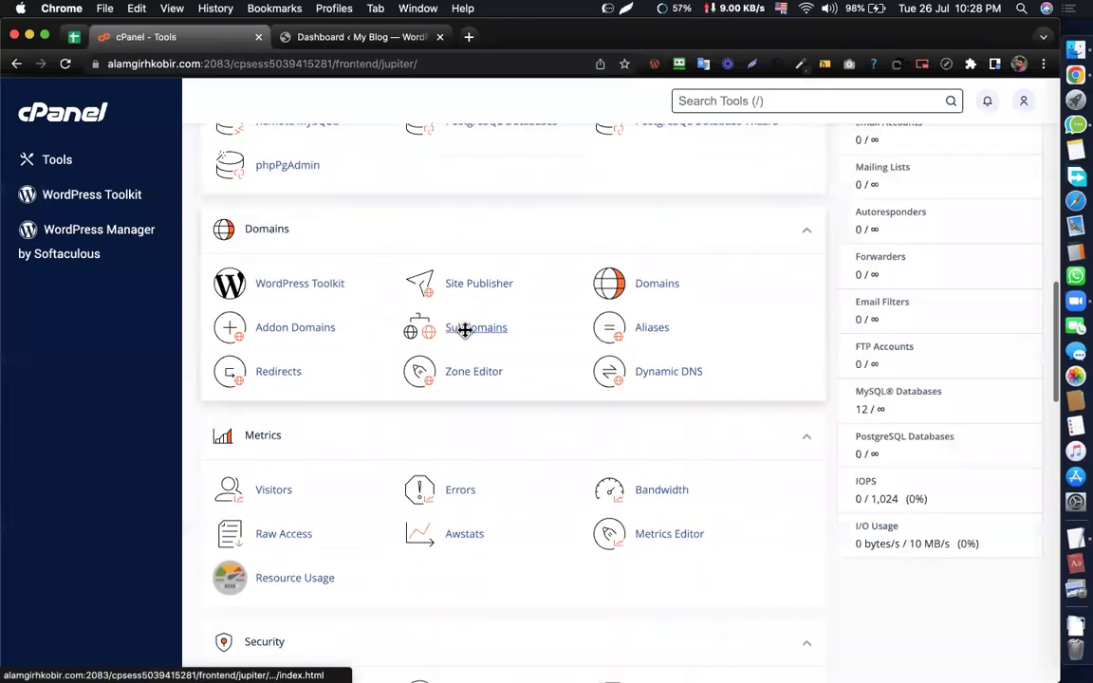
{"action": "left_click", "coordinate": [465, 329]}
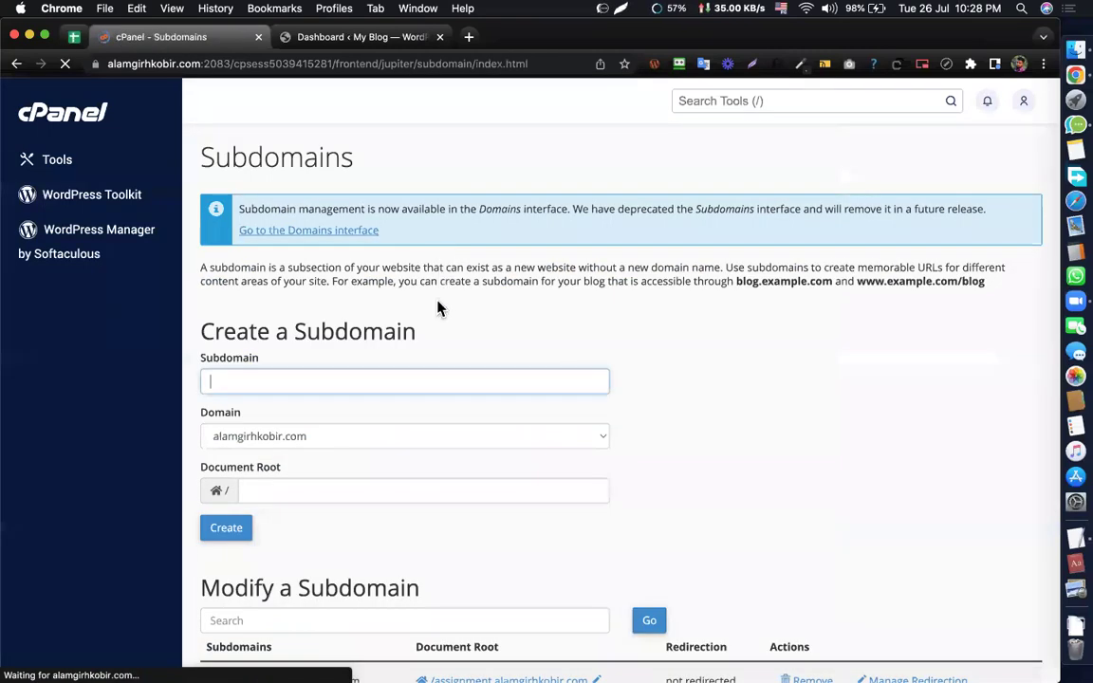
{"action": "scroll", "coordinate": [439, 307], "scroll_direction": "down", "scroll_amount": 3}
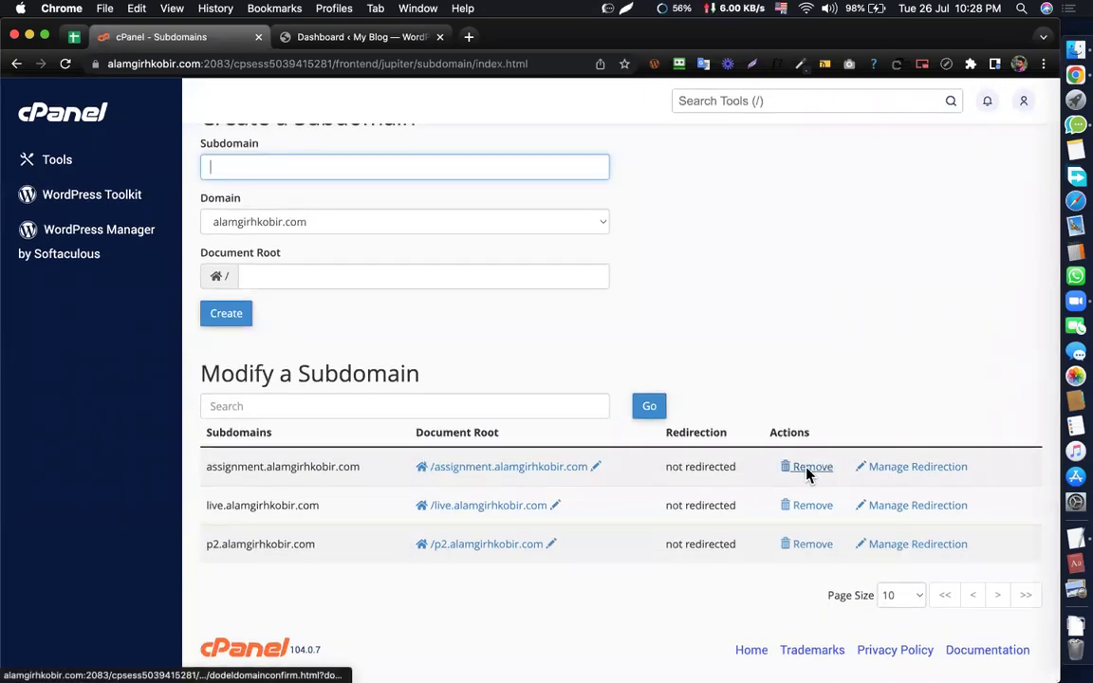
{"action": "scroll", "coordinate": [730, 320], "scroll_direction": "up", "scroll_amount": 3}
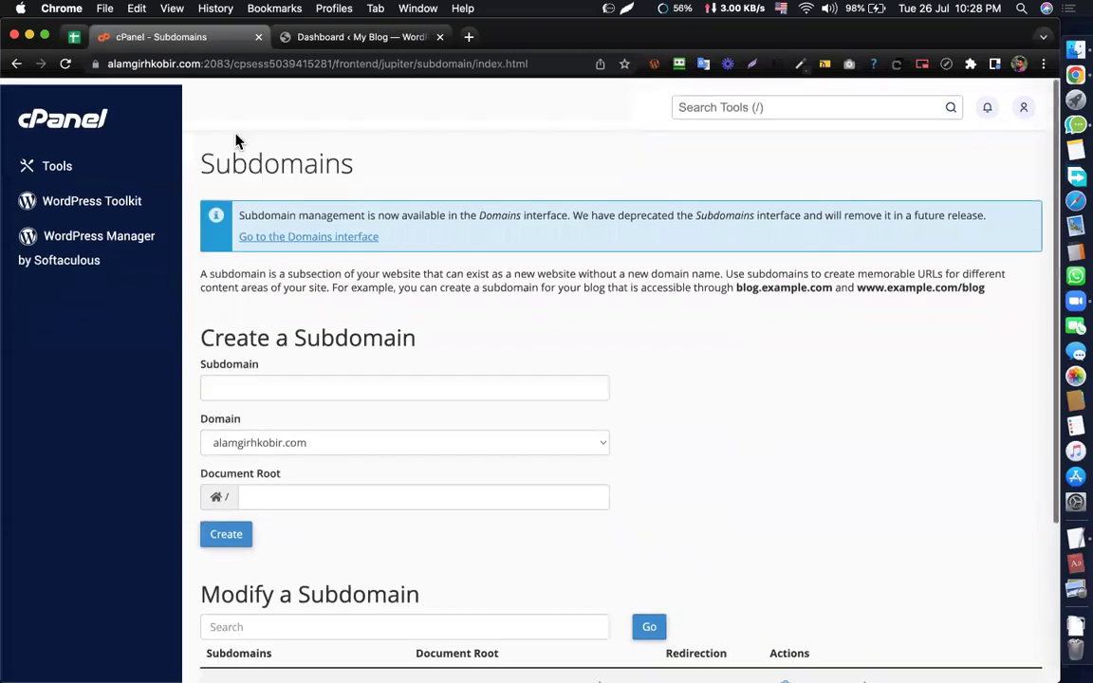
{"action": "left_click", "coordinate": [55, 166]}
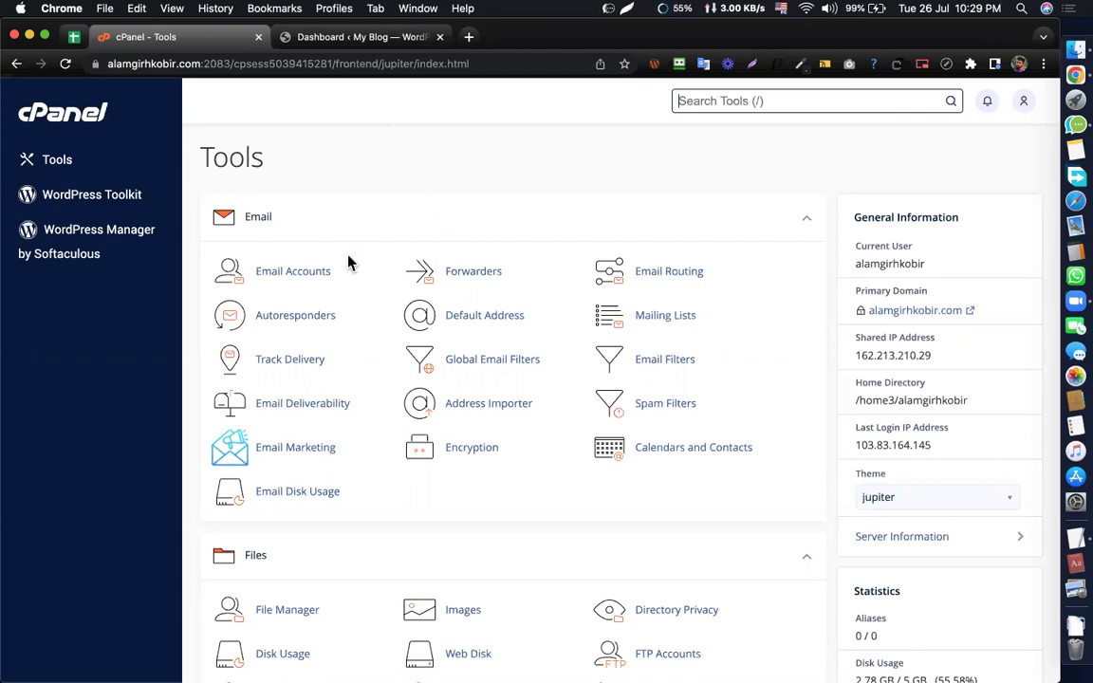
{"action": "scroll", "coordinate": [349, 263], "scroll_direction": "down", "scroll_amount": 20}
{"action": "left_click", "coordinate": [248, 465]}
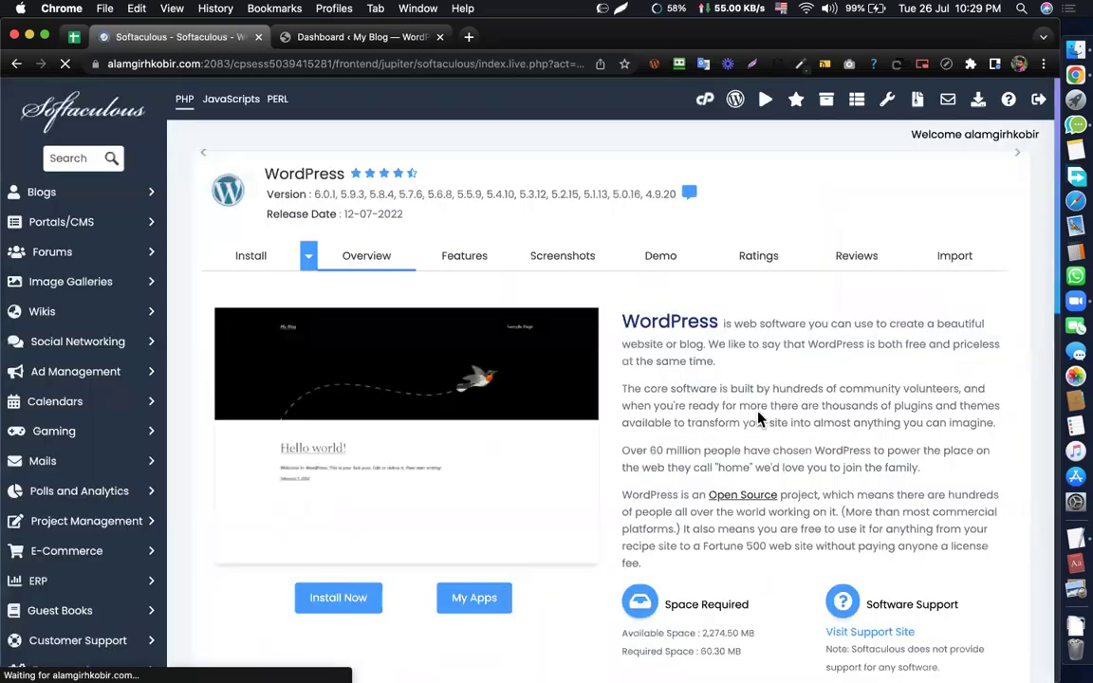
{"action": "scroll", "coordinate": [756, 415], "scroll_direction": "down", "scroll_amount": 5}
{"action": "scroll", "coordinate": [407, 244], "scroll_direction": "up", "scroll_amount": 2}
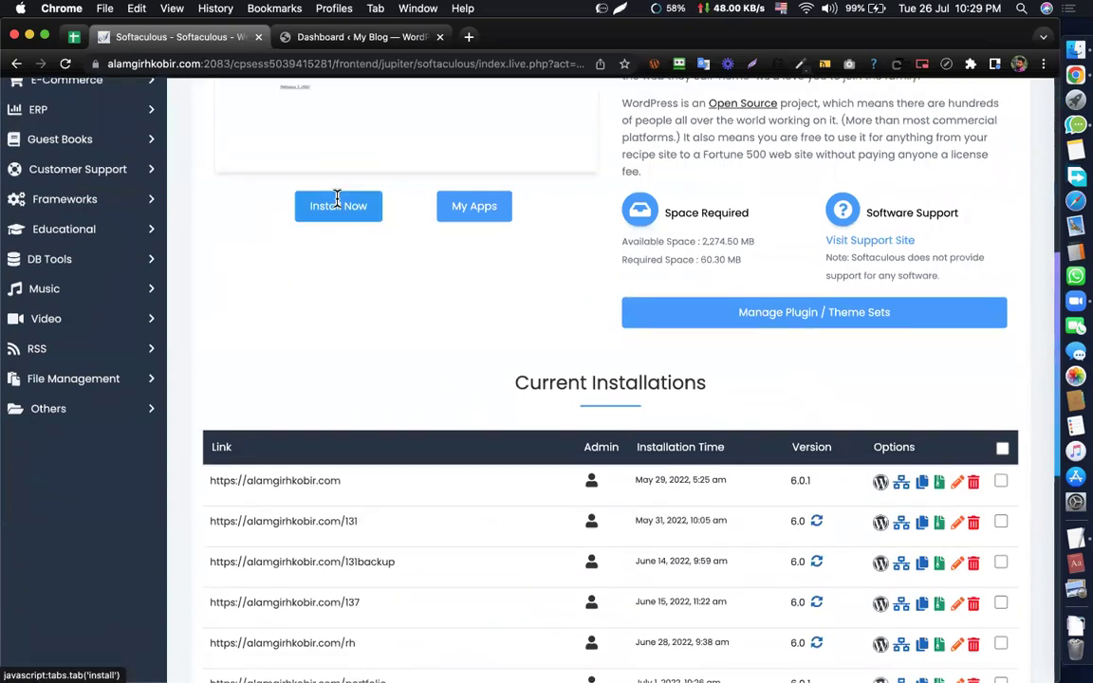
{"action": "left_click", "coordinate": [336, 206]}
{"action": "left_click", "coordinate": [590, 326]}
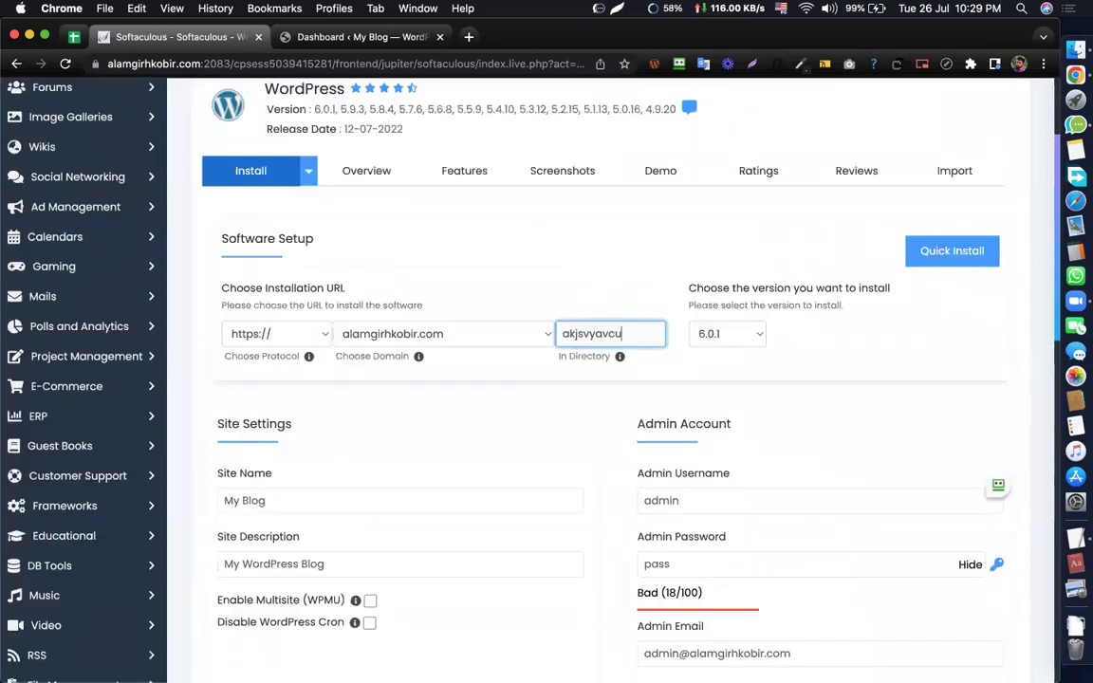
{"action": "scroll", "coordinate": [764, 324], "scroll_direction": "down", "scroll_amount": 5}
{"action": "scroll", "coordinate": [715, 431], "scroll_direction": "down", "scroll_amount": 18}
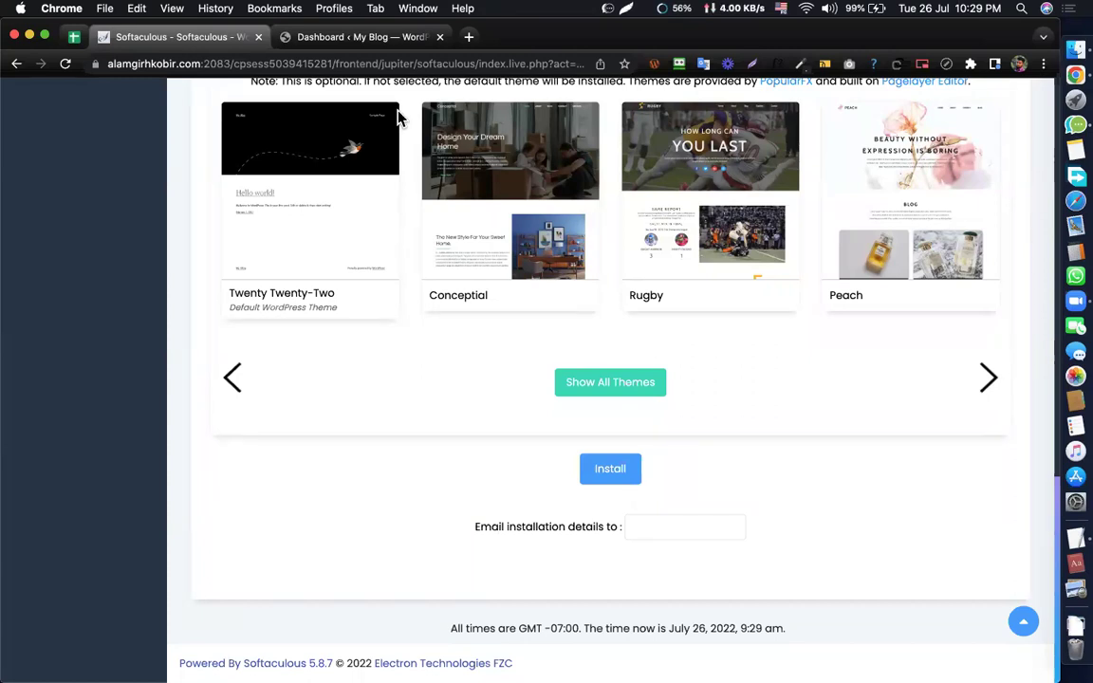
{"action": "scroll", "coordinate": [526, 249], "scroll_direction": "up", "scroll_amount": 15}
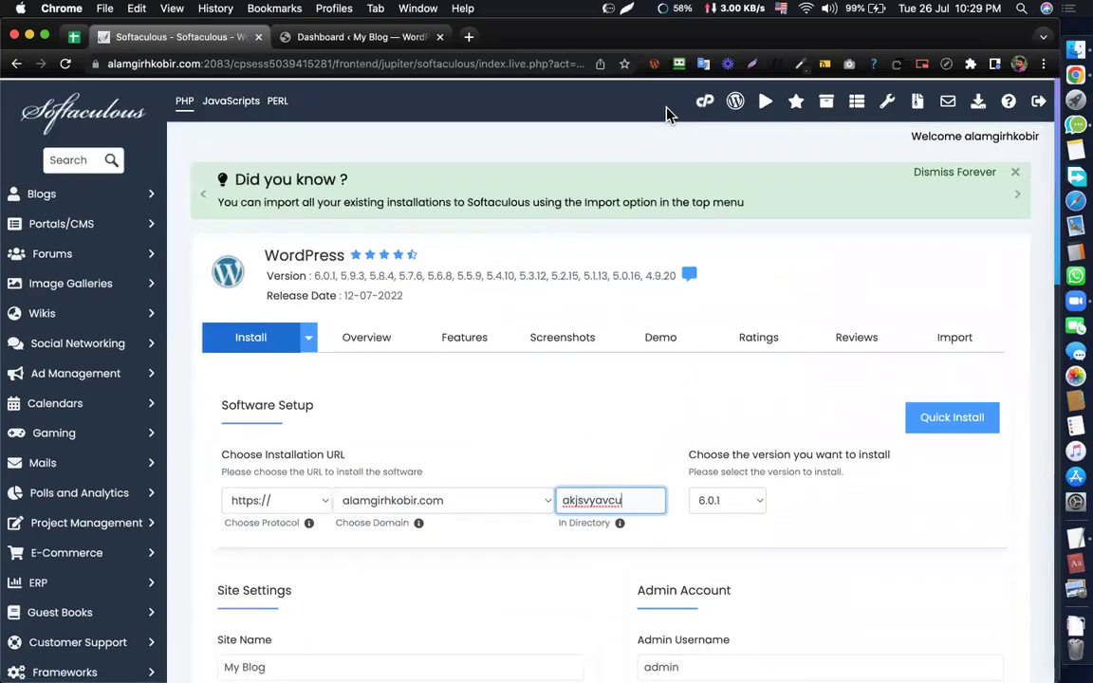
{"action": "left_click", "coordinate": [704, 102]}
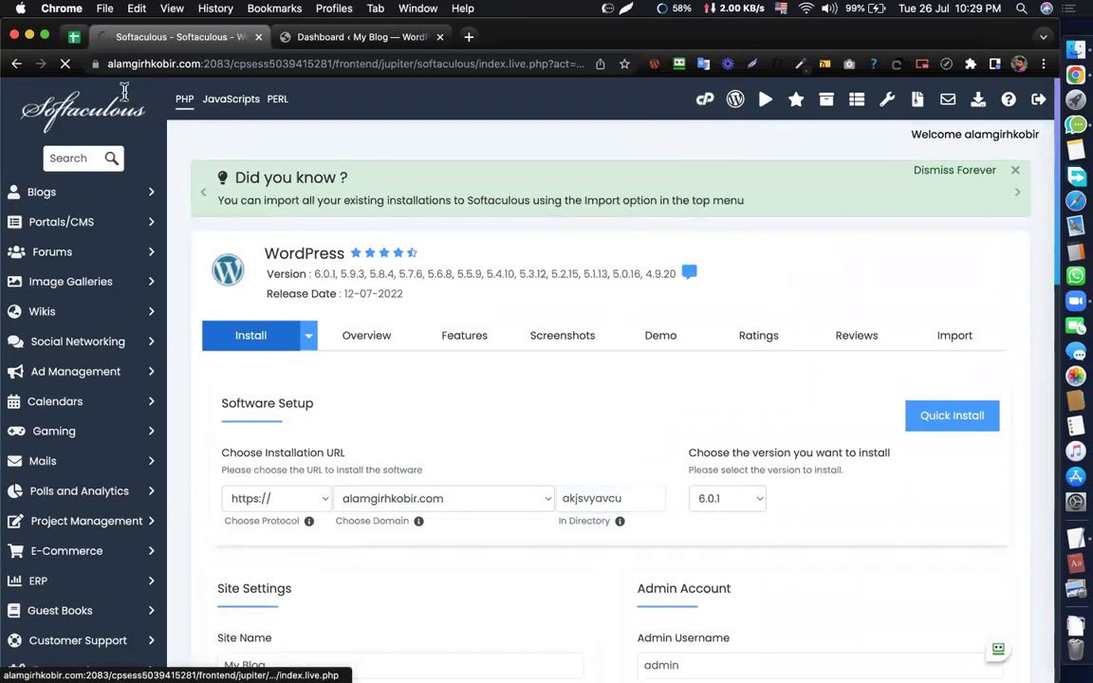
- Switch to the Dashboard, close the cPanel Tools tab, and check the site's connection info
{"action": "left_click", "coordinate": [290, 38]}
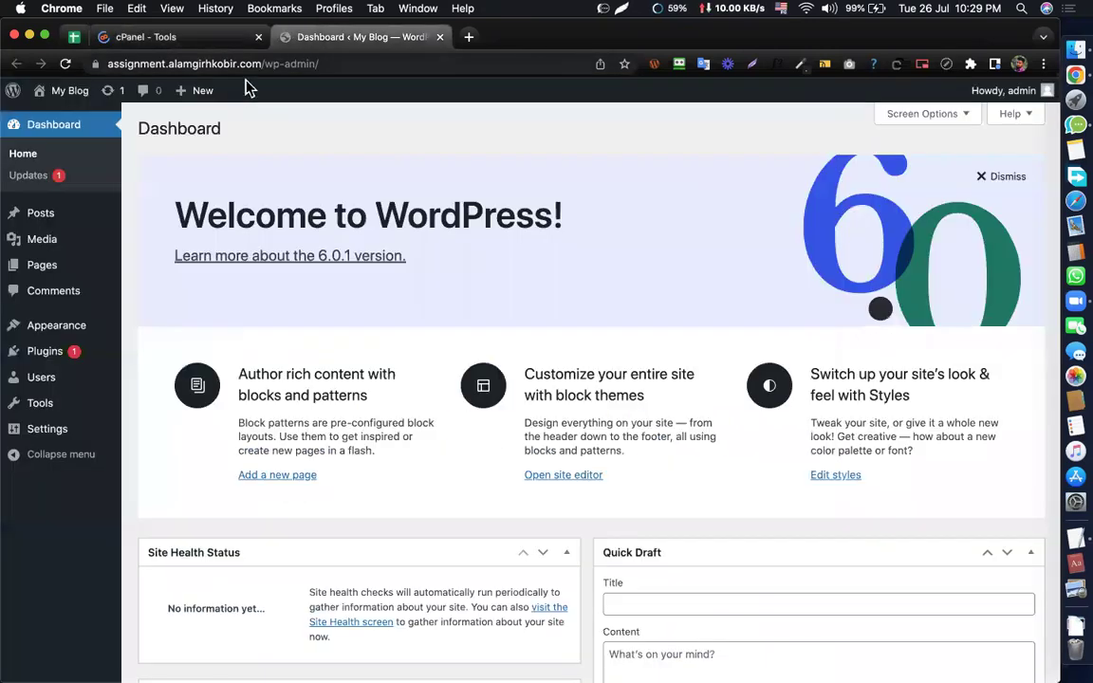
{"action": "left_click", "coordinate": [258, 38]}
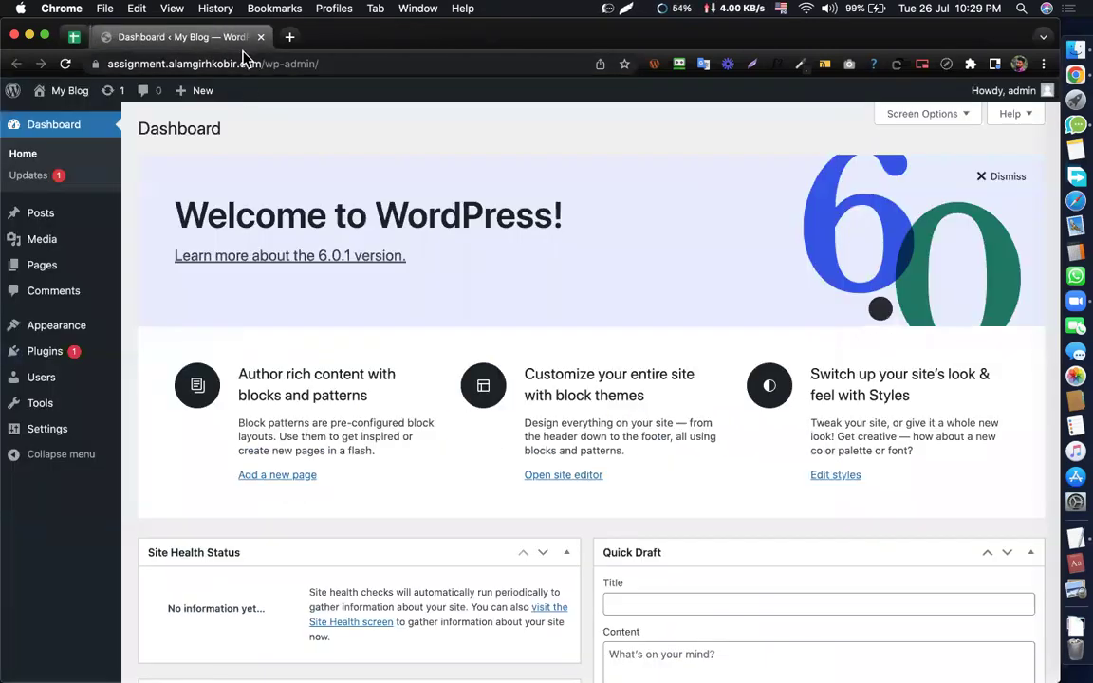
{"action": "left_click", "coordinate": [94, 64]}
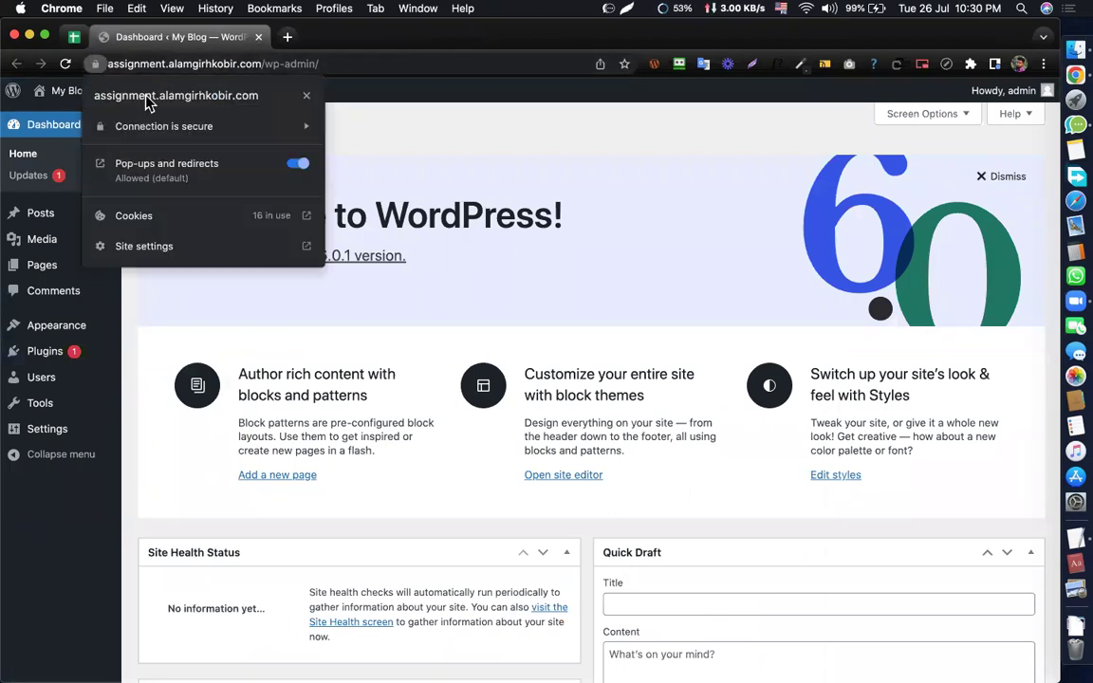
{"action": "left_click", "coordinate": [445, 138]}
- Look over the Welcome to WordPress panel and close an extra empty tab
{"action": "triple_click", "coordinate": [395, 215]}
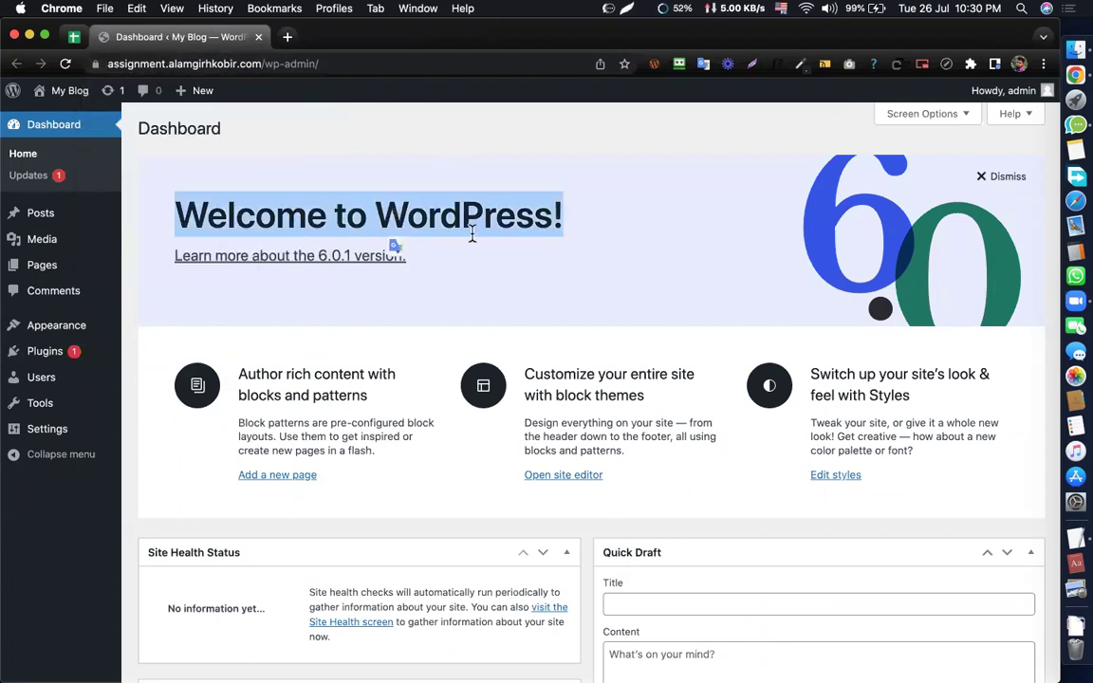
{"action": "left_click", "coordinate": [429, 350]}
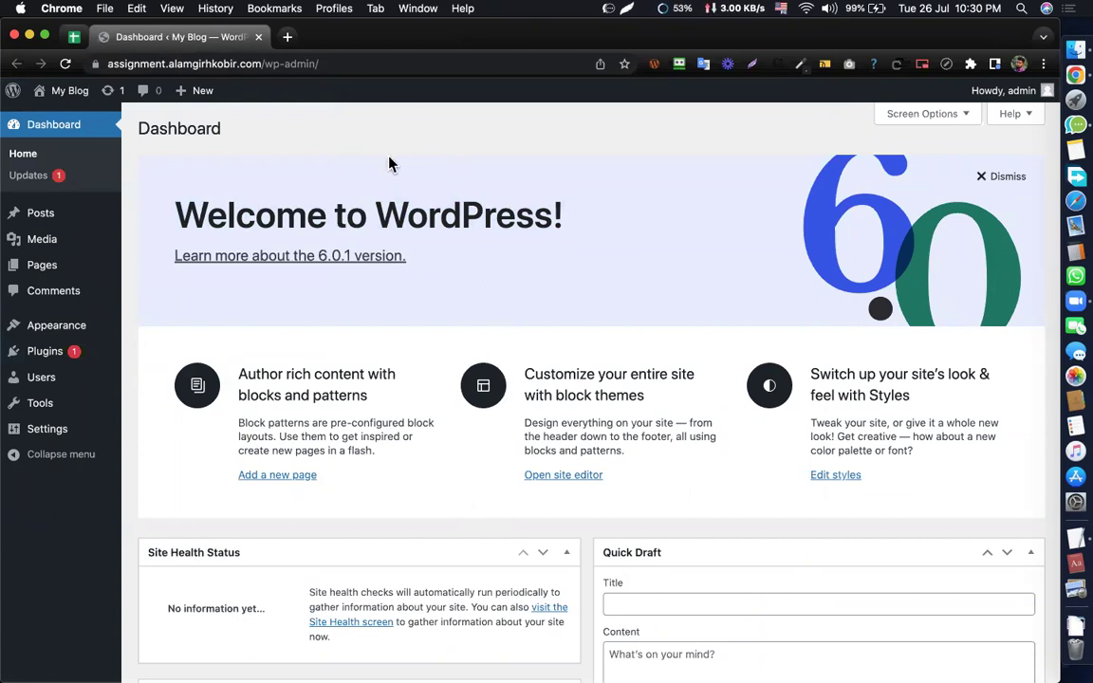
{"action": "triple_click", "coordinate": [349, 201]}
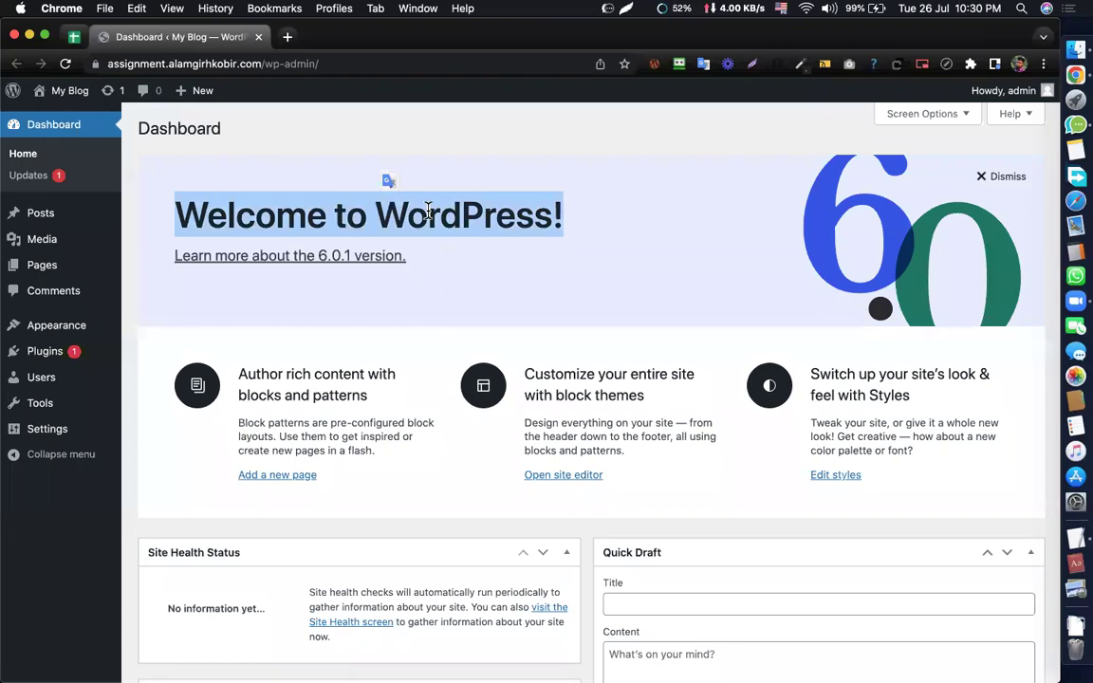
{"action": "left_click", "coordinate": [385, 182]}
{"action": "left_click", "coordinate": [288, 37]}
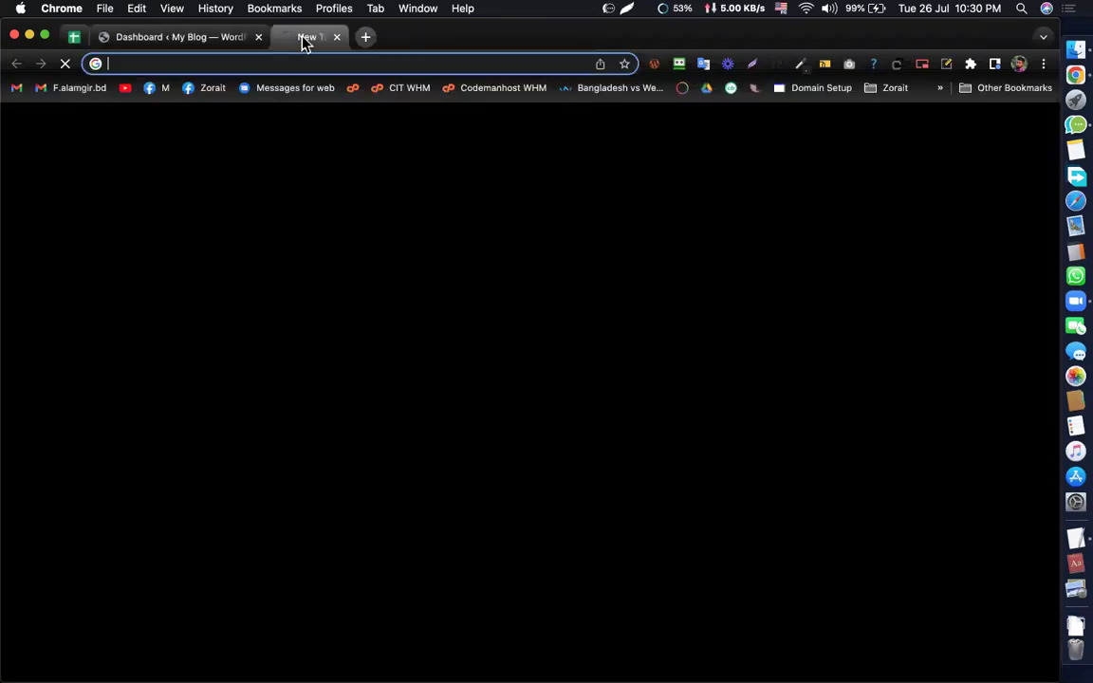
{"action": "key", "text": "super+w"}
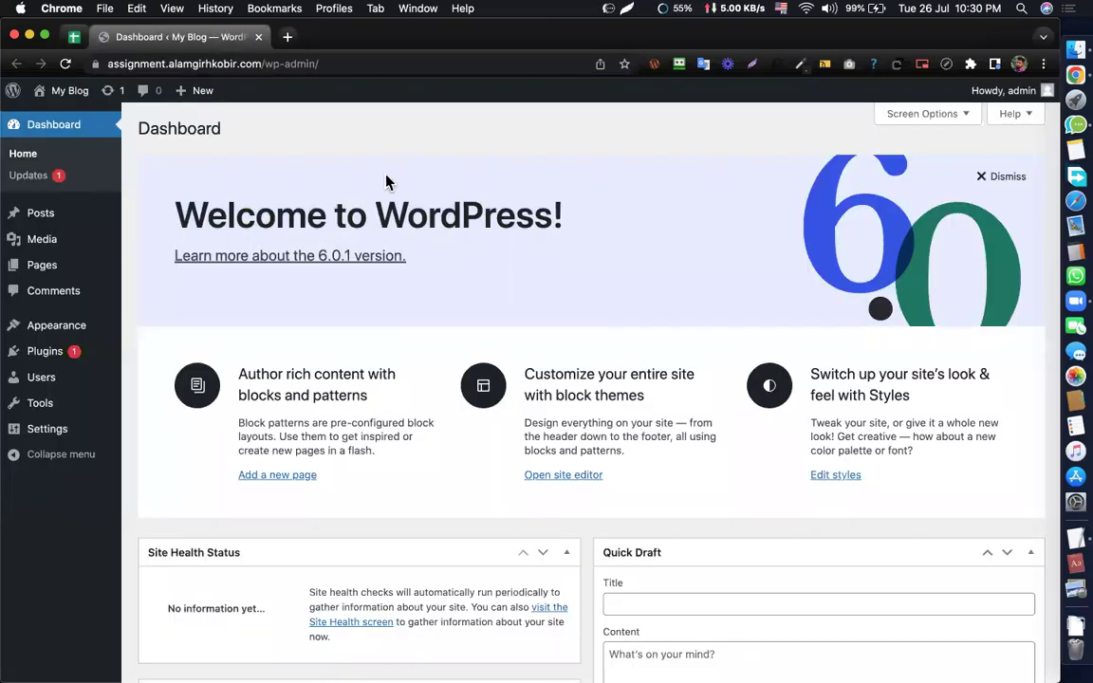
{"action": "triple_click", "coordinate": [452, 217]}
{"action": "left_click", "coordinate": [564, 235]}
{"action": "double_click", "coordinate": [457, 245]}
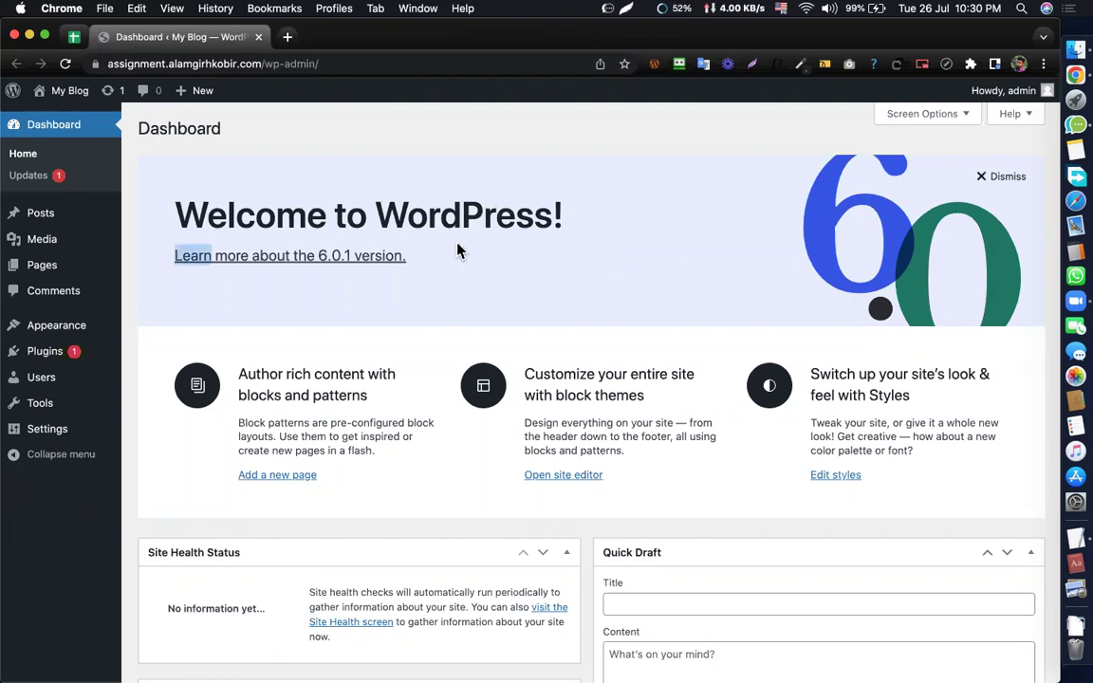
{"action": "left_click", "coordinate": [453, 218]}
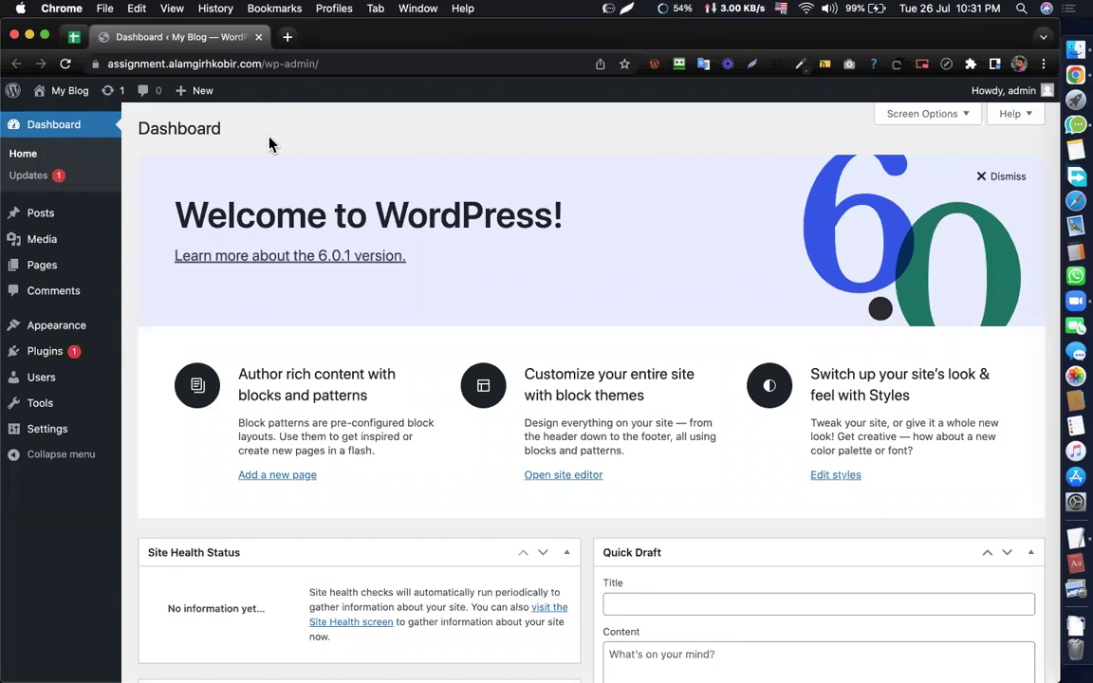
{"action": "triple_click", "coordinate": [393, 204]}
{"action": "left_click", "coordinate": [419, 293]}
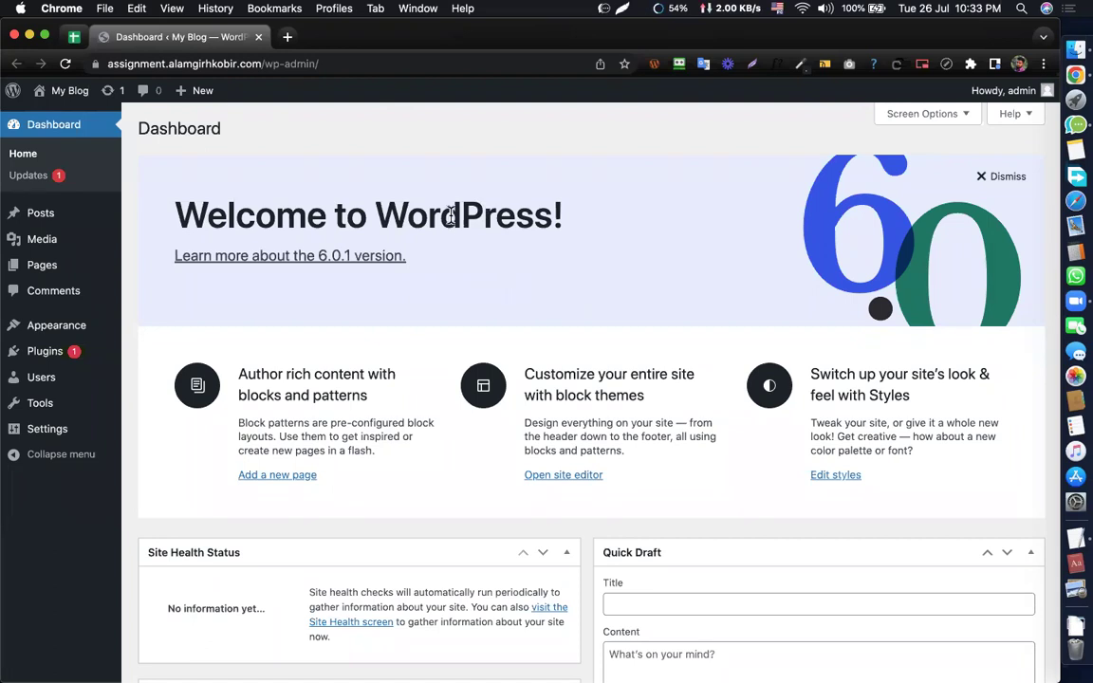
{"action": "triple_click", "coordinate": [310, 232]}
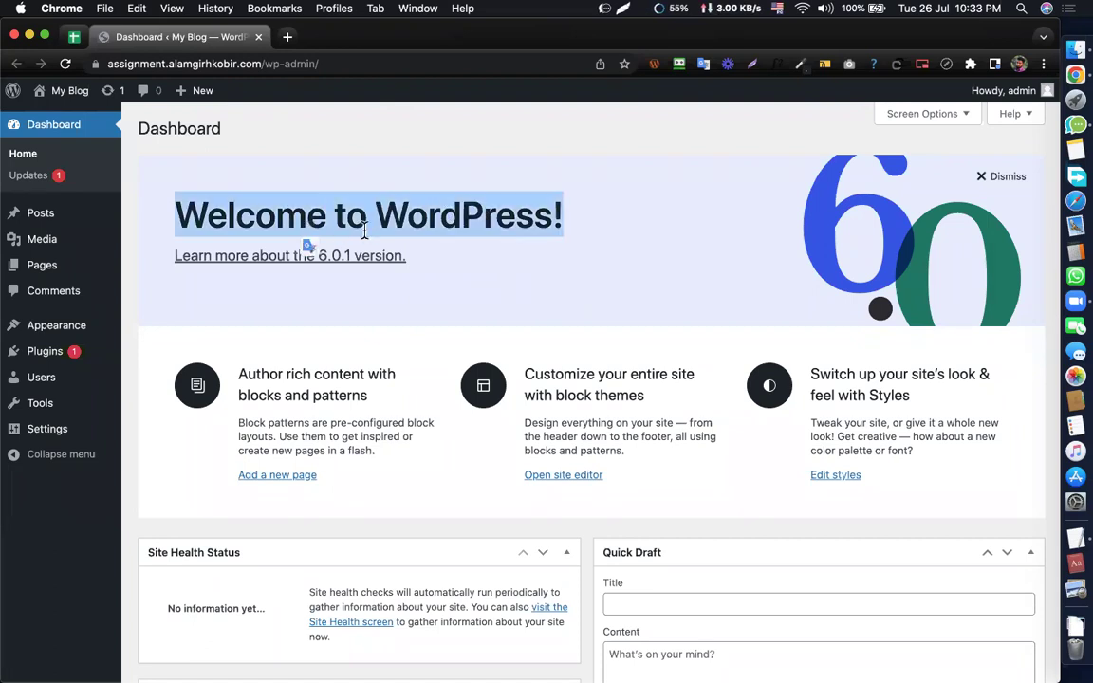
{"action": "left_click", "coordinate": [342, 220]}
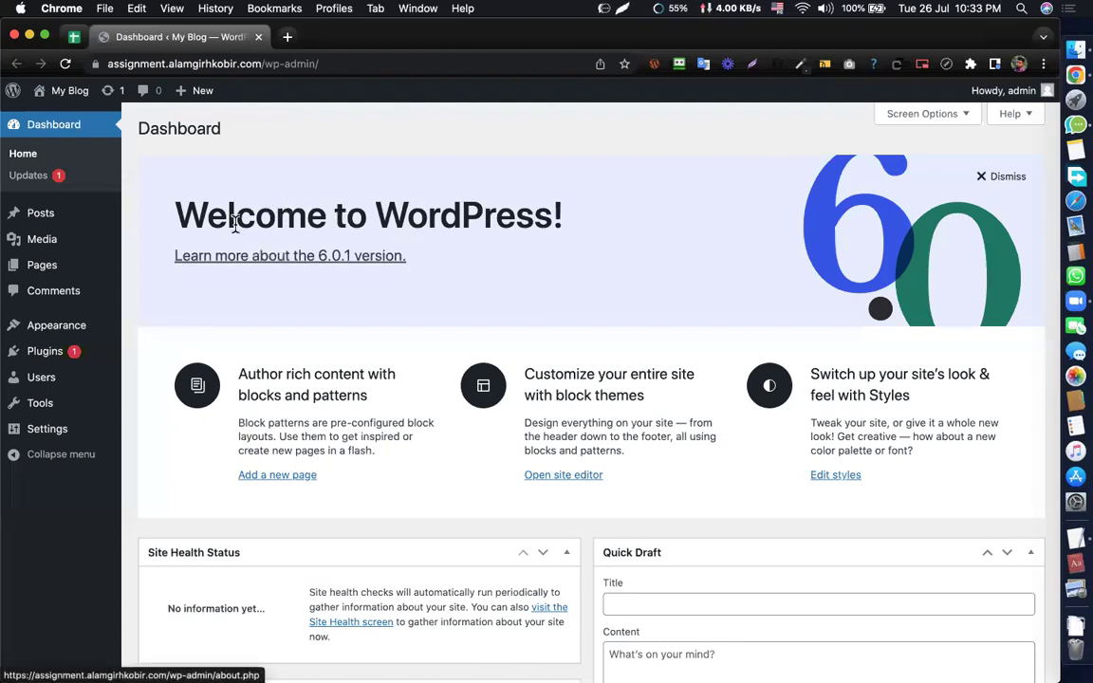
- Search the web for 'elementor' in a new tab and open the elementor.com result
{"action": "left_click", "coordinate": [288, 36]}
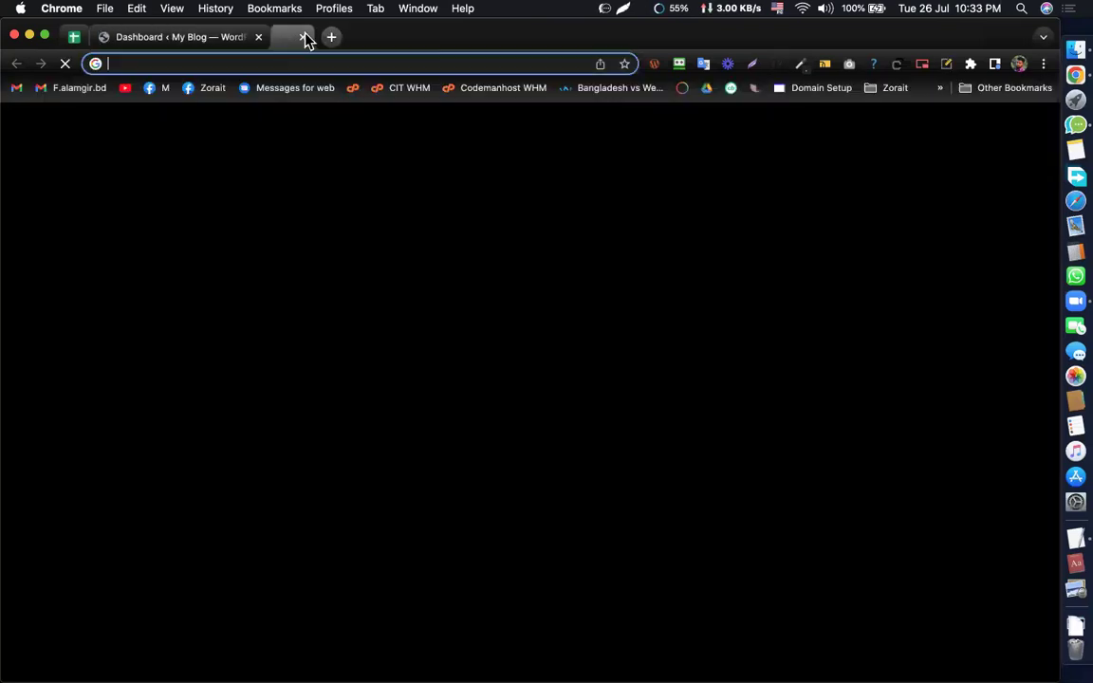
{"action": "type", "text": "eleme"}
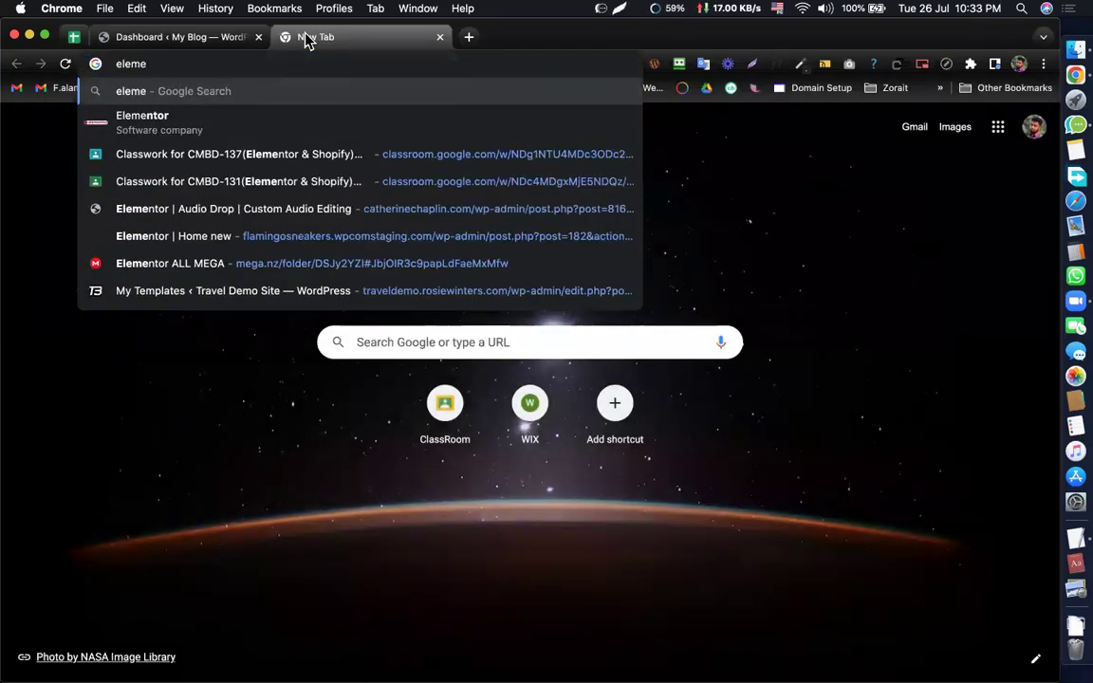
{"action": "type", "text": "ntor"}
{"action": "key", "text": "Return"}
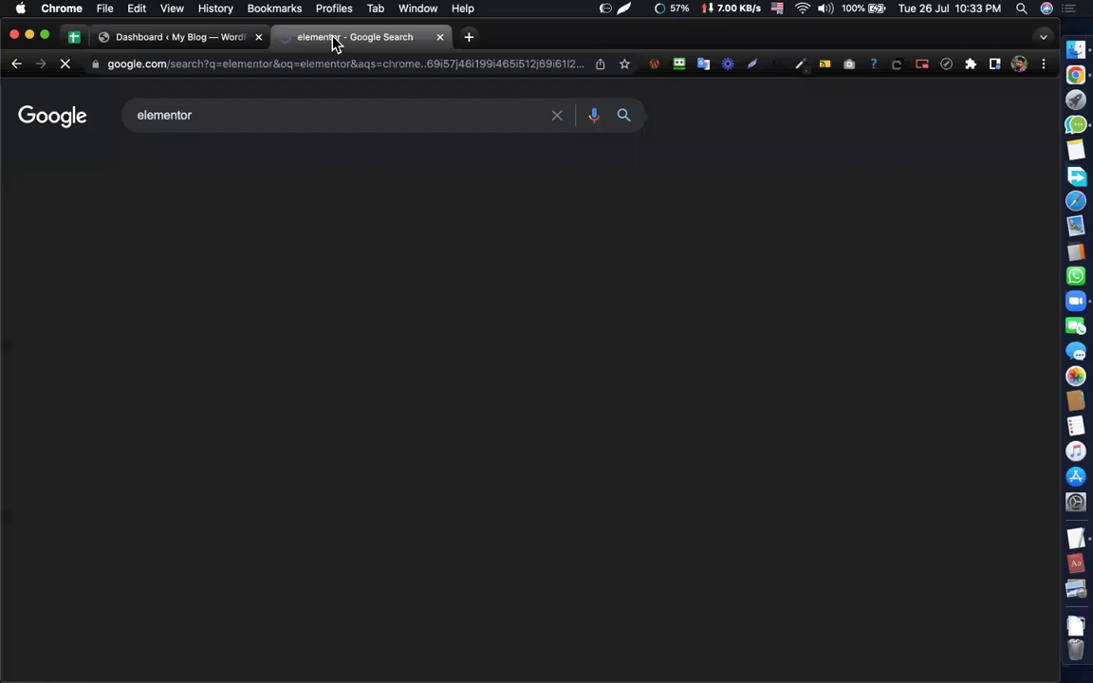
{"action": "left_click", "coordinate": [257, 251]}
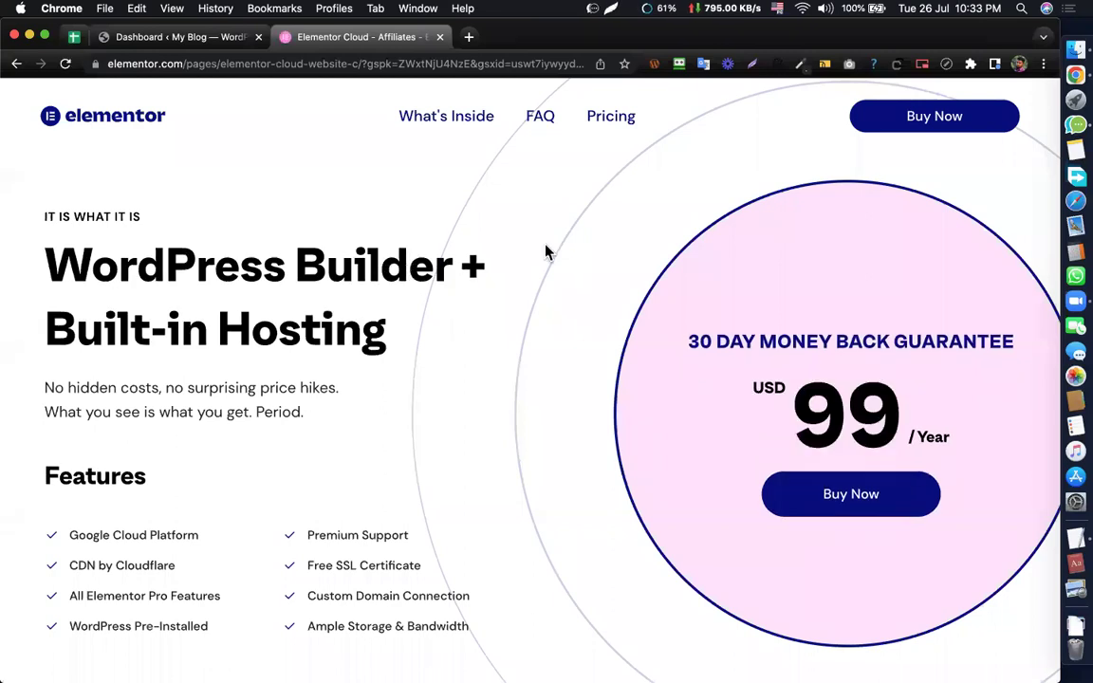
- Read the Elementor Cloud USD 99/year price, guarantee and features, then return to the Dashboard
{"action": "scroll", "coordinate": [510, 268], "scroll_direction": "down", "scroll_amount": 1}
{"action": "scroll", "coordinate": [510, 312], "scroll_direction": "down", "scroll_amount": 3}
{"action": "scroll", "coordinate": [505, 327], "scroll_direction": "up", "scroll_amount": 4}
{"action": "scroll", "coordinate": [488, 524], "scroll_direction": "down", "scroll_amount": 1}
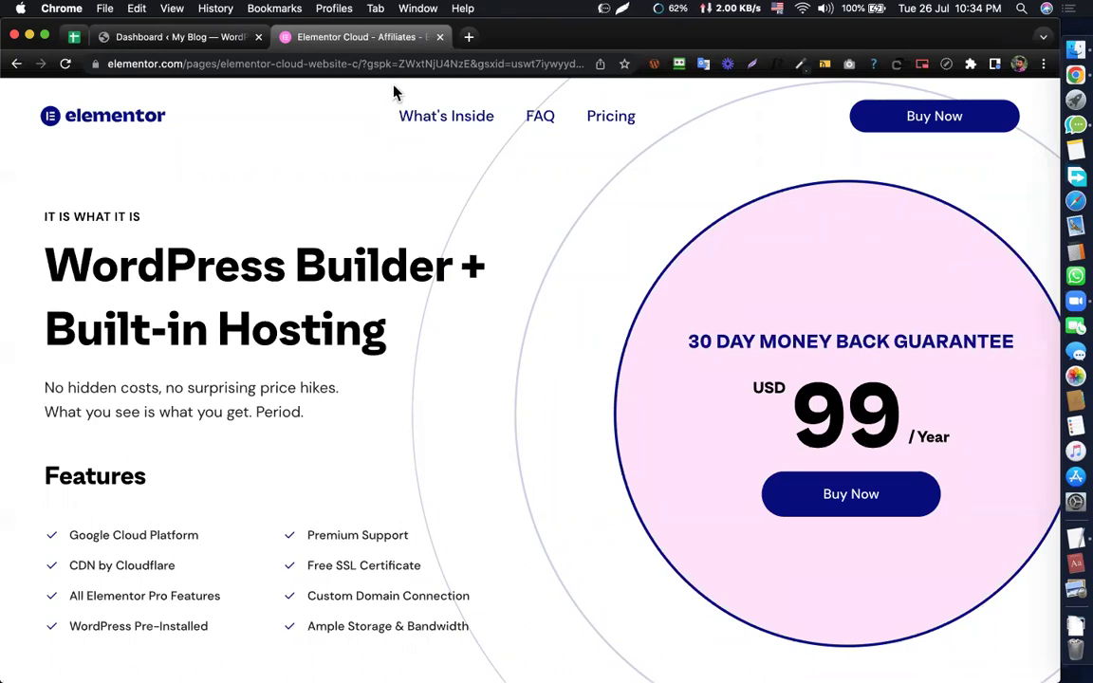
{"action": "scroll", "coordinate": [916, 384], "scroll_direction": "down", "scroll_amount": 3}
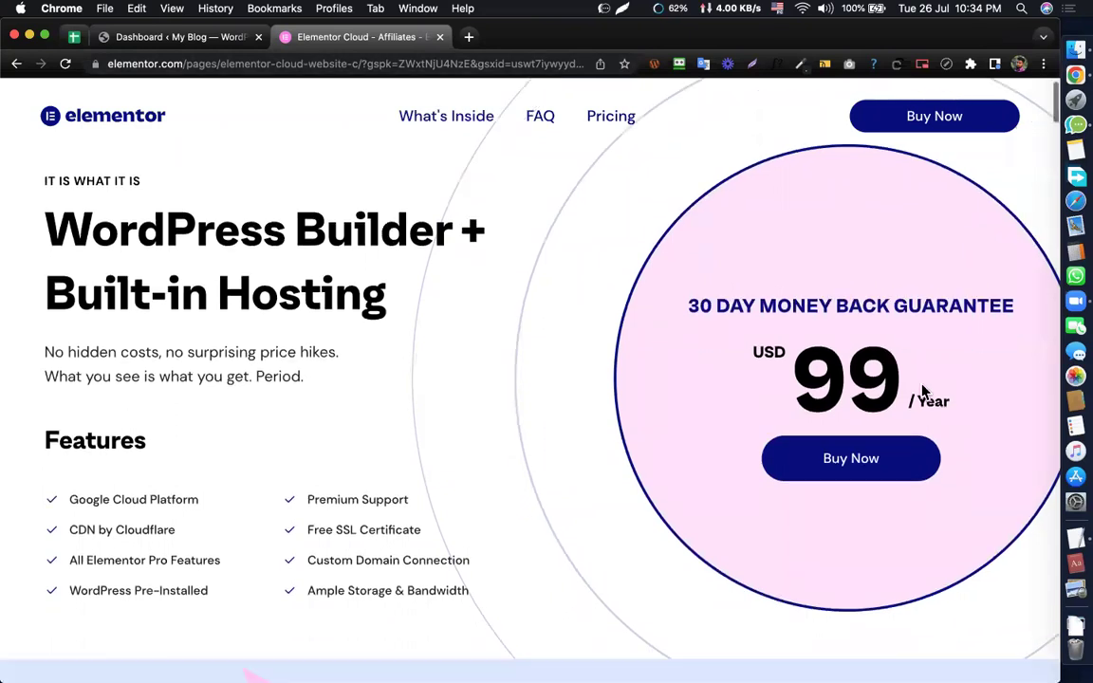
{"action": "double_click", "coordinate": [879, 312]}
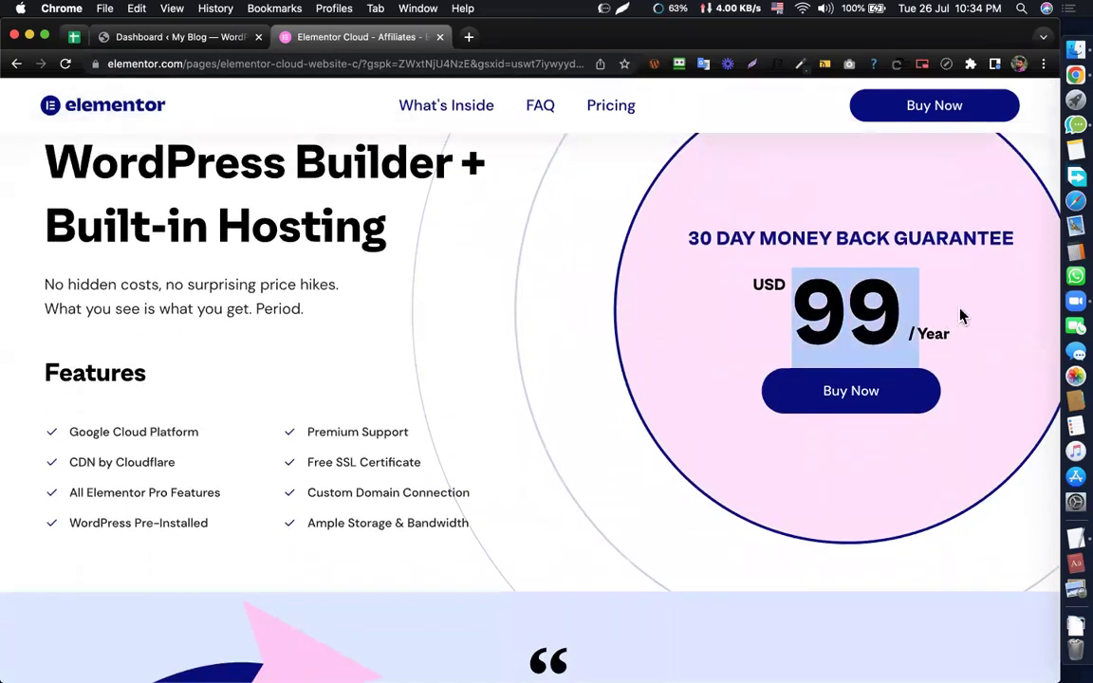
{"action": "left_click", "coordinate": [939, 332]}
{"action": "scroll", "coordinate": [942, 334], "scroll_direction": "up", "scroll_amount": 3}
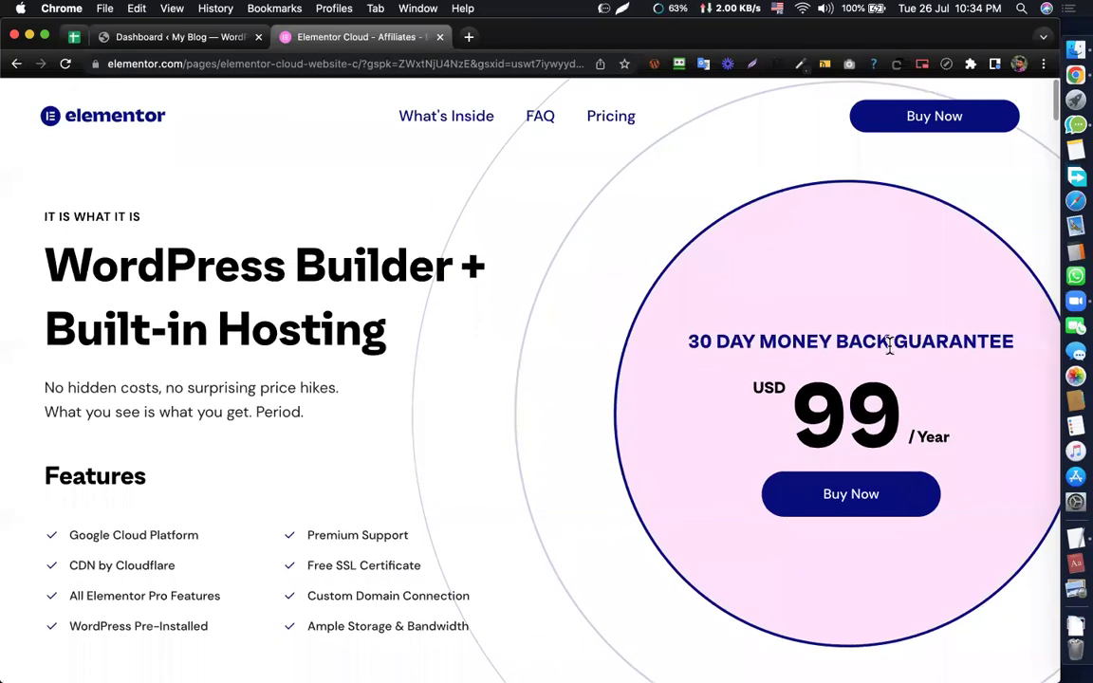
{"action": "left_click_drag", "start_coordinate": [690, 342], "coordinate": [645, 337]}
{"action": "left_click", "coordinate": [978, 432]}
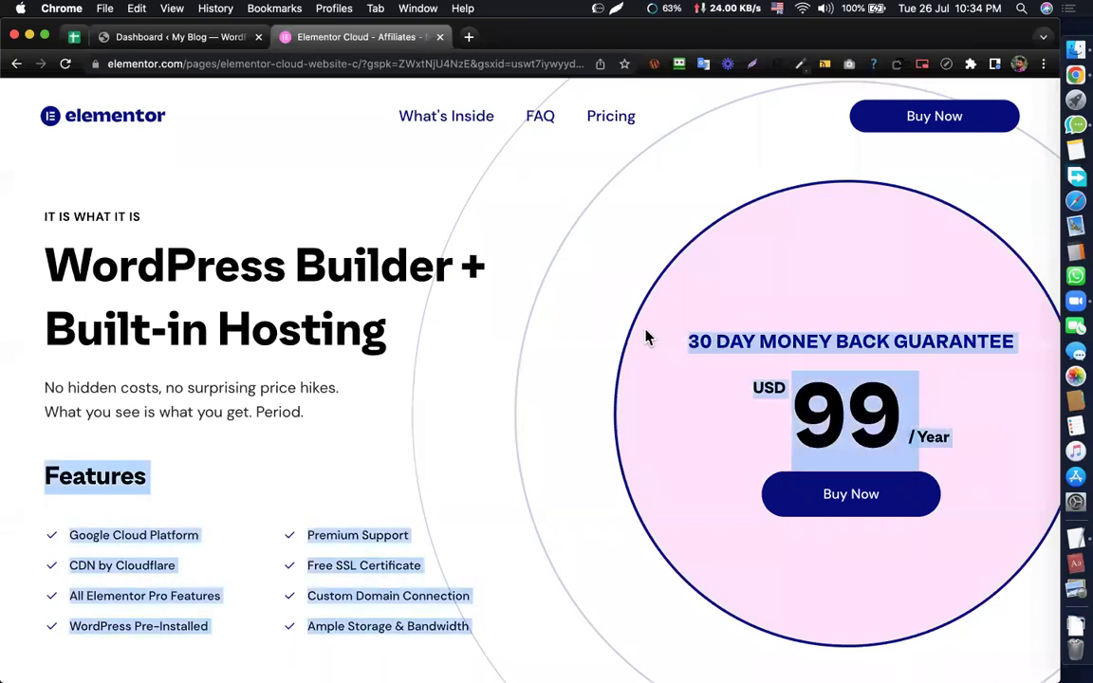
{"action": "left_click", "coordinate": [690, 342]}
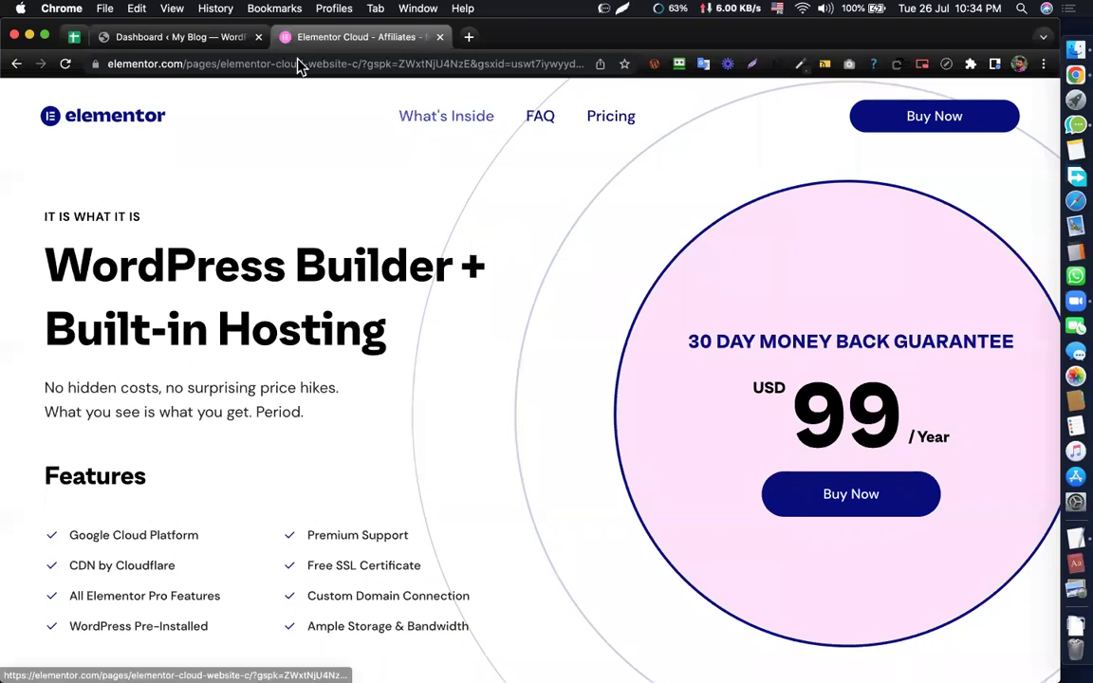
{"action": "left_click", "coordinate": [220, 38]}
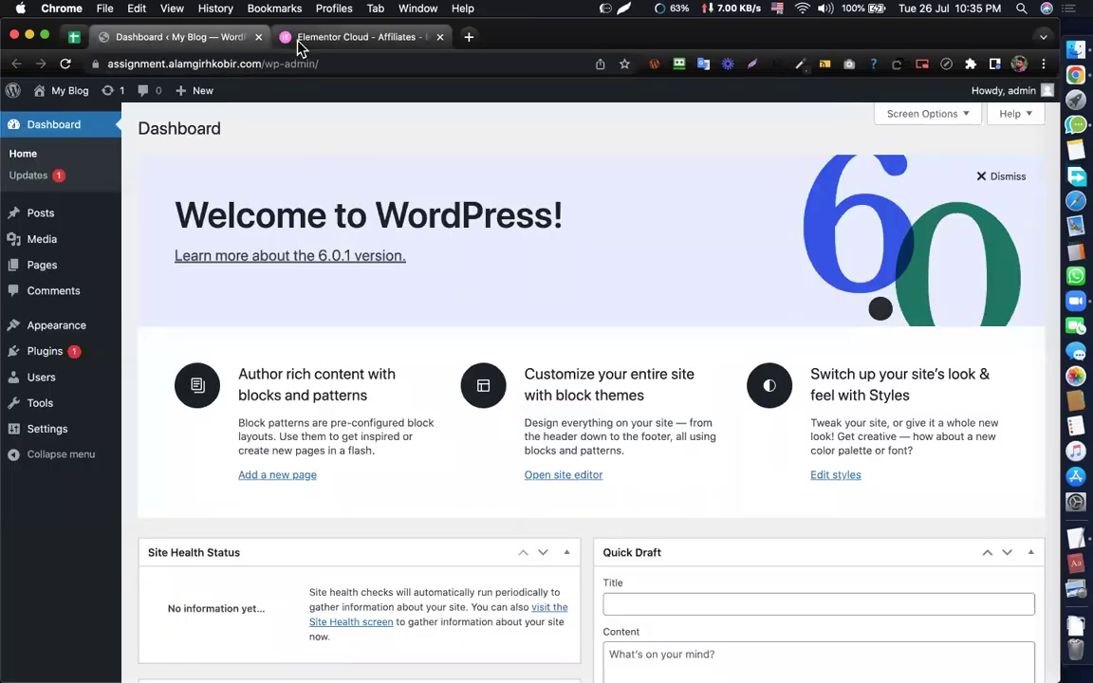
- Glance at the Elementor Cloud tab, then come back to the WordPress dashboard
{"action": "left_click", "coordinate": [297, 42]}
{"action": "left_click", "coordinate": [213, 39]}
{"action": "triple_click", "coordinate": [407, 206]}
{"action": "left_click", "coordinate": [404, 189]}
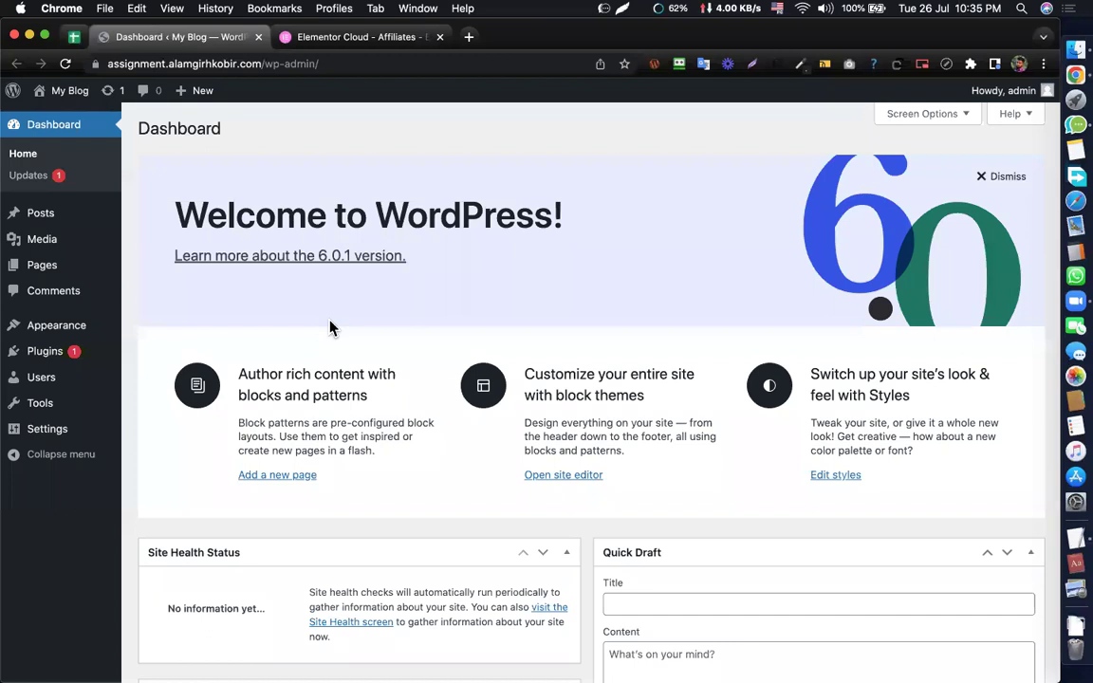
- Search Plugins > Add New for 'elementor', review the results, then clear the search term
{"action": "left_click", "coordinate": [57, 359]}
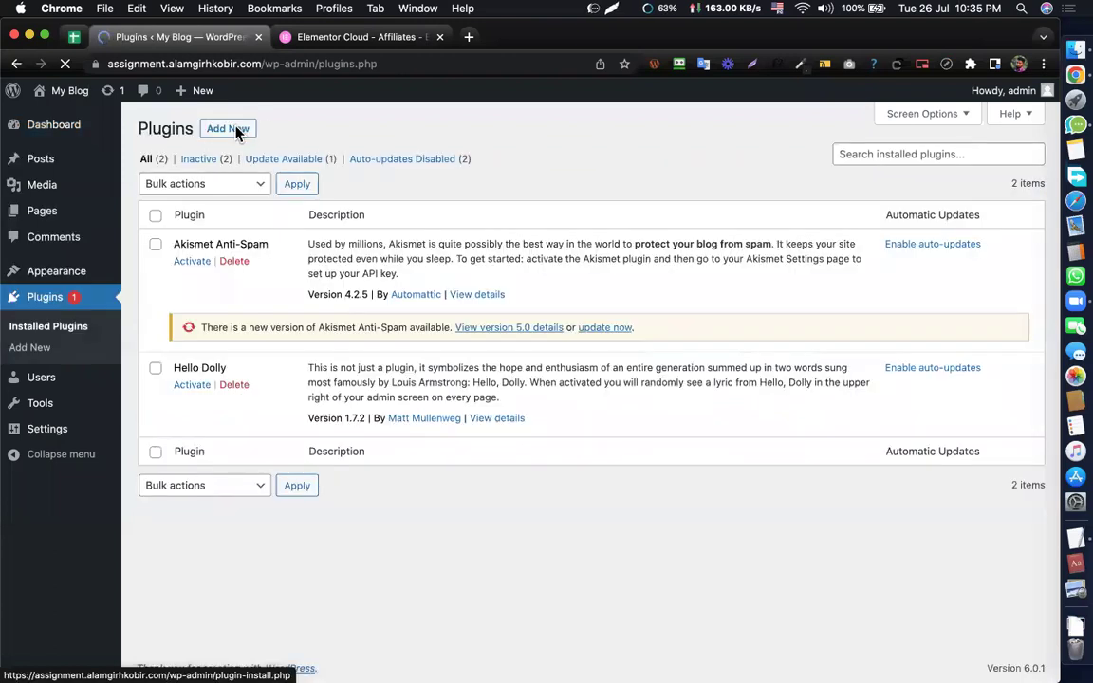
{"action": "left_click", "coordinate": [237, 133]}
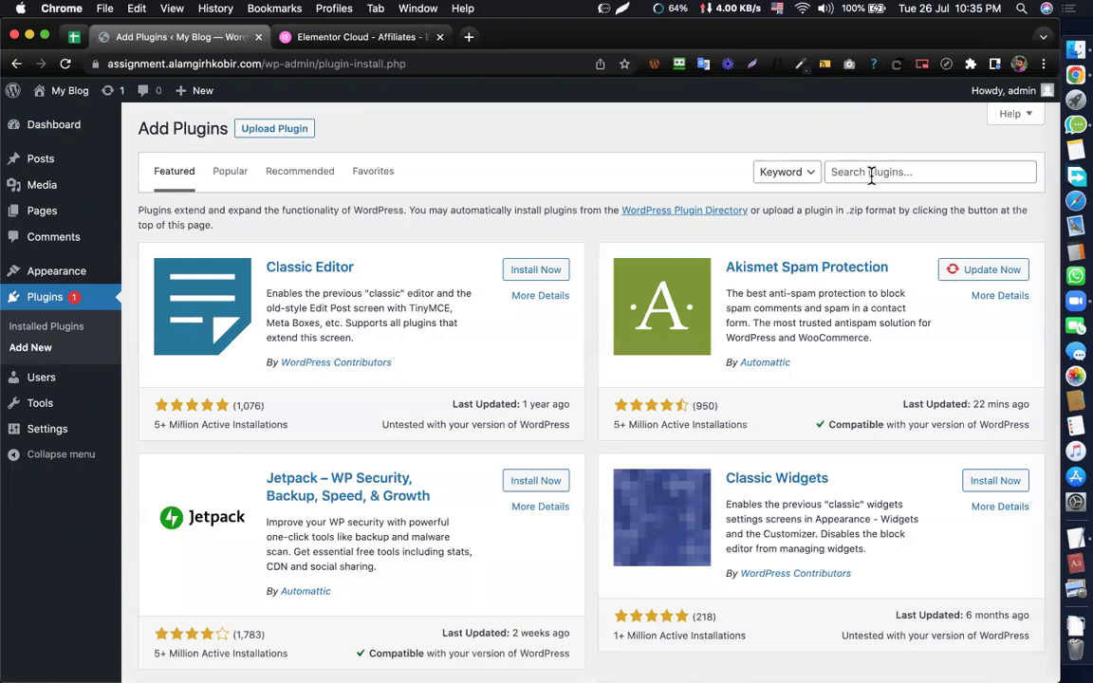
{"action": "left_click", "coordinate": [871, 174]}
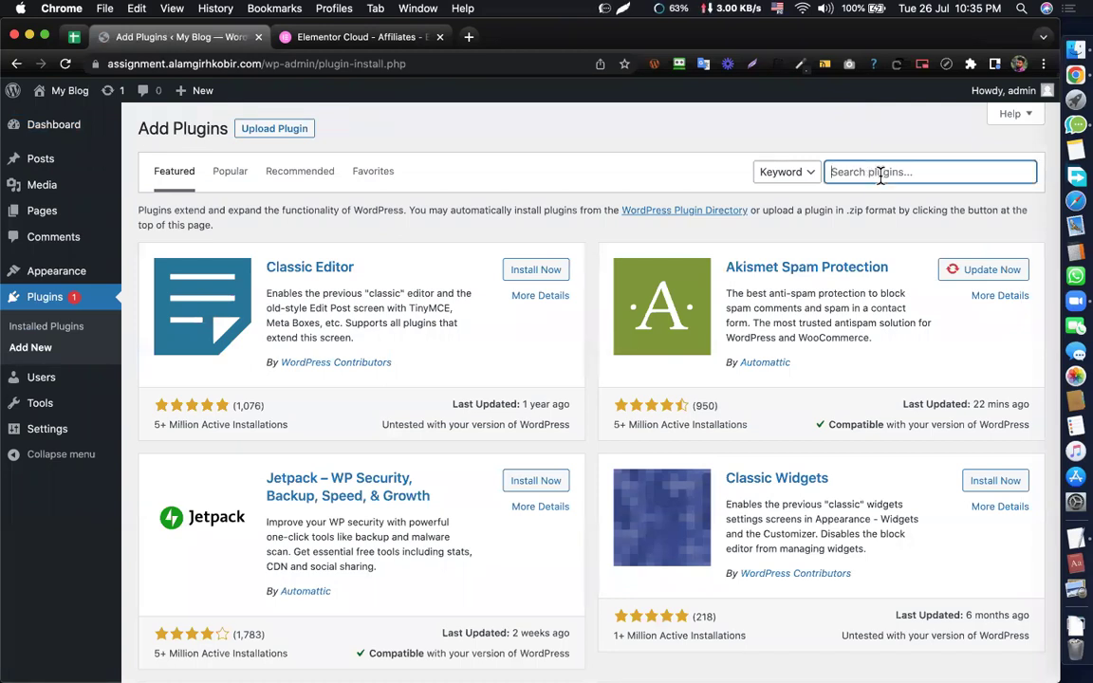
{"action": "type", "text": "elemento"}
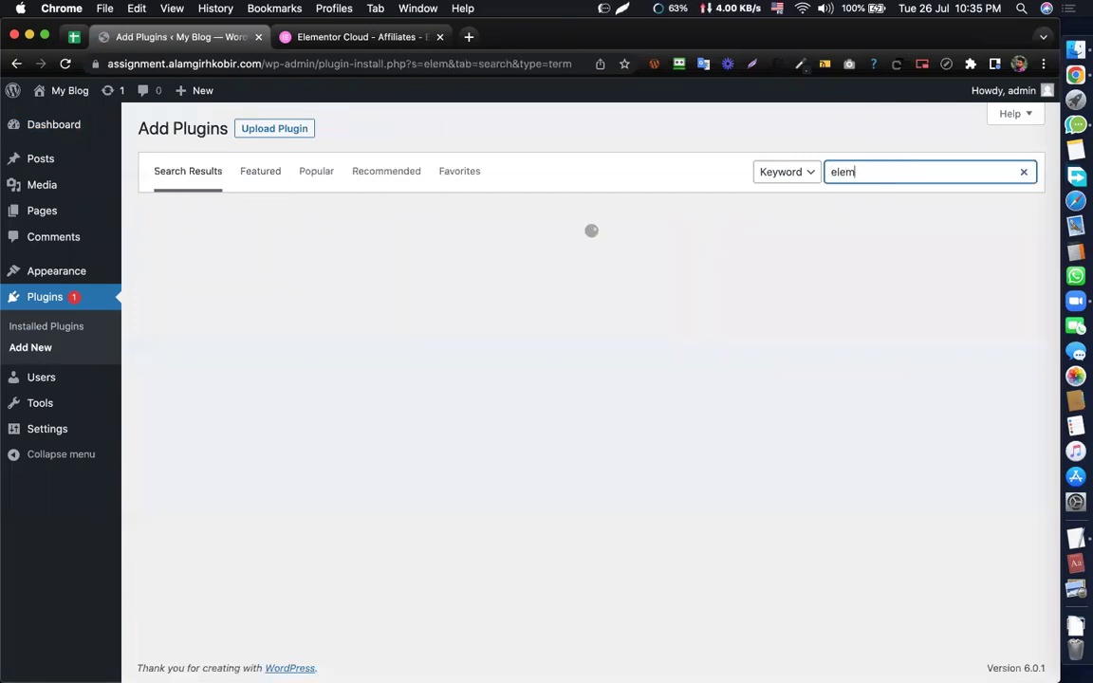
{"action": "type", "text": "r"}
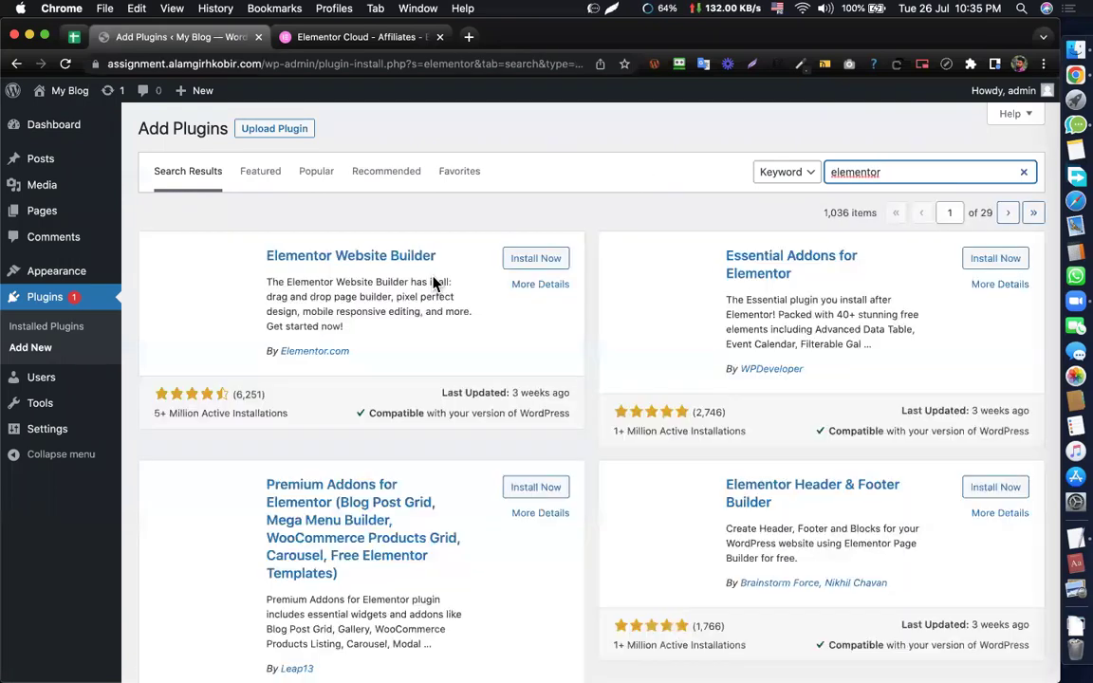
{"action": "double_click", "coordinate": [834, 172]}
{"action": "key", "text": "BackSpace"}
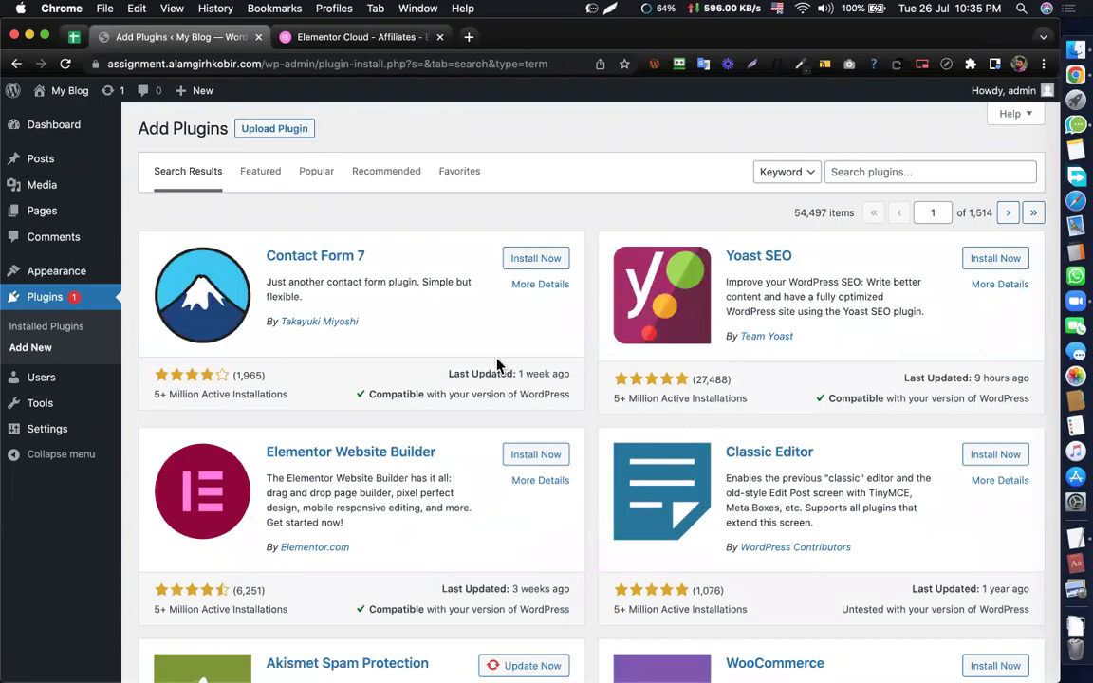
- Browse for a plugin zip to upload, going into the themes and plugins, then Elementor collection folder
{"action": "left_click", "coordinate": [255, 132]}
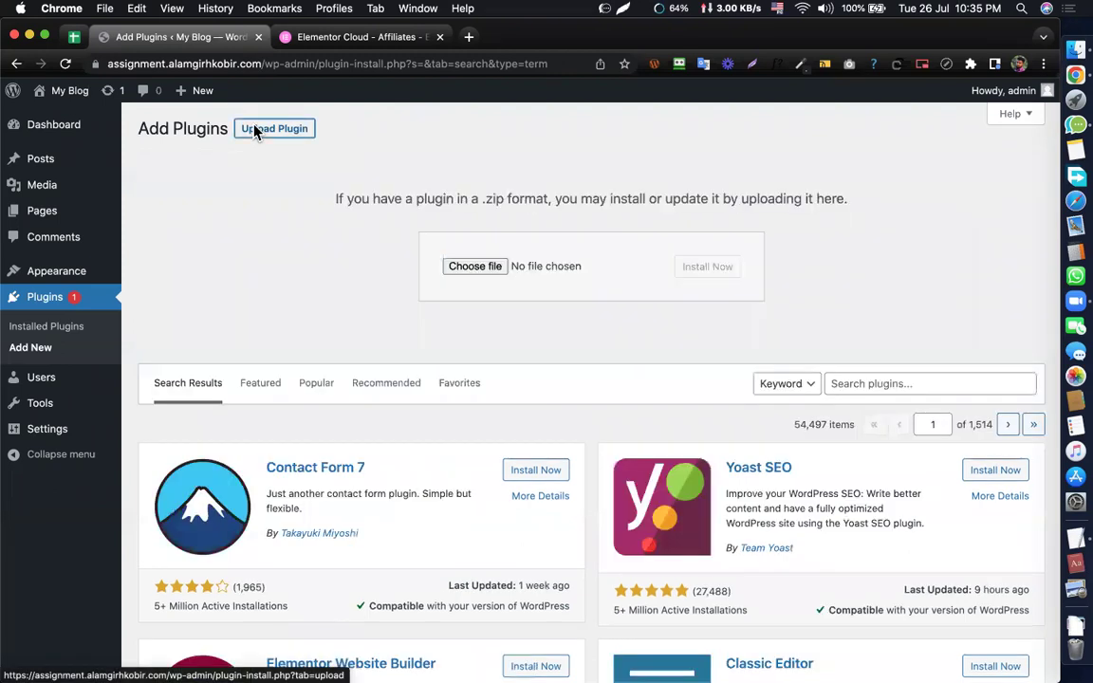
{"action": "left_click", "coordinate": [466, 269]}
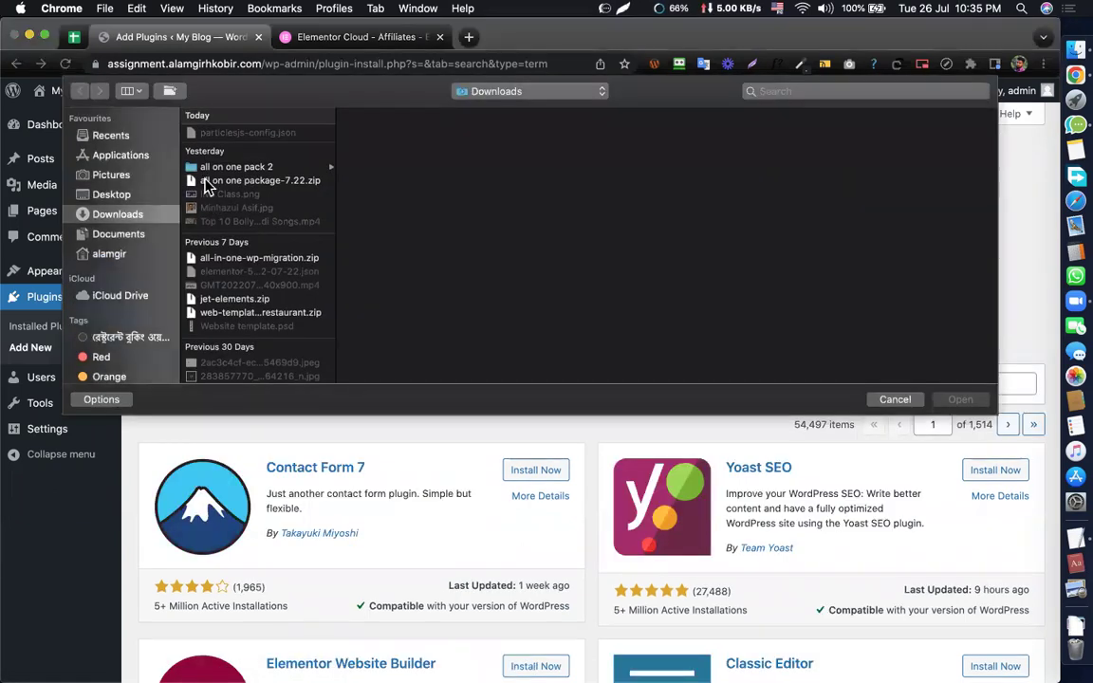
{"action": "scroll", "coordinate": [256, 251], "scroll_direction": "down", "scroll_amount": 10}
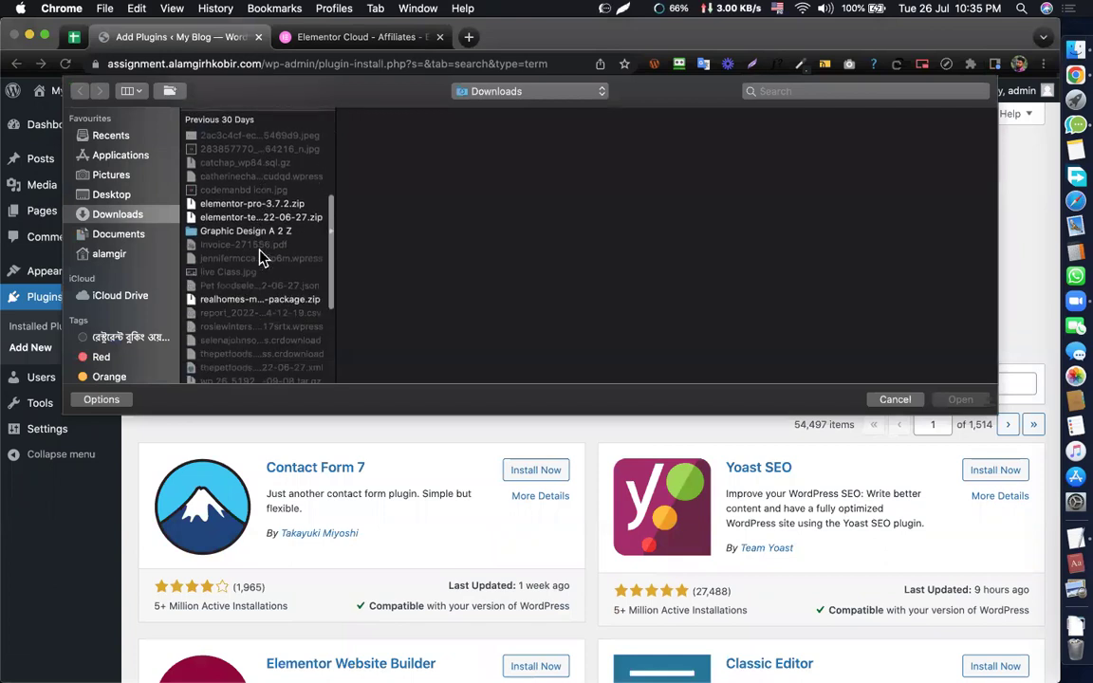
{"action": "scroll", "coordinate": [260, 257], "scroll_direction": "down", "scroll_amount": 5}
{"action": "left_click", "coordinate": [275, 335]}
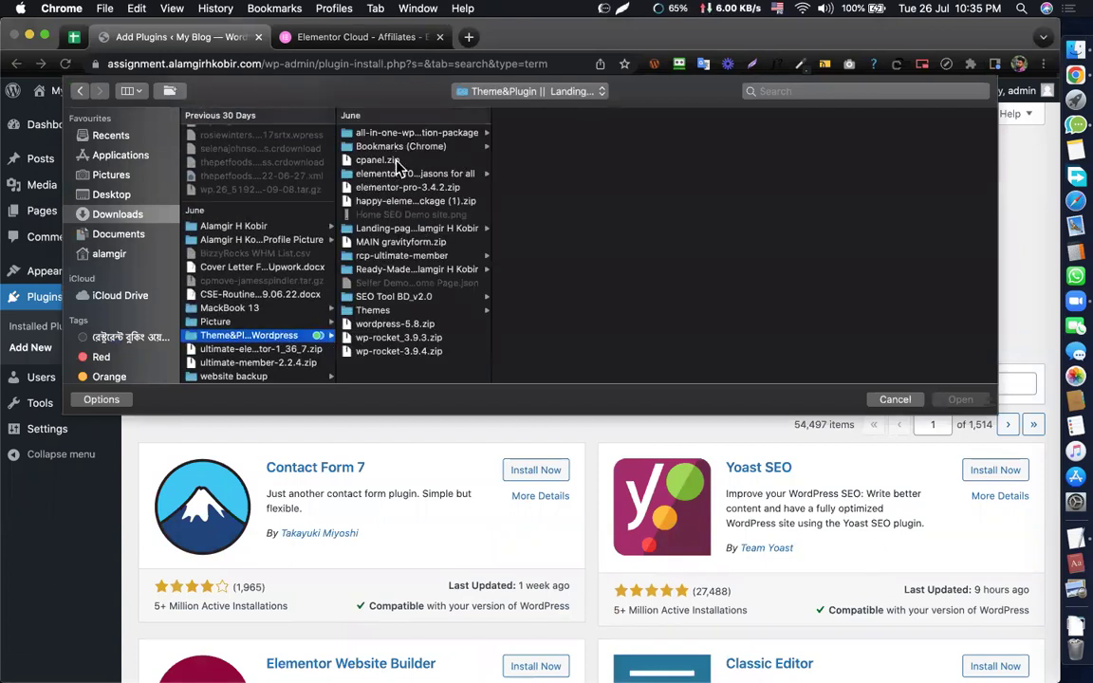
{"action": "left_click", "coordinate": [411, 174]}
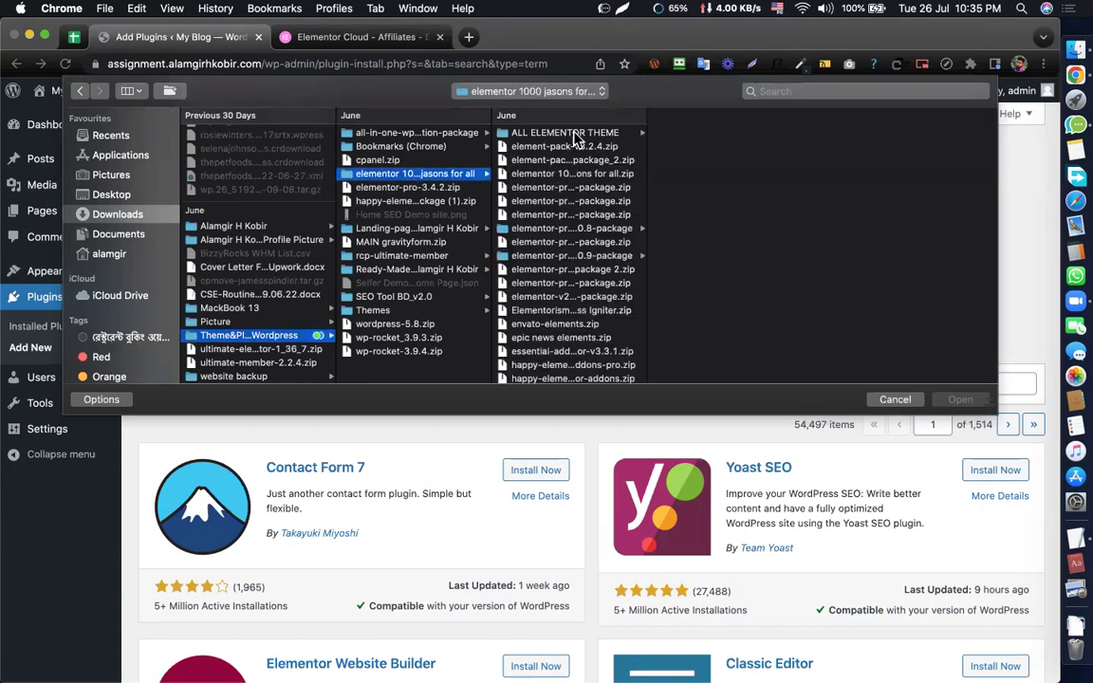
- Select elementor.zip from the elementor-pro 3.0.9 package folder as the upload file
{"action": "left_click", "coordinate": [574, 257]}
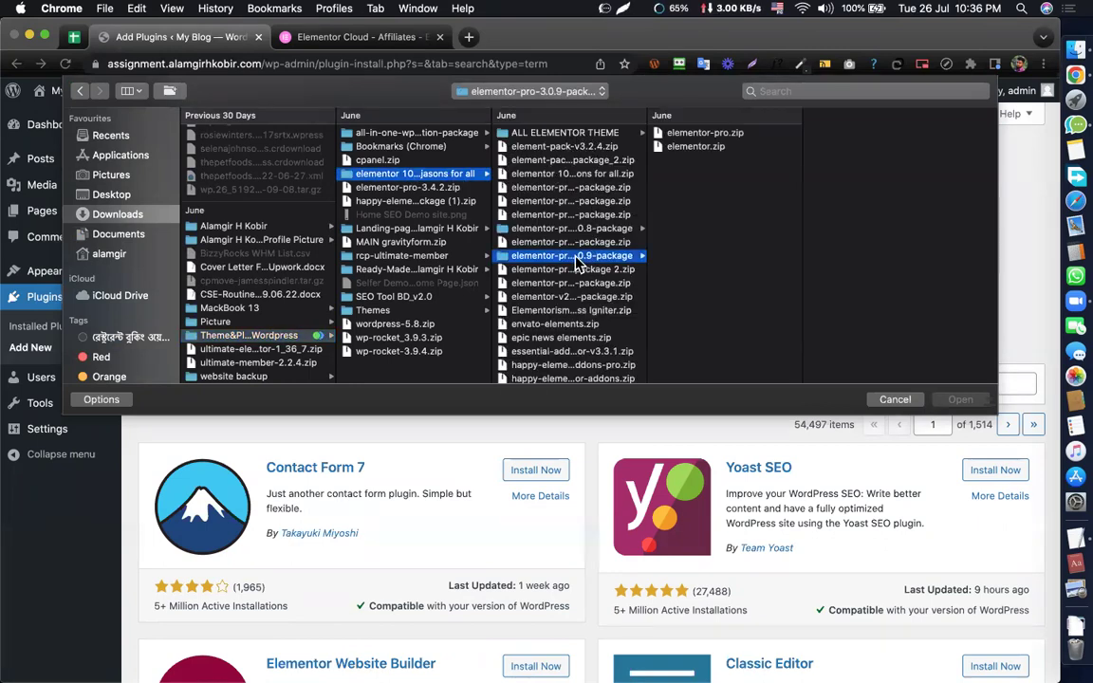
{"action": "left_click", "coordinate": [728, 195]}
{"action": "left_click", "coordinate": [657, 133]}
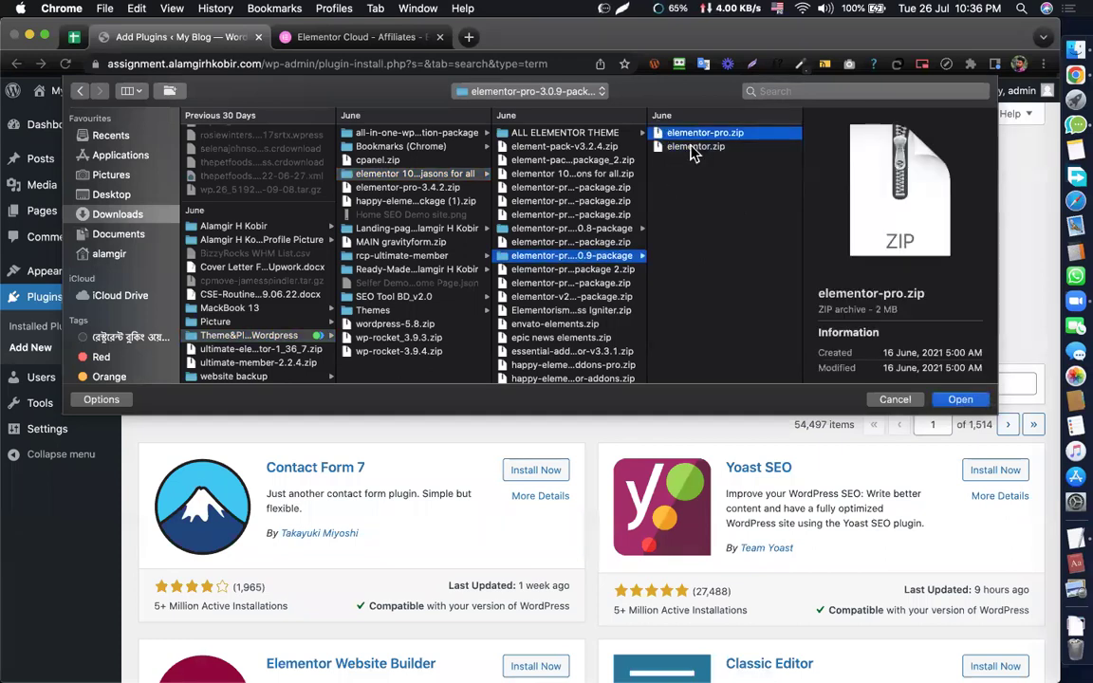
{"action": "left_click", "coordinate": [699, 149]}
{"action": "left_click", "coordinate": [700, 134]}
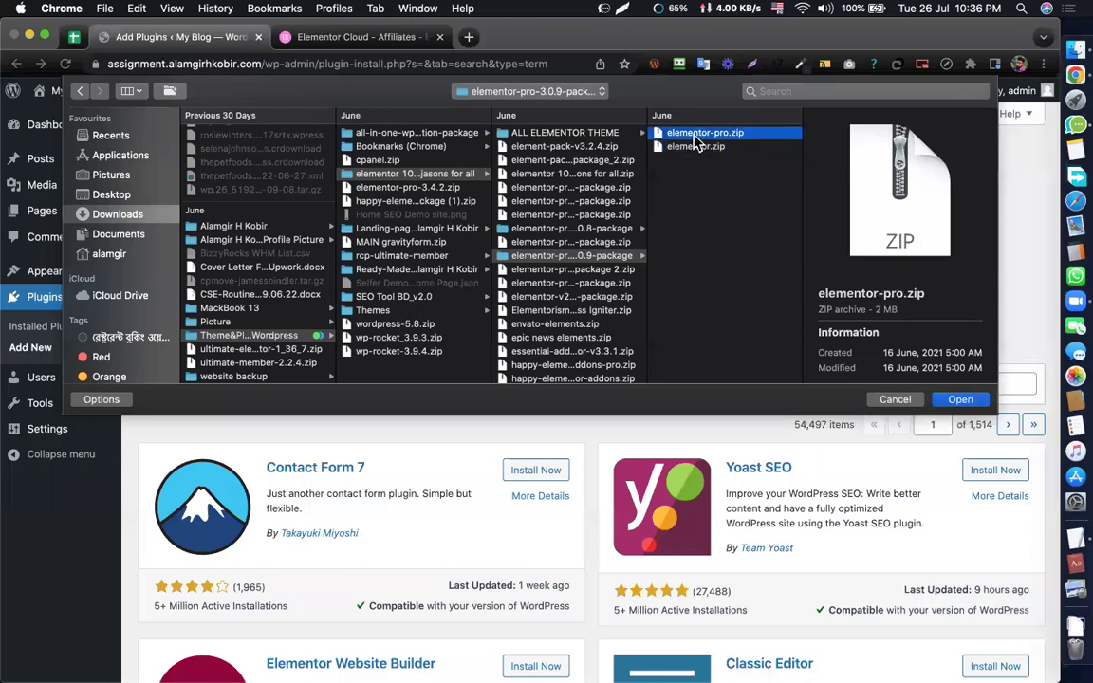
{"action": "left_click", "coordinate": [696, 147]}
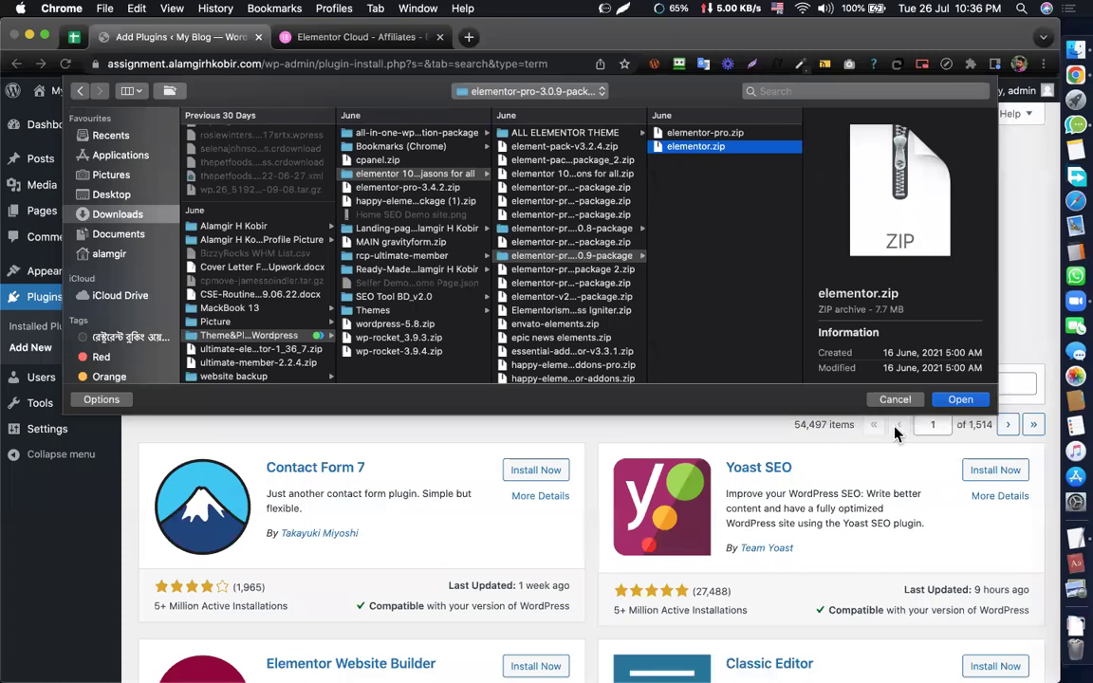
{"action": "left_click", "coordinate": [958, 403]}
- Install and activate Elementor, reaching the Welcome to Elementor page
{"action": "left_click", "coordinate": [711, 273]}
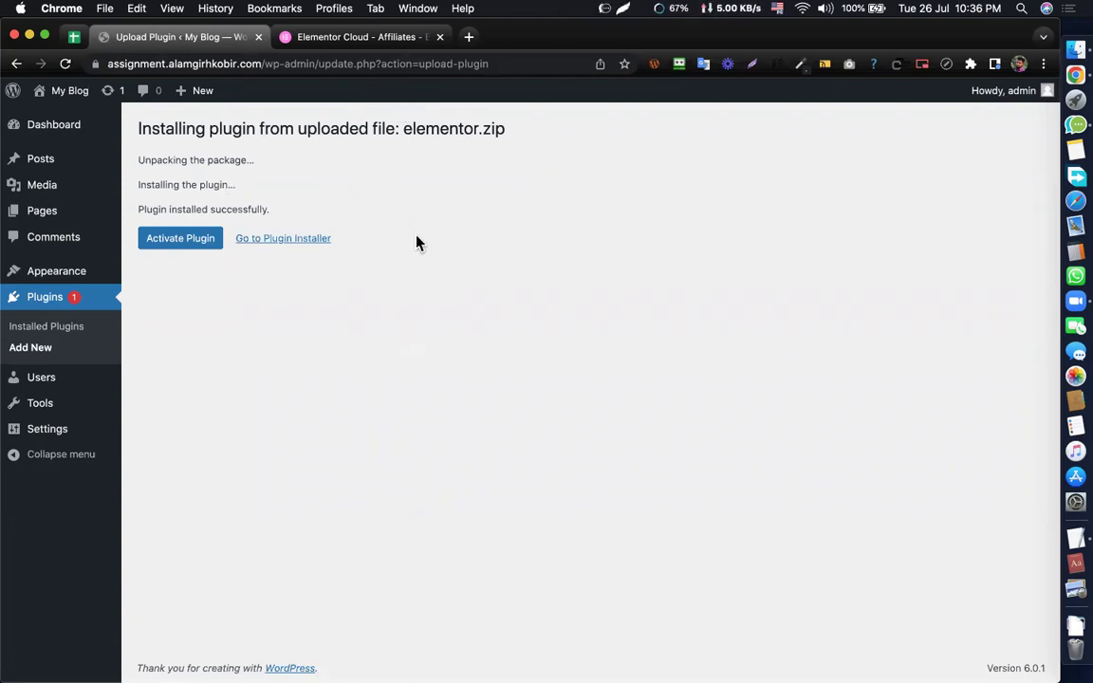
{"action": "left_click", "coordinate": [220, 242]}
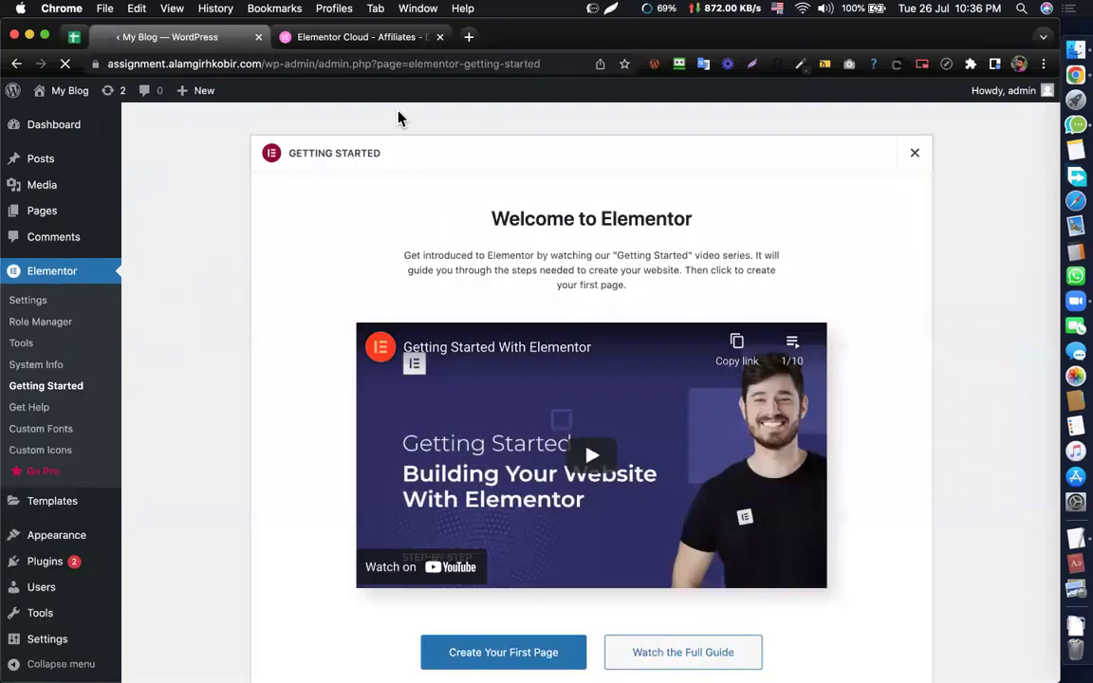
{"action": "scroll", "coordinate": [320, 286], "scroll_direction": "down", "scroll_amount": 2}
{"action": "scroll", "coordinate": [320, 286], "scroll_direction": "up", "scroll_amount": 2}
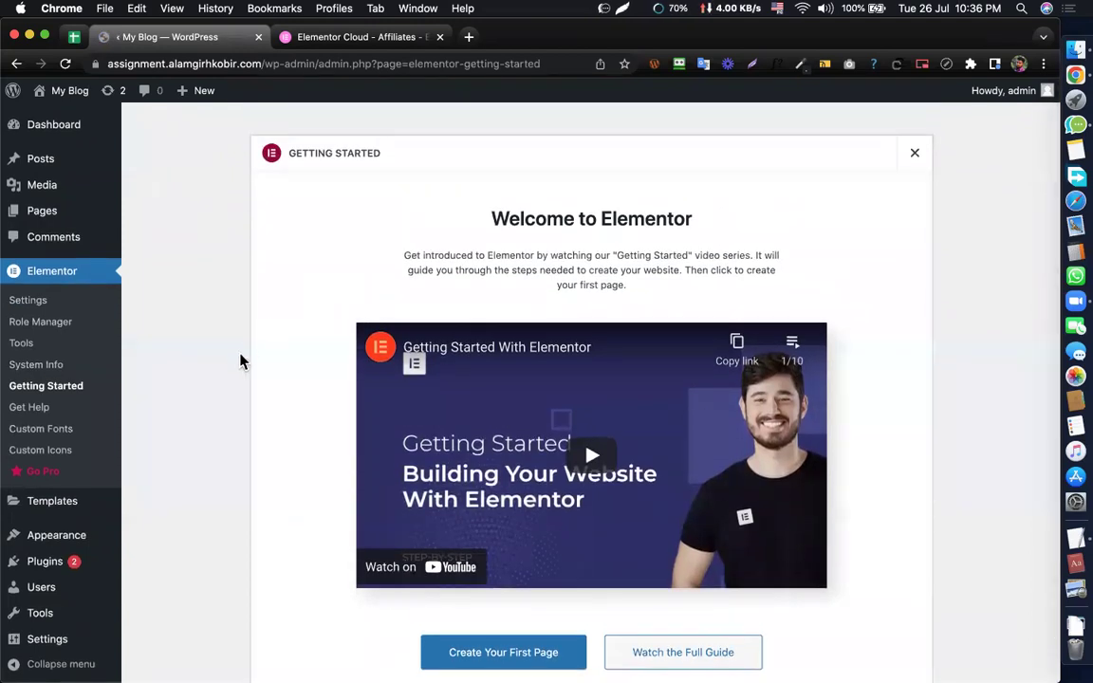
{"action": "scroll", "coordinate": [181, 494], "scroll_direction": "down", "scroll_amount": 2}
- Upload elementor-pro.zip as a new plugin, install it and activate Elementor Pro
{"action": "mouse_move", "coordinate": [57, 565]}
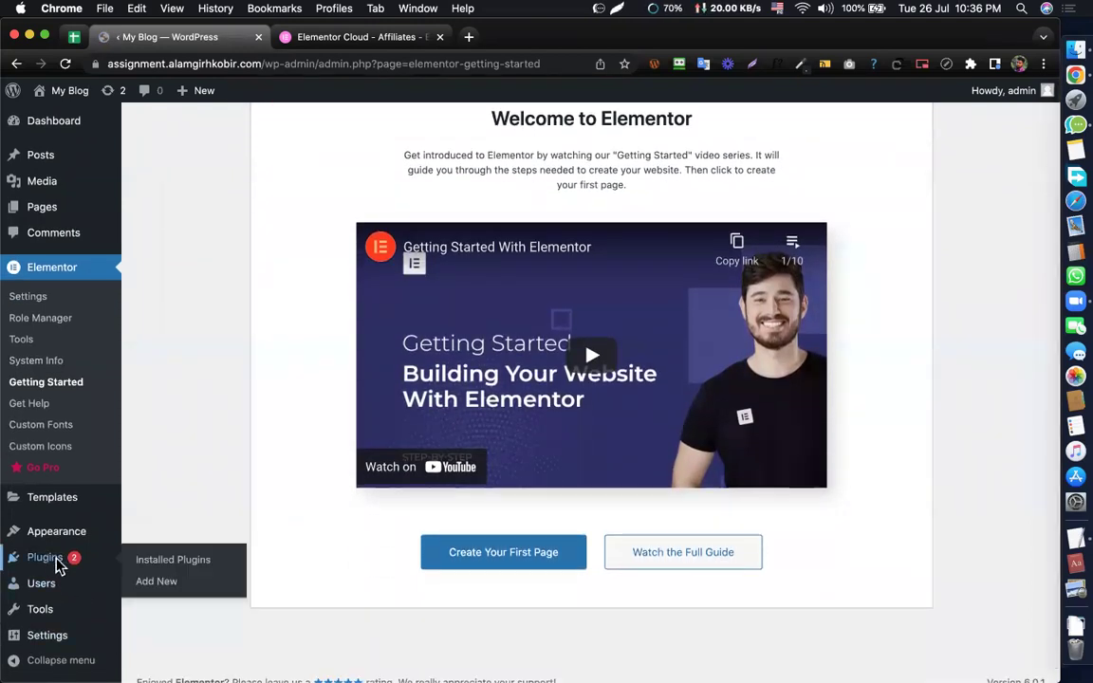
{"action": "left_click", "coordinate": [152, 583]}
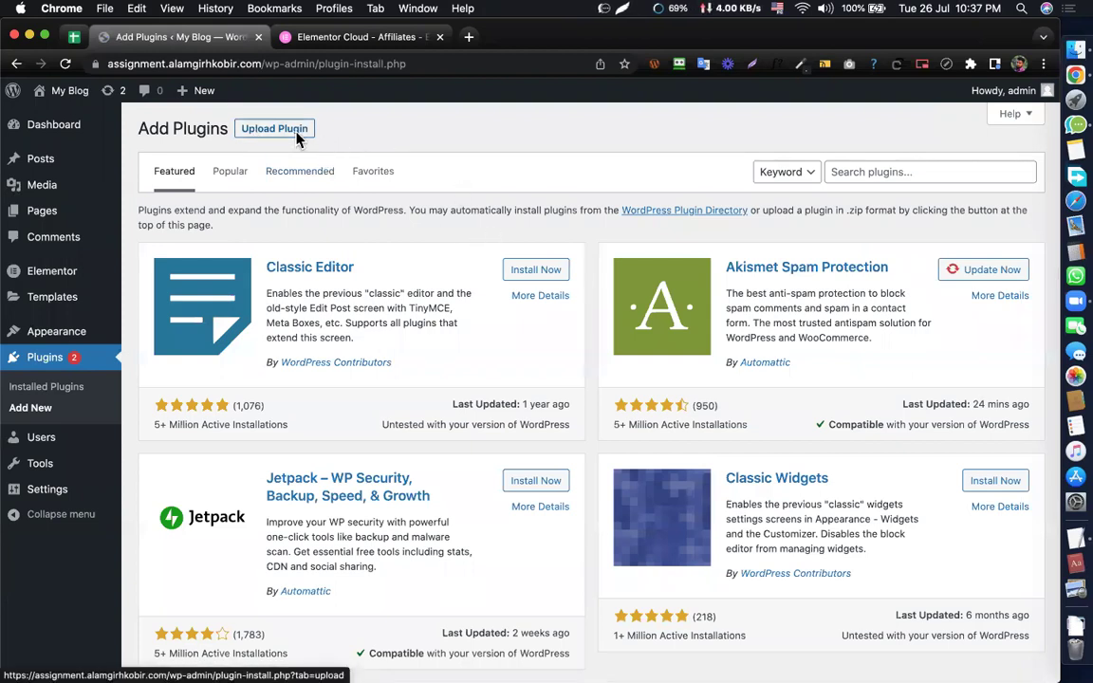
{"action": "left_click", "coordinate": [297, 134]}
{"action": "left_click", "coordinate": [500, 272]}
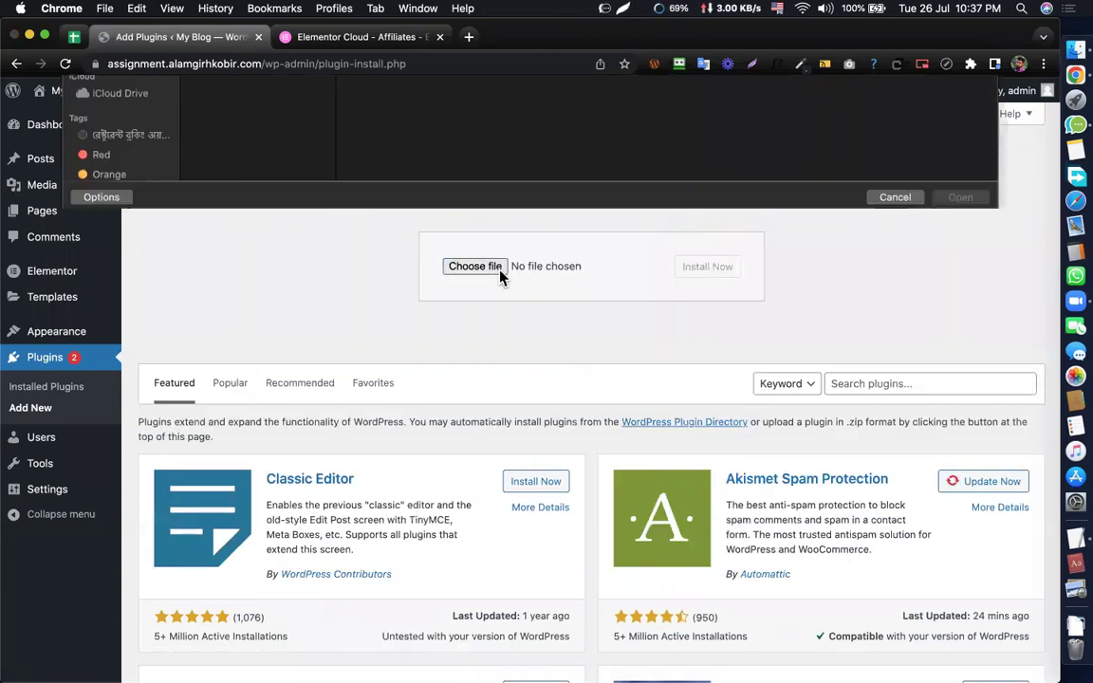
{"action": "double_click", "coordinate": [229, 136]}
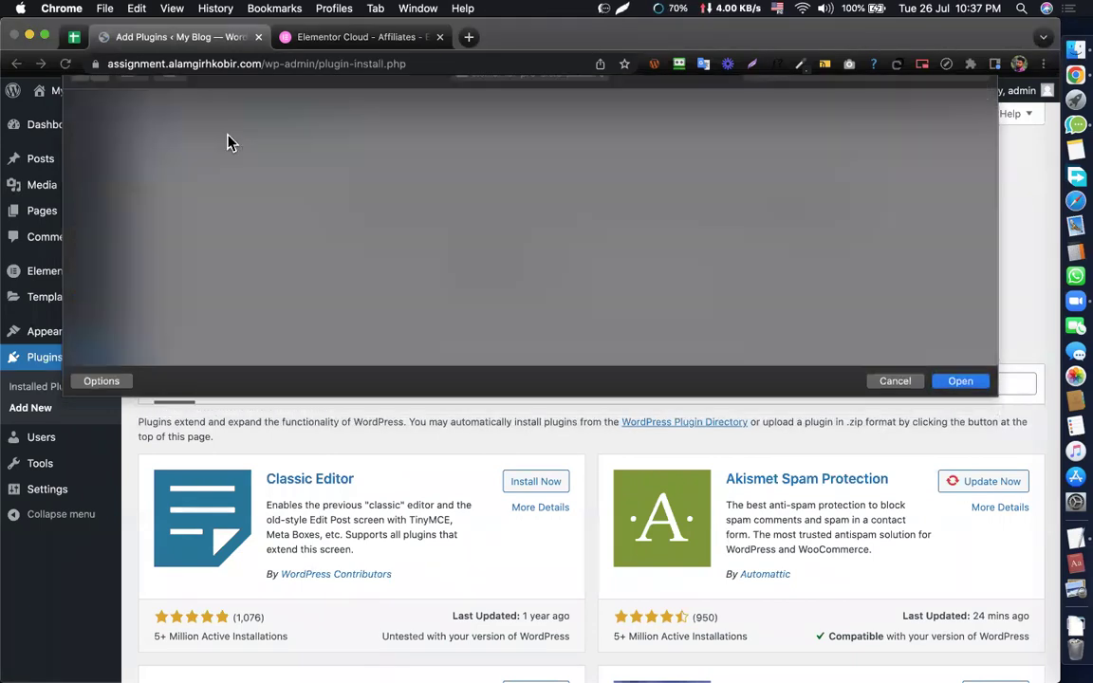
{"action": "left_click", "coordinate": [710, 271]}
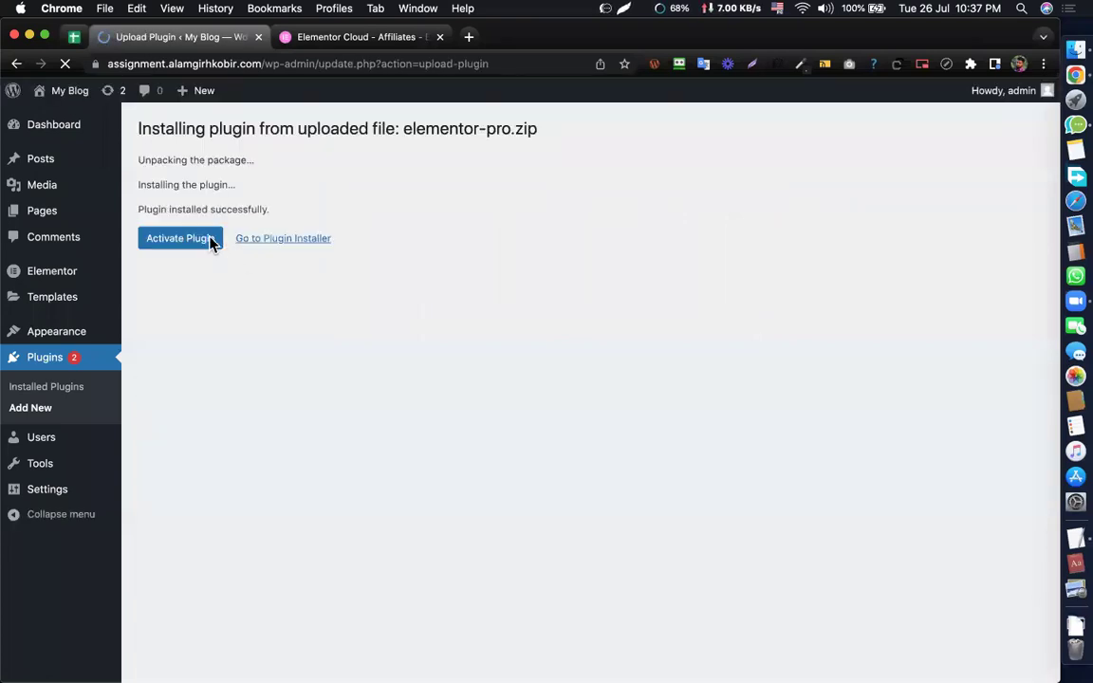
{"action": "left_click", "coordinate": [181, 239]}
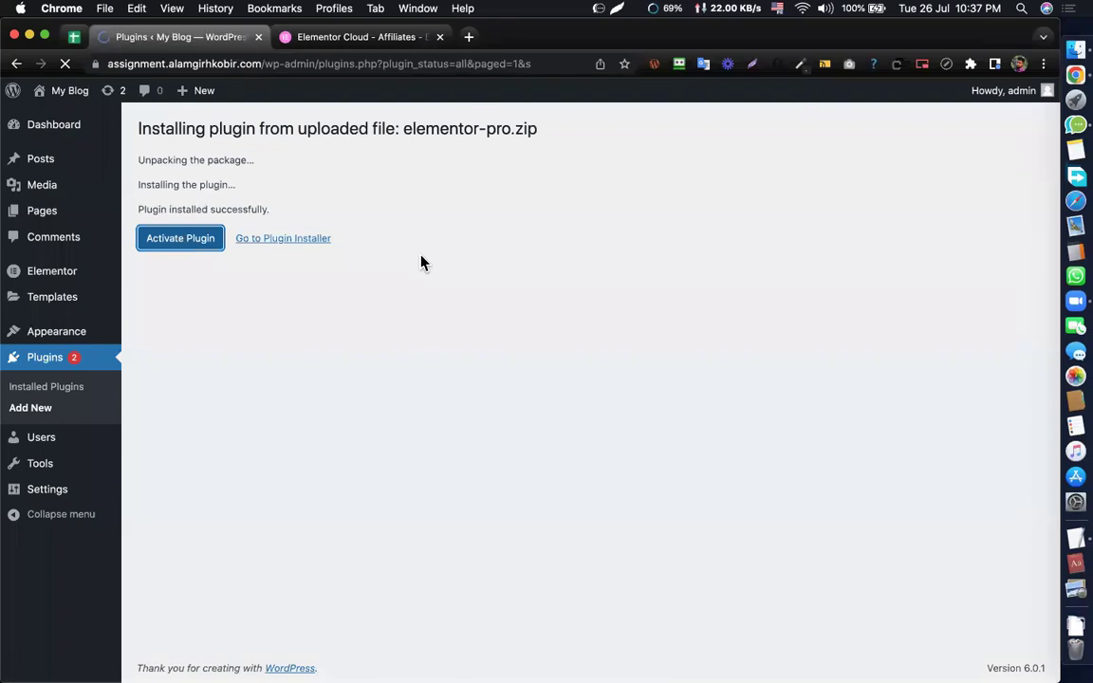
- Verify in Installed Plugins that Elementor and Elementor Pro are active, then return to Add New
{"action": "scroll", "coordinate": [422, 262], "scroll_direction": "down", "scroll_amount": 5}
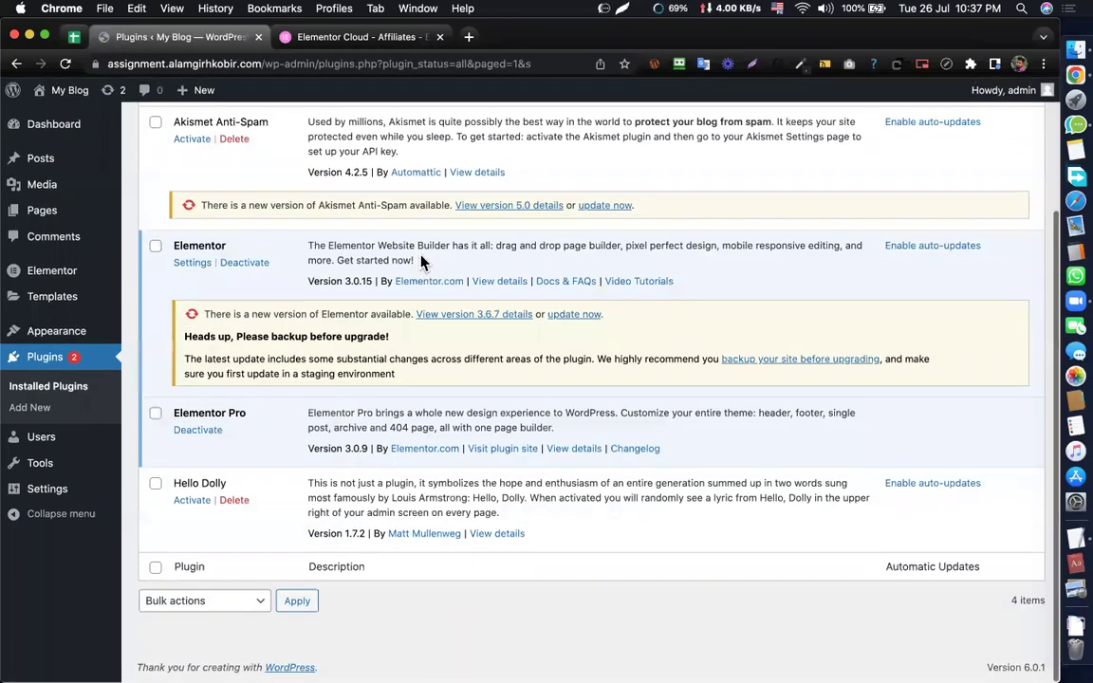
{"action": "scroll", "coordinate": [422, 262], "scroll_direction": "up", "scroll_amount": 3}
{"action": "scroll", "coordinate": [422, 262], "scroll_direction": "down", "scroll_amount": 2}
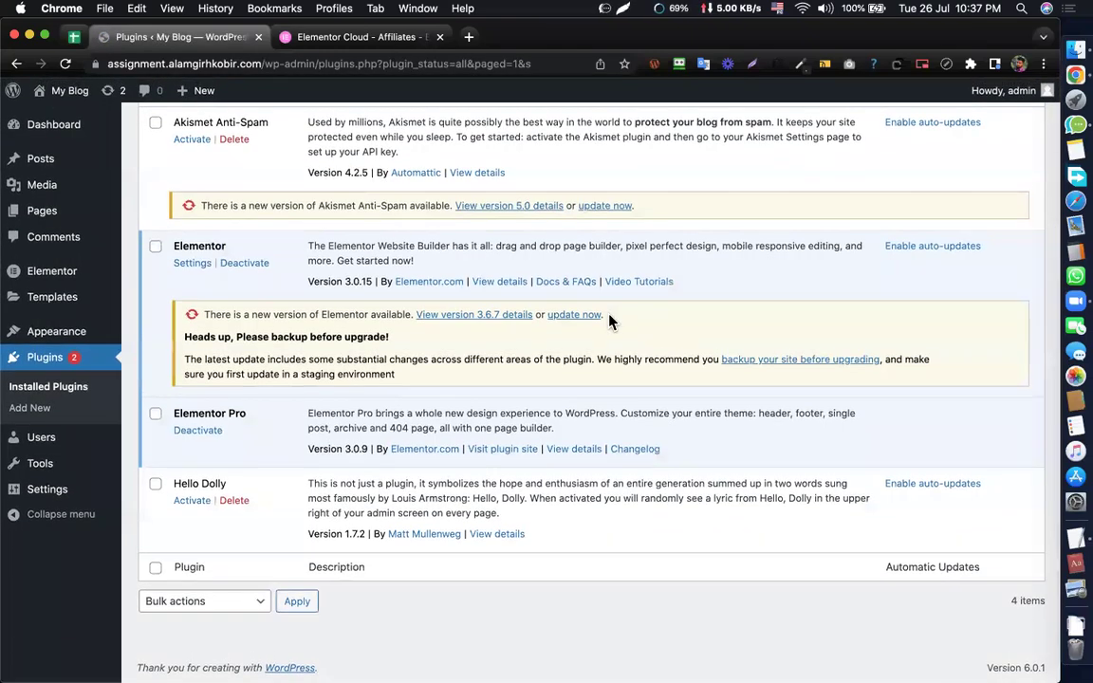
{"action": "double_click", "coordinate": [175, 246]}
{"action": "left_click", "coordinate": [251, 254]}
{"action": "left_click_drag", "start_coordinate": [216, 408], "coordinate": [237, 414]}
{"action": "left_click", "coordinate": [237, 415]}
{"action": "left_click_drag", "start_coordinate": [243, 408], "coordinate": [175, 409]}
{"action": "left_click", "coordinate": [172, 390]}
{"action": "scroll", "coordinate": [543, 298], "scroll_direction": "up", "scroll_amount": 3}
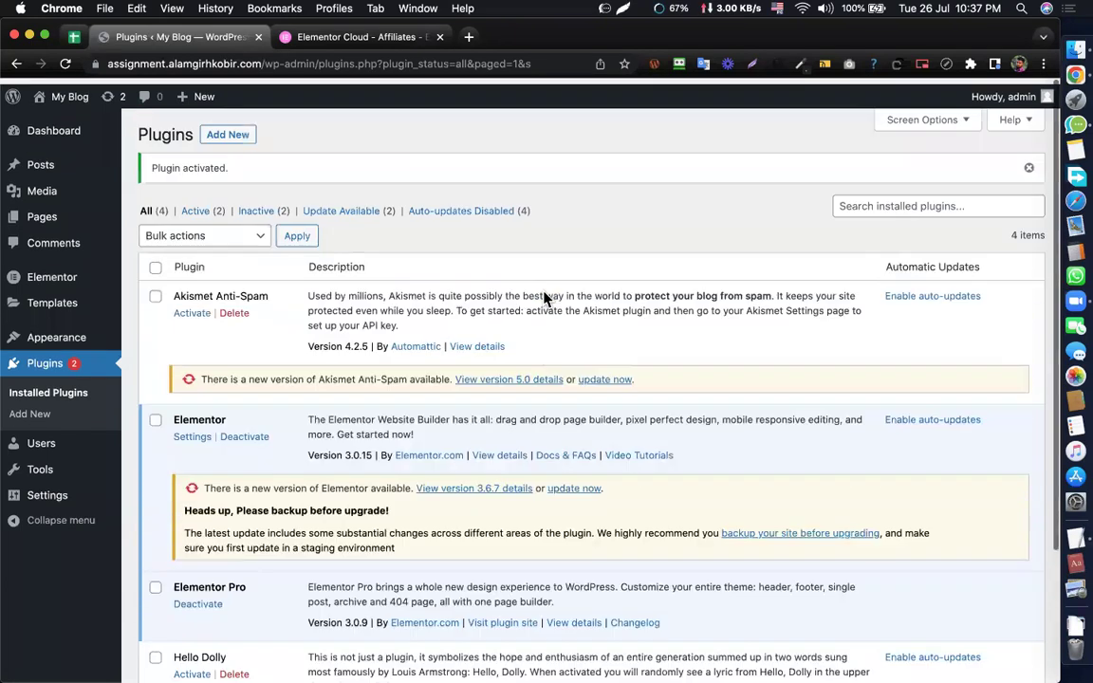
{"action": "left_click", "coordinate": [225, 128]}
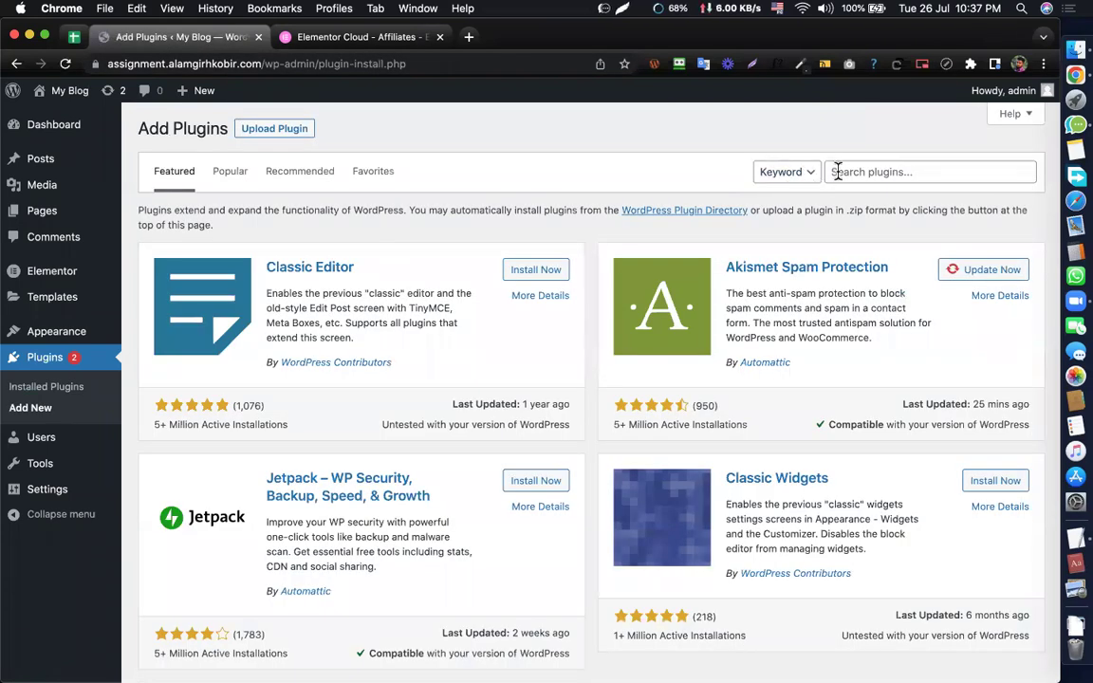
- Search for 'easy update', install and activate Easy Updates Manager, and open its Updates options
{"action": "left_click", "coordinate": [835, 171]}
{"action": "type", "text": "easy update"}
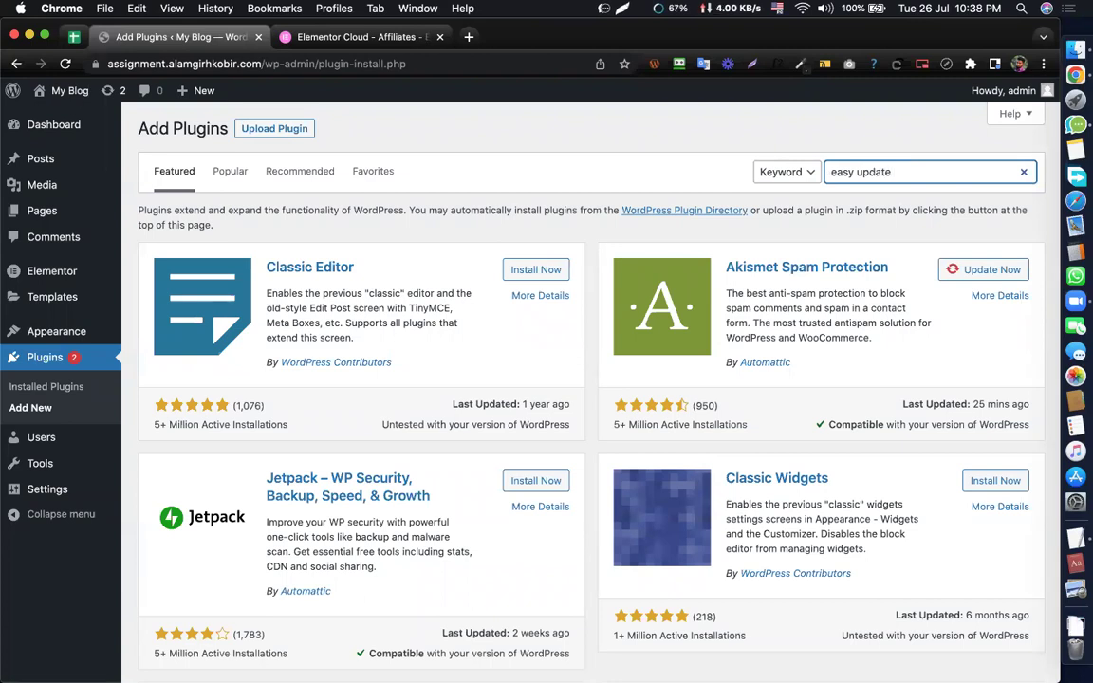
{"action": "key", "text": "Return"}
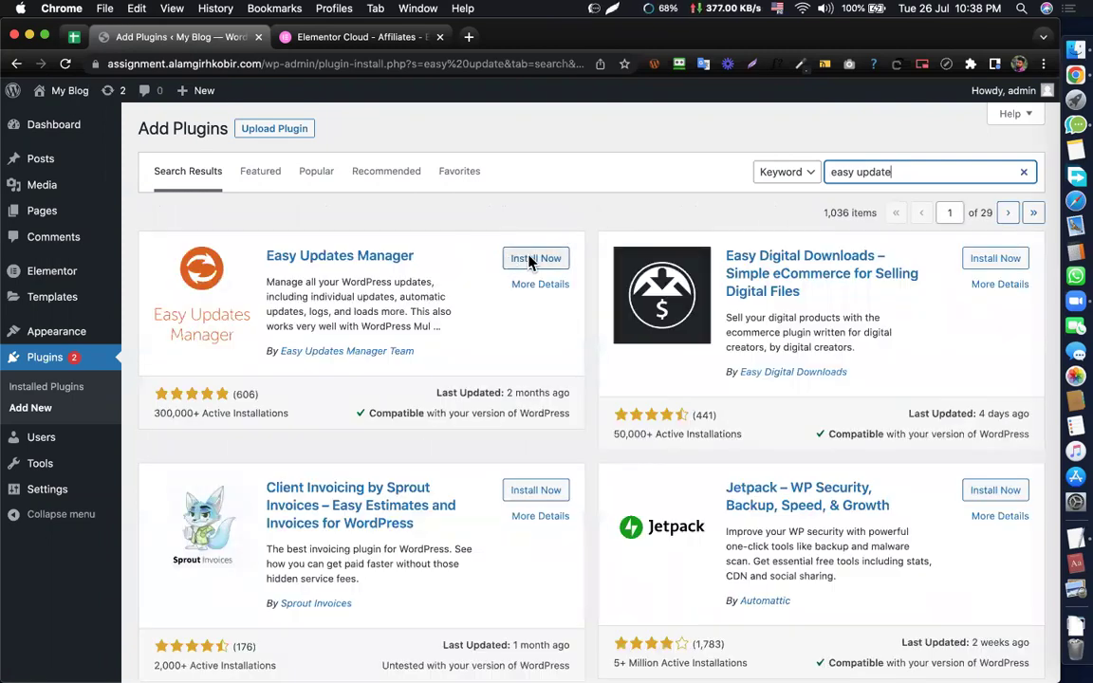
{"action": "left_click", "coordinate": [518, 260]}
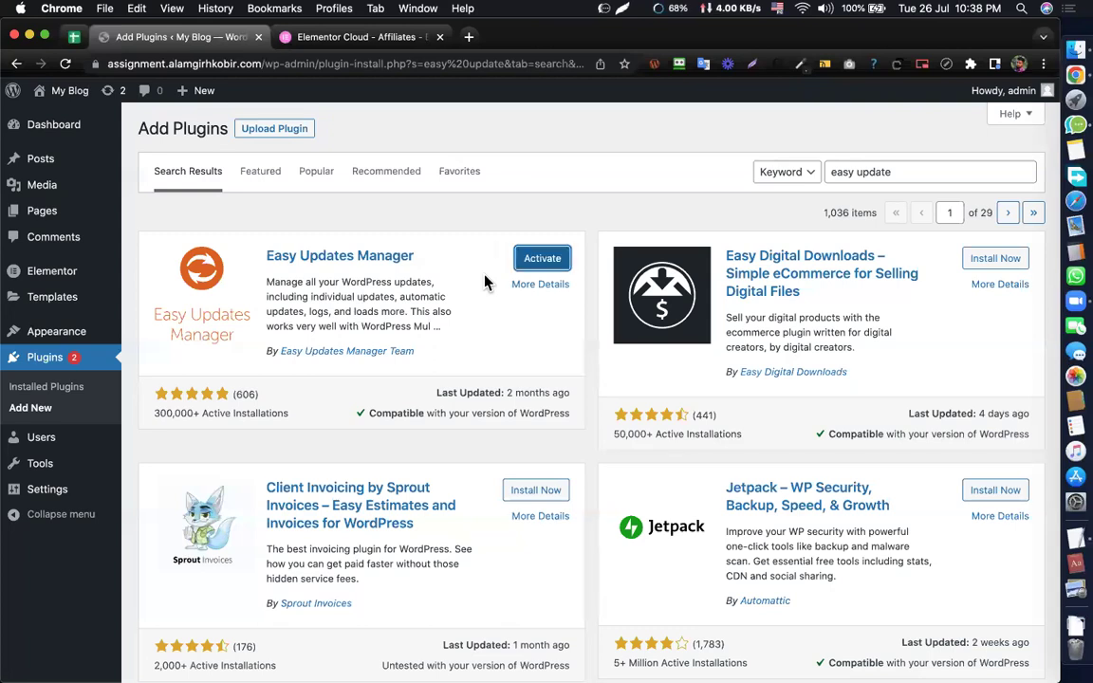
{"action": "left_click", "coordinate": [537, 271]}
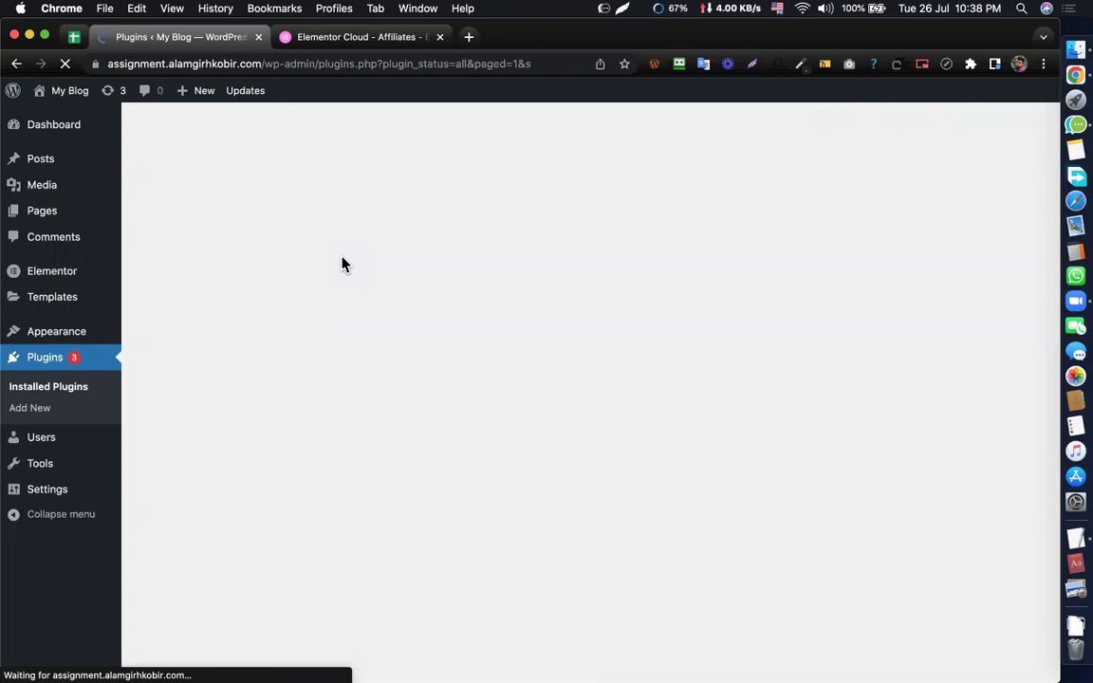
{"action": "mouse_move", "coordinate": [40, 129]}
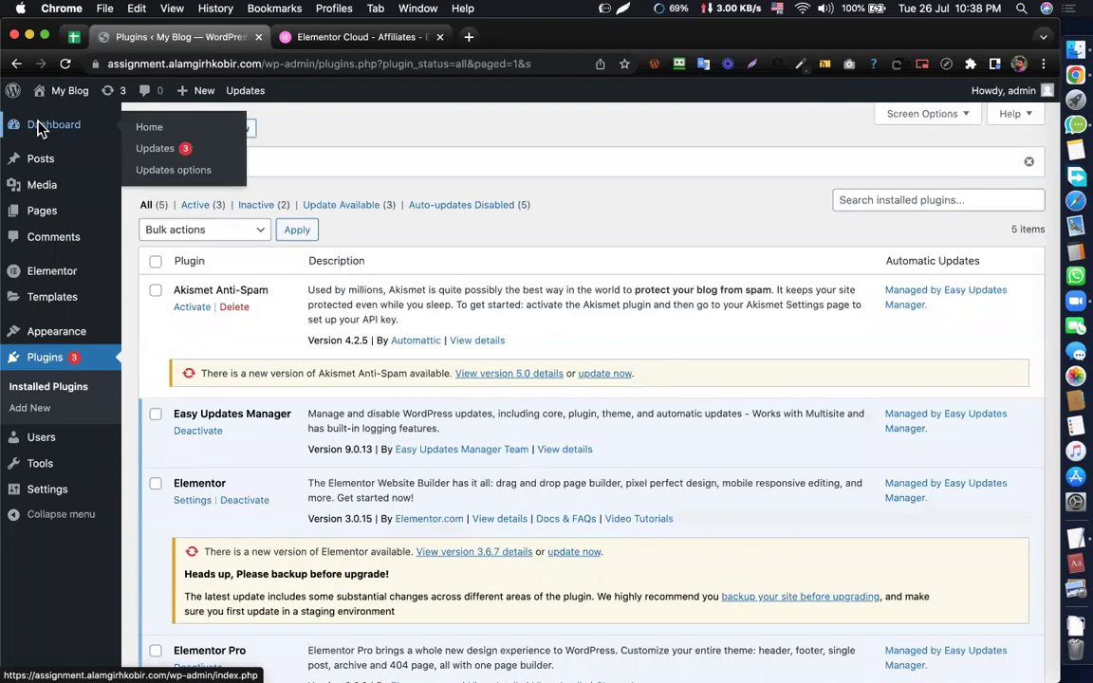
{"action": "left_click", "coordinate": [168, 180]}
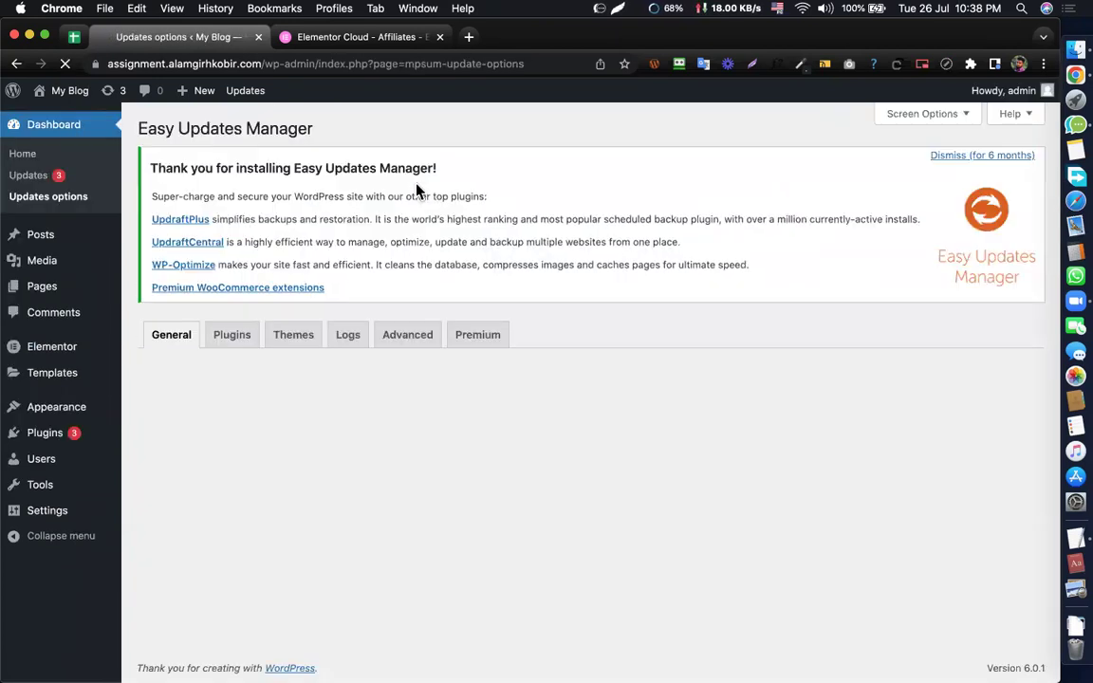
- Set Elementor and Elementor Pro to Blocked on the Plugins tab of Updates options
{"action": "scroll", "coordinate": [393, 218], "scroll_direction": "down", "scroll_amount": 5}
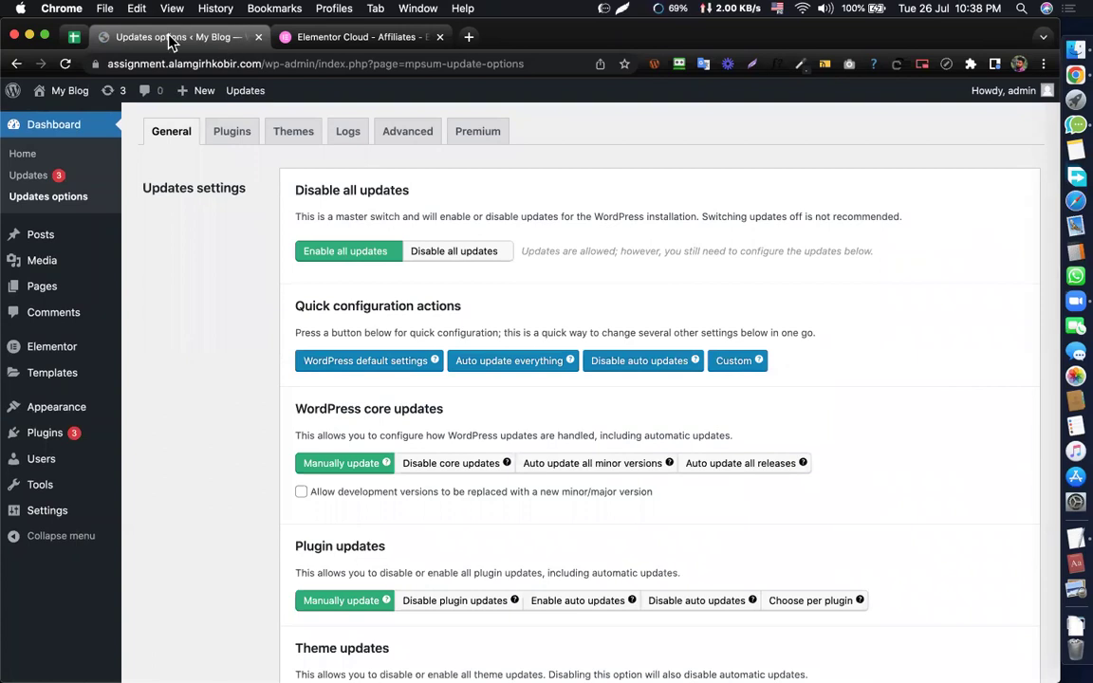
{"action": "left_click", "coordinate": [231, 132]}
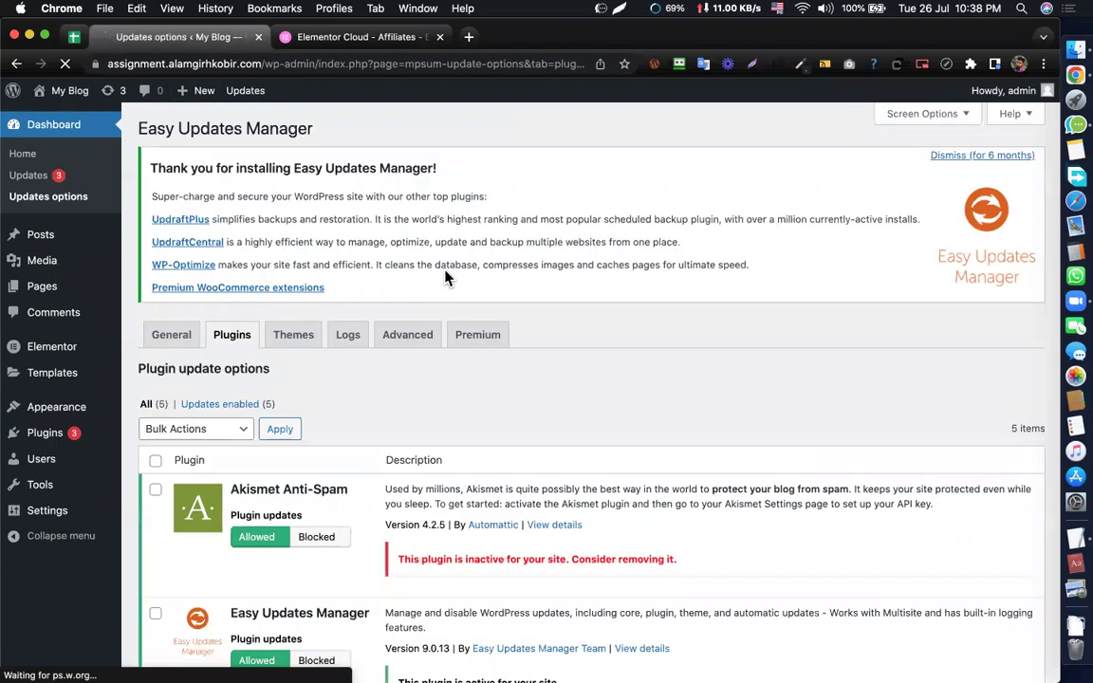
{"action": "scroll", "coordinate": [446, 275], "scroll_direction": "down", "scroll_amount": 10}
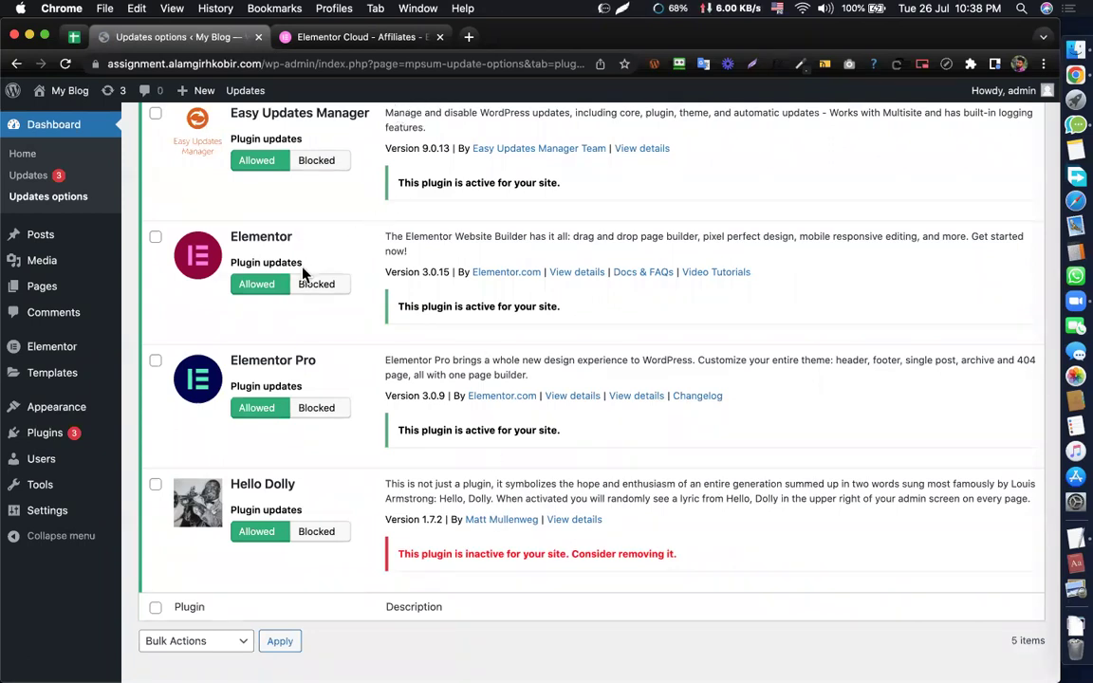
{"action": "left_click", "coordinate": [316, 285]}
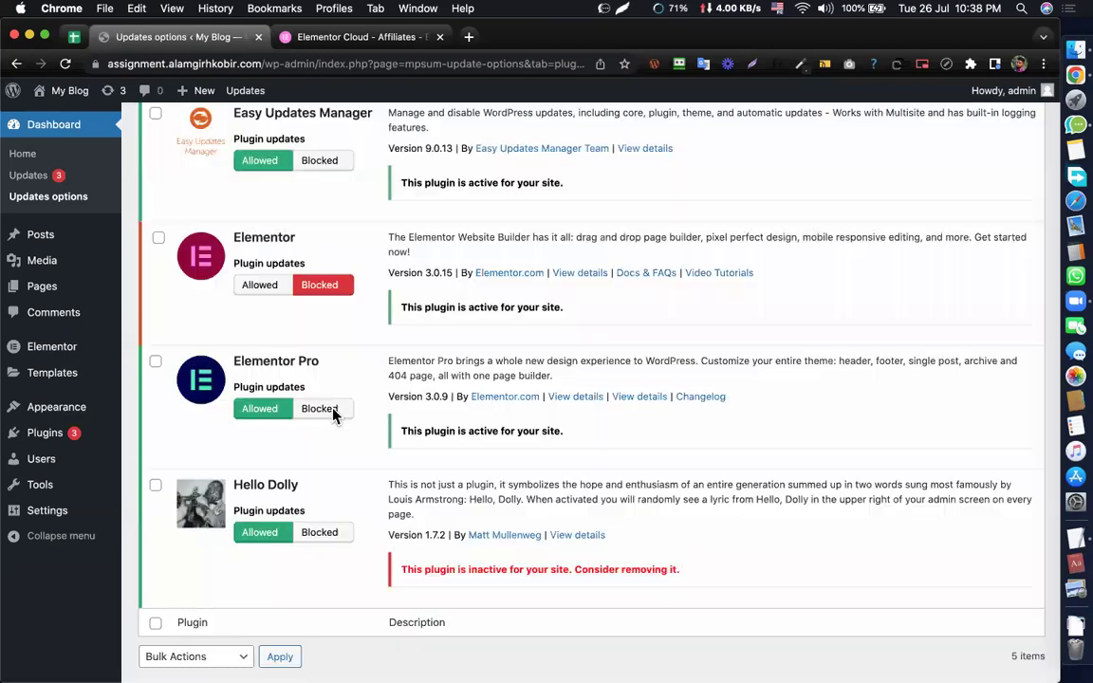
{"action": "left_click", "coordinate": [332, 410]}
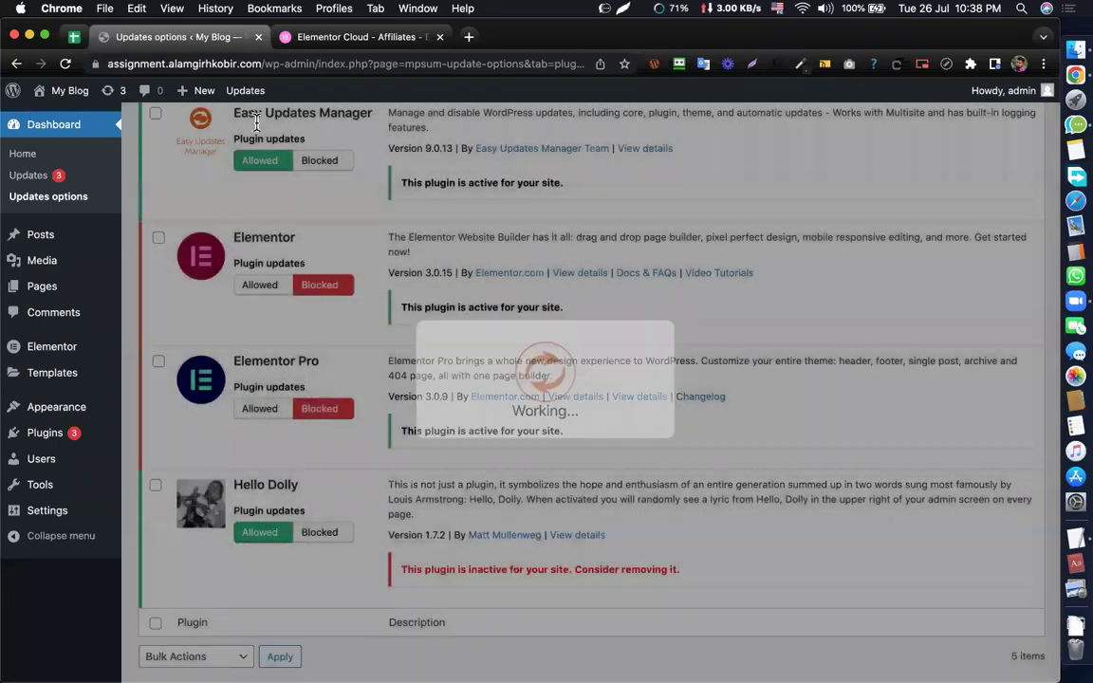
{"action": "scroll", "coordinate": [151, 349], "scroll_direction": "up", "scroll_amount": 5}
{"action": "scroll", "coordinate": [442, 202], "scroll_direction": "down", "scroll_amount": 5}
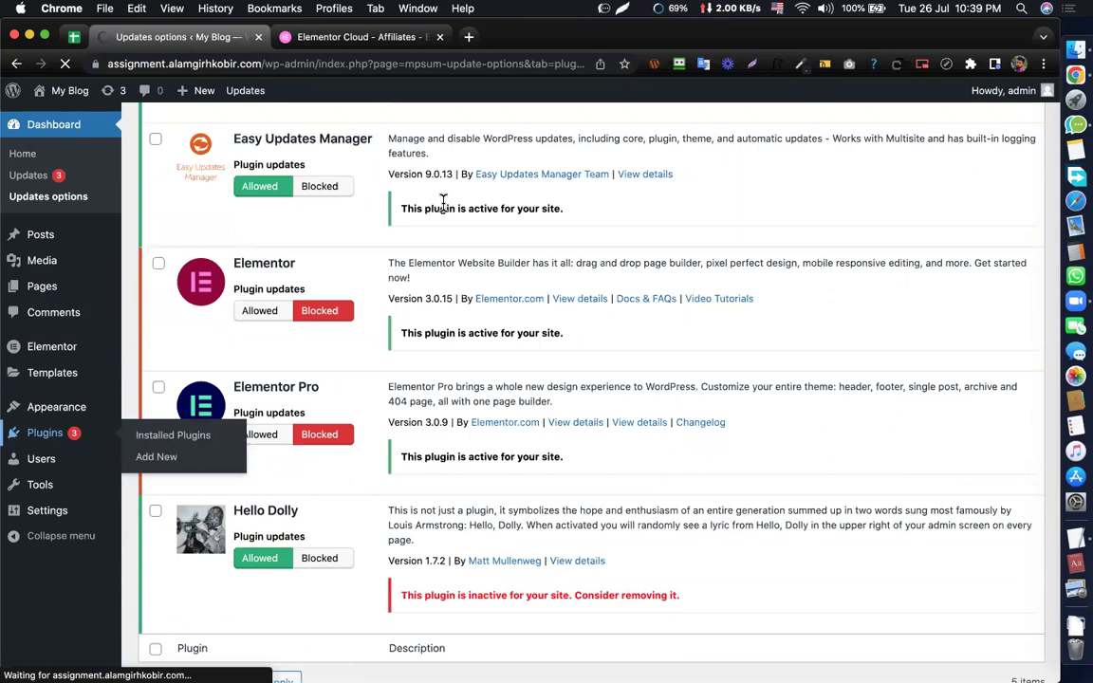
{"action": "scroll", "coordinate": [380, 329], "scroll_direction": "down", "scroll_amount": 3}
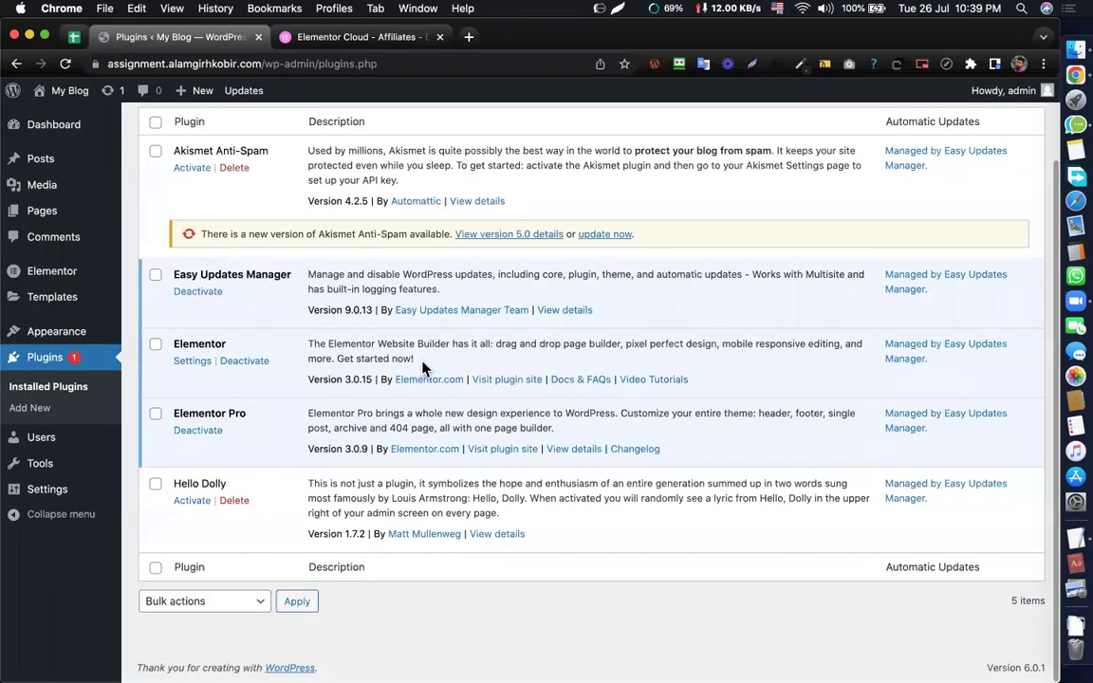
- Delete the Akismet Anti-Spam plugin and confirm the deletion
{"action": "left_click_drag", "start_coordinate": [310, 359], "coordinate": [477, 320]}
{"action": "left_click", "coordinate": [360, 304]}
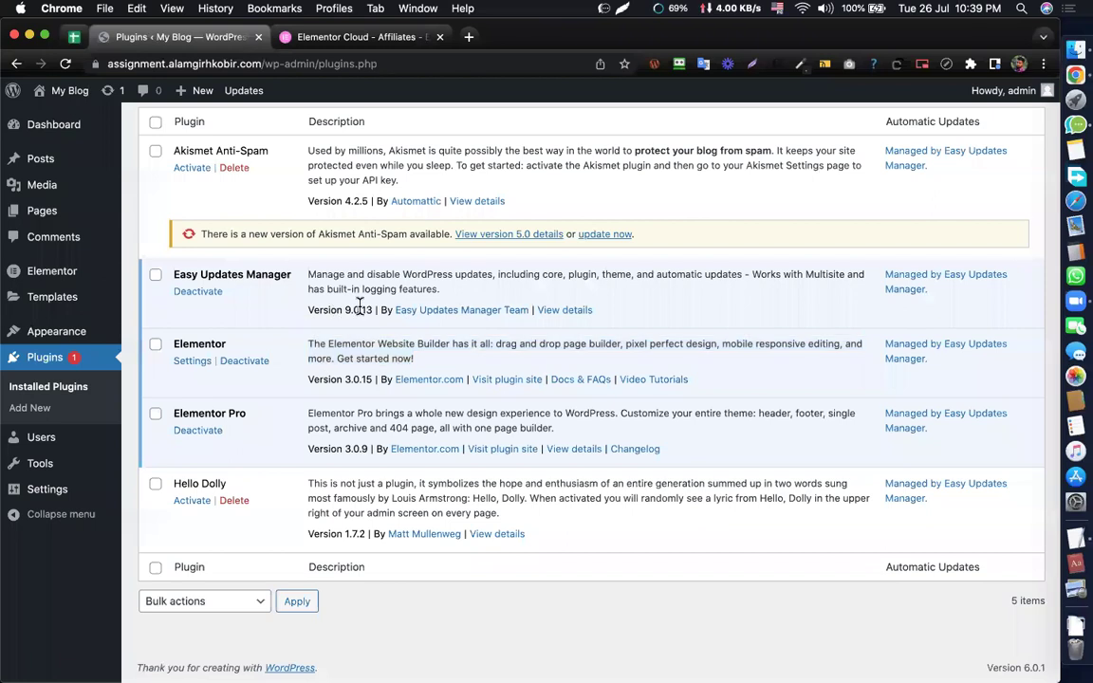
{"action": "scroll", "coordinate": [362, 313], "scroll_direction": "up", "scroll_amount": 3}
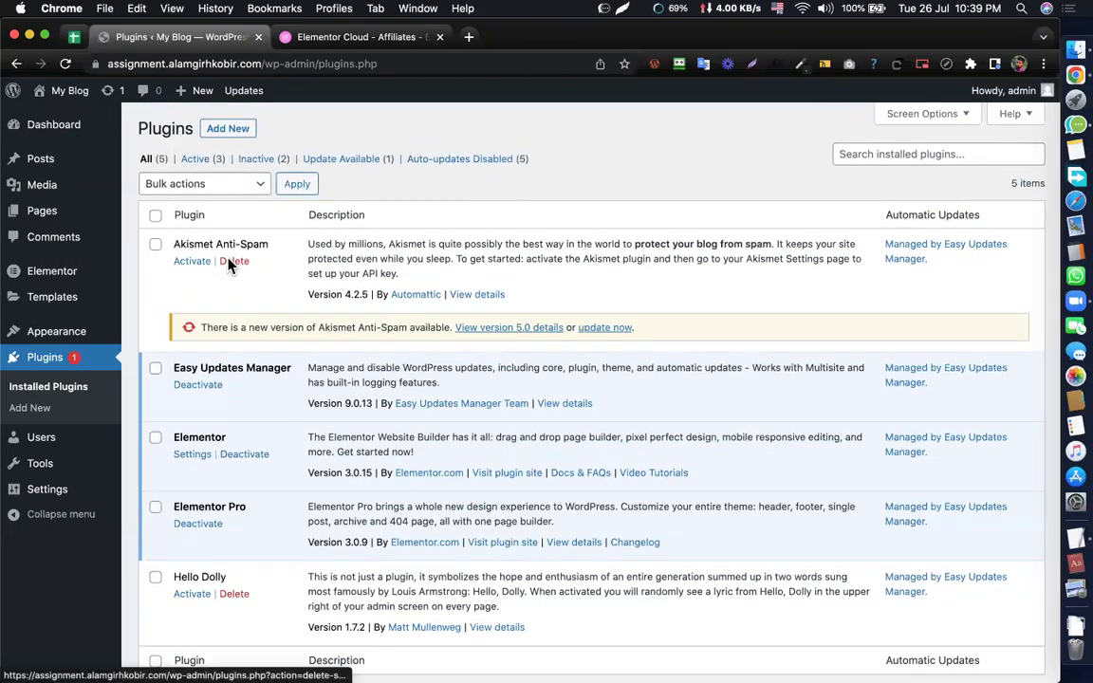
{"action": "left_click", "coordinate": [230, 262]}
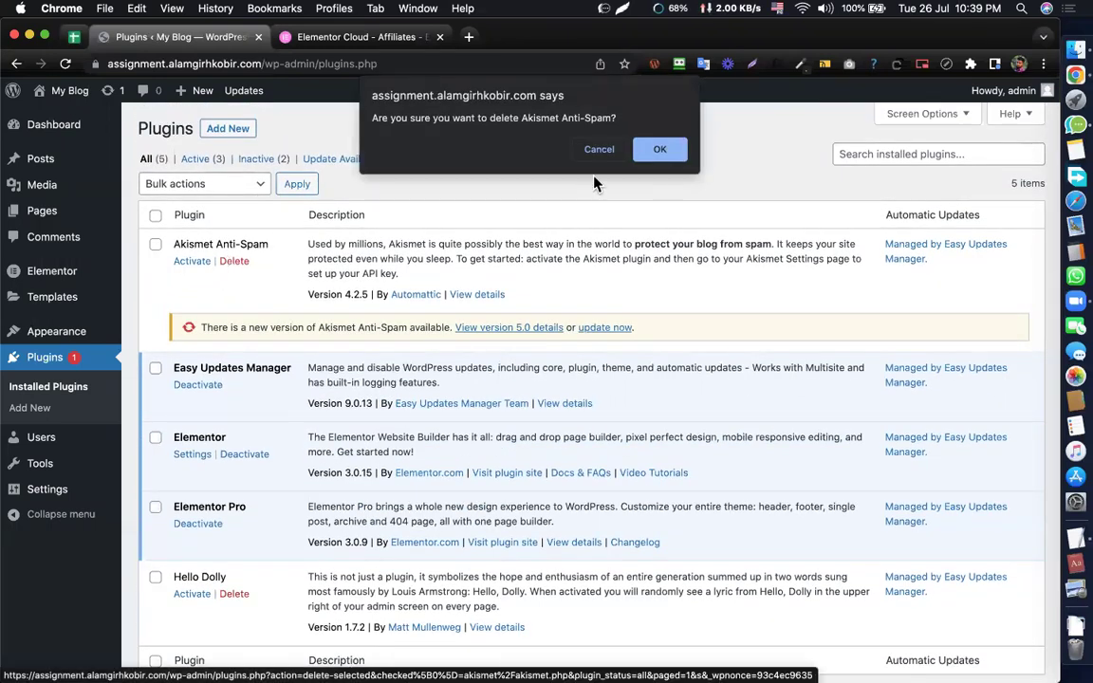
{"action": "left_click", "coordinate": [657, 143]}
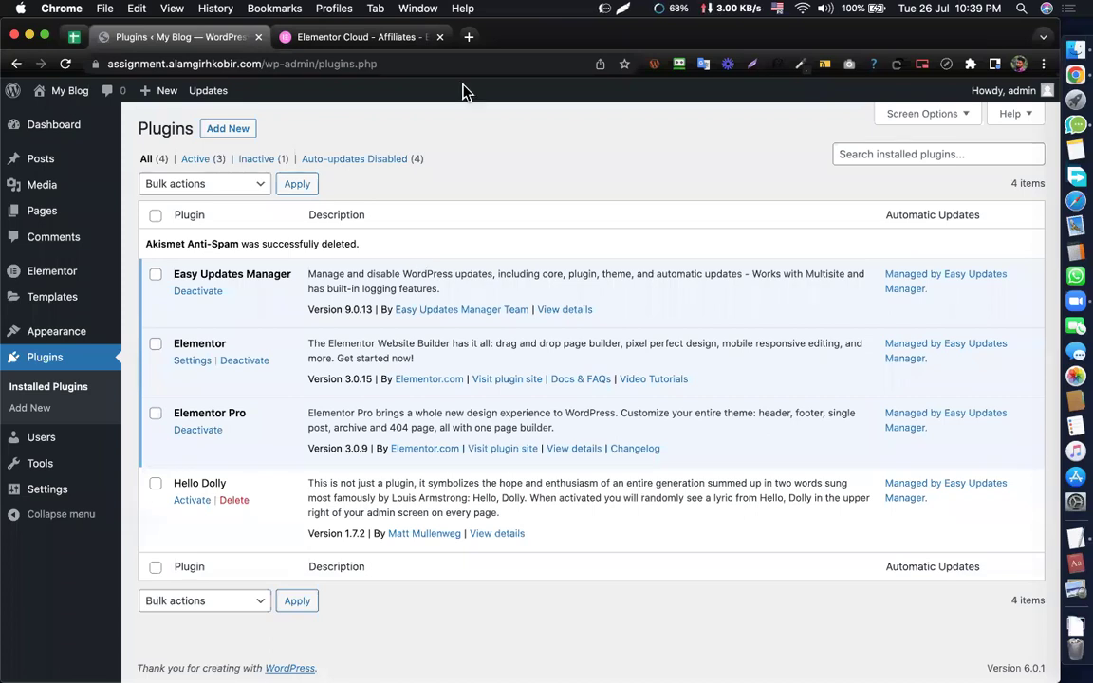
- Read through the Elementor Cloud Website offer and FAQ, then go back to the Plugins tab
{"action": "left_click", "coordinate": [383, 42]}
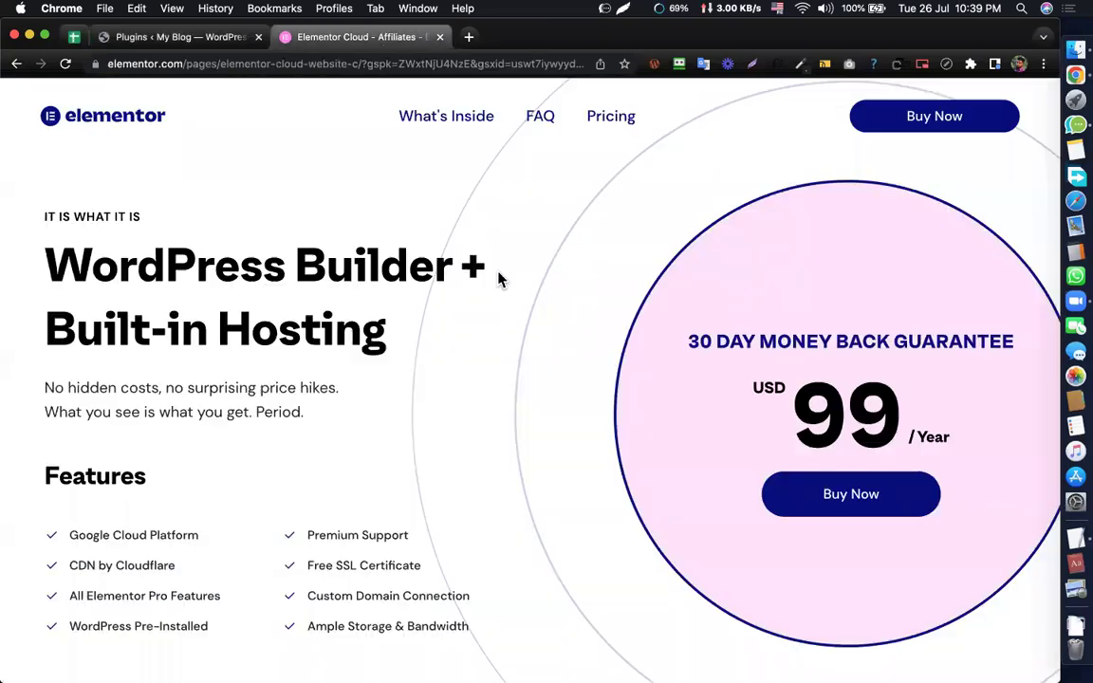
{"action": "scroll", "coordinate": [499, 275], "scroll_direction": "down", "scroll_amount": 15}
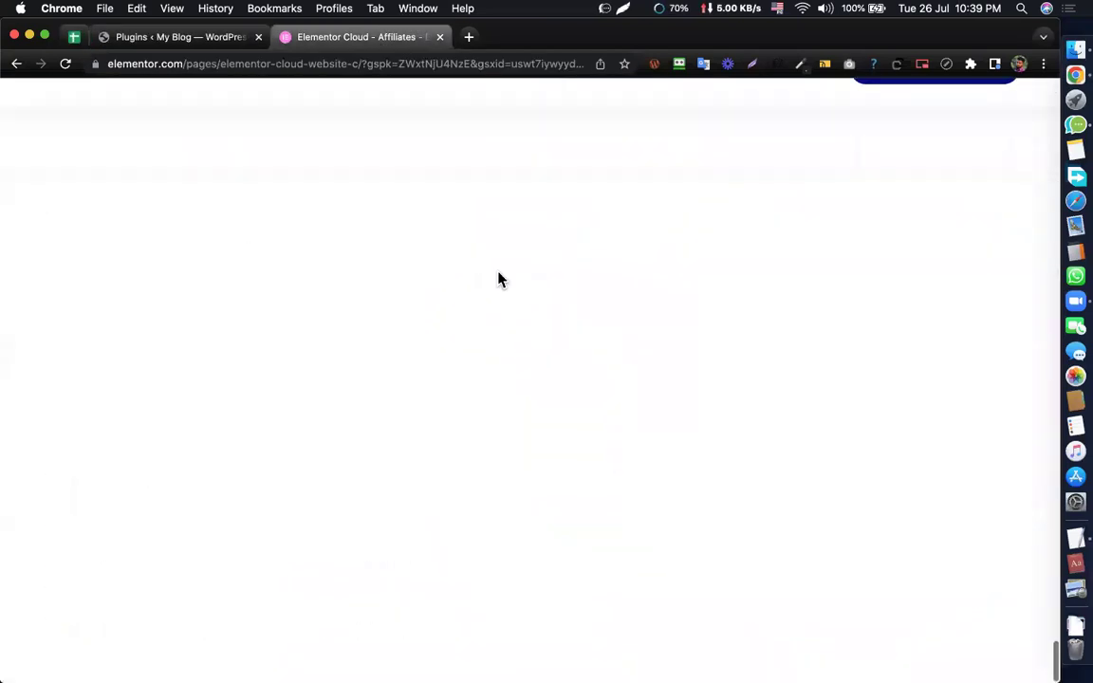
{"action": "scroll", "coordinate": [501, 279], "scroll_direction": "up", "scroll_amount": 5}
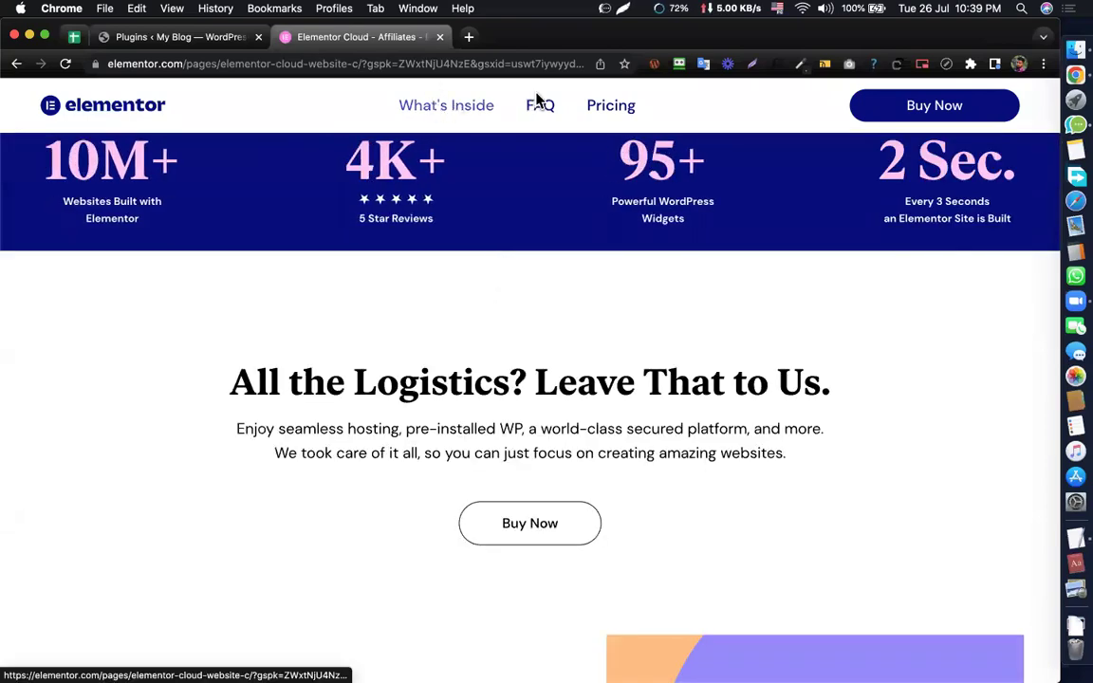
{"action": "scroll", "coordinate": [539, 104], "scroll_direction": "down", "scroll_amount": 10}
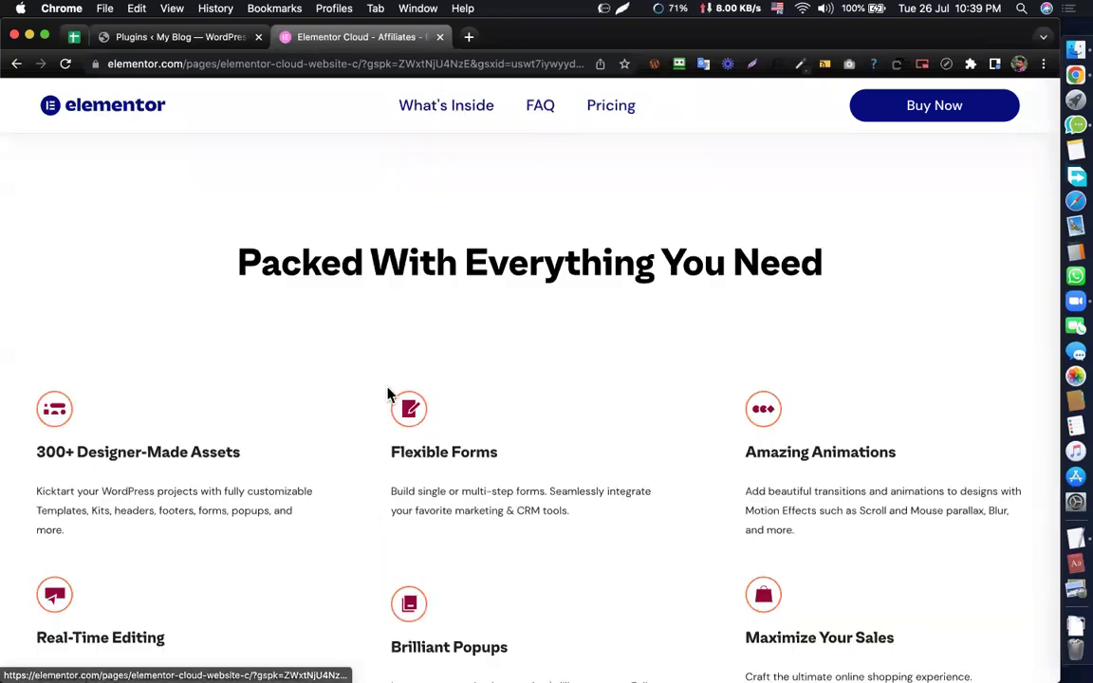
{"action": "scroll", "coordinate": [390, 390], "scroll_direction": "down", "scroll_amount": 6}
{"action": "scroll", "coordinate": [435, 478], "scroll_direction": "down", "scroll_amount": 15}
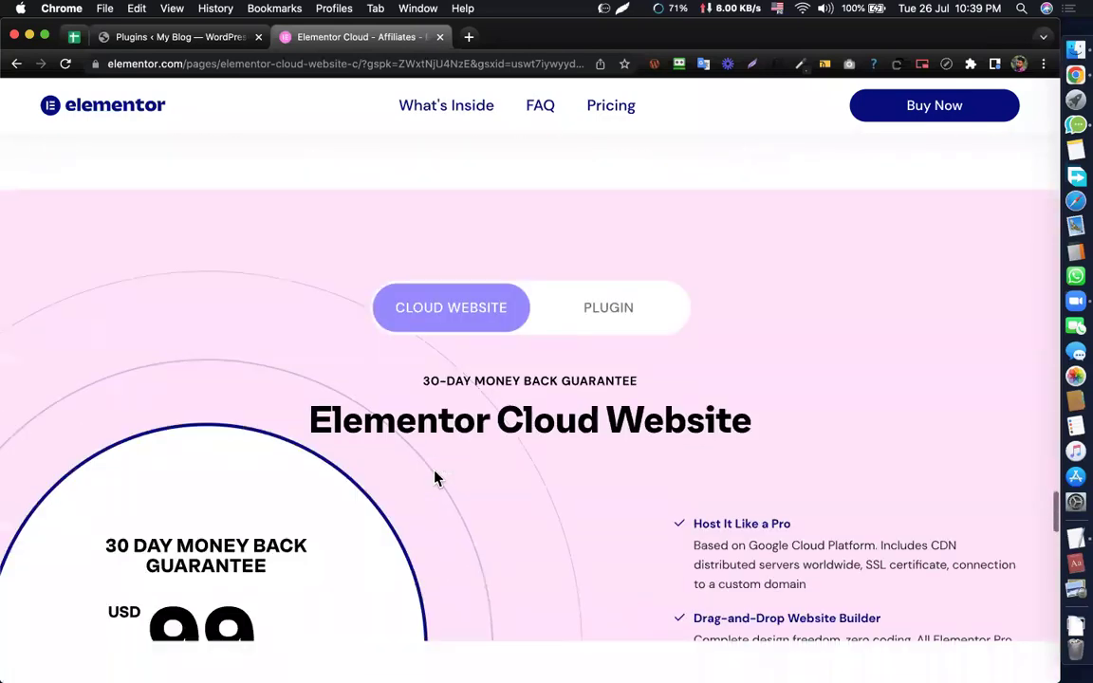
{"action": "scroll", "coordinate": [436, 478], "scroll_direction": "down", "scroll_amount": 5}
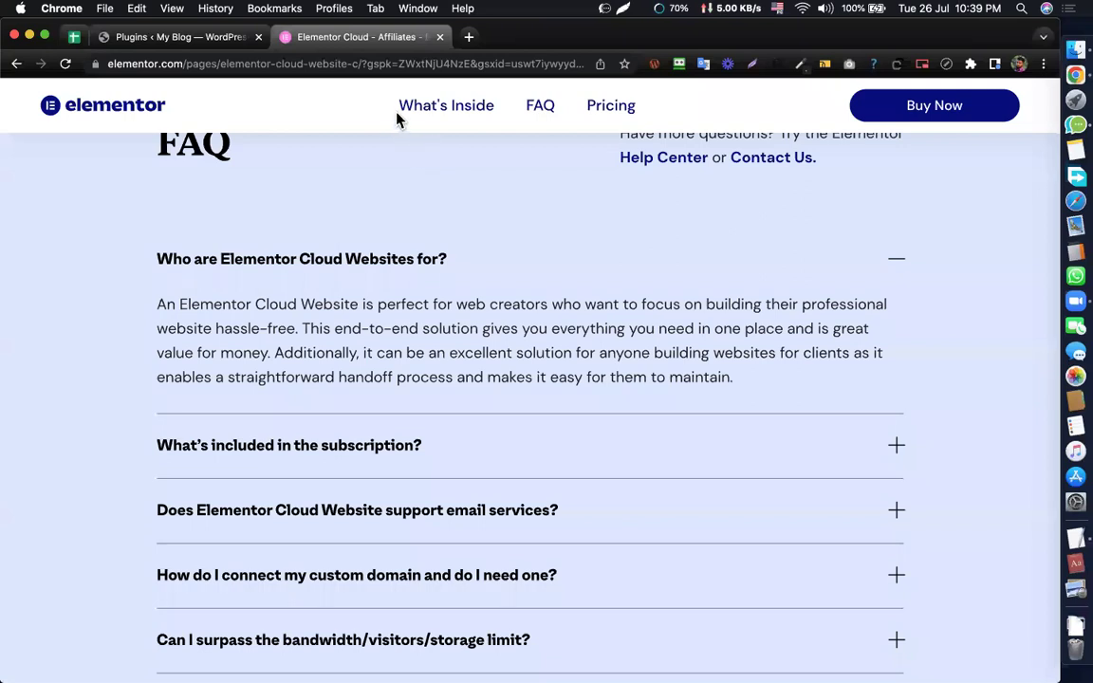
{"action": "scroll", "coordinate": [617, 326], "scroll_direction": "up", "scroll_amount": 1}
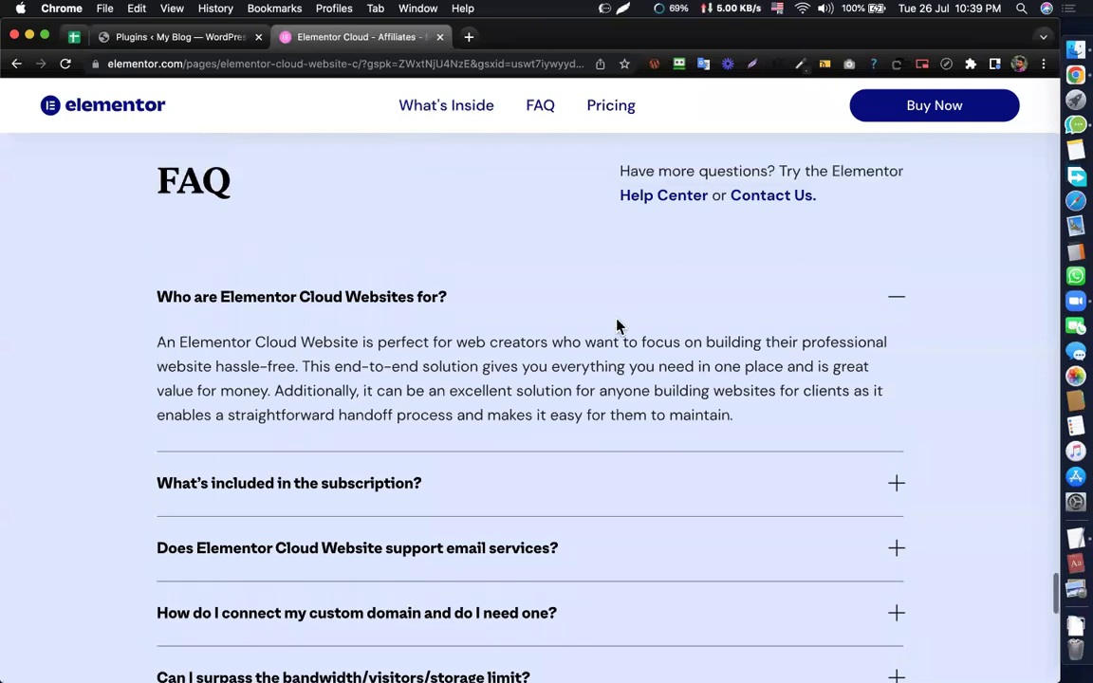
{"action": "scroll", "coordinate": [617, 325], "scroll_direction": "up", "scroll_amount": 15}
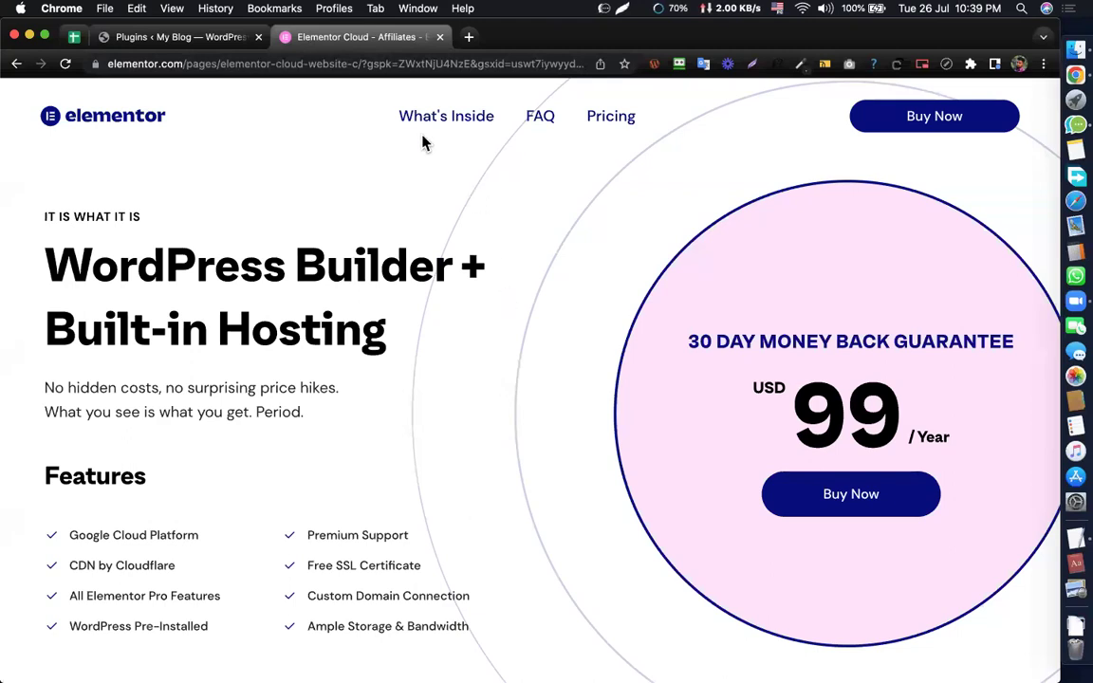
{"action": "left_click", "coordinate": [183, 40]}
- Create a new page from the Pages list
{"action": "mouse_move", "coordinate": [48, 211]}
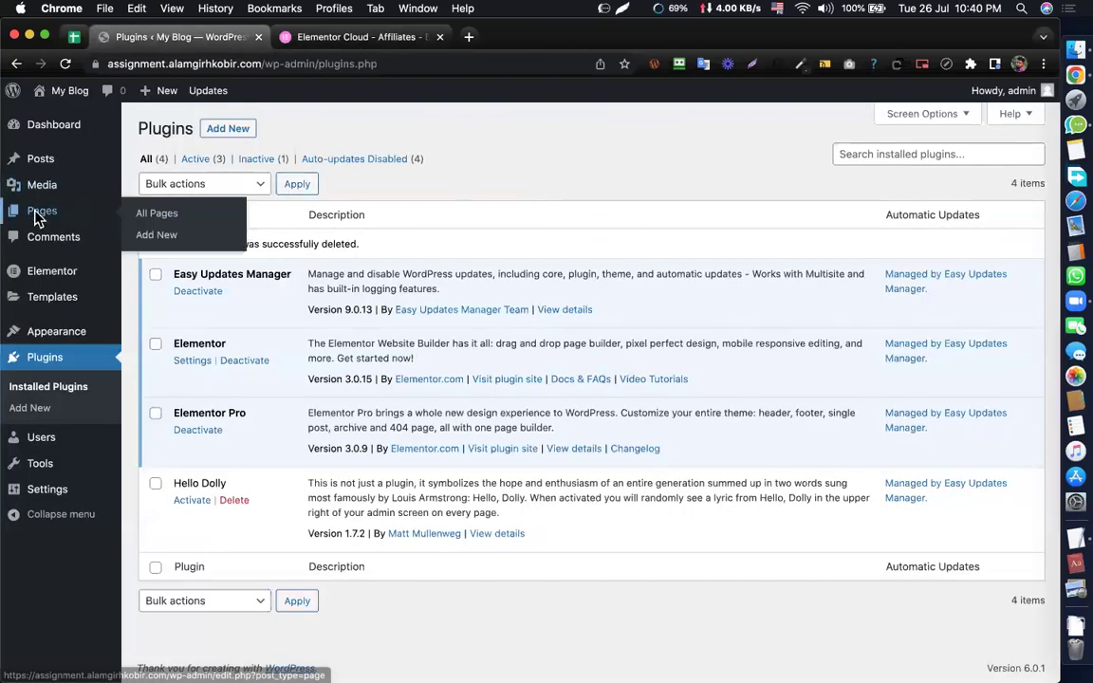
{"action": "left_click", "coordinate": [36, 217]}
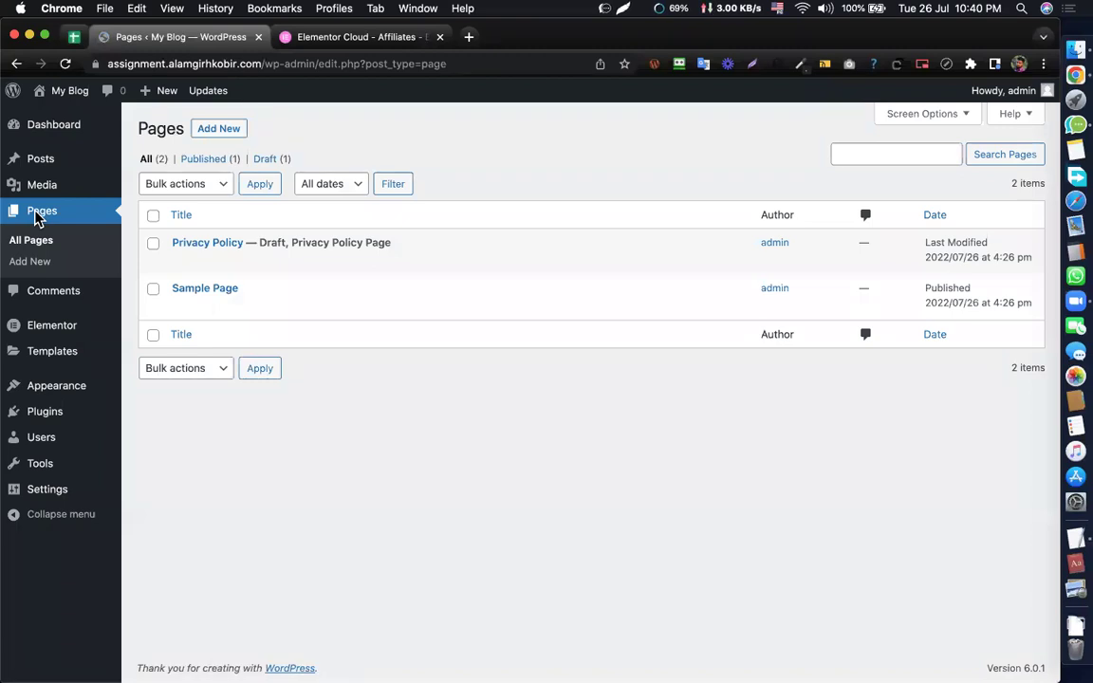
{"action": "left_click", "coordinate": [198, 131]}
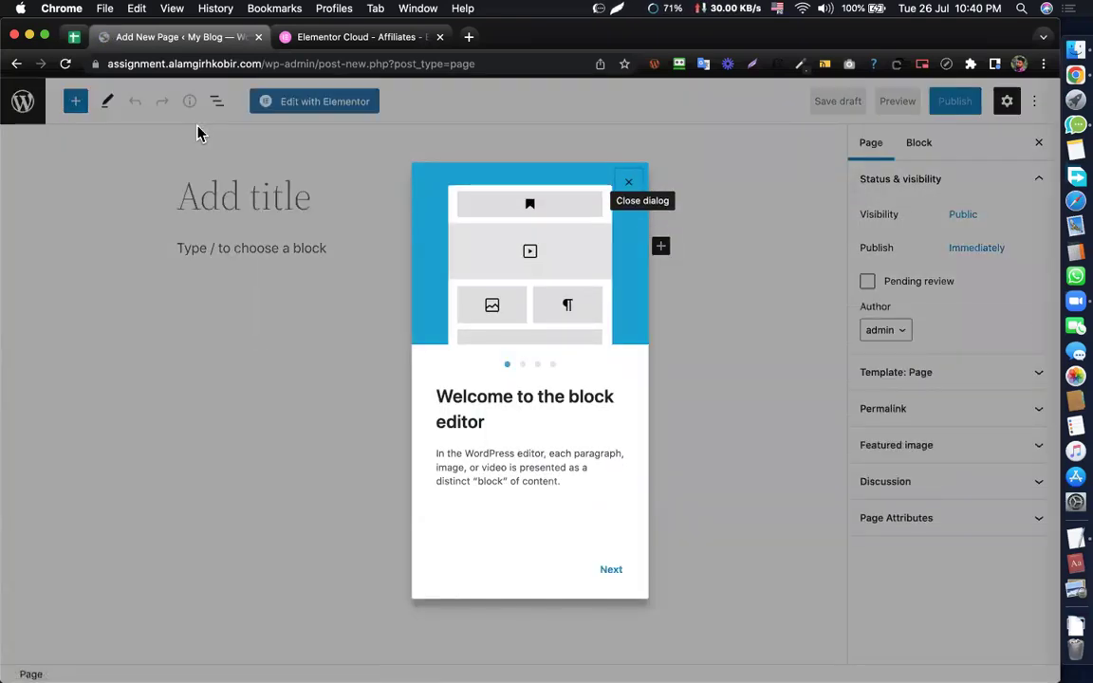
- Dismiss the welcome guide and title the new page 'Home'
{"action": "left_click", "coordinate": [621, 189]}
{"action": "left_click", "coordinate": [237, 196]}
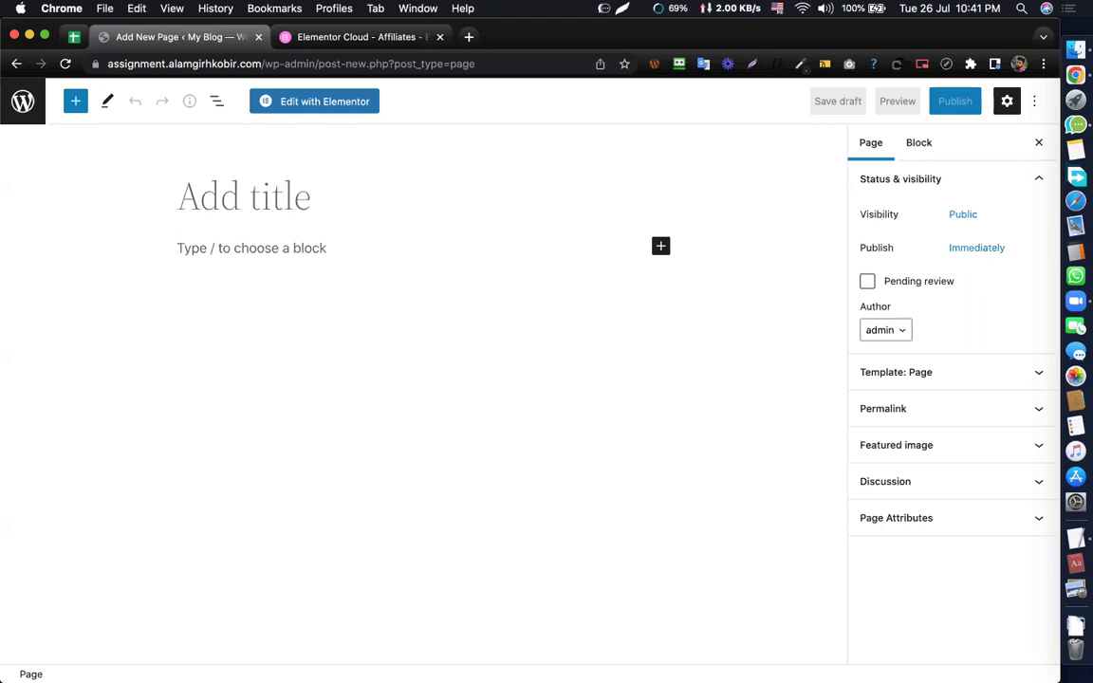
{"action": "type", "text": "HOme"}
{"action": "key", "text": "BackSpace"}
{"action": "key", "text": "BackSpace"}
{"action": "key", "text": "BackSpace"}
{"action": "type", "text": "ome"}
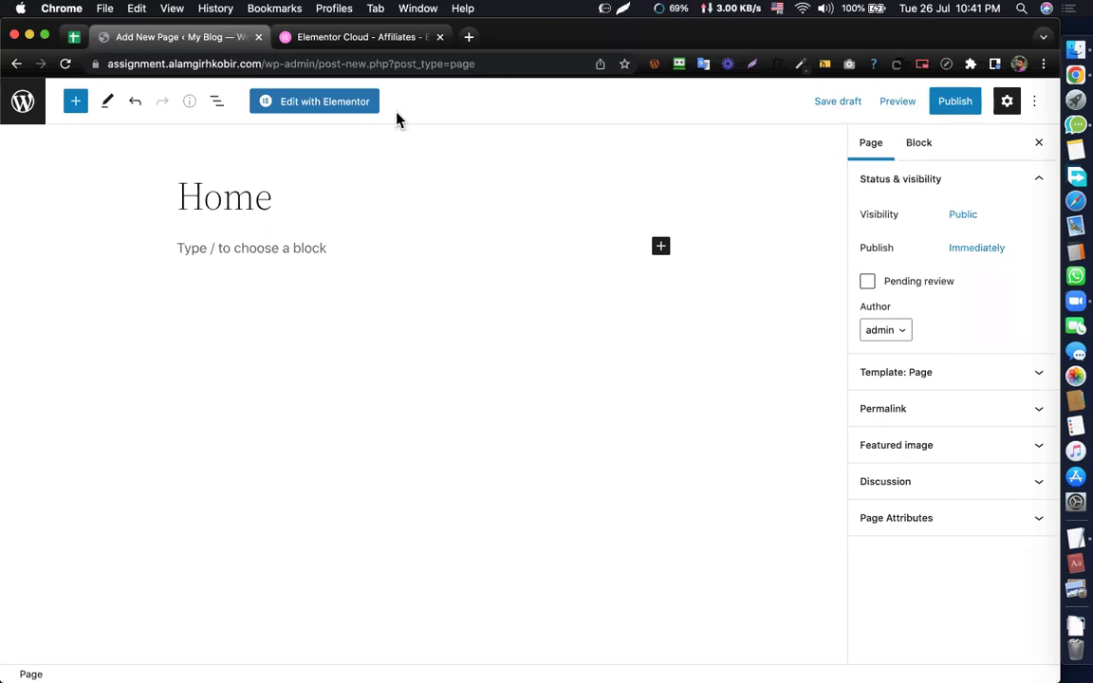
{"action": "left_click", "coordinate": [258, 197]}
{"action": "left_click", "coordinate": [315, 207]}
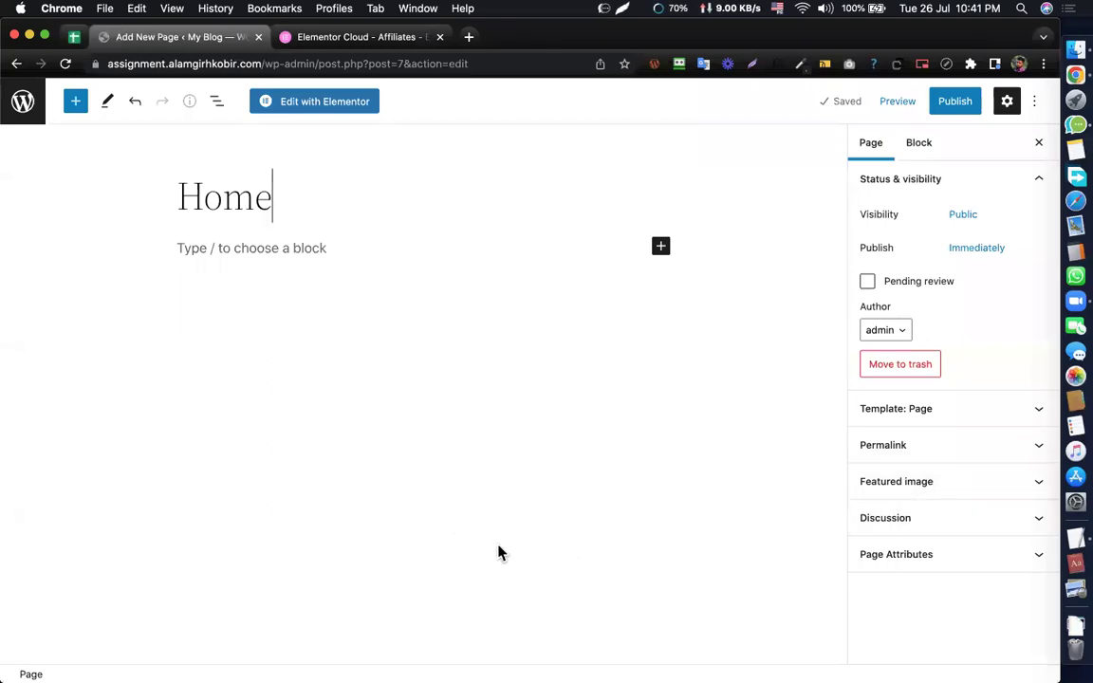
- Set the page template to Elementor Canvas and publish the Home page
{"action": "left_click", "coordinate": [972, 442]}
{"action": "left_click", "coordinate": [913, 410]}
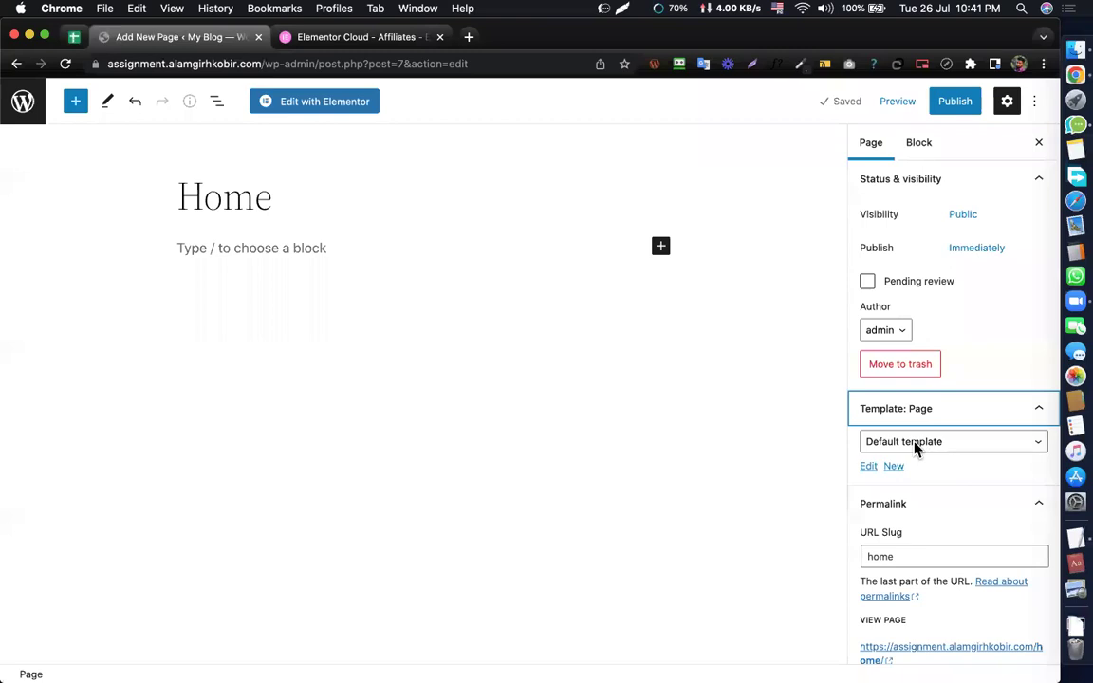
{"action": "left_click", "coordinate": [916, 445]}
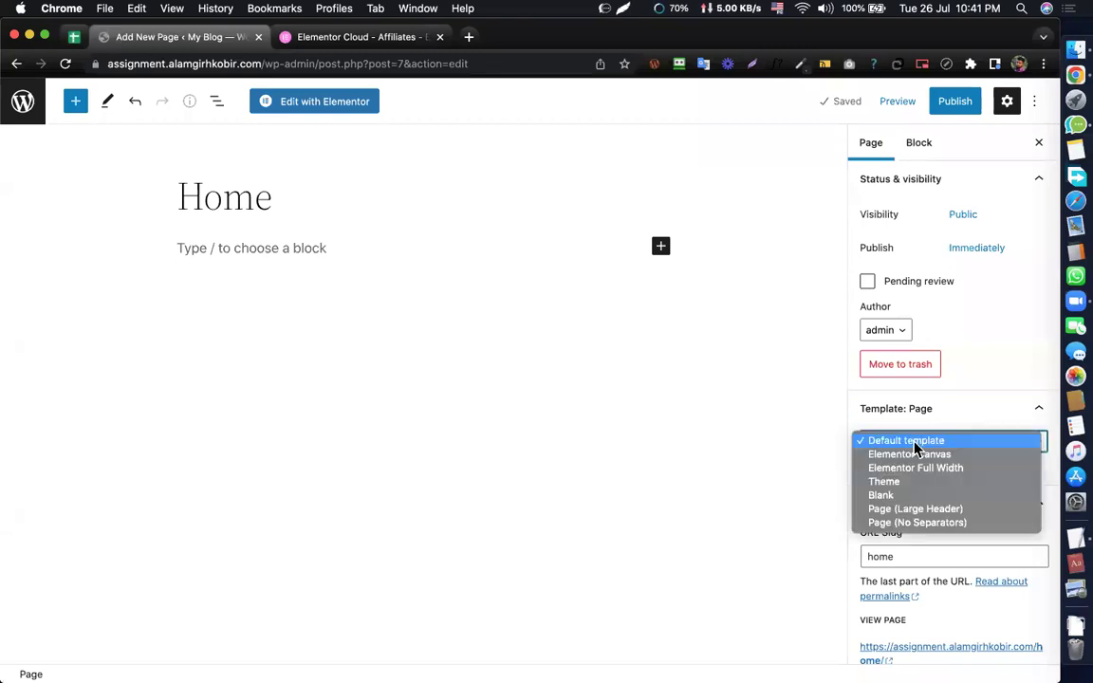
{"action": "left_click", "coordinate": [909, 453]}
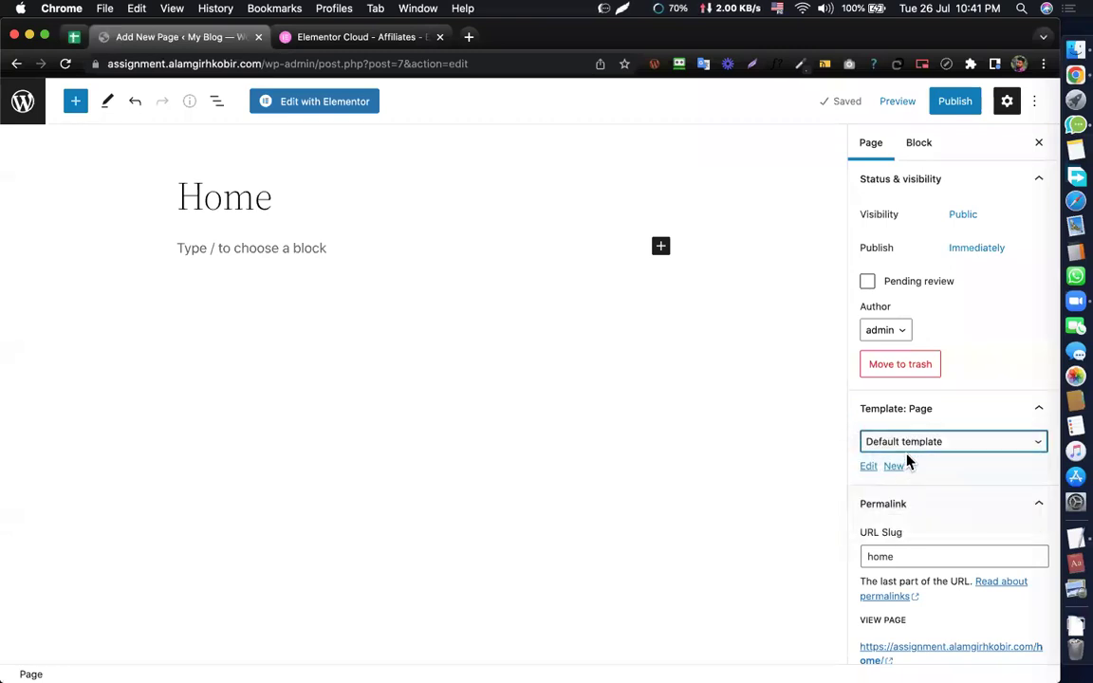
{"action": "left_click", "coordinate": [915, 450]}
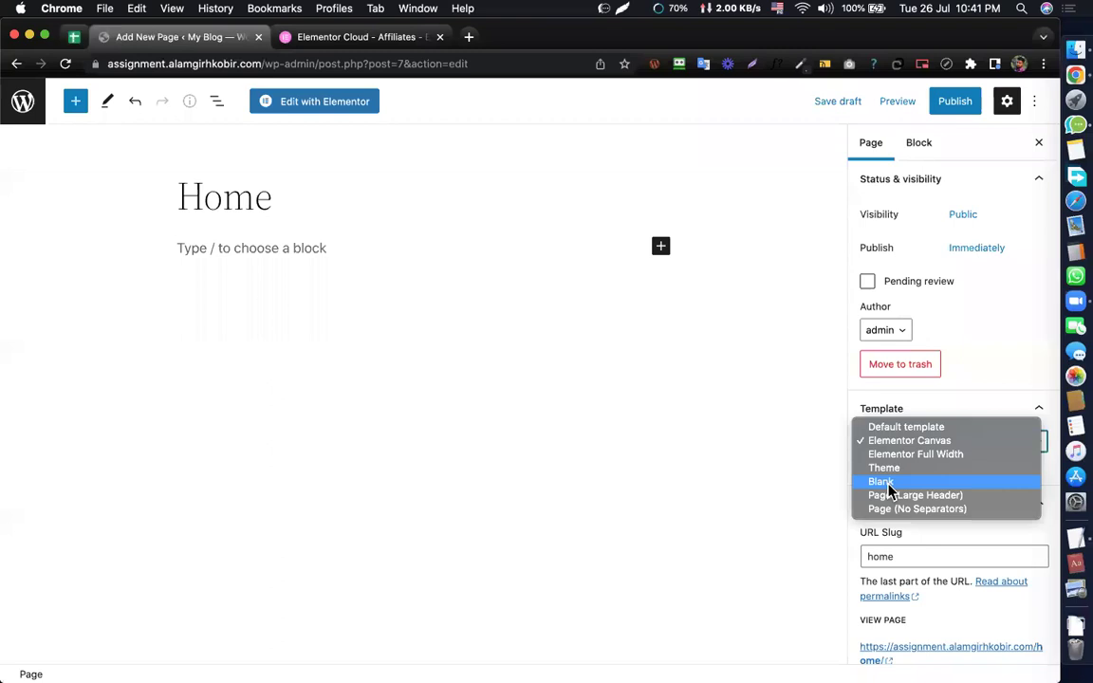
{"action": "left_click", "coordinate": [720, 385]}
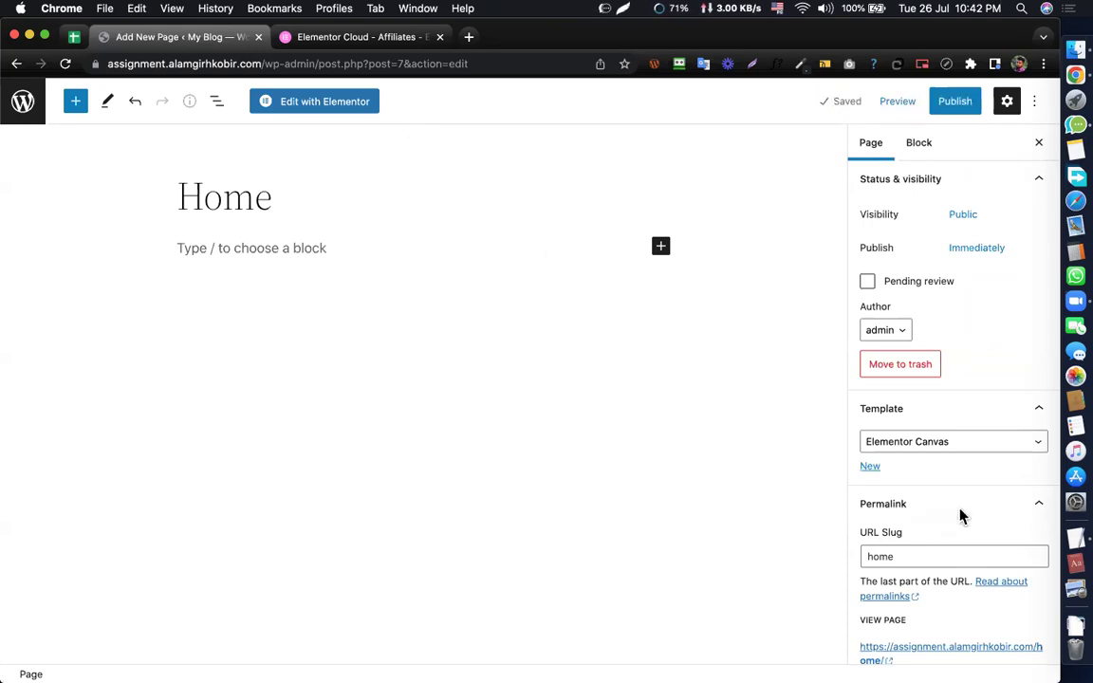
{"action": "left_click", "coordinate": [910, 443]}
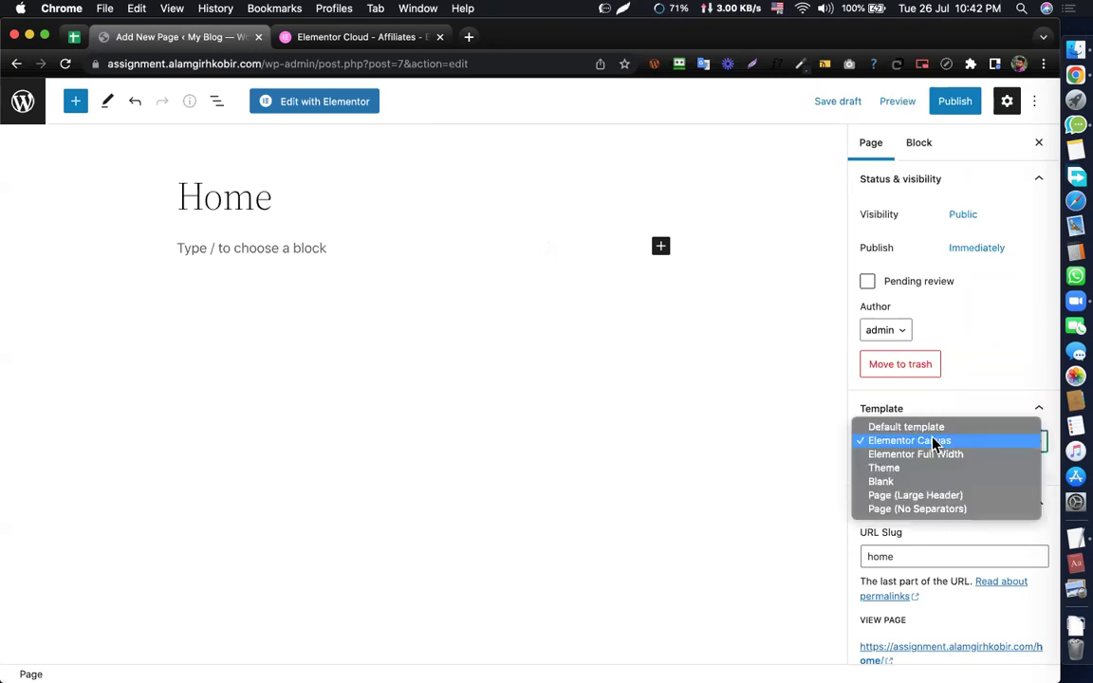
{"action": "left_click", "coordinate": [921, 444]}
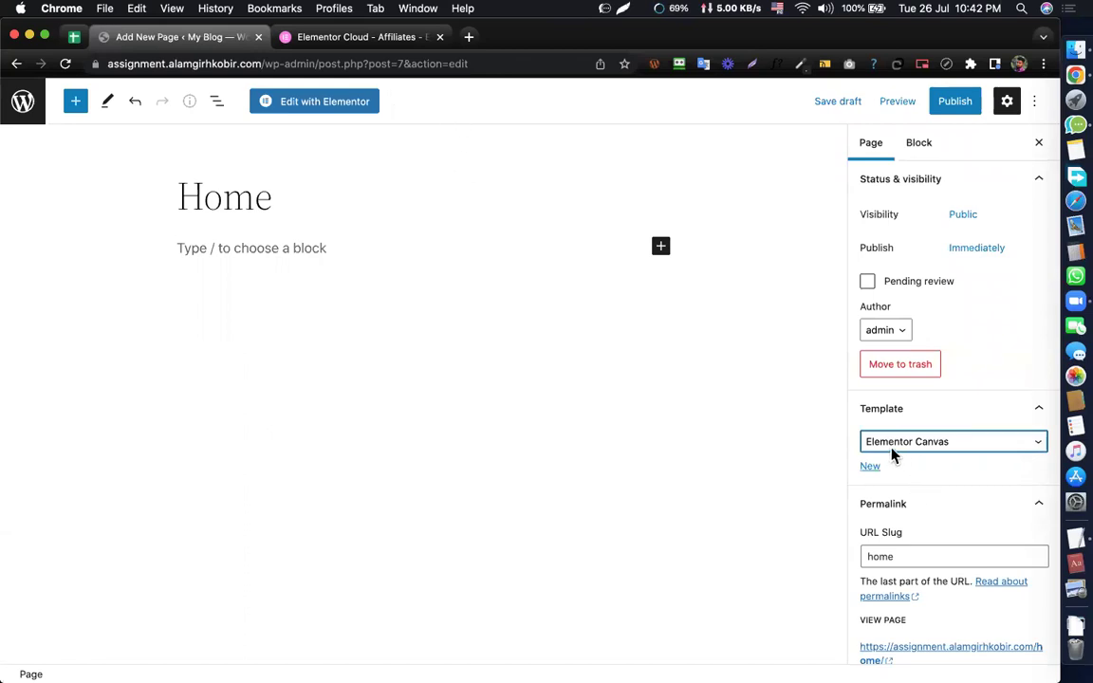
{"action": "left_click", "coordinate": [960, 102]}
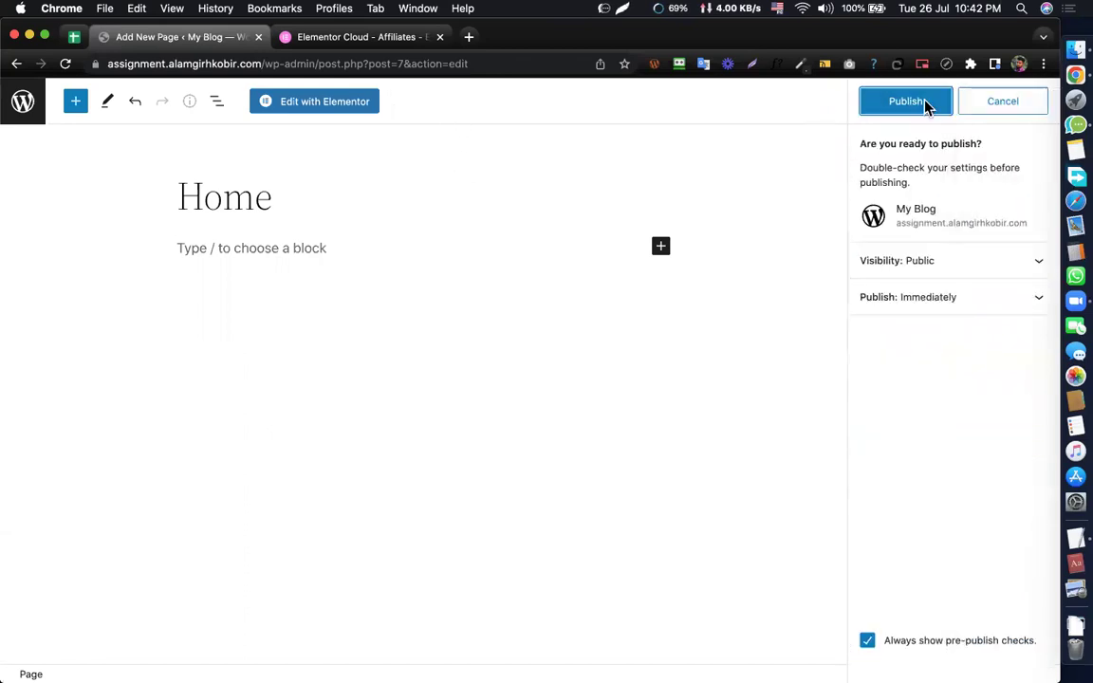
{"action": "left_click", "coordinate": [906, 102]}
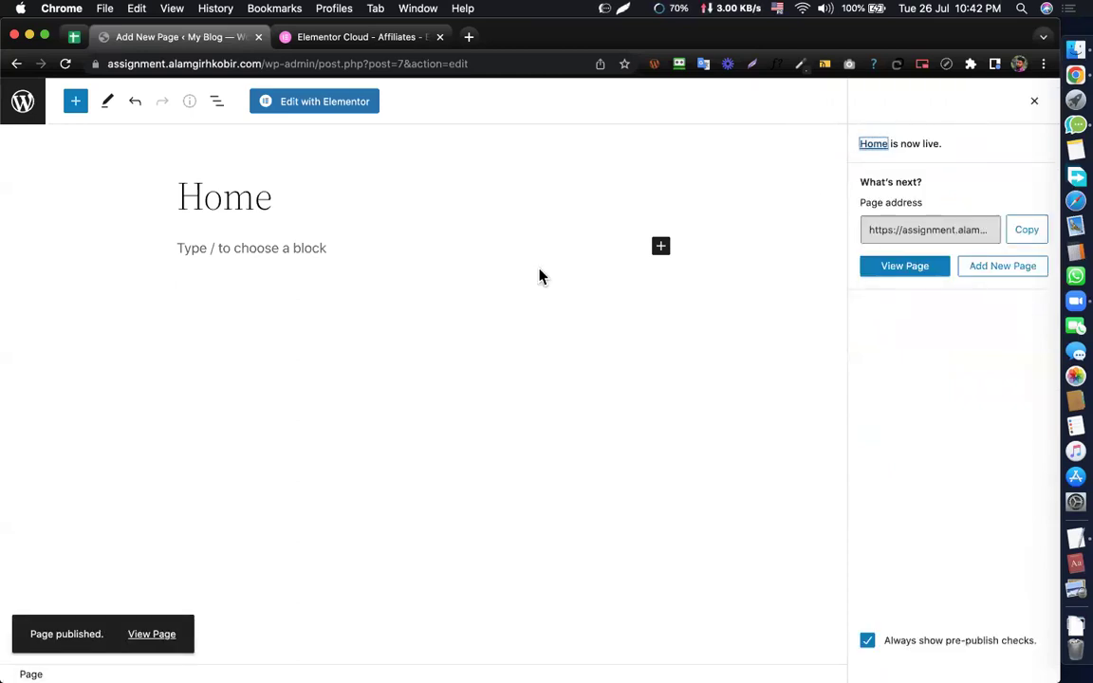
- Preview the published Home page in a new tab, close it, then launch Edit with Elementor
{"action": "right_click", "coordinate": [144, 643]}
{"action": "left_click", "coordinate": [196, 435]}
{"action": "left_click", "coordinate": [302, 38]}
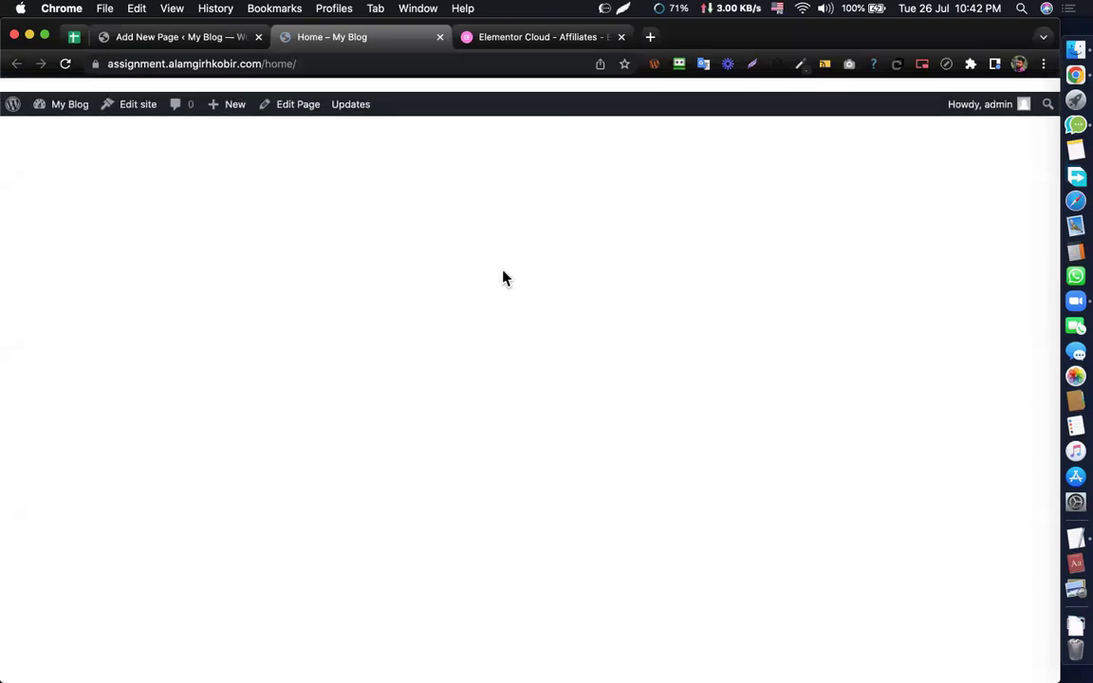
{"action": "left_click", "coordinate": [440, 38]}
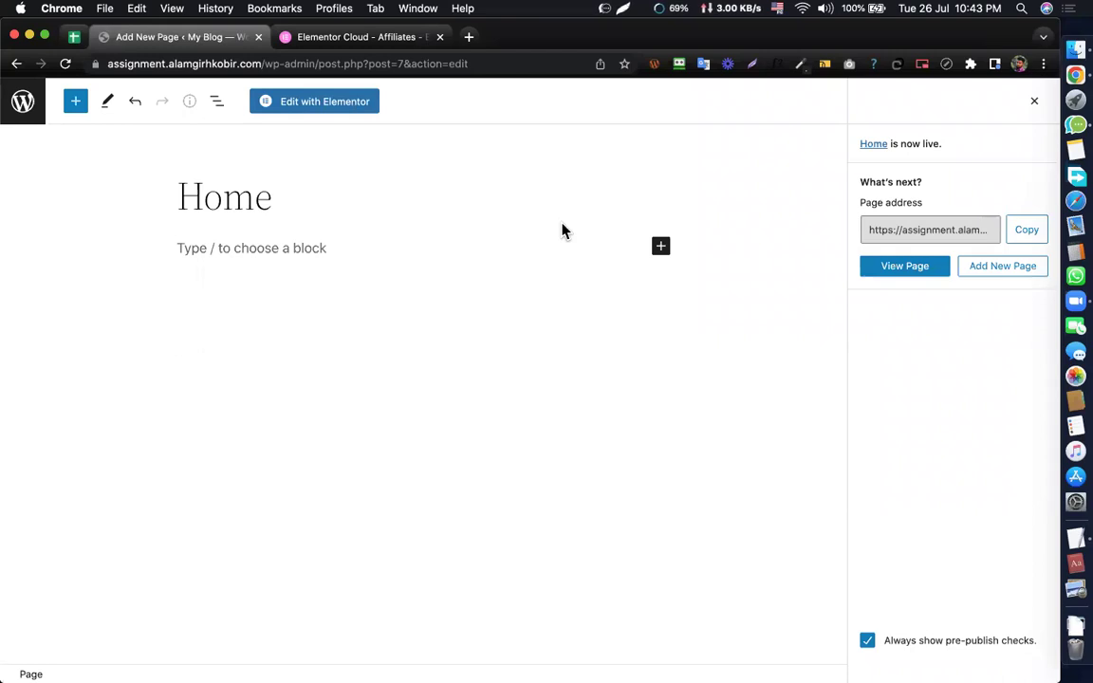
{"action": "left_click", "coordinate": [324, 105]}
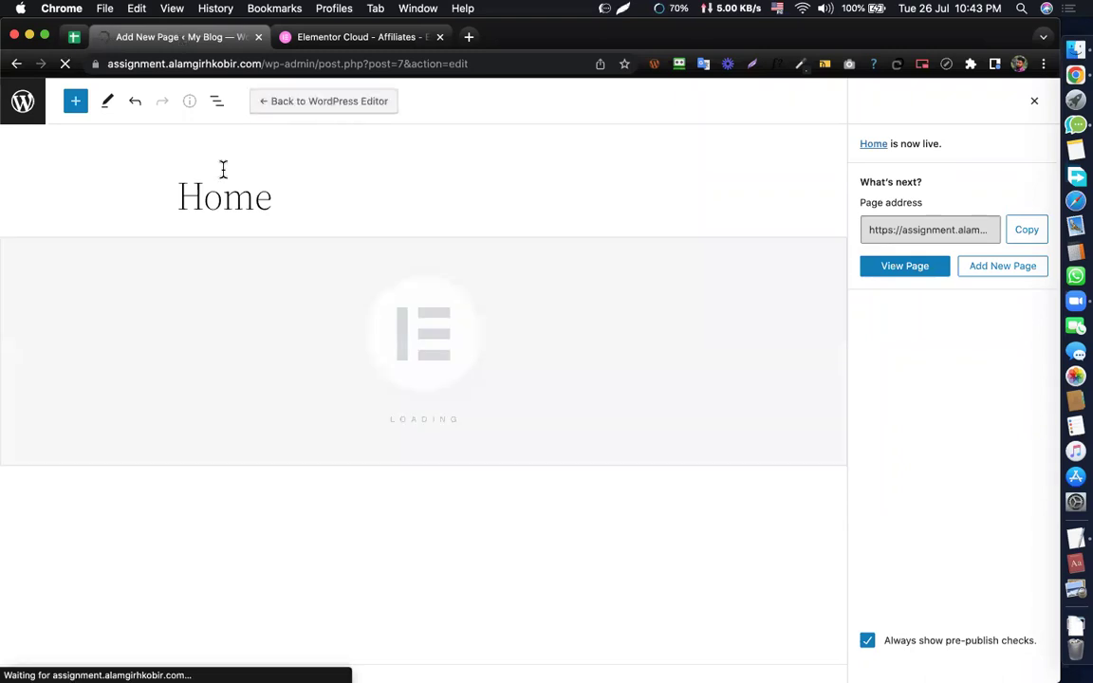
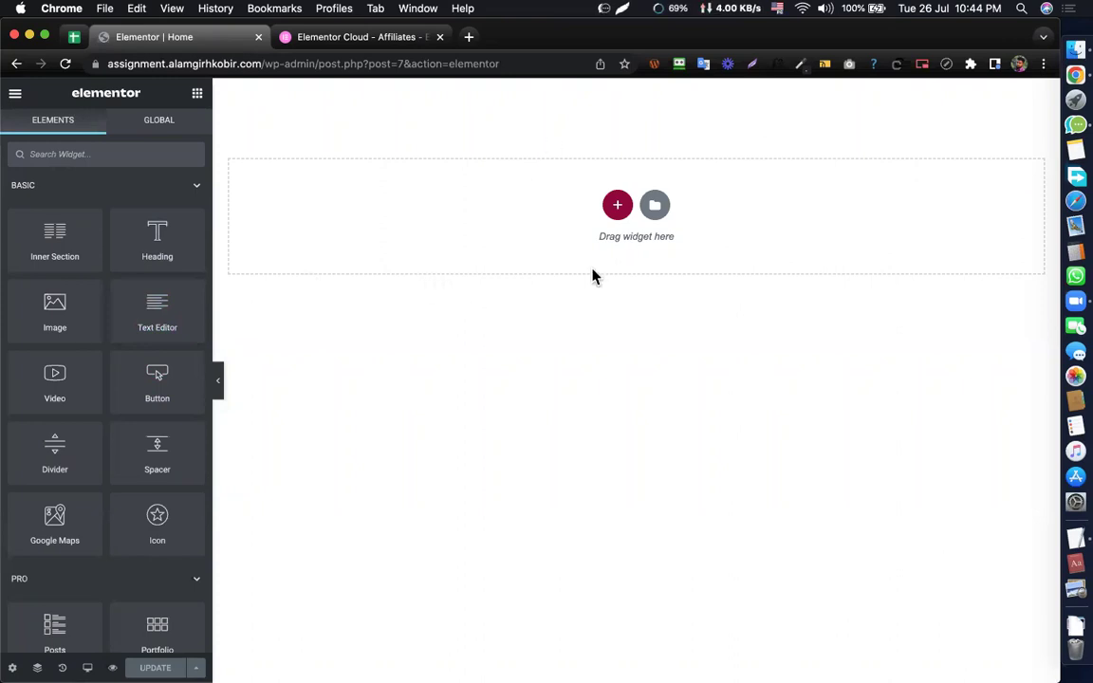
- Browse down through the Elementor Cloud pricing page
{"action": "left_click", "coordinate": [76, 332]}
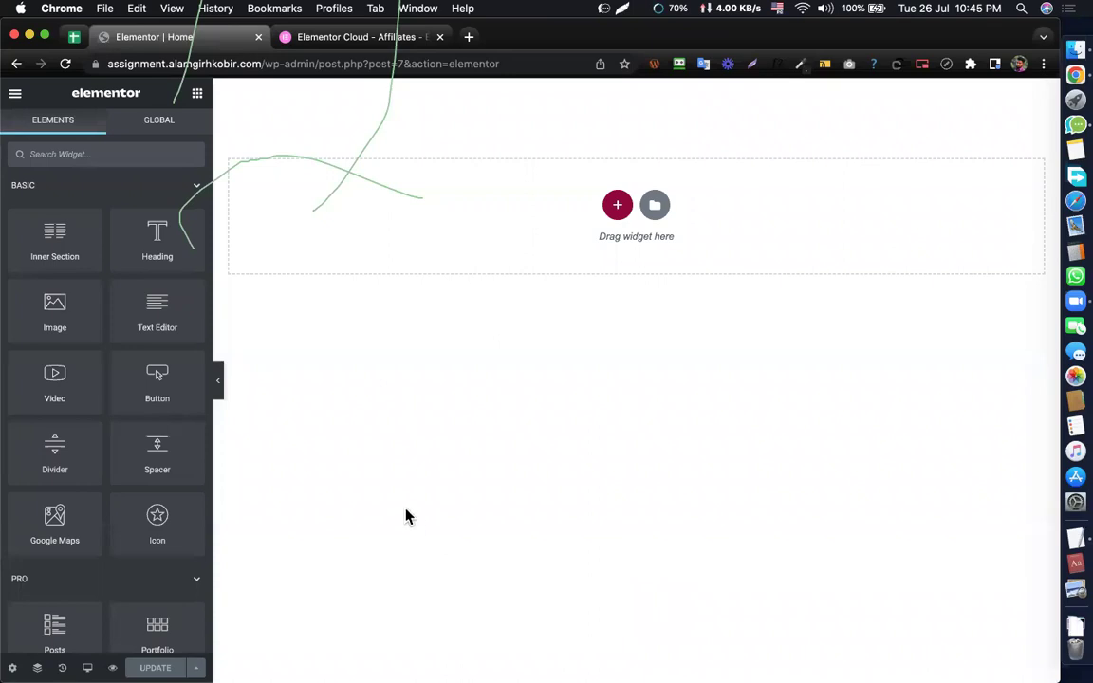
{"action": "left_click", "coordinate": [541, 423]}
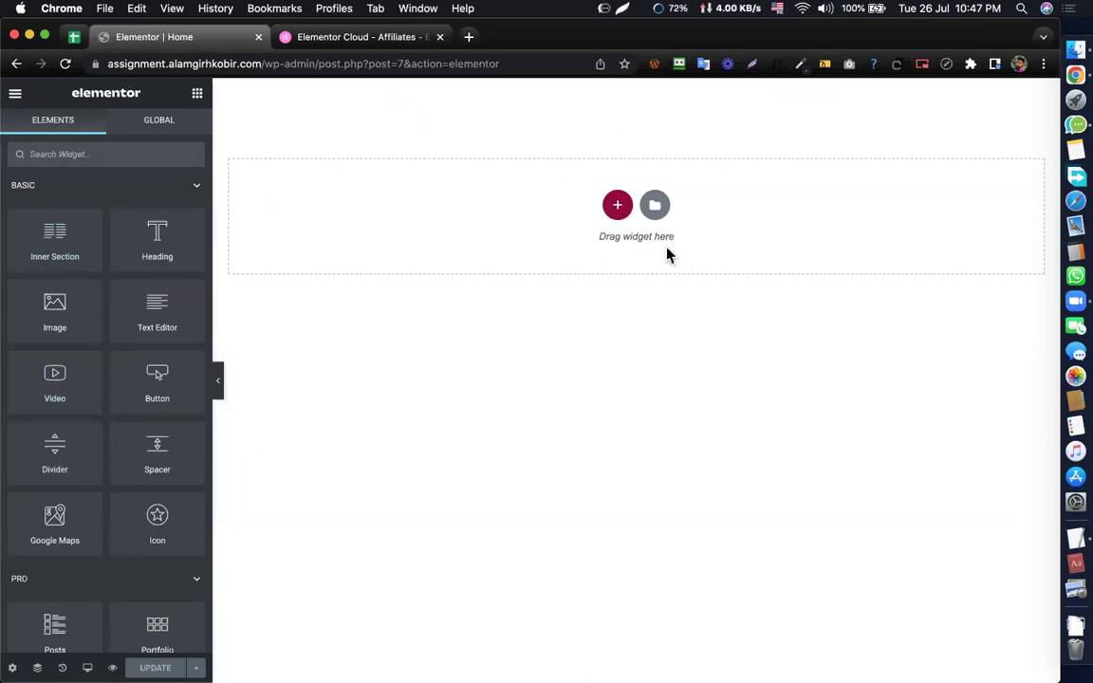
{"action": "left_click", "coordinate": [370, 38]}
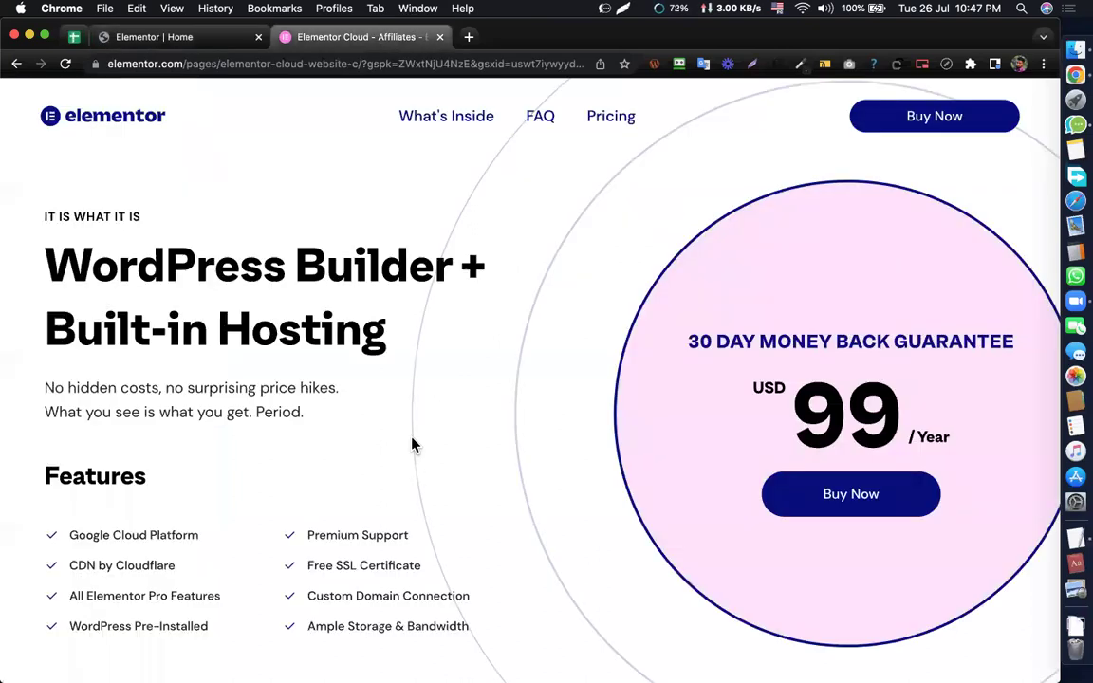
{"action": "scroll", "coordinate": [411, 445], "scroll_direction": "down", "scroll_amount": 3}
{"action": "scroll", "coordinate": [413, 445], "scroll_direction": "down", "scroll_amount": 2}
{"action": "scroll", "coordinate": [174, 244], "scroll_direction": "up", "scroll_amount": 5}
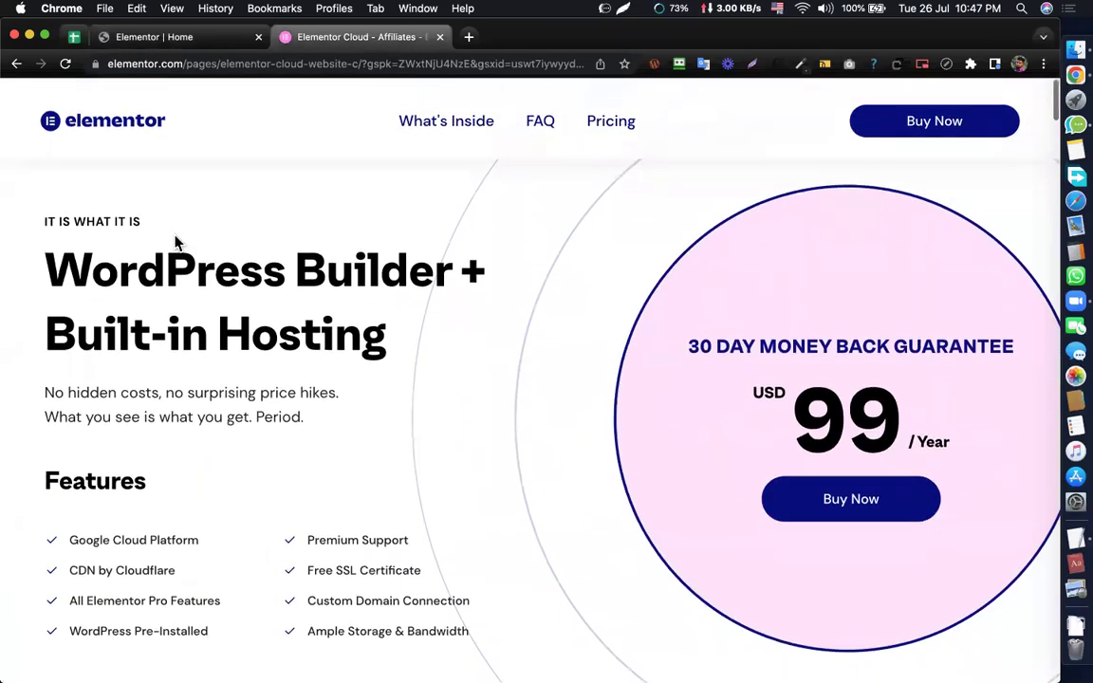
{"action": "scroll", "coordinate": [129, 484], "scroll_direction": "down", "scroll_amount": 1}
{"action": "scroll", "coordinate": [86, 520], "scroll_direction": "down", "scroll_amount": 5}
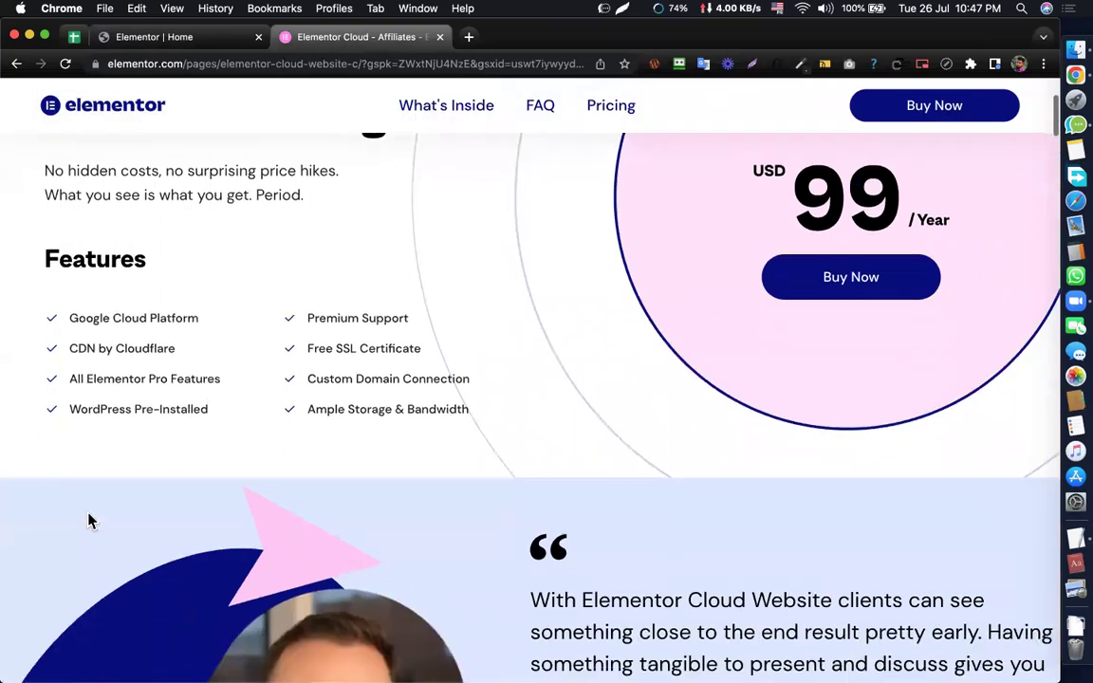
{"action": "scroll", "coordinate": [87, 457], "scroll_direction": "down", "scroll_amount": 6}
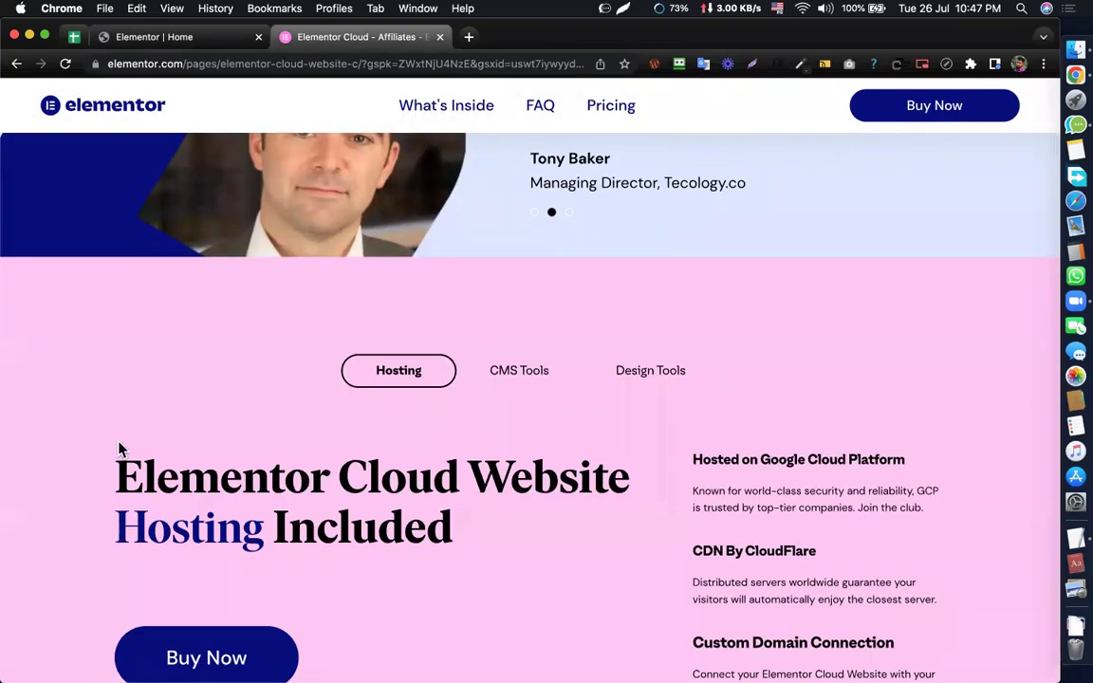
{"action": "scroll", "coordinate": [119, 448], "scroll_direction": "down", "scroll_amount": 4}
{"action": "scroll", "coordinate": [105, 486], "scroll_direction": "down", "scroll_amount": 3}
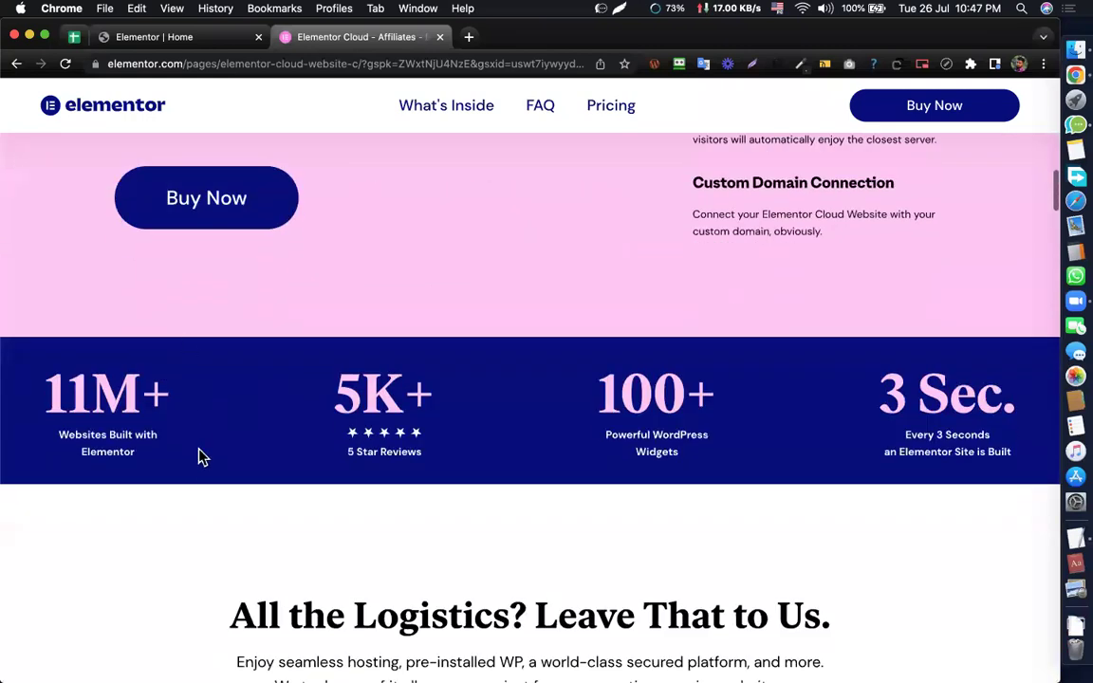
{"action": "scroll", "coordinate": [267, 376], "scroll_direction": "down", "scroll_amount": 1}
{"action": "scroll", "coordinate": [264, 232], "scroll_direction": "down", "scroll_amount": 5}
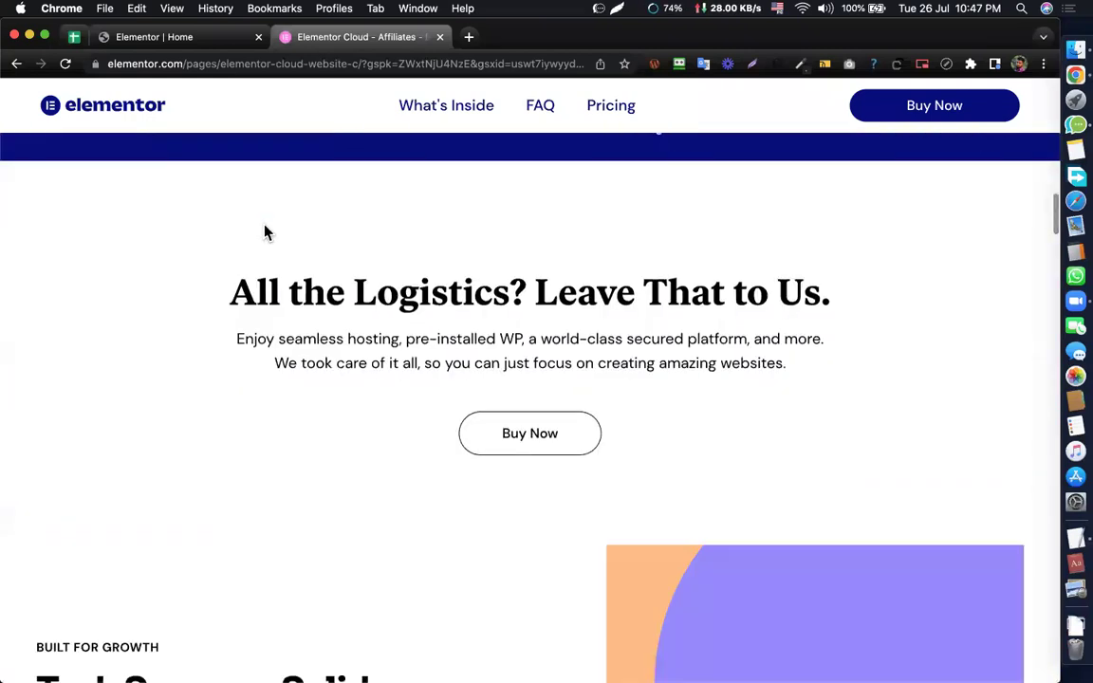
- Add a new single-column section at the top of the Elementor page
{"action": "left_click", "coordinate": [207, 38]}
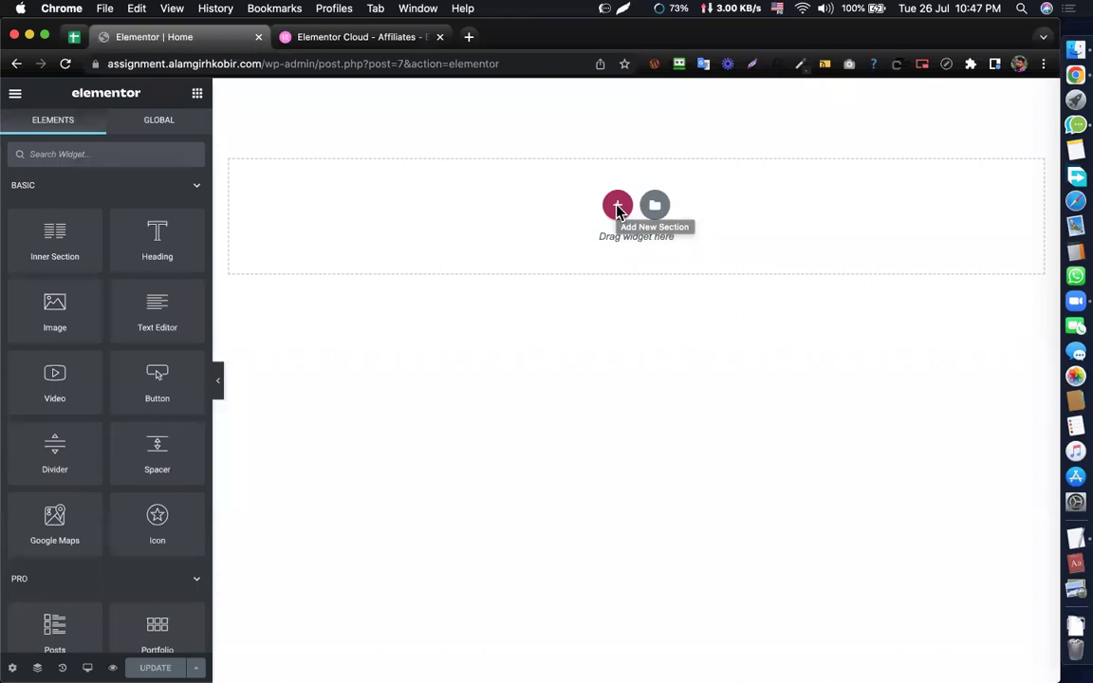
{"action": "left_click", "coordinate": [618, 209]}
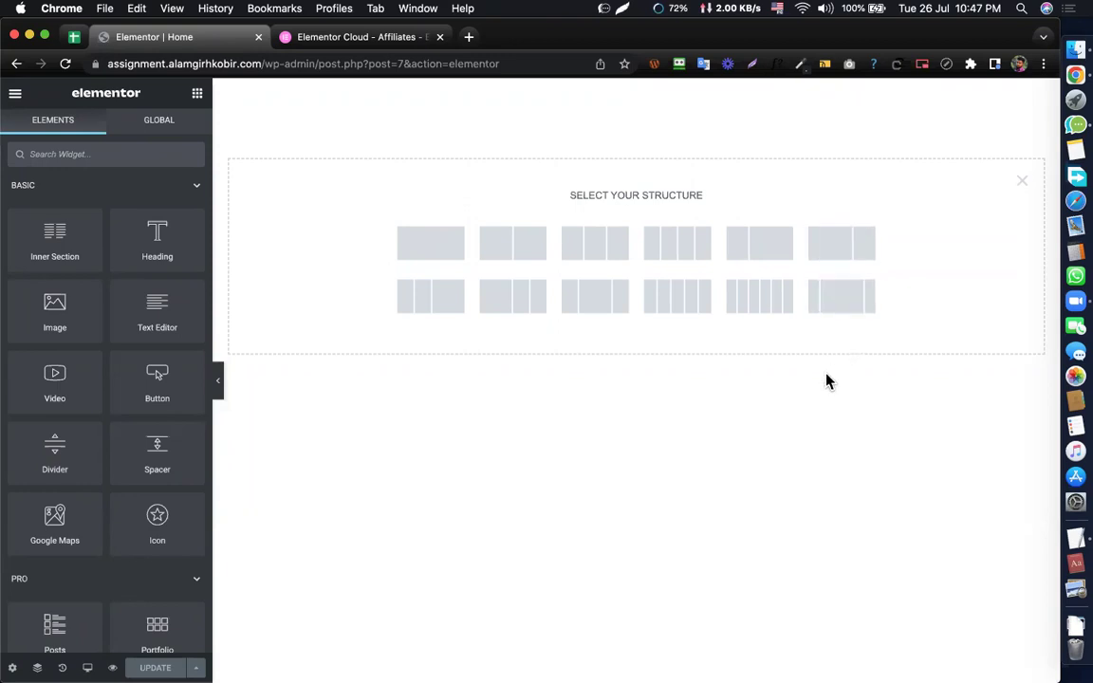
{"action": "left_click", "coordinate": [440, 249]}
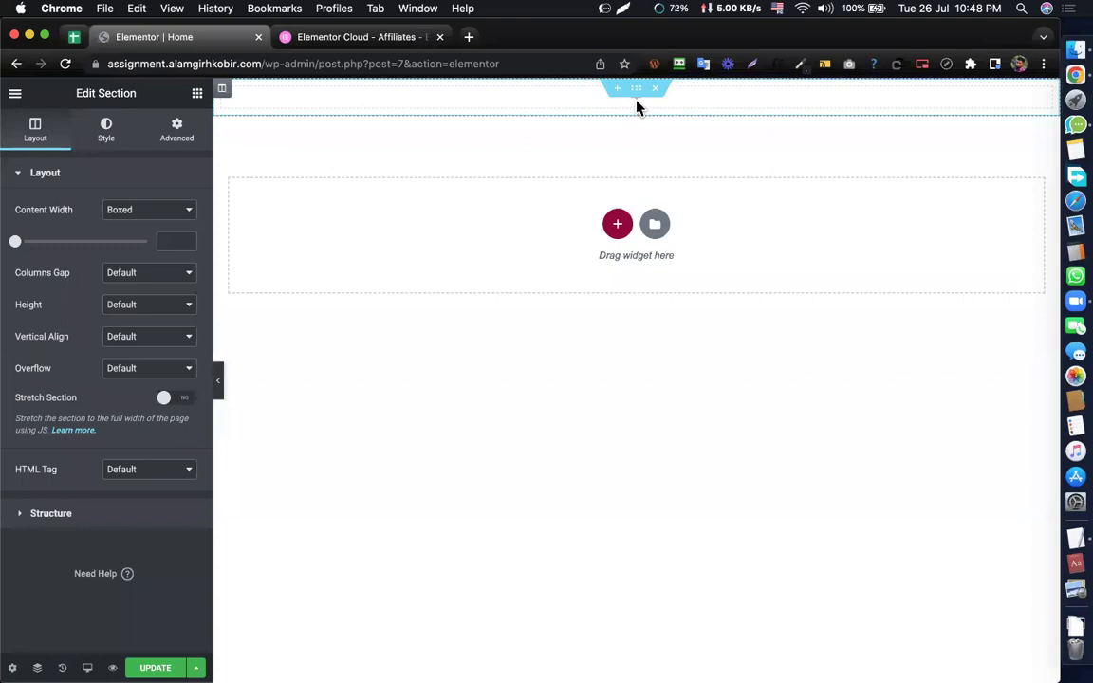
- Open the new top section's settings and close them again
{"action": "left_click", "coordinate": [636, 105]}
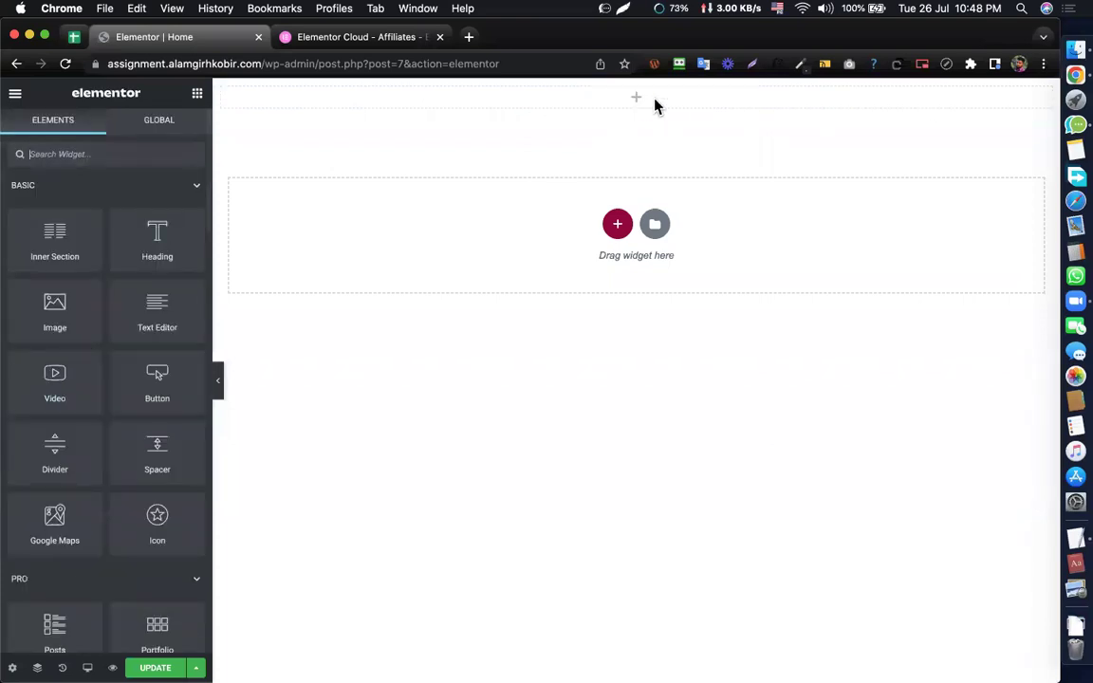
{"action": "mouse_move", "coordinate": [638, 91]}
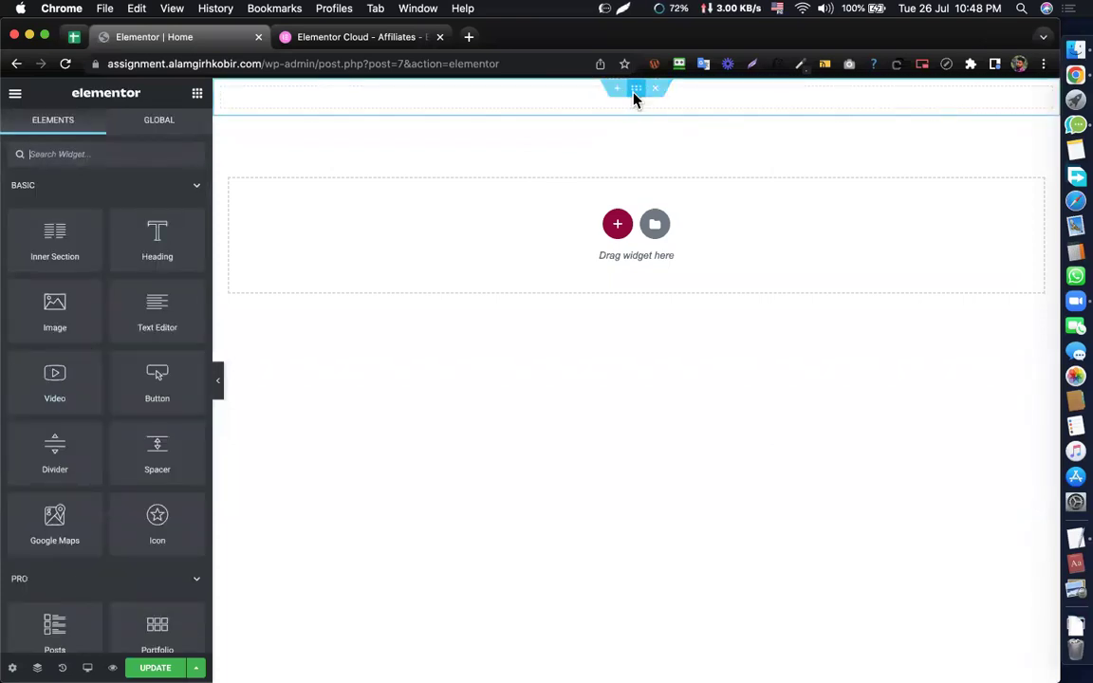
{"action": "left_click", "coordinate": [635, 93]}
{"action": "left_click", "coordinate": [198, 94]}
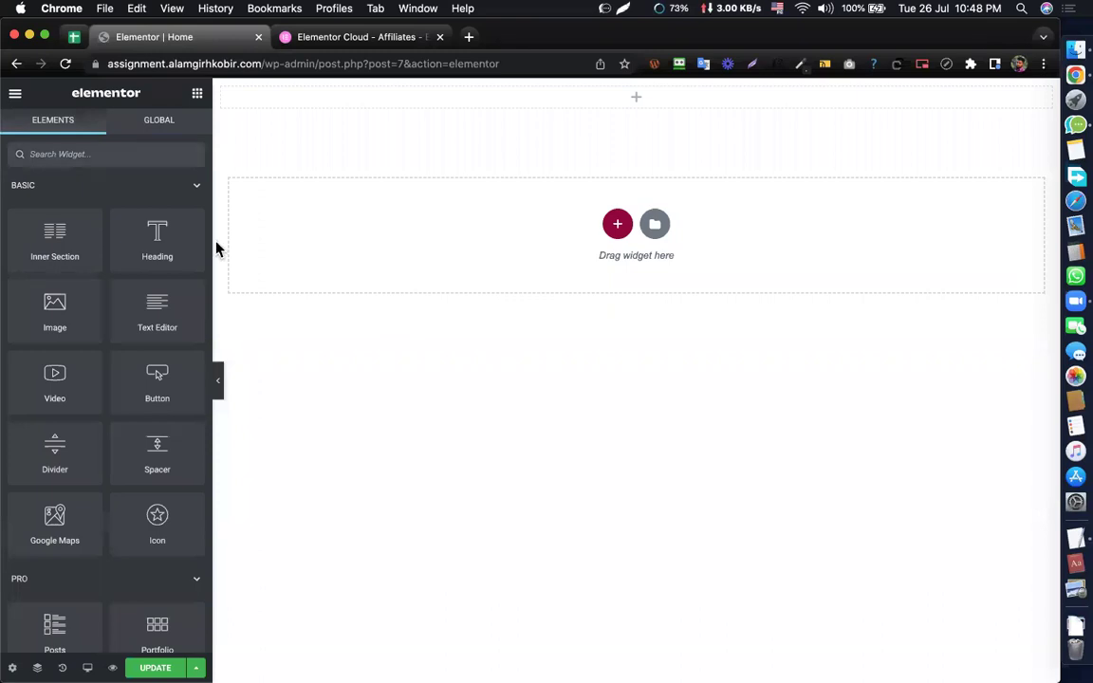
- Switch back to the Elementor Cloud page at its hosting section
{"action": "scroll", "coordinate": [117, 539], "scroll_direction": "down", "scroll_amount": 5}
{"action": "scroll", "coordinate": [116, 539], "scroll_direction": "up", "scroll_amount": 5}
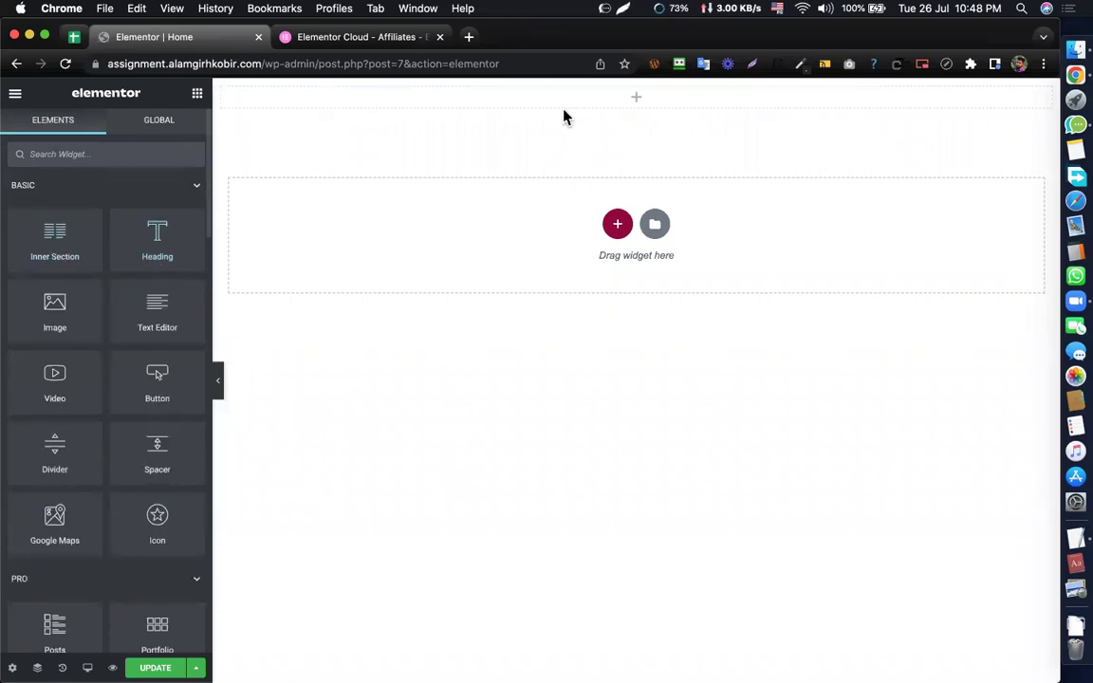
{"action": "left_click", "coordinate": [385, 37]}
{"action": "scroll", "coordinate": [85, 393], "scroll_direction": "up", "scroll_amount": 5}
{"action": "scroll", "coordinate": [95, 391], "scroll_direction": "down", "scroll_amount": 3}
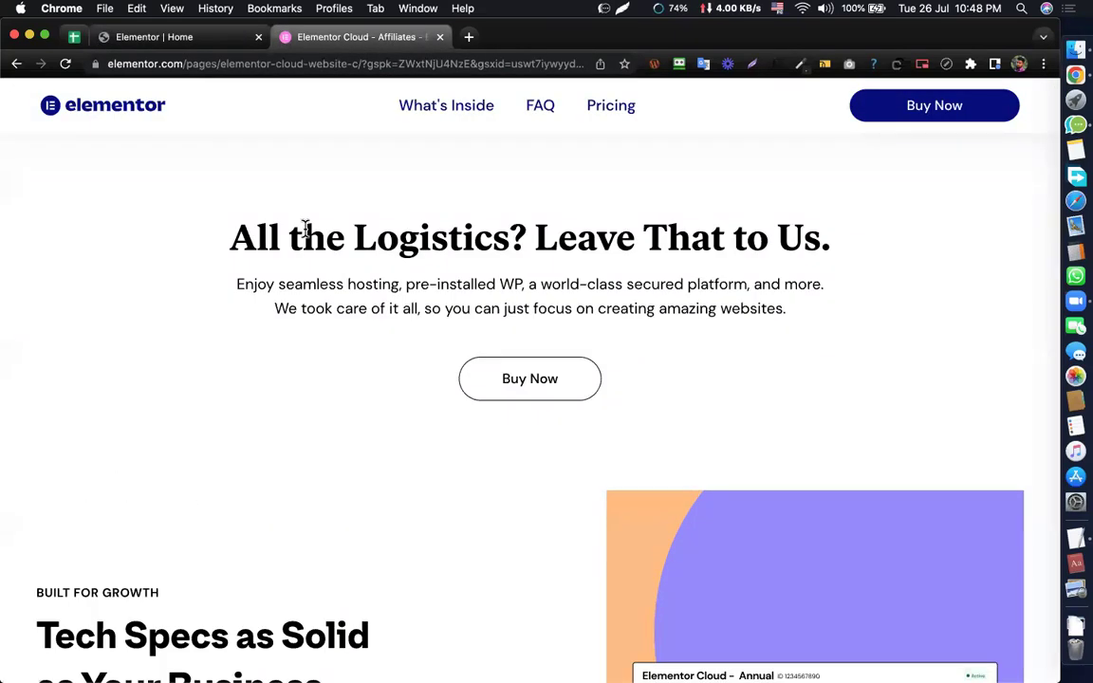
- Select the 'All the Logistics? Leave That to Us.' heading, then flip between tabs
{"action": "triple_click", "coordinate": [306, 229]}
{"action": "left_click", "coordinate": [383, 228]}
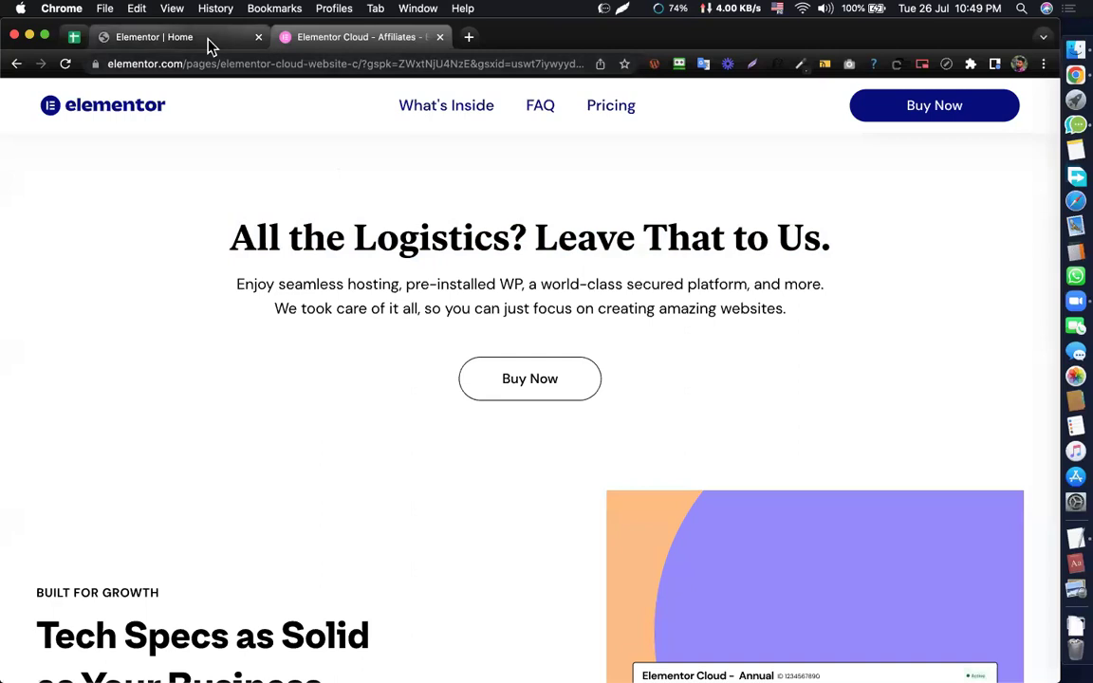
{"action": "left_click", "coordinate": [195, 37]}
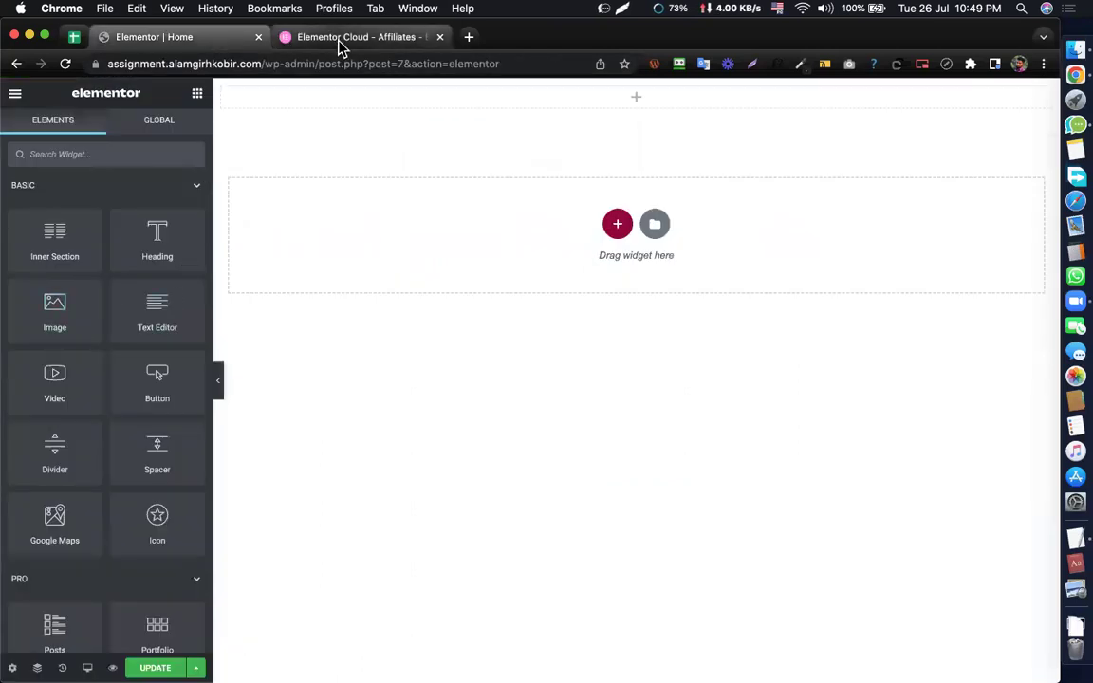
{"action": "left_click", "coordinate": [337, 40]}
{"action": "scroll", "coordinate": [770, 565], "scroll_direction": "down", "scroll_amount": 2}
{"action": "scroll", "coordinate": [771, 559], "scroll_direction": "down", "scroll_amount": 5}
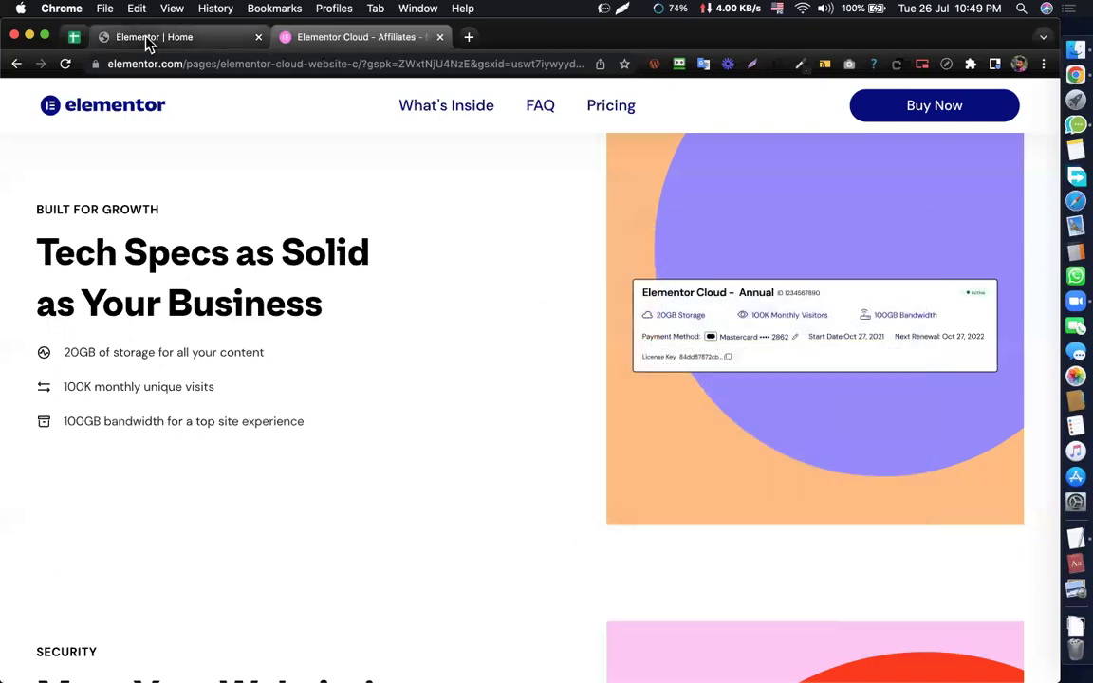
- Select the 'Your One and Only Dashboard' description paragraph, then return to the editor
{"action": "left_click", "coordinate": [147, 38]}
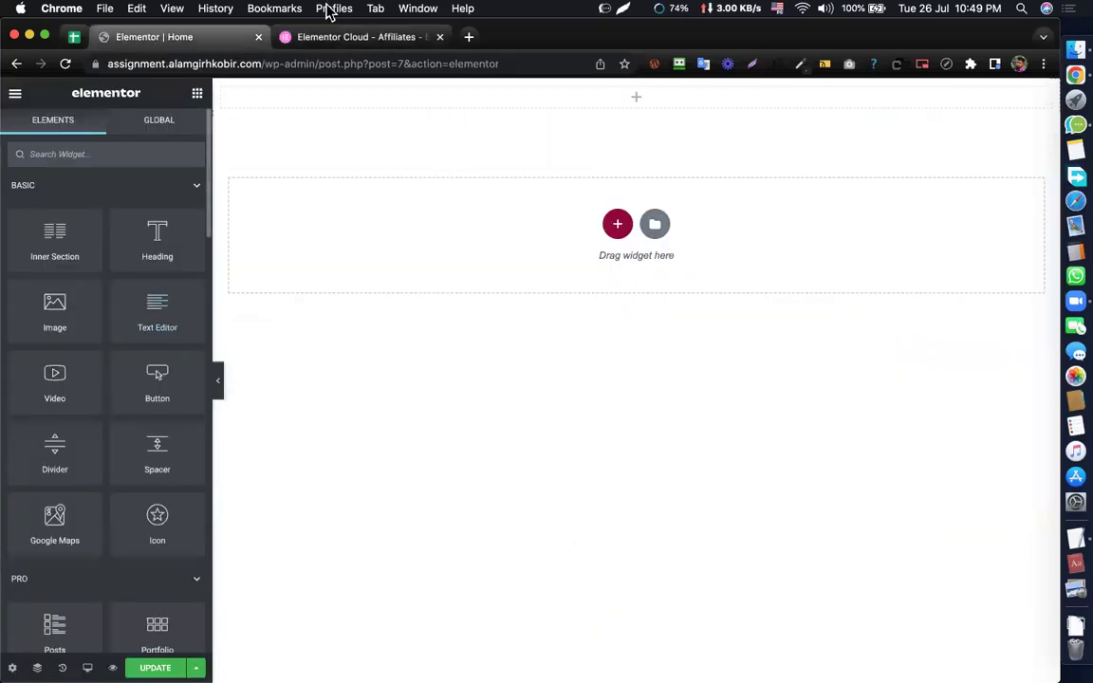
{"action": "left_click", "coordinate": [343, 38]}
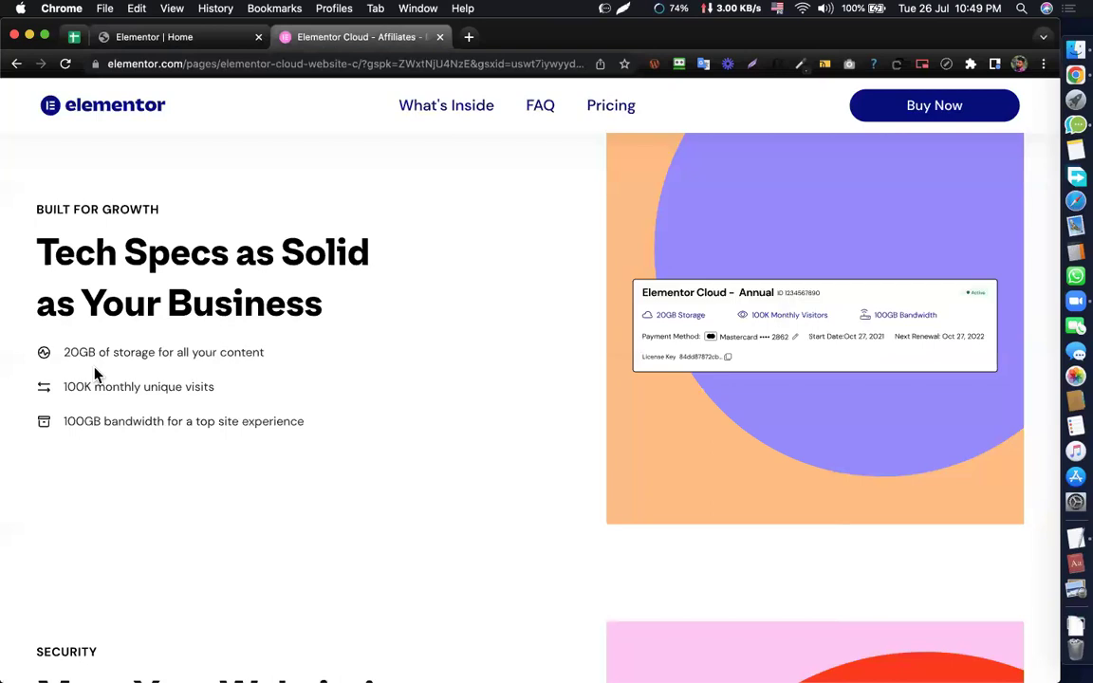
{"action": "scroll", "coordinate": [95, 373], "scroll_direction": "down", "scroll_amount": 10}
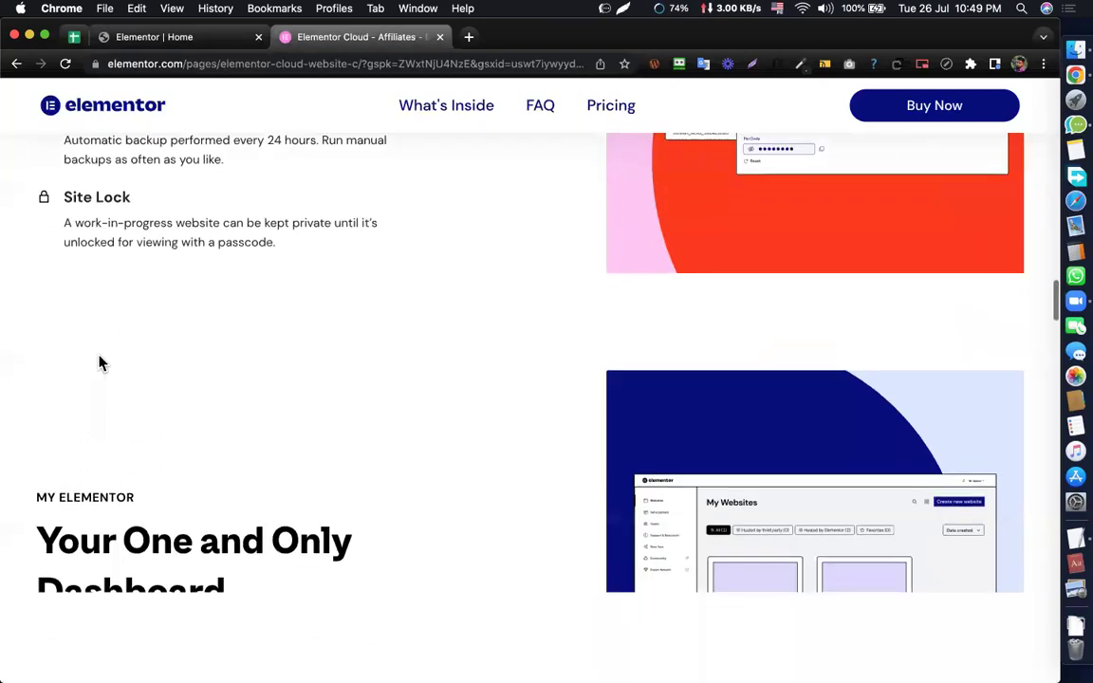
{"action": "scroll", "coordinate": [100, 362], "scroll_direction": "down", "scroll_amount": 5}
{"action": "double_click", "coordinate": [92, 200]}
{"action": "triple_click", "coordinate": [91, 199]}
{"action": "left_click", "coordinate": [356, 271]}
{"action": "scroll", "coordinate": [356, 270], "scroll_direction": "up", "scroll_amount": 3}
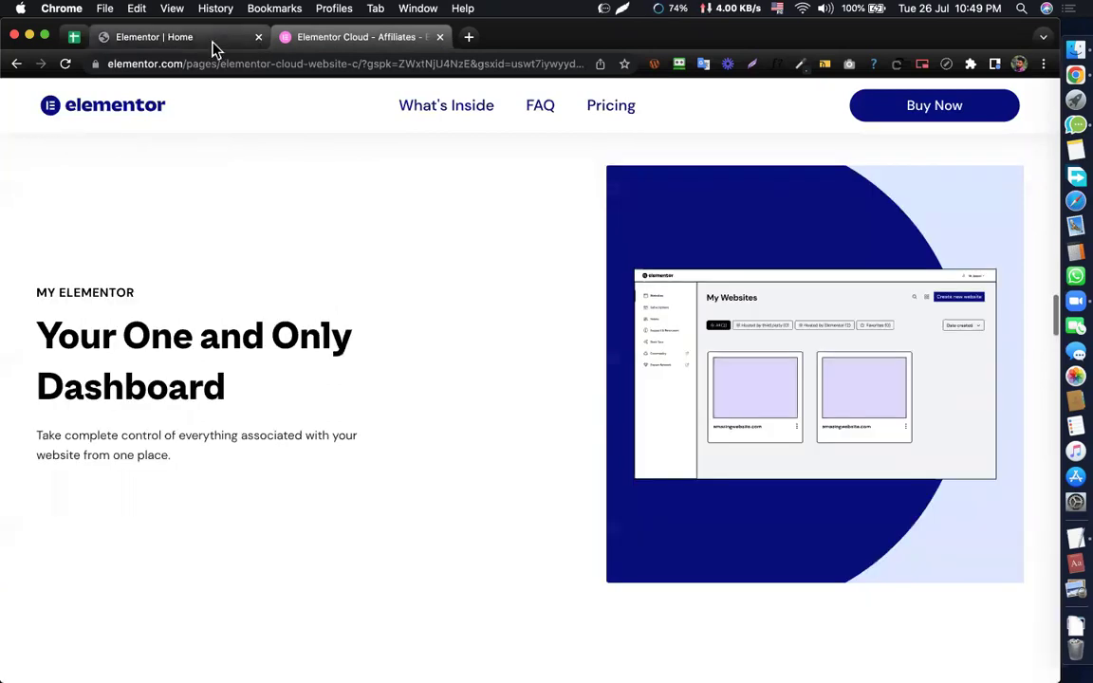
{"action": "left_click", "coordinate": [212, 44]}
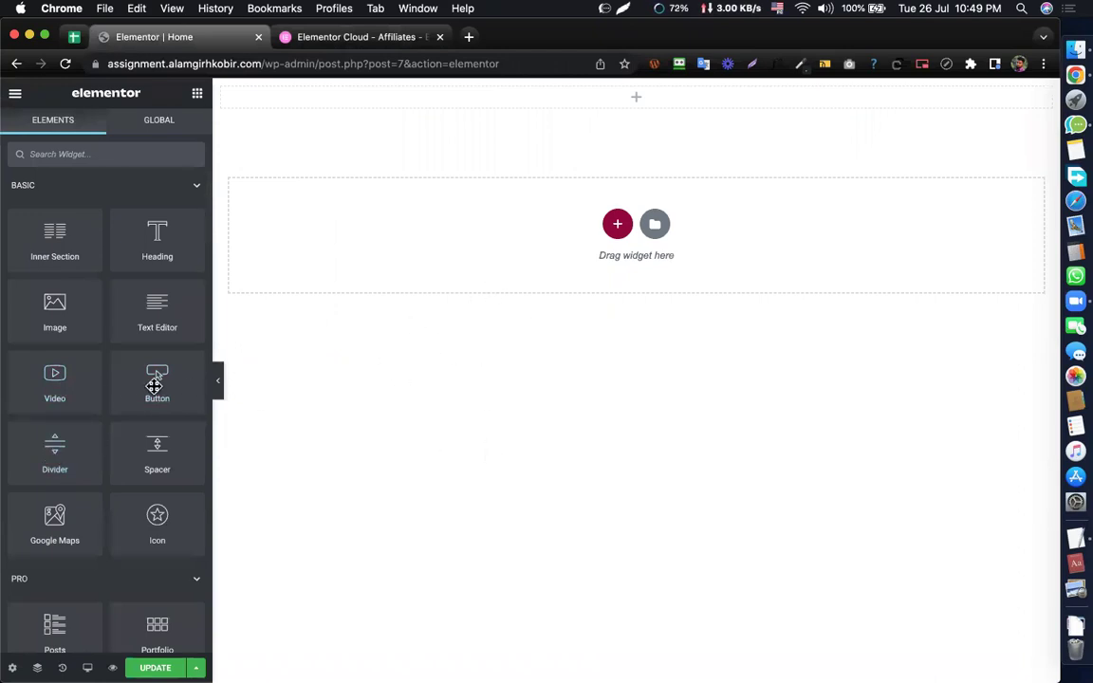
- Drag a Heading widget into the top section and start editing its default title on the page
{"action": "scroll", "coordinate": [107, 397], "scroll_direction": "down", "scroll_amount": 1}
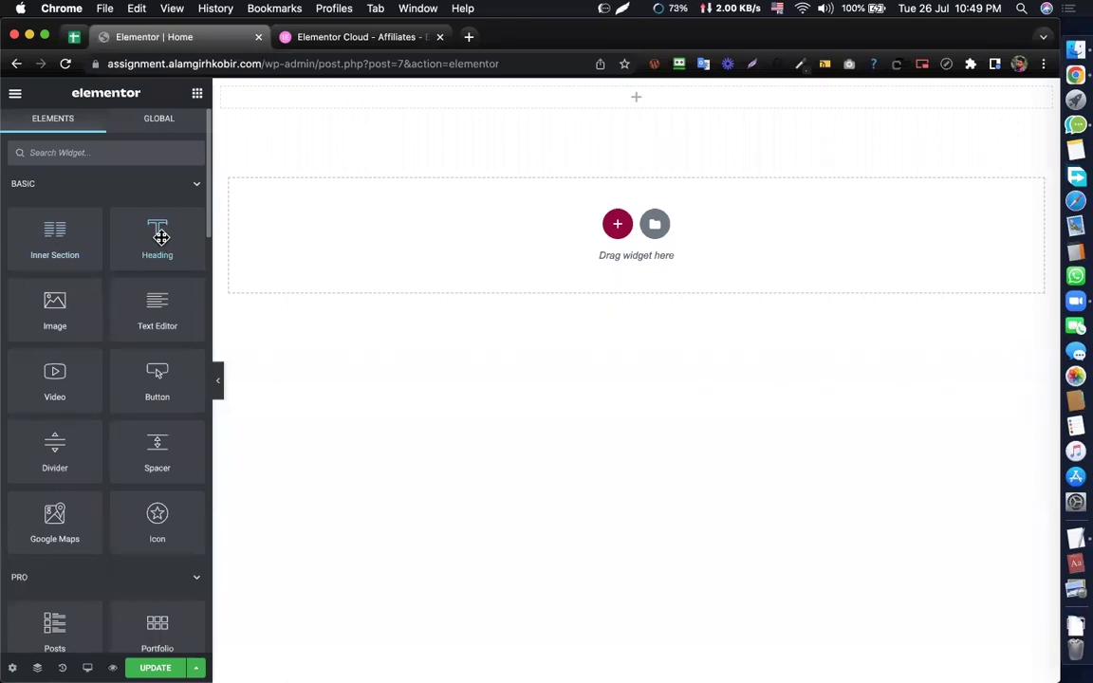
{"action": "left_click_drag", "start_coordinate": [163, 236], "coordinate": [530, 102]}
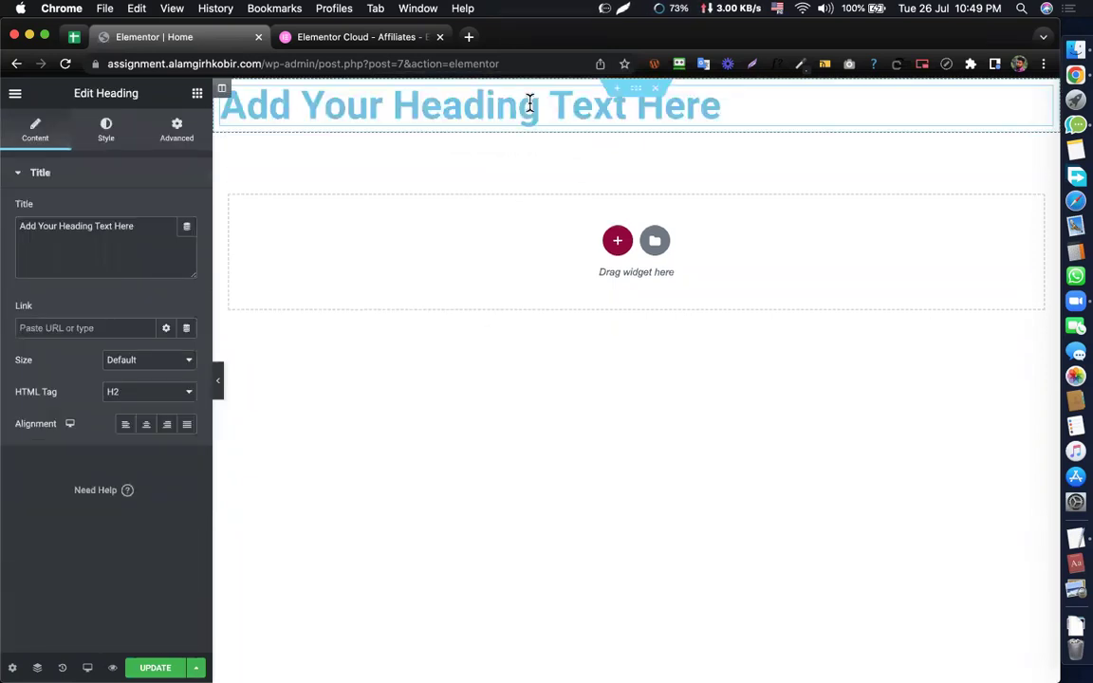
{"action": "left_click", "coordinate": [572, 411]}
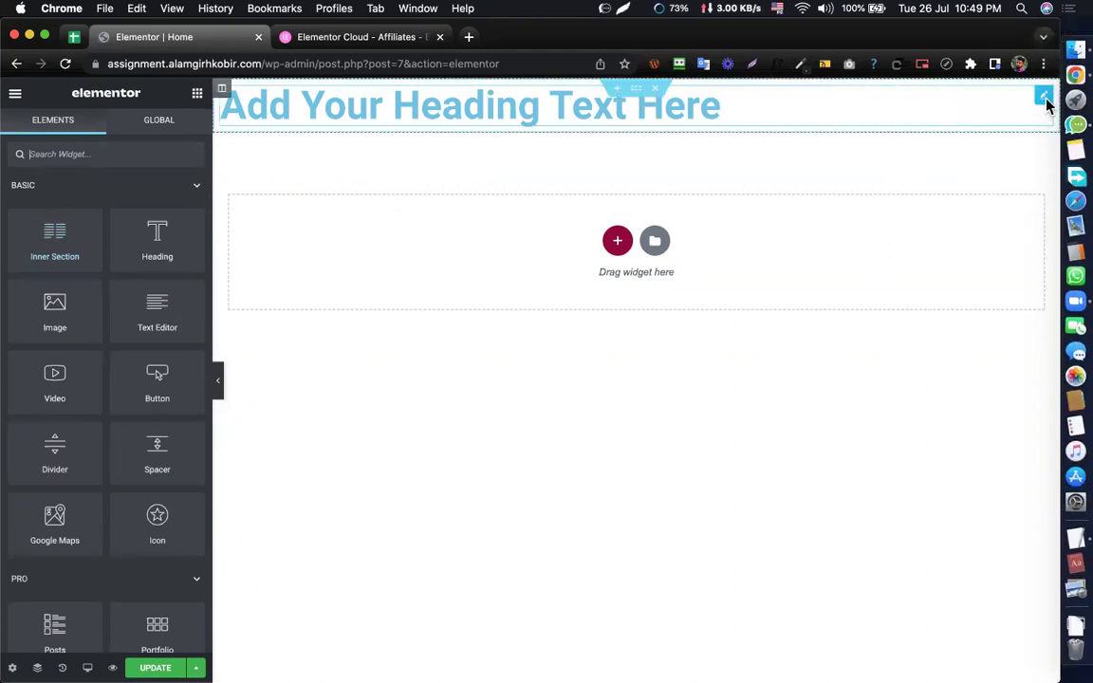
{"action": "left_click", "coordinate": [1044, 97]}
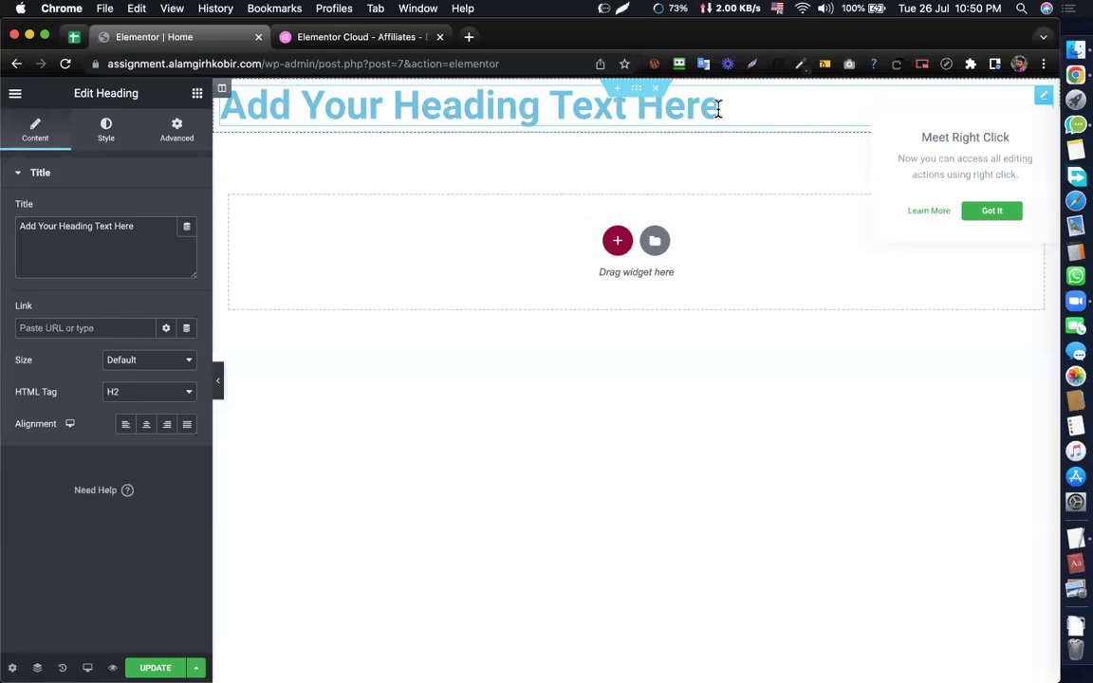
{"action": "left_click", "coordinate": [782, 108]}
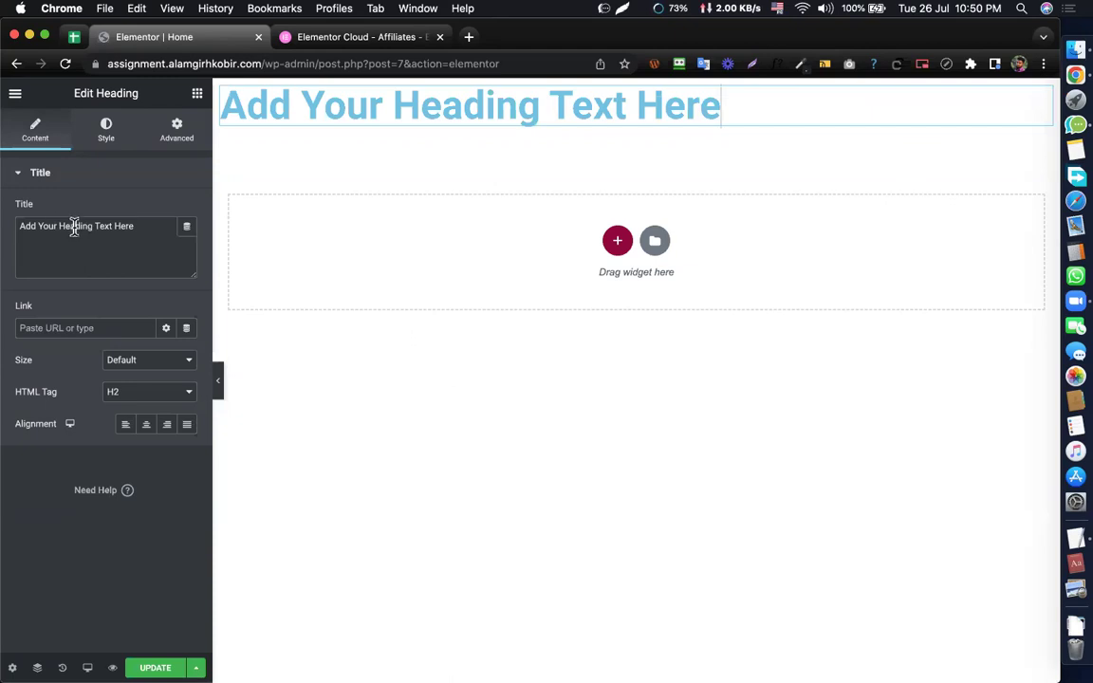
- Replace 'Here' in the heading with '123...' and append '321'
{"action": "left_click_drag", "start_coordinate": [729, 108], "coordinate": [640, 108]}
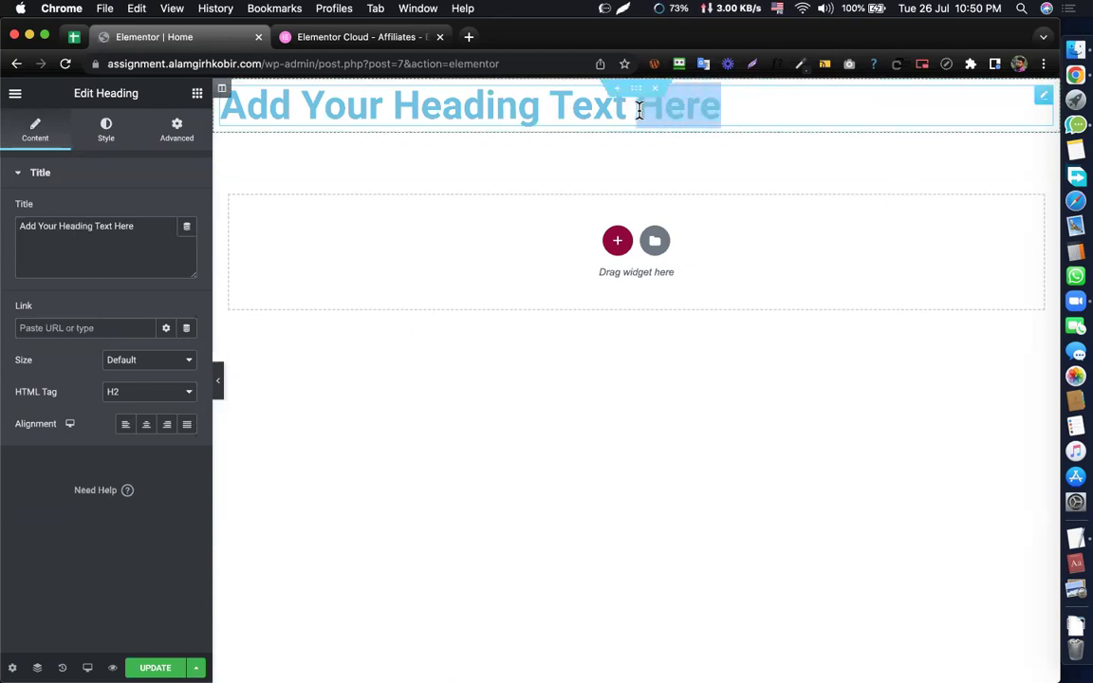
{"action": "key", "text": "BackSpace"}
{"action": "type", "text": "1"}
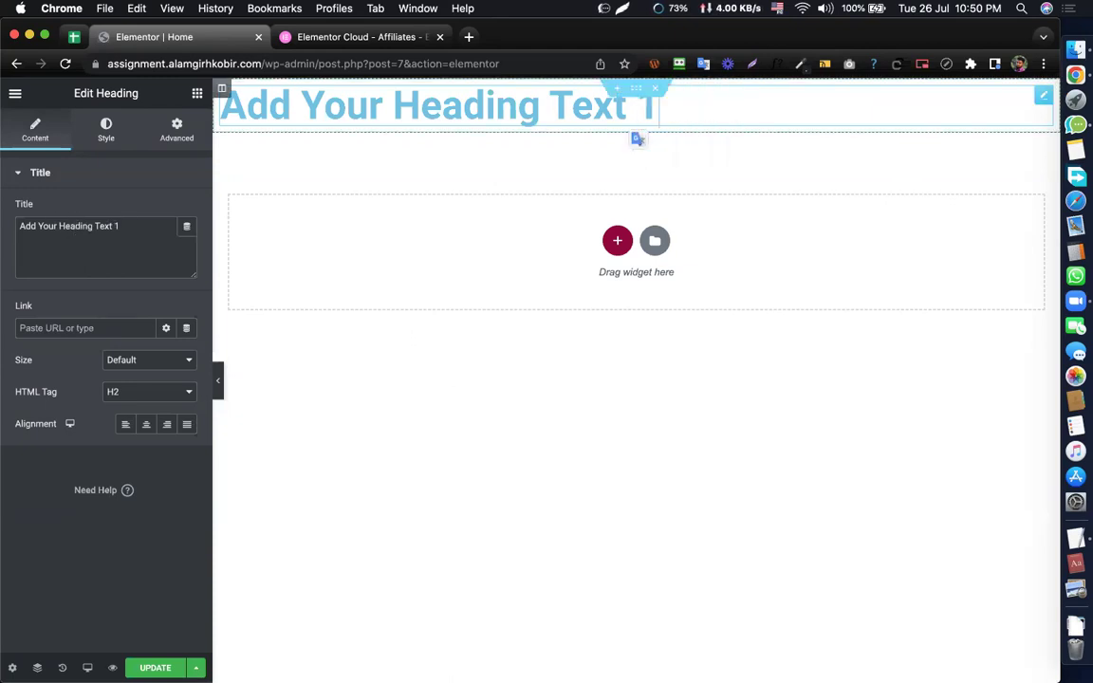
{"action": "type", "text": "23..."}
{"action": "left_click_drag", "start_coordinate": [462, 106], "coordinate": [422, 106]}
{"action": "left_click", "coordinate": [423, 107]}
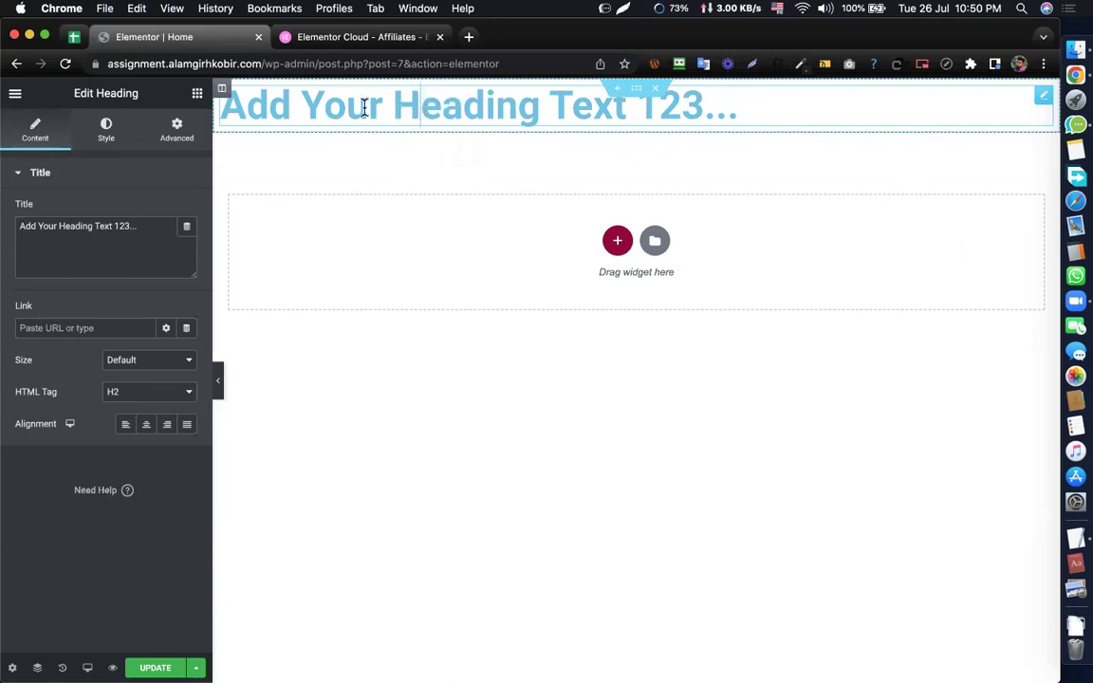
{"action": "key", "text": "BackSpace"}
{"action": "type", "text": "Y"}
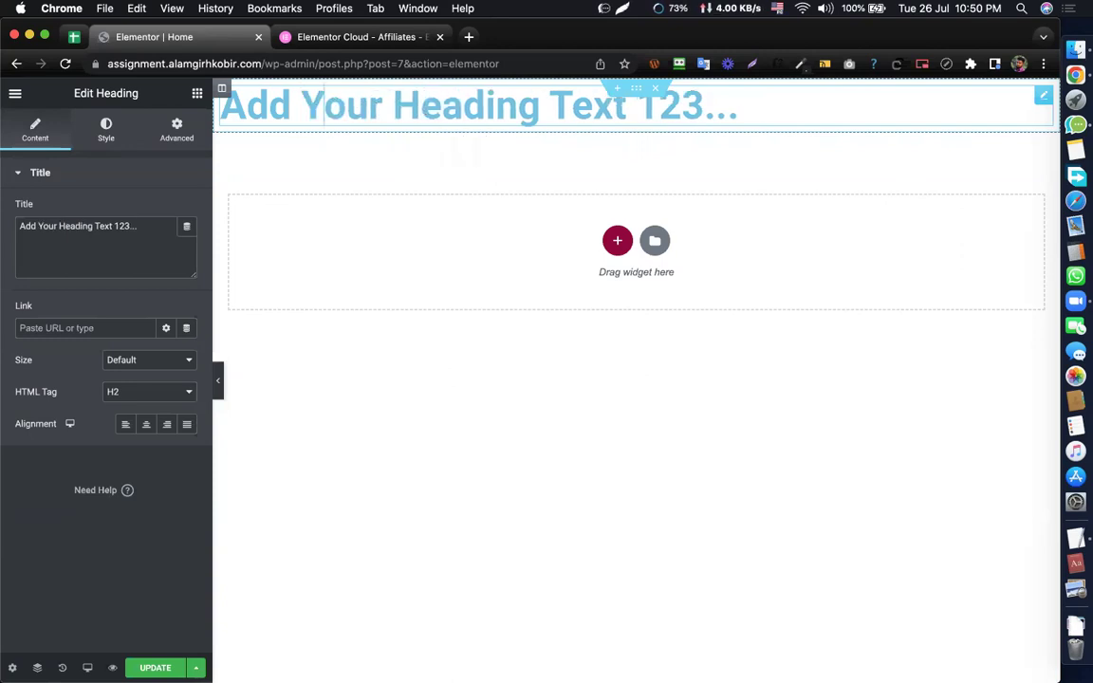
{"action": "left_click", "coordinate": [736, 115]}
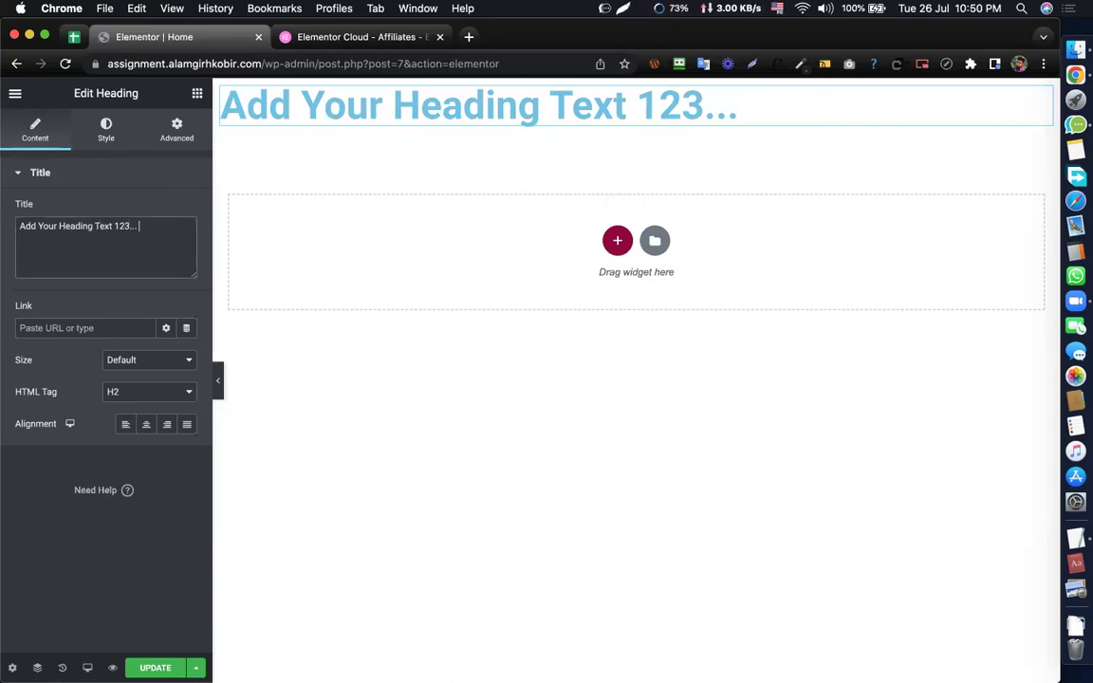
{"action": "type", "text": "321"}
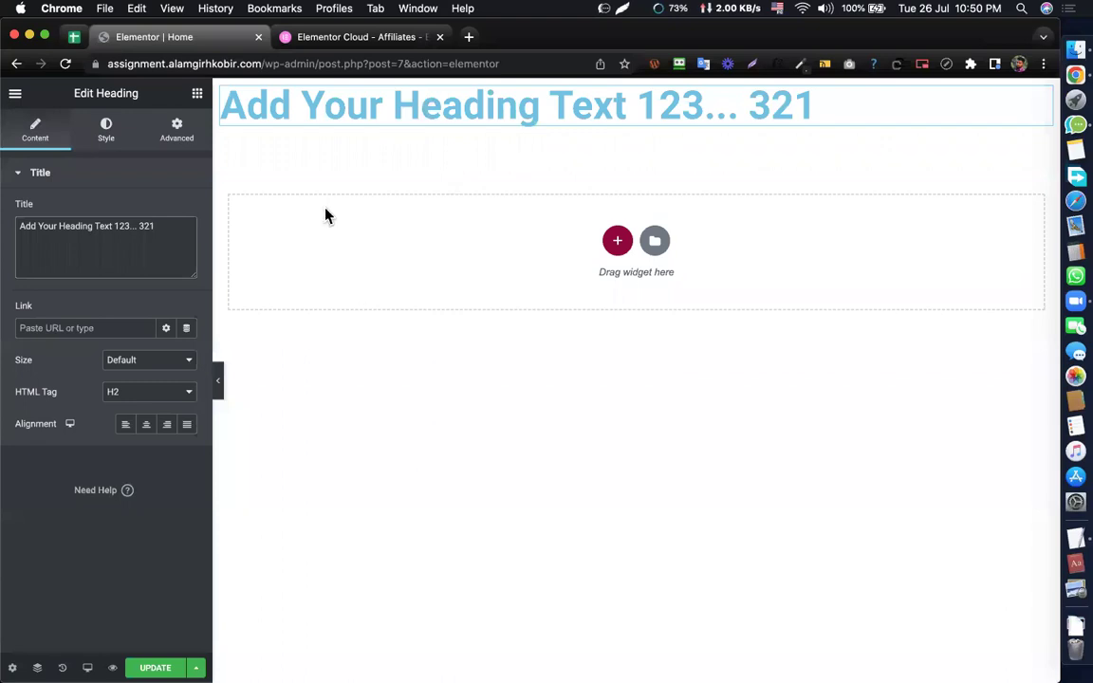
- Fix the accidental 'Heoding' typo back to 'Heading' and select the full title
{"action": "triple_click", "coordinate": [90, 227]}
{"action": "left_click", "coordinate": [115, 236]}
{"action": "left_click_drag", "start_coordinate": [442, 108], "coordinate": [467, 112]}
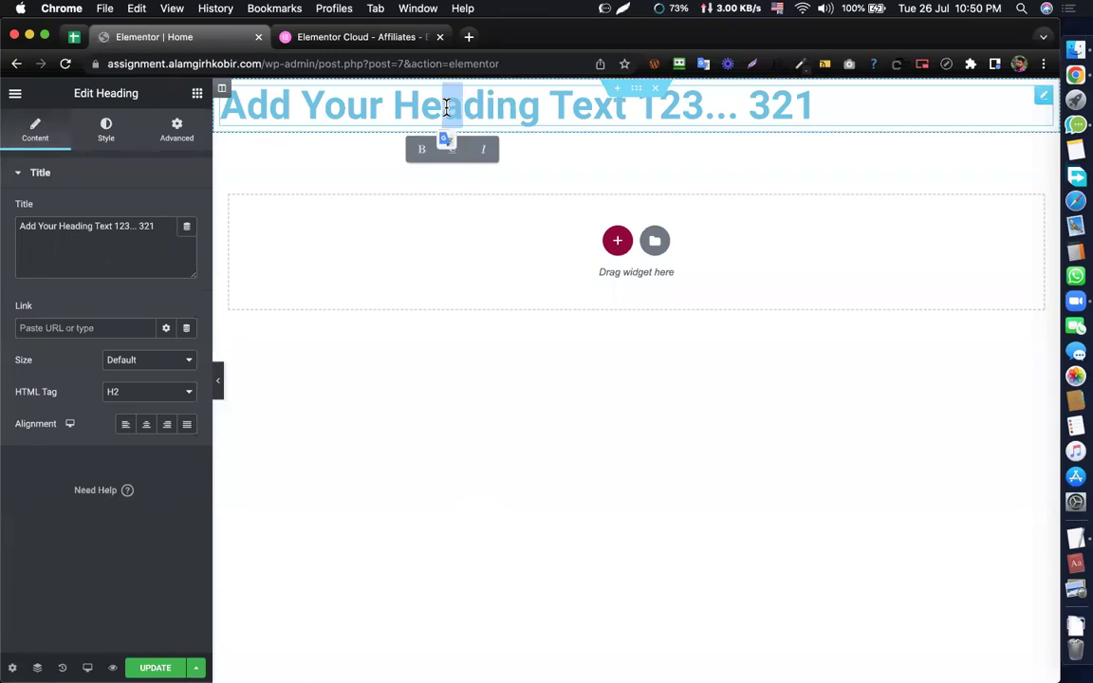
{"action": "type", "text": "o"}
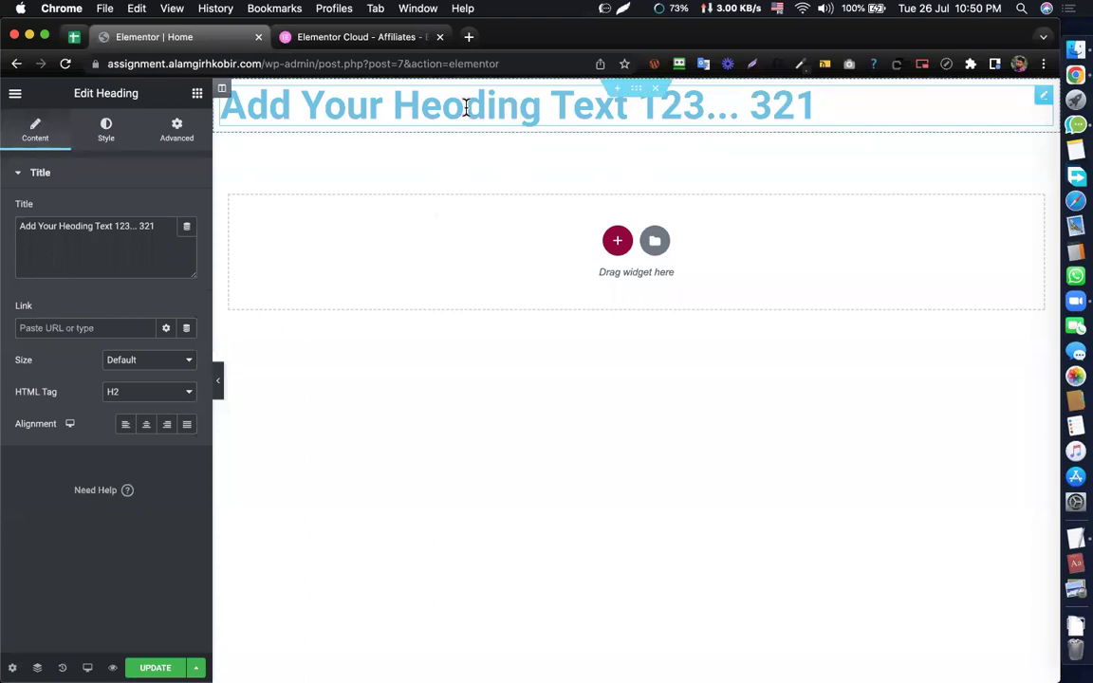
{"action": "left_click_drag", "start_coordinate": [465, 106], "coordinate": [439, 106]}
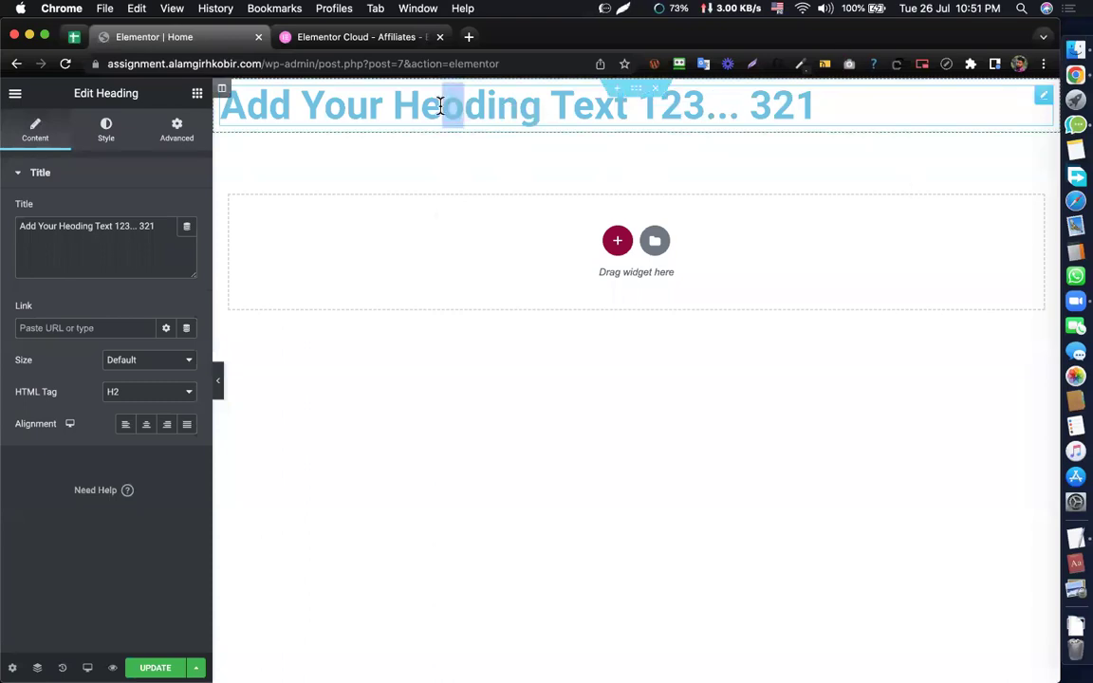
{"action": "type", "text": "a"}
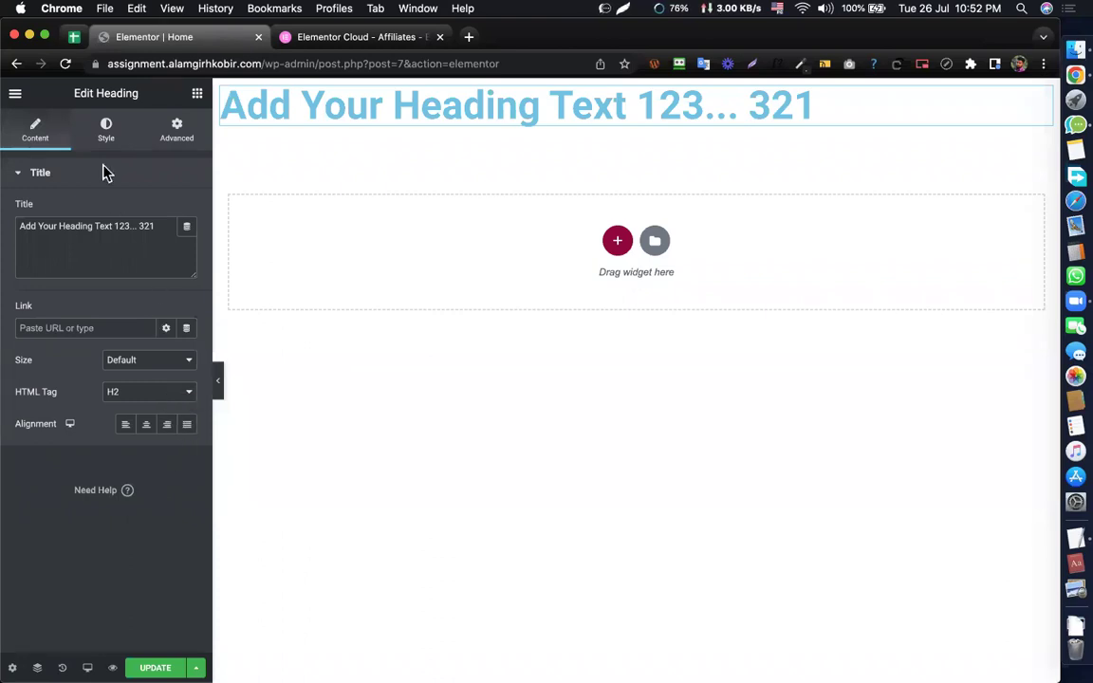
{"action": "double_click", "coordinate": [150, 225]}
{"action": "triple_click", "coordinate": [111, 224]}
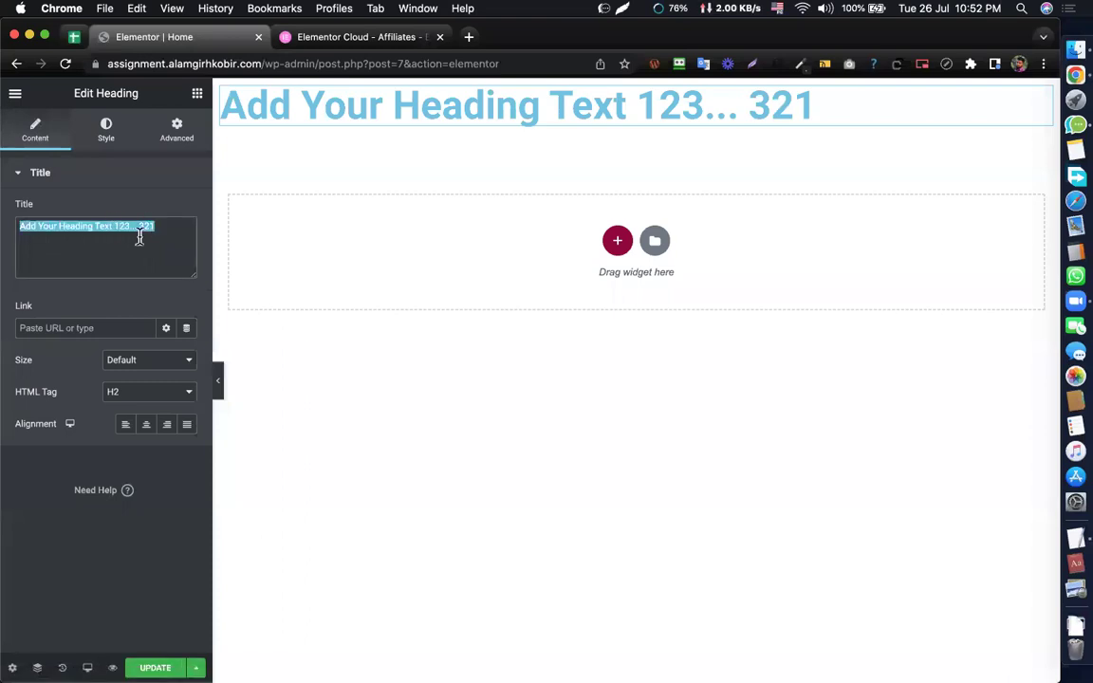
- Try Left, Center and Right alignment on the heading, settling on Justified
{"action": "left_click", "coordinate": [134, 420]}
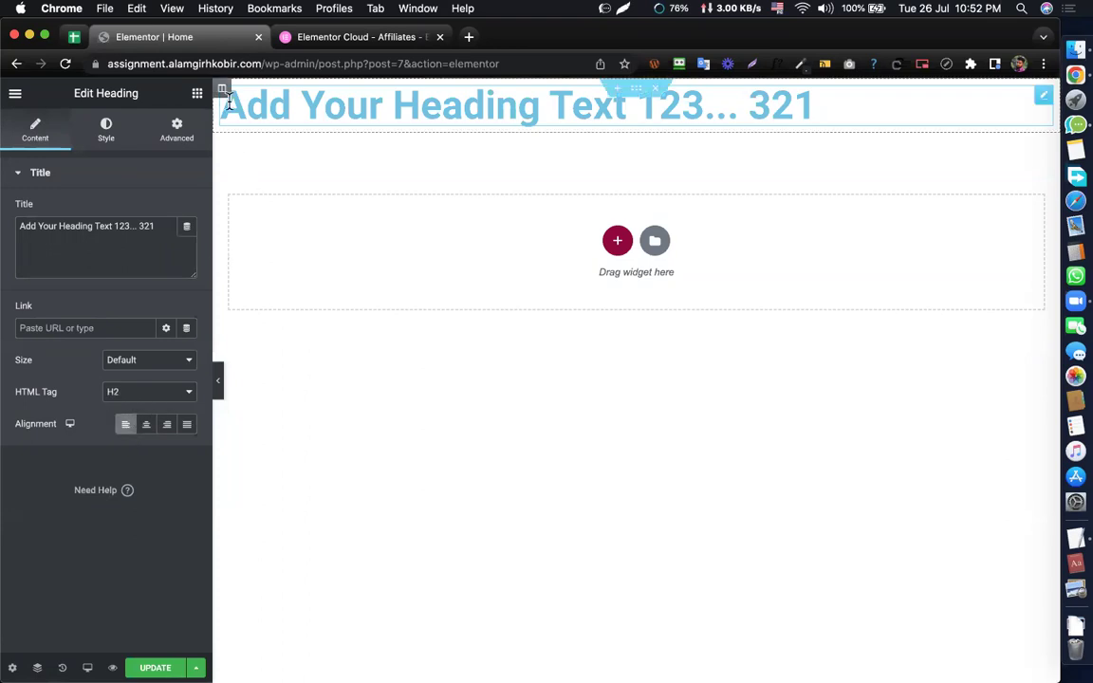
{"action": "left_click", "coordinate": [146, 425]}
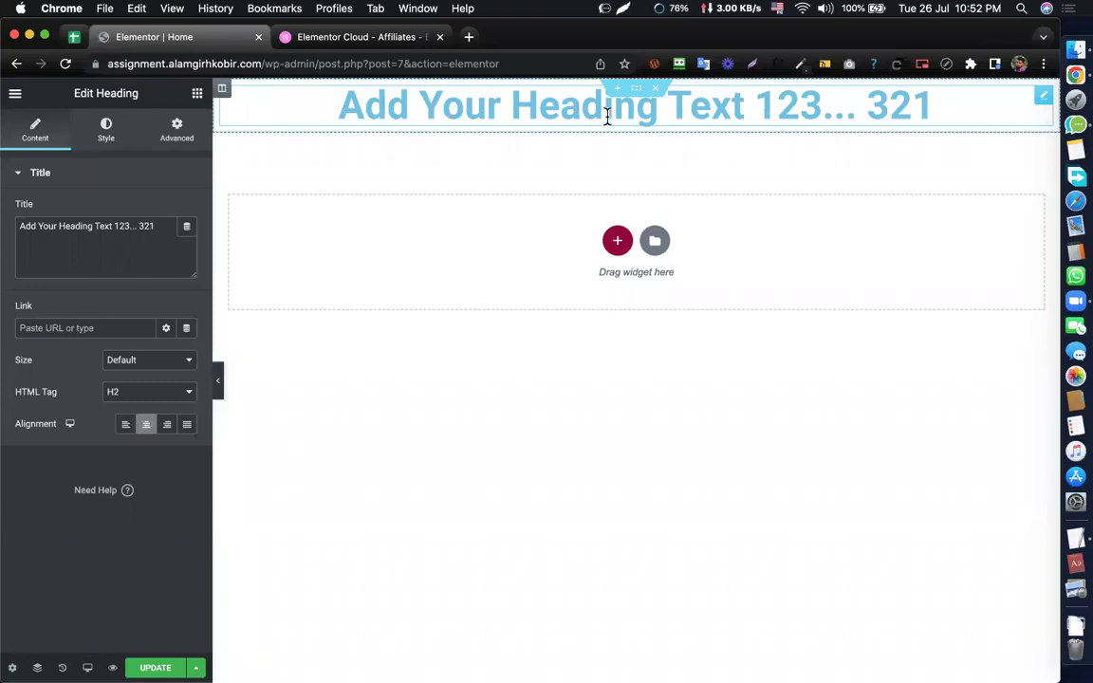
{"action": "left_click", "coordinate": [169, 427]}
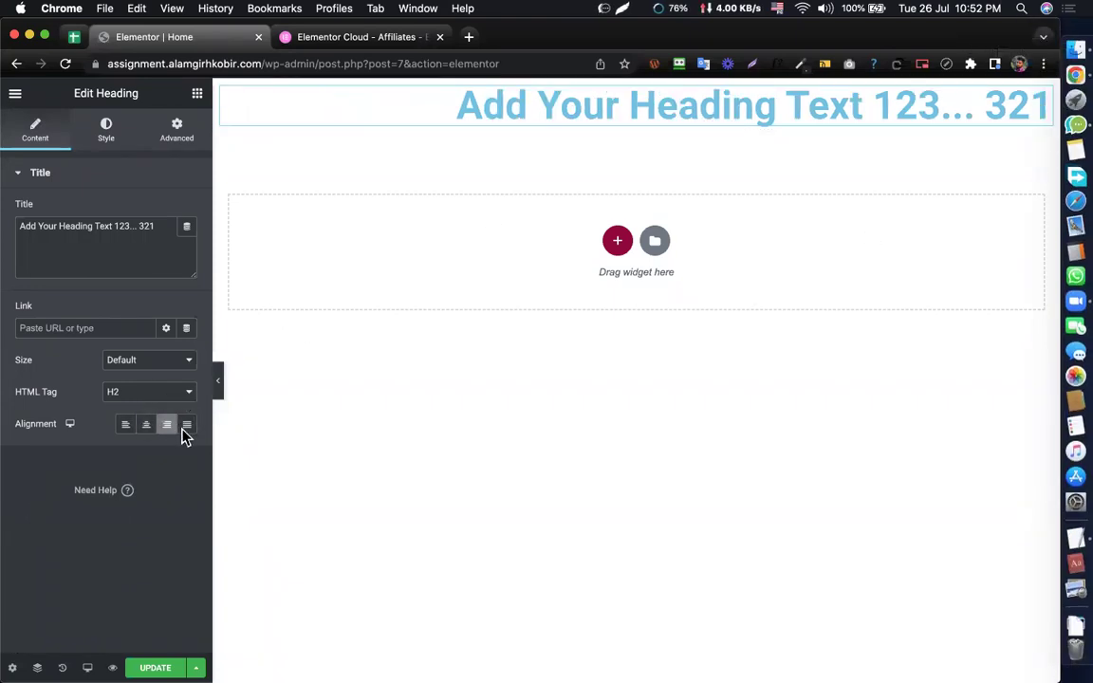
{"action": "left_click", "coordinate": [187, 426]}
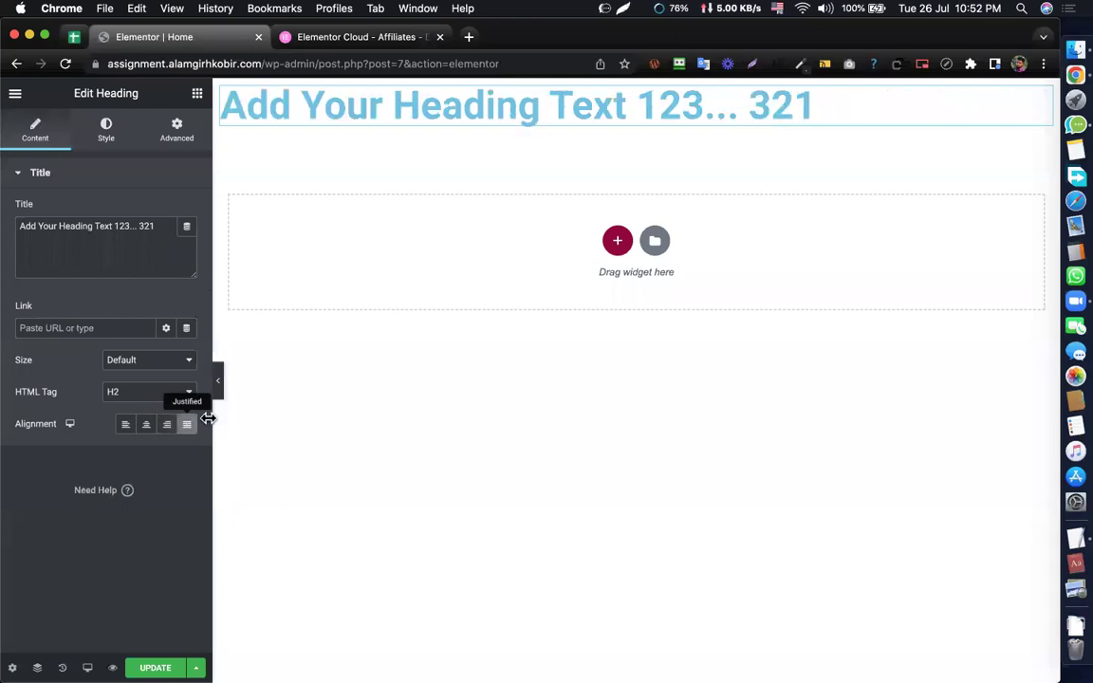
{"action": "triple_click", "coordinate": [115, 227]}
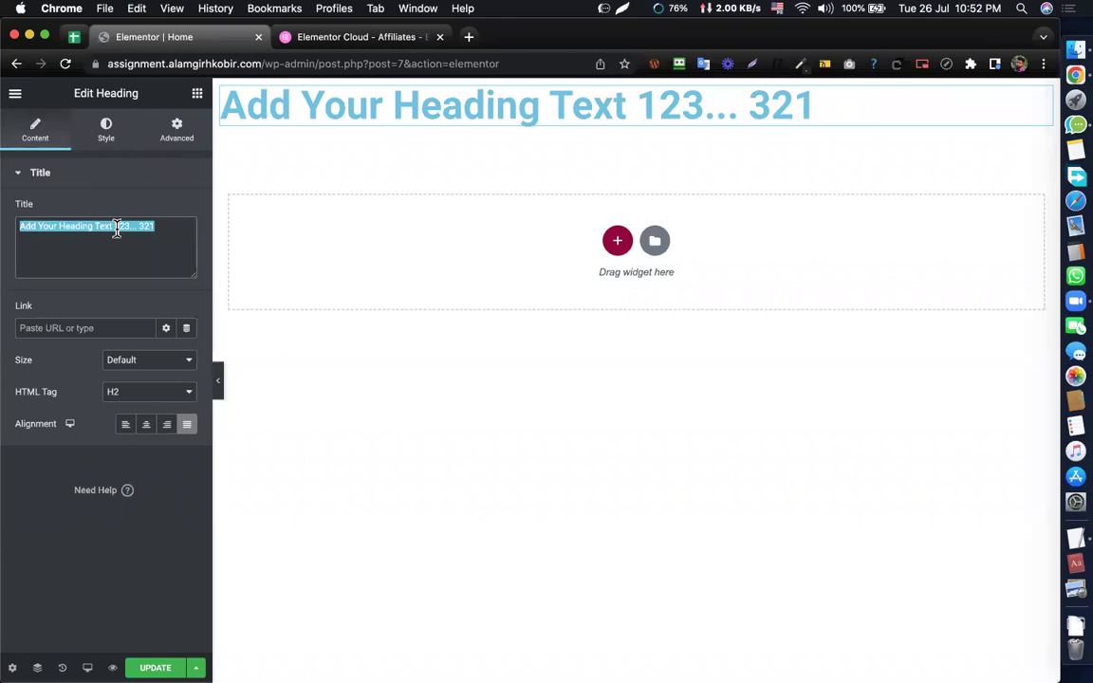
{"action": "left_click", "coordinate": [114, 227]}
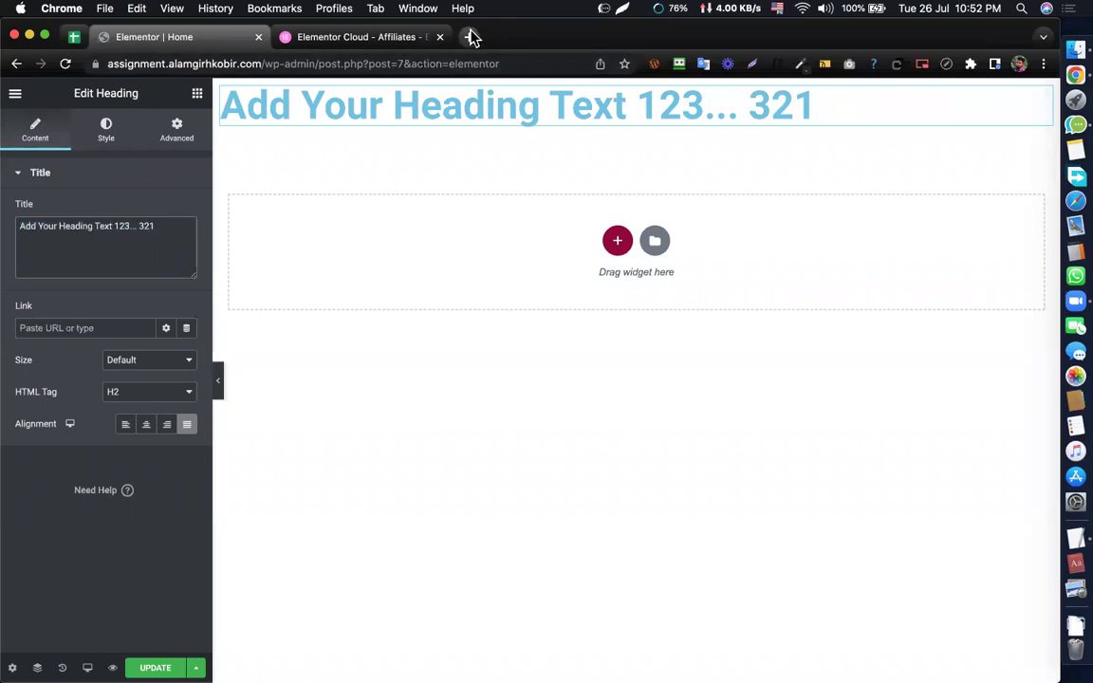
{"action": "left_click", "coordinate": [472, 36]}
- Search Google for 'newspaper' and show the image results
{"action": "type", "text": "newoa"}
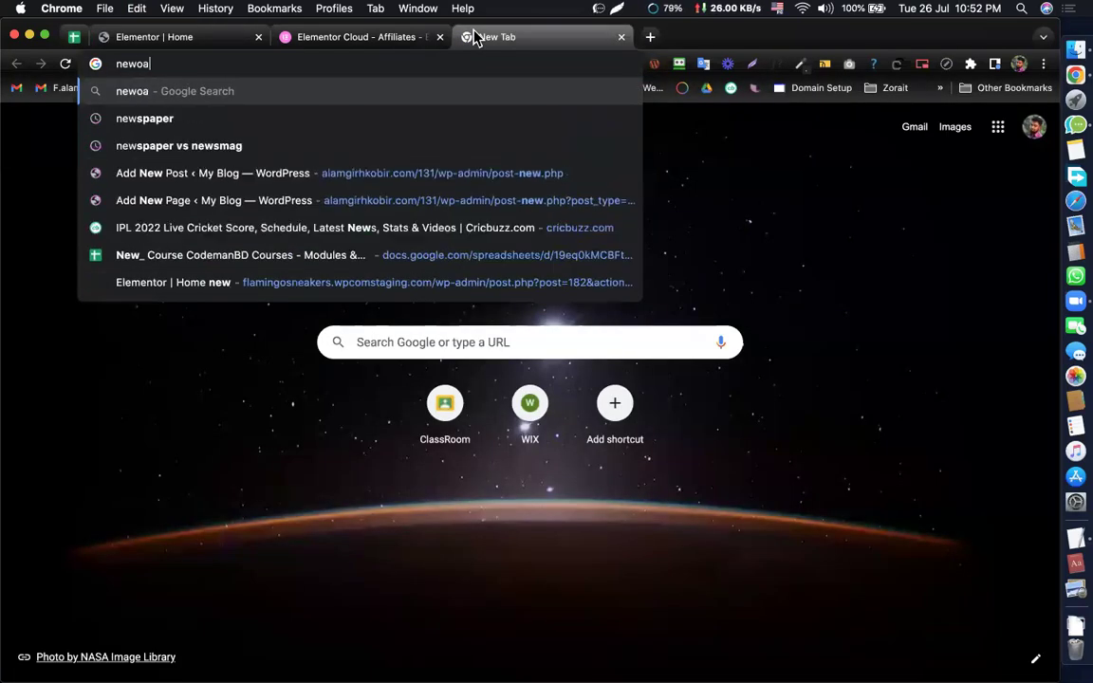
{"action": "key", "text": "BackSpace"}
{"action": "key", "text": "BackSpace"}
{"action": "type", "text": "paper"}
{"action": "key", "text": "Return"}
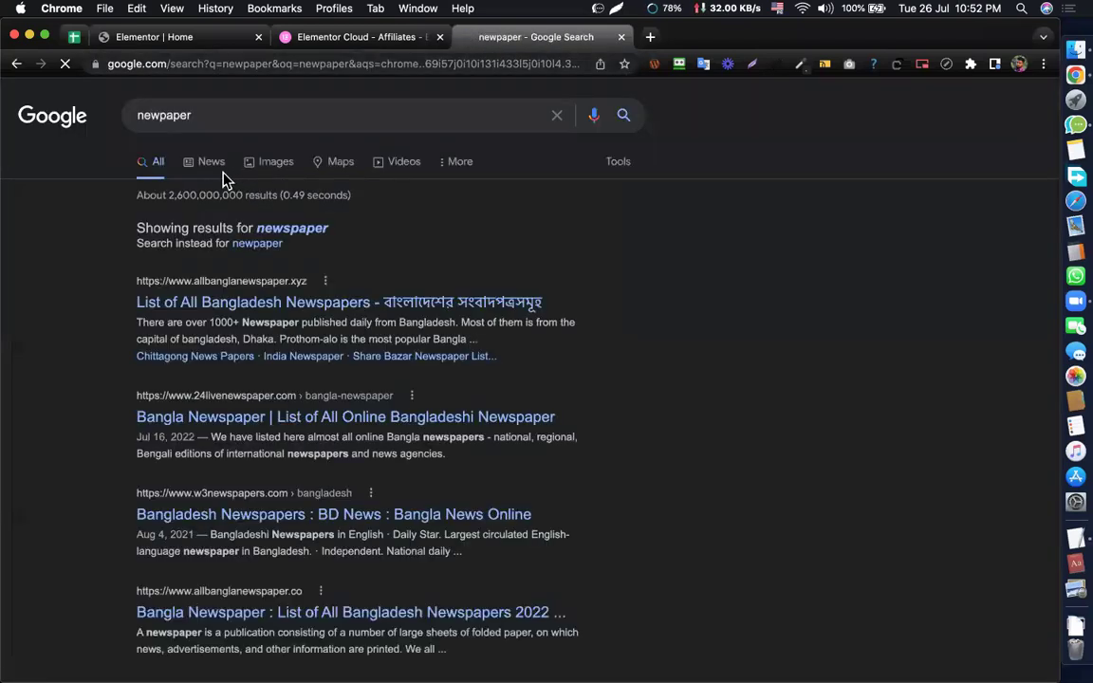
{"action": "left_click", "coordinate": [253, 171]}
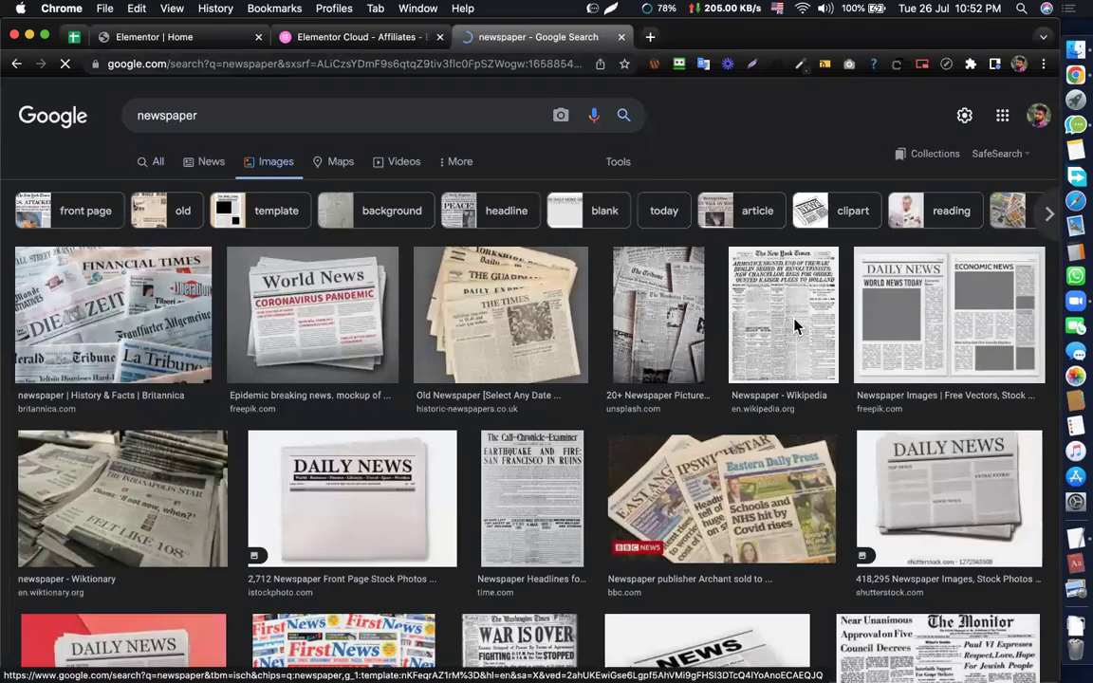
- Preview the Wikipedia and Freepik newspaper images, then return to the Elementor editor
{"action": "left_click", "coordinate": [795, 327]}
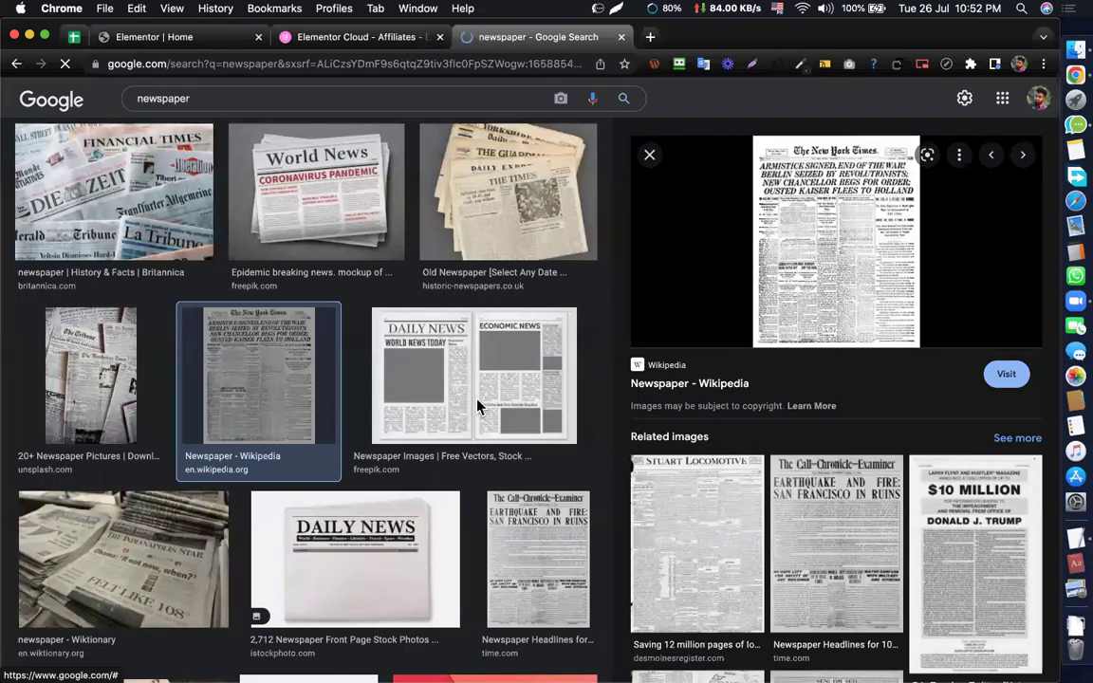
{"action": "scroll", "coordinate": [471, 342], "scroll_direction": "down", "scroll_amount": 2}
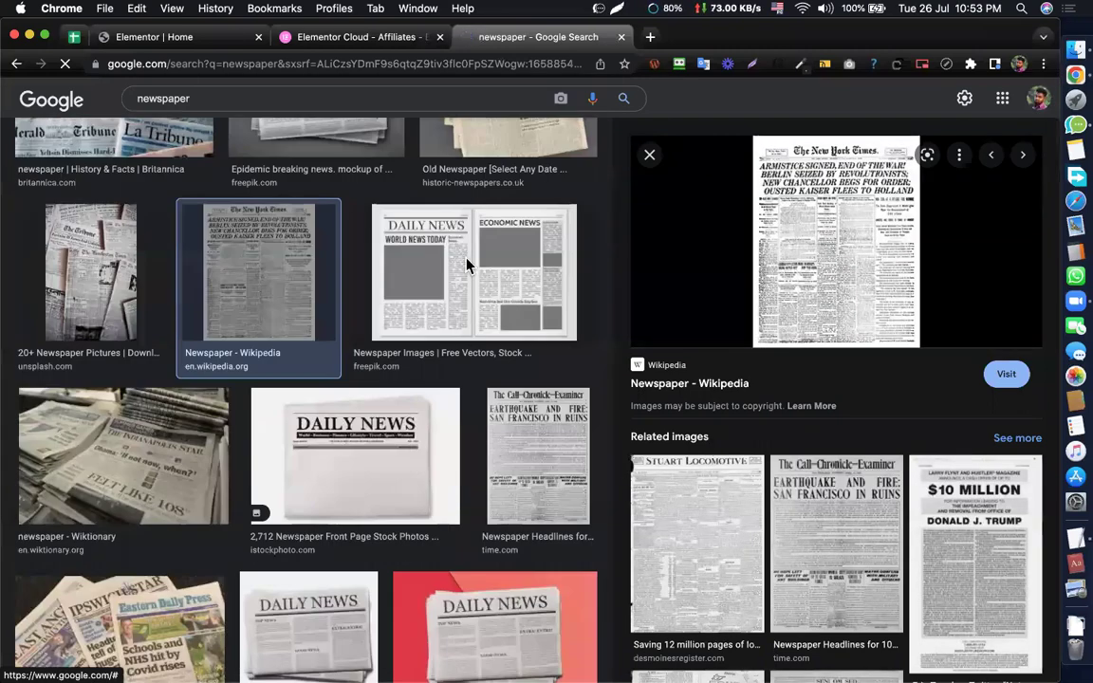
{"action": "left_click", "coordinate": [466, 266]}
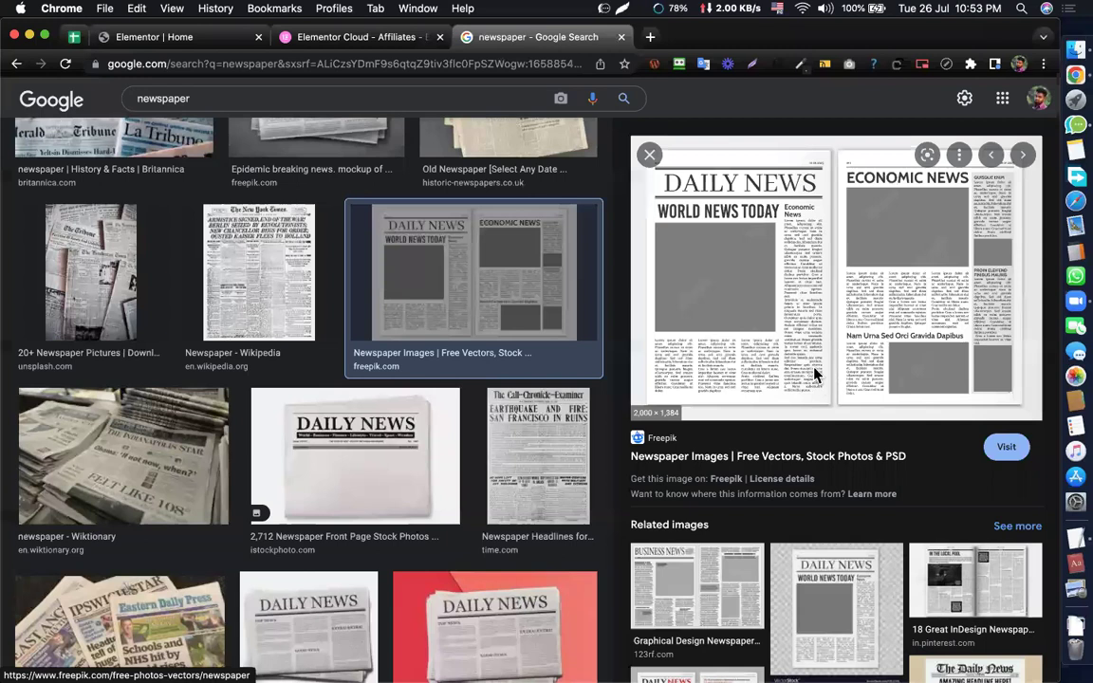
{"action": "scroll", "coordinate": [815, 375], "scroll_direction": "up", "scroll_amount": 5}
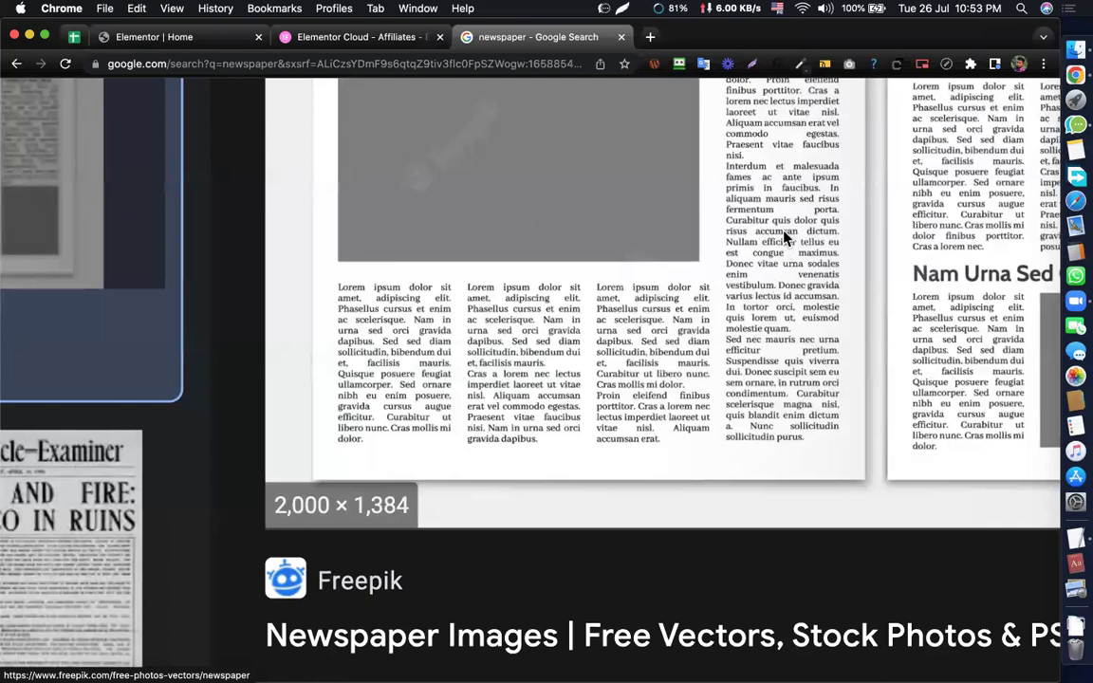
{"action": "scroll", "coordinate": [721, 285], "scroll_direction": "up", "scroll_amount": 2}
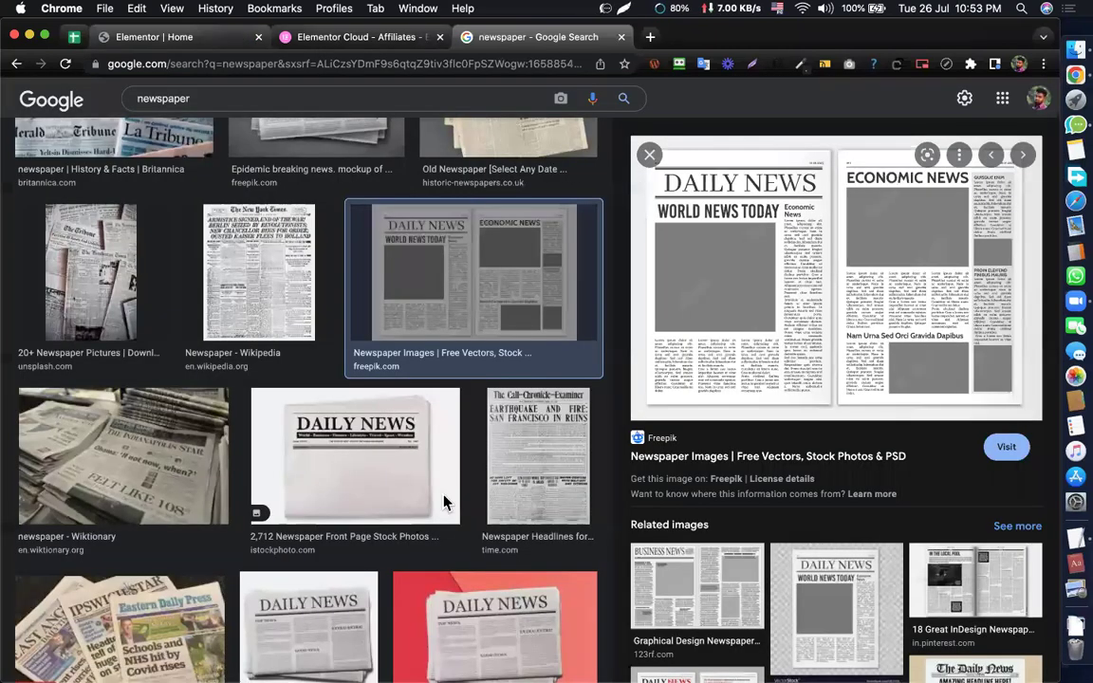
{"action": "left_click", "coordinate": [227, 38]}
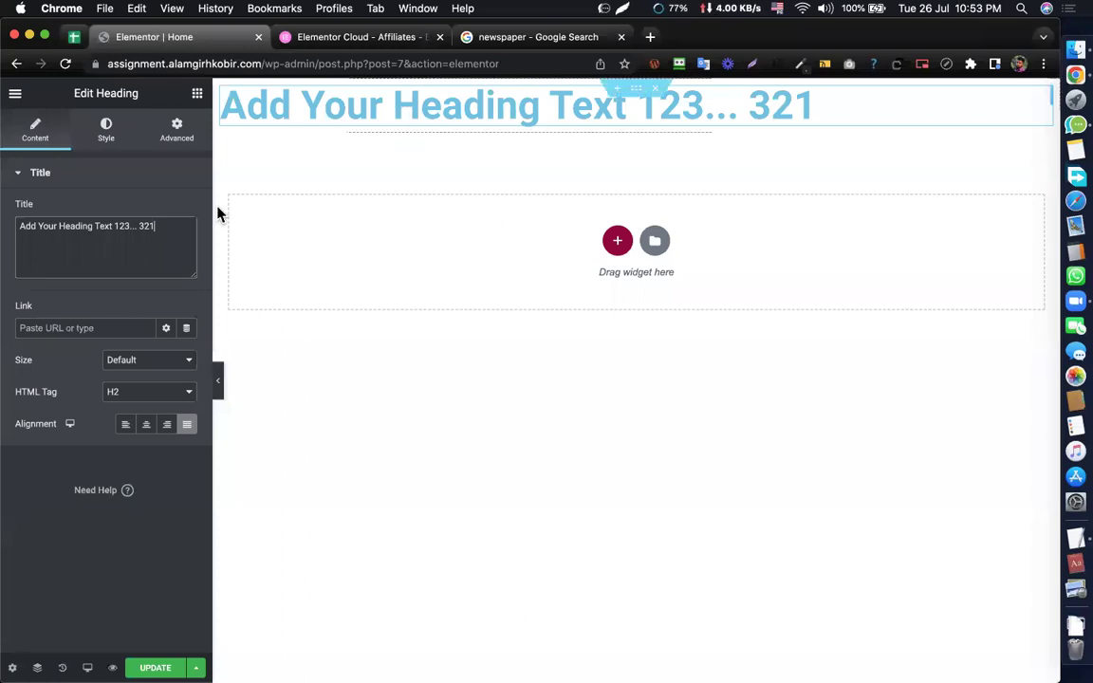
- Copy the whole title and paste it repeatedly so the phrase repeats eight times
{"action": "triple_click", "coordinate": [131, 225]}
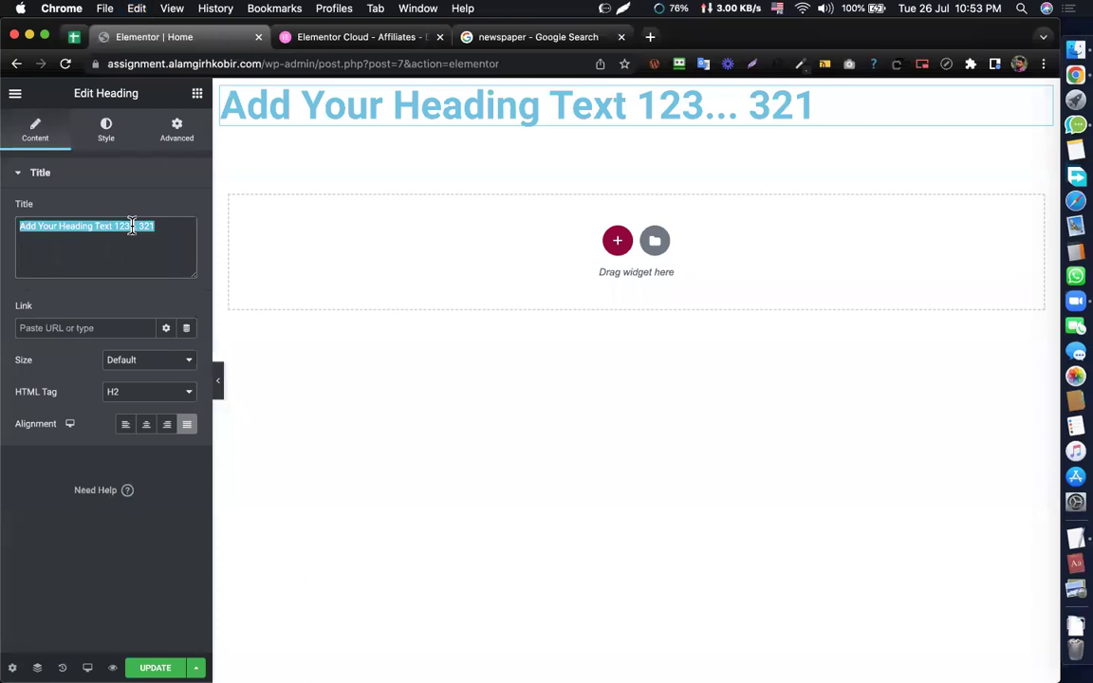
{"action": "key", "text": "ctrl+c"}
{"action": "key", "text": "ctrl+v"}
{"action": "key", "text": "ctrl+v"}
{"action": "key", "text": "ctrl+v"}
{"action": "key", "text": "ctrl+v"}
{"action": "key", "text": "ctrl+v"}
{"action": "key", "text": "ctrl+v"}
{"action": "key", "text": "ctrl+v"}
{"action": "key", "text": "ctrl+v"}
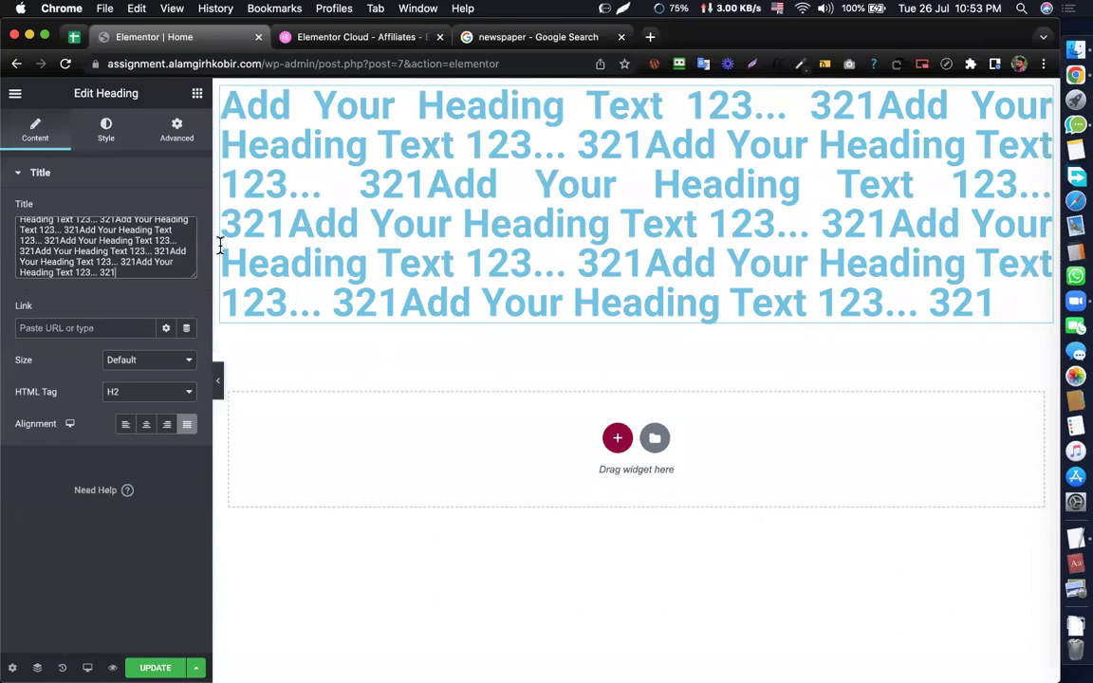
- Cycle the long heading through Left, Center, Right and Justified, ending on Left
{"action": "left_click", "coordinate": [127, 424]}
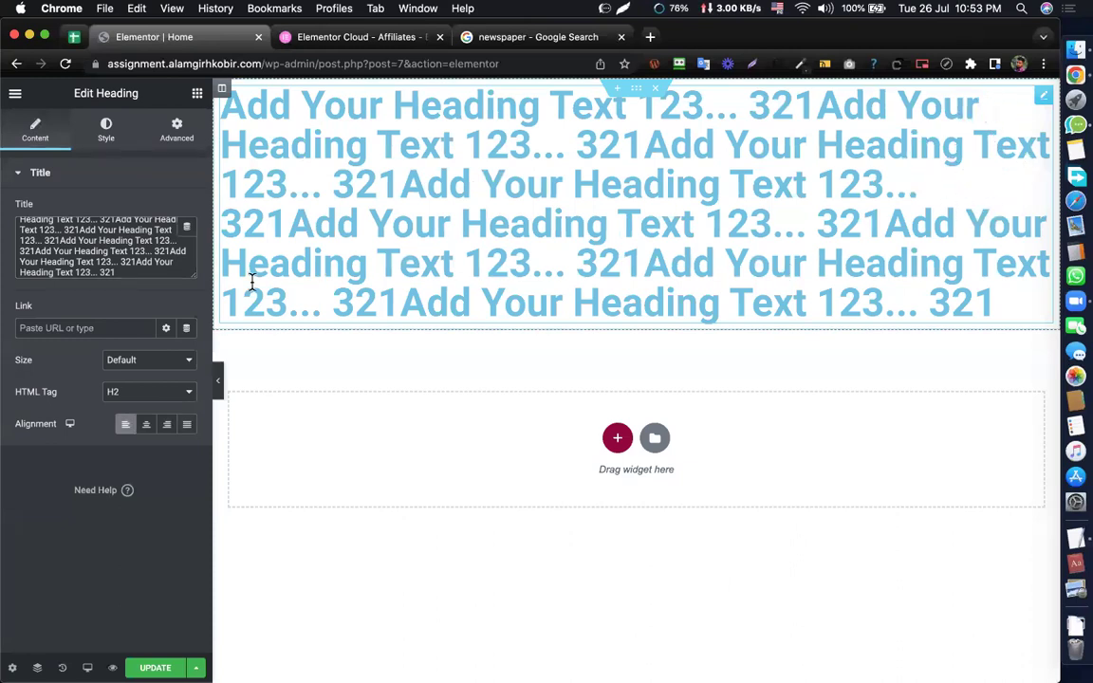
{"action": "left_click", "coordinate": [147, 427]}
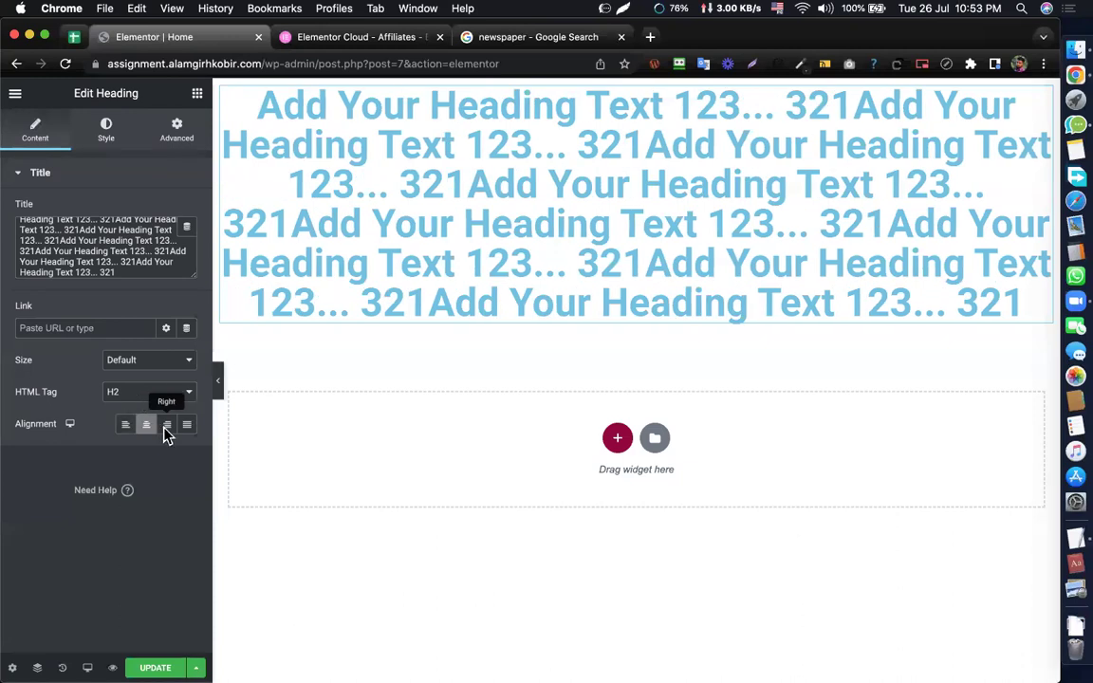
{"action": "left_click", "coordinate": [166, 427]}
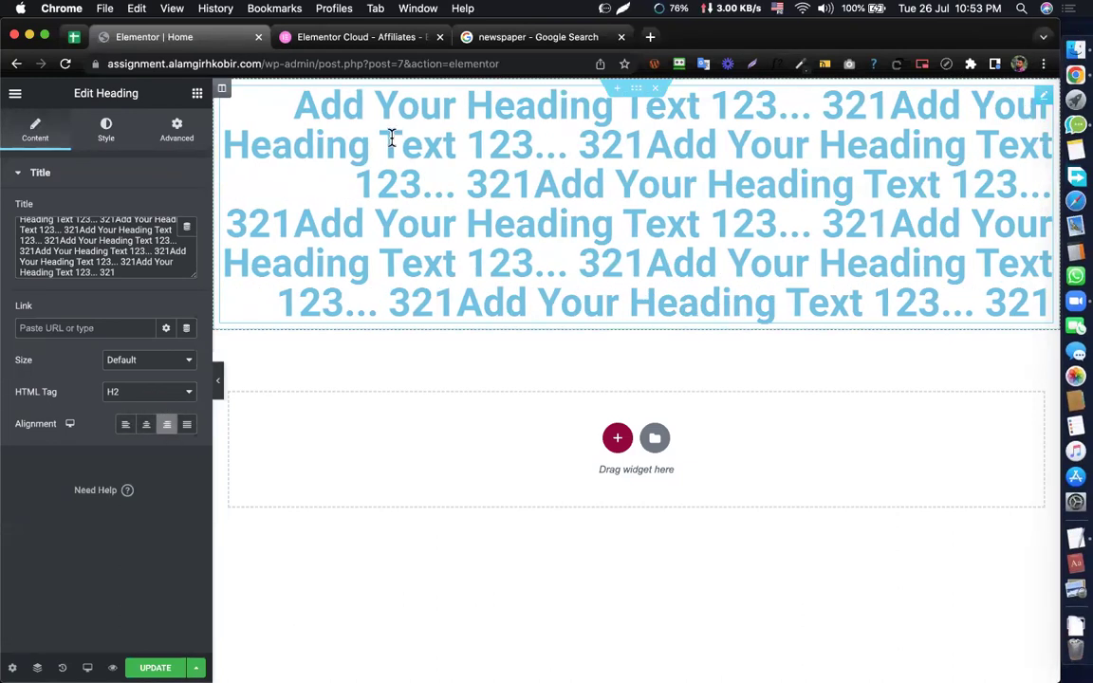
{"action": "left_click", "coordinate": [187, 427]}
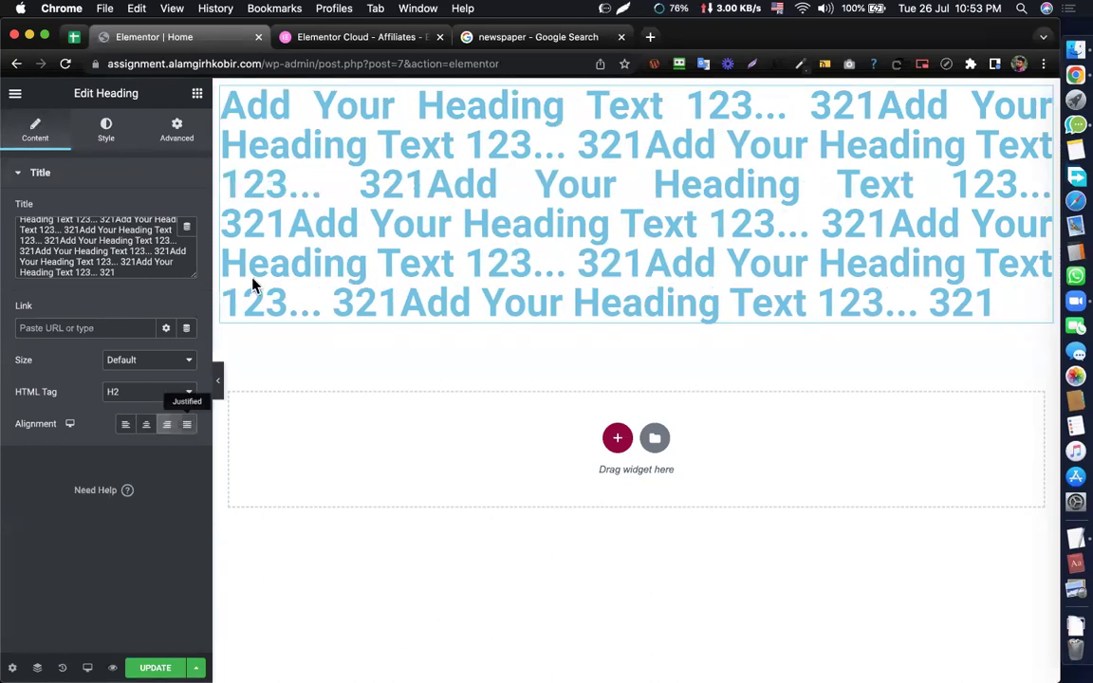
{"action": "left_click", "coordinate": [125, 424]}
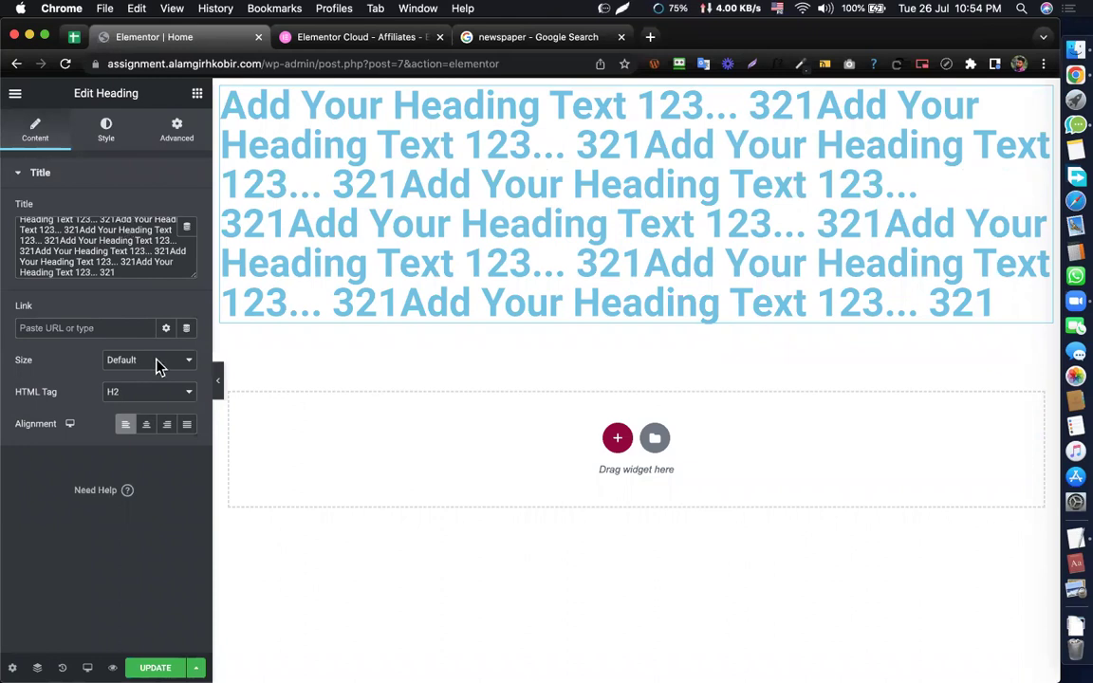
- Set the heading's text colour to deep blue-violet #4311CC in the Style colour picker
{"action": "left_click", "coordinate": [106, 131]}
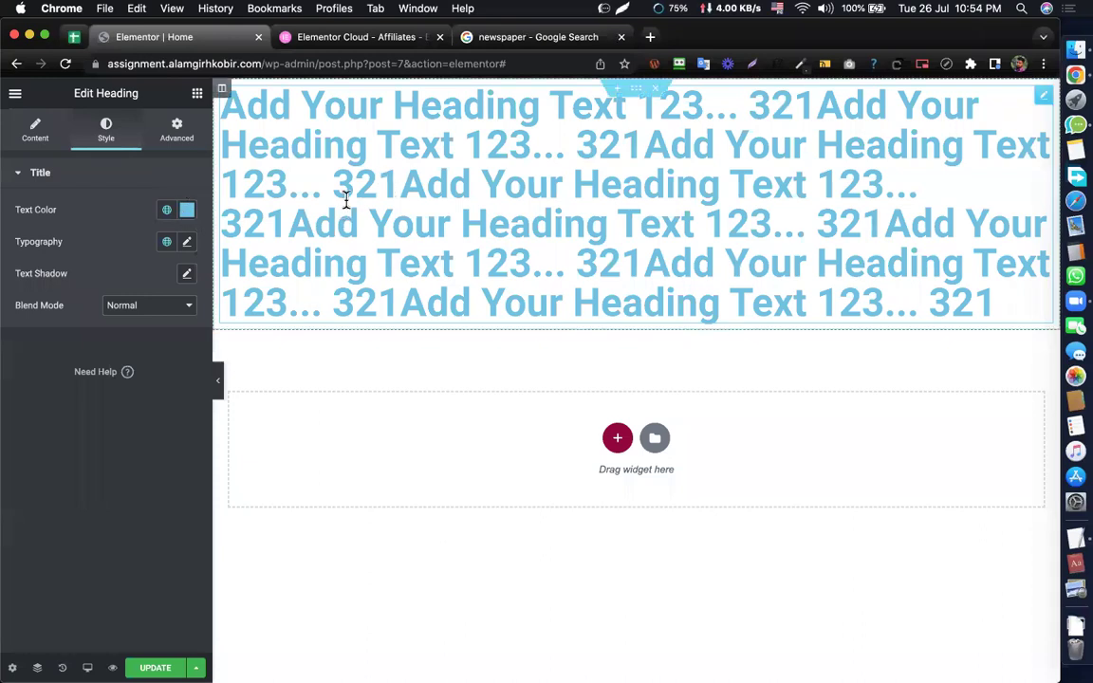
{"action": "left_click", "coordinate": [186, 215]}
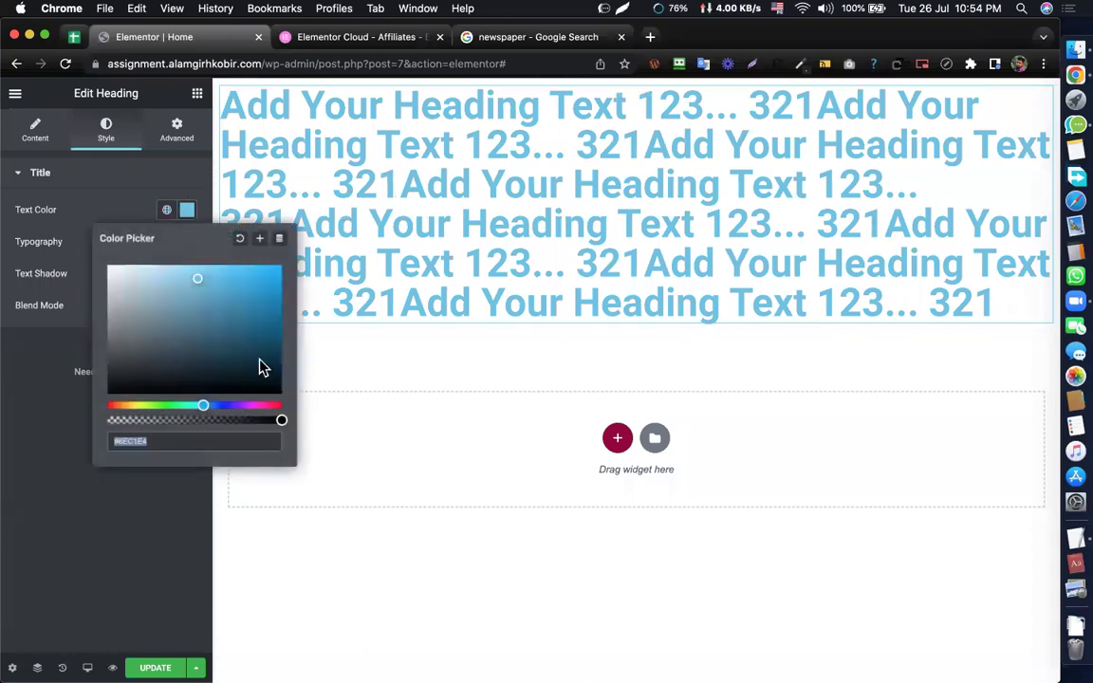
{"action": "left_click_drag", "start_coordinate": [199, 296], "coordinate": [80, 244]}
{"action": "left_click", "coordinate": [272, 282]}
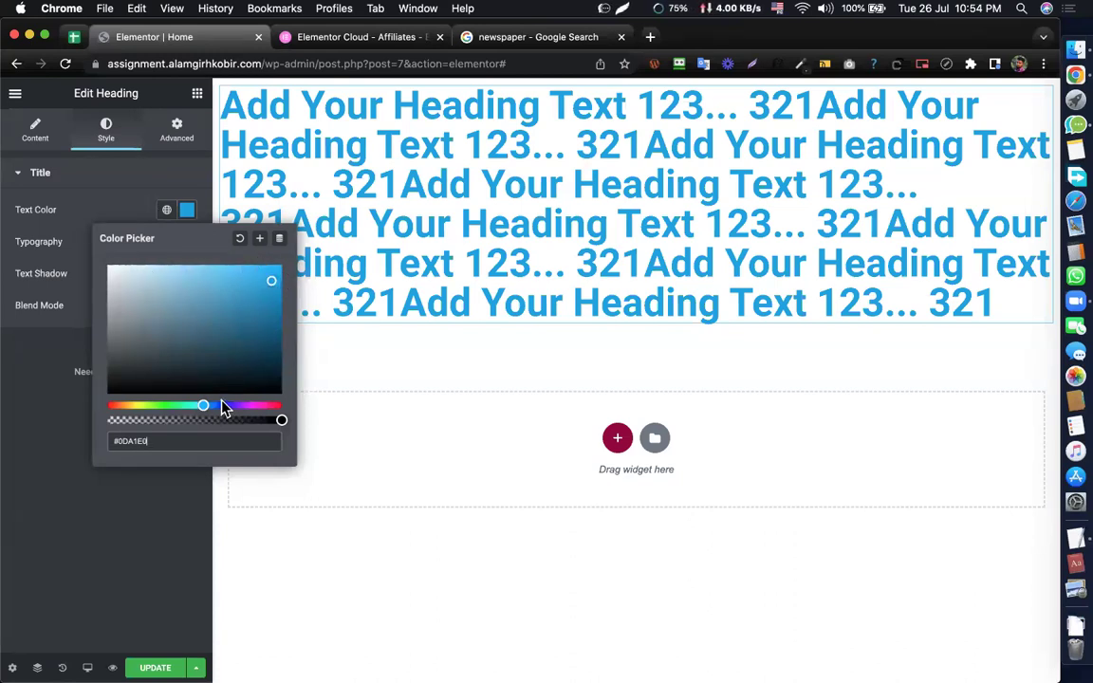
{"action": "left_click_drag", "start_coordinate": [209, 412], "coordinate": [232, 417]}
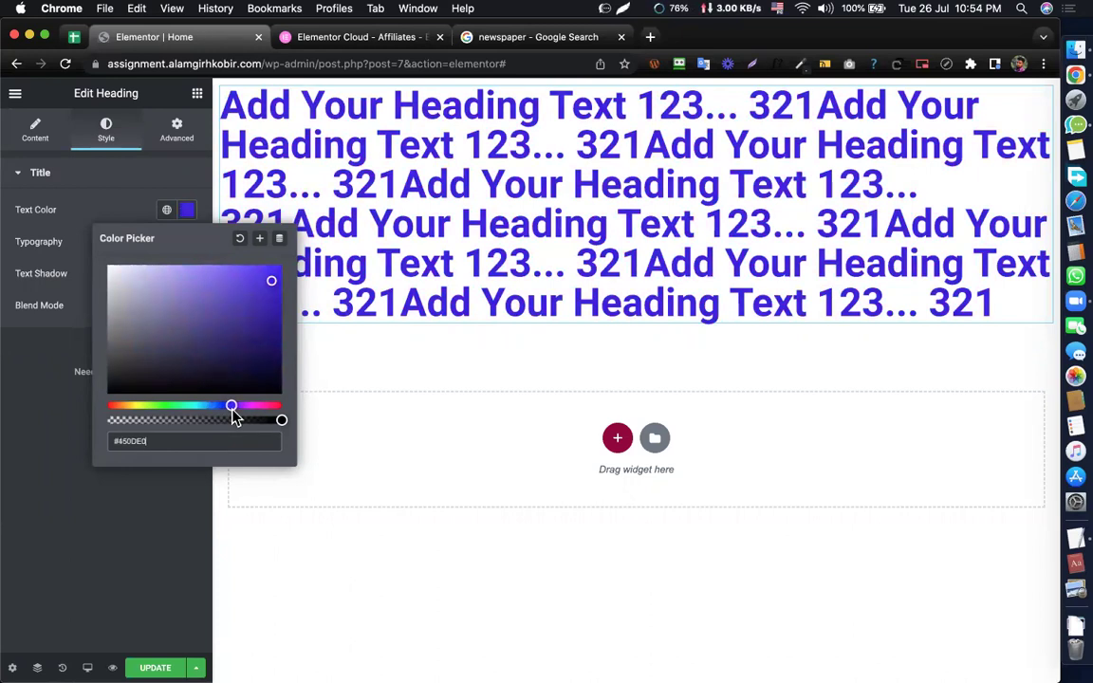
{"action": "mouse_move", "coordinate": [271, 284]}
{"action": "left_mouse_down"}
{"action": "mouse_move", "coordinate": [270, 342]}
{"action": "mouse_move", "coordinate": [288, 244]}
{"action": "mouse_move", "coordinate": [210, 250]}
{"action": "mouse_move", "coordinate": [59, 232]}
{"action": "mouse_move", "coordinate": [53, 209]}
{"action": "mouse_move", "coordinate": [60, 287]}
{"action": "mouse_move", "coordinate": [112, 413]}
{"action": "mouse_move", "coordinate": [103, 402]}
{"action": "mouse_move", "coordinate": [186, 390]}
{"action": "mouse_move", "coordinate": [295, 403]}
{"action": "mouse_move", "coordinate": [294, 245]}
{"action": "mouse_move", "coordinate": [283, 309]}
{"action": "mouse_move", "coordinate": [267, 296]}
{"action": "left_mouse_up"}
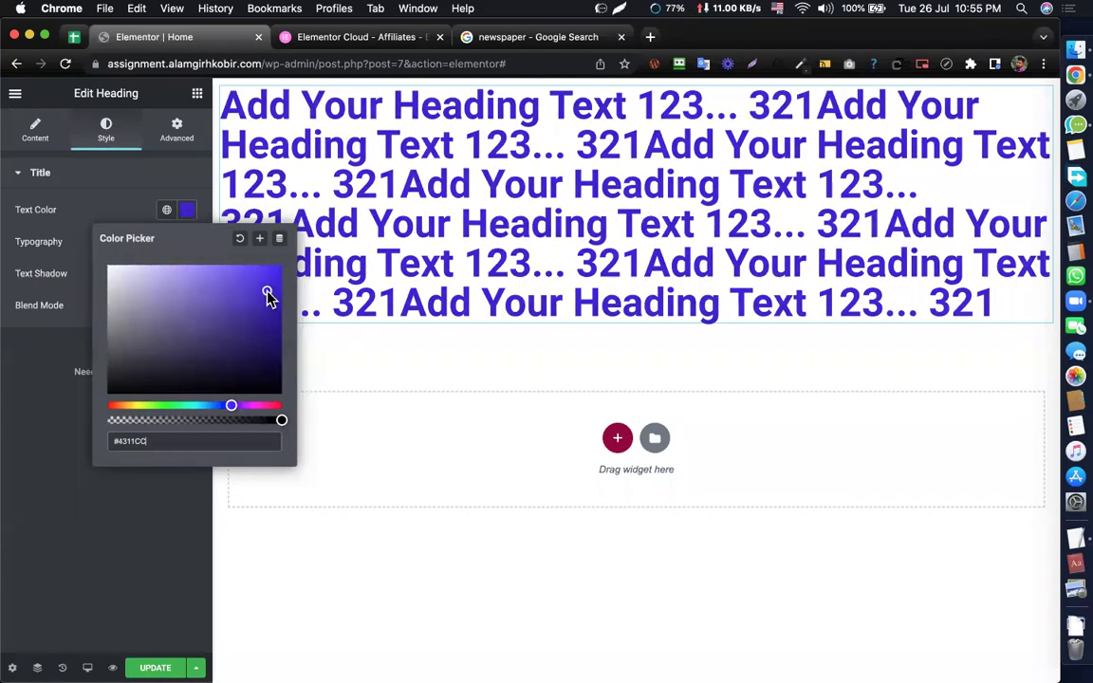
{"action": "left_click", "coordinate": [188, 209]}
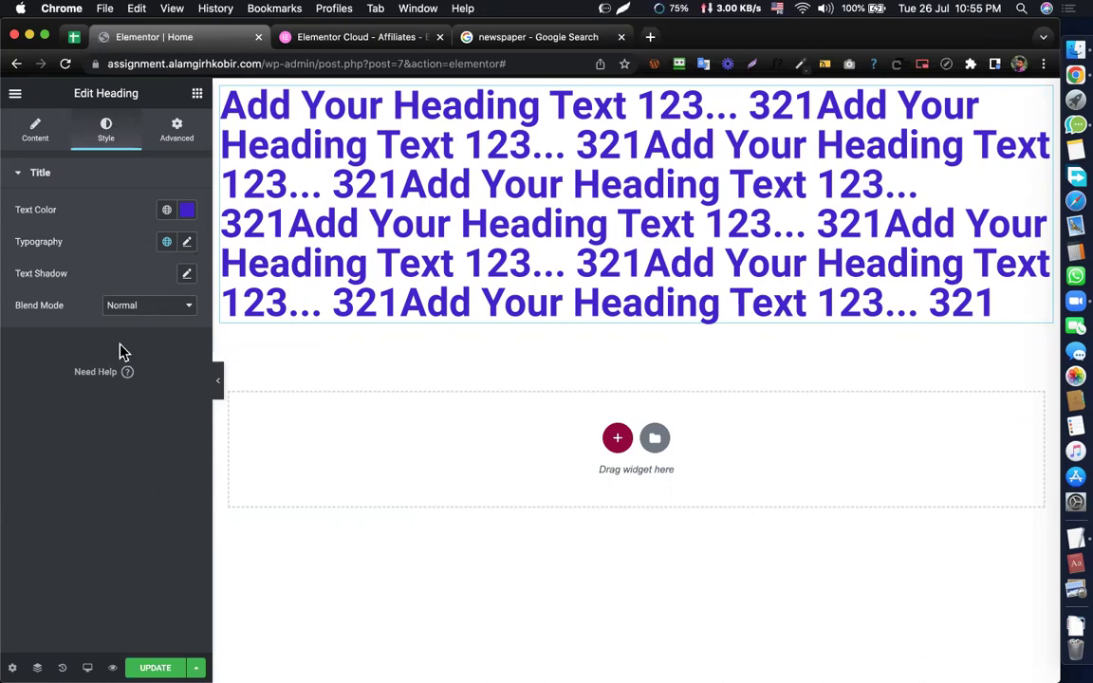
{"action": "left_click", "coordinate": [187, 243]}
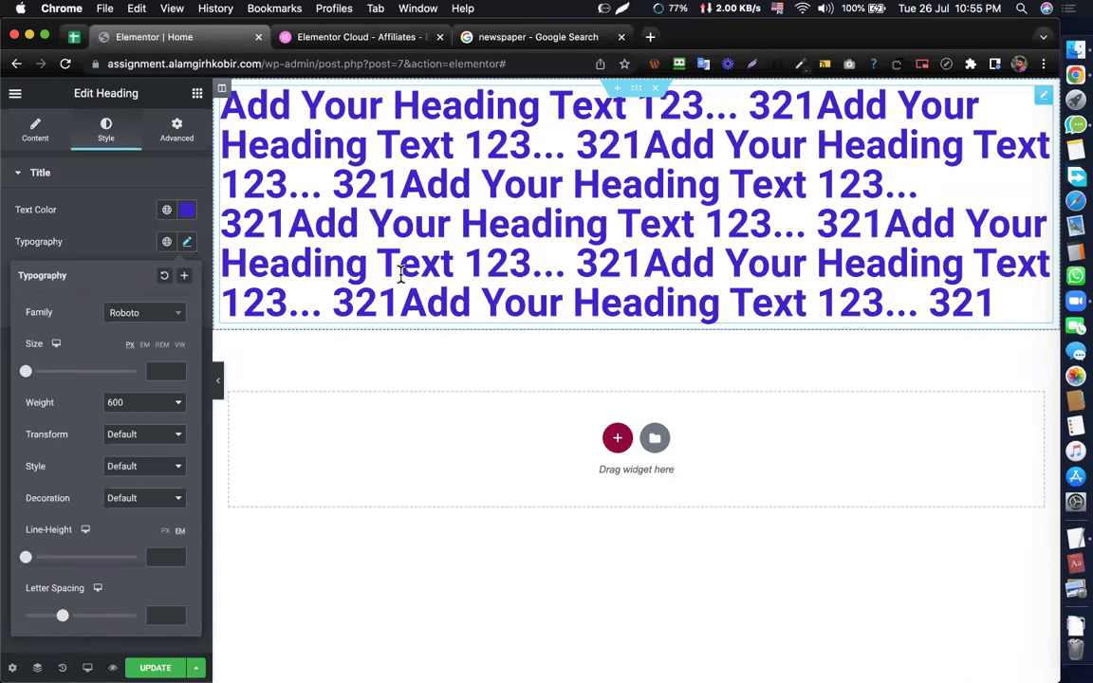
{"action": "left_click", "coordinate": [494, 264]}
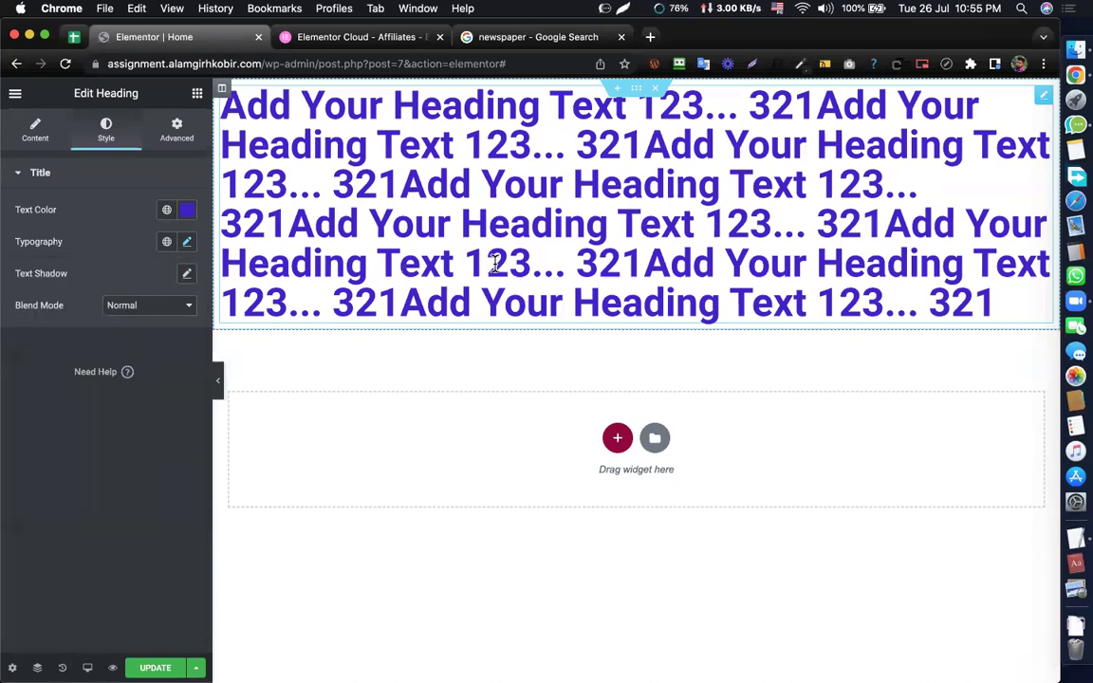
{"action": "left_click", "coordinate": [187, 243]}
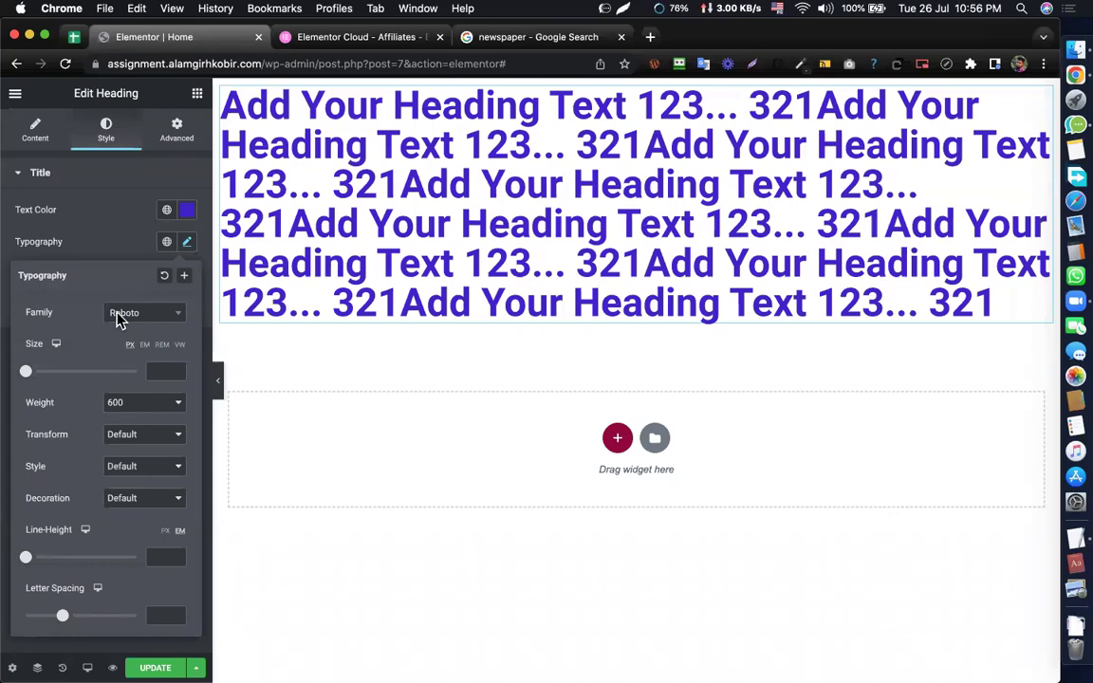
{"action": "left_click", "coordinate": [141, 319]}
{"action": "left_click", "coordinate": [142, 323]}
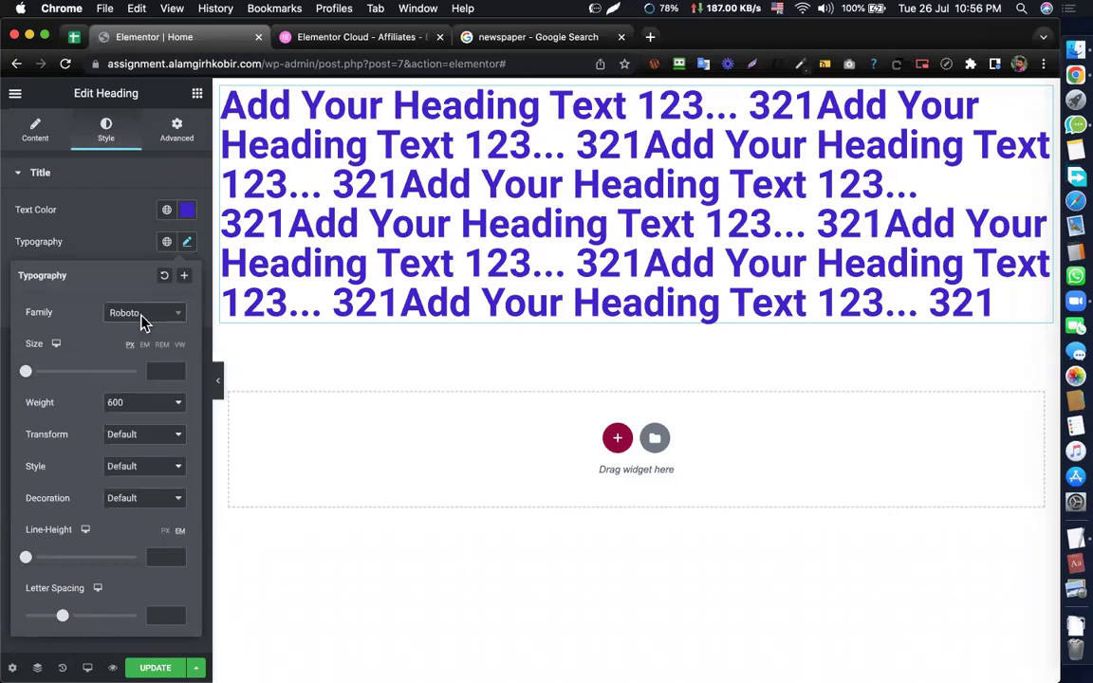
{"action": "left_click", "coordinate": [142, 321]}
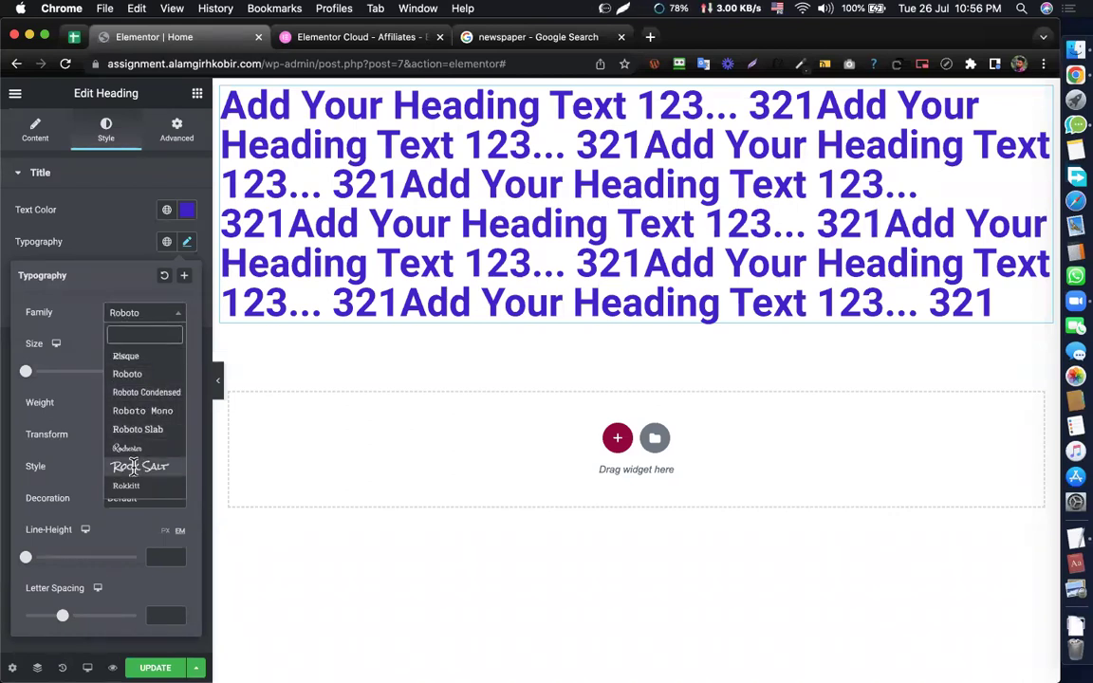
{"action": "left_click", "coordinate": [133, 467]}
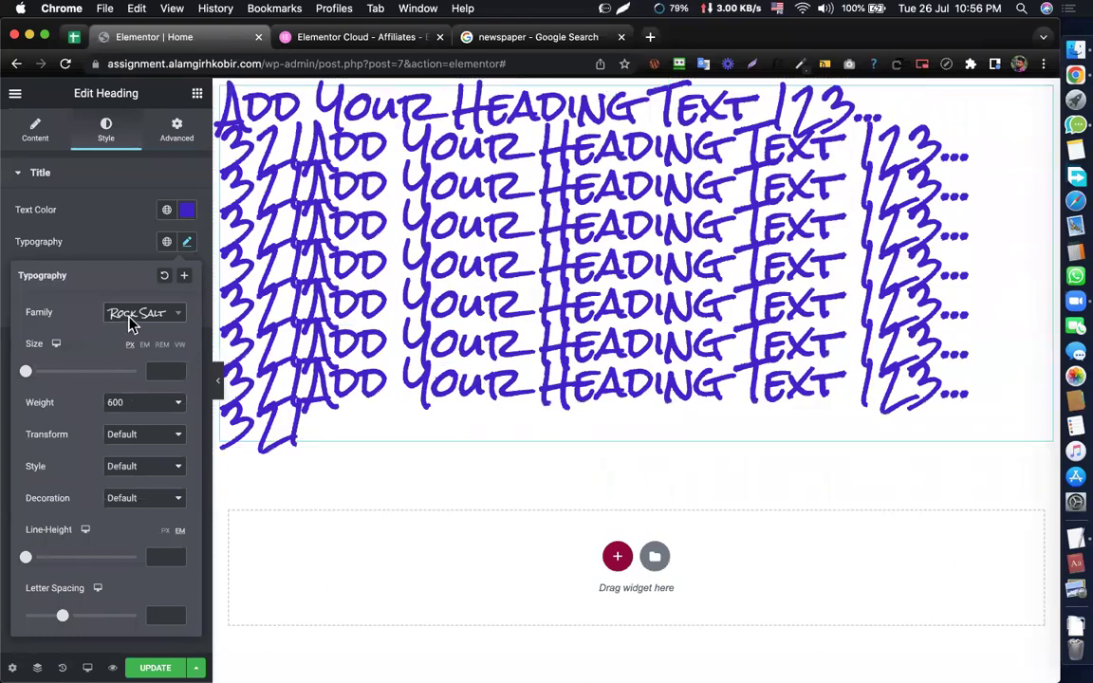
{"action": "left_click", "coordinate": [131, 321]}
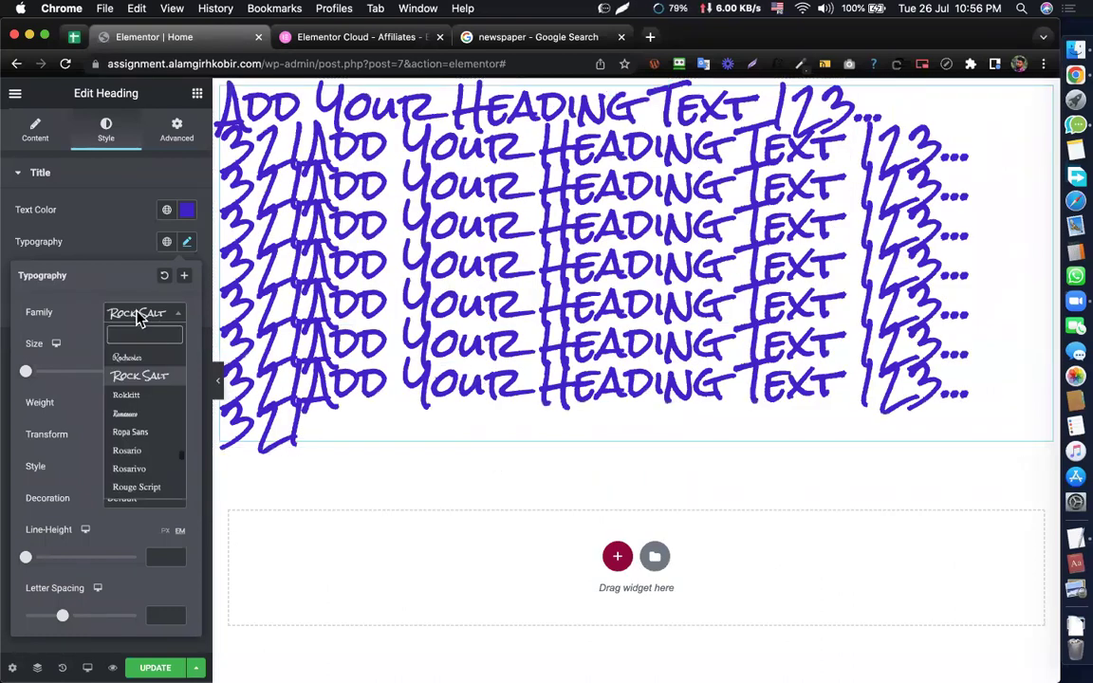
{"action": "left_click", "coordinate": [128, 359]}
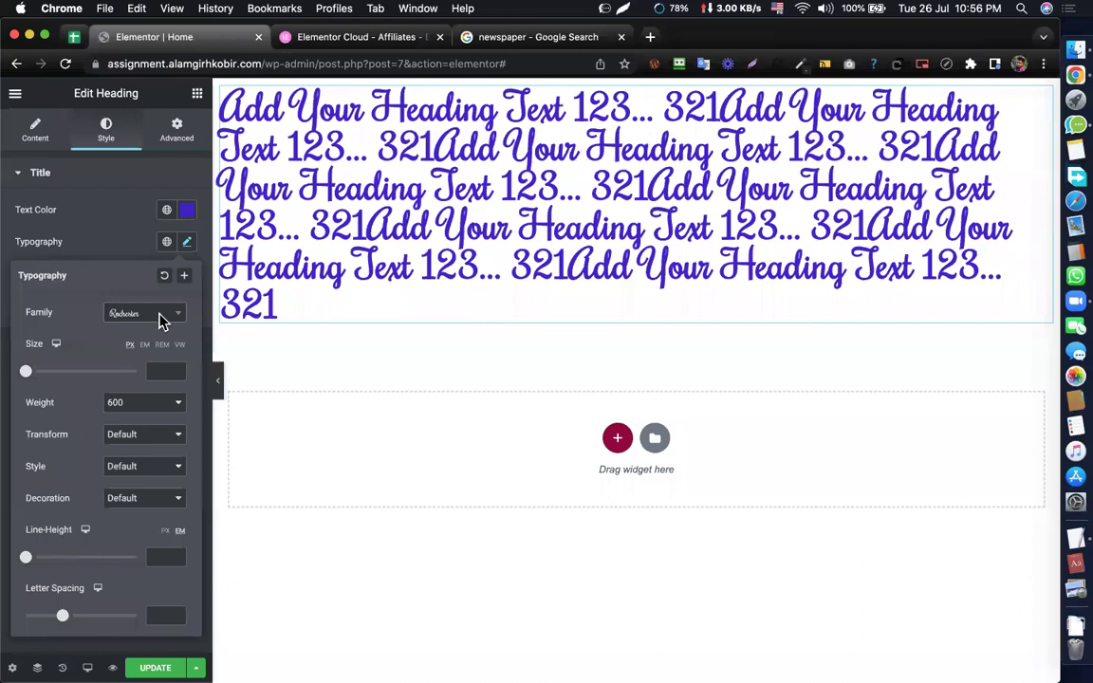
{"action": "left_click", "coordinate": [160, 321]}
{"action": "scroll", "coordinate": [140, 379], "scroll_direction": "up", "scroll_amount": 3}
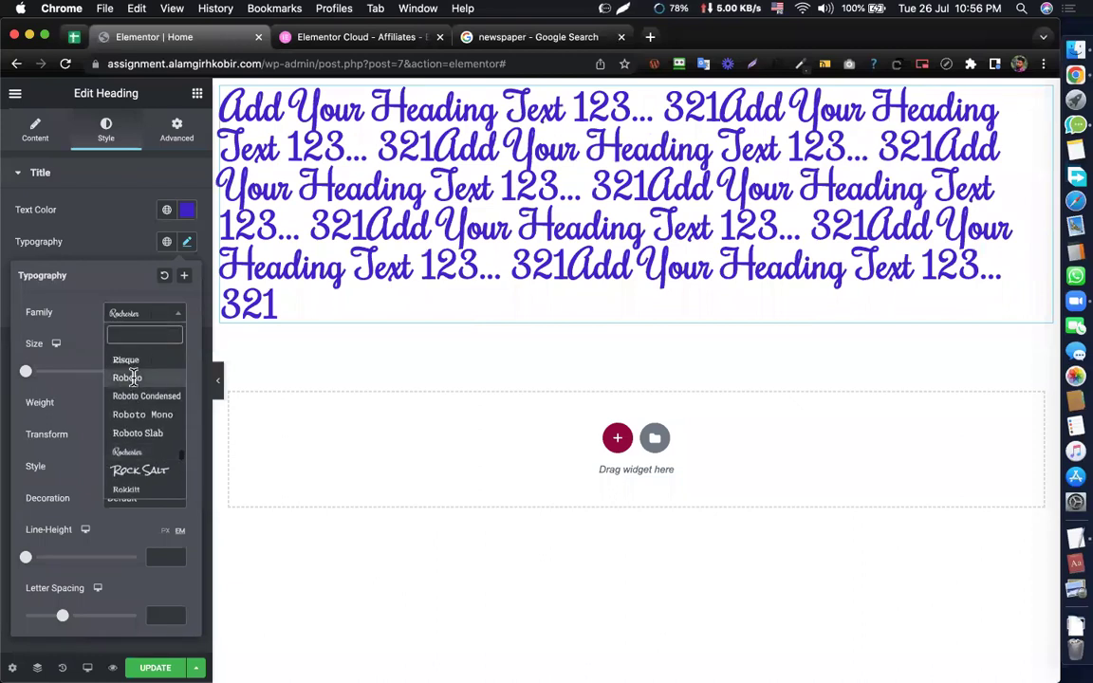
{"action": "left_click", "coordinate": [127, 378]}
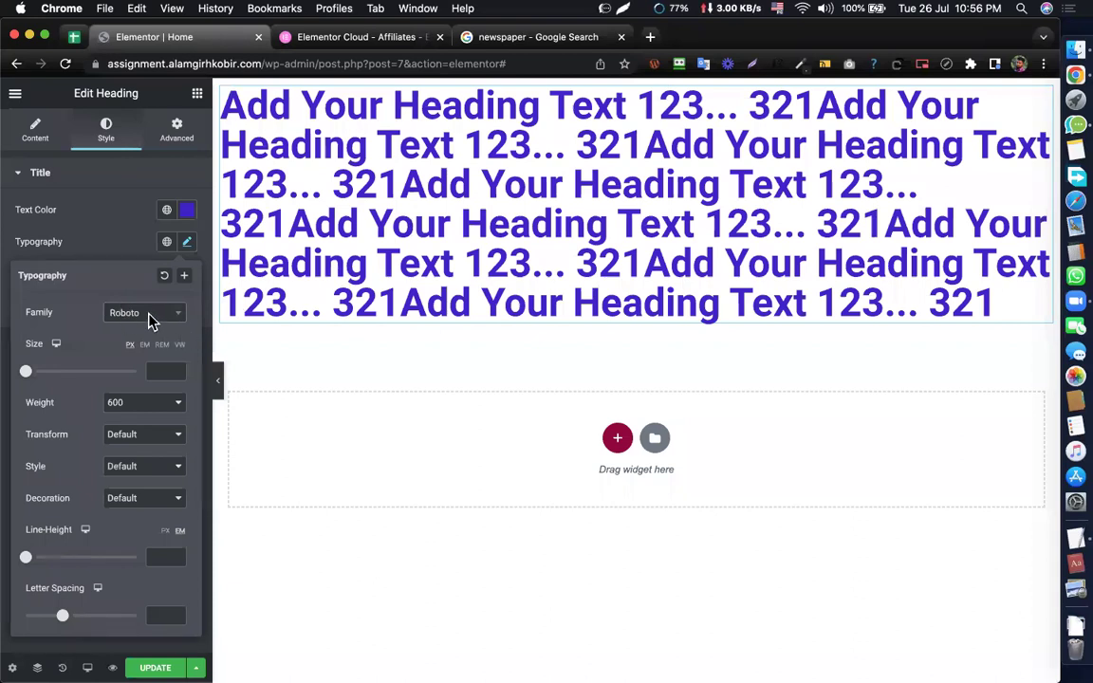
{"action": "left_click", "coordinate": [149, 321]}
{"action": "scroll", "coordinate": [133, 418], "scroll_direction": "up", "scroll_amount": 2}
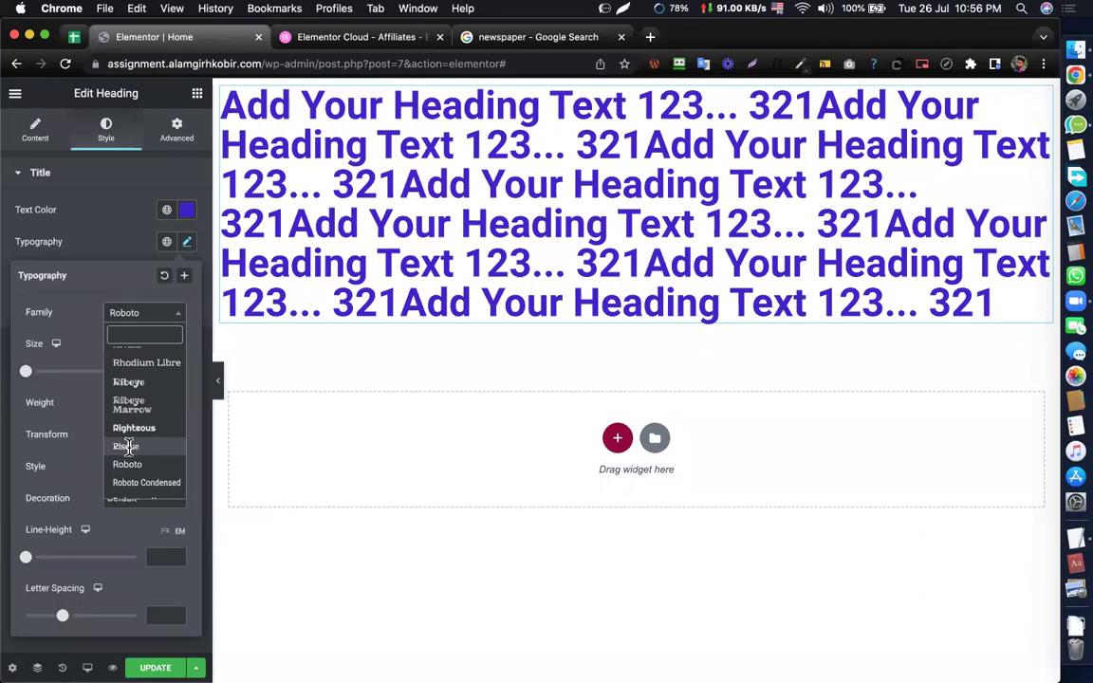
{"action": "left_click", "coordinate": [127, 418]}
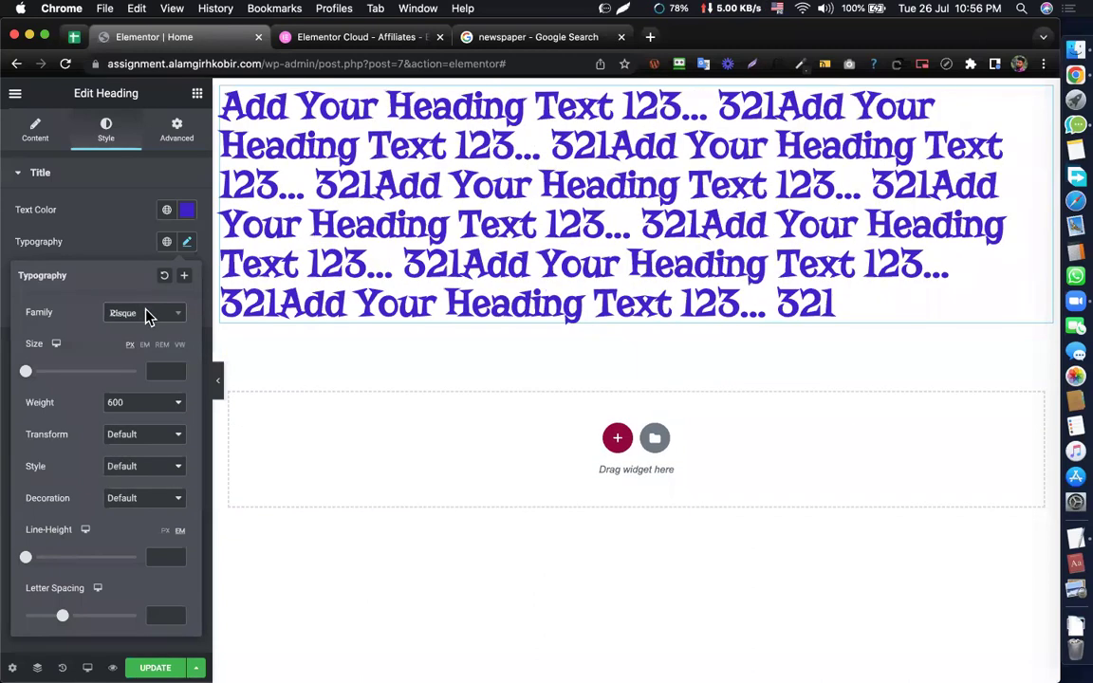
{"action": "left_click", "coordinate": [147, 316]}
{"action": "left_click", "coordinate": [133, 410]}
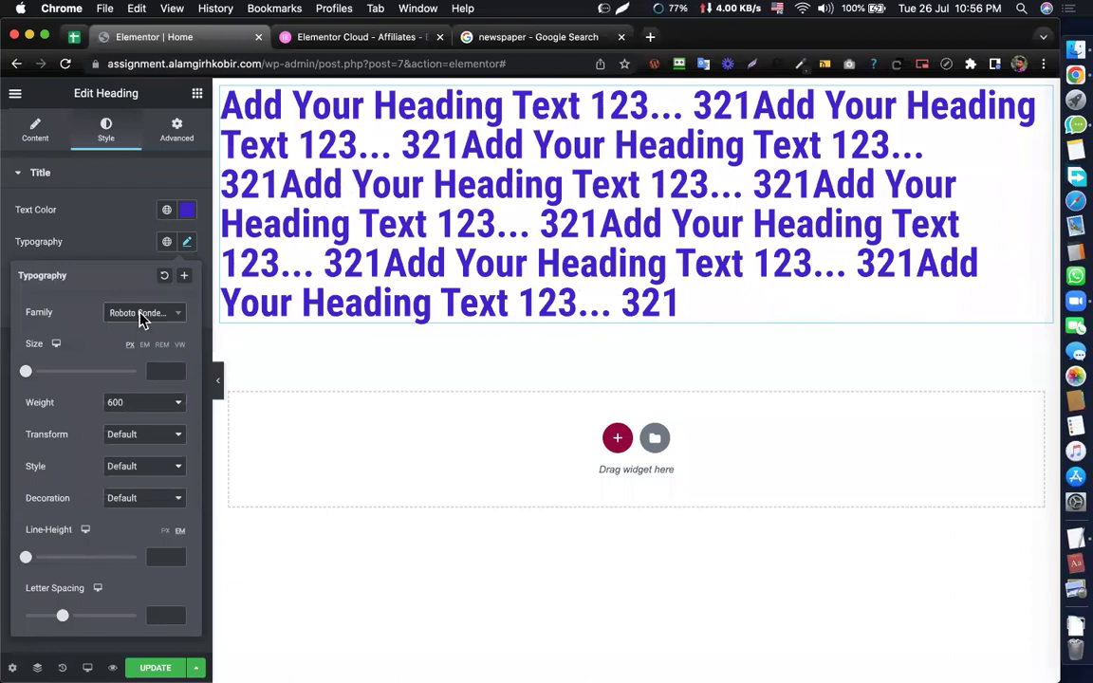
{"action": "left_click", "coordinate": [139, 316]}
{"action": "left_click", "coordinate": [127, 357]}
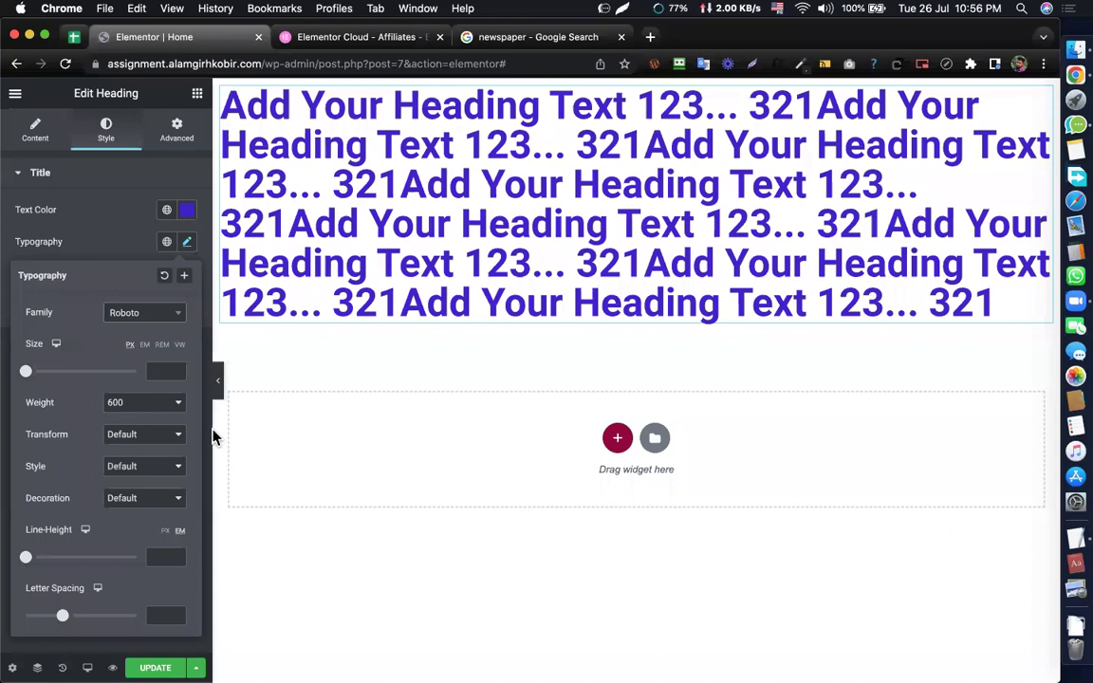
{"action": "left_click", "coordinate": [163, 369]}
- Try several heading font sizes in Typography, including 50, and end at 100 px
{"action": "type", "text": "50"}
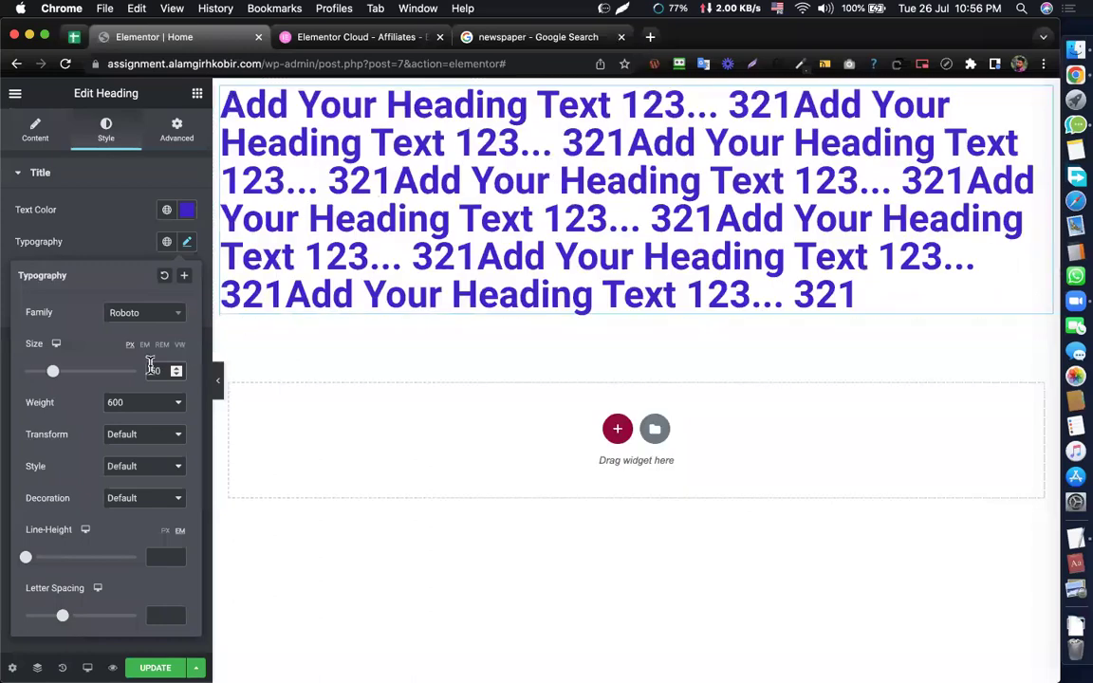
{"action": "double_click", "coordinate": [147, 370]}
{"action": "left_click", "coordinate": [153, 370]}
{"action": "key", "text": "Down"}
{"action": "key", "text": "Down"}
{"action": "key", "text": "Down"}
{"action": "key", "text": "Down"}
{"action": "key", "text": "Down"}
{"action": "key", "text": "Down"}
{"action": "key", "text": "Down"}
{"action": "key", "text": "Down"}
{"action": "key", "text": "Down"}
{"action": "key", "text": "Down"}
{"action": "key", "text": "Down"}
{"action": "key", "text": "Down"}
{"action": "key", "text": "Down"}
{"action": "key", "text": "Down"}
{"action": "key", "text": "Down"}
{"action": "key", "text": "Down"}
{"action": "key", "text": "Down"}
{"action": "key", "text": "Down"}
{"action": "key", "text": "Down"}
{"action": "key", "text": "Down"}
{"action": "double_click", "coordinate": [149, 370]}
{"action": "type", "text": "100"}
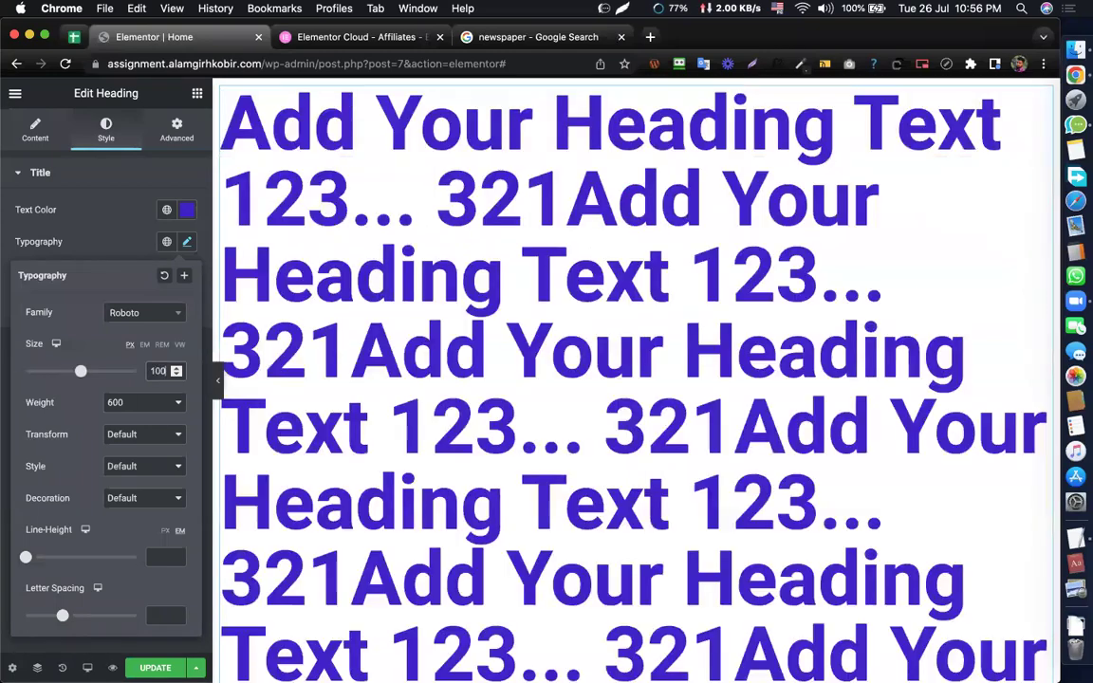
{"action": "type", "text": "32"}
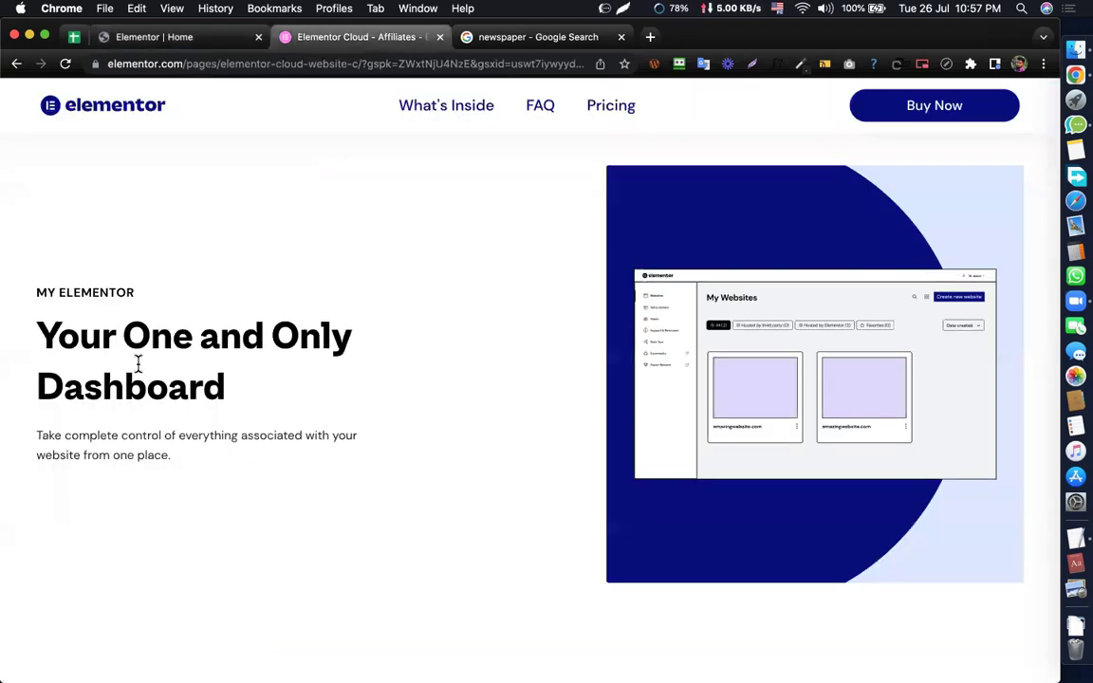
- Highlight the 'Your One and Only Dashboard' heading on the Cloud page, then return to the editor
{"action": "left_click_drag", "start_coordinate": [37, 330], "coordinate": [250, 387]}
{"action": "scroll", "coordinate": [249, 387], "scroll_direction": "down", "scroll_amount": 10}
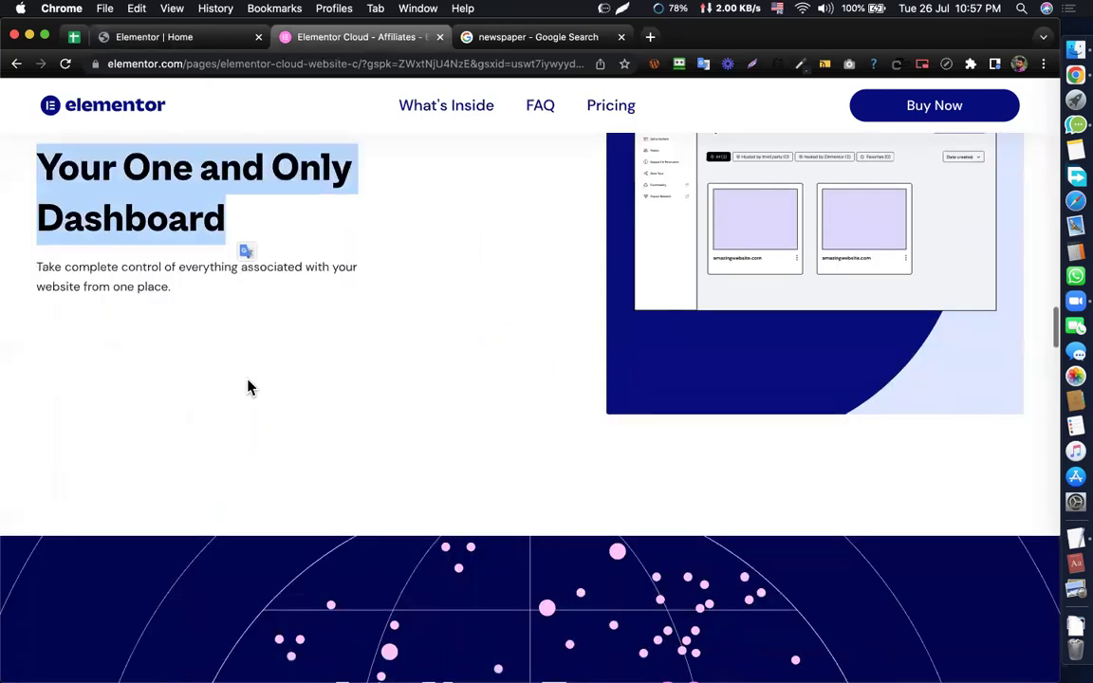
{"action": "scroll", "coordinate": [436, 270], "scroll_direction": "up", "scroll_amount": 10}
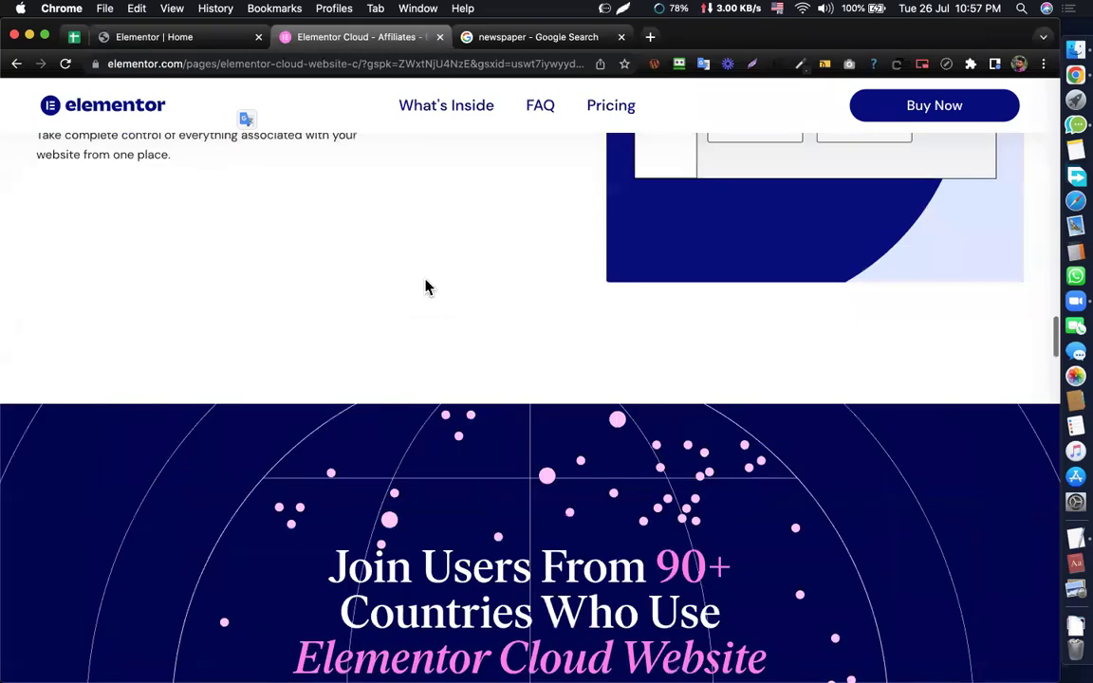
{"action": "left_click", "coordinate": [380, 289]}
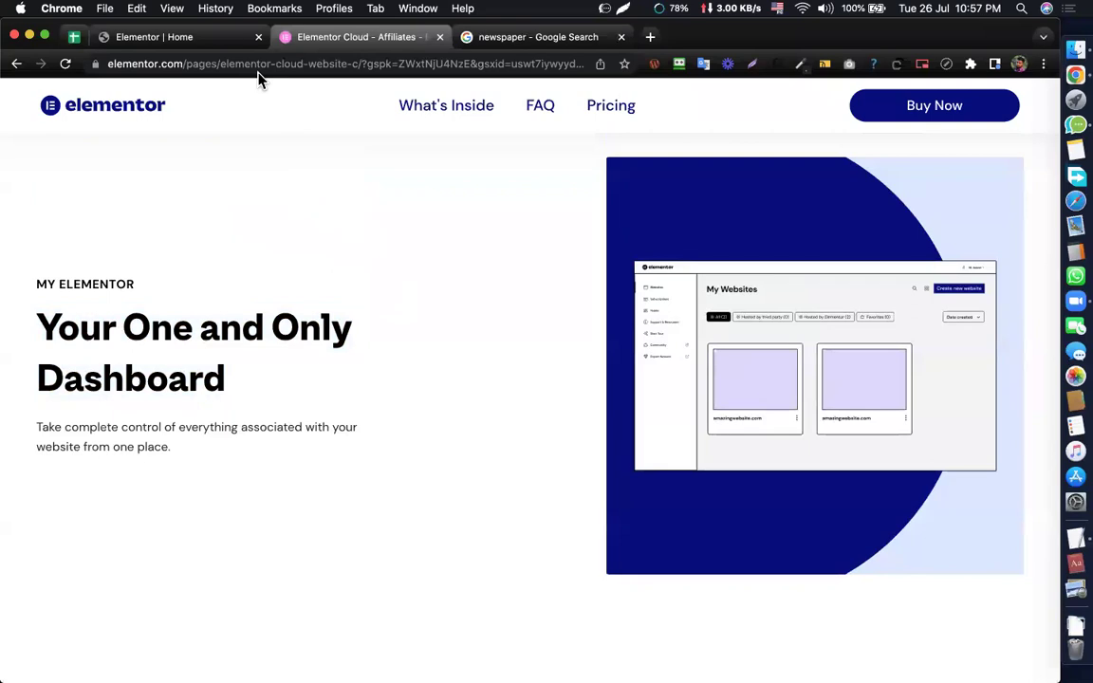
{"action": "left_click", "coordinate": [198, 41]}
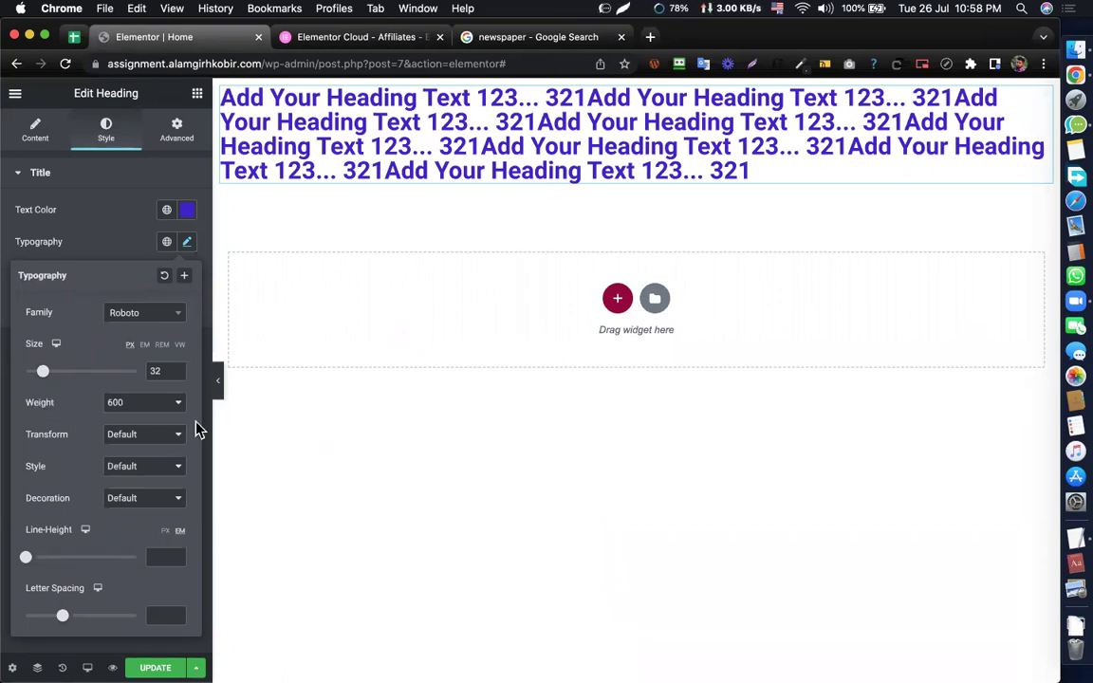
- Set the heading's font weight to 900 from the Weight dropdown
{"action": "left_click", "coordinate": [151, 407]}
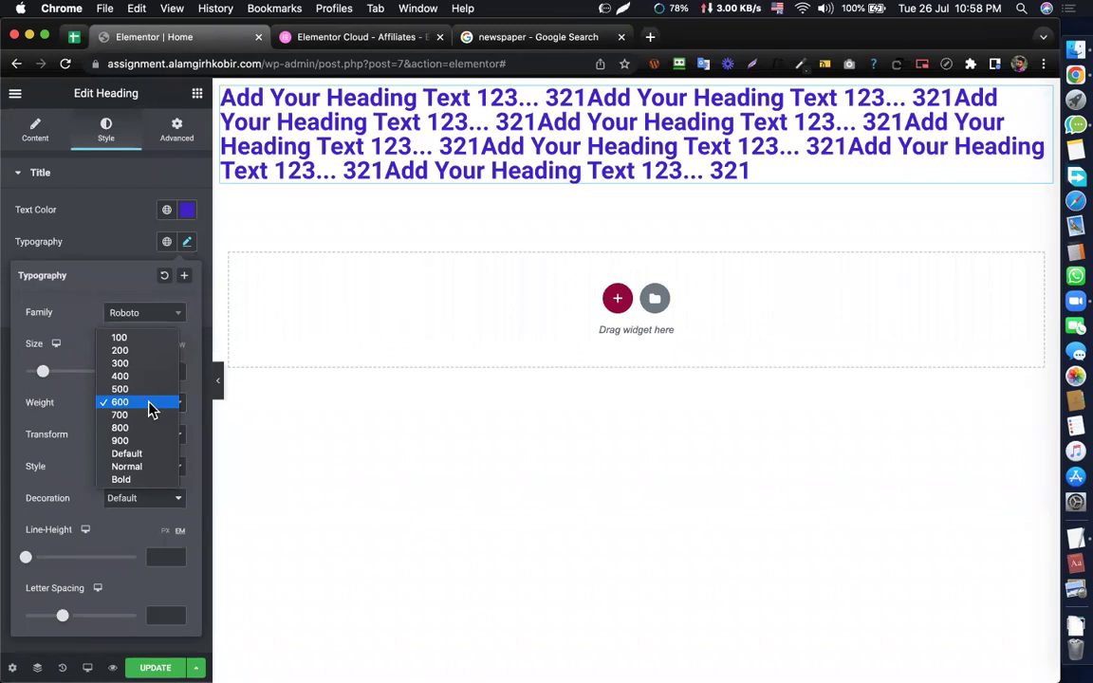
{"action": "key", "text": "Escape"}
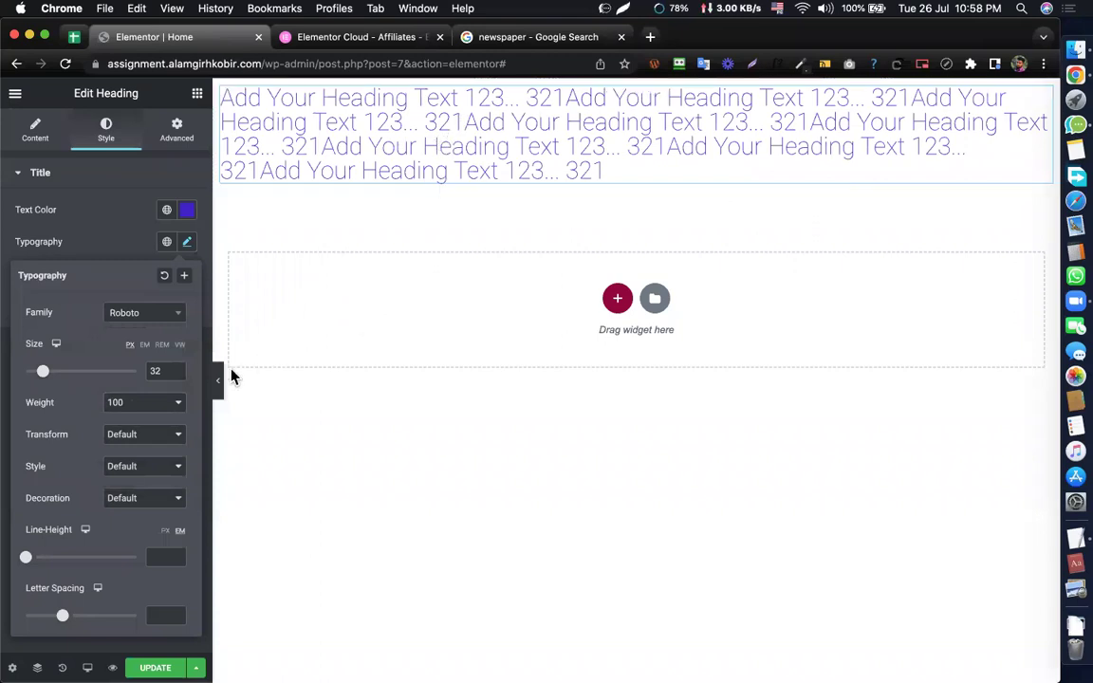
{"action": "left_click", "coordinate": [166, 406]}
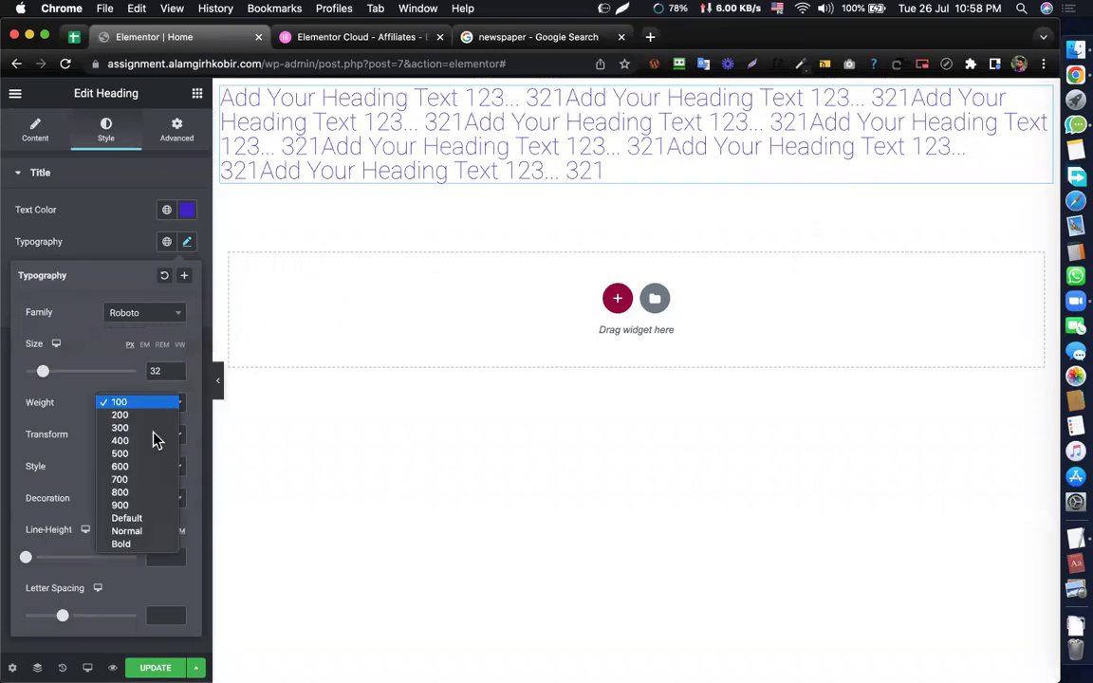
{"action": "left_click", "coordinate": [121, 505]}
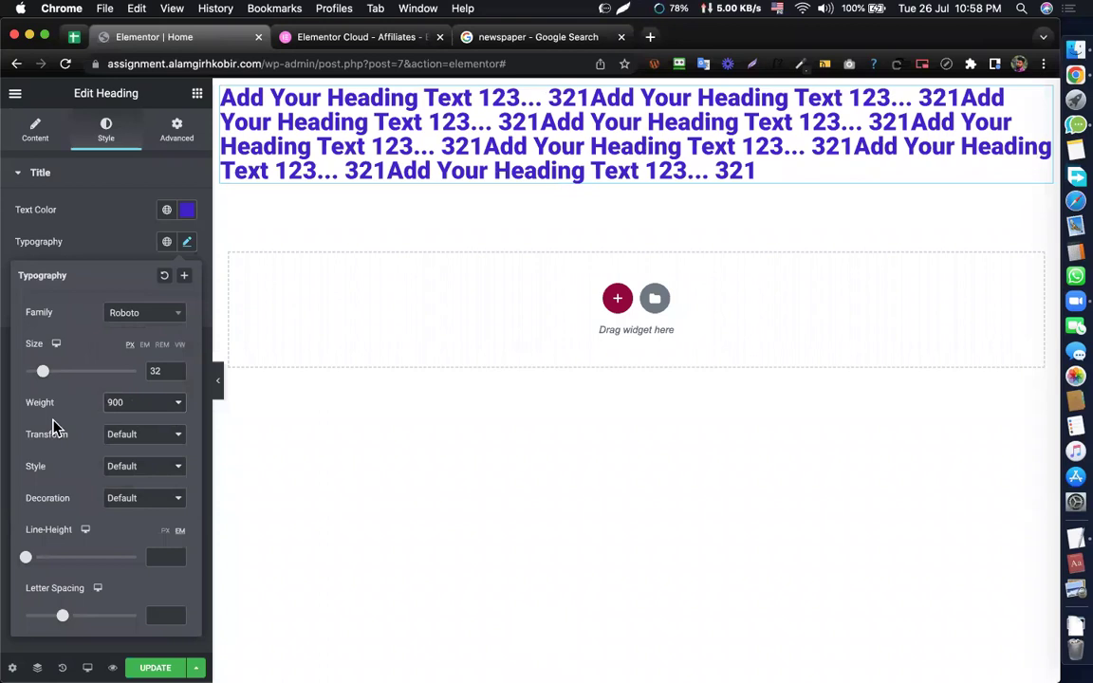
- Cycle the heading's Transform through Uppercase, Lowercase and Capitalize, ending on Normal
{"action": "left_click", "coordinate": [129, 434]}
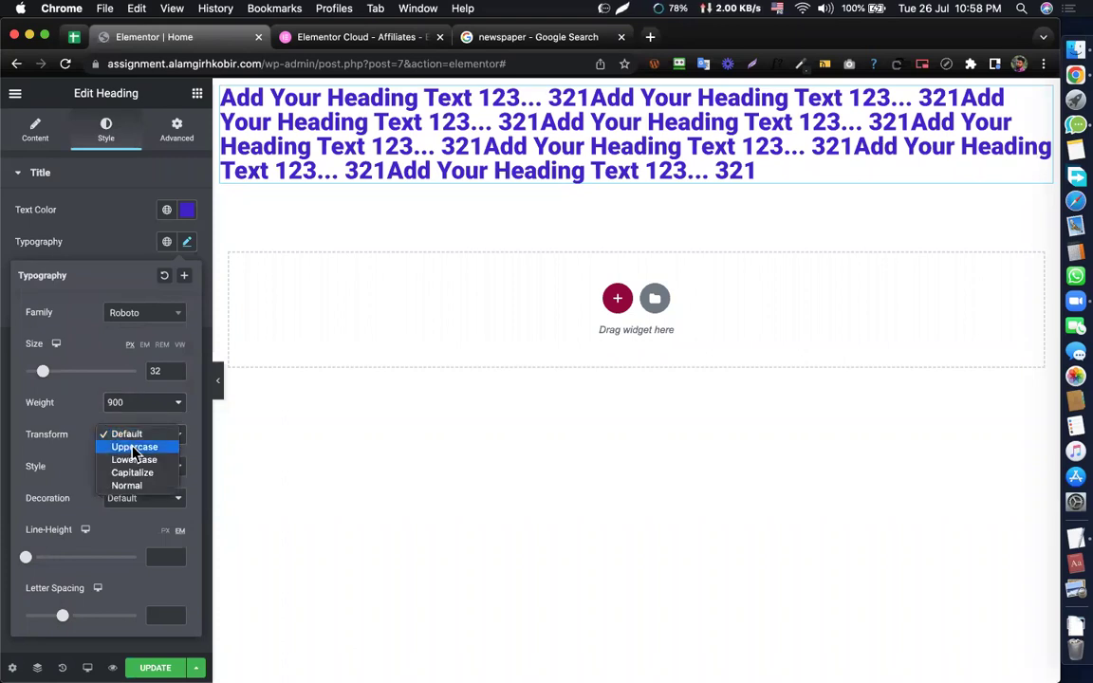
{"action": "left_click", "coordinate": [131, 450]}
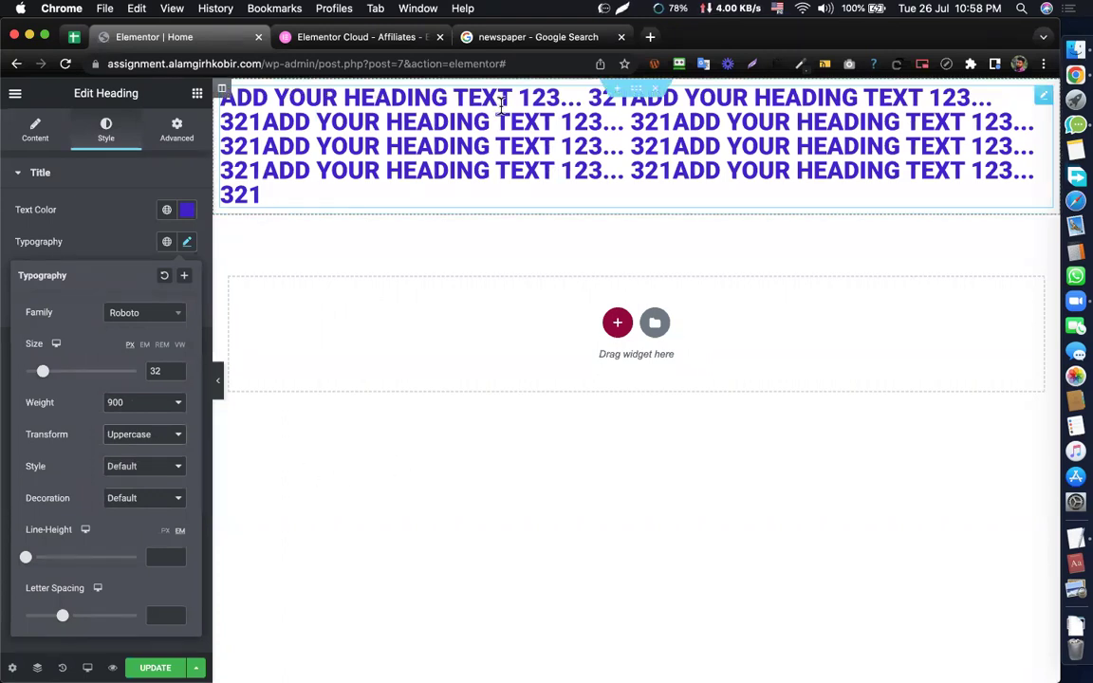
{"action": "left_click", "coordinate": [150, 440]}
{"action": "left_click", "coordinate": [141, 448]}
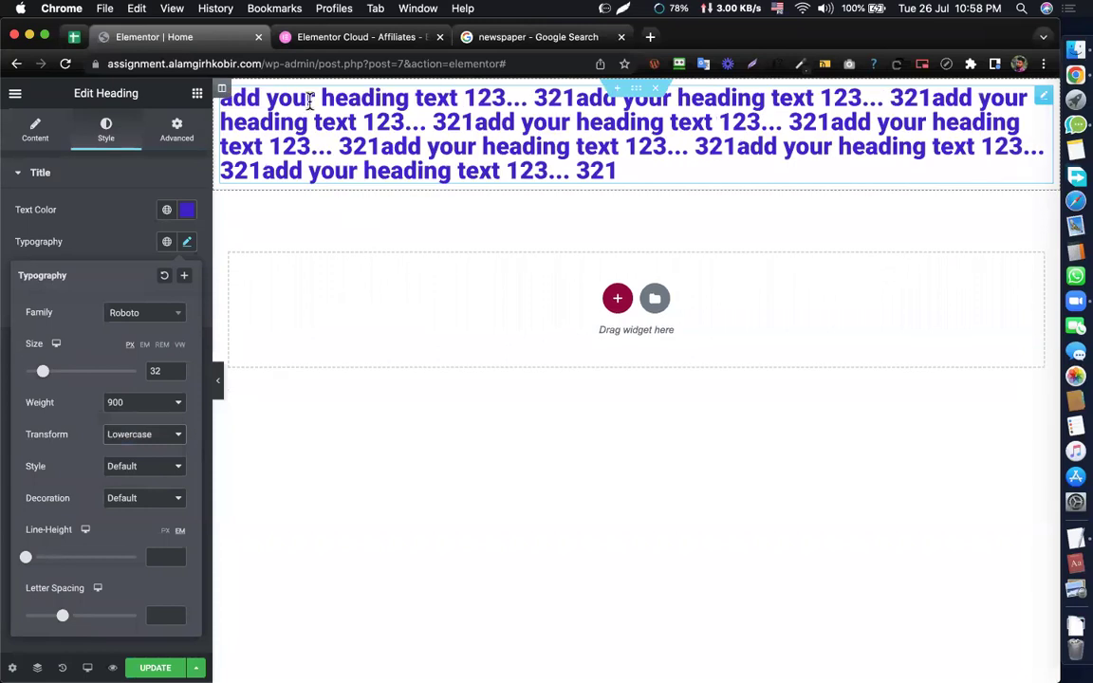
{"action": "left_click", "coordinate": [162, 440]}
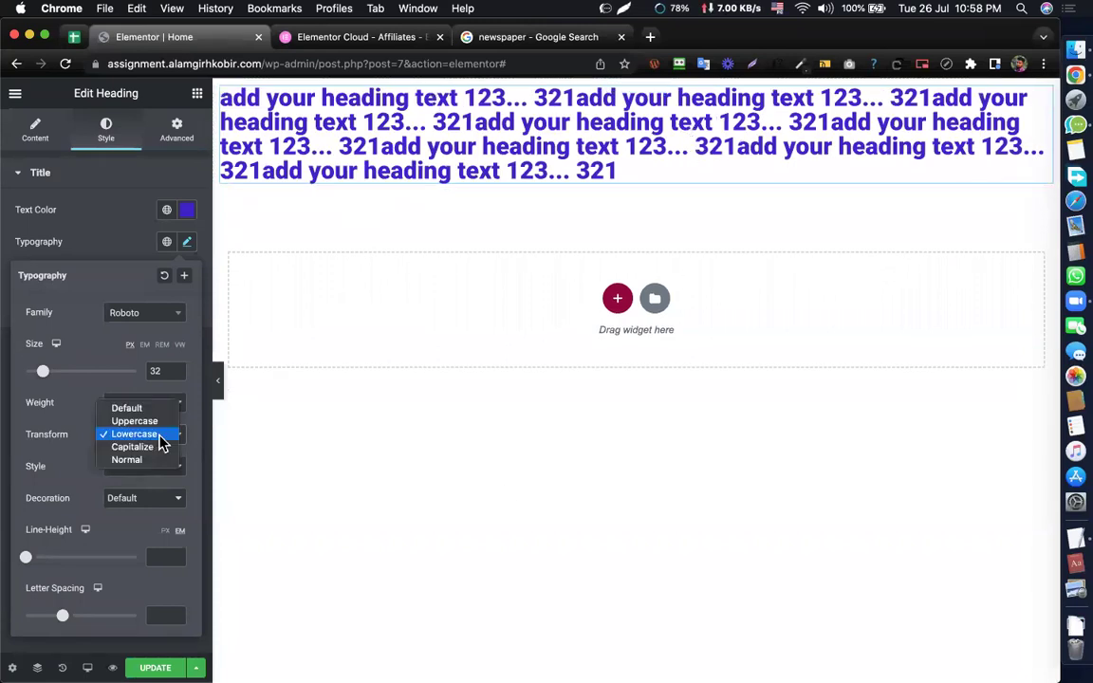
{"action": "left_click", "coordinate": [133, 449]}
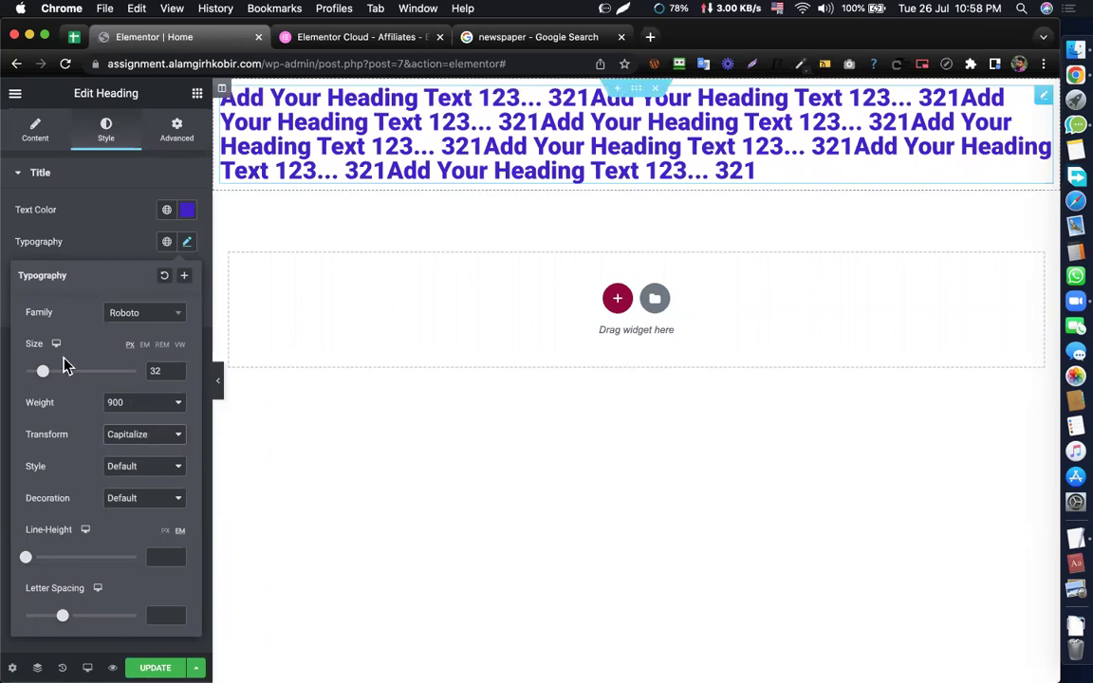
{"action": "left_click", "coordinate": [138, 438]}
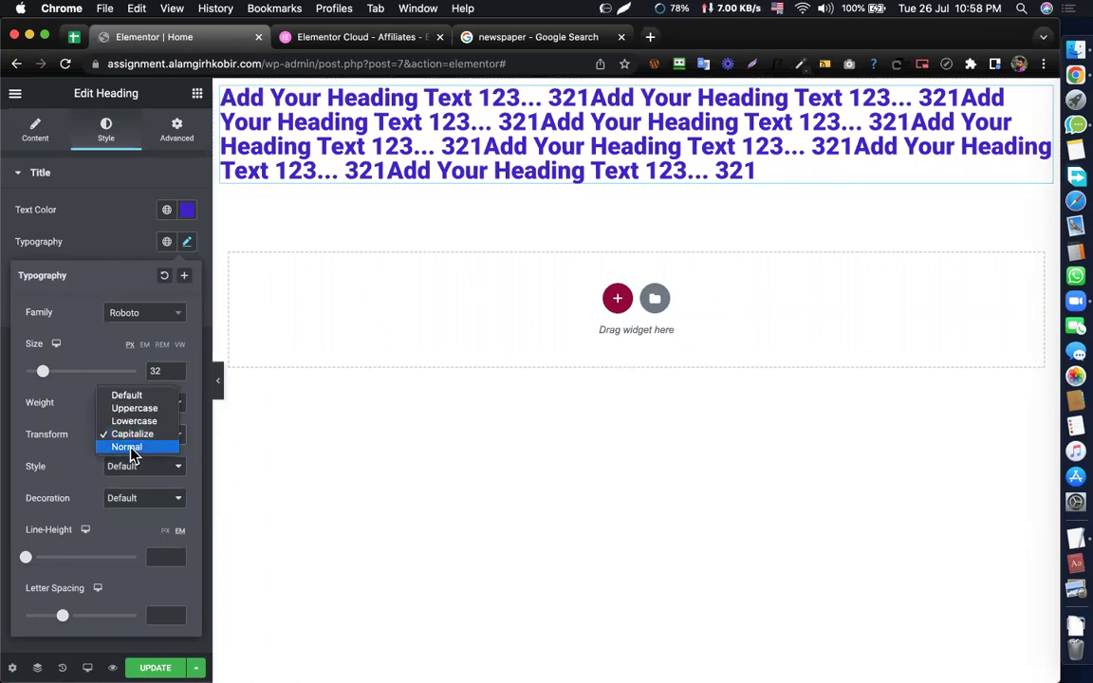
{"action": "left_click", "coordinate": [132, 449]}
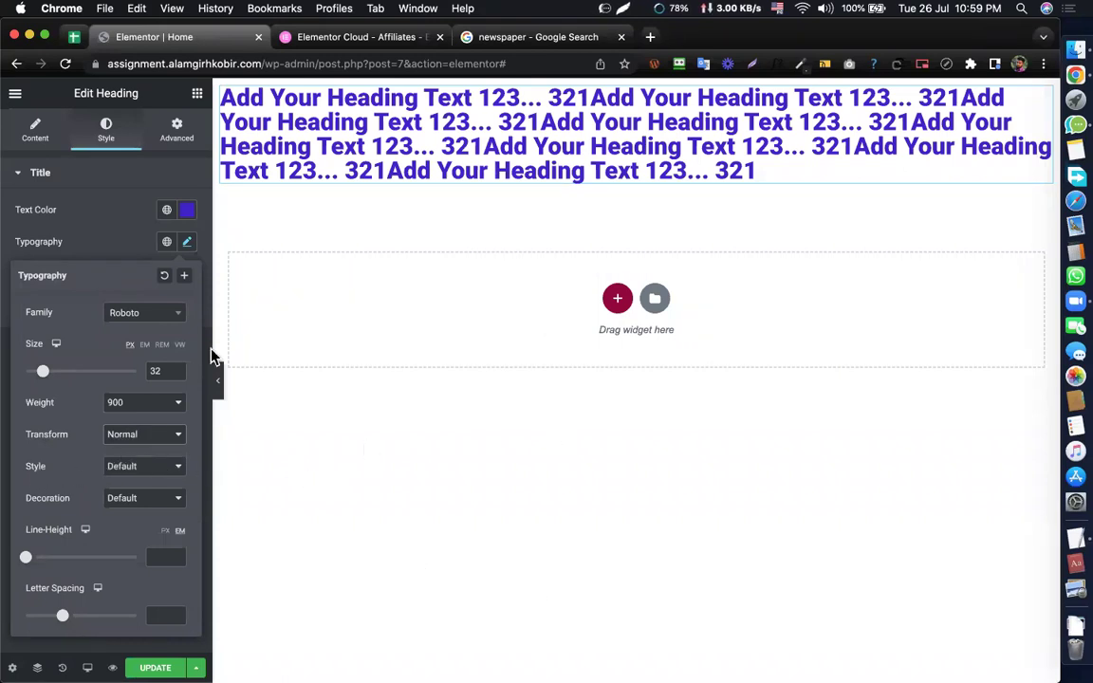
- Set the heading's font Style to Italic after trying Normal and Oblique
{"action": "left_click", "coordinate": [116, 468]}
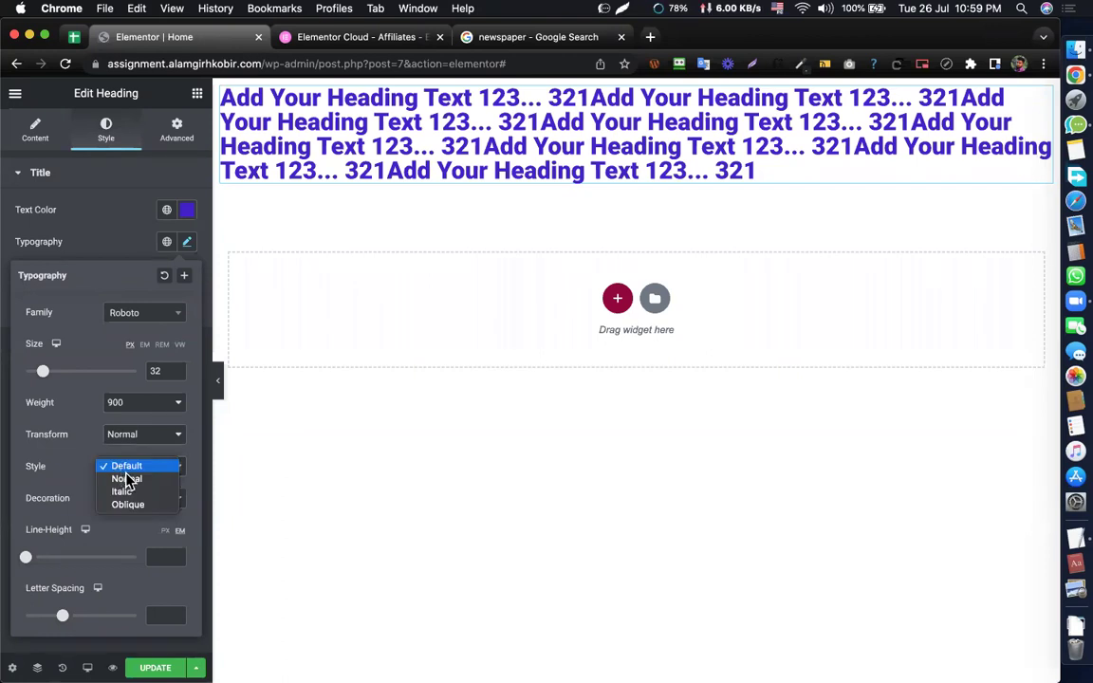
{"action": "left_click", "coordinate": [130, 469]}
{"action": "left_click", "coordinate": [132, 469]}
{"action": "left_click", "coordinate": [137, 478]}
{"action": "left_click", "coordinate": [142, 468]}
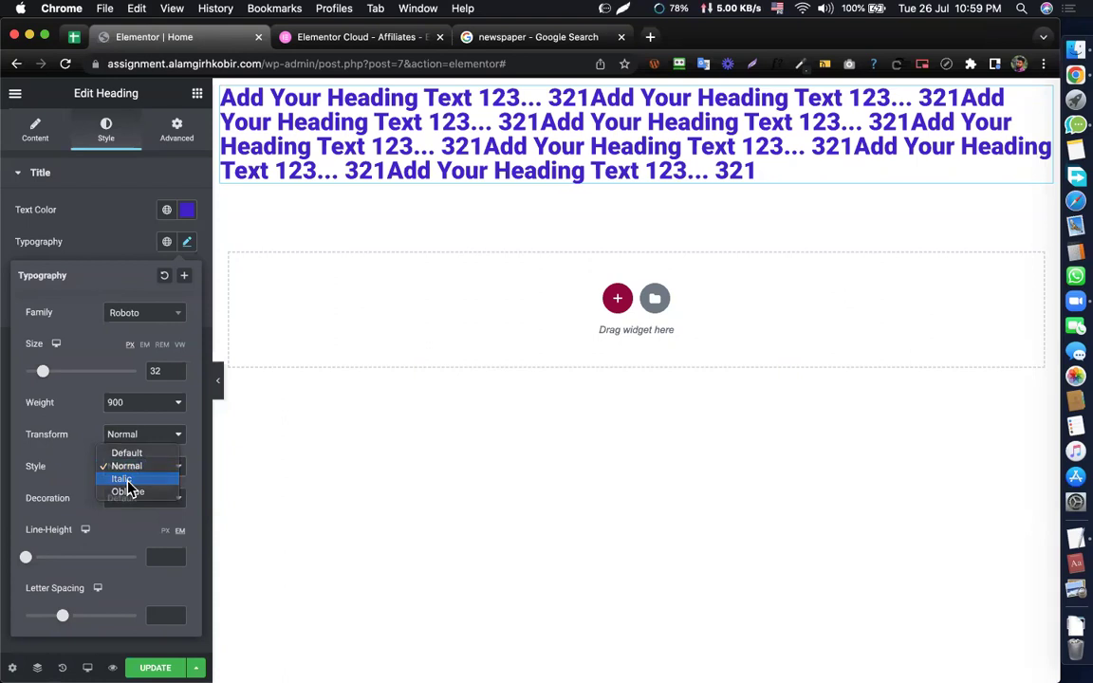
{"action": "left_click", "coordinate": [126, 480]}
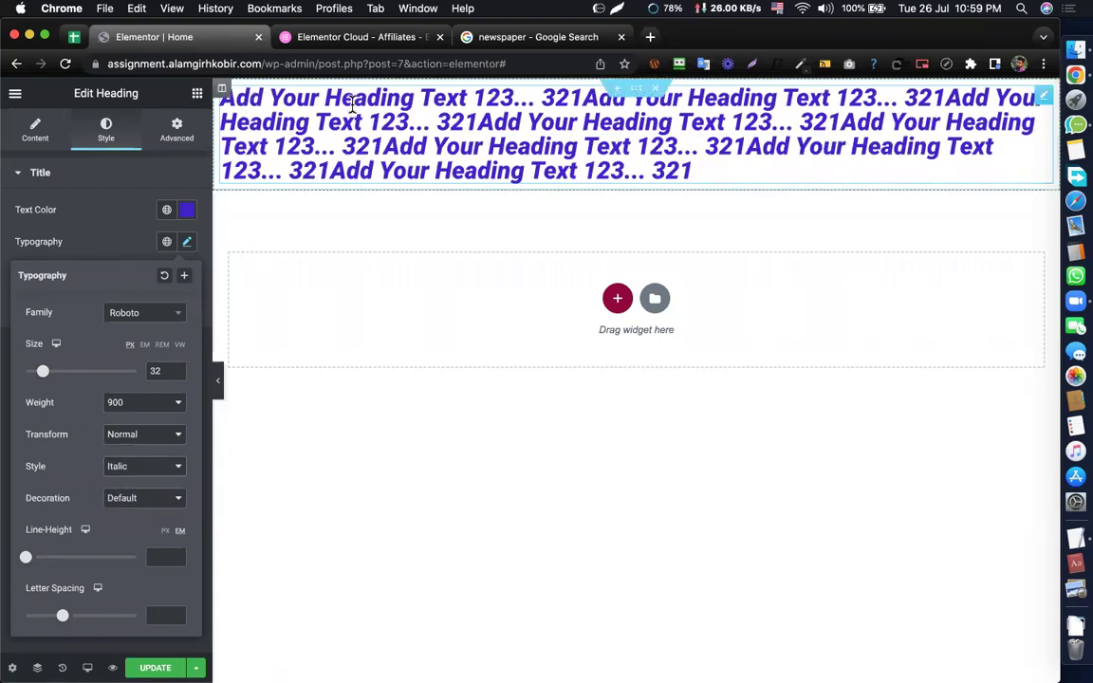
{"action": "left_click", "coordinate": [127, 466]}
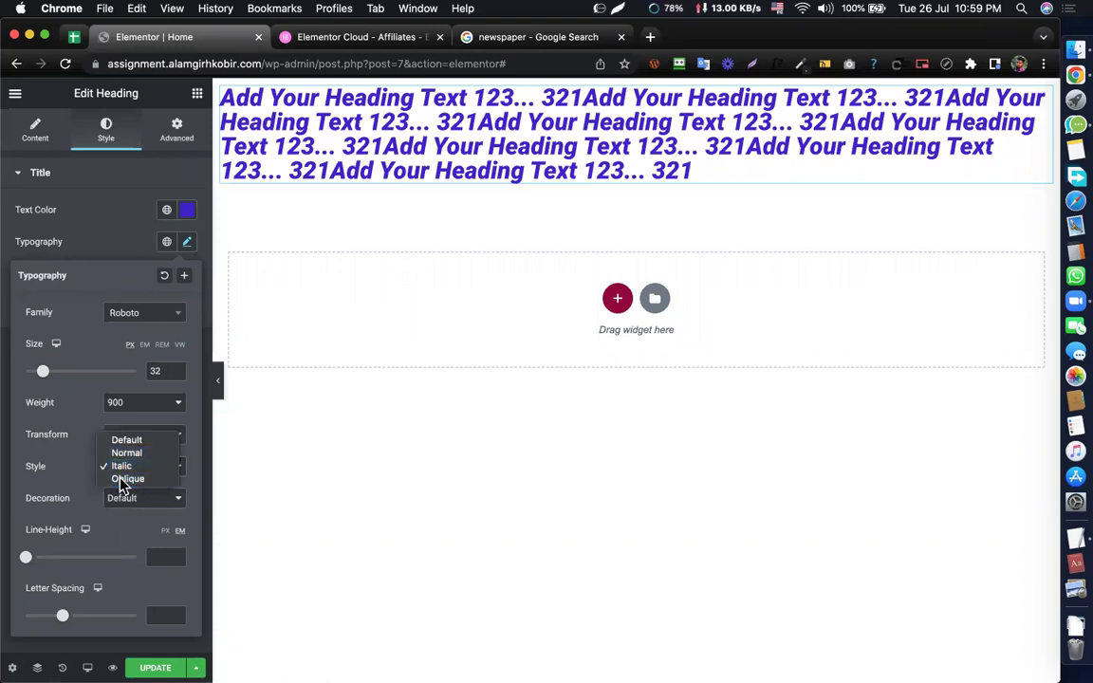
{"action": "left_click", "coordinate": [123, 479]}
{"action": "left_click", "coordinate": [128, 469]}
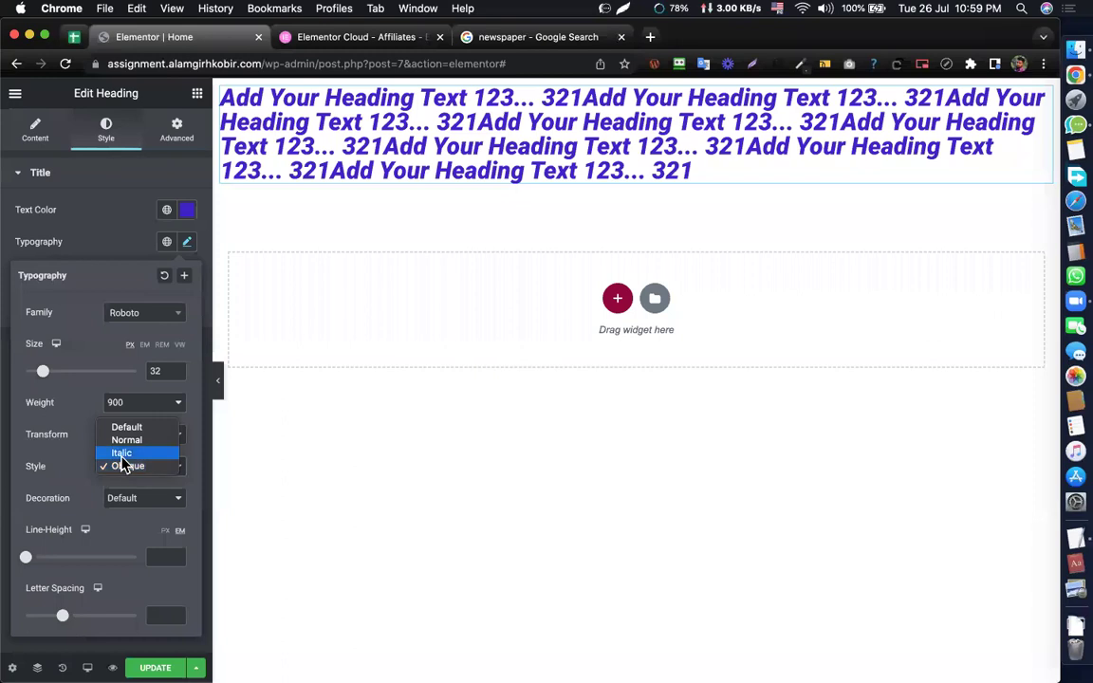
{"action": "left_click", "coordinate": [121, 459]}
{"action": "left_click", "coordinate": [121, 469]}
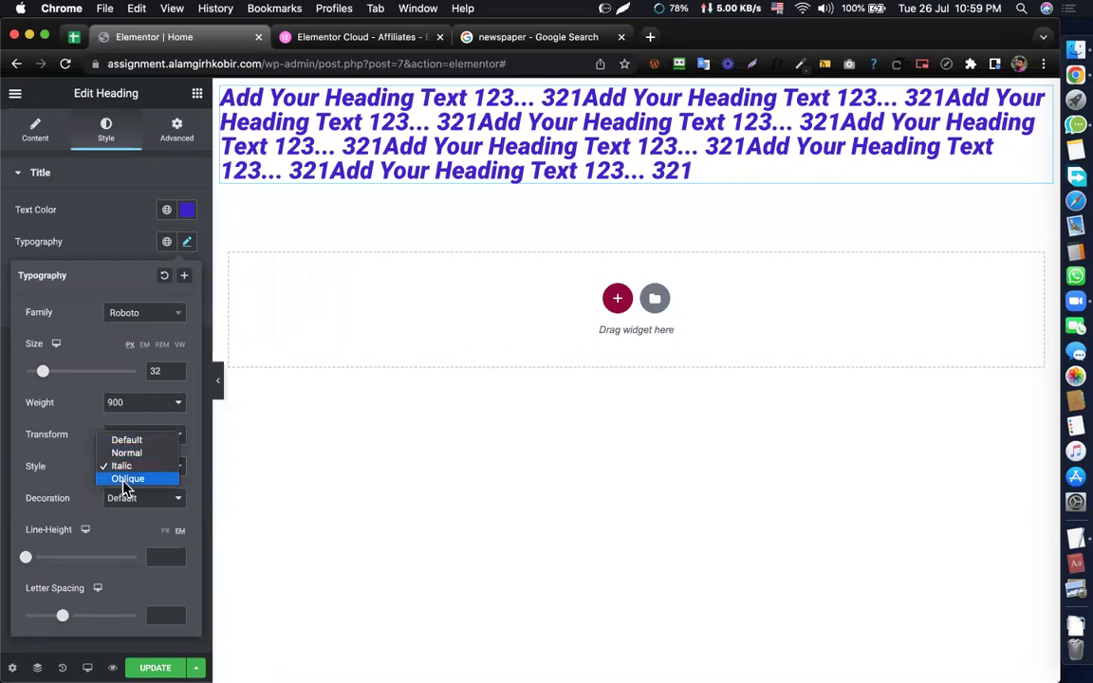
{"action": "left_click", "coordinate": [61, 464]}
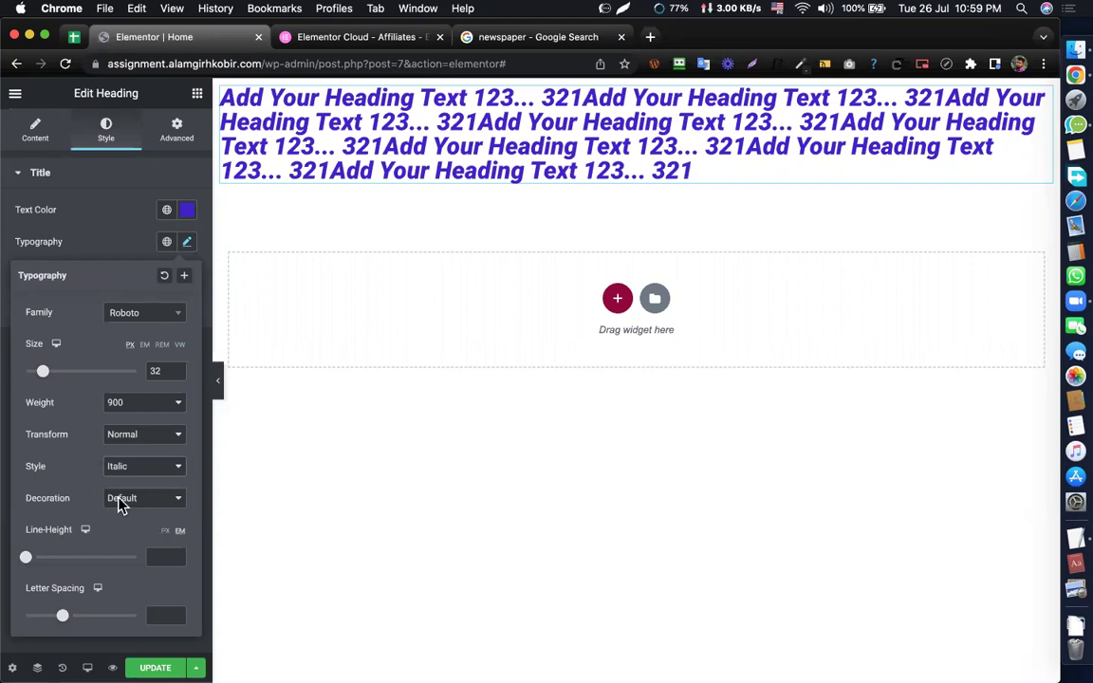
{"action": "left_click", "coordinate": [119, 504]}
{"action": "left_click", "coordinate": [131, 498]}
{"action": "left_click", "coordinate": [133, 498]}
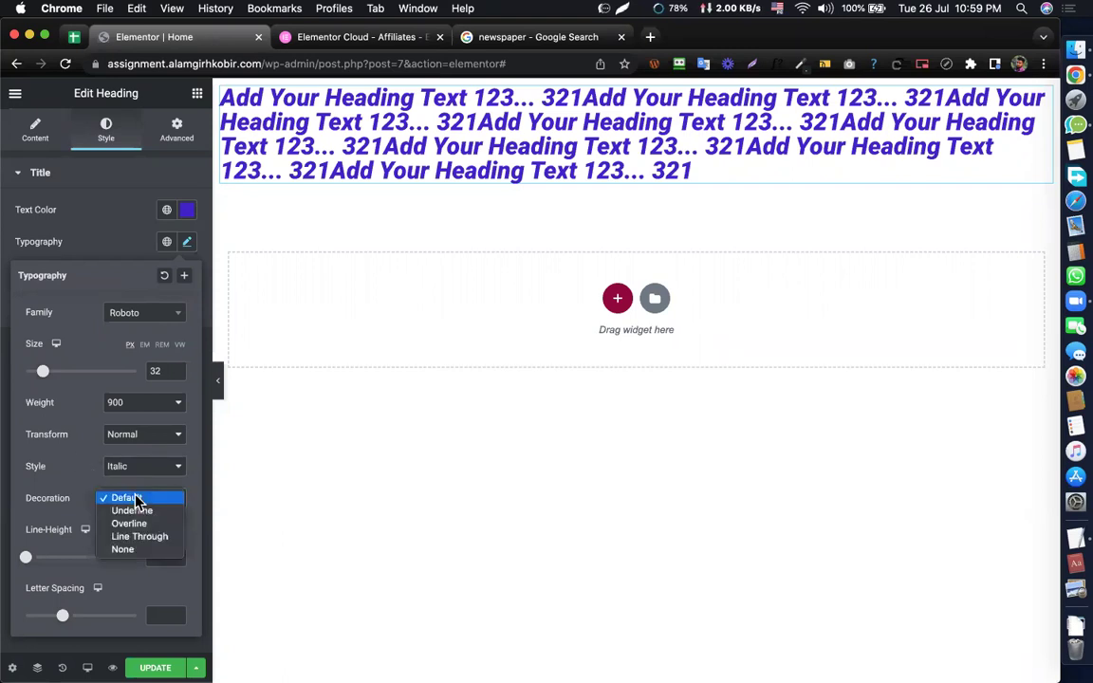
{"action": "left_click", "coordinate": [129, 513]}
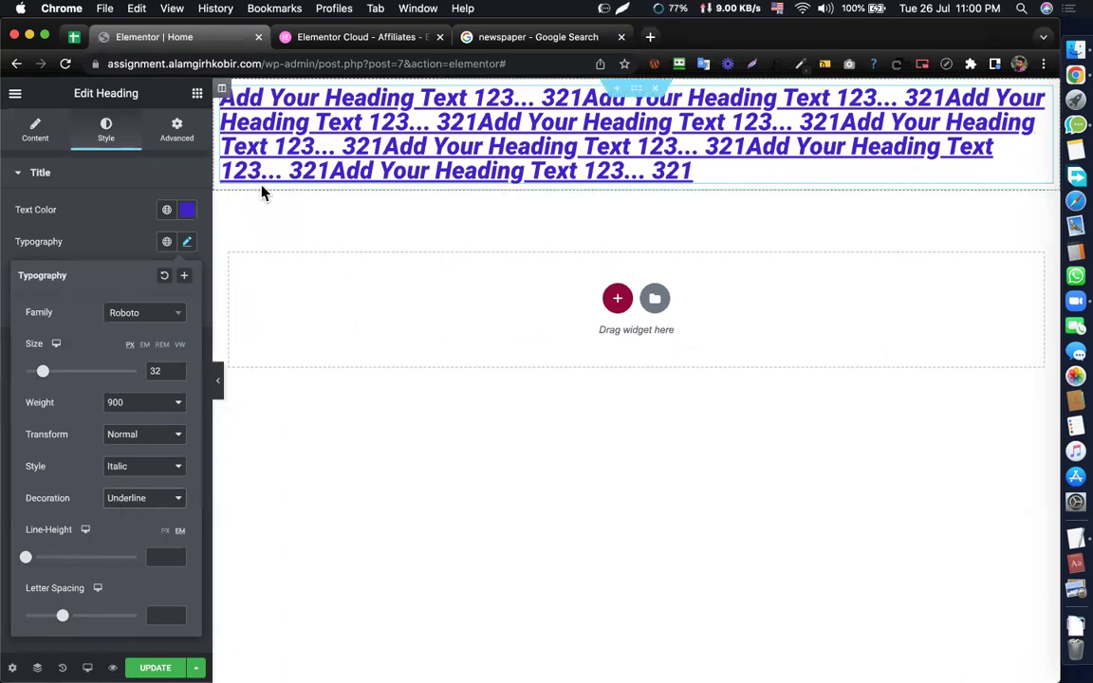
{"action": "left_click", "coordinate": [126, 503]}
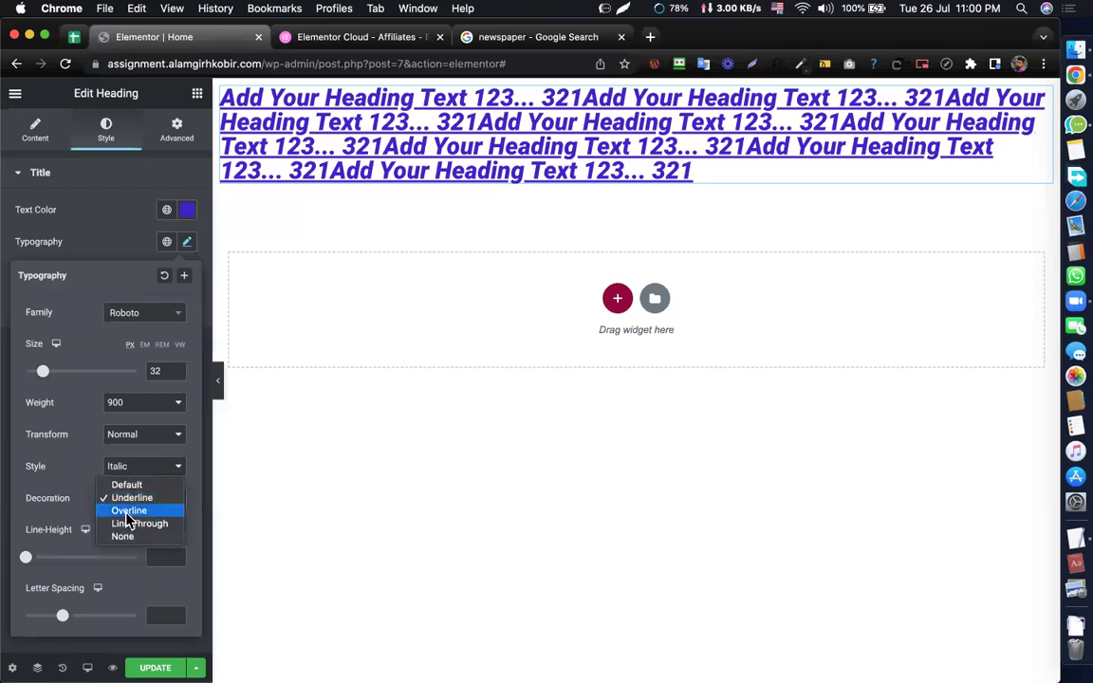
{"action": "left_click", "coordinate": [127, 511]}
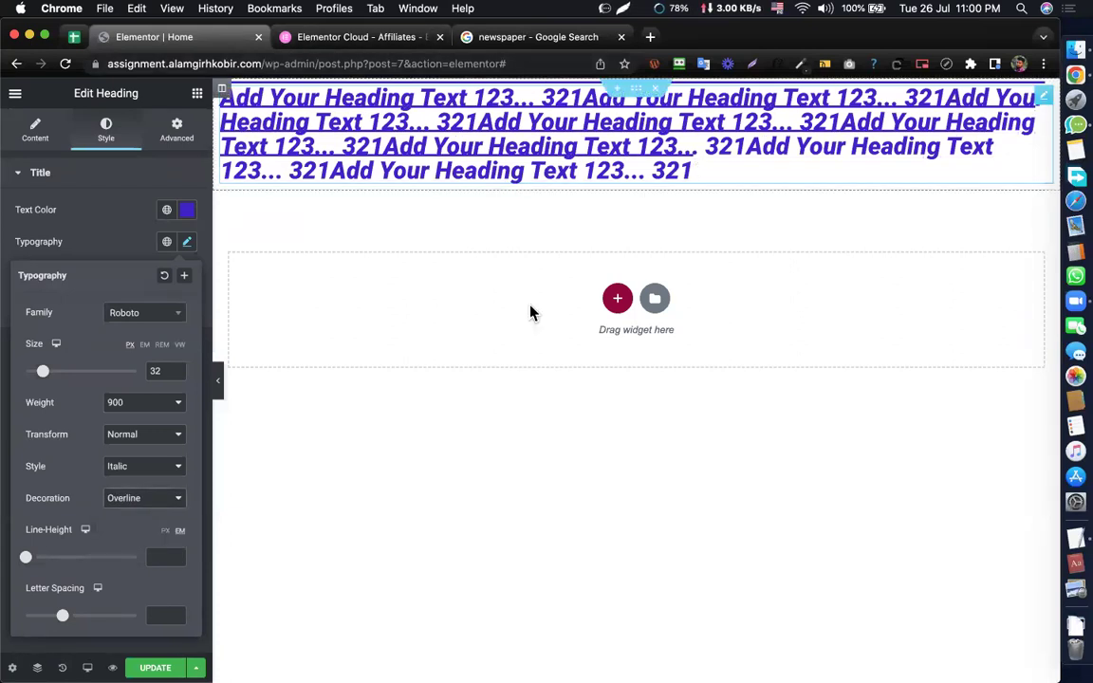
{"action": "left_click", "coordinate": [127, 501]}
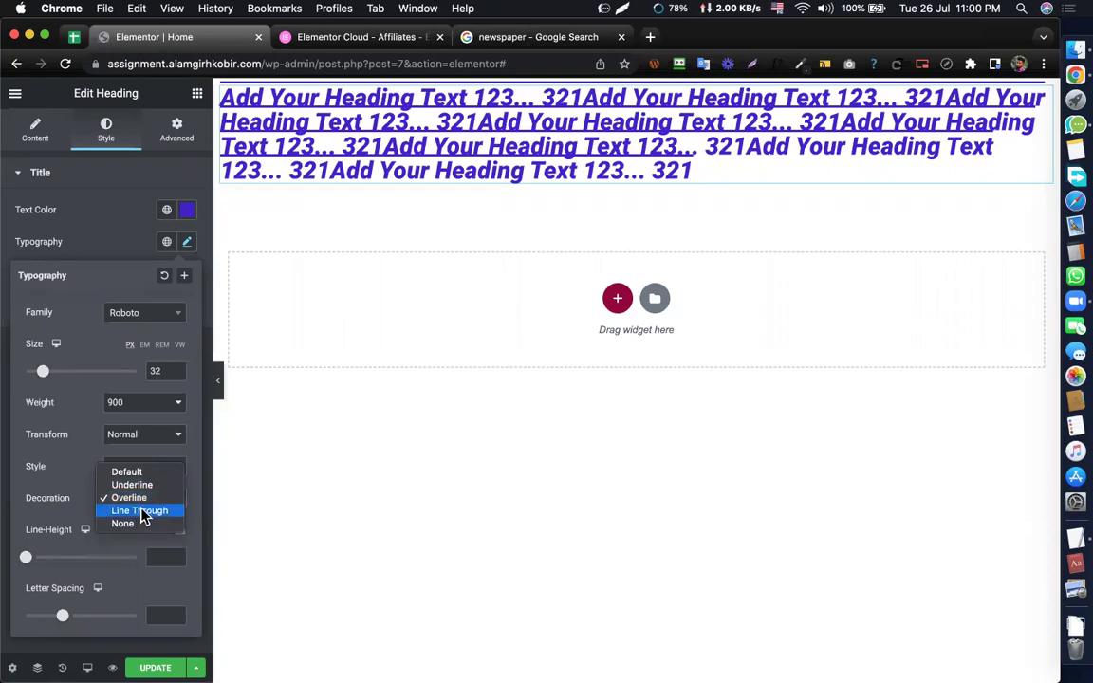
{"action": "left_click", "coordinate": [140, 511]}
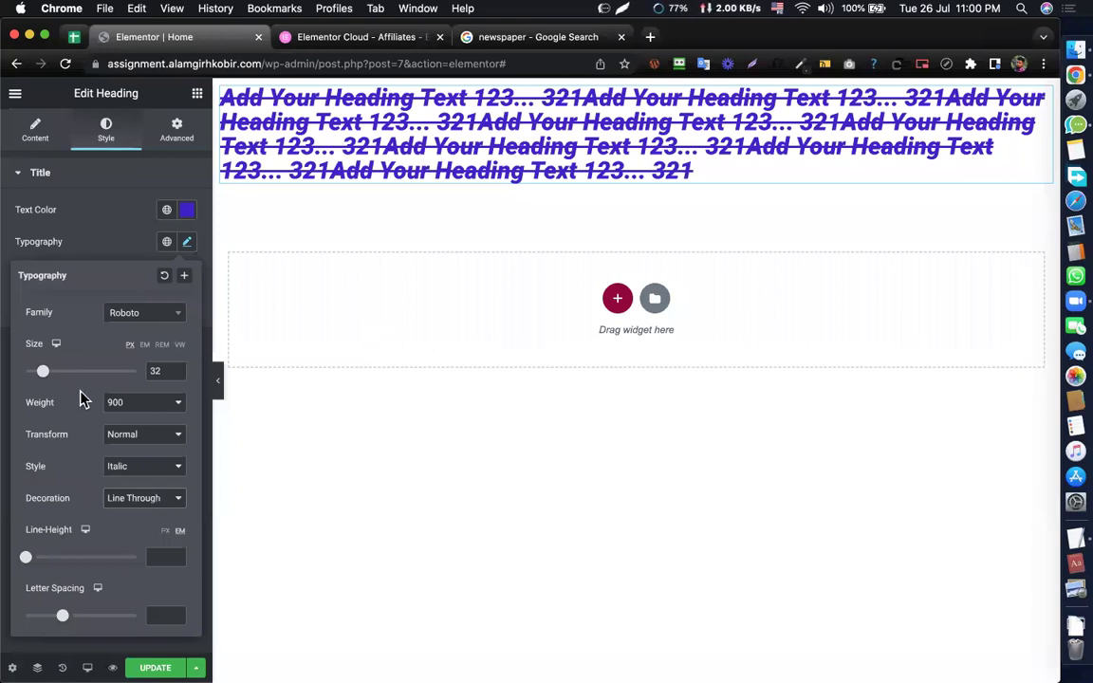
{"action": "left_click", "coordinate": [149, 506]}
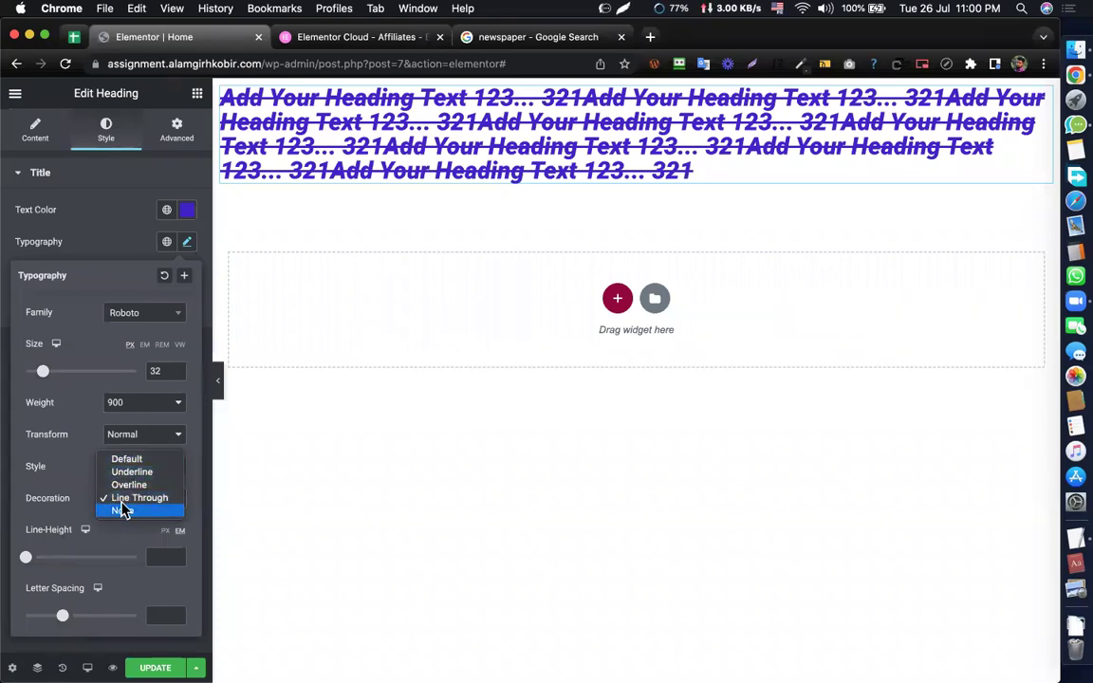
{"action": "left_click", "coordinate": [126, 460]}
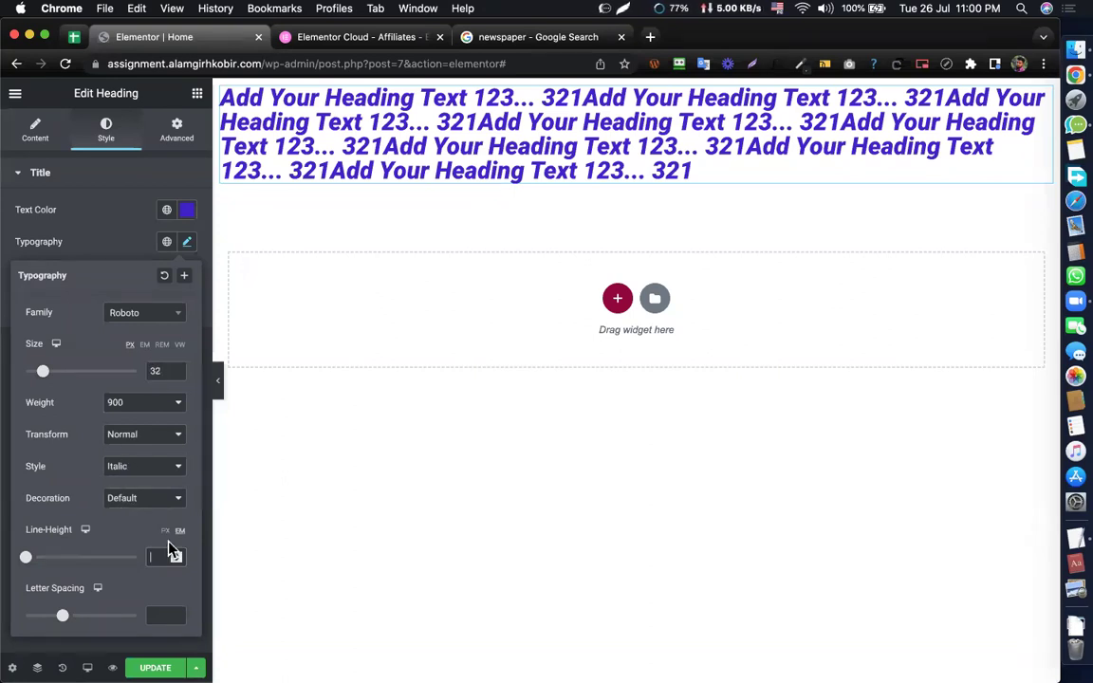
- Set the heading's line height to 35 px
{"action": "type", "text": "36"}
{"action": "scroll", "coordinate": [517, 219], "scroll_direction": "down", "scroll_amount": 5}
{"action": "scroll", "coordinate": [514, 184], "scroll_direction": "up", "scroll_amount": 5}
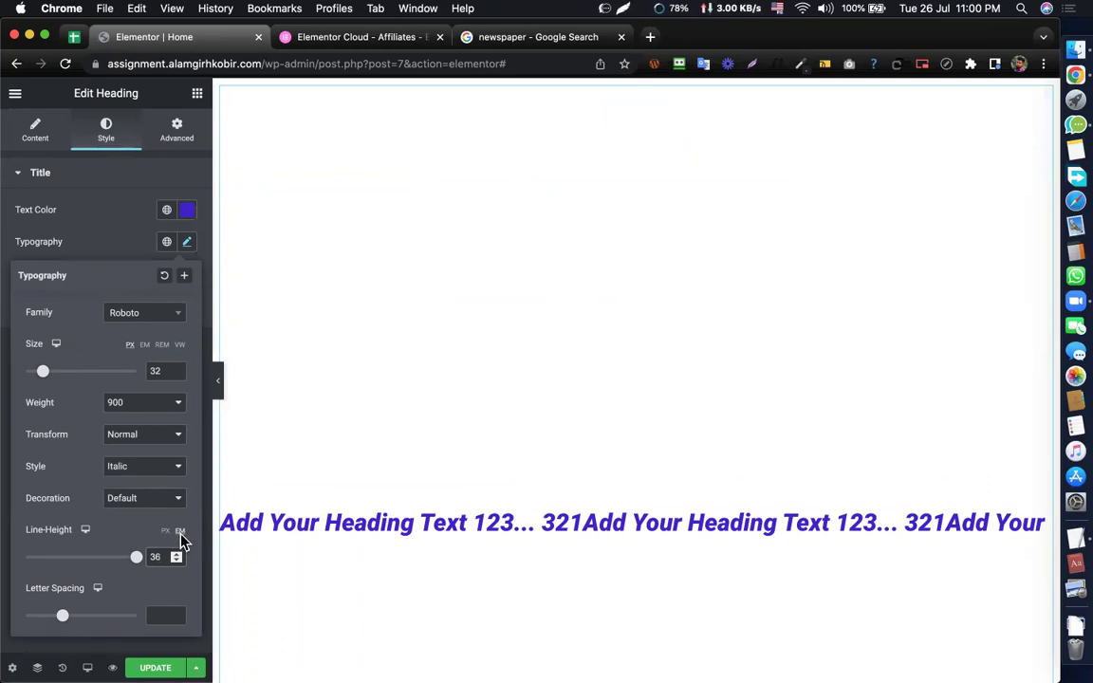
{"action": "left_click", "coordinate": [161, 538]}
{"action": "double_click", "coordinate": [156, 557]}
{"action": "key", "text": "BackSpace"}
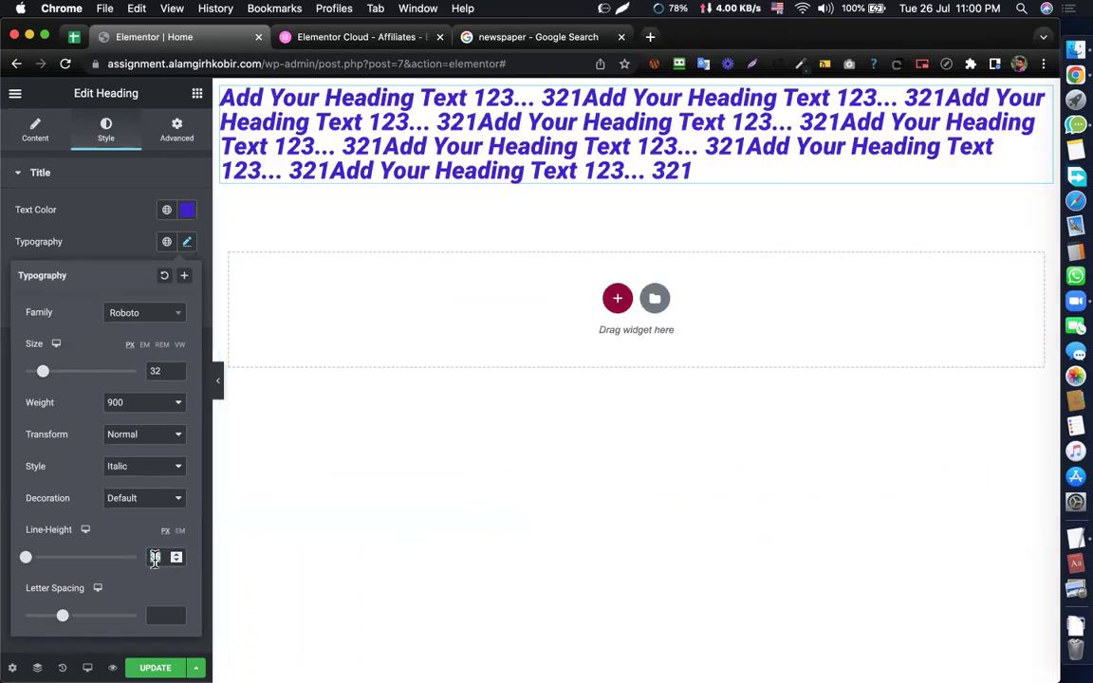
{"action": "type", "text": "36"}
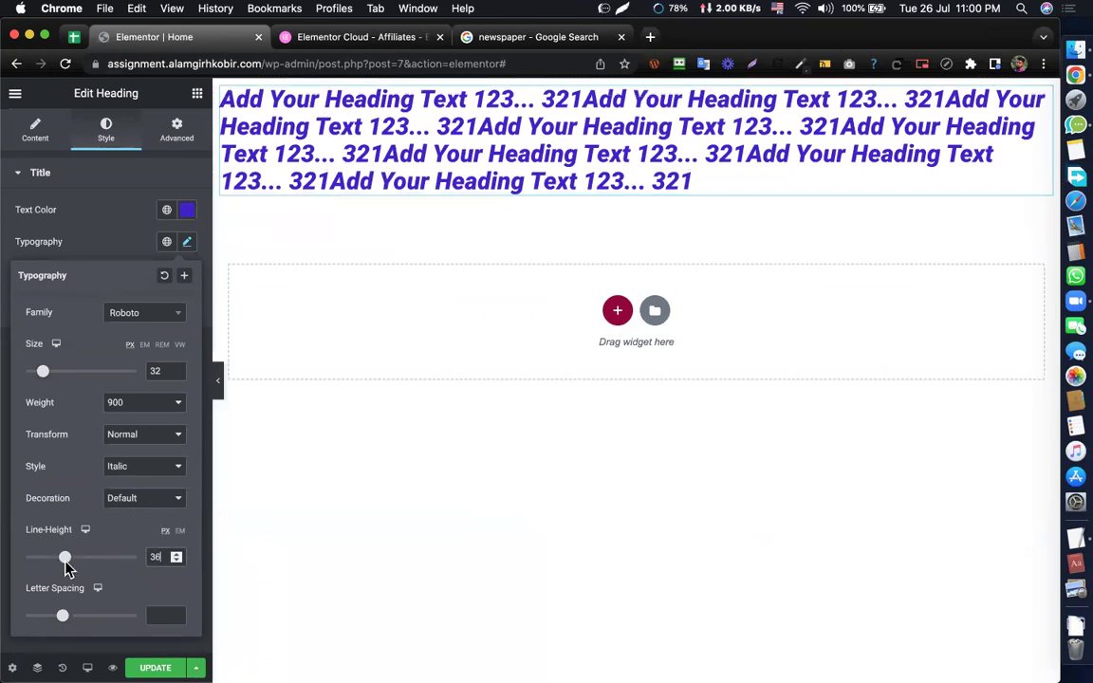
{"action": "mouse_move", "coordinate": [66, 562]}
{"action": "left_mouse_down"}
{"action": "mouse_move", "coordinate": [93, 559]}
{"action": "mouse_move", "coordinate": [63, 560]}
{"action": "left_mouse_up"}
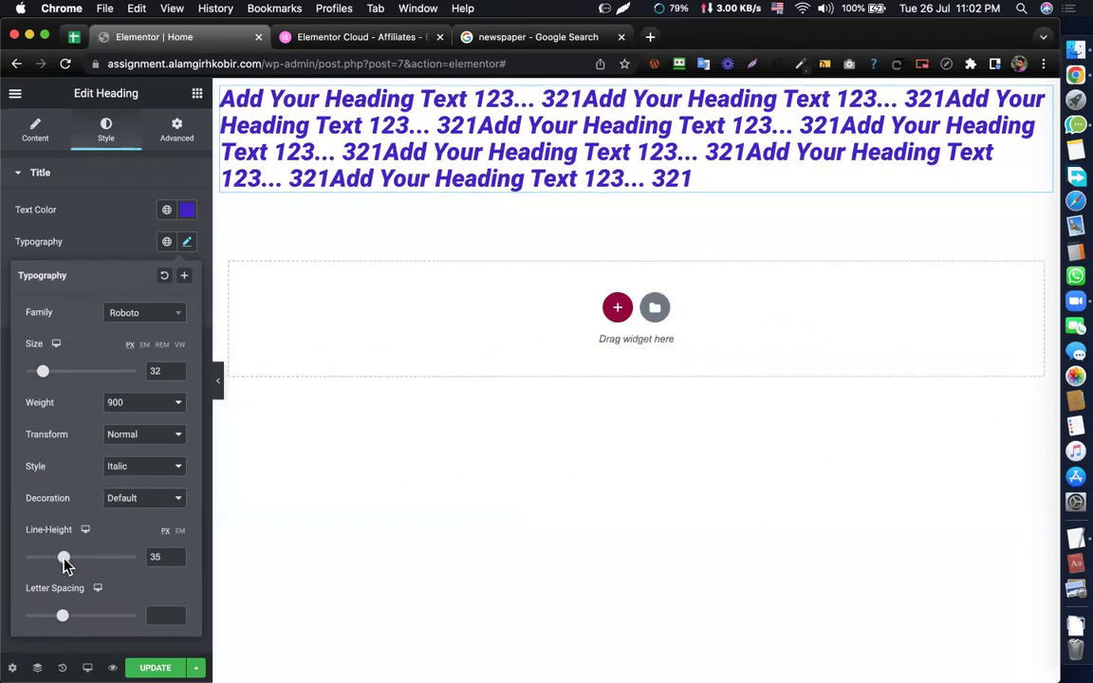
- Enlarge the heading's font size from 32 to 44 px
{"action": "mouse_move", "coordinate": [43, 371]}
{"action": "left_mouse_down"}
{"action": "mouse_move", "coordinate": [93, 378]}
{"action": "mouse_move", "coordinate": [50, 376]}
{"action": "left_mouse_up"}
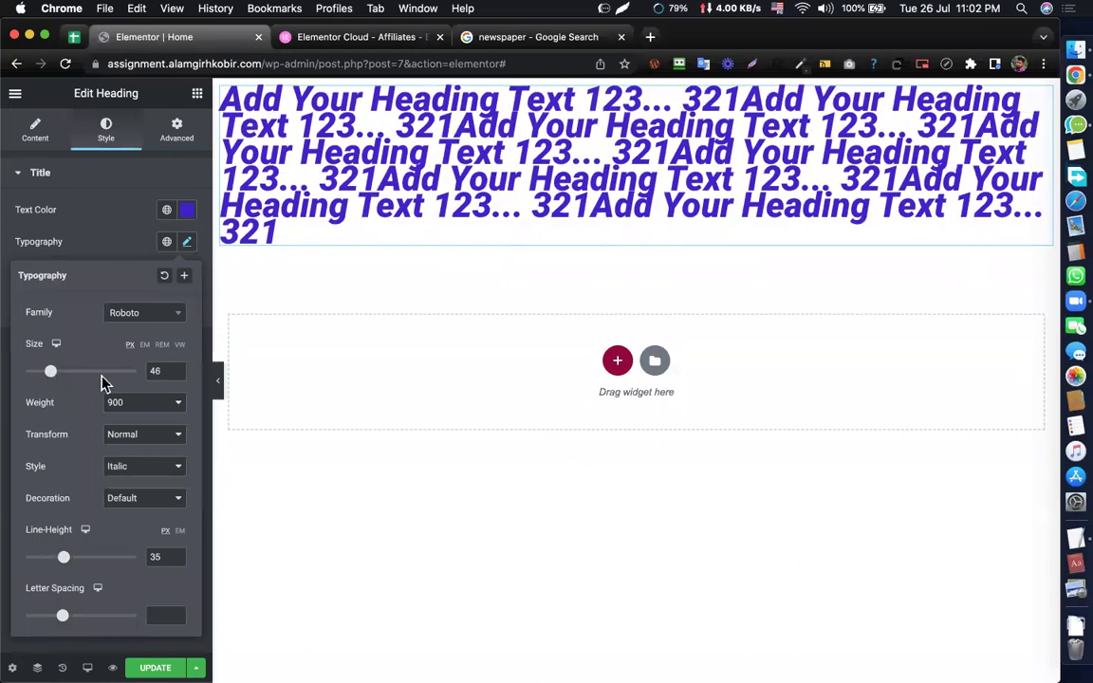
{"action": "left_click", "coordinate": [177, 376]}
{"action": "left_click", "coordinate": [177, 376]}
{"action": "left_click", "coordinate": [178, 376]}
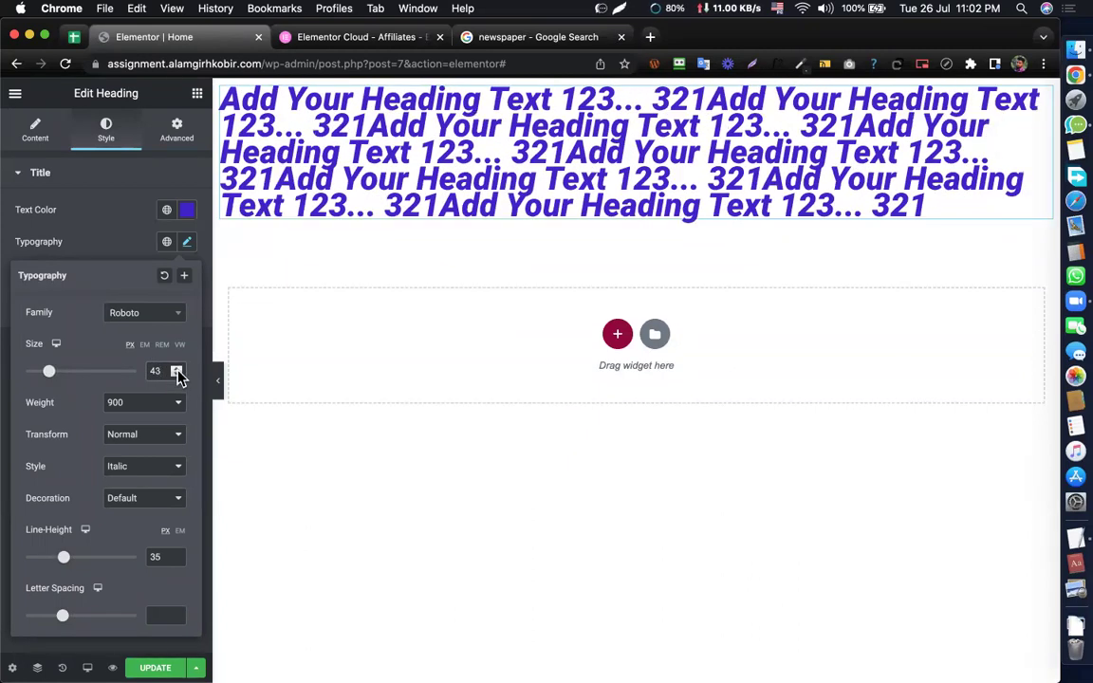
{"action": "left_click", "coordinate": [176, 370]}
{"action": "left_click", "coordinate": [177, 369]}
{"action": "left_click", "coordinate": [176, 369]}
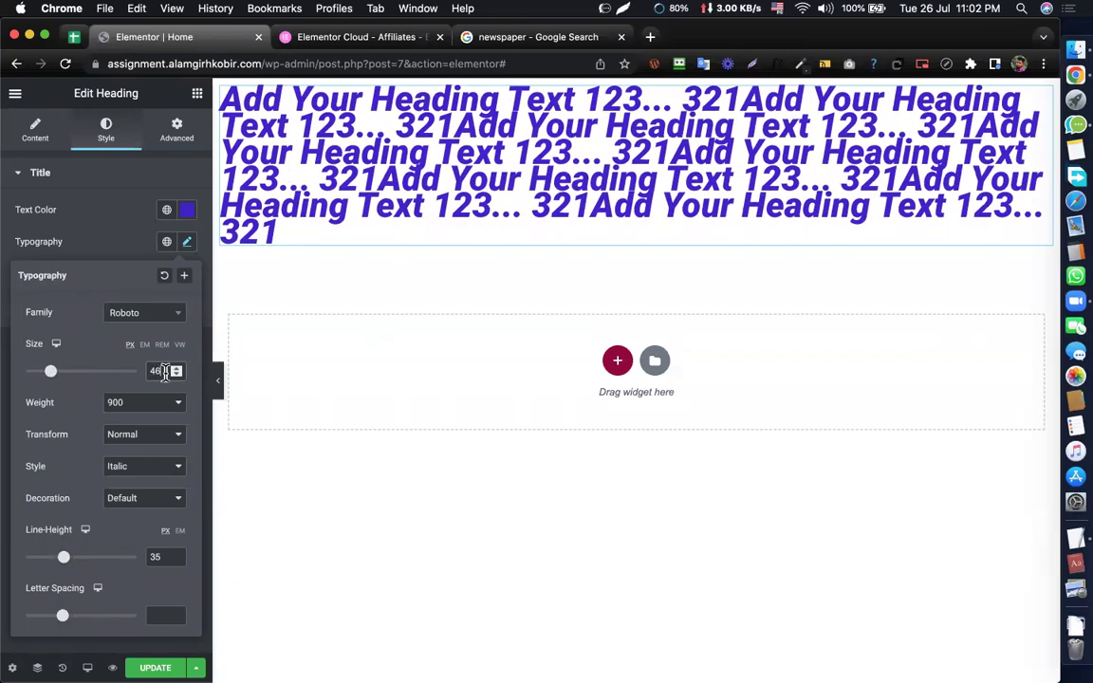
{"action": "key", "text": "Up"}
{"action": "key", "text": "Up"}
{"action": "key", "text": "Down"}
{"action": "key", "text": "Down"}
{"action": "key", "text": "Down"}
{"action": "key", "text": "Down"}
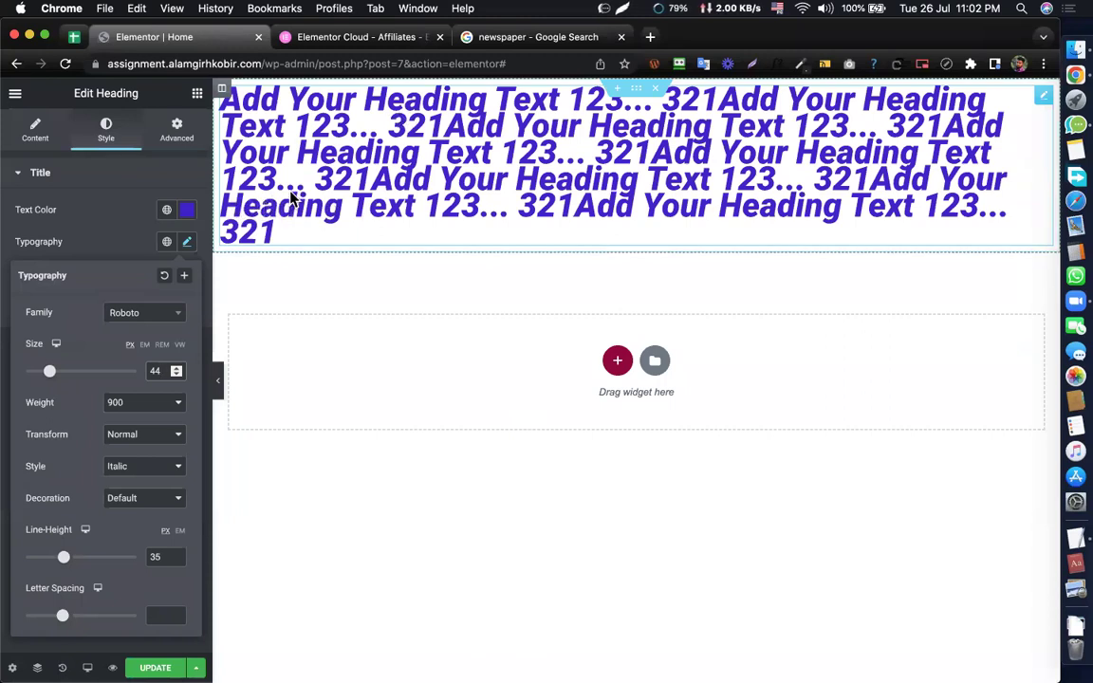
- Set the heading's letter spacing to 1.3
{"action": "left_click", "coordinate": [157, 613]}
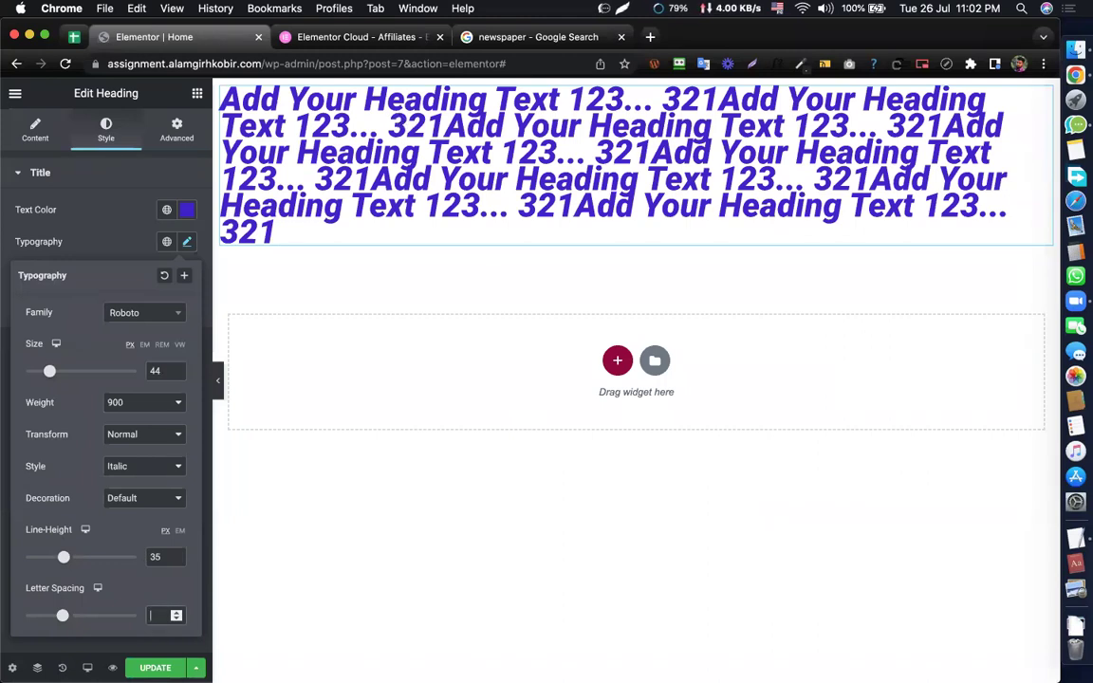
{"action": "type", "text": "1"}
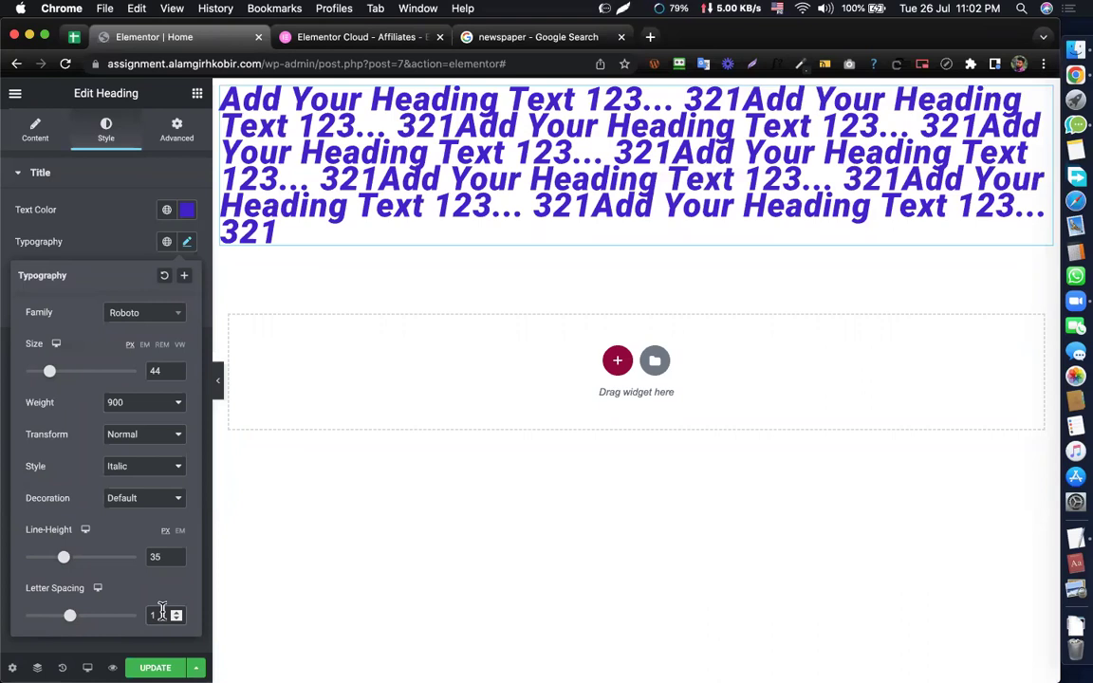
{"action": "type", "text": ".8"}
{"action": "key", "text": "Down"}
{"action": "key", "text": "Down"}
{"action": "key", "text": "Down"}
{"action": "key", "text": "Down"}
{"action": "key", "text": "Down"}
{"action": "key", "text": "Down"}
{"action": "key", "text": "Down"}
{"action": "key", "text": "Down"}
{"action": "key", "text": "Down"}
{"action": "key", "text": "Down"}
{"action": "key", "text": "Down"}
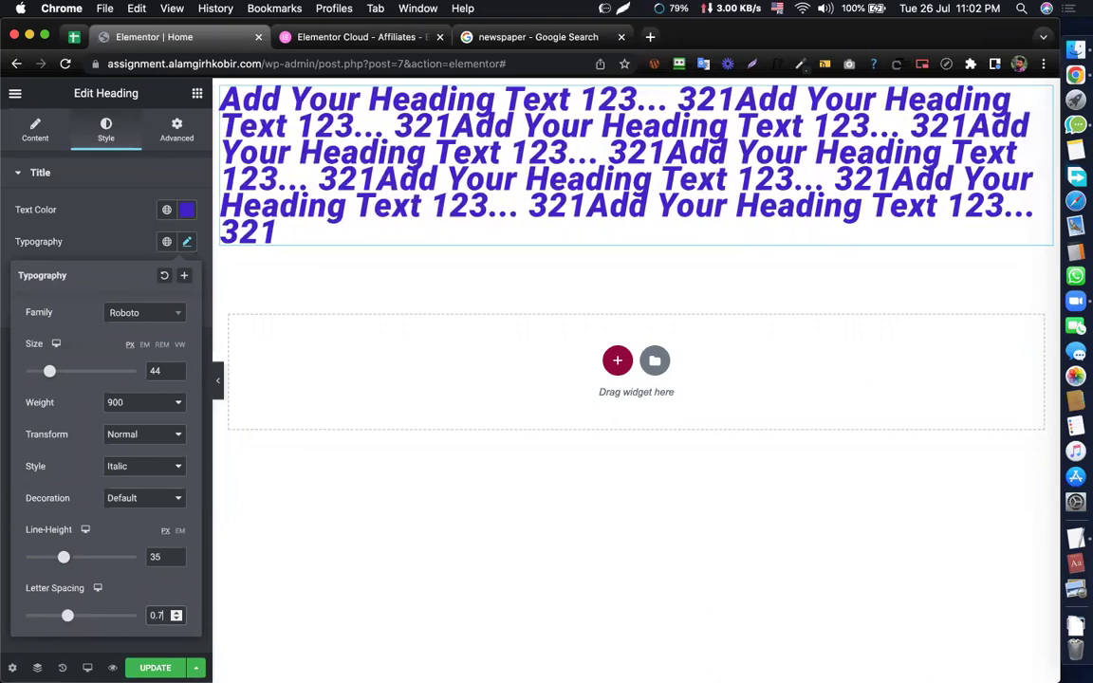
{"action": "key", "text": "Down"}
{"action": "key", "text": "Down"}
{"action": "key", "text": "Down"}
{"action": "key", "text": "Up"}
{"action": "key", "text": "Up"}
{"action": "key", "text": "Up"}
{"action": "key", "text": "Up"}
{"action": "key", "text": "Up"}
{"action": "key", "text": "Up"}
{"action": "key", "text": "Up"}
{"action": "key", "text": "Up"}
{"action": "key", "text": "Up"}
{"action": "key", "text": "Up"}
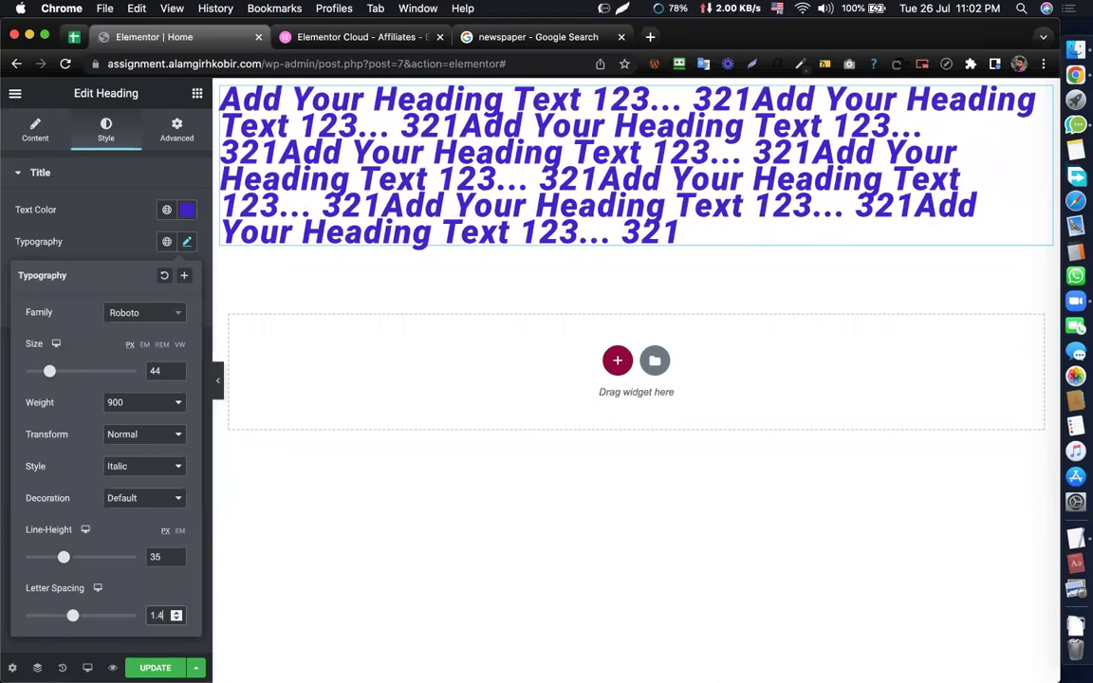
{"action": "key", "text": "Down"}
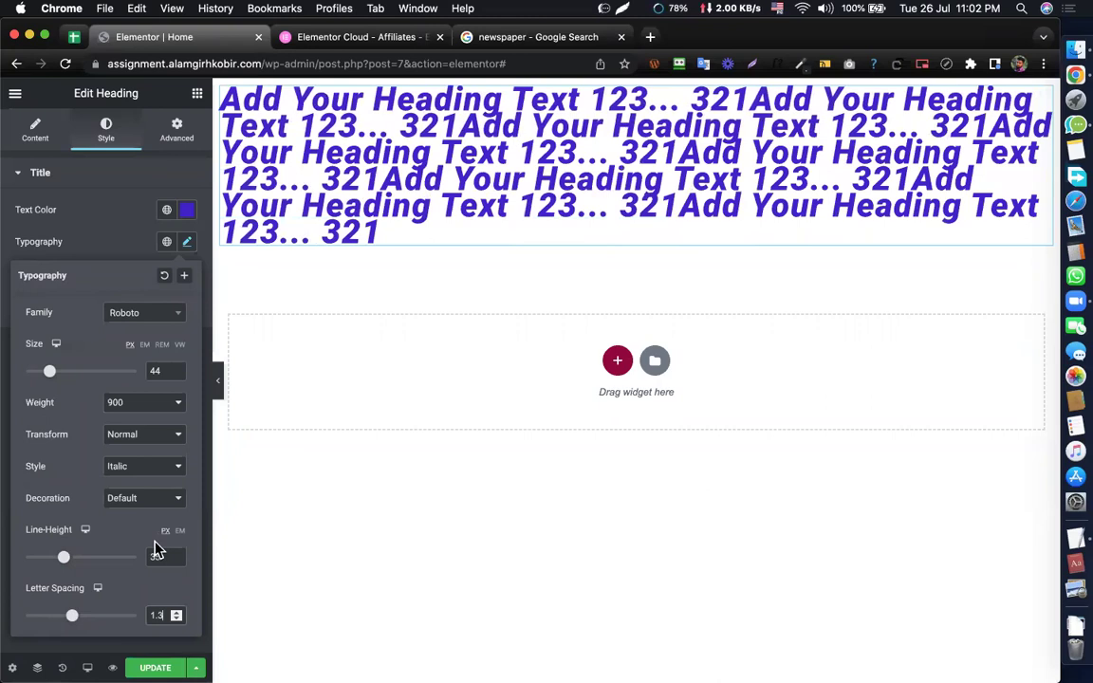
- Increase the heading's line height to 48
{"action": "left_click", "coordinate": [154, 557]}
{"action": "key", "text": "Up"}
{"action": "key", "text": "Up"}
{"action": "key", "text": "Up"}
{"action": "key", "text": "Up"}
{"action": "key", "text": "Up"}
{"action": "key", "text": "Up"}
{"action": "key", "text": "Up"}
{"action": "key", "text": "Up"}
{"action": "key", "text": "Up"}
{"action": "key", "text": "Up"}
{"action": "key", "text": "Up"}
{"action": "key", "text": "Up"}
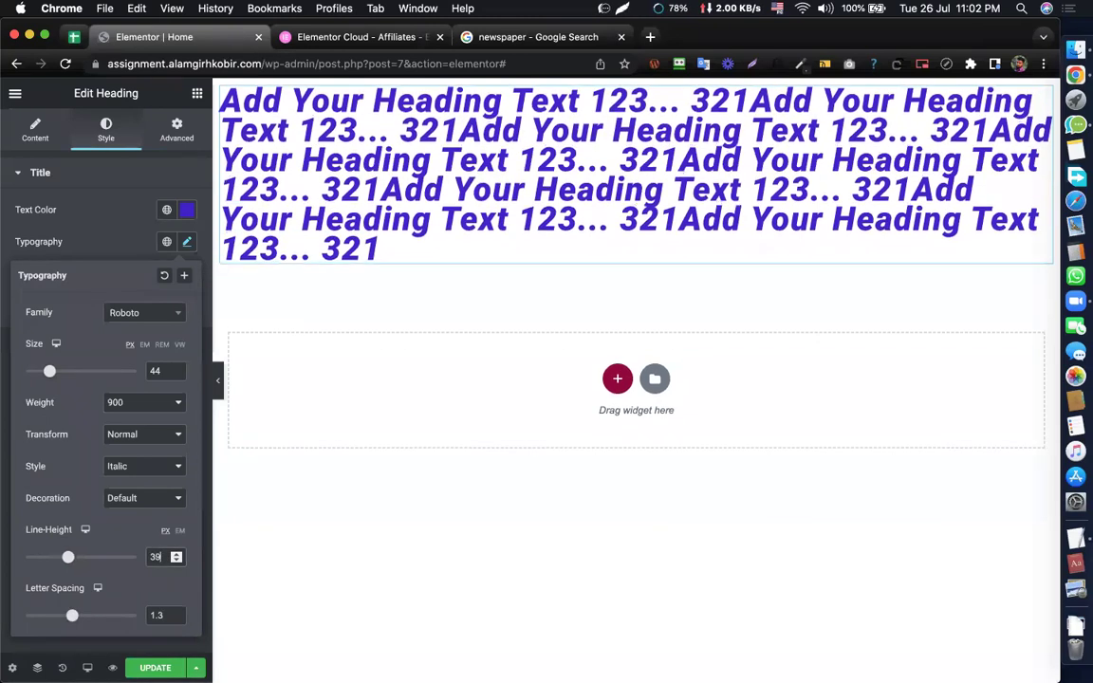
{"action": "key", "text": "Up"}
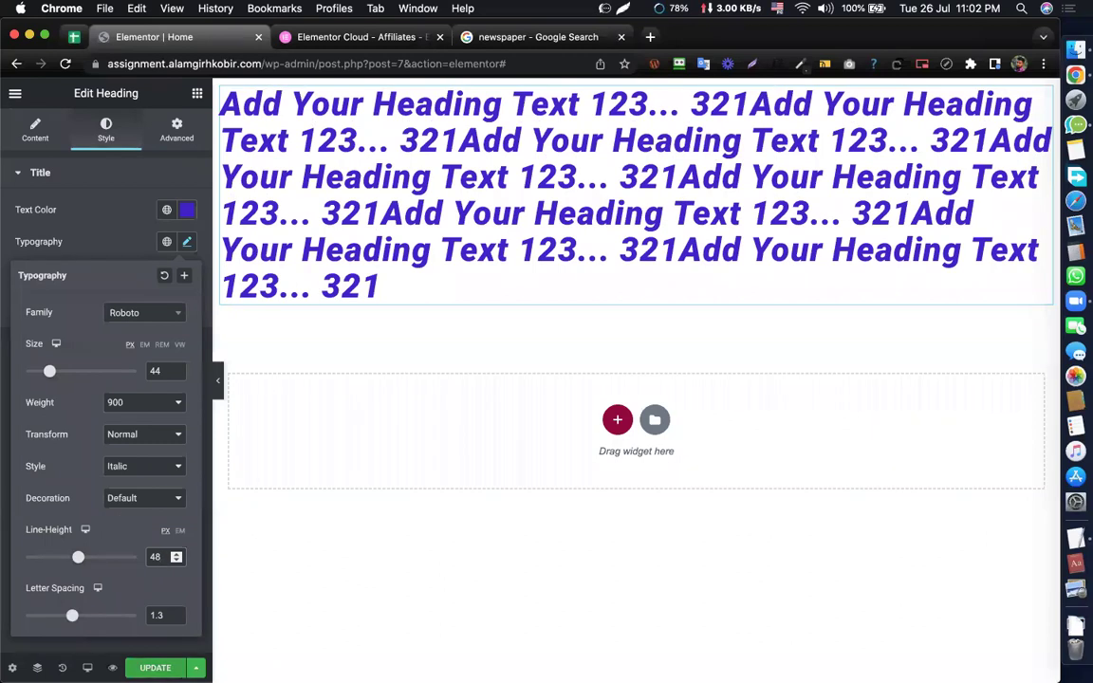
{"action": "left_click", "coordinate": [149, 647]}
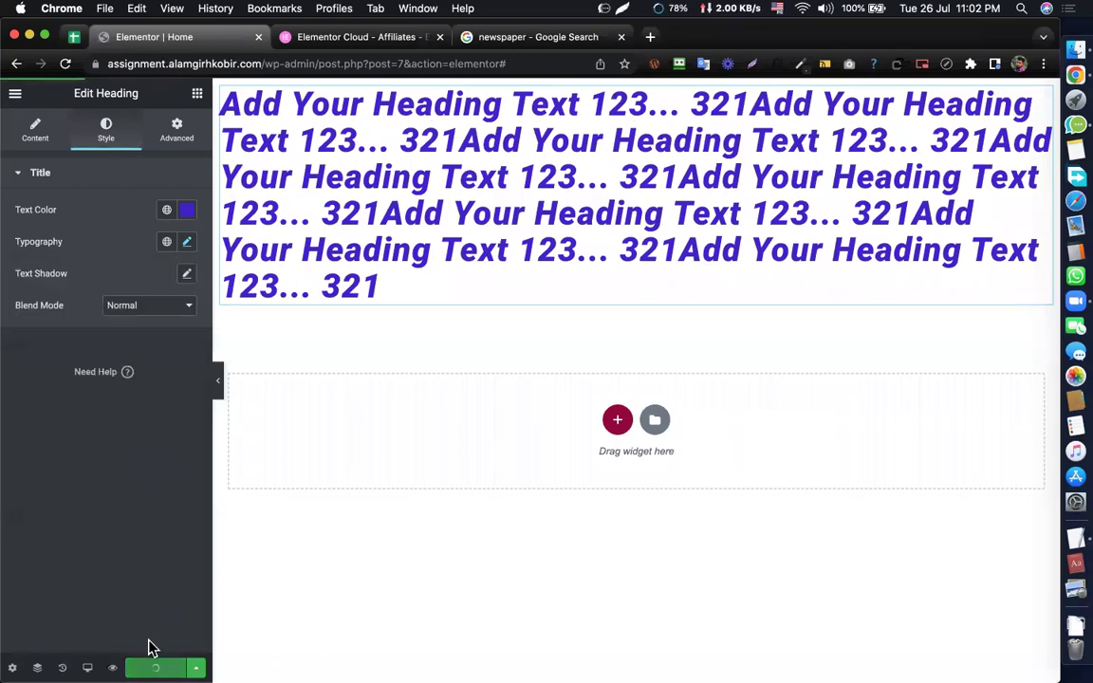
{"action": "left_click", "coordinate": [187, 242]}
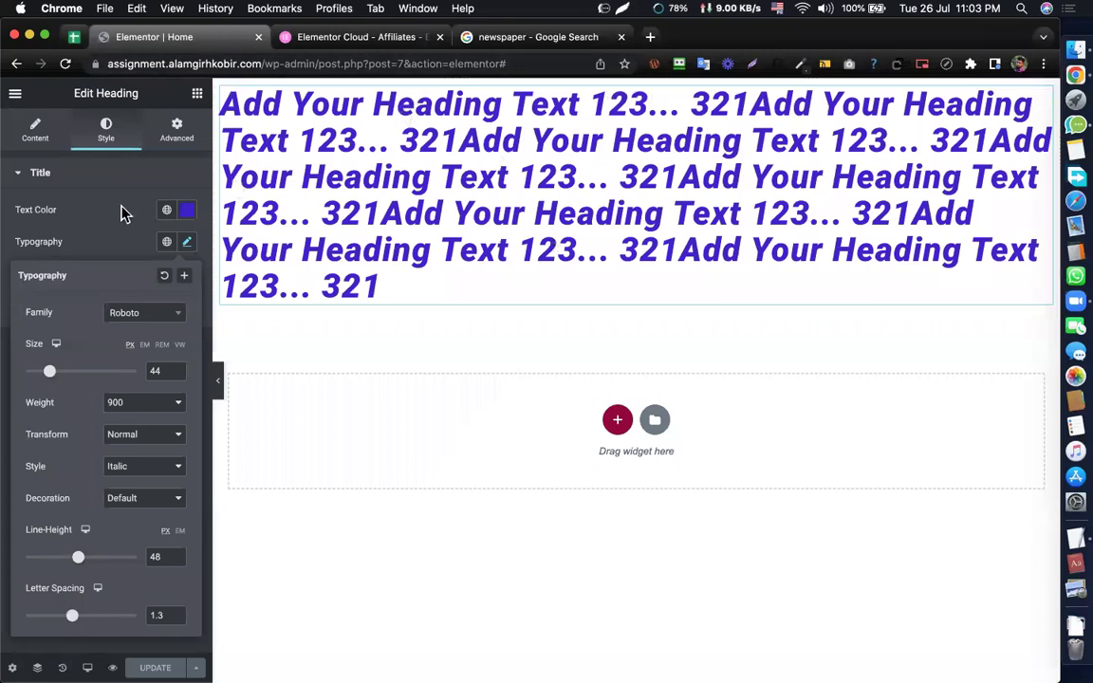
{"action": "left_click", "coordinate": [83, 252]}
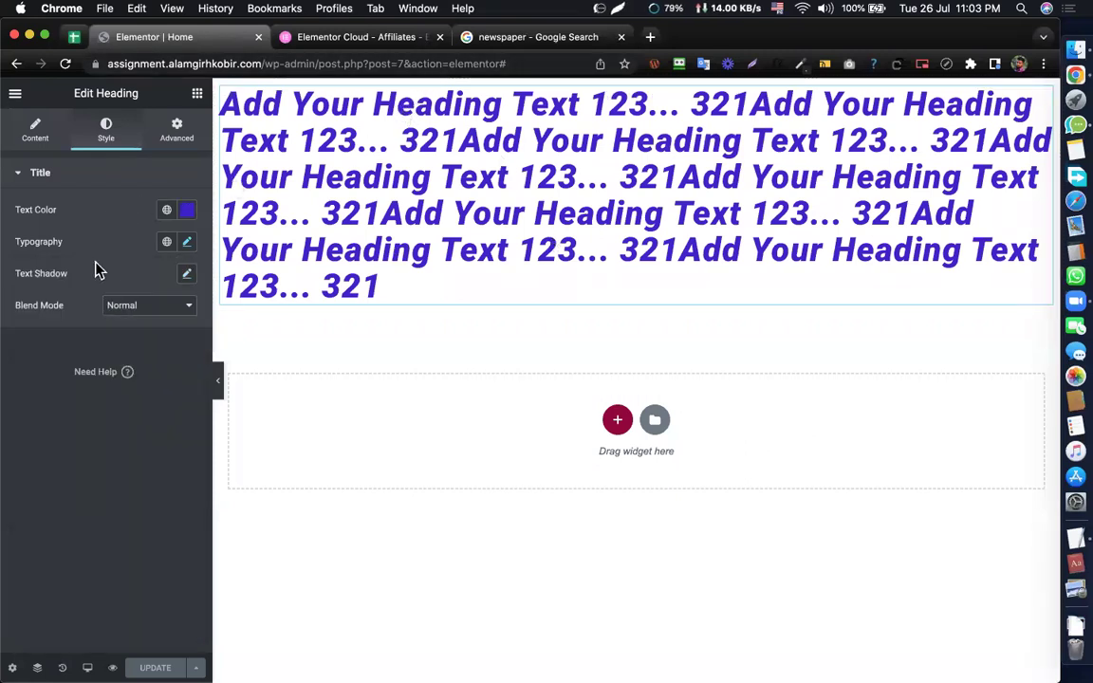
- Try right and down text shadow offsets on the heading, then reset the shadow to default
{"action": "left_click", "coordinate": [187, 275]}
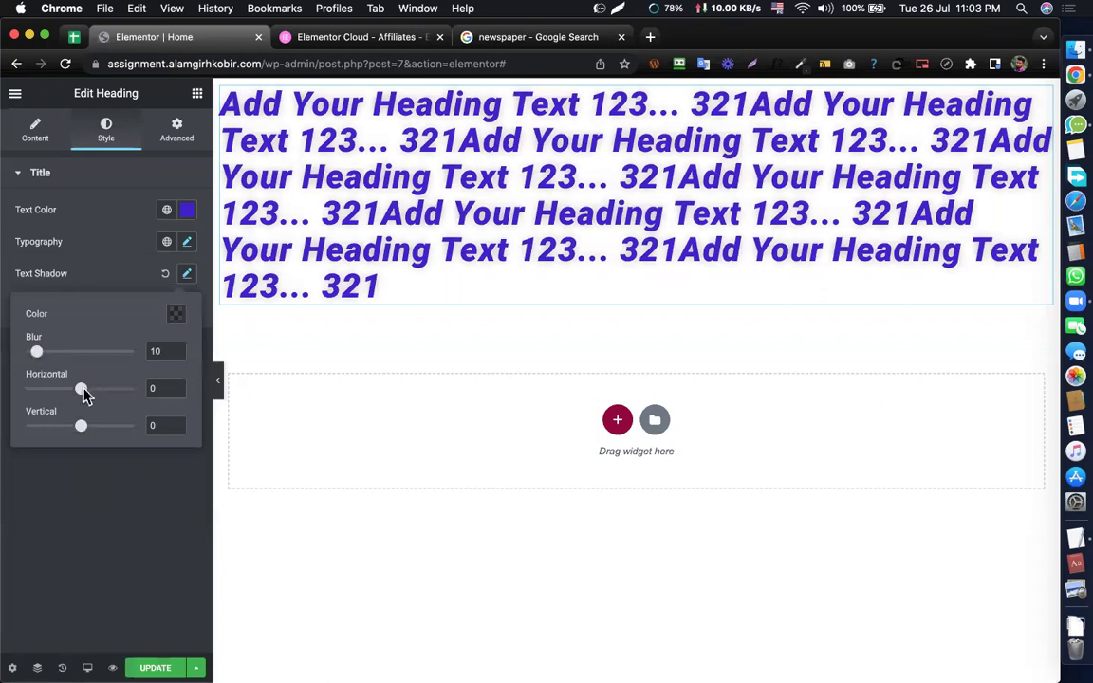
{"action": "left_click_drag", "start_coordinate": [83, 392], "coordinate": [99, 390]}
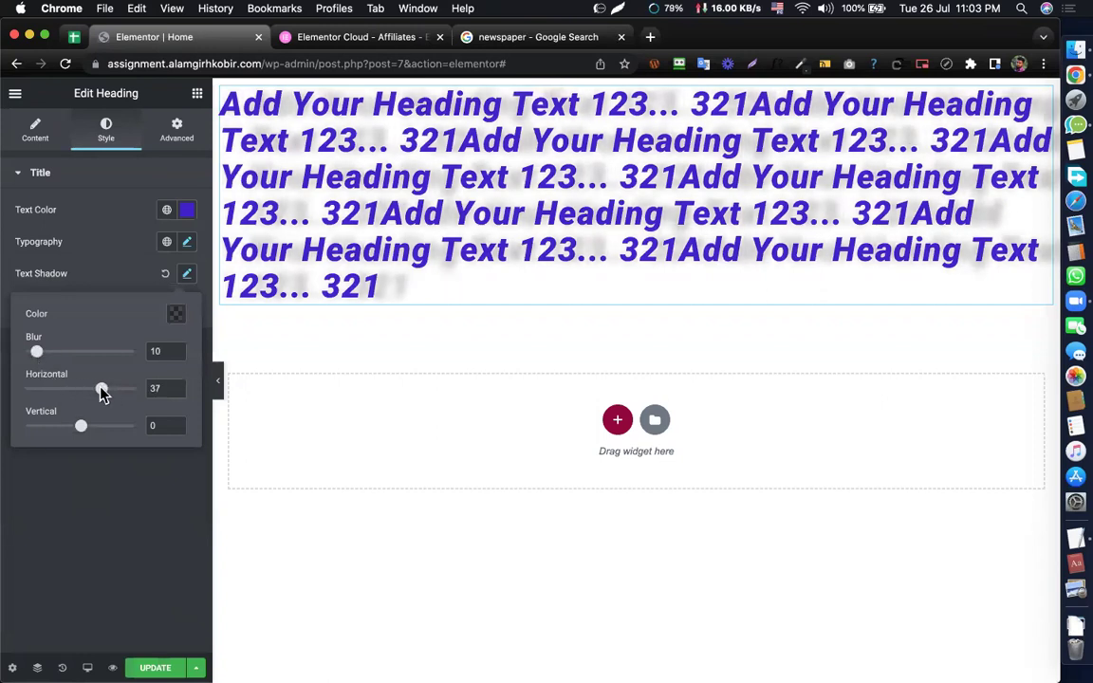
{"action": "left_click_drag", "start_coordinate": [82, 430], "coordinate": [80, 391]}
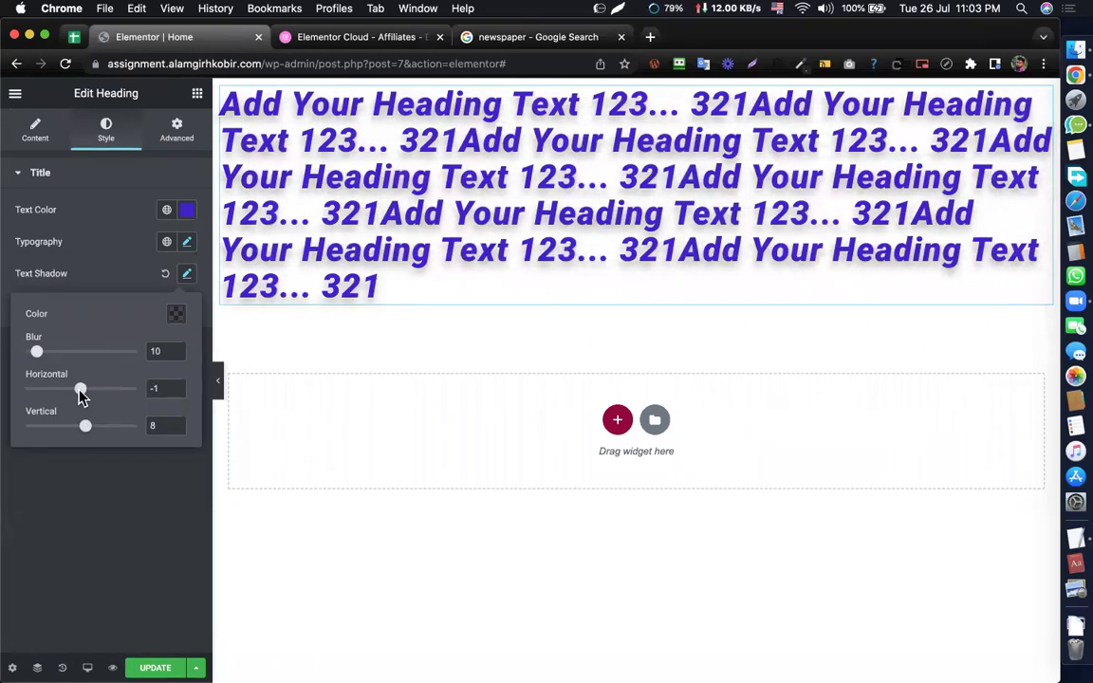
{"action": "left_click", "coordinate": [165, 277]}
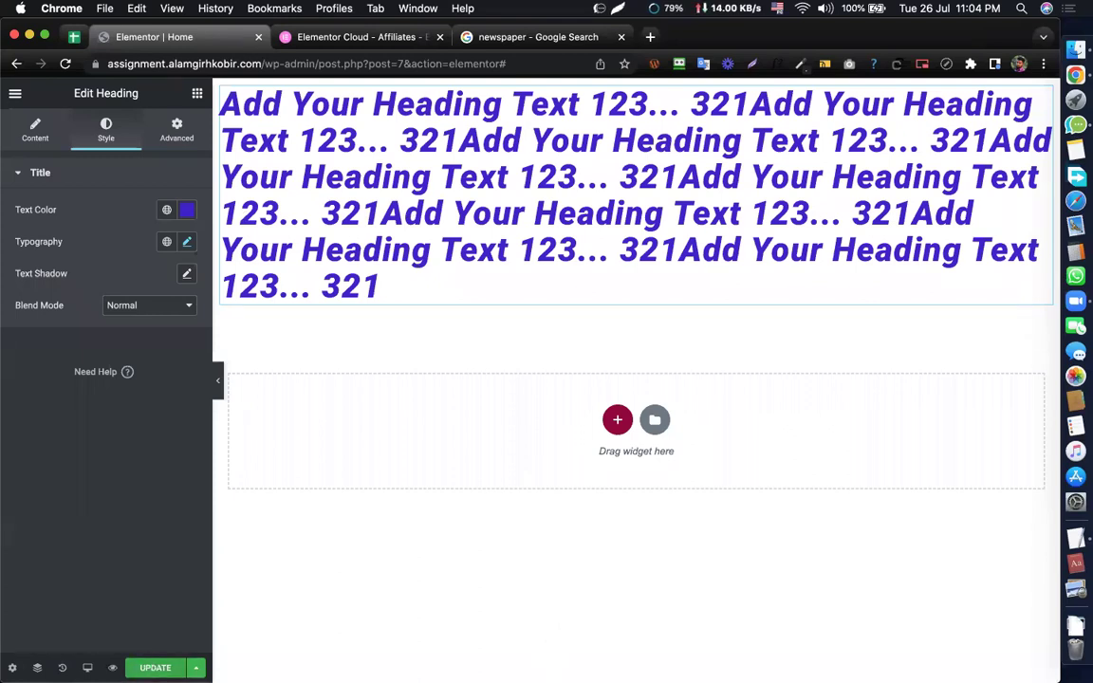
- Save the page with UPDATE and bring back the widget list
{"action": "left_click", "coordinate": [156, 668]}
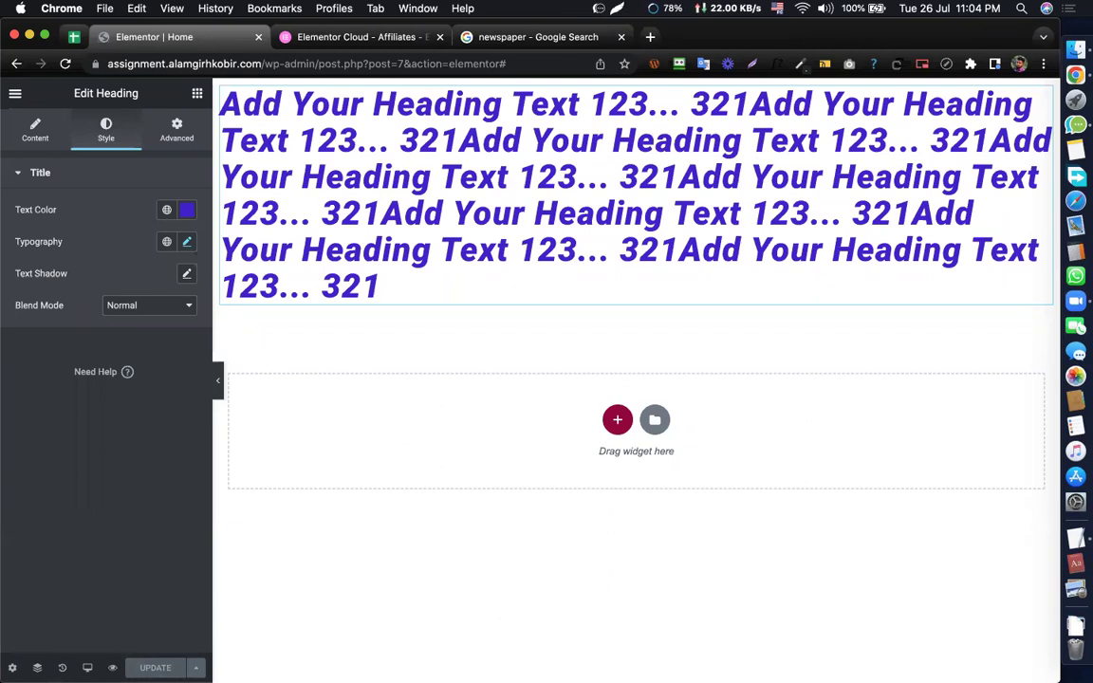
{"action": "key", "text": "super+plus"}
{"action": "key", "text": "super+plus"}
{"action": "key", "text": "super+plus"}
{"action": "key", "text": "super+plus"}
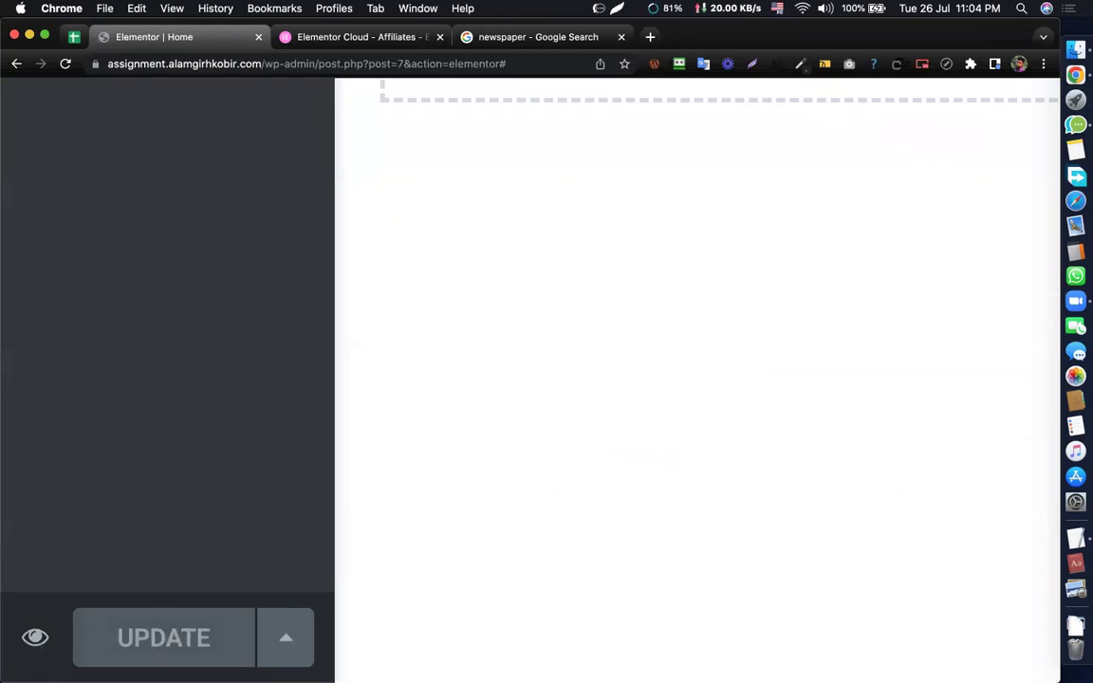
{"action": "key", "text": "super+minus"}
{"action": "key", "text": "super+minus"}
{"action": "key", "text": "super+minus"}
{"action": "key", "text": "super+minus"}
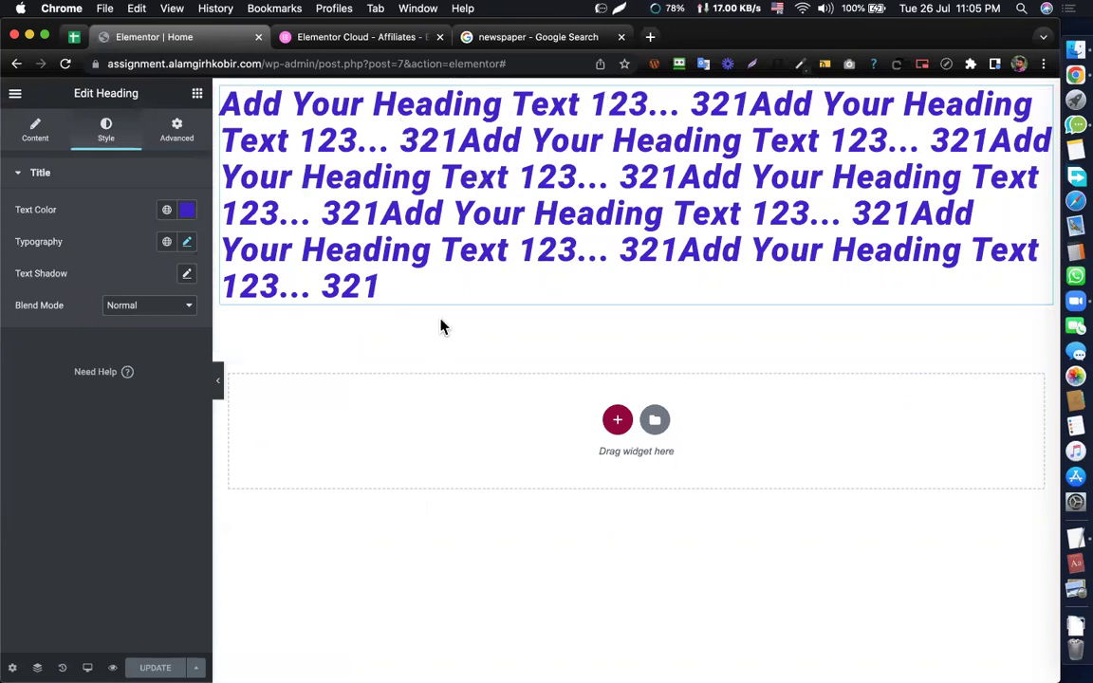
{"action": "left_click", "coordinate": [197, 96]}
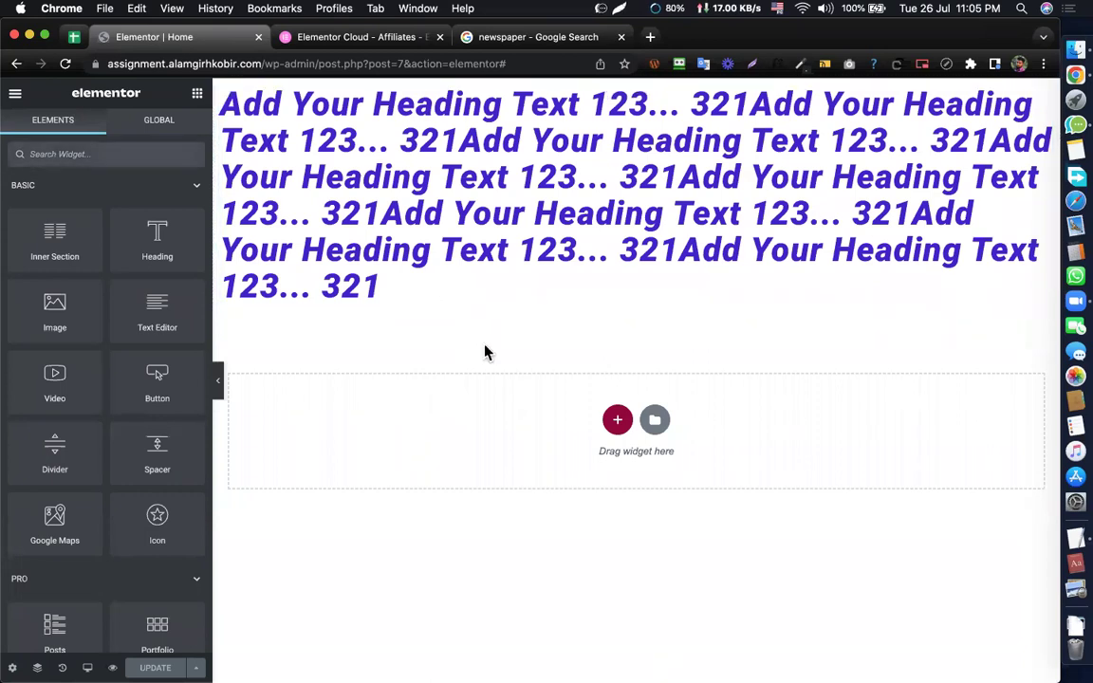
{"action": "key", "text": "ctrl+z"}
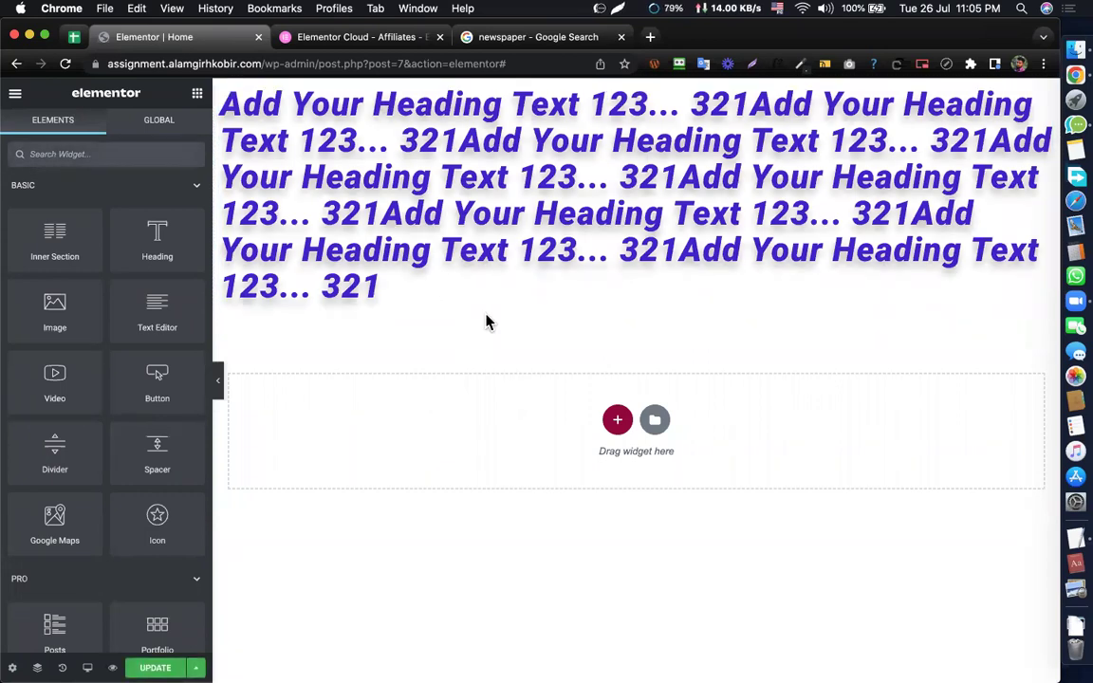
{"action": "key", "text": "ctrl+z"}
{"action": "key", "text": "ctrl+z"}
{"action": "key", "text": "ctrl+z"}
{"action": "key", "text": "ctrl+z"}
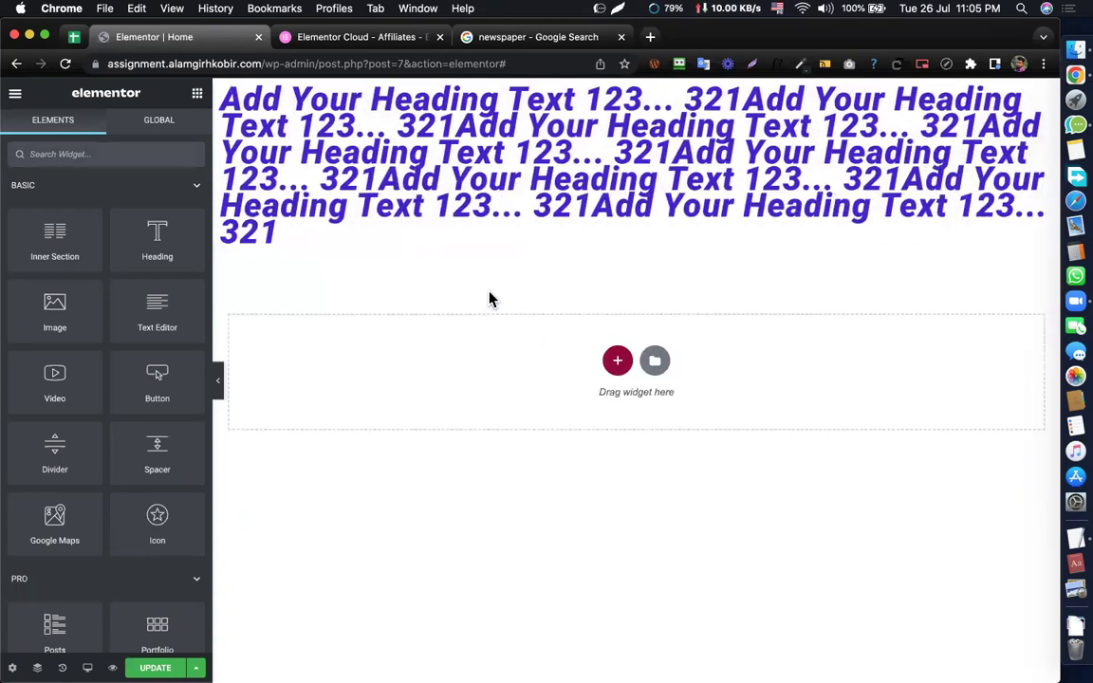
{"action": "key", "text": "ctrl+z"}
{"action": "key", "text": "ctrl+z"}
{"action": "key", "text": "ctrl+z"}
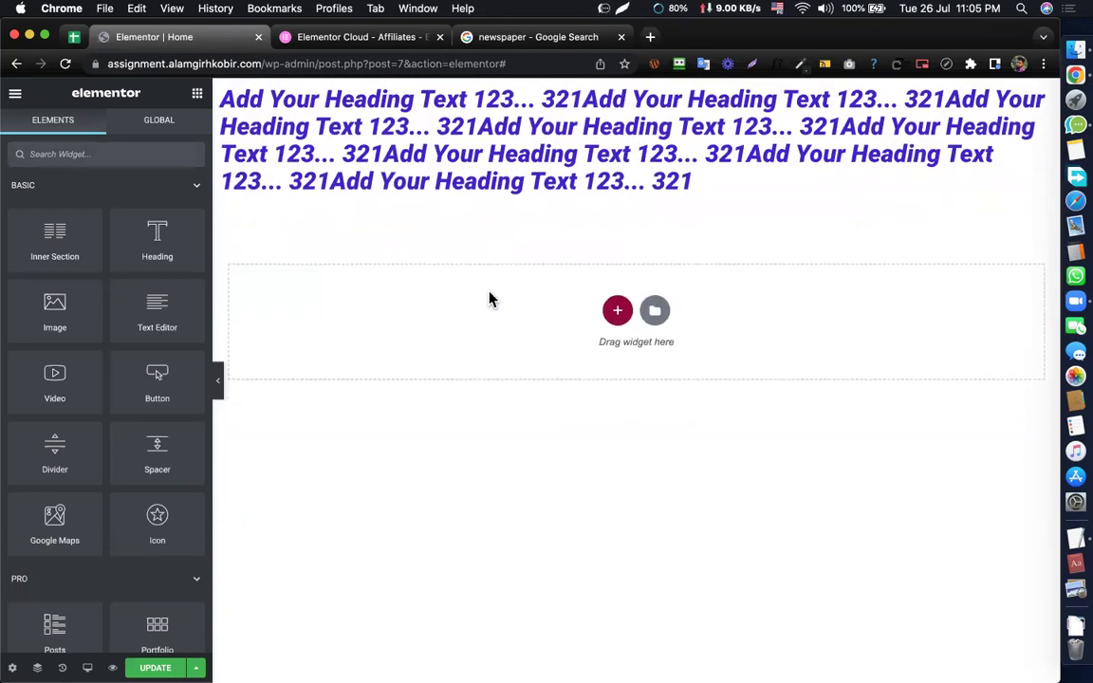
{"action": "key", "text": "ctrl+z"}
{"action": "key", "text": "ctrl+z"}
{"action": "key", "text": "ctrl+z"}
{"action": "key", "text": "ctrl+z"}
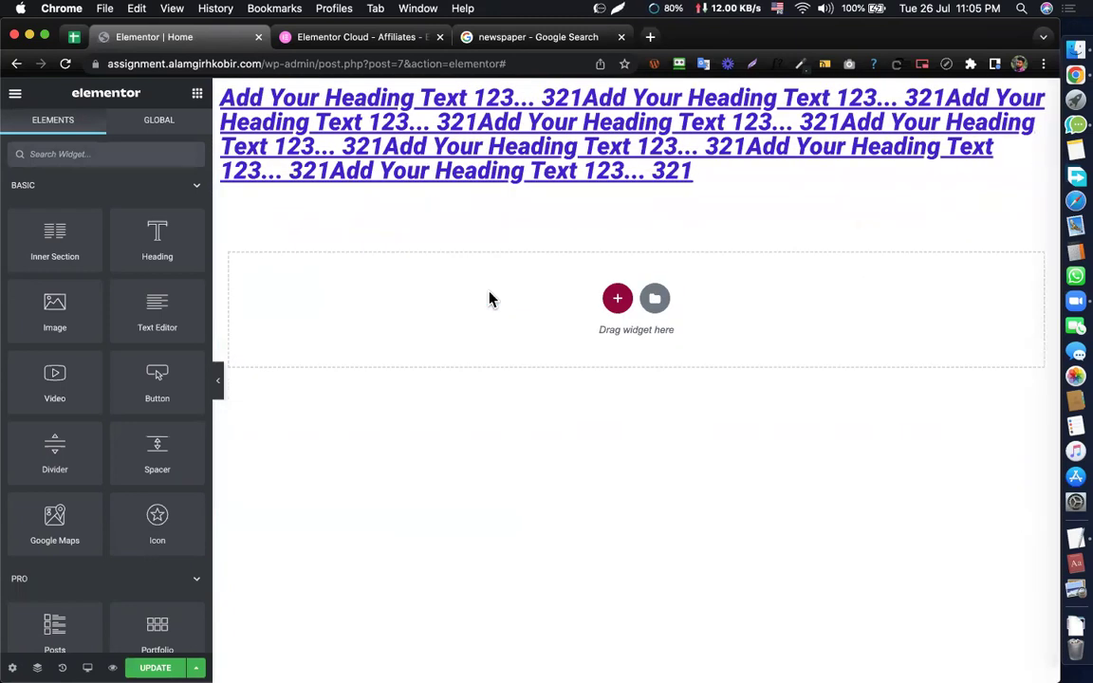
{"action": "key", "text": "ctrl+z"}
{"action": "key", "text": "ctrl+z"}
{"action": "key", "text": "ctrl+z"}
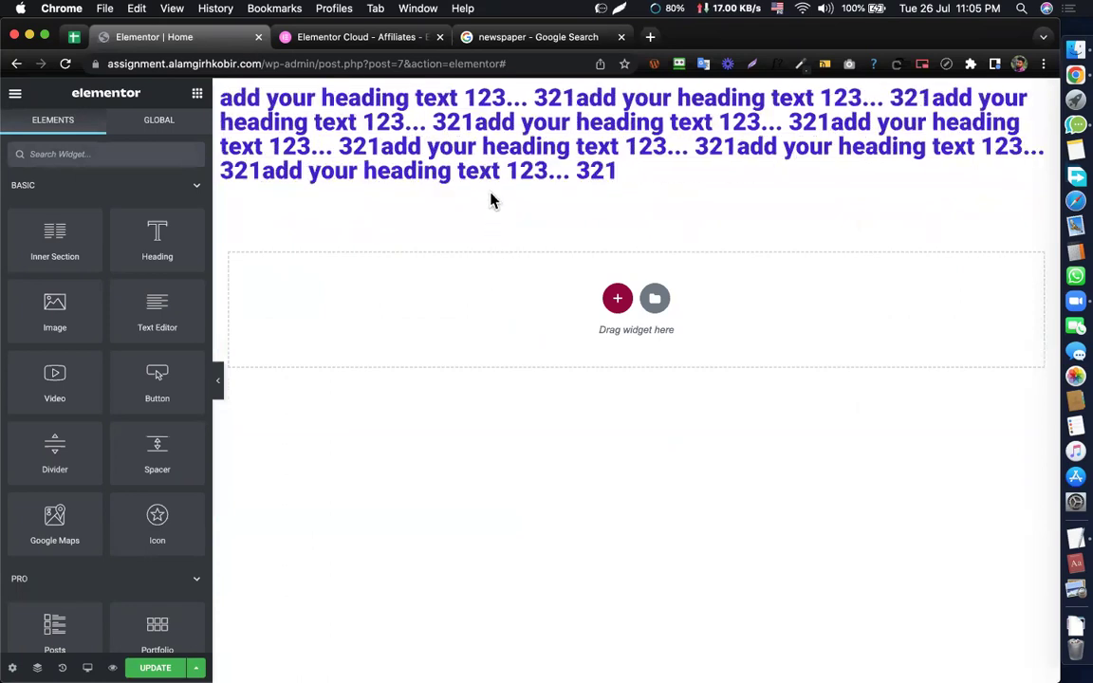
{"action": "key", "text": "ctrl+z"}
{"action": "key", "text": "ctrl+z"}
{"action": "key", "text": "ctrl+z"}
{"action": "key", "text": "ctrl+z"}
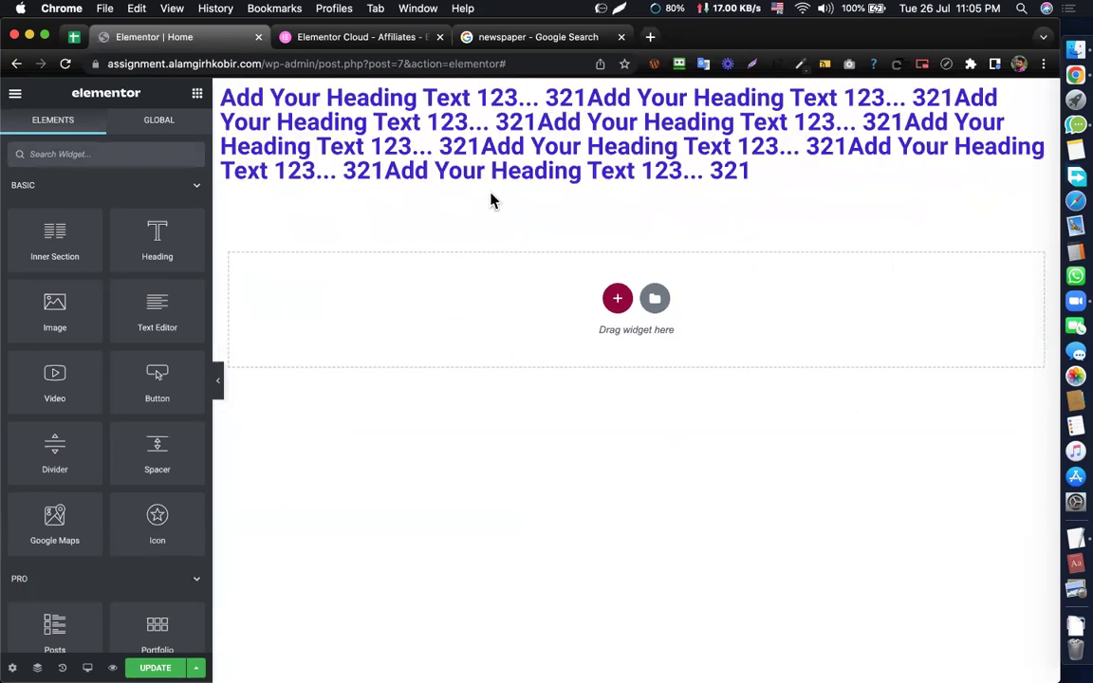
{"action": "key", "text": "ctrl+z"}
{"action": "key", "text": "ctrl+z"}
{"action": "key", "text": "ctrl+z"}
{"action": "key", "text": "ctrl+z"}
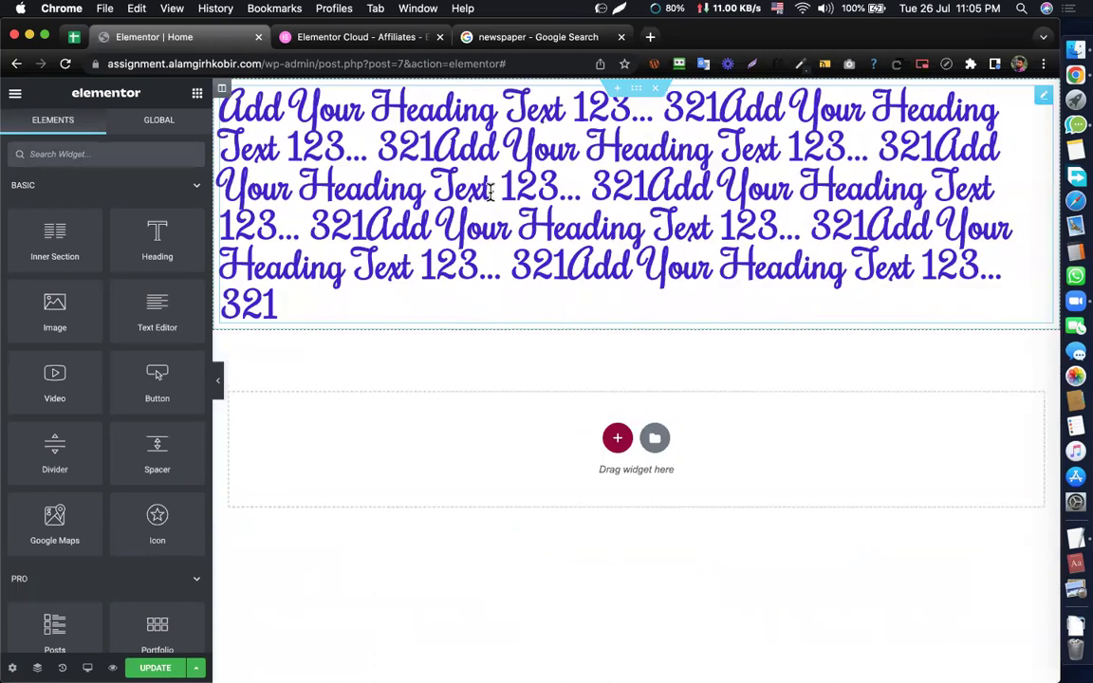
{"action": "key", "text": "ctrl+z"}
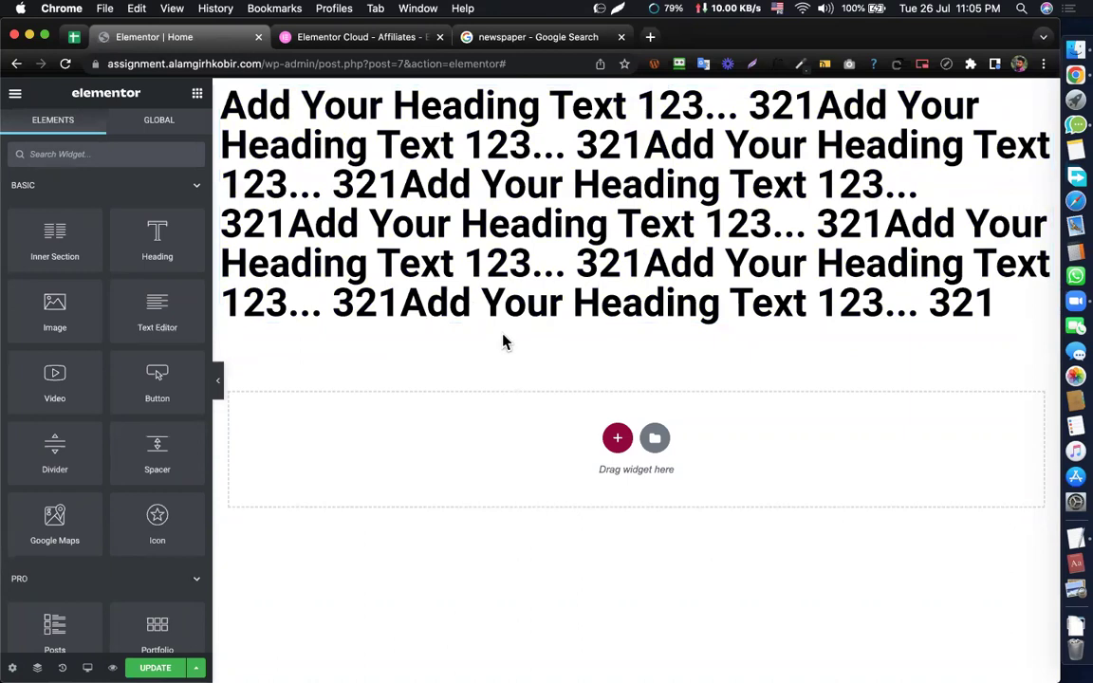
{"action": "key", "text": "ctrl+shift+z"}
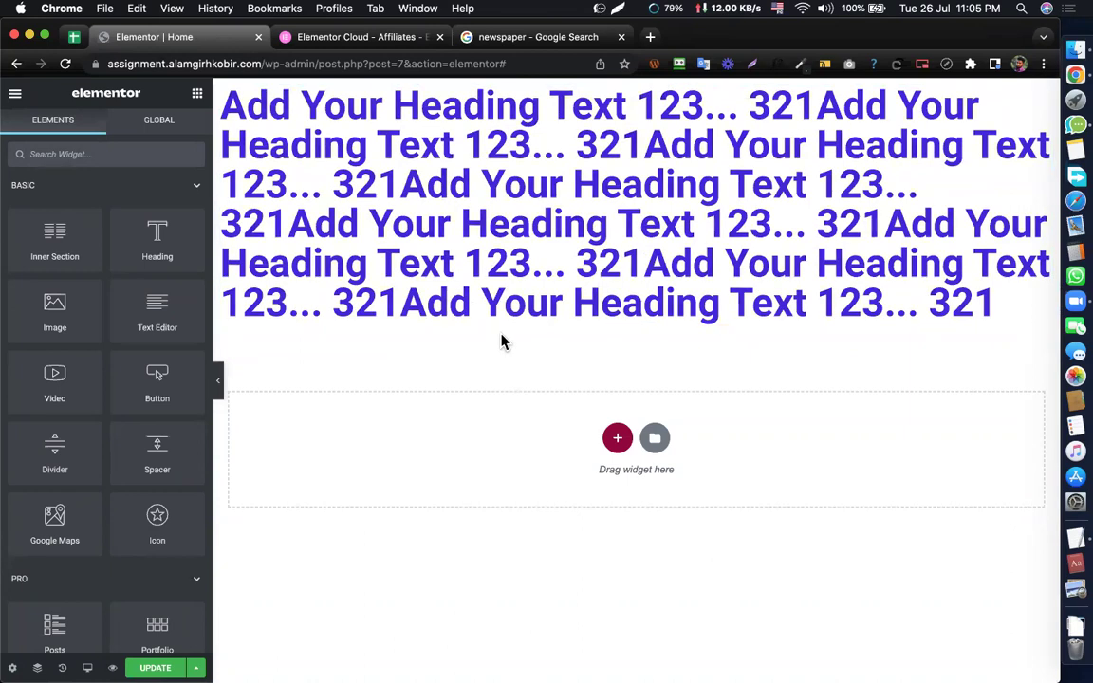
{"action": "key", "text": "ctrl+shift+z"}
{"action": "key", "text": "ctrl+shift+z"}
{"action": "key", "text": "ctrl+shift+z"}
{"action": "key", "text": "ctrl+shift+z"}
{"action": "key", "text": "ctrl+shift+z"}
{"action": "key", "text": "ctrl+shift+z"}
{"action": "key", "text": "ctrl+shift+z"}
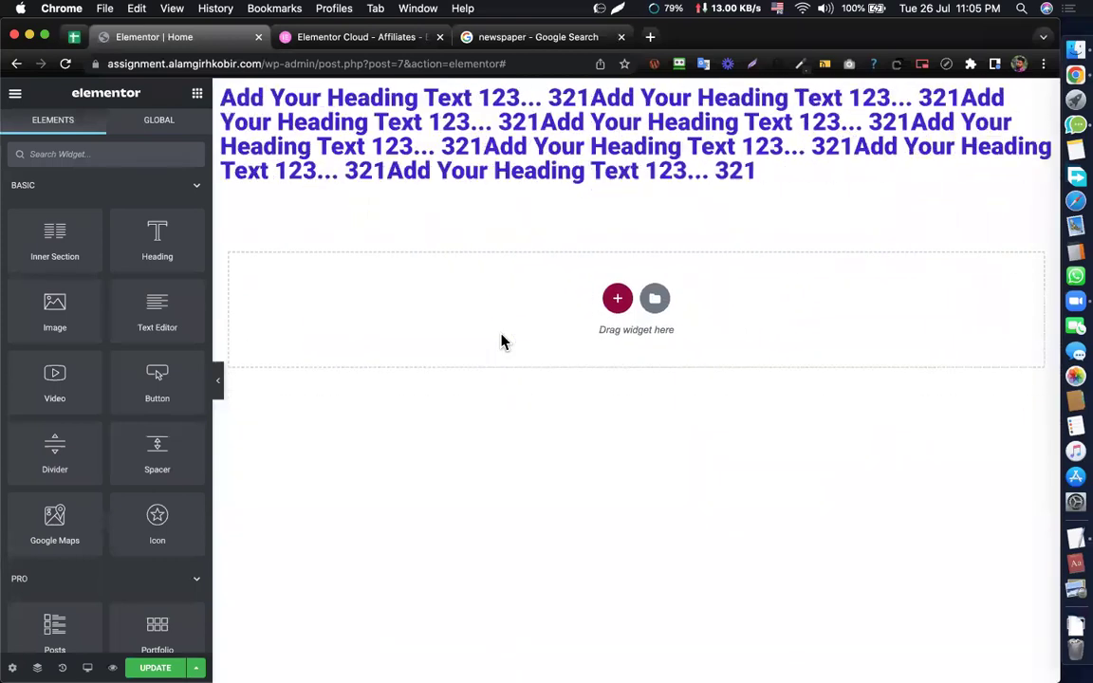
{"action": "key", "text": "ctrl+shift+z"}
{"action": "key", "text": "ctrl+shift+z"}
{"action": "key", "text": "ctrl+shift+z"}
{"action": "key", "text": "ctrl+shift+z"}
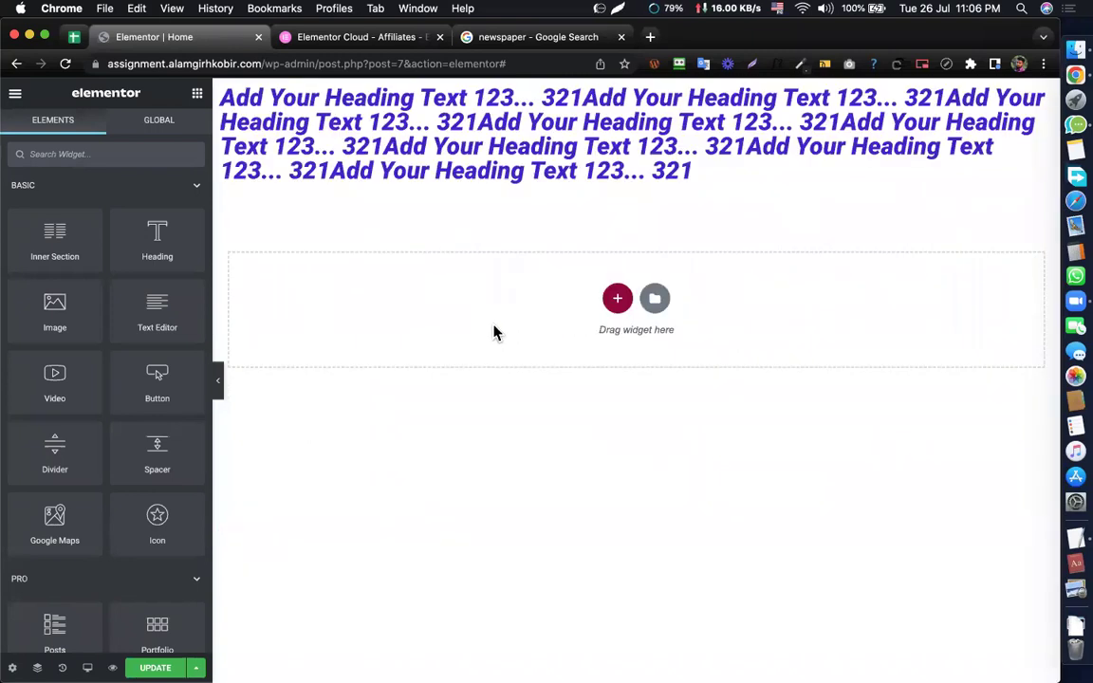
{"action": "key", "text": "ctrl+shift+z"}
{"action": "key", "text": "ctrl+shift+z"}
{"action": "key", "text": "ctrl+shift+z"}
{"action": "key", "text": "ctrl+shift+z"}
{"action": "key", "text": "ctrl+shift+z"}
{"action": "key", "text": "ctrl+shift+z"}
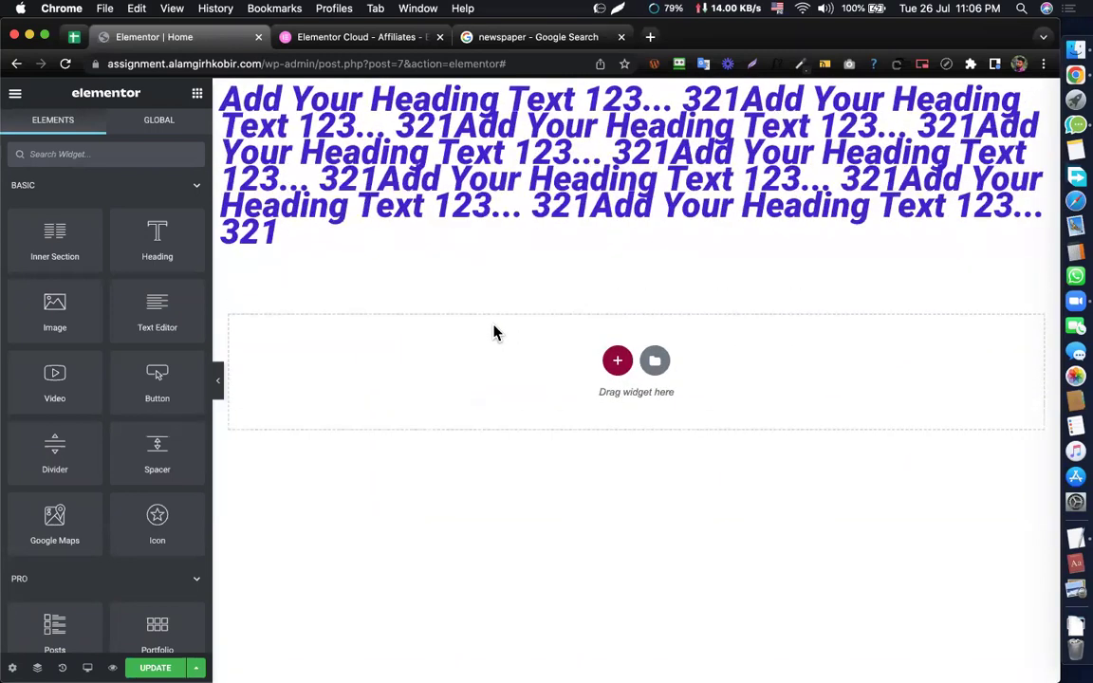
{"action": "key", "text": "ctrl+shift+z"}
{"action": "key", "text": "ctrl+shift+z"}
{"action": "key", "text": "ctrl+shift+z"}
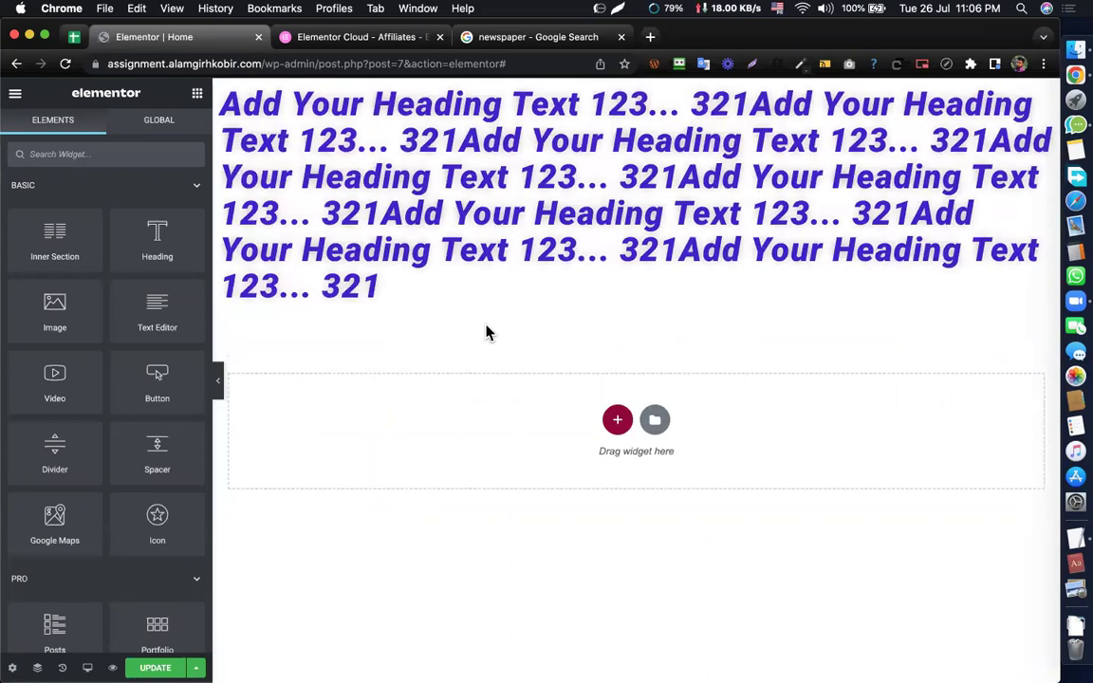
{"action": "key", "text": "ctrl+shift+z"}
{"action": "key", "text": "ctrl+shift+z"}
{"action": "key", "text": "ctrl+shift+z"}
{"action": "key", "text": "ctrl+shift+z"}
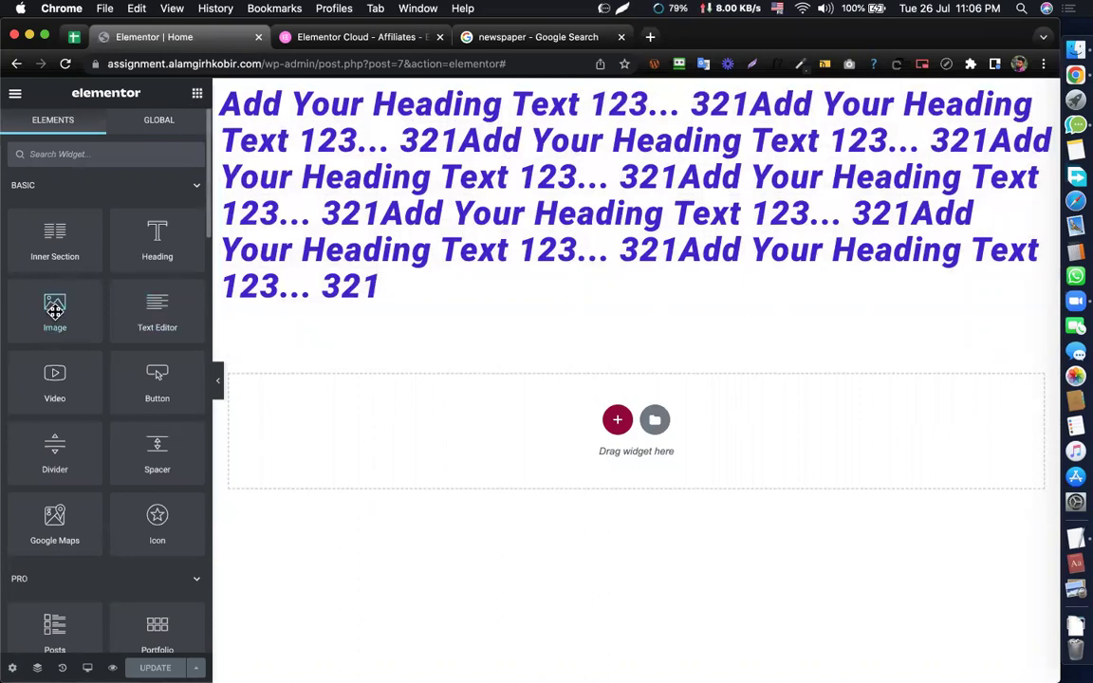
- Add an Image widget below the heading and insert the uploaded Desktop screenshot
{"action": "left_click_drag", "start_coordinate": [55, 302], "coordinate": [371, 307]}
{"action": "left_click", "coordinate": [132, 261]}
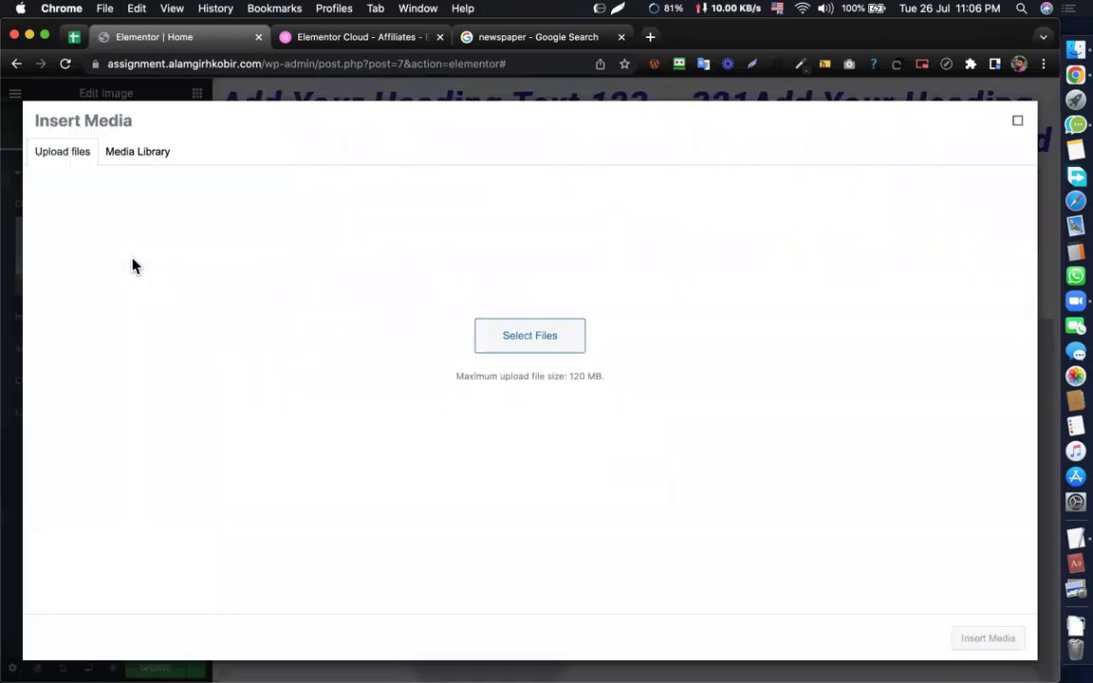
{"action": "left_click", "coordinate": [1016, 122]}
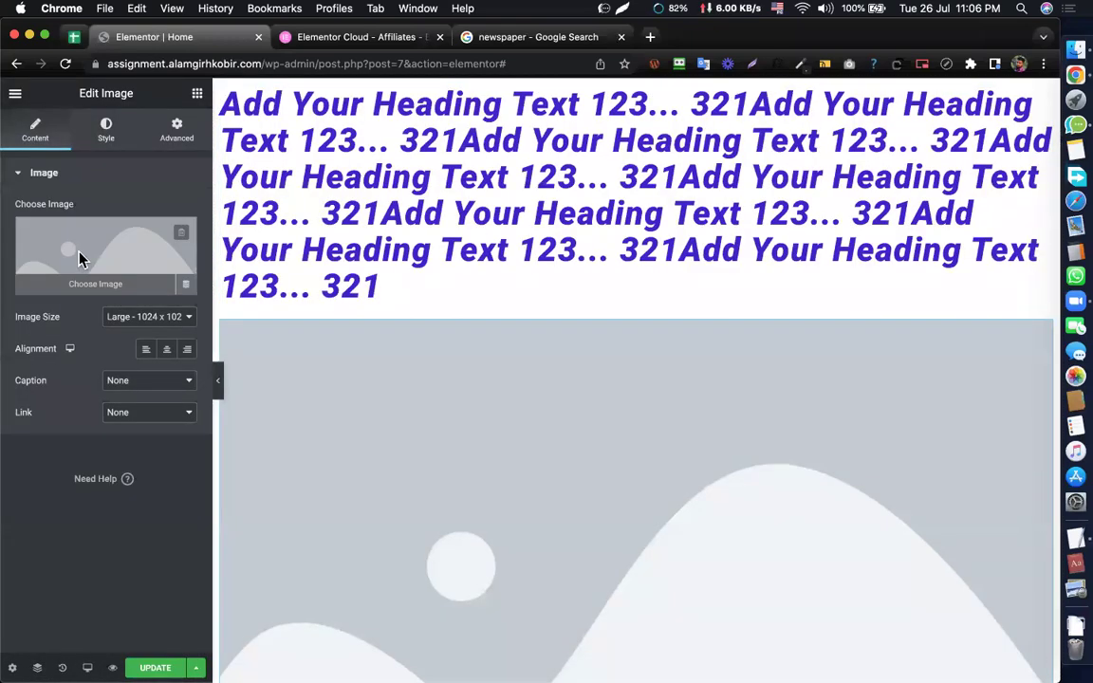
{"action": "left_click", "coordinate": [81, 257]}
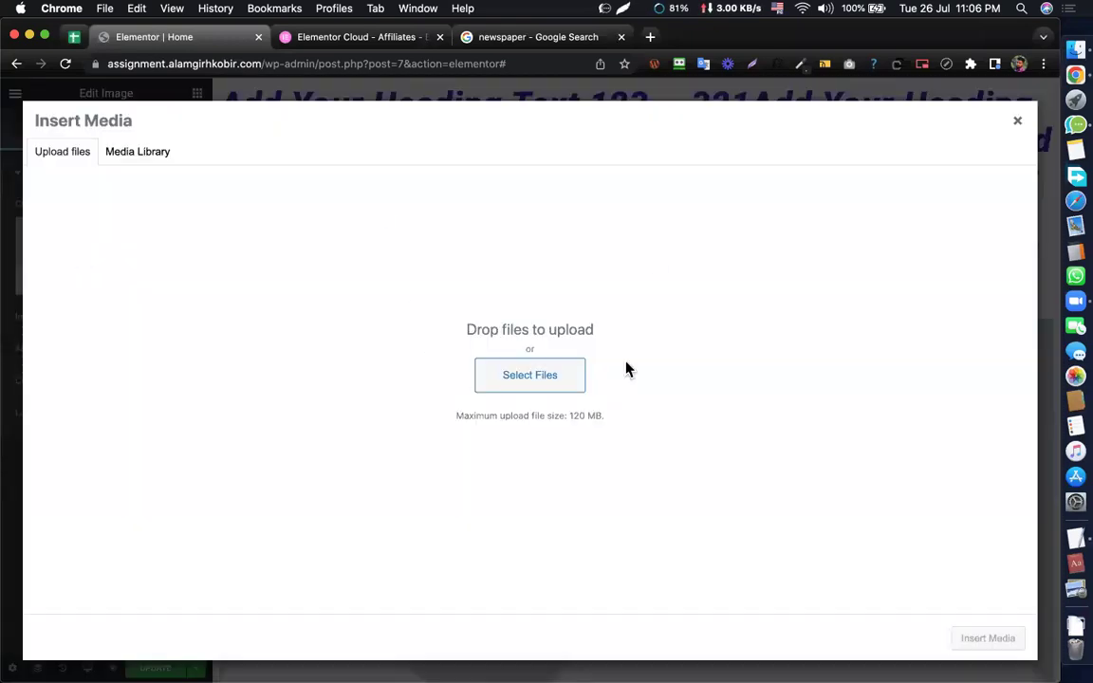
{"action": "left_click", "coordinate": [1072, 55]}
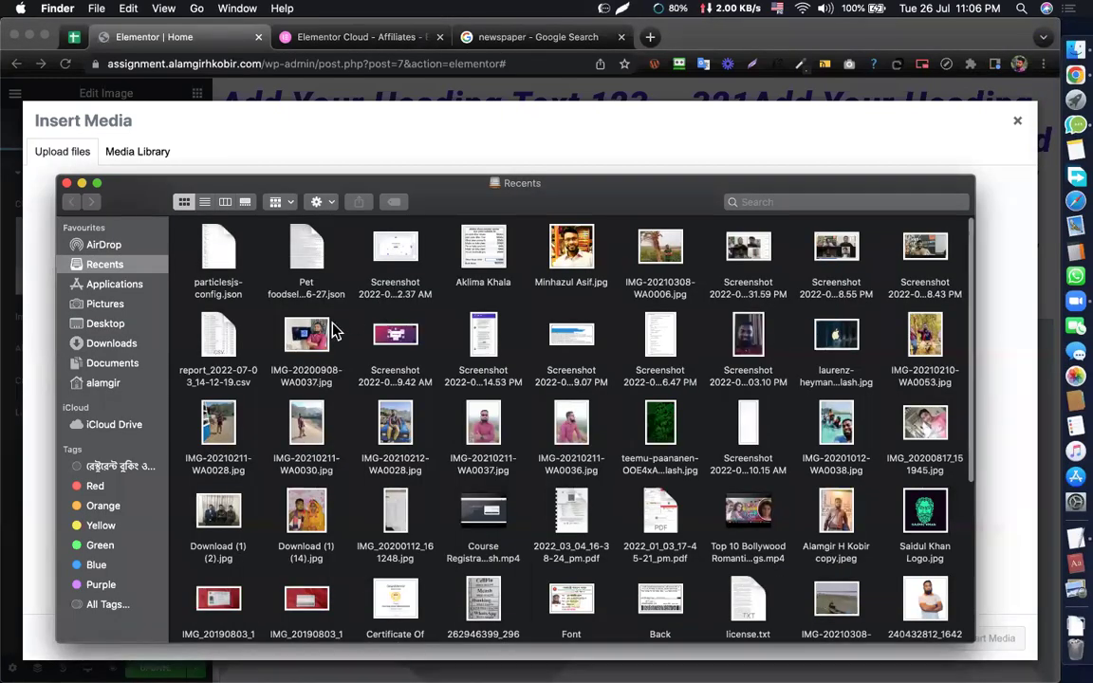
{"action": "left_click", "coordinate": [103, 320]}
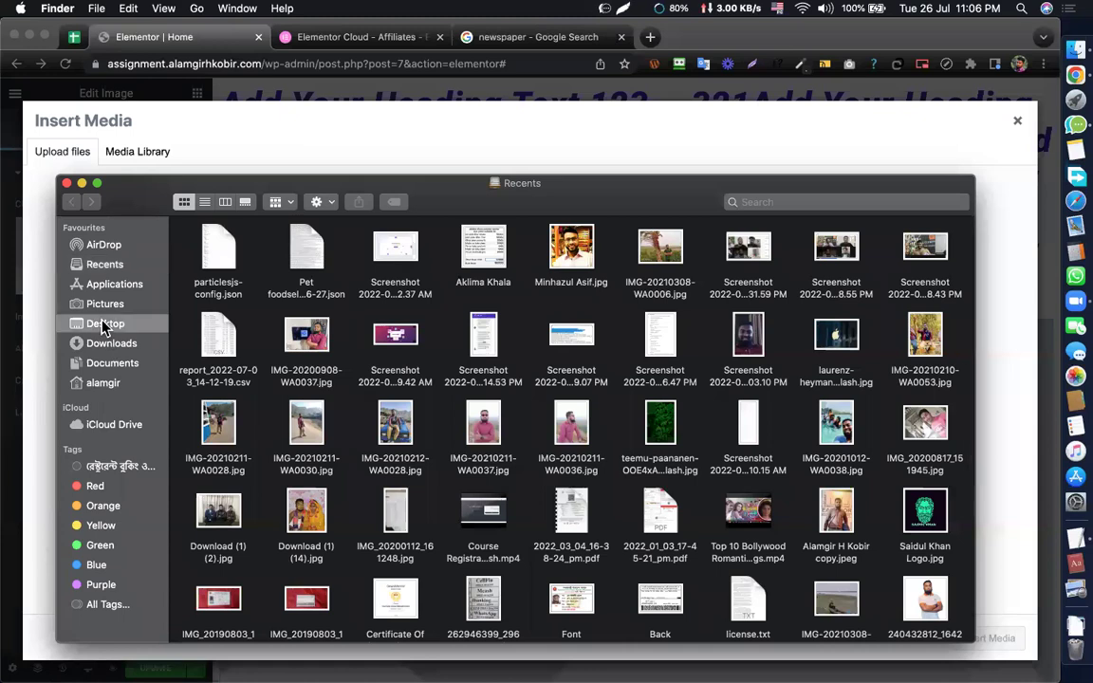
{"action": "left_click_drag", "start_coordinate": [297, 332], "coordinate": [426, 313]}
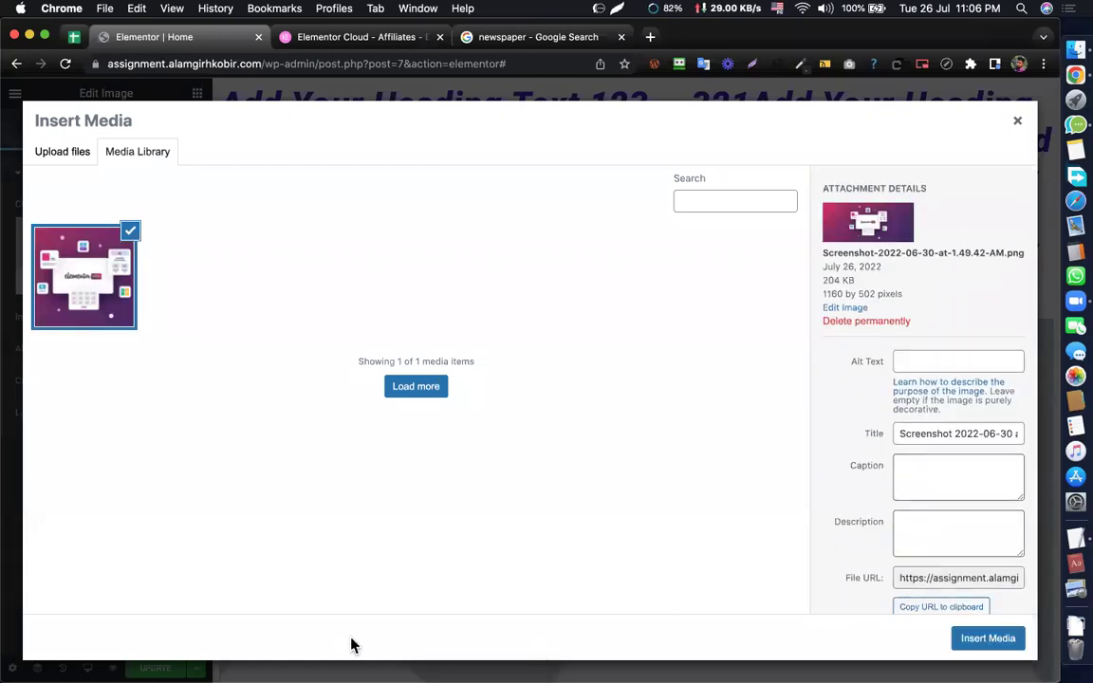
{"action": "left_click", "coordinate": [988, 641]}
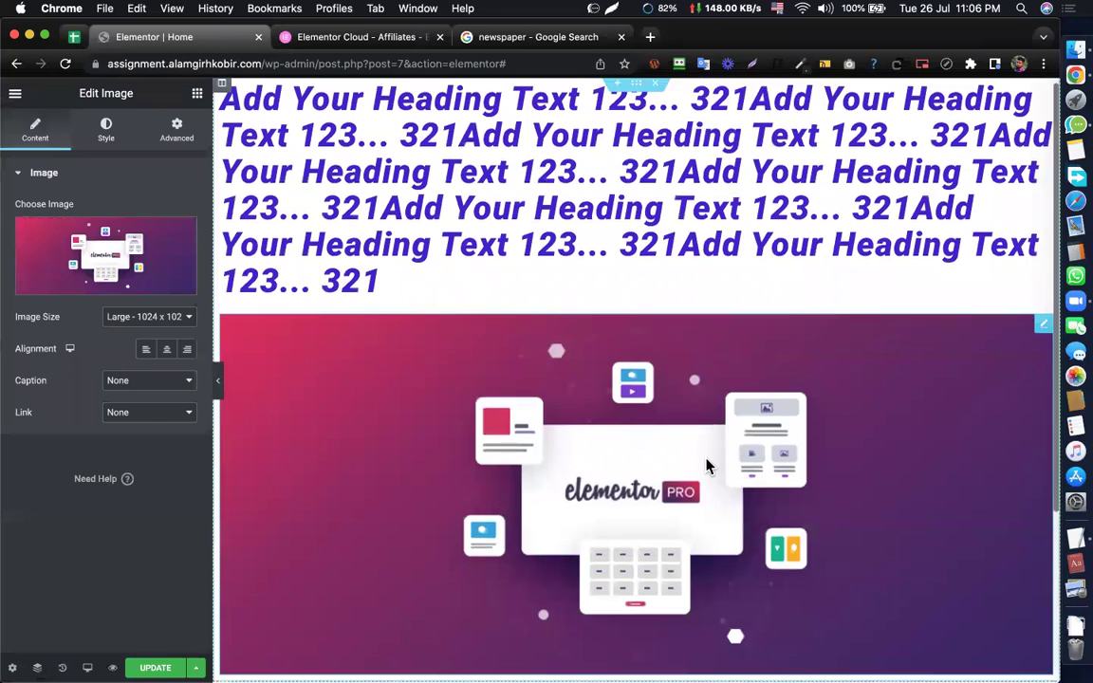
- Centre the image and set its Style width to 50
{"action": "scroll", "coordinate": [707, 465], "scroll_direction": "down", "scroll_amount": 5}
{"action": "scroll", "coordinate": [678, 428], "scroll_direction": "up", "scroll_amount": 3}
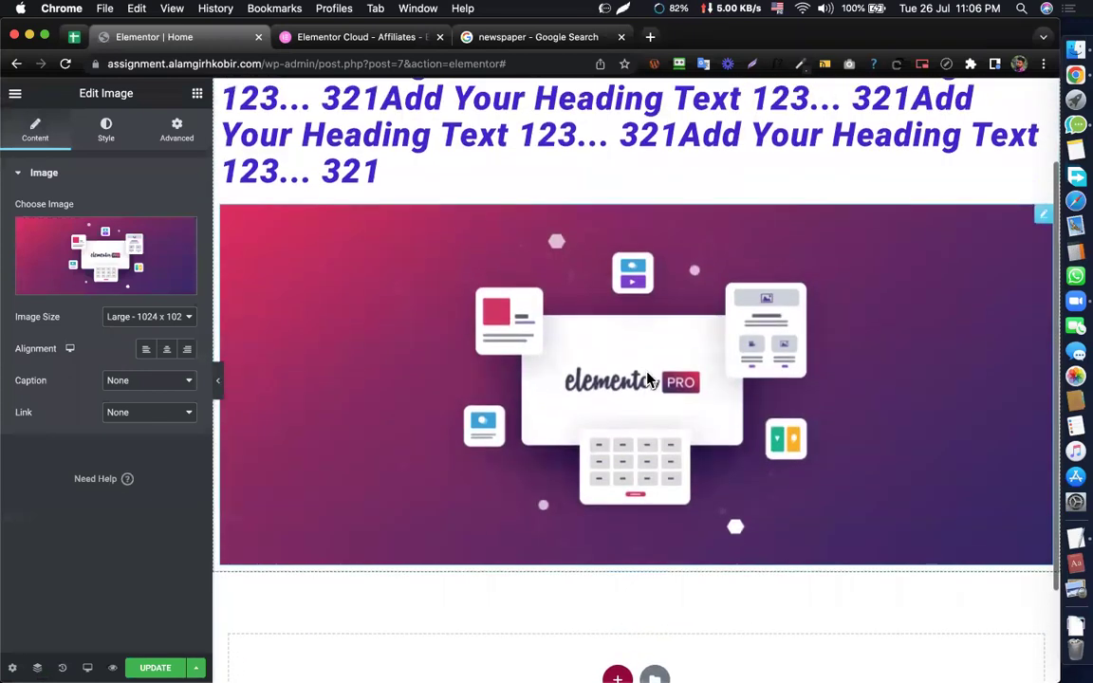
{"action": "scroll", "coordinate": [648, 380], "scroll_direction": "up", "scroll_amount": 2}
{"action": "scroll", "coordinate": [646, 378], "scroll_direction": "down", "scroll_amount": 2}
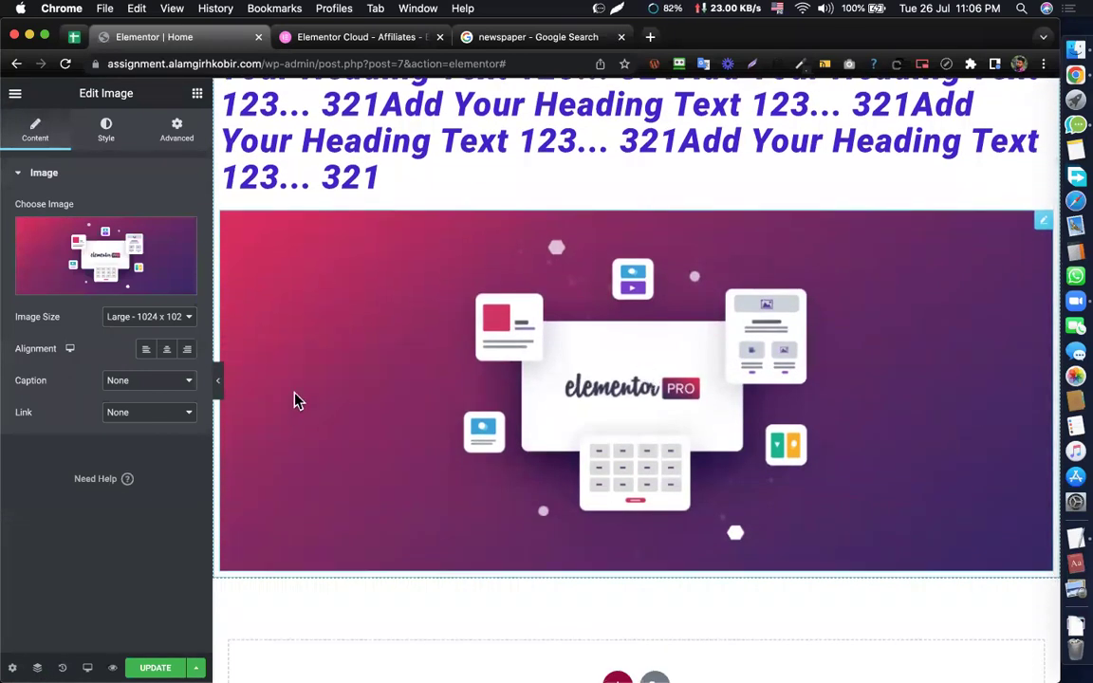
{"action": "left_click", "coordinate": [167, 351]}
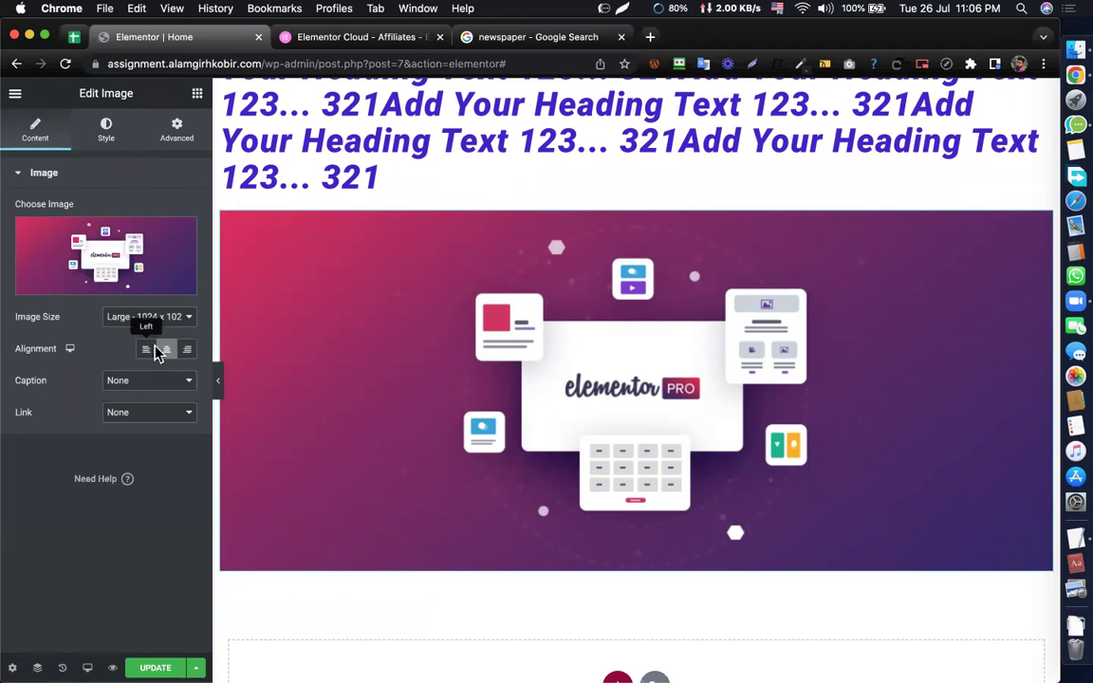
{"action": "left_click", "coordinate": [106, 137]}
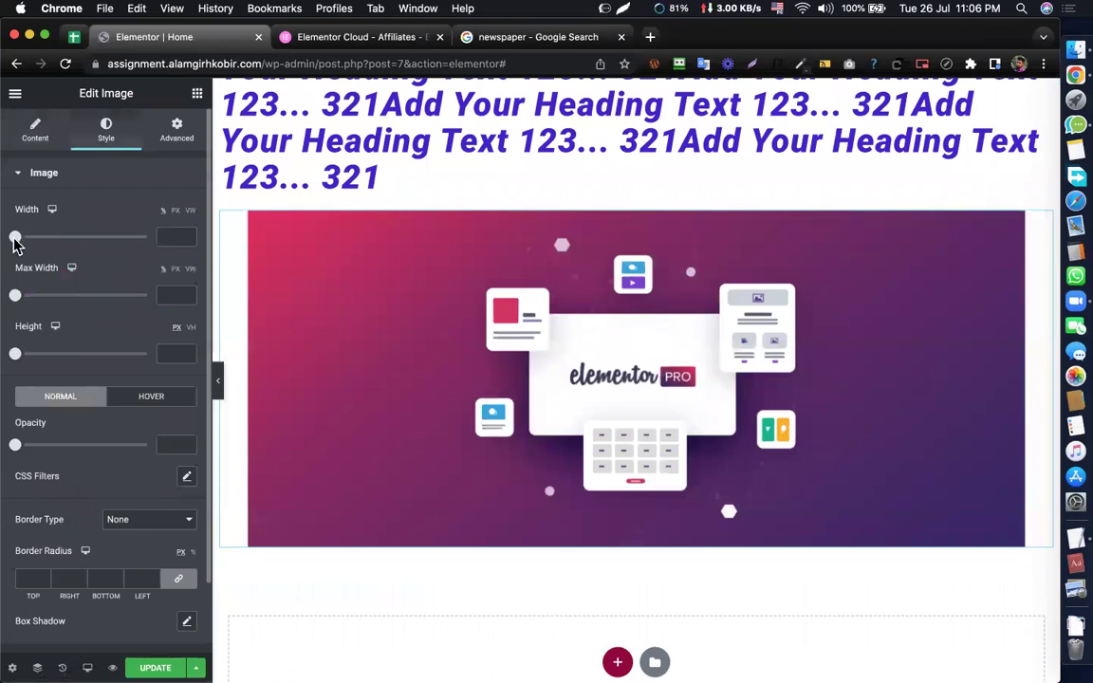
{"action": "left_click", "coordinate": [166, 234]}
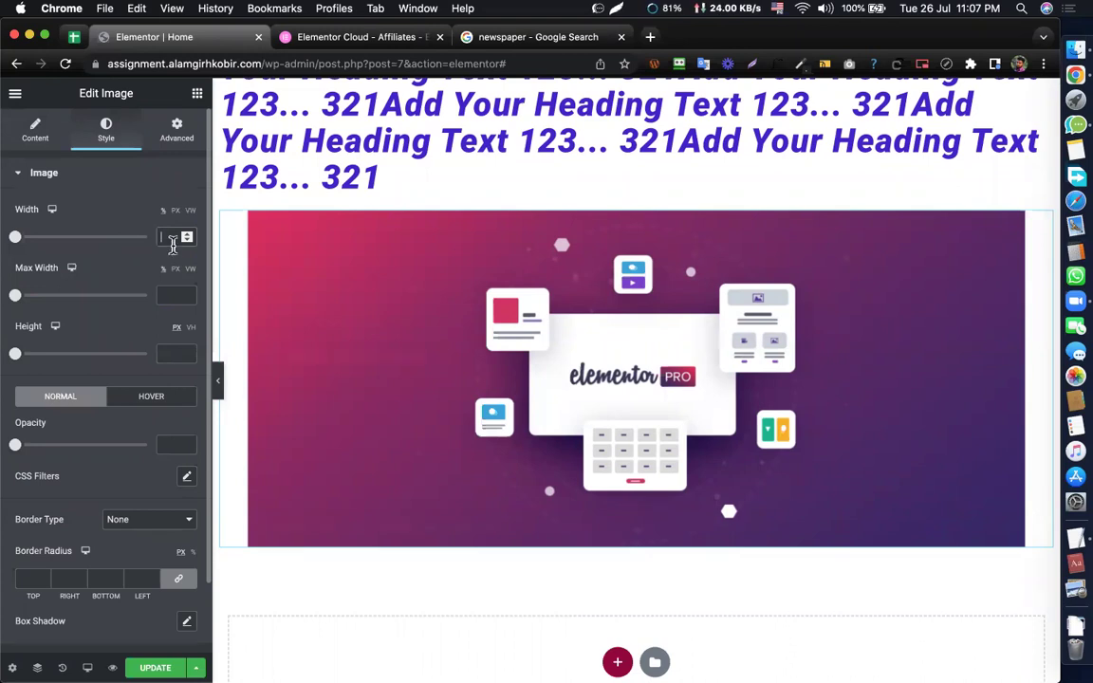
{"action": "type", "text": "30"}
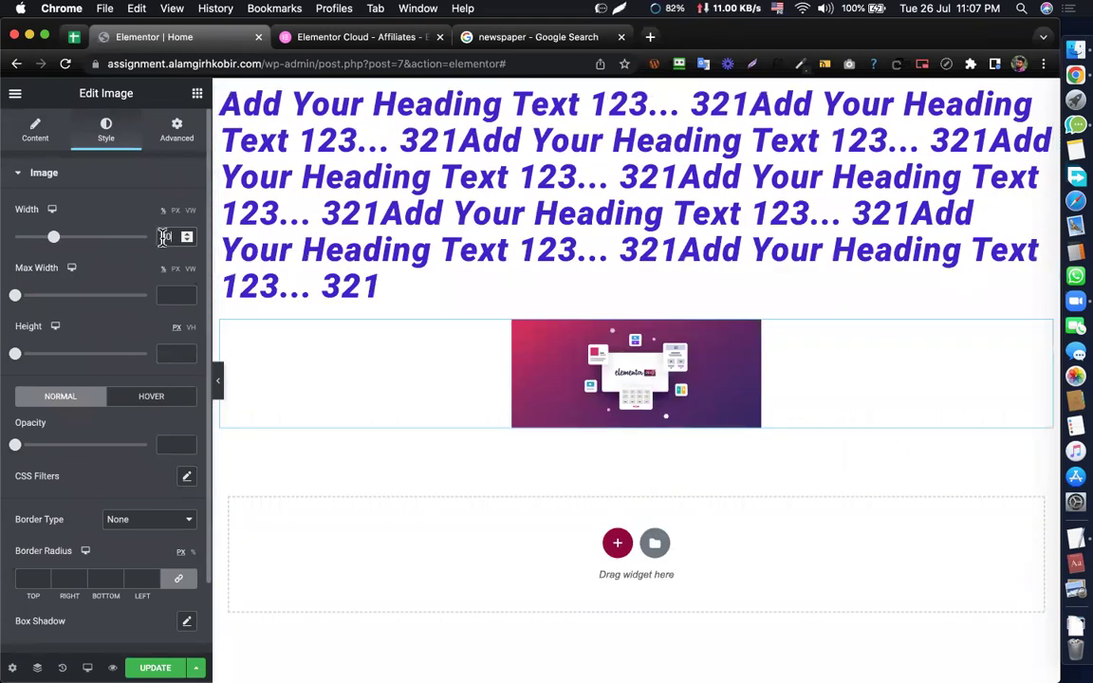
{"action": "type", "text": "50"}
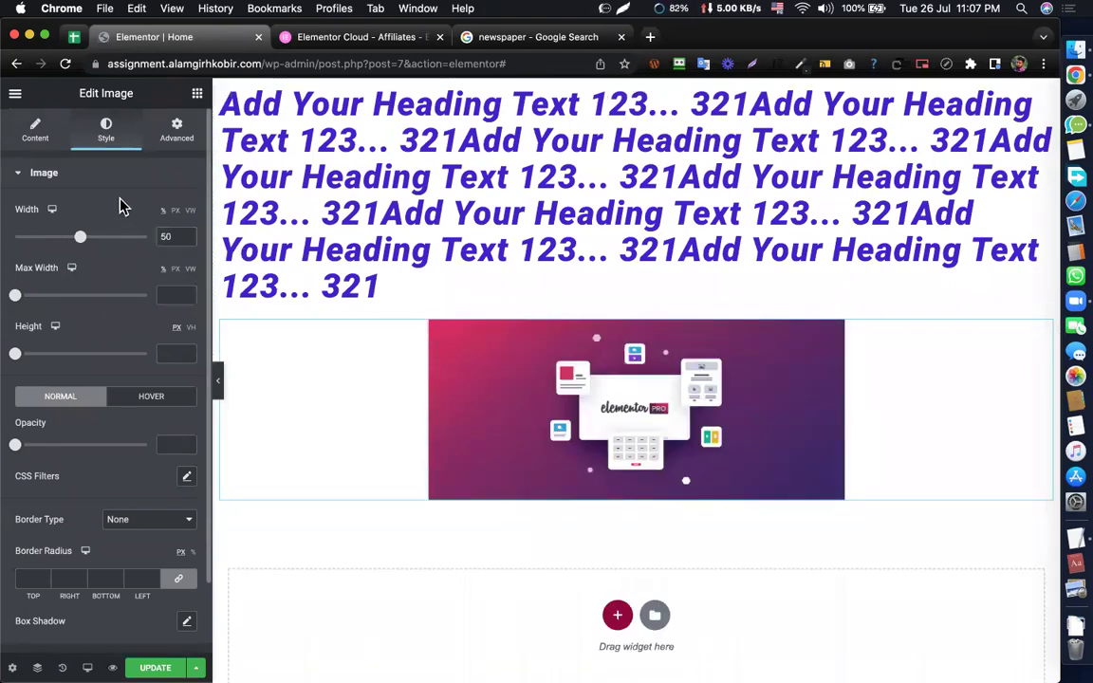
- Try left and right alignment on the image, leaving it centred
{"action": "left_click", "coordinate": [35, 130]}
{"action": "left_click", "coordinate": [147, 351]}
{"action": "left_click", "coordinate": [167, 352]}
{"action": "left_click", "coordinate": [186, 351]}
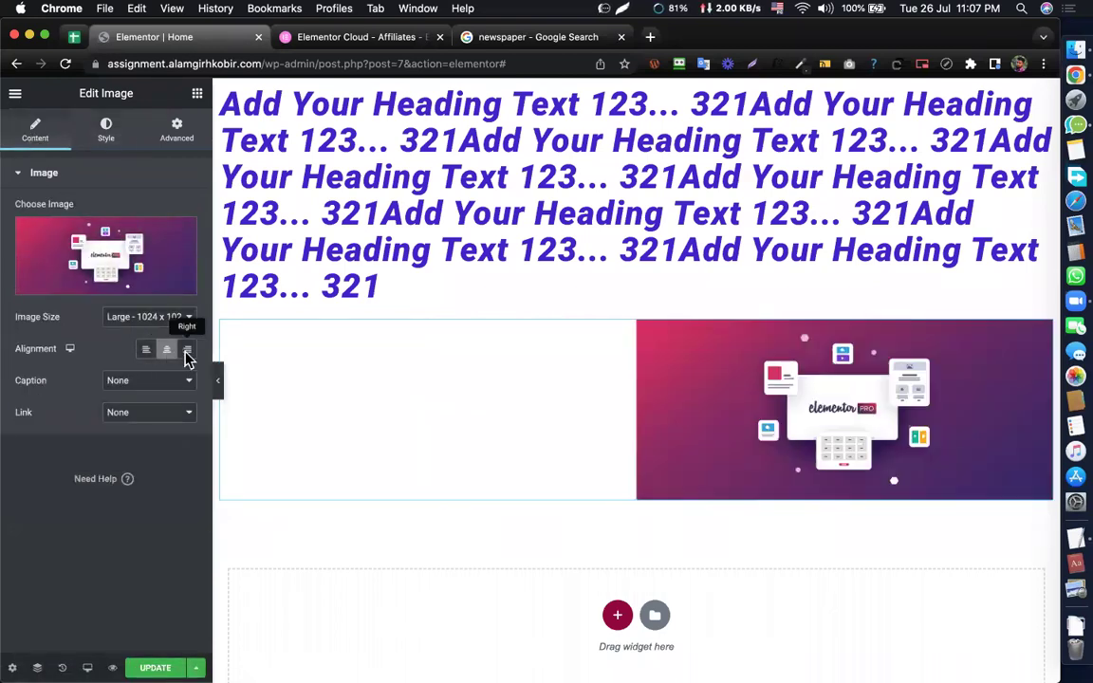
{"action": "left_click", "coordinate": [167, 353]}
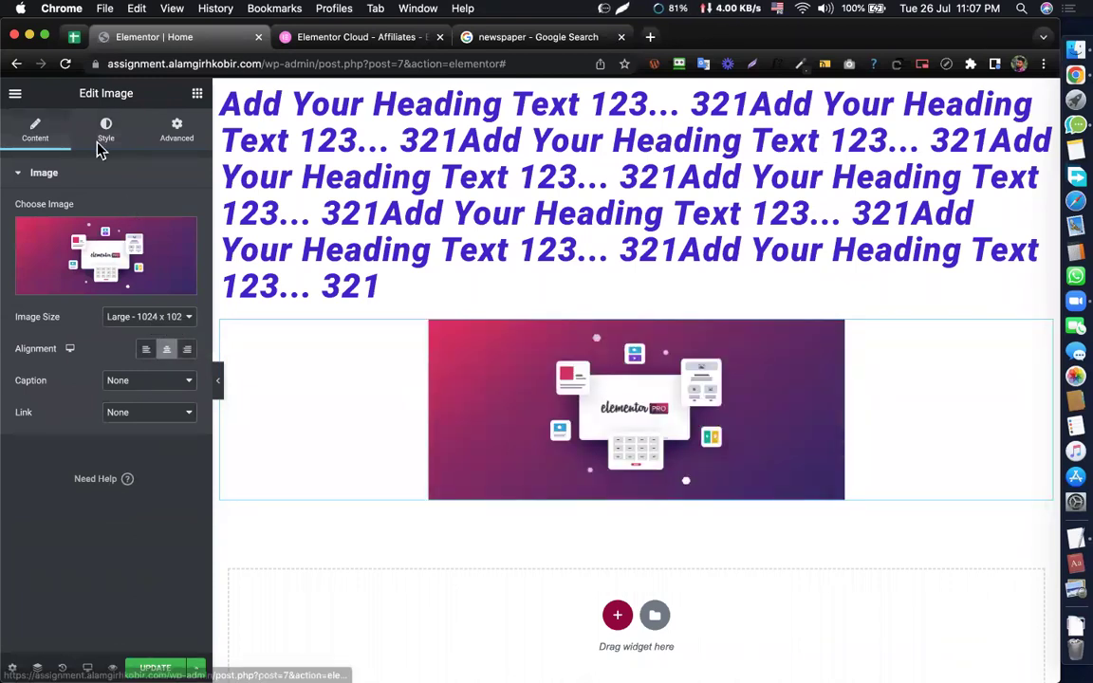
{"action": "left_click", "coordinate": [95, 131]}
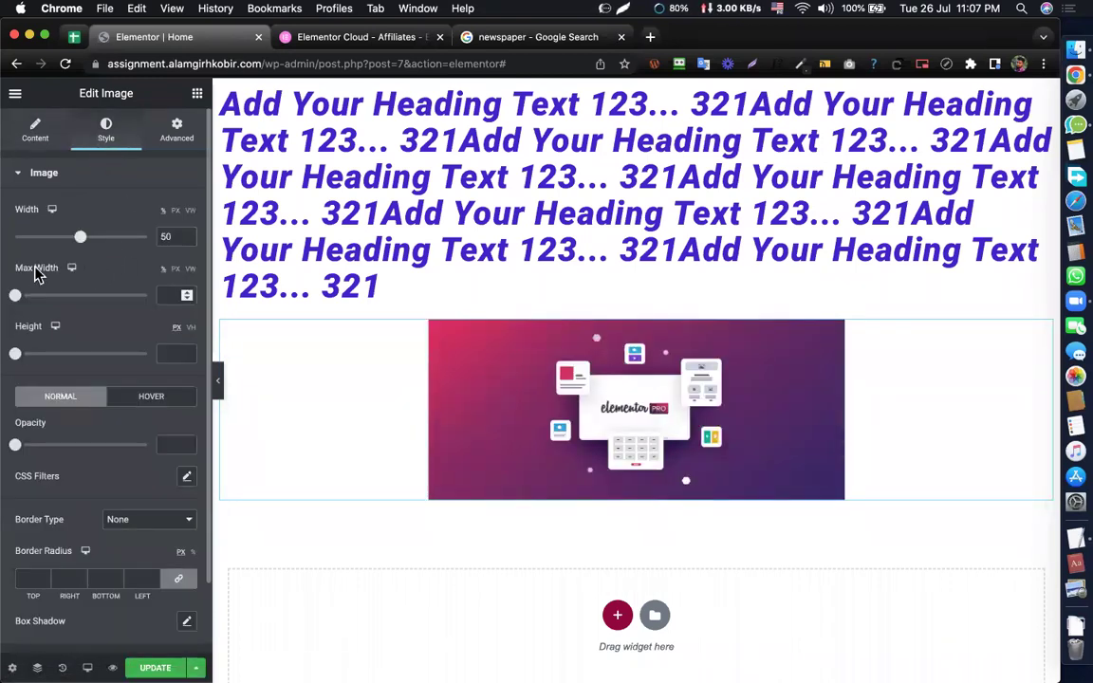
- Set the image's Max Width to 30 and Width to 28
{"action": "left_click_drag", "start_coordinate": [15, 297], "coordinate": [60, 299]}
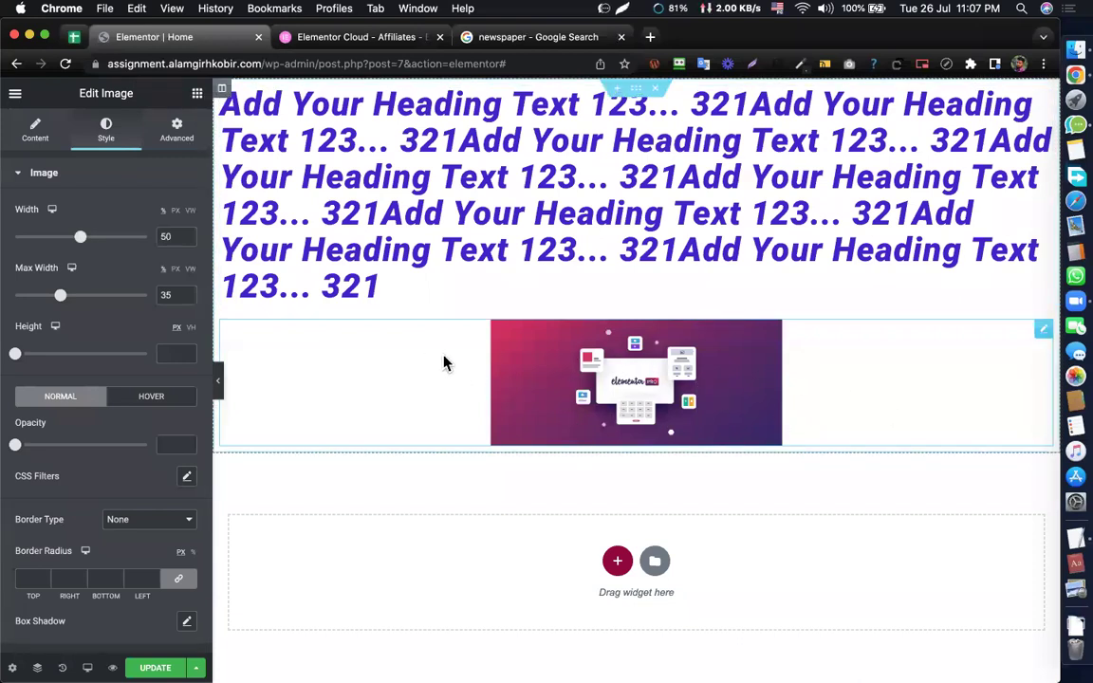
{"action": "left_click", "coordinate": [36, 133]}
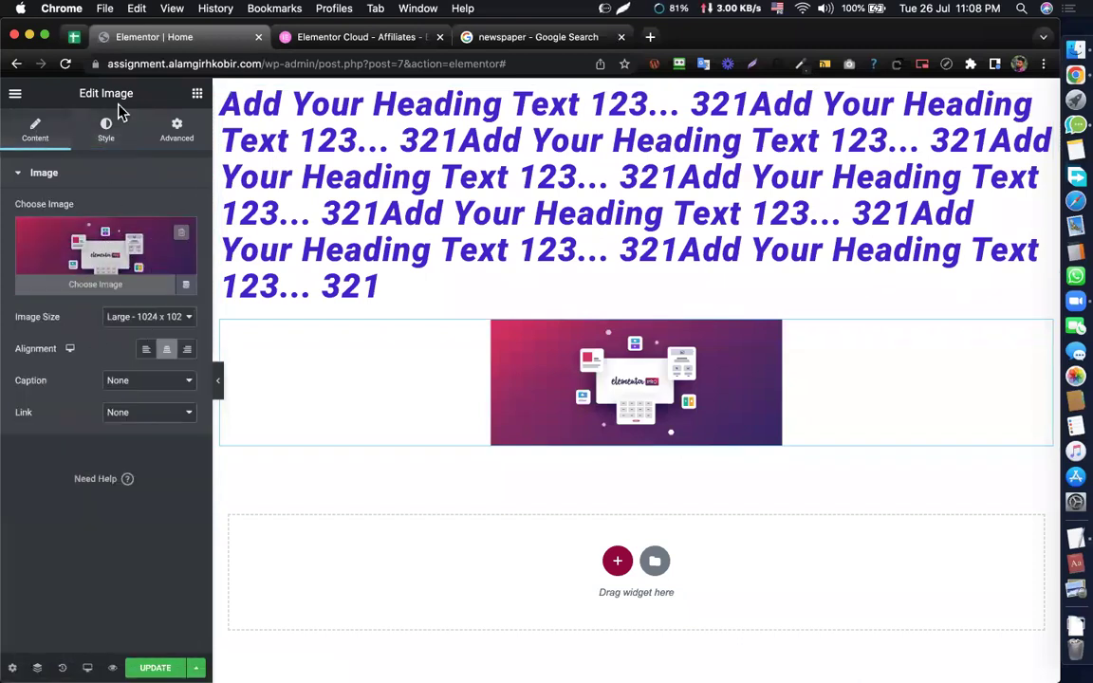
{"action": "left_click", "coordinate": [106, 130]}
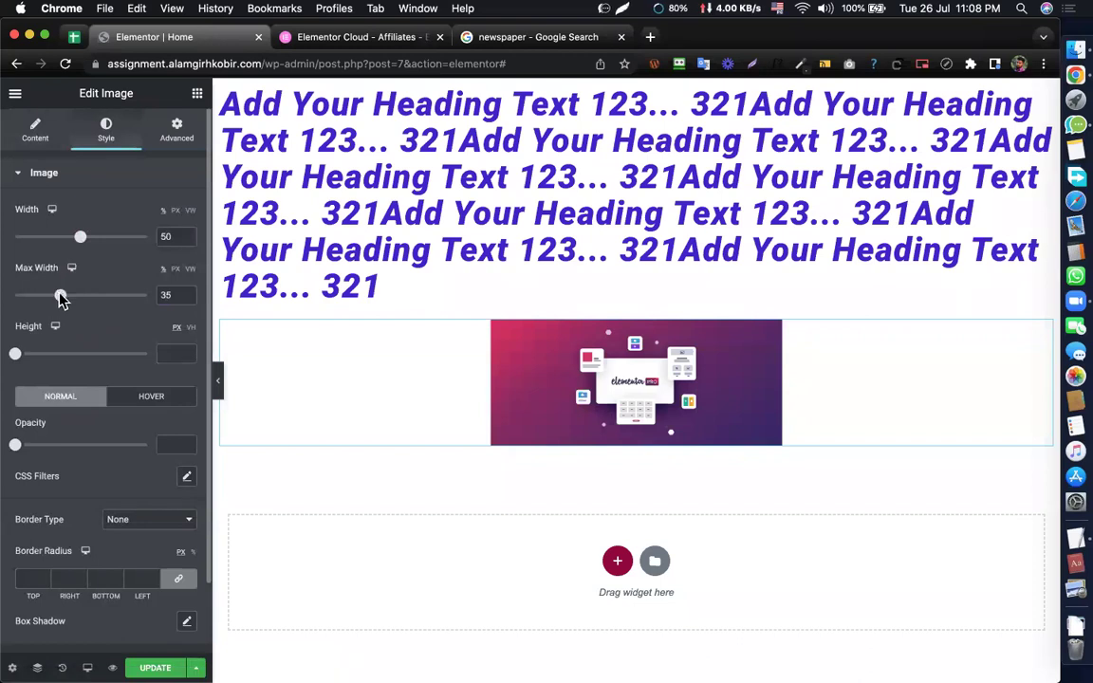
{"action": "mouse_move", "coordinate": [60, 298]}
{"action": "left_mouse_down"}
{"action": "mouse_move", "coordinate": [86, 298]}
{"action": "mouse_move", "coordinate": [52, 298]}
{"action": "left_mouse_up"}
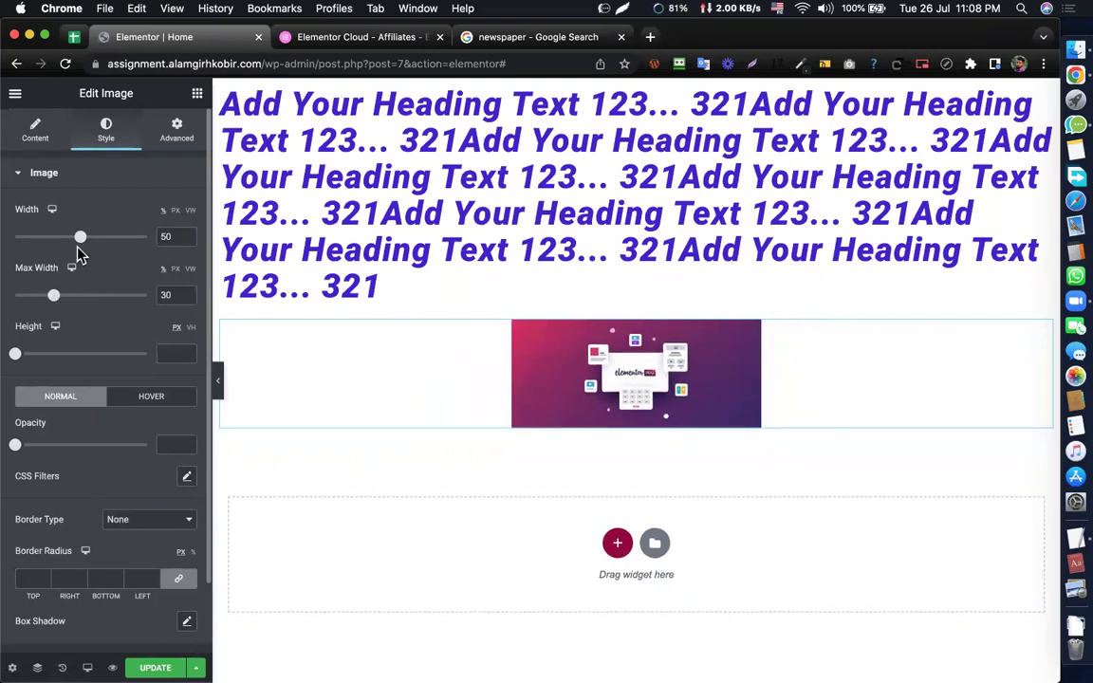
{"action": "left_click_drag", "start_coordinate": [116, 233], "coordinate": [51, 237]}
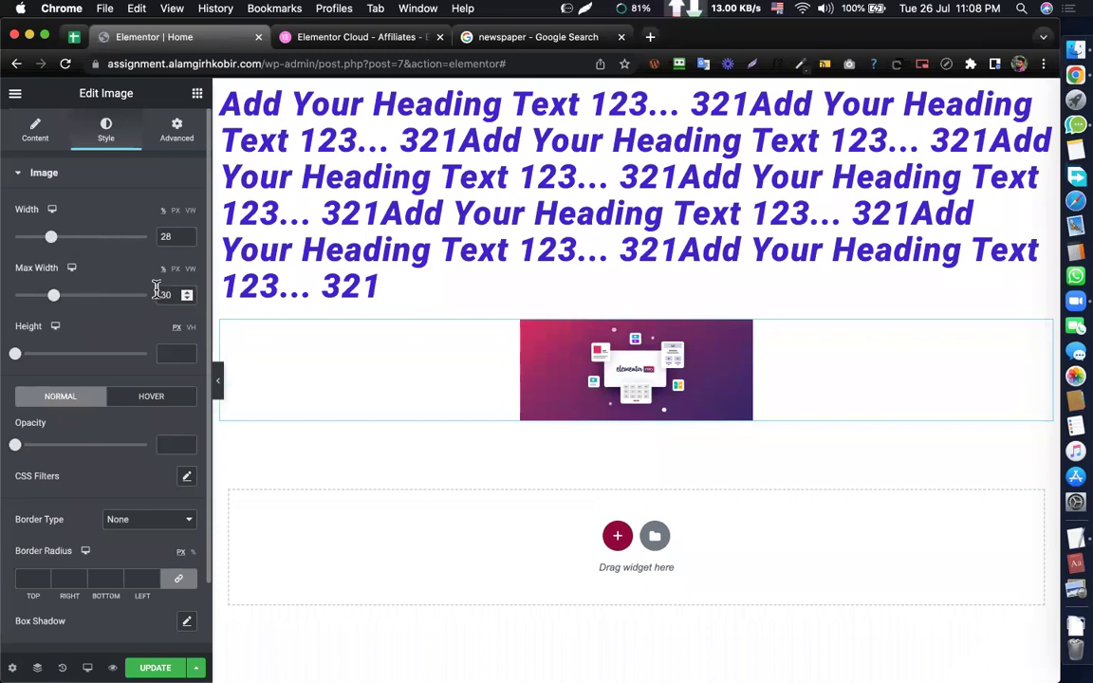
{"action": "scroll", "coordinate": [124, 269], "scroll_direction": "down", "scroll_amount": 2}
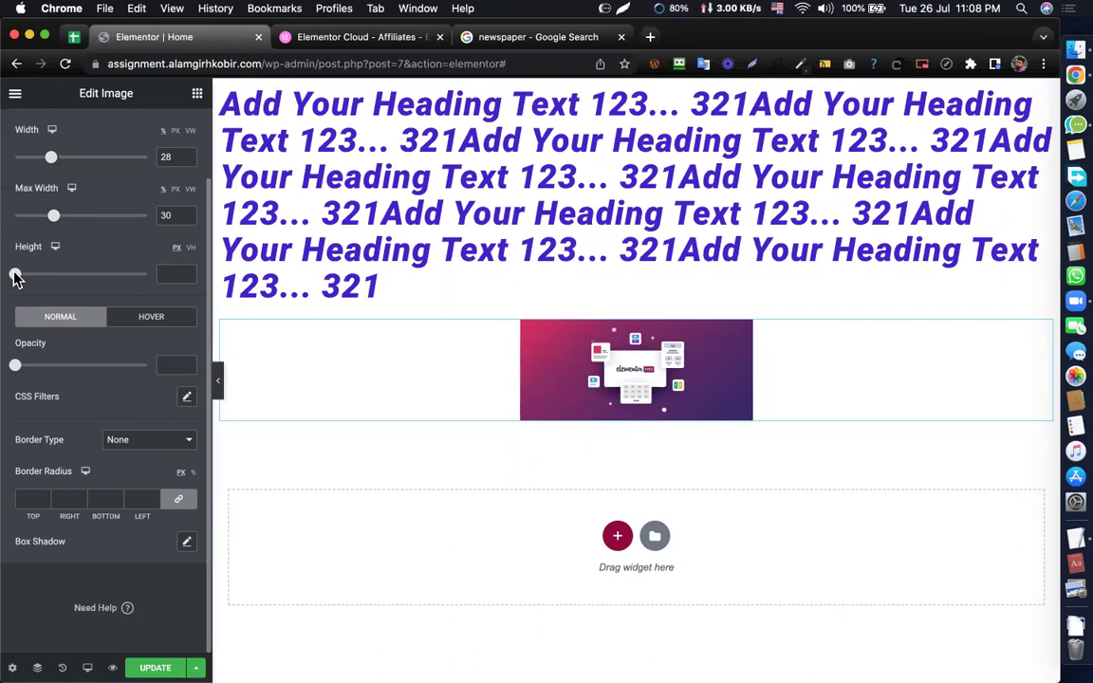
{"action": "left_click_drag", "start_coordinate": [15, 276], "coordinate": [77, 281]}
{"action": "double_click", "coordinate": [166, 274]}
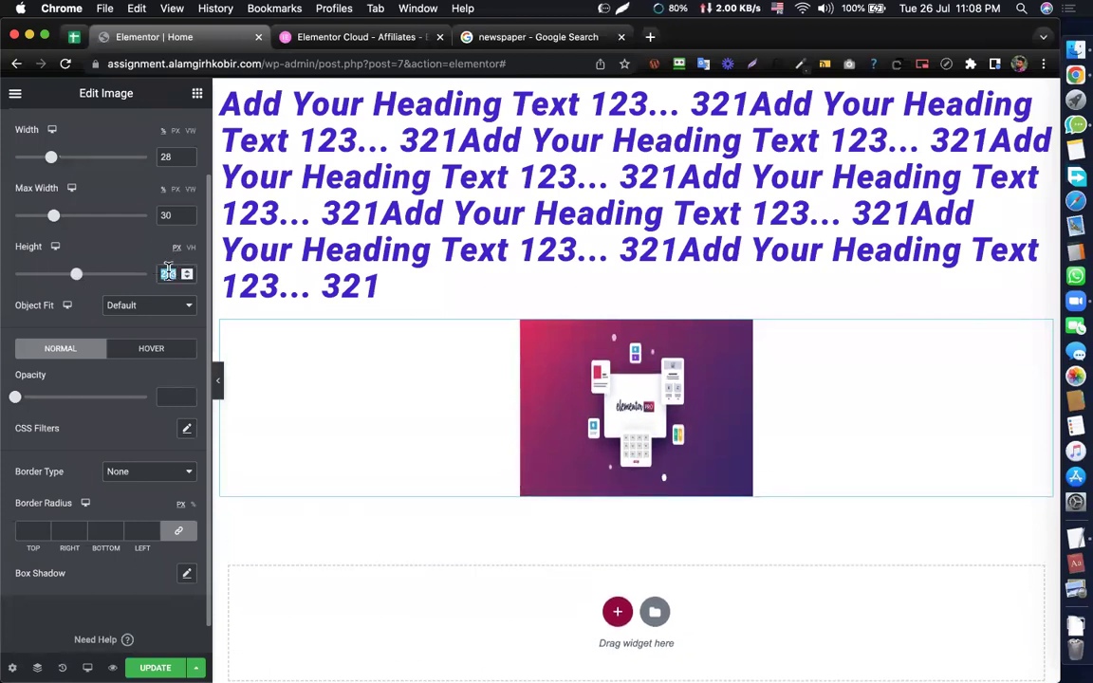
{"action": "key", "text": "BackSpace"}
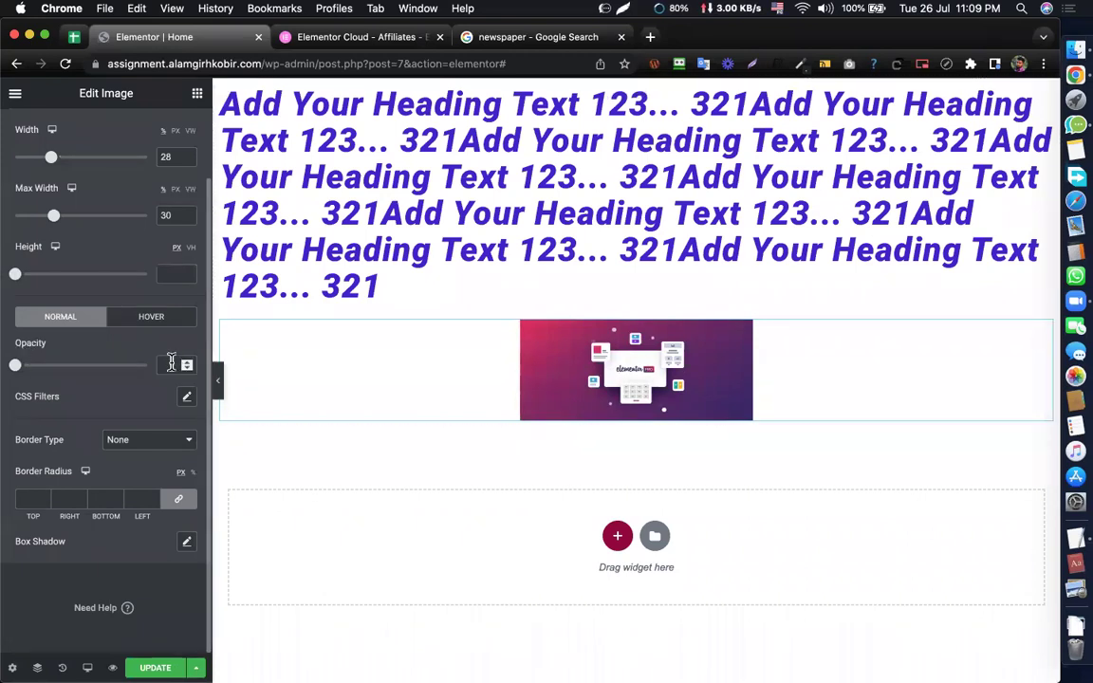
- Enter 0.5 as the image's Normal opacity, then drag it down to 0.1
{"action": "type", "text": "1"}
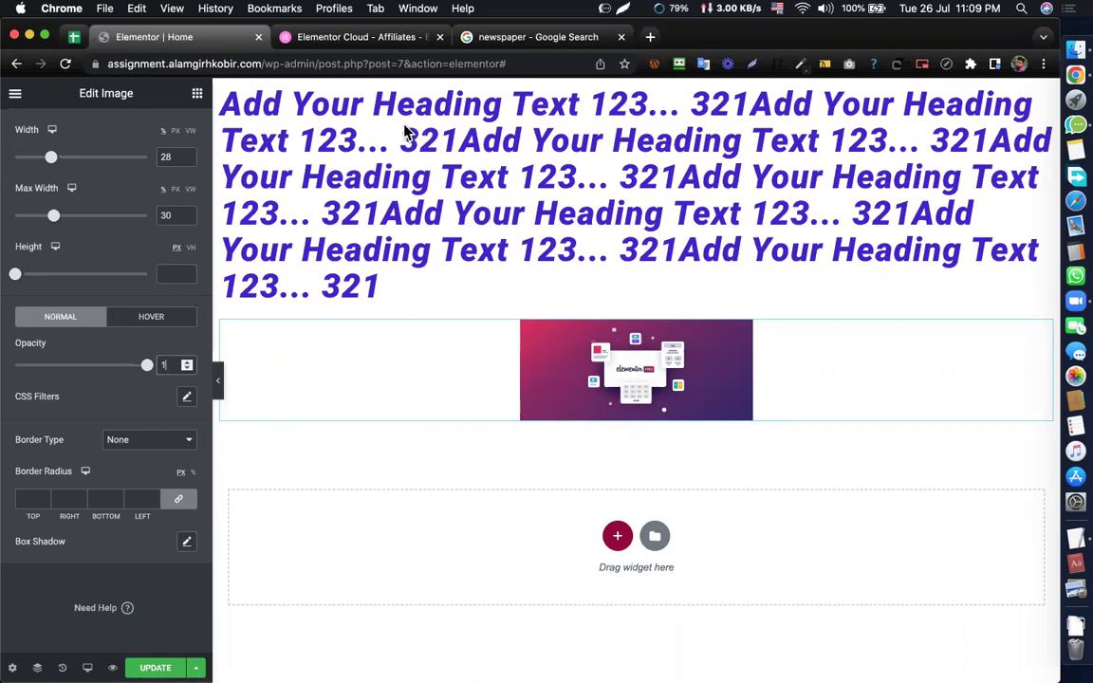
{"action": "double_click", "coordinate": [157, 366]}
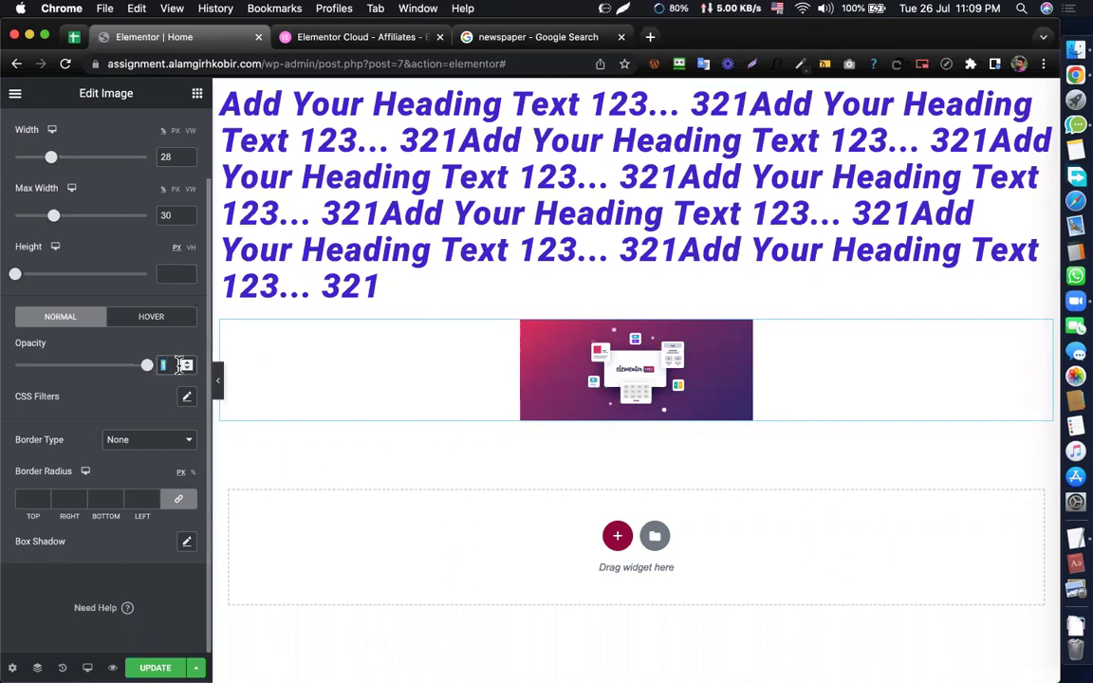
{"action": "type", "text": "0.5"}
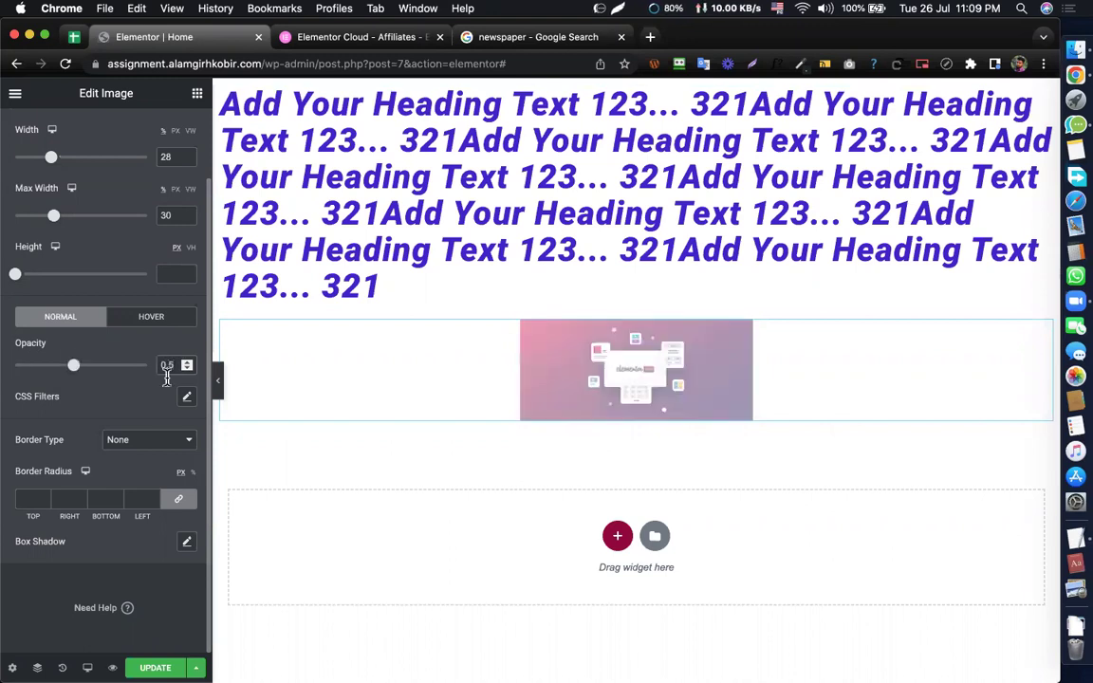
{"action": "left_click", "coordinate": [629, 365]}
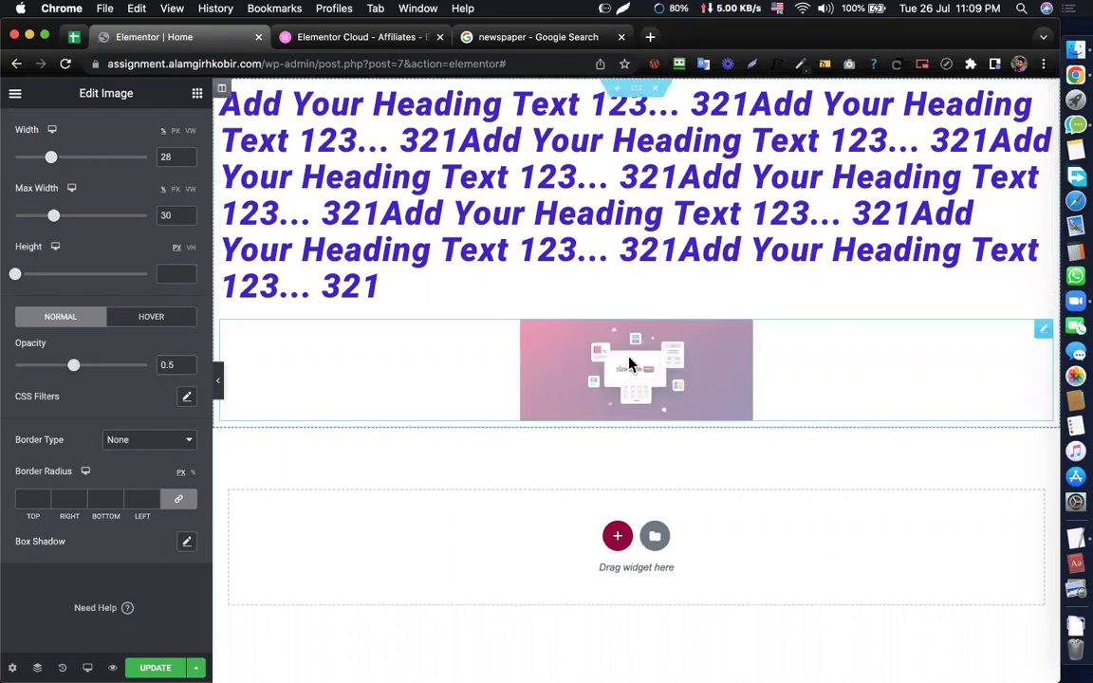
{"action": "mouse_move", "coordinate": [74, 370]}
{"action": "left_mouse_down"}
{"action": "mouse_move", "coordinate": [13, 378]}
{"action": "mouse_move", "coordinate": [66, 370]}
{"action": "left_mouse_up"}
- Give the image a 0.5 hover opacity, leaving its normal opacity cleared
{"action": "key", "text": "BackSpace"}
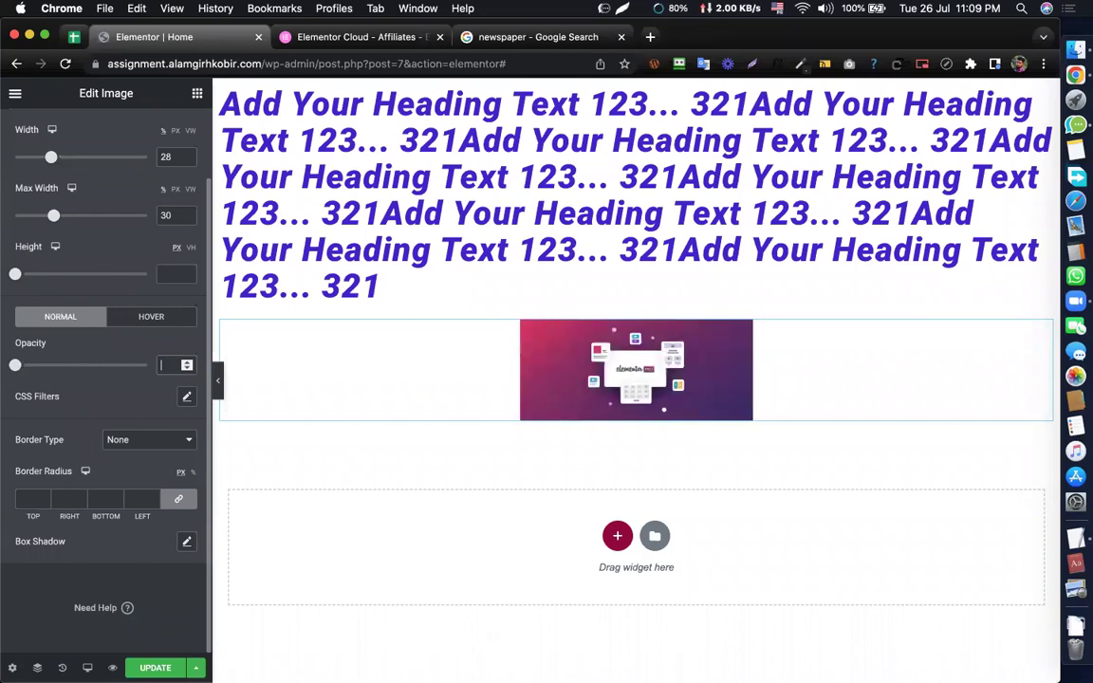
{"action": "left_click", "coordinate": [149, 319]}
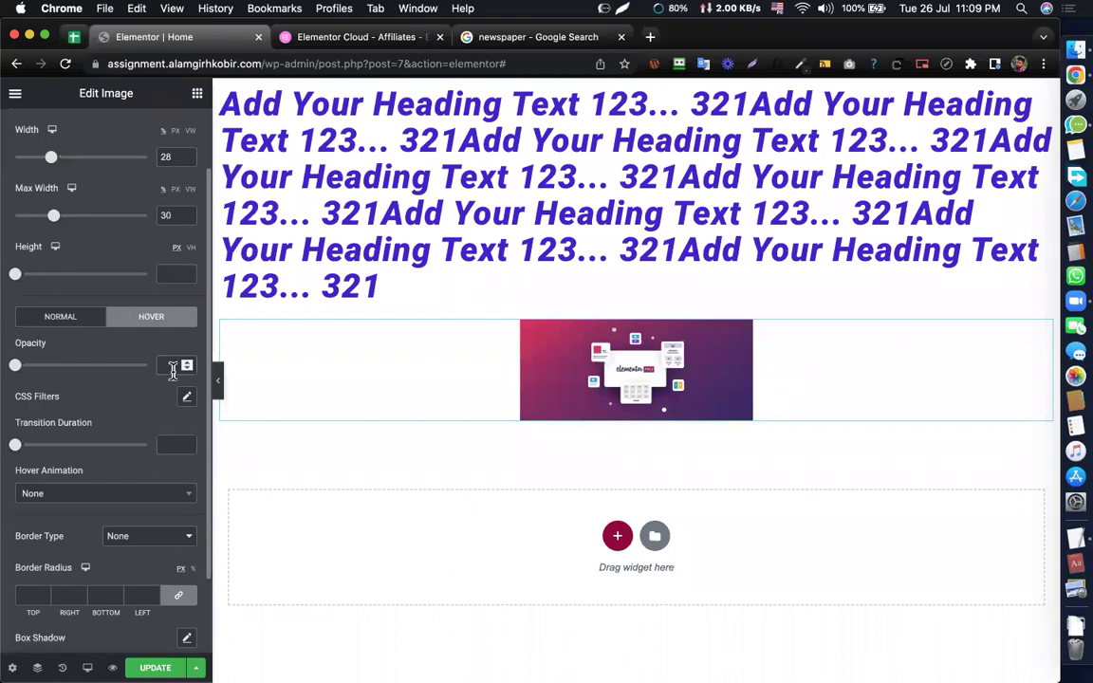
{"action": "type", "text": ".5"}
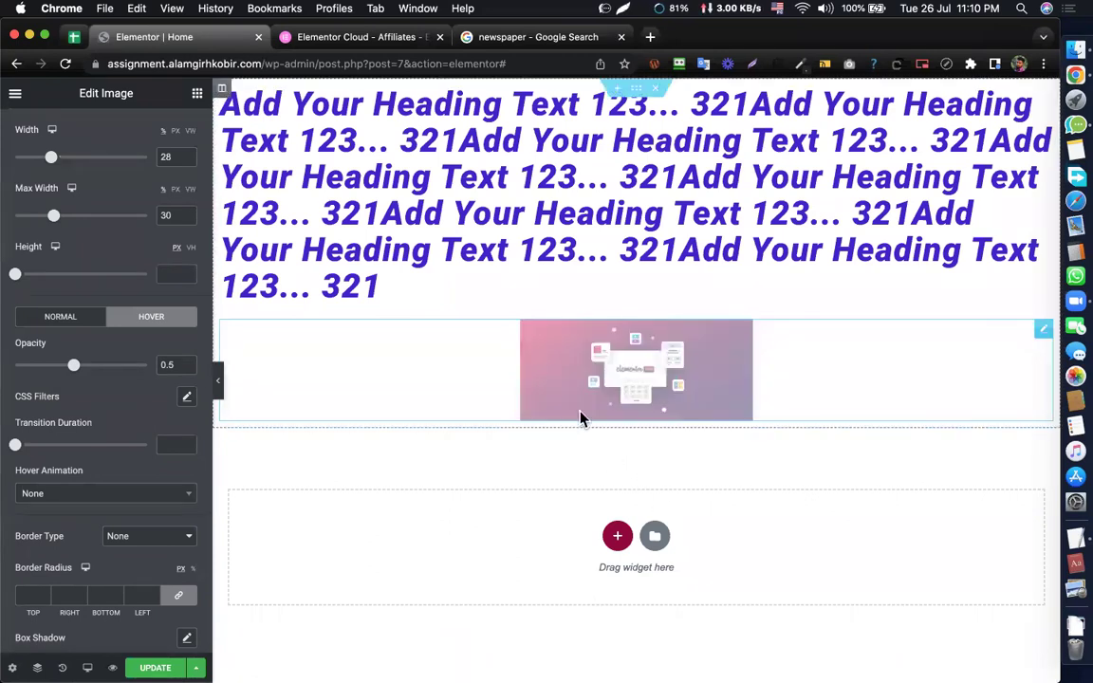
{"action": "scroll", "coordinate": [124, 336], "scroll_direction": "up", "scroll_amount": 2}
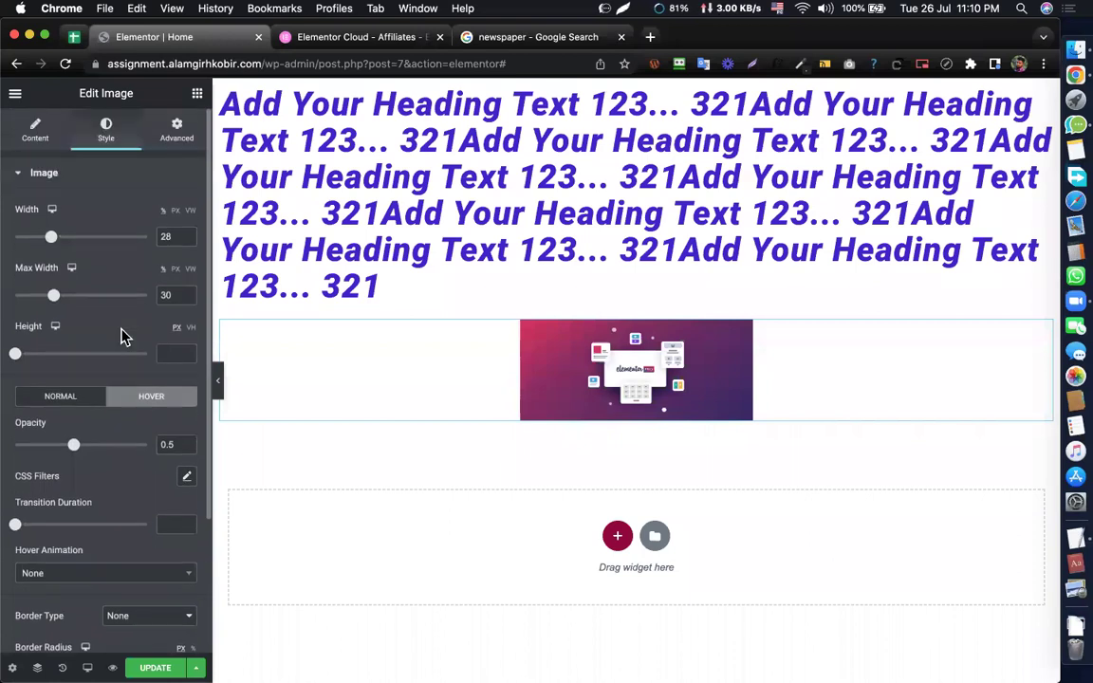
{"action": "left_click", "coordinate": [32, 132]}
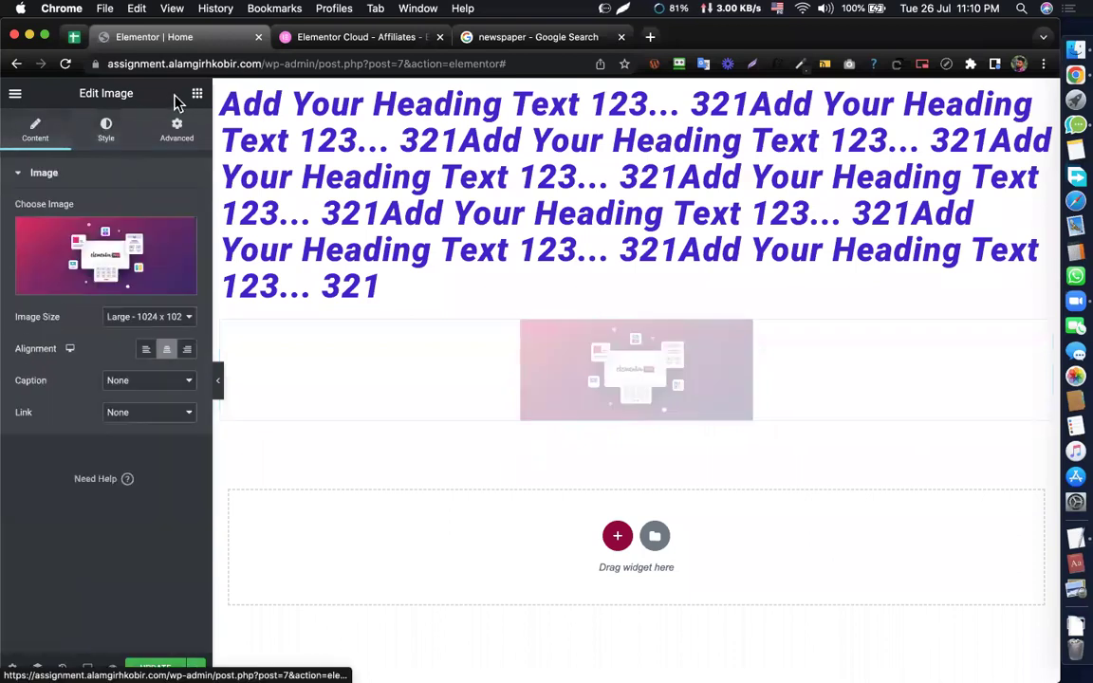
- Drag a Text Editor widget with default Lorem ipsum text below the image
{"action": "left_click", "coordinate": [196, 96]}
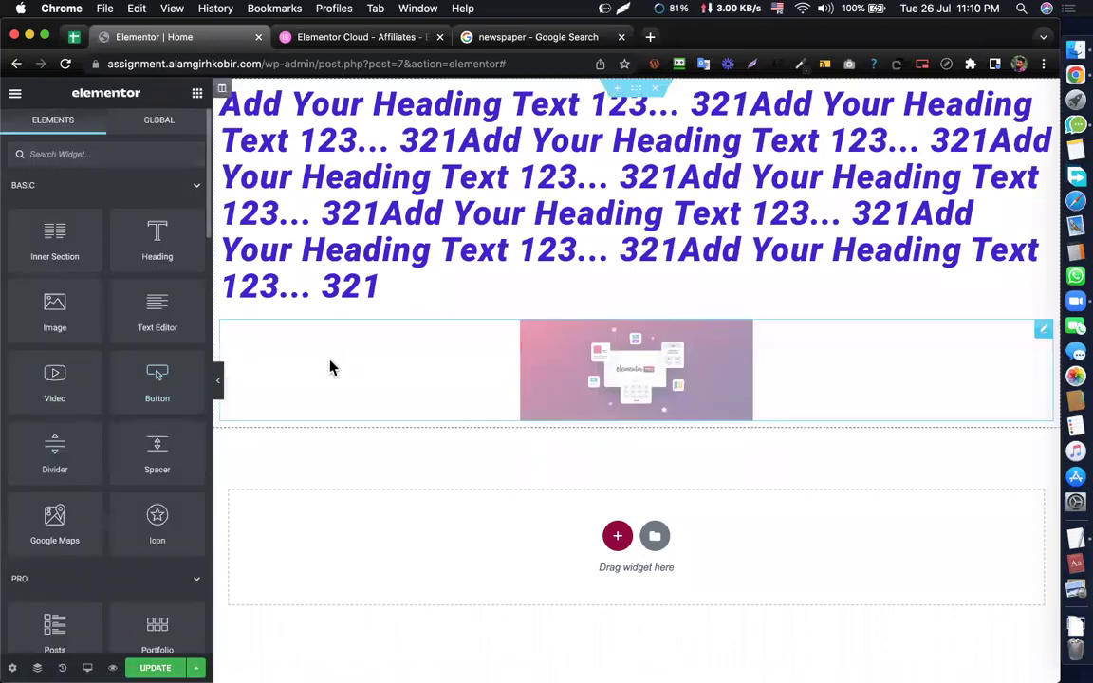
{"action": "scroll", "coordinate": [138, 275], "scroll_direction": "down", "scroll_amount": 2}
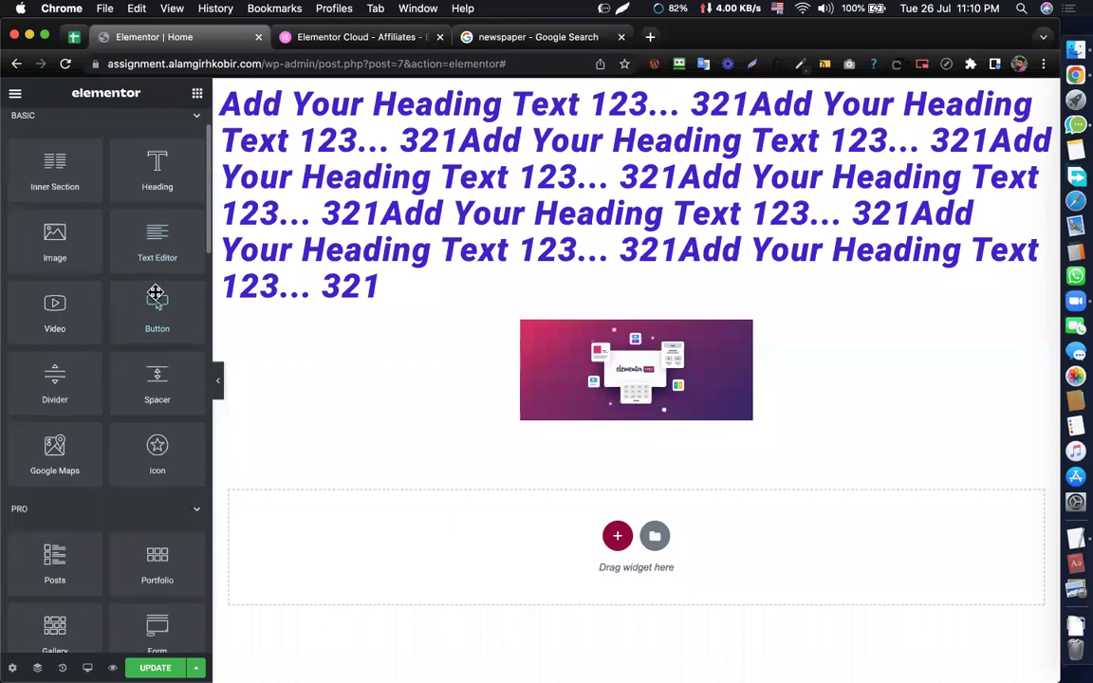
{"action": "left_click_drag", "start_coordinate": [157, 237], "coordinate": [593, 411]}
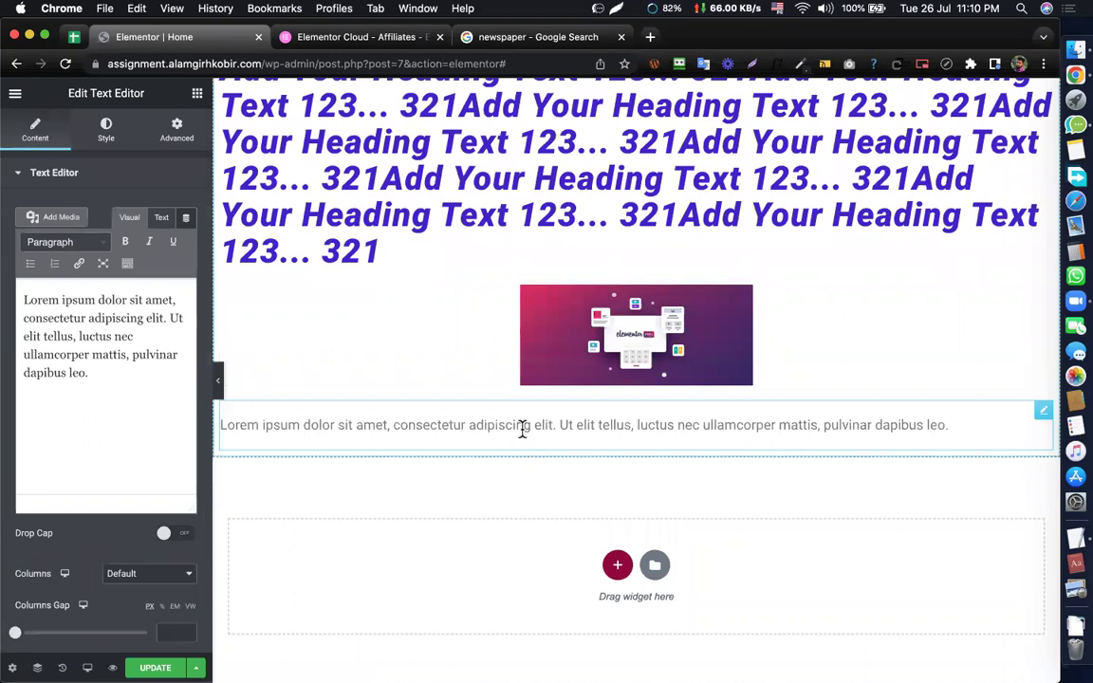
{"action": "scroll", "coordinate": [508, 344], "scroll_direction": "up", "scroll_amount": 1}
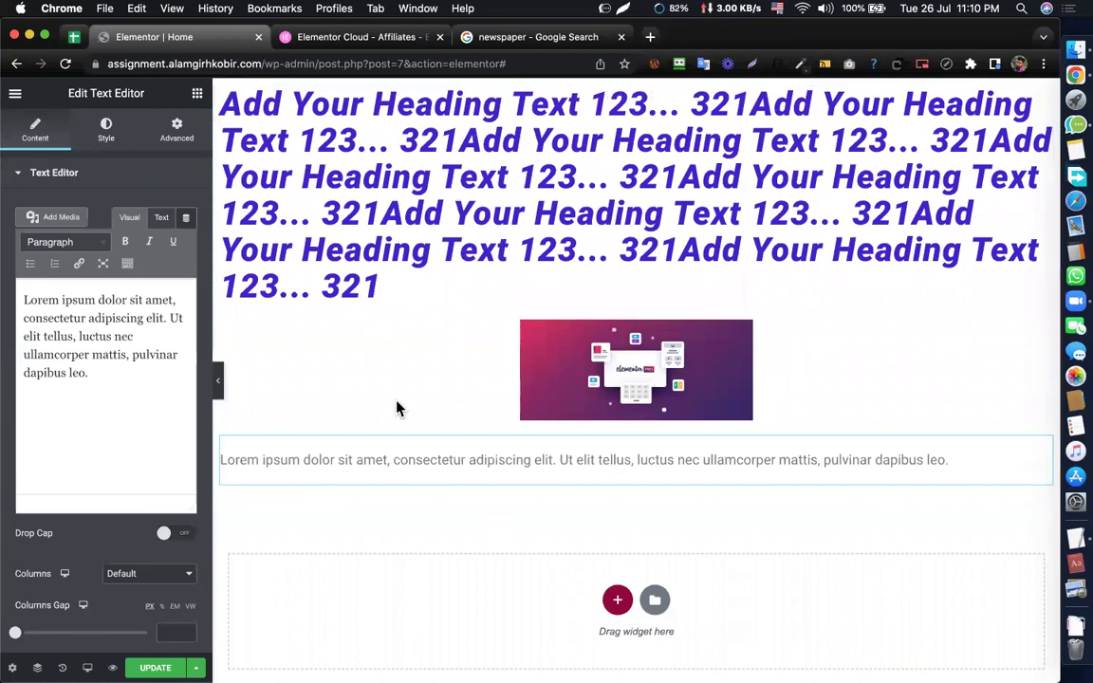
- Try center alignment for the paragraph, then leave it left-aligned
{"action": "left_click", "coordinate": [106, 133]}
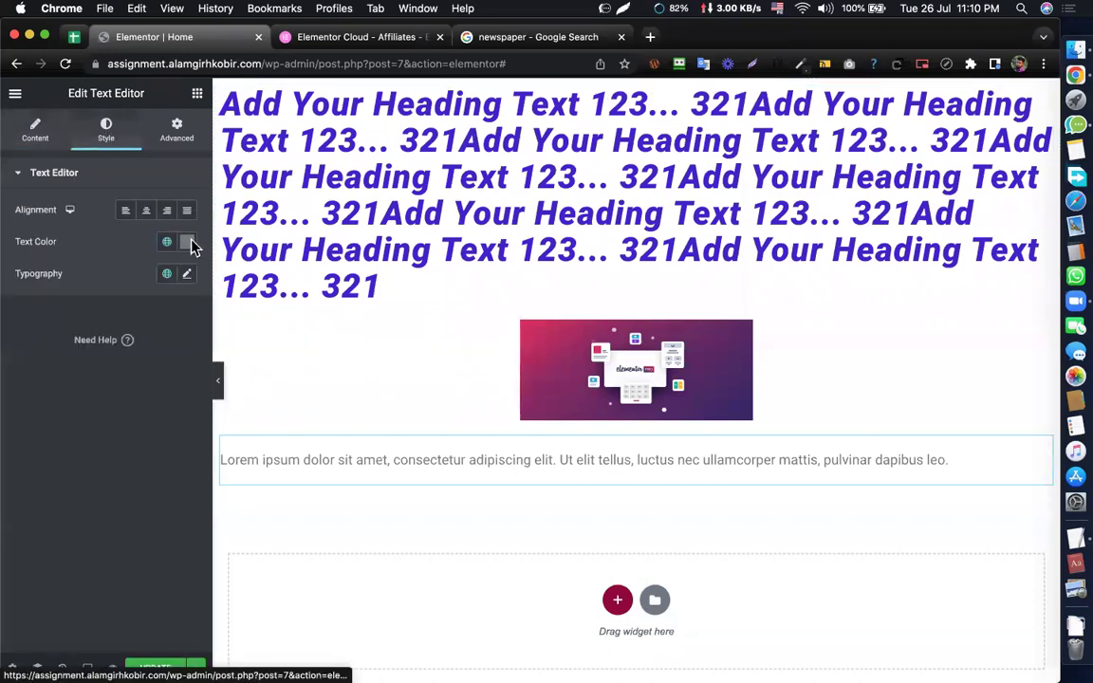
{"action": "left_click", "coordinate": [188, 275]}
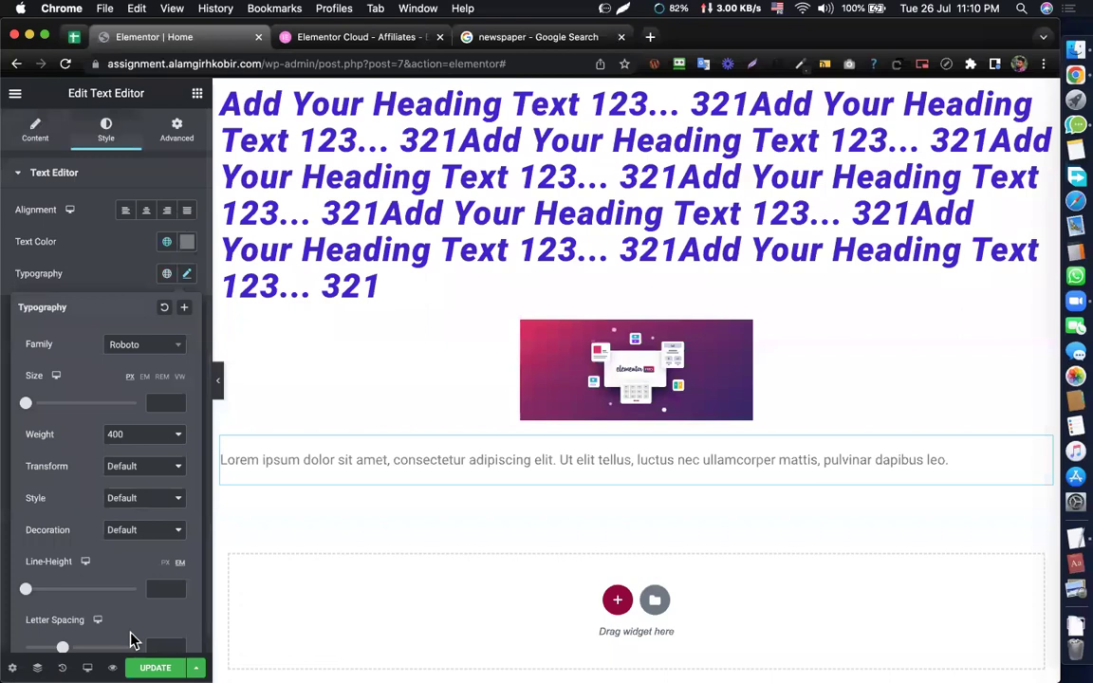
{"action": "left_click", "coordinate": [117, 218]}
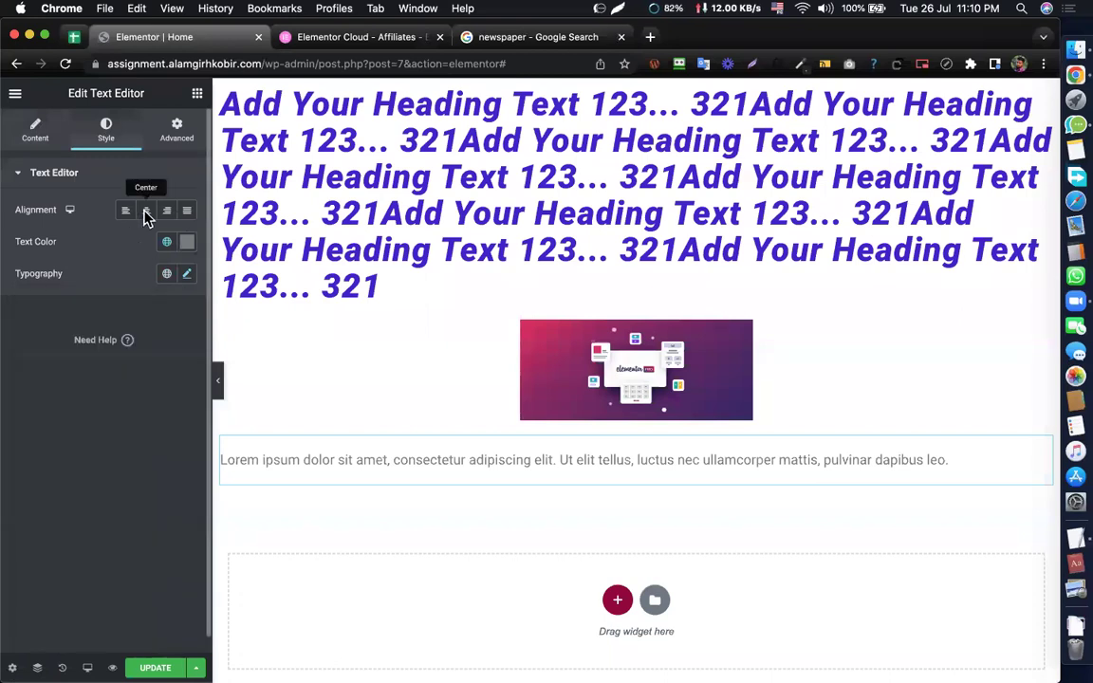
{"action": "left_click", "coordinate": [146, 209]}
{"action": "left_click", "coordinate": [124, 211]}
{"action": "left_click", "coordinate": [146, 209]}
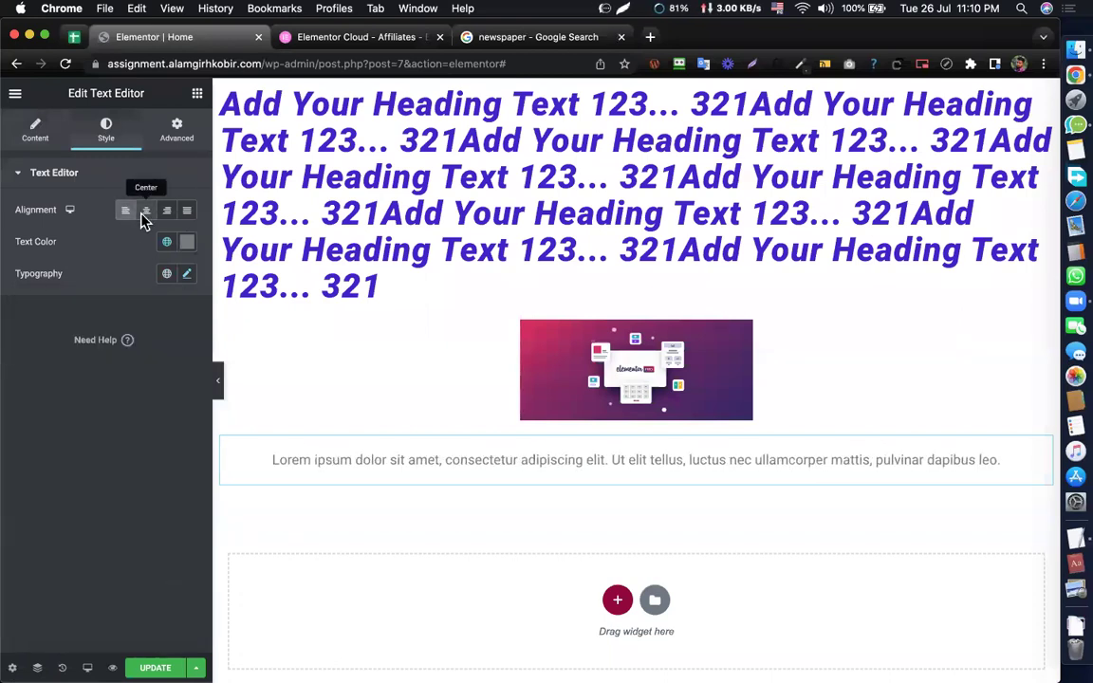
{"action": "left_click", "coordinate": [125, 209]}
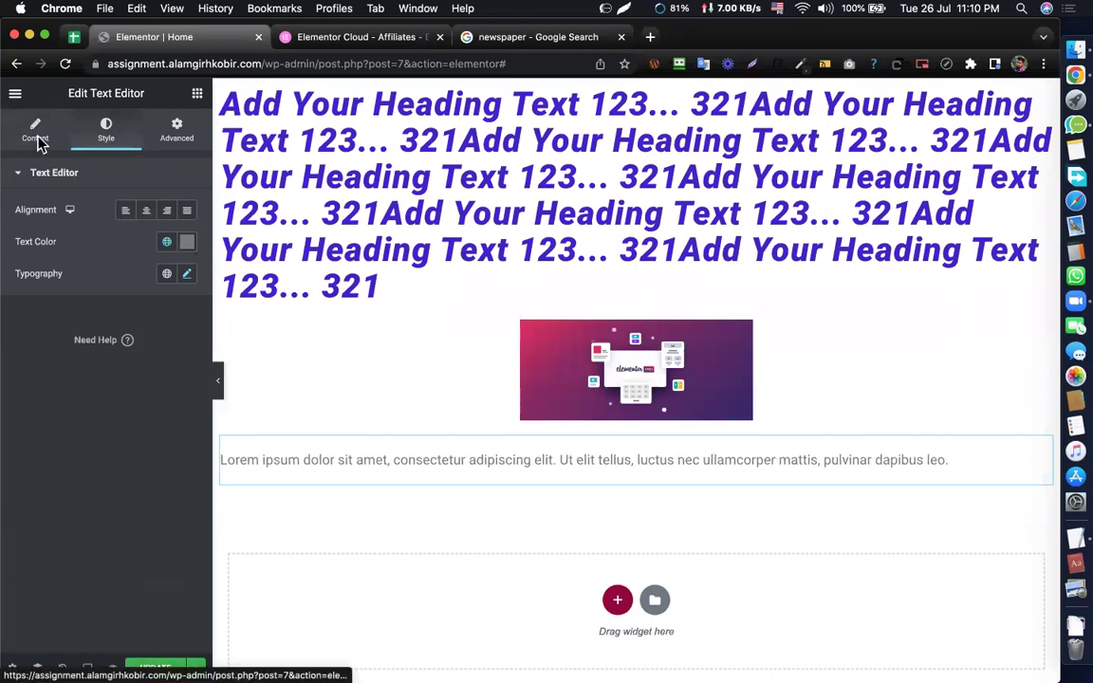
{"action": "left_click", "coordinate": [35, 135]}
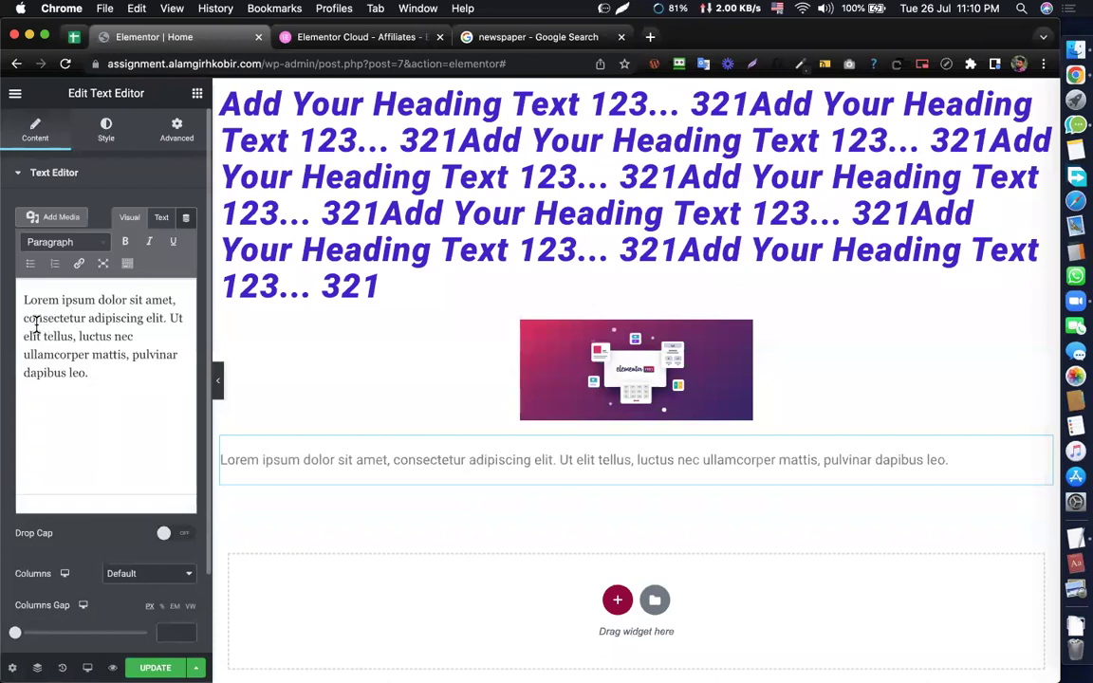
- Make 'consectetur' bold and underline 'luctus' in the paragraph
{"action": "left_click_drag", "start_coordinate": [24, 318], "coordinate": [85, 314]}
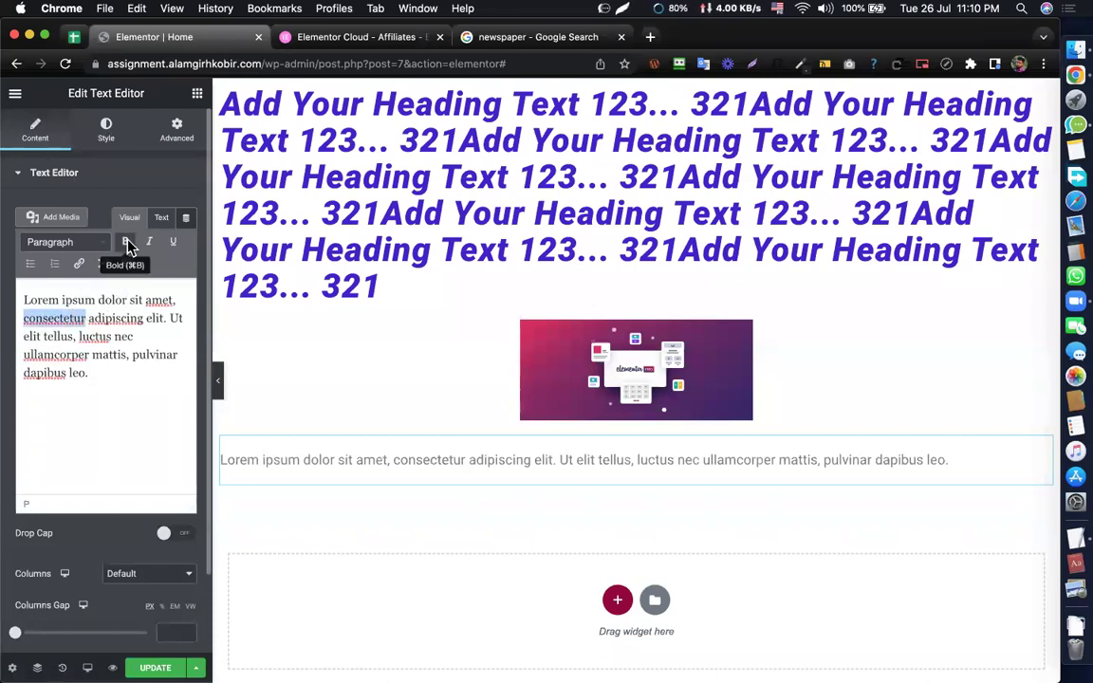
{"action": "left_click", "coordinate": [126, 243]}
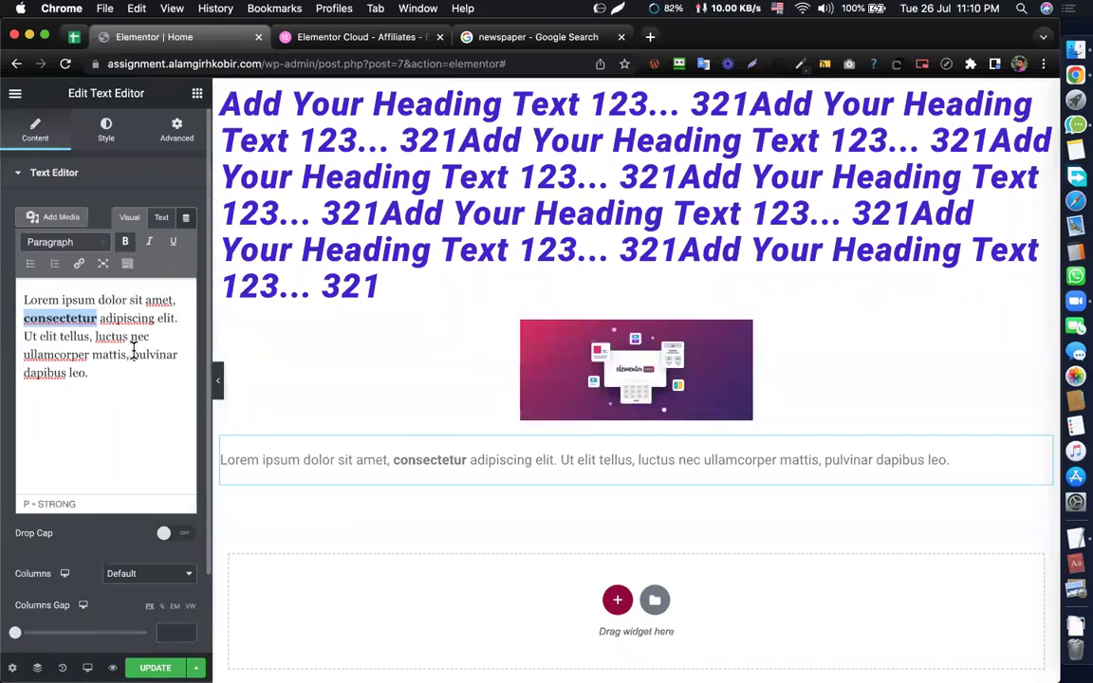
{"action": "left_click_drag", "start_coordinate": [127, 336], "coordinate": [92, 336]}
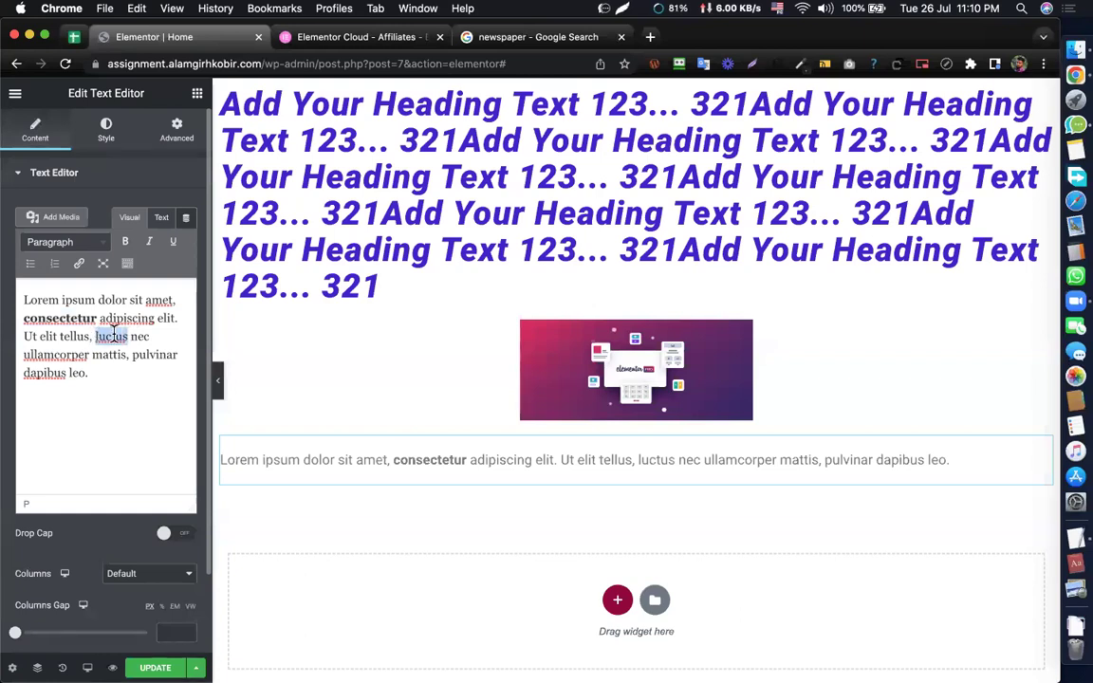
{"action": "left_click", "coordinate": [174, 244]}
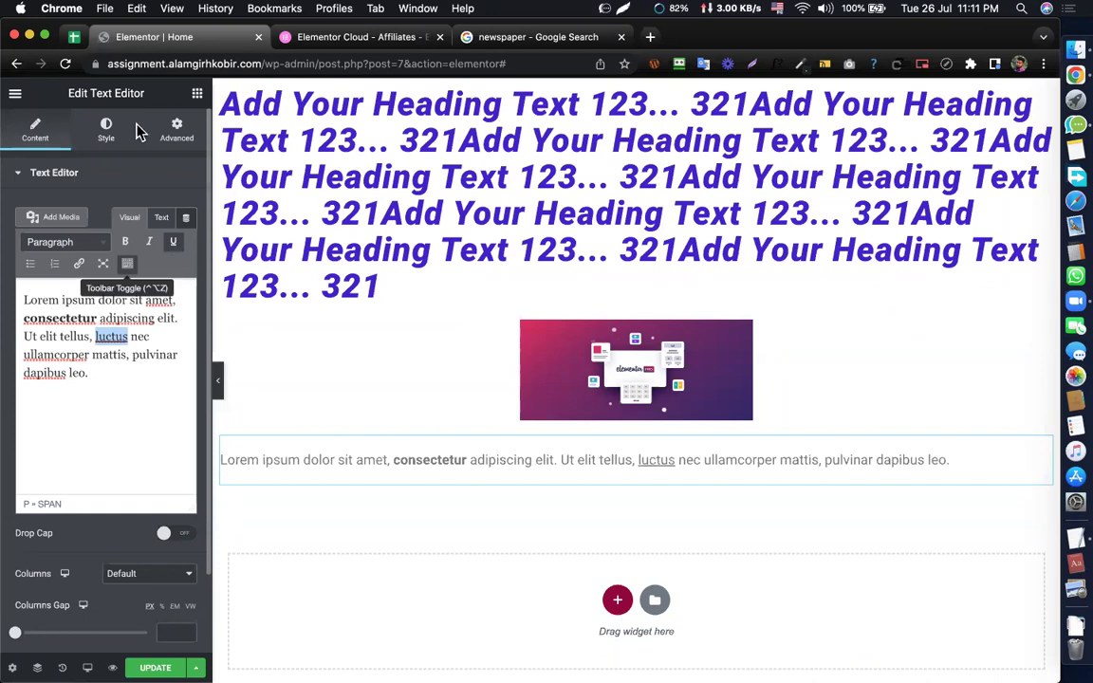
- Check the paragraph's typography settings, then bring up the widget list
{"action": "left_click", "coordinate": [106, 130]}
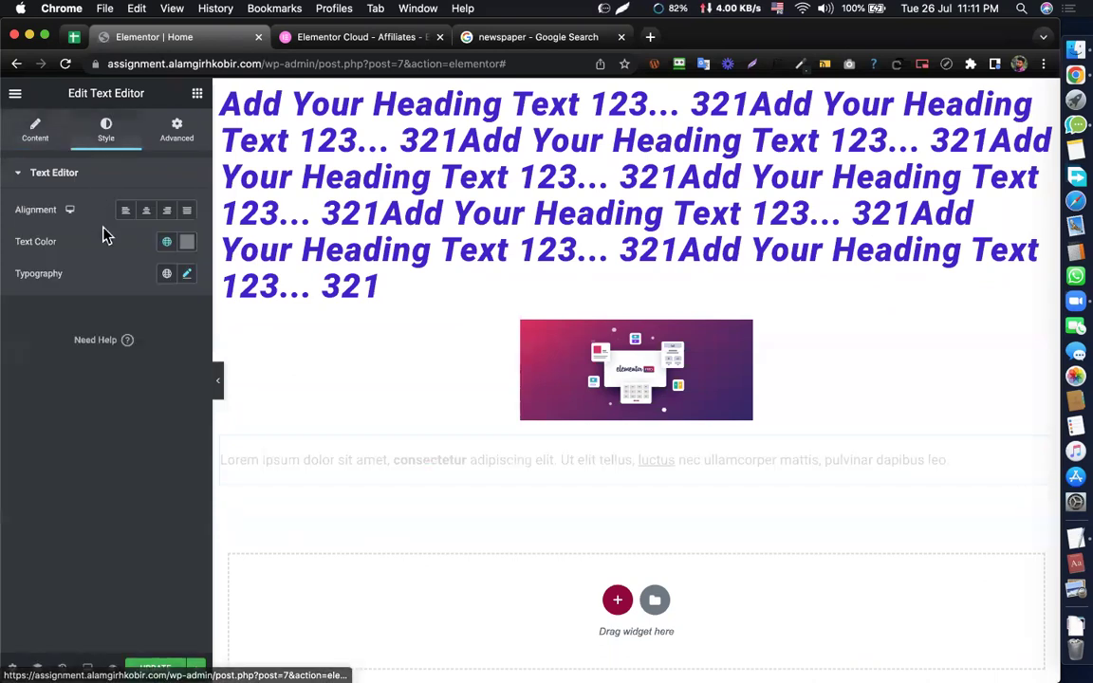
{"action": "left_click", "coordinate": [187, 274]}
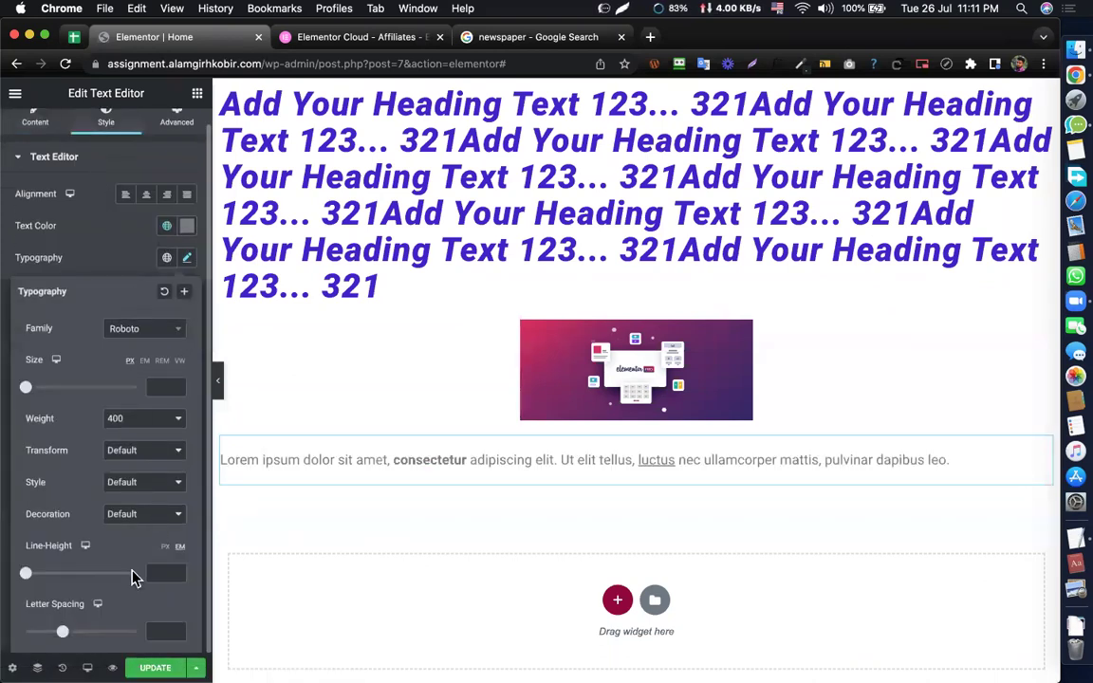
{"action": "scroll", "coordinate": [124, 237], "scroll_direction": "up", "scroll_amount": 1}
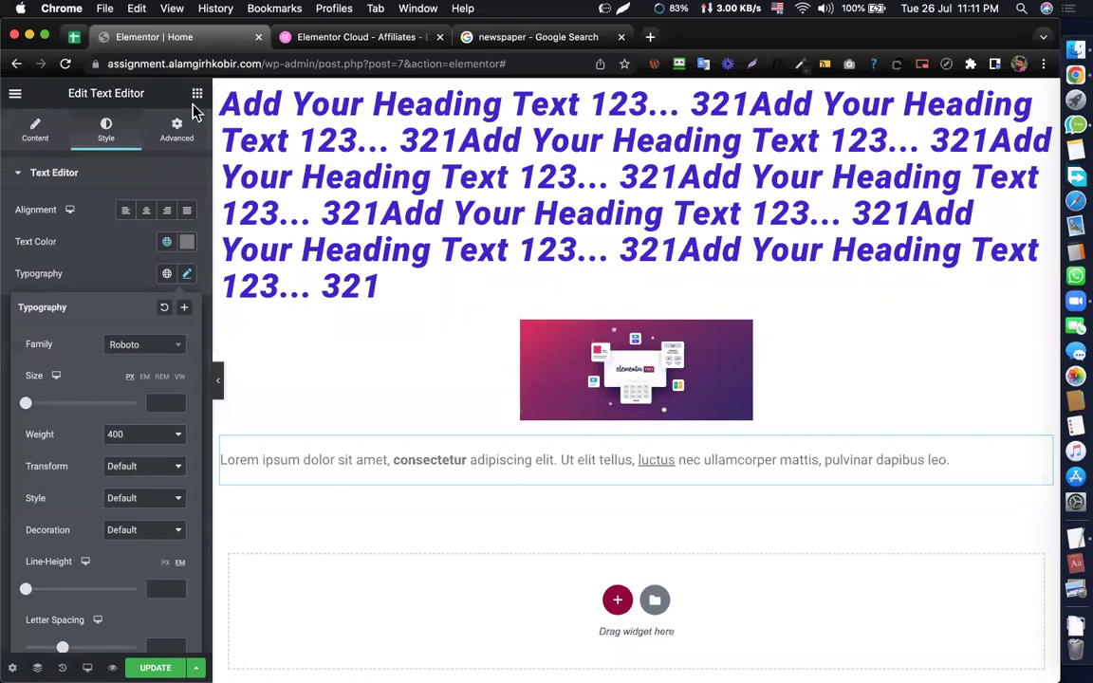
{"action": "left_click", "coordinate": [196, 94]}
{"action": "scroll", "coordinate": [100, 283], "scroll_direction": "down", "scroll_amount": 5}
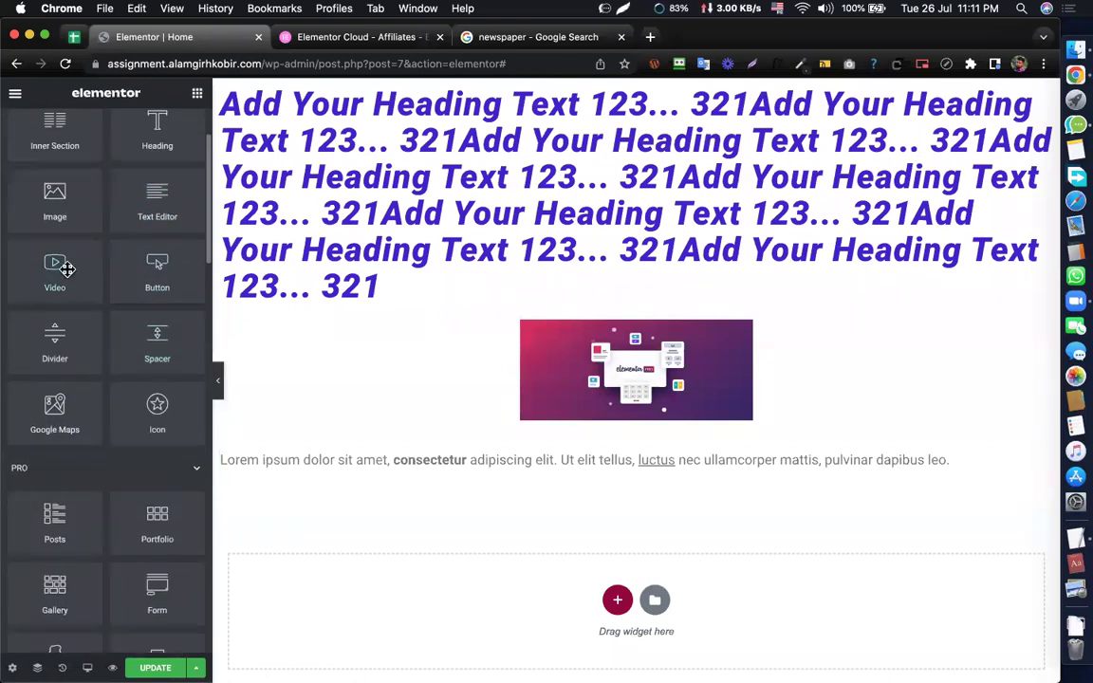
- Place a YouTube Video widget below the paragraph, leaving autoplay and mute off after trying them
{"action": "left_click_drag", "start_coordinate": [69, 269], "coordinate": [508, 469]}
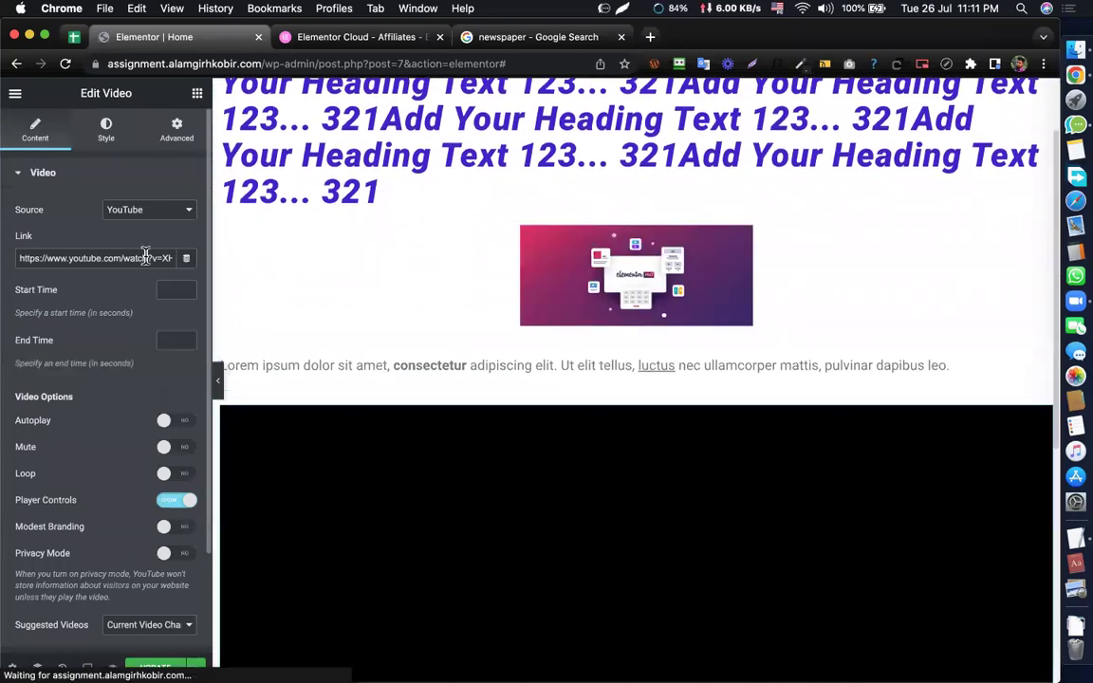
{"action": "triple_click", "coordinate": [145, 257]}
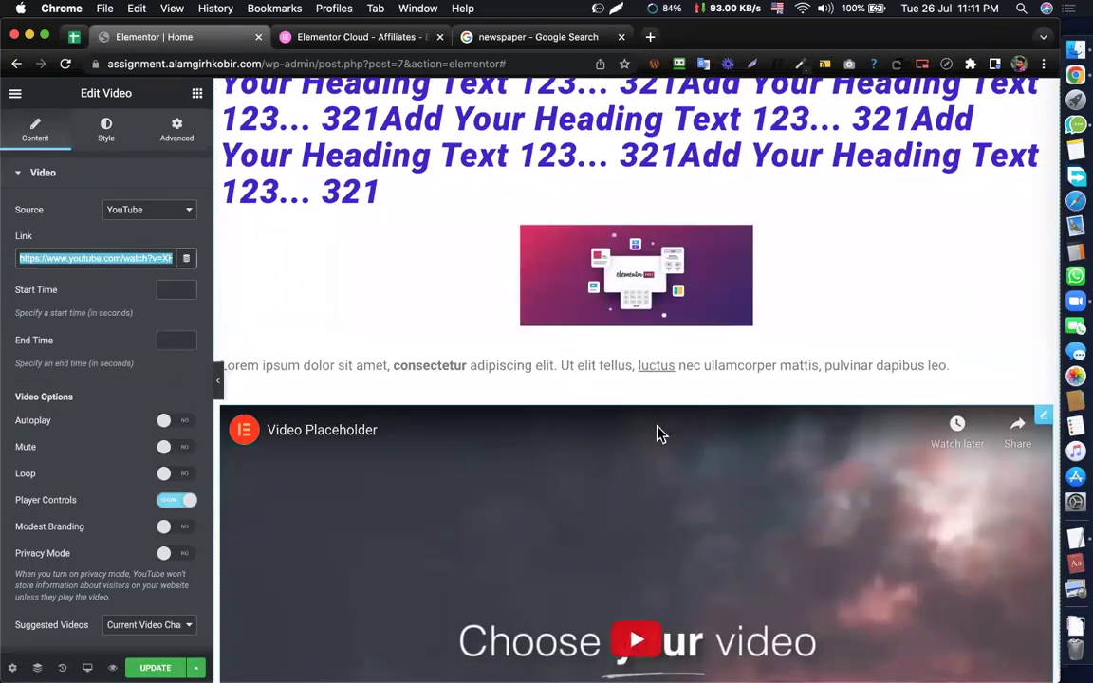
{"action": "scroll", "coordinate": [659, 435], "scroll_direction": "down", "scroll_amount": 3}
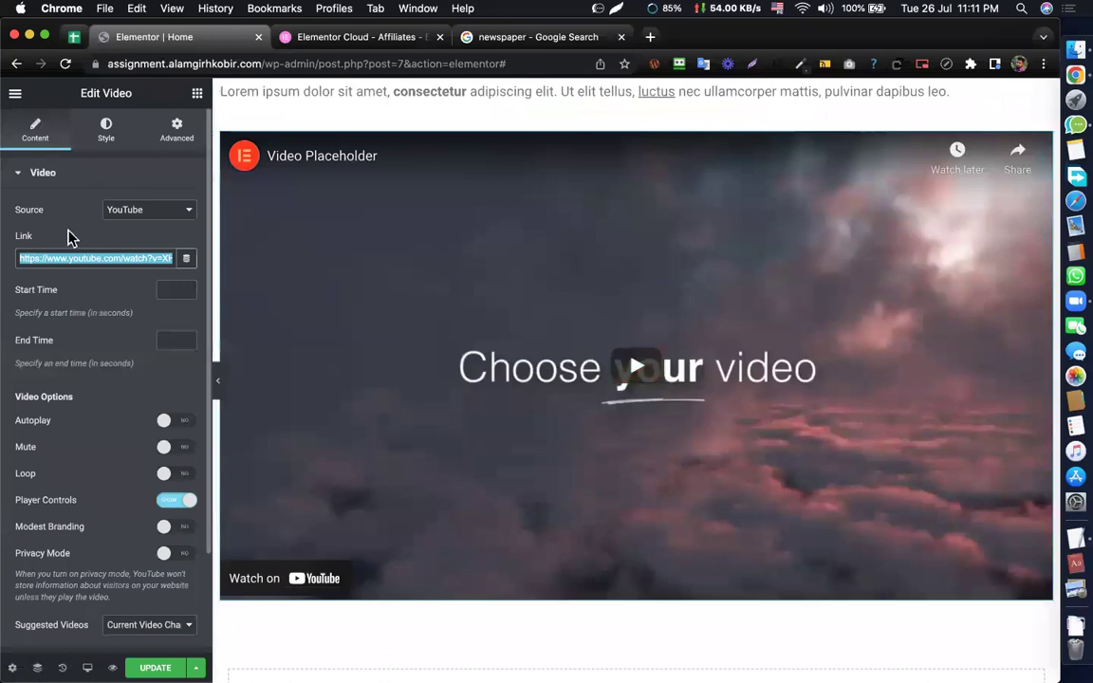
{"action": "scroll", "coordinate": [137, 346], "scroll_direction": "down", "scroll_amount": 3}
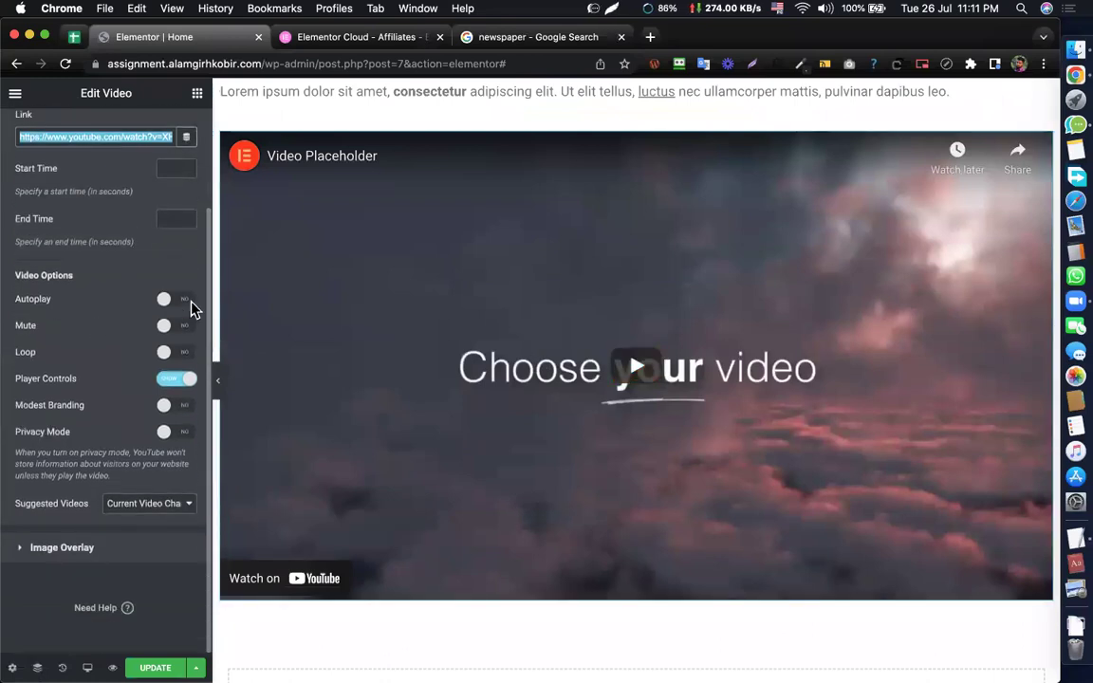
{"action": "left_click", "coordinate": [179, 300]}
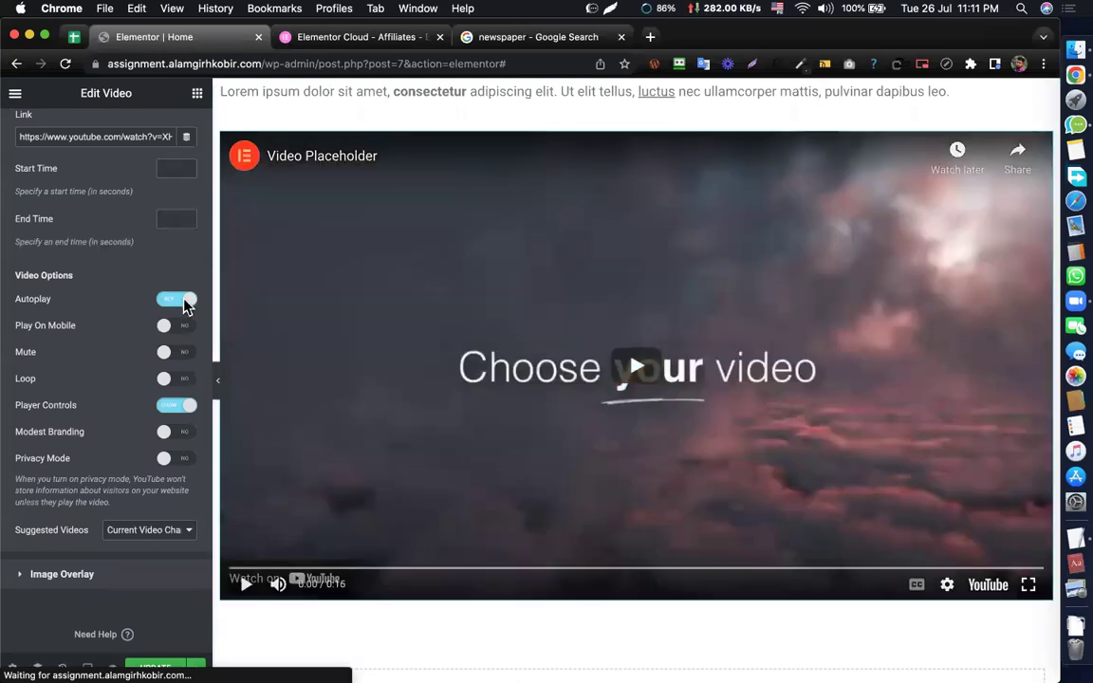
{"action": "left_click", "coordinate": [171, 302]}
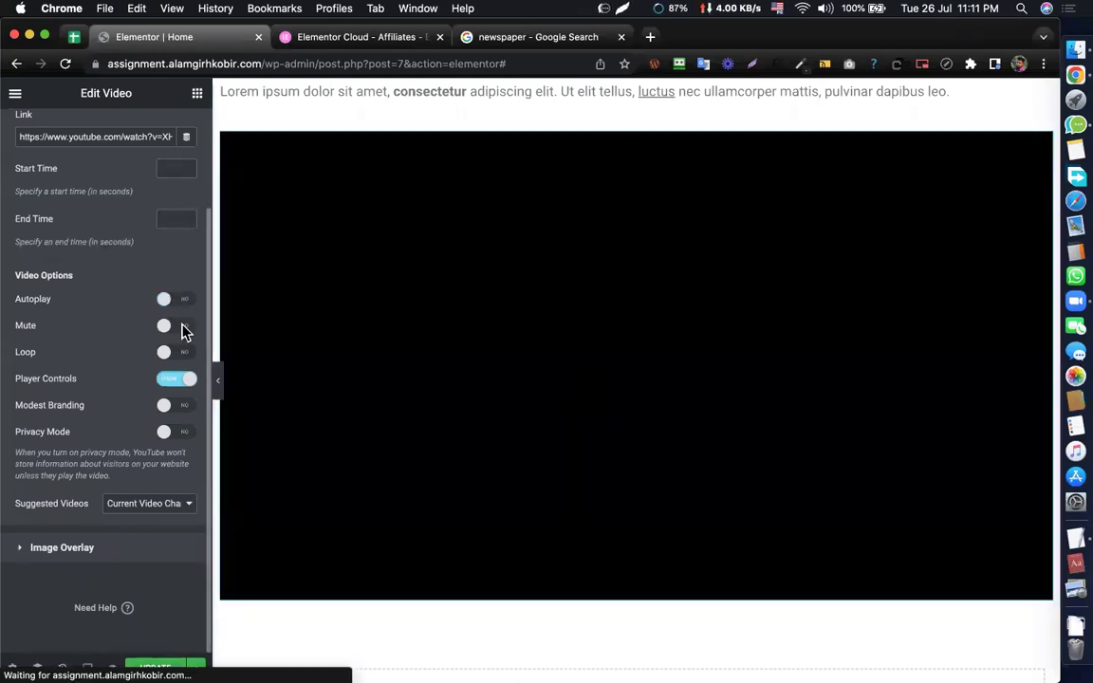
{"action": "left_click", "coordinate": [180, 327]}
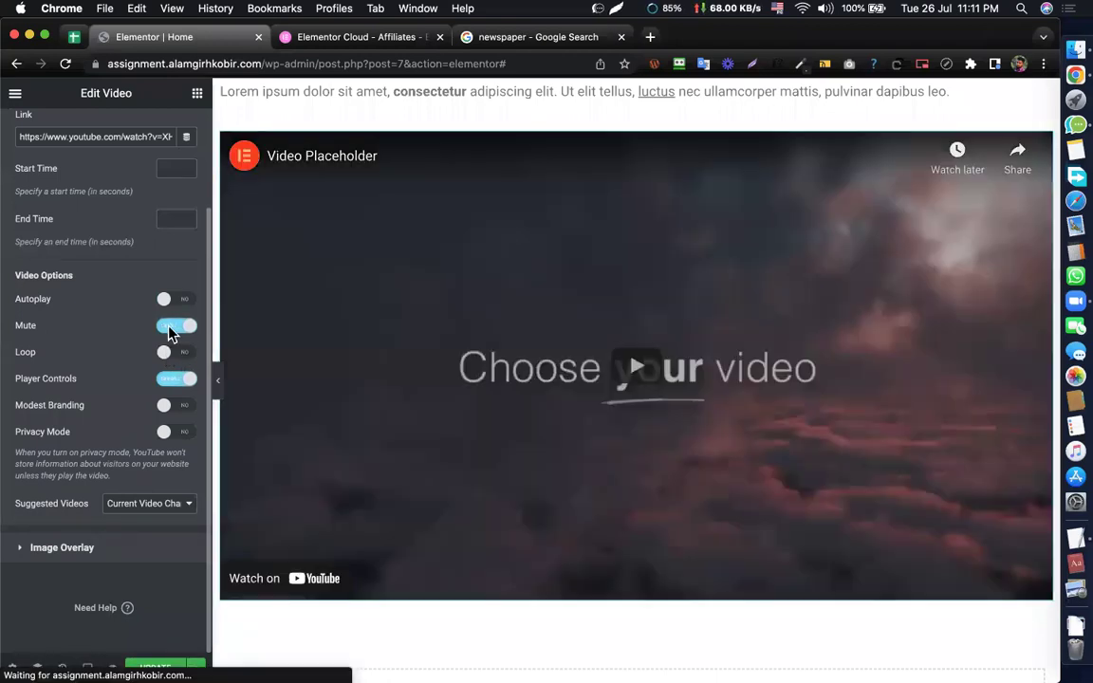
{"action": "left_click", "coordinate": [170, 329]}
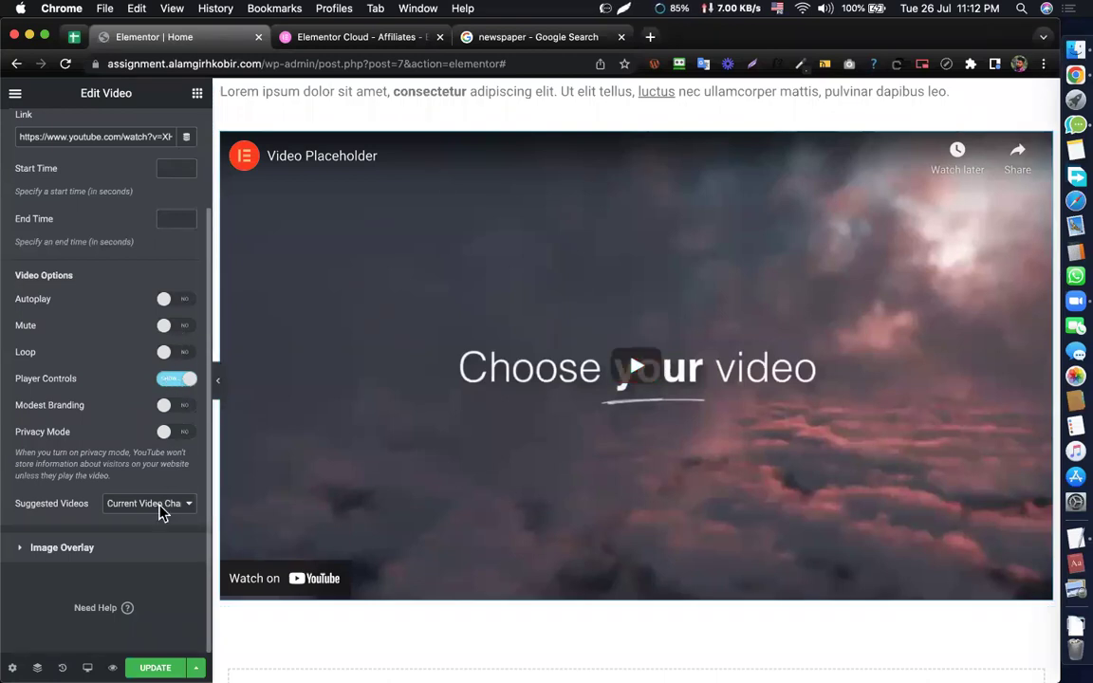
{"action": "scroll", "coordinate": [137, 343], "scroll_direction": "up", "scroll_amount": 3}
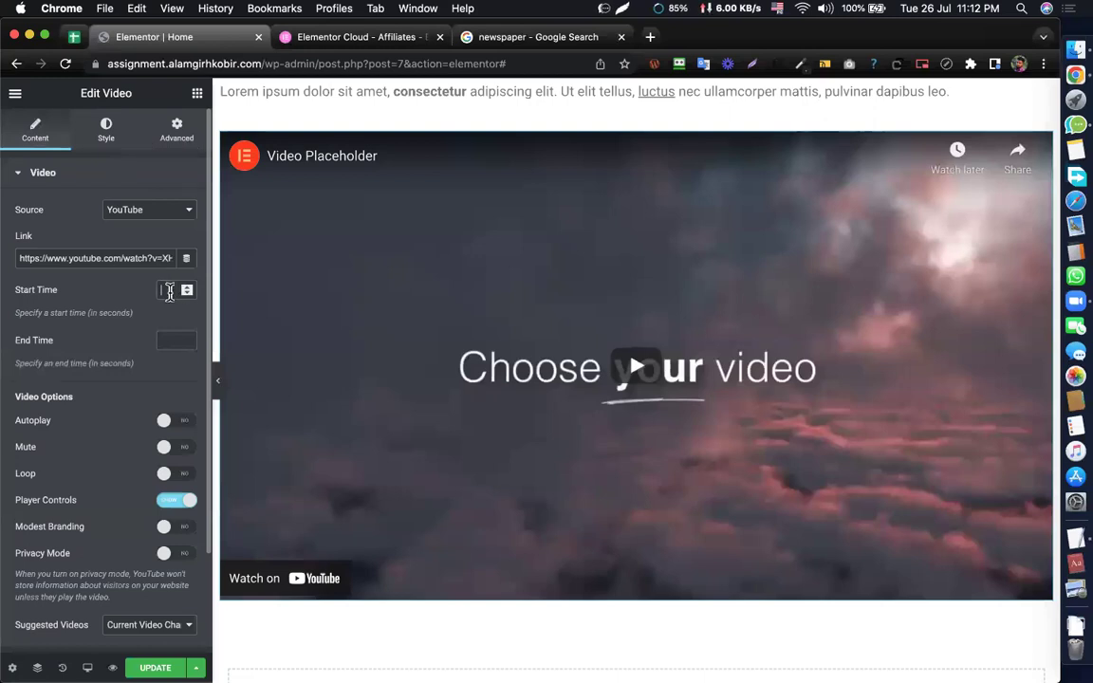
- Trial a 5-second start and 10-second end time on the video, previewing the clip
{"action": "type", "text": "15"}
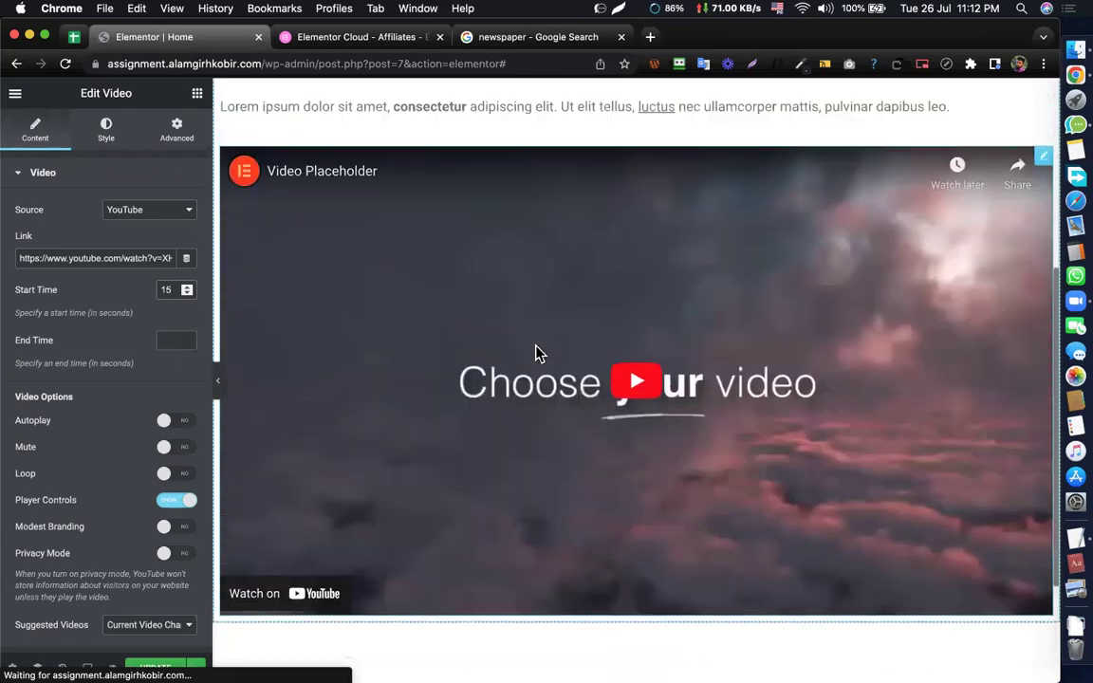
{"action": "left_click", "coordinate": [640, 353]}
{"action": "scroll", "coordinate": [578, 328], "scroll_direction": "down", "scroll_amount": 1}
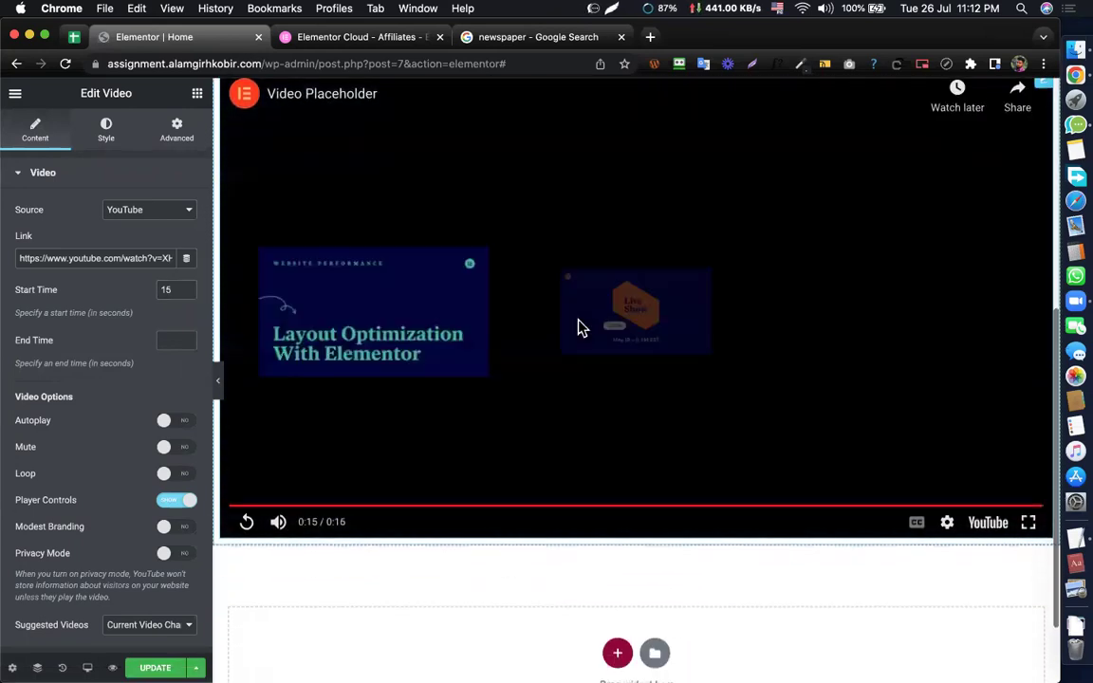
{"action": "type", "text": "5"}
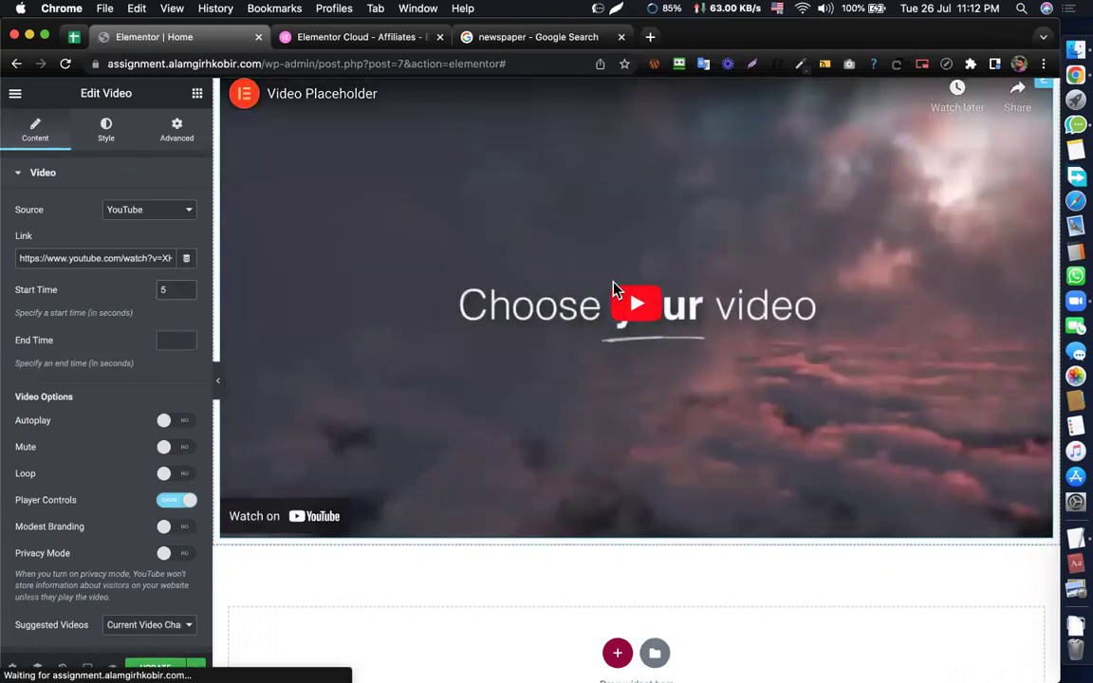
{"action": "left_click", "coordinate": [612, 288]}
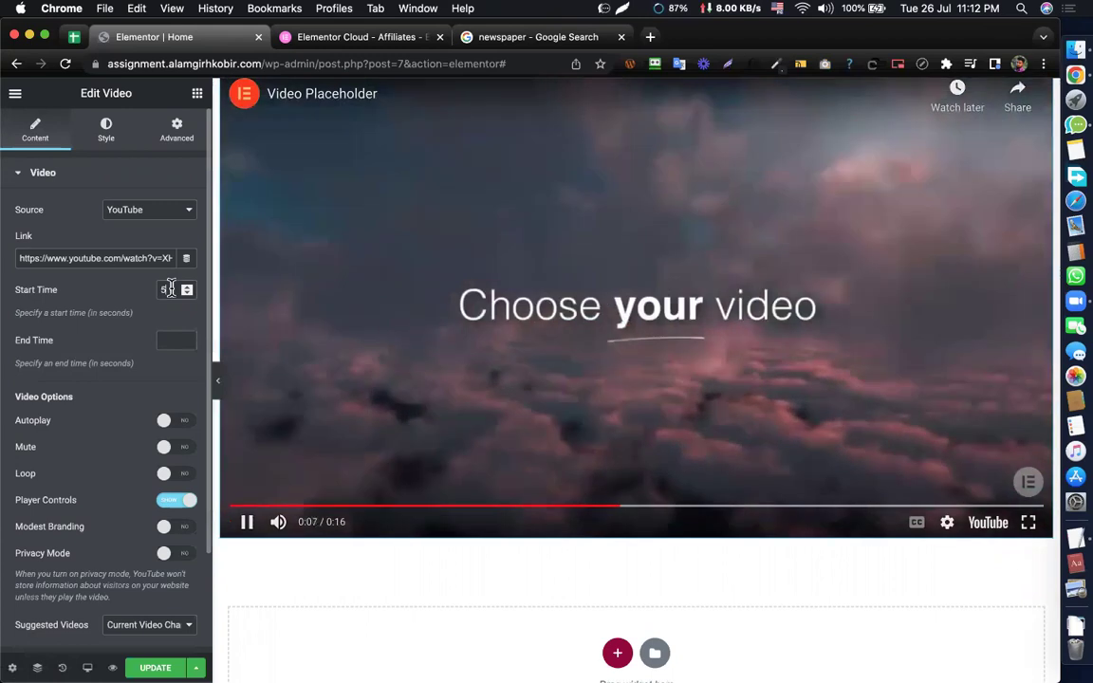
{"action": "left_click", "coordinate": [176, 341]}
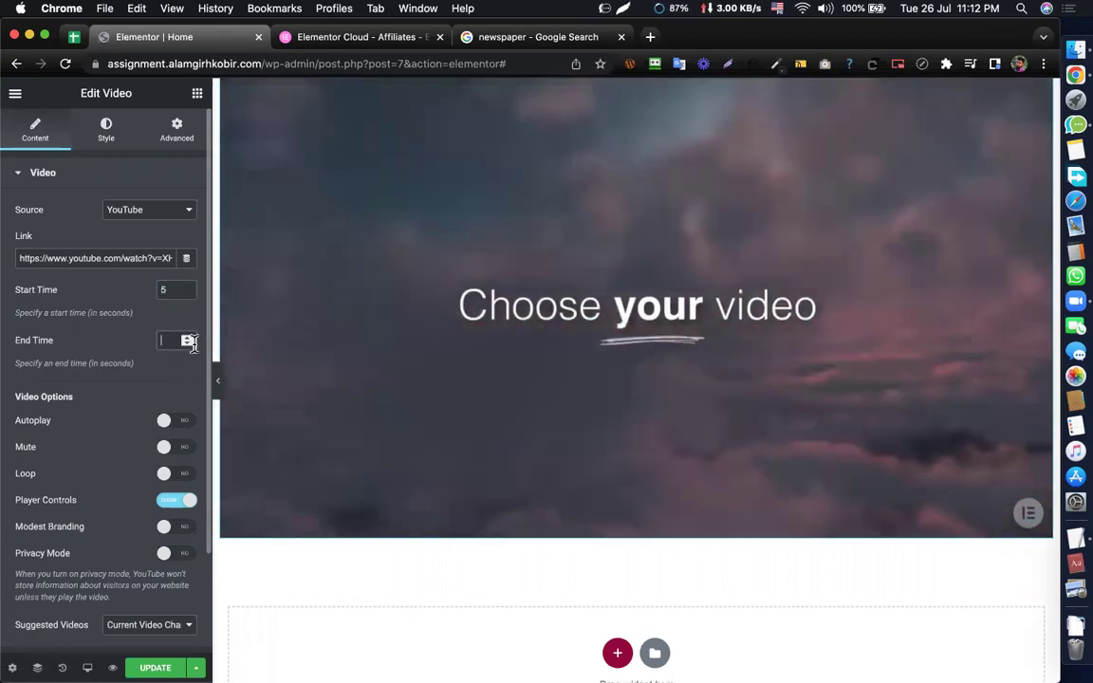
{"action": "type", "text": "10"}
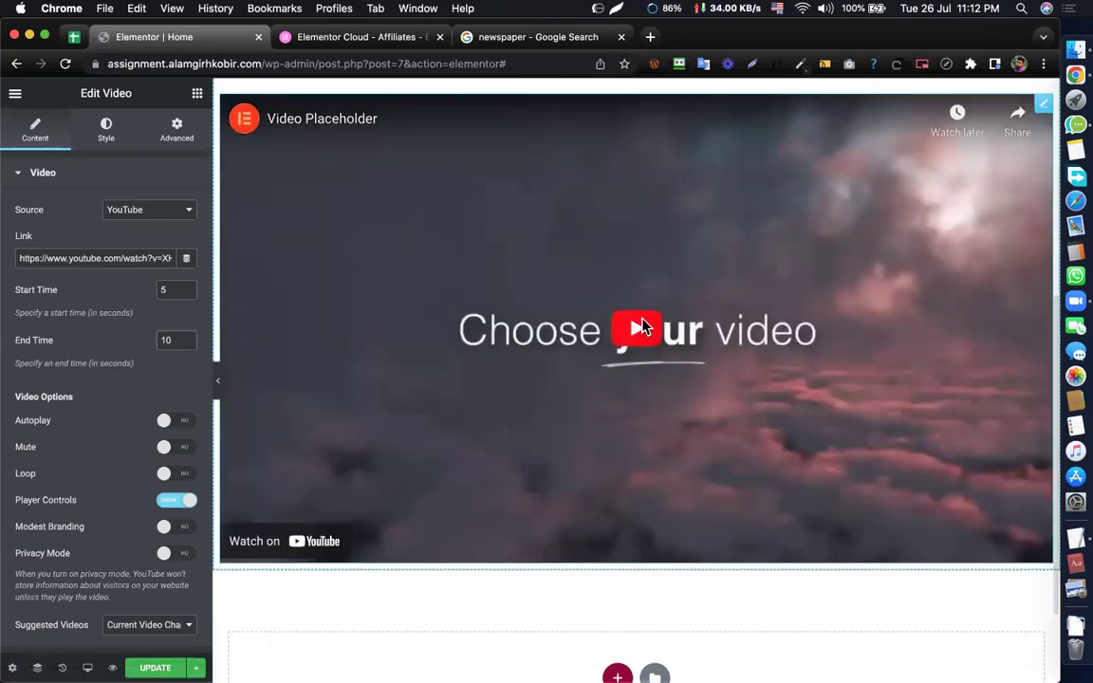
{"action": "left_click", "coordinate": [641, 327]}
{"action": "scroll", "coordinate": [583, 319], "scroll_direction": "down", "scroll_amount": 1}
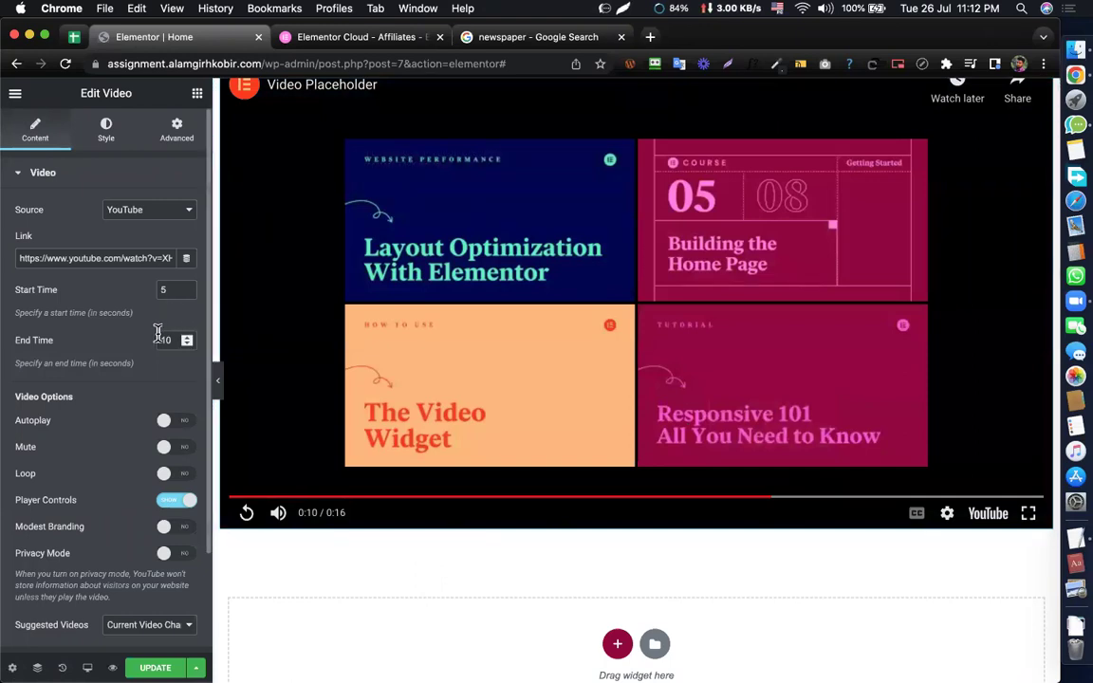
- Empty the video's Start Time and End Time fields
{"action": "key", "text": "BackSpace"}
{"action": "double_click", "coordinate": [164, 290]}
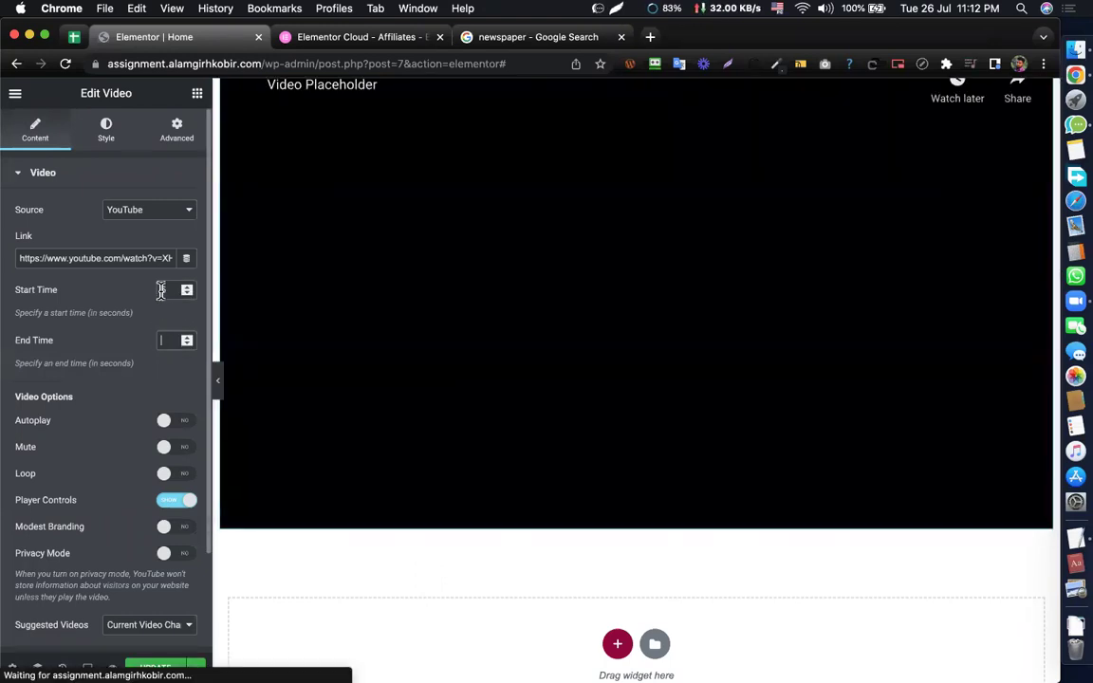
{"action": "key", "text": "BackSpace"}
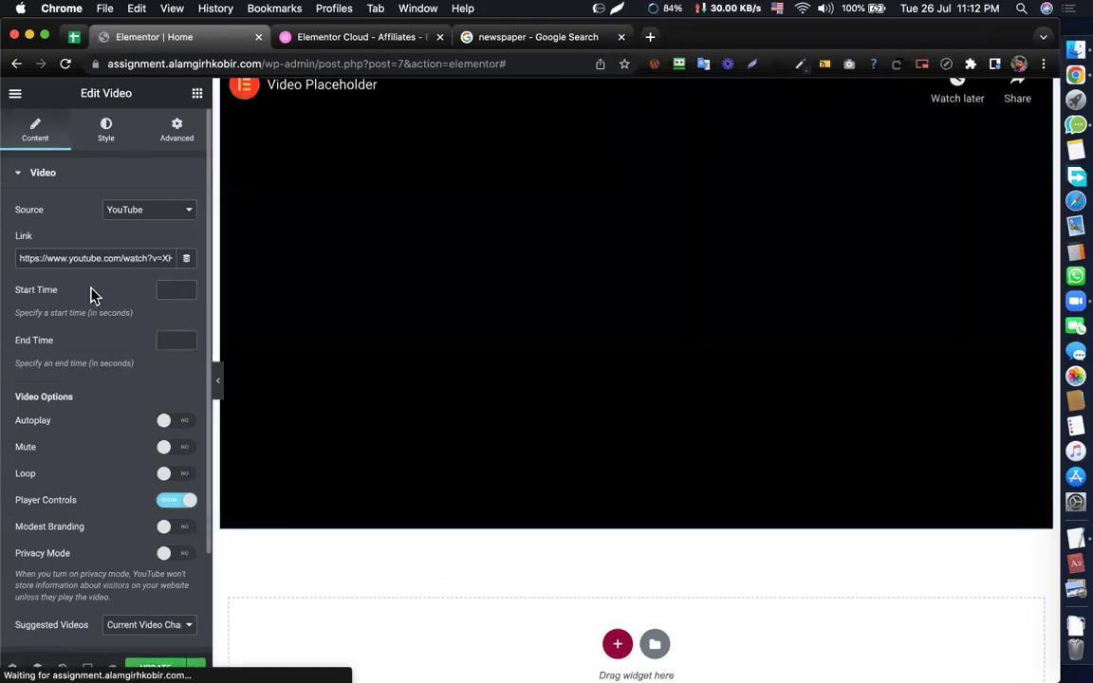
{"action": "left_click", "coordinate": [105, 138]}
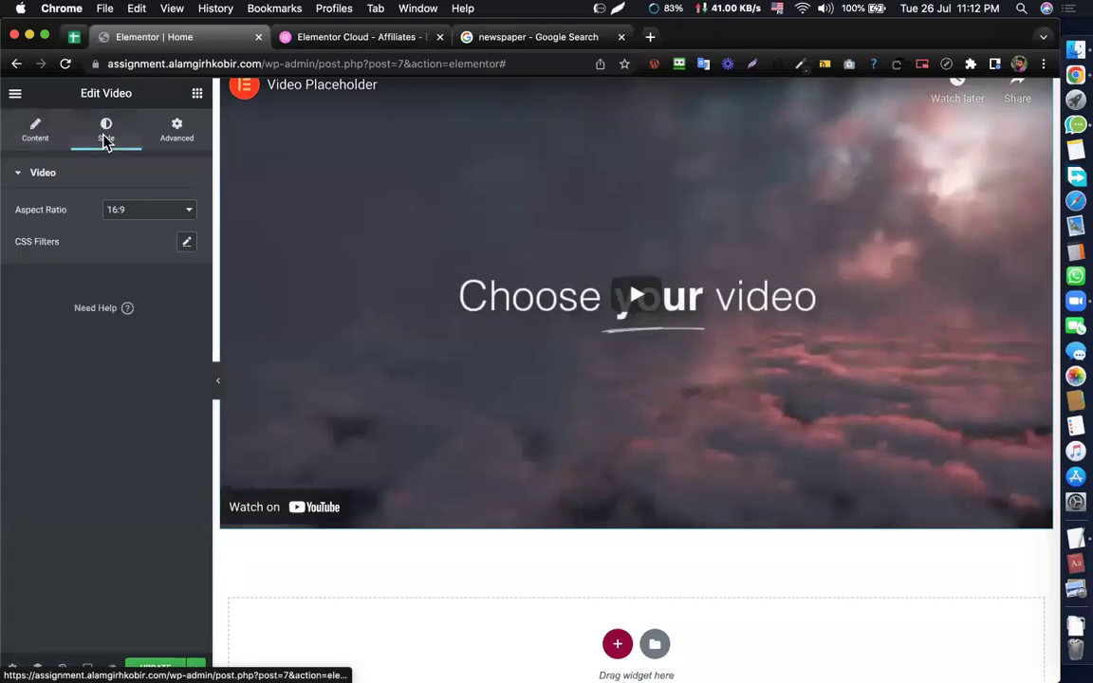
- Try a 1:1 aspect ratio on the video, then restore 16:9
{"action": "left_click", "coordinate": [124, 213]}
{"action": "left_click", "coordinate": [119, 175]}
{"action": "scroll", "coordinate": [439, 244], "scroll_direction": "up", "scroll_amount": 1}
{"action": "scroll", "coordinate": [439, 244], "scroll_direction": "down", "scroll_amount": 5}
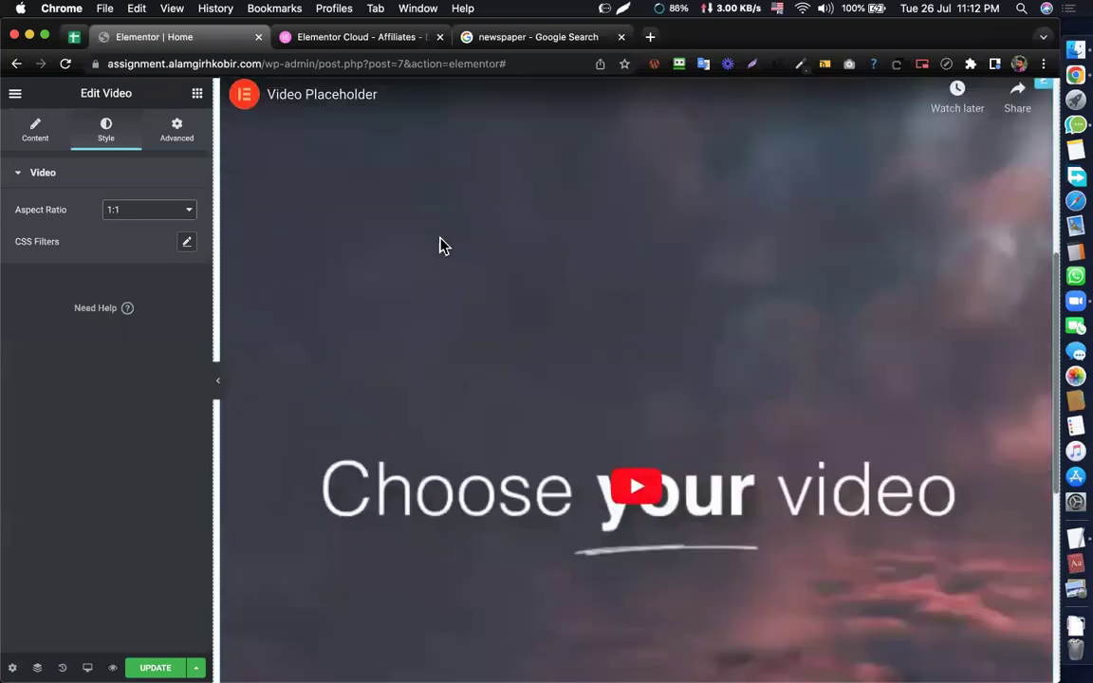
{"action": "scroll", "coordinate": [440, 244], "scroll_direction": "up", "scroll_amount": 1}
{"action": "left_click", "coordinate": [159, 214]}
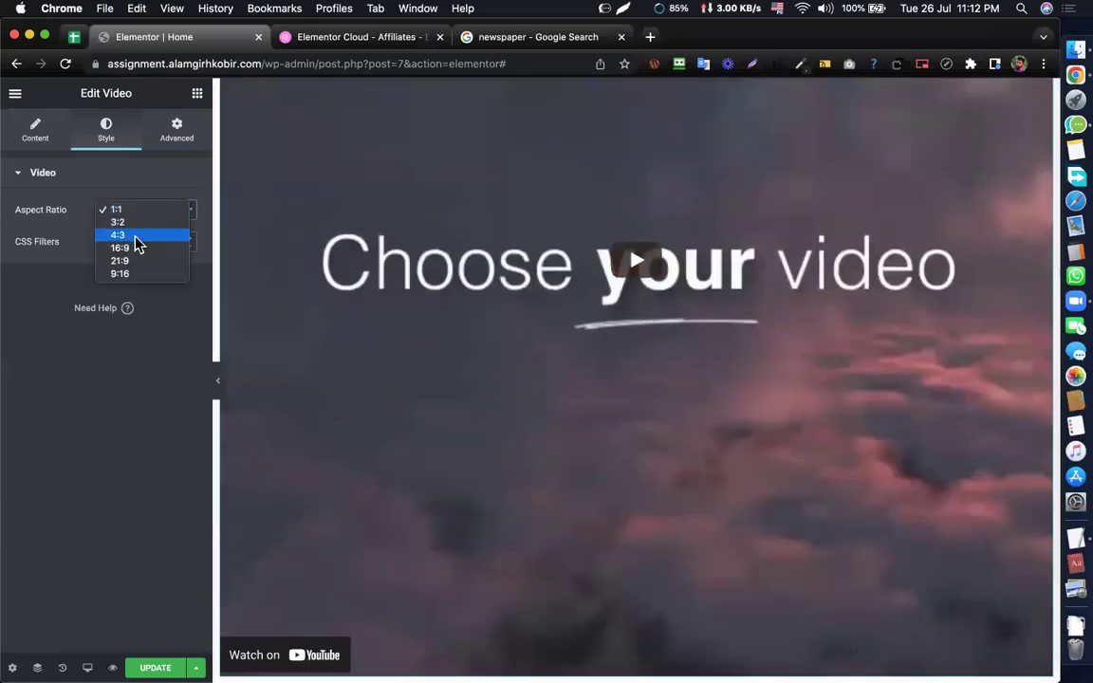
{"action": "left_click", "coordinate": [133, 248]}
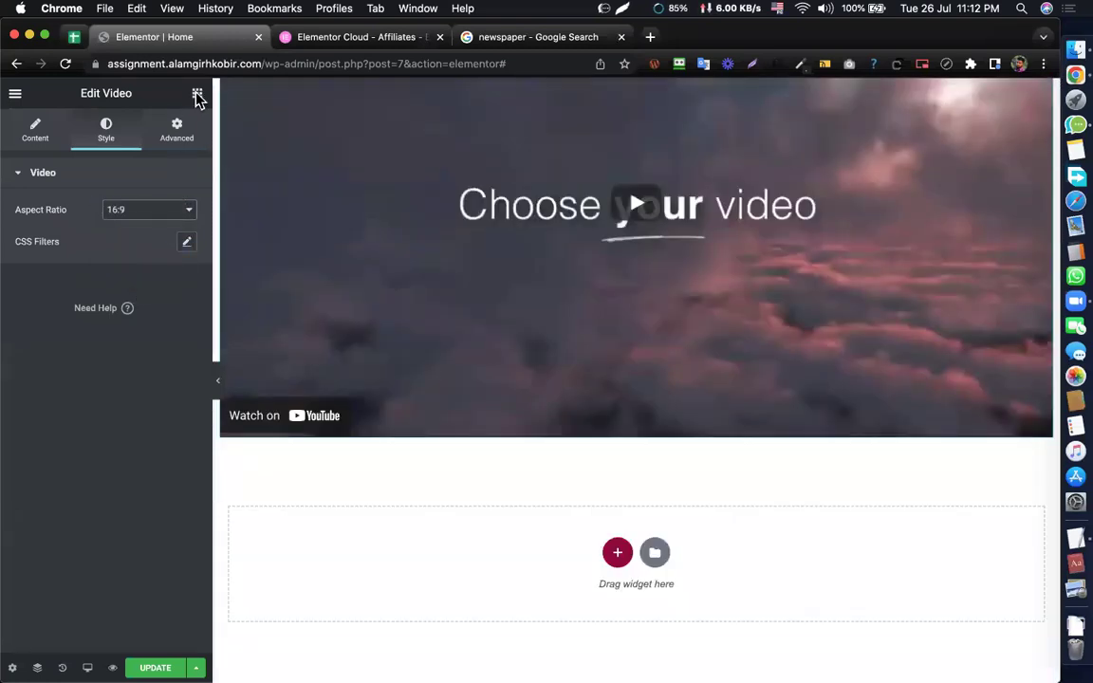
- Drag a Button widget with the default 'Click here' label below the video
{"action": "left_click", "coordinate": [197, 94]}
{"action": "scroll", "coordinate": [115, 371], "scroll_direction": "down", "scroll_amount": 3}
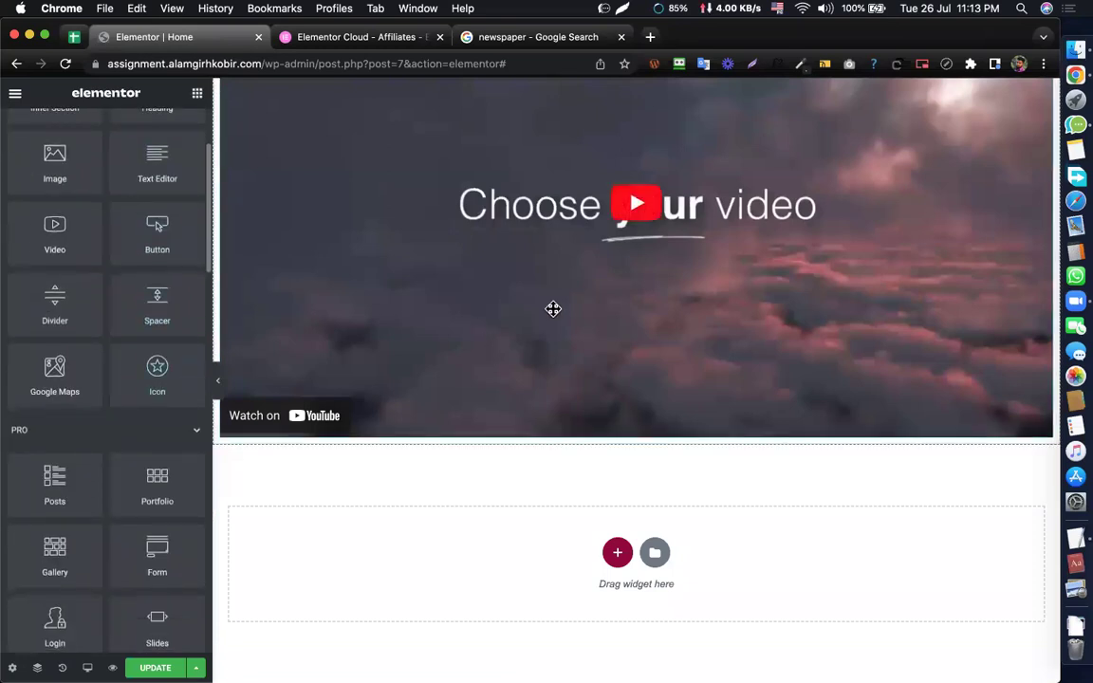
{"action": "left_click_drag", "start_coordinate": [150, 227], "coordinate": [577, 420]}
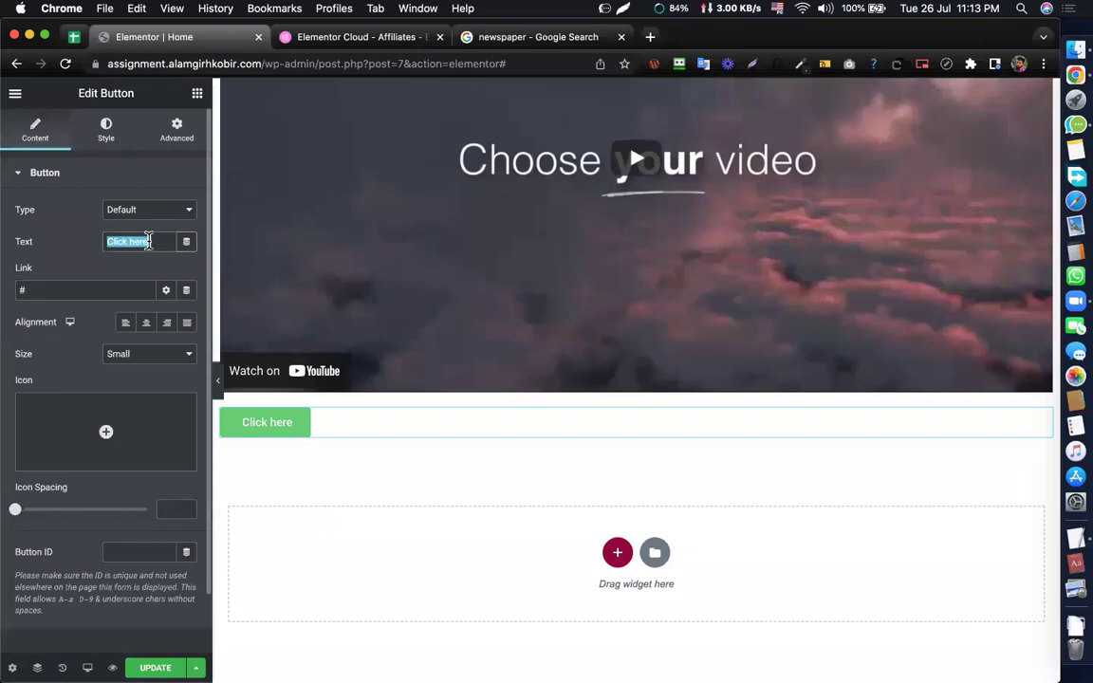
- Label the button 'Submit now!' and keep Default type after trying Info, Success, Warning, Danger
{"action": "type", "text": "Submit"}
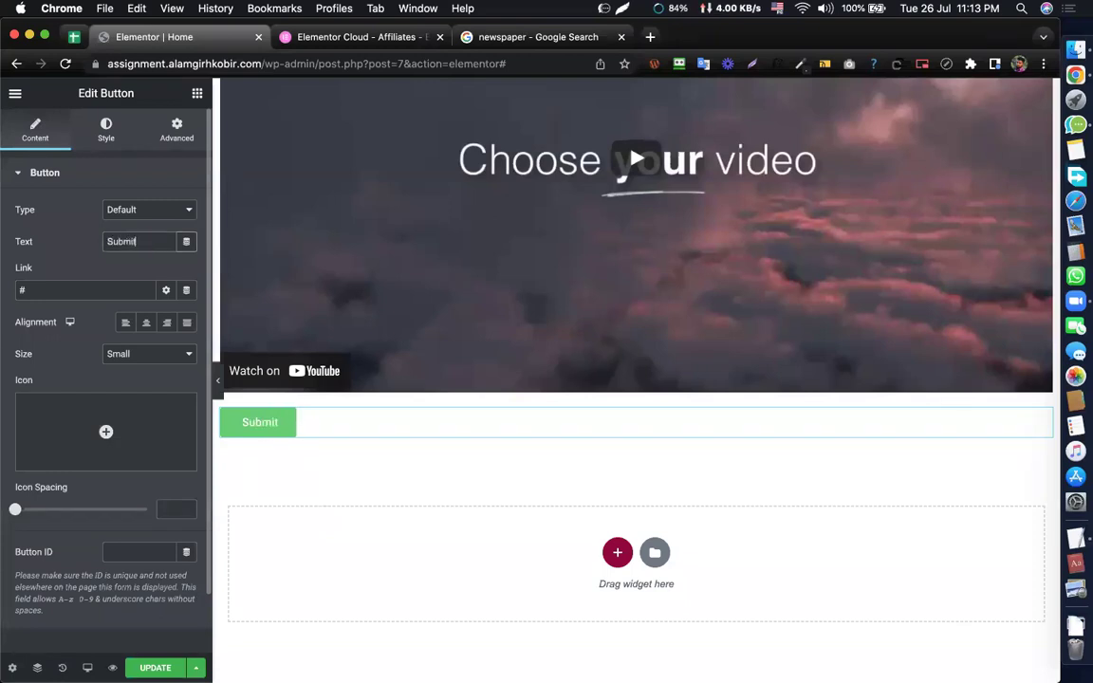
{"action": "type", "text": " now"}
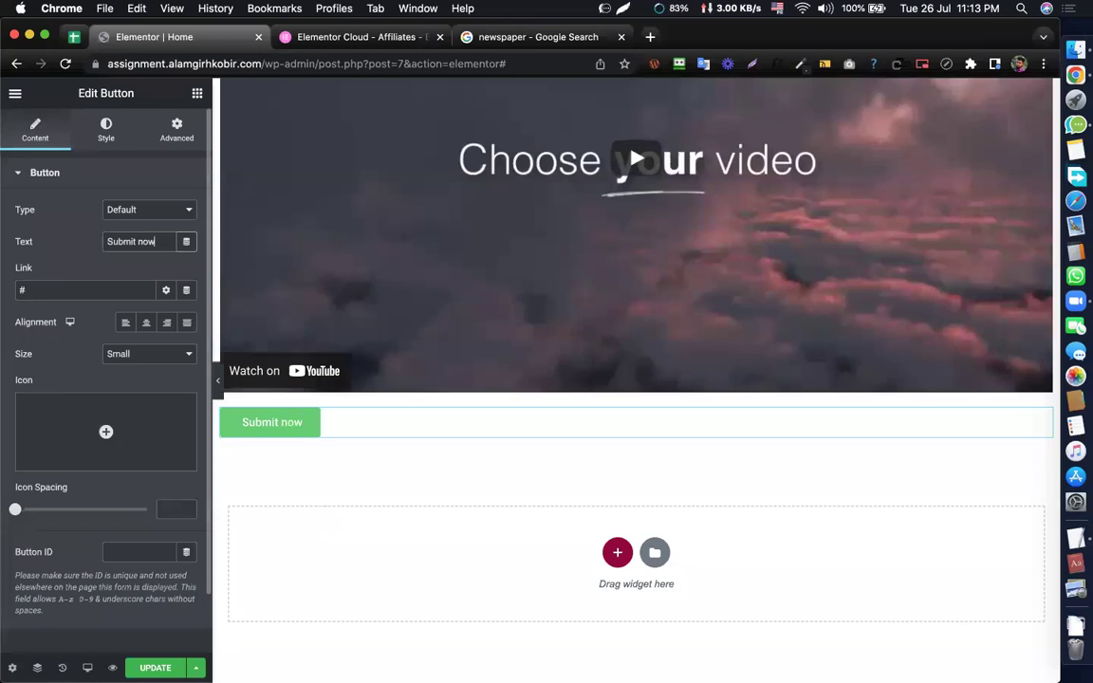
{"action": "type", "text": "!"}
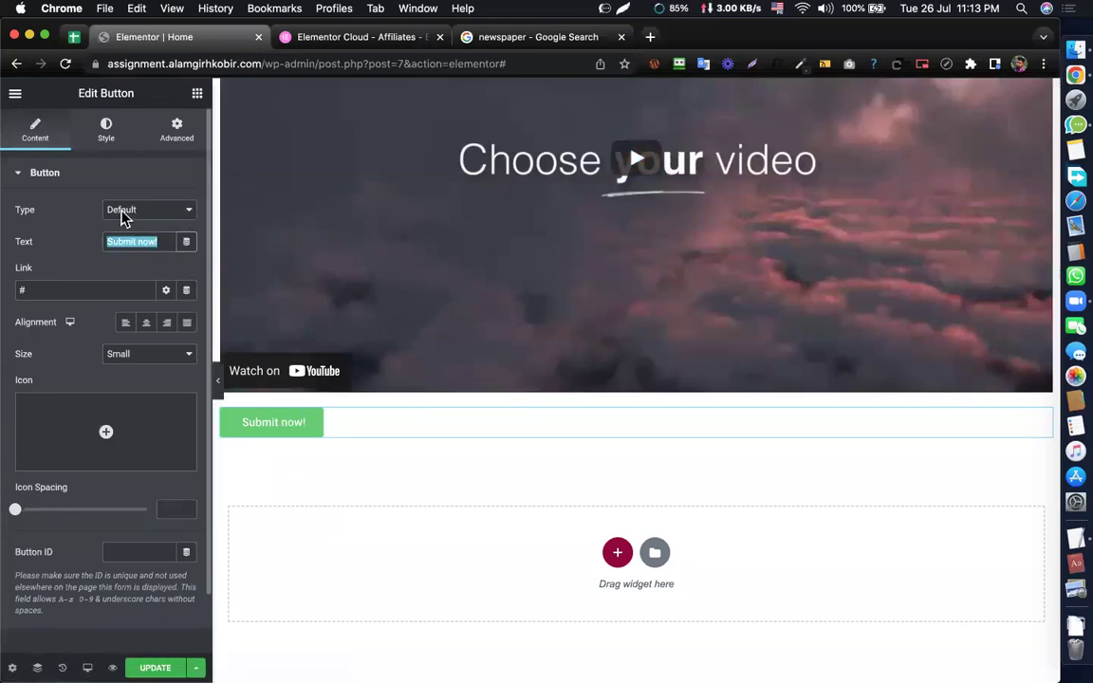
{"action": "left_click", "coordinate": [121, 212]}
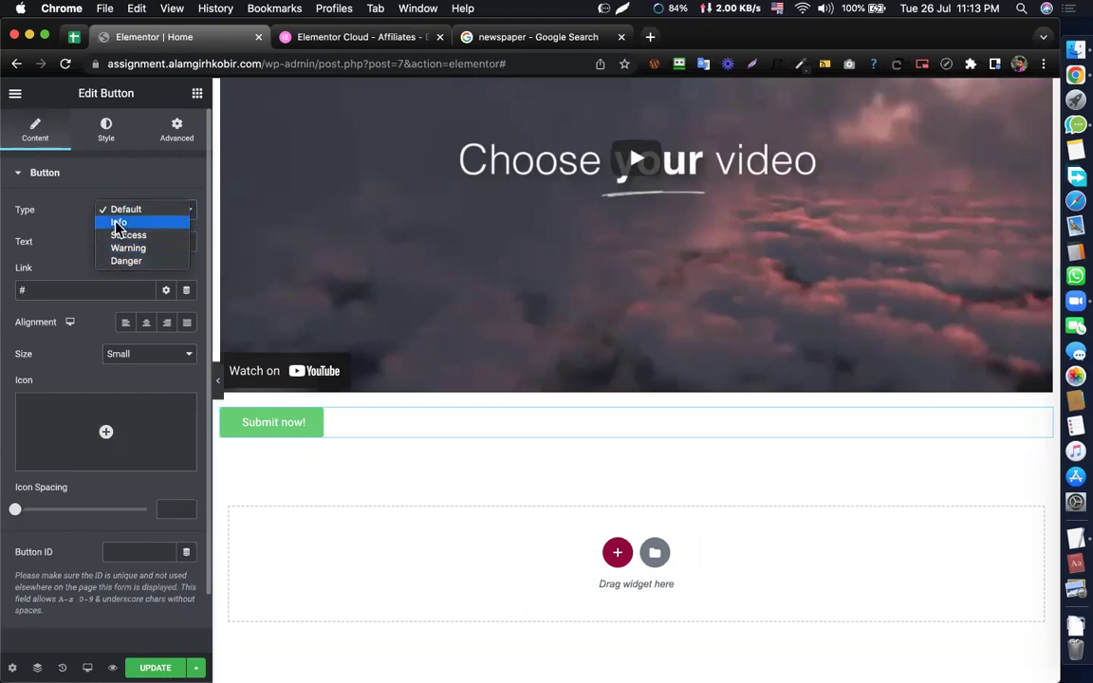
{"action": "left_click", "coordinate": [118, 224]}
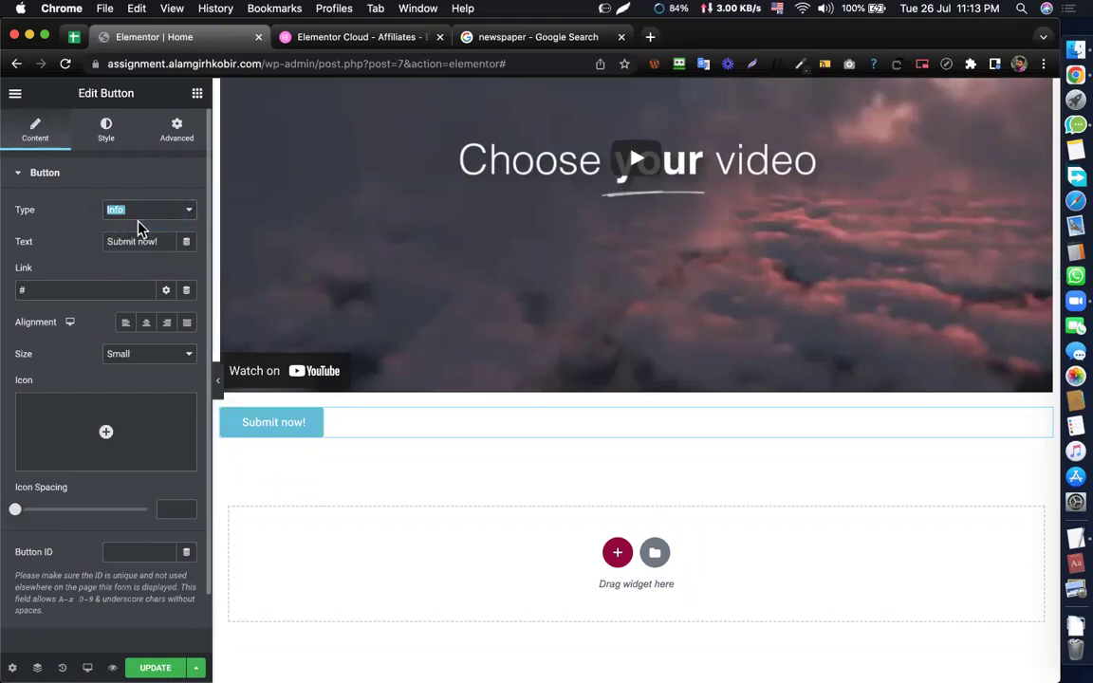
{"action": "left_click", "coordinate": [132, 217]}
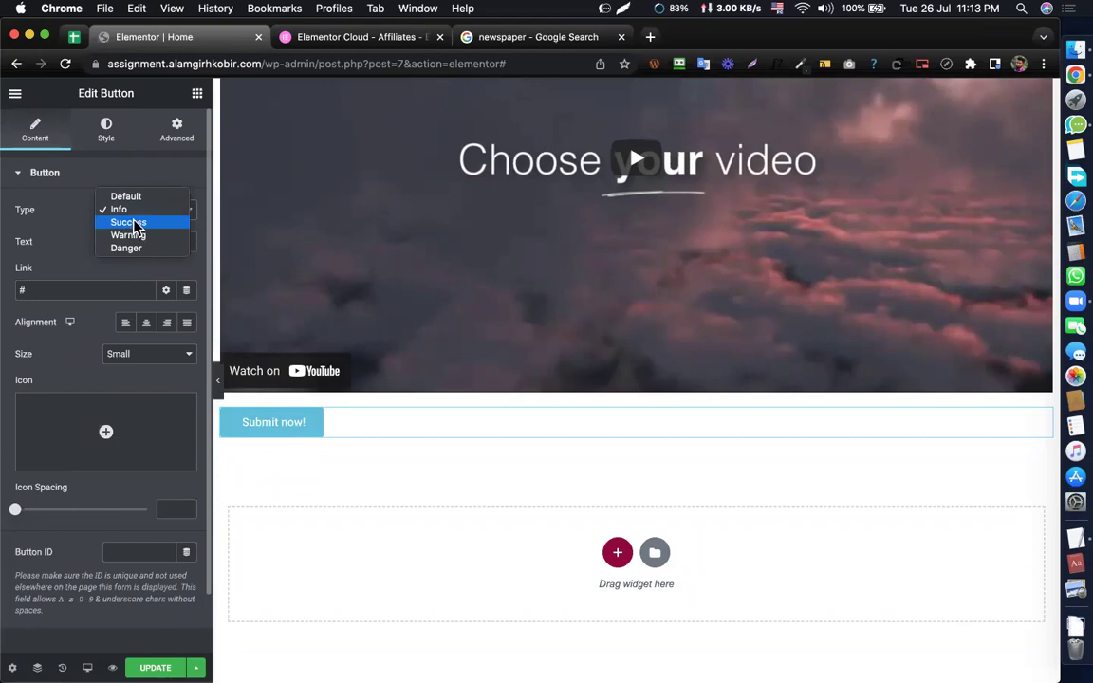
{"action": "left_click", "coordinate": [135, 224]}
{"action": "left_click", "coordinate": [158, 213]}
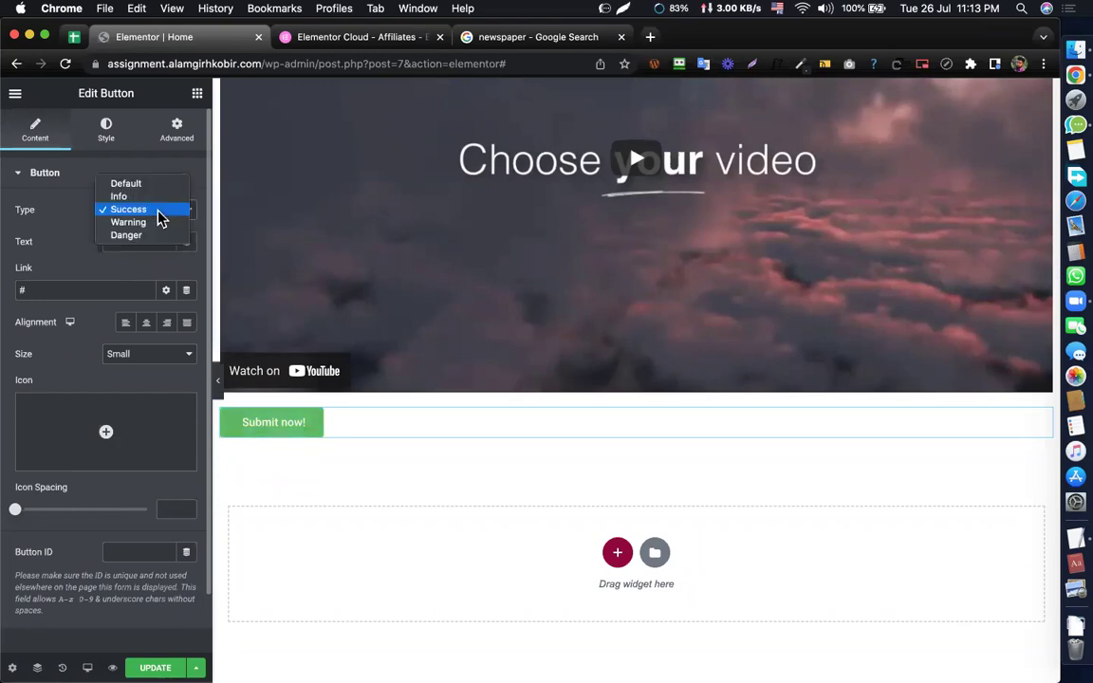
{"action": "left_click", "coordinate": [138, 226]}
{"action": "left_click", "coordinate": [158, 214]}
{"action": "left_click", "coordinate": [132, 232]}
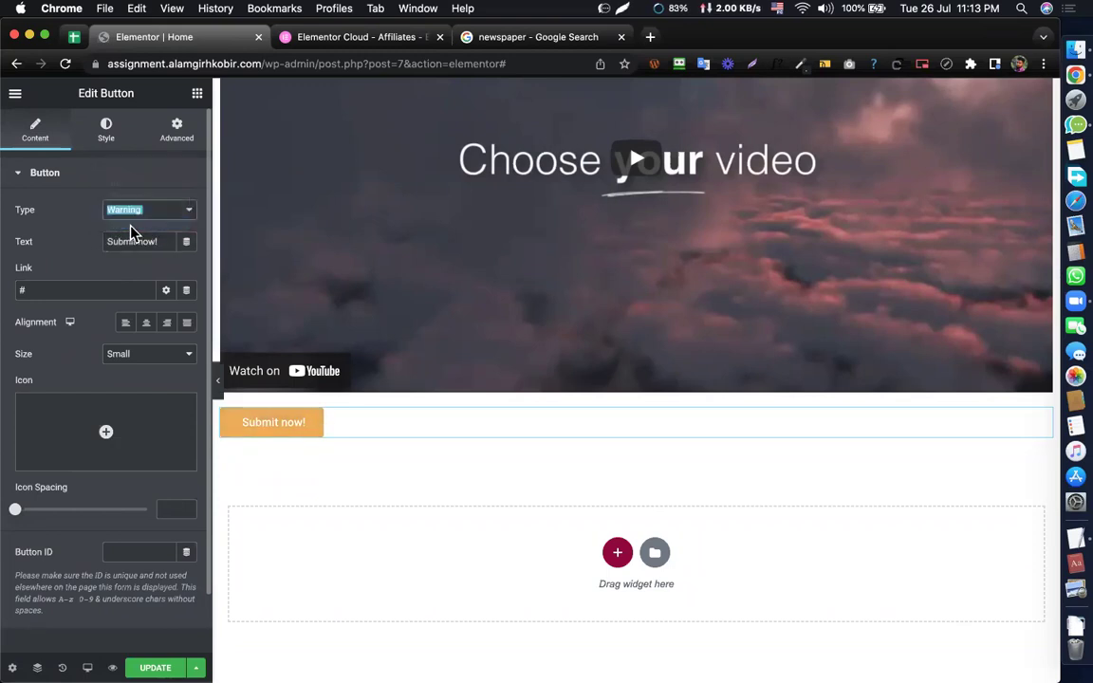
{"action": "key", "text": "Down"}
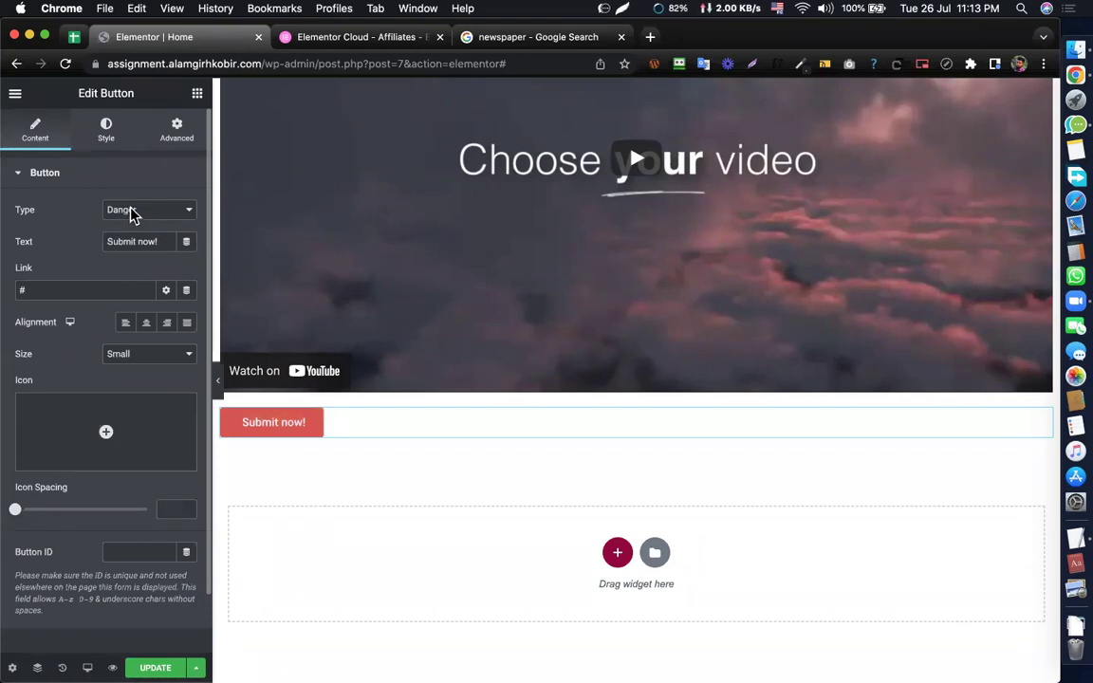
{"action": "left_click", "coordinate": [132, 214]}
{"action": "left_click", "coordinate": [124, 158]}
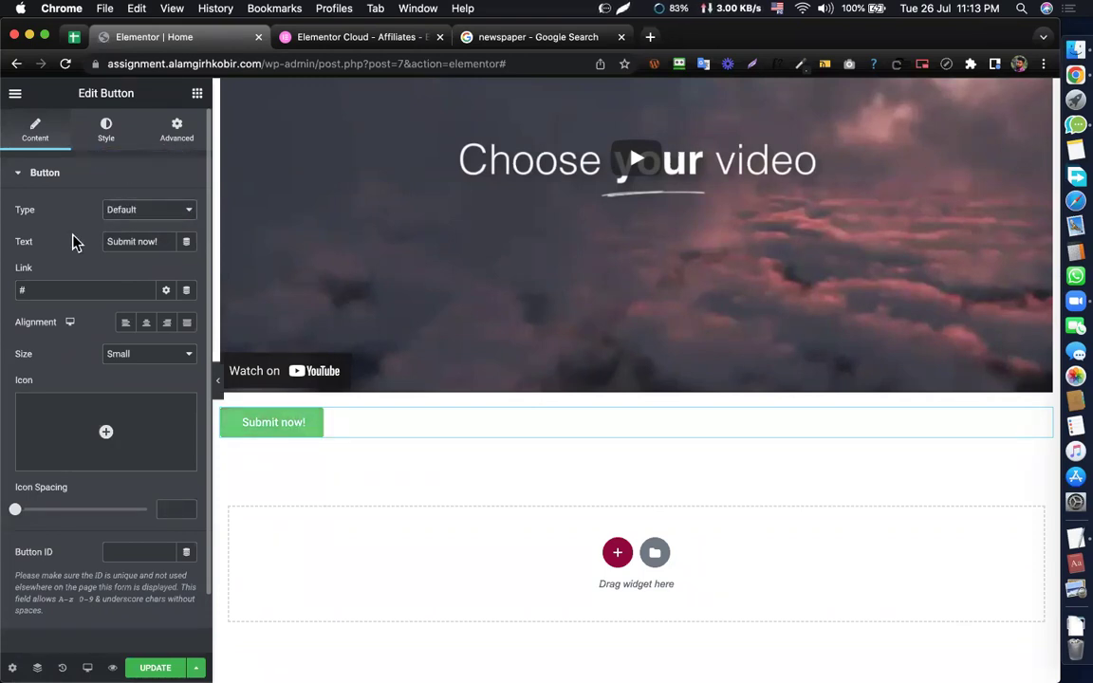
- Try right and full-width alignment for the button, then center it
{"action": "scroll", "coordinate": [73, 237], "scroll_direction": "down", "scroll_amount": 2}
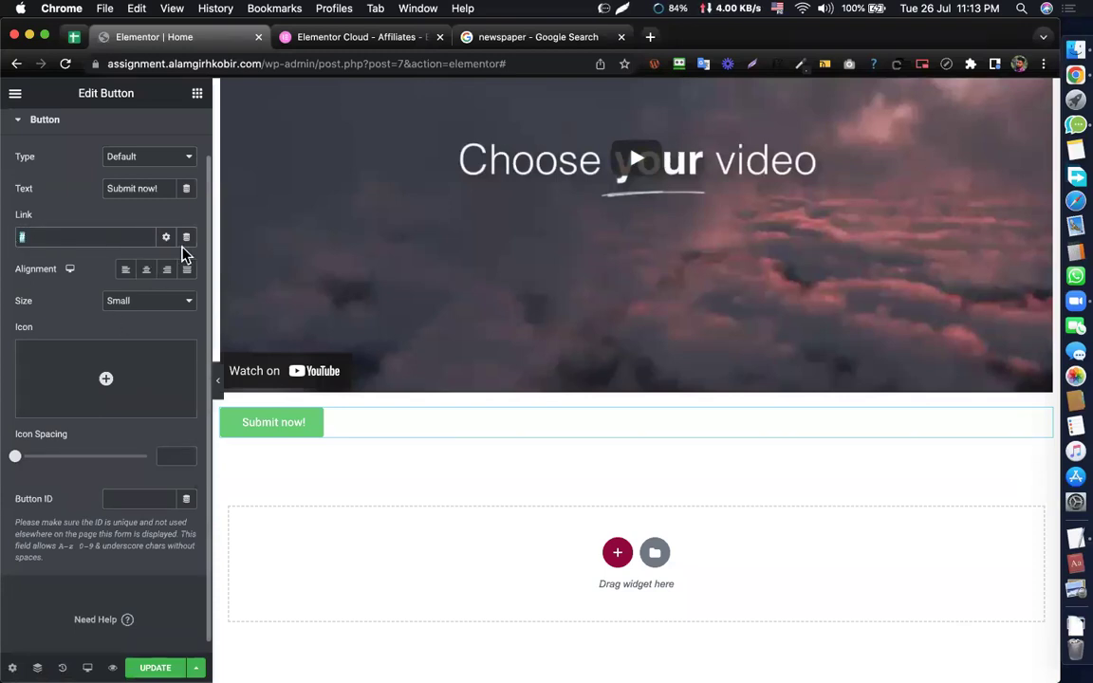
{"action": "left_click", "coordinate": [147, 273]}
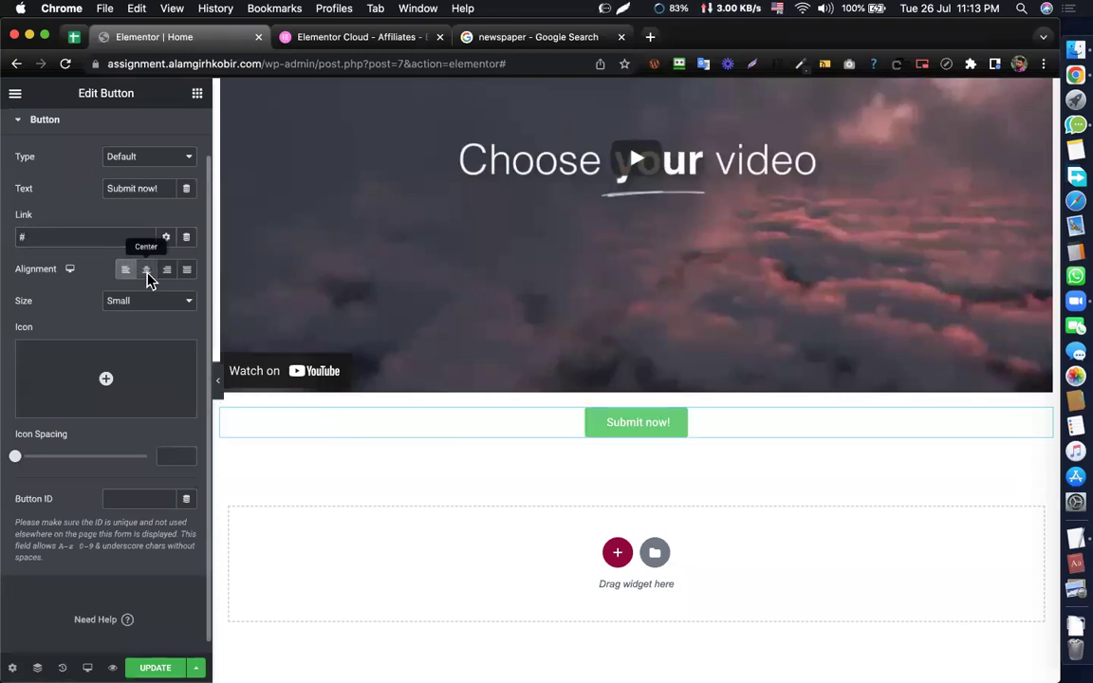
{"action": "left_click", "coordinate": [168, 272]}
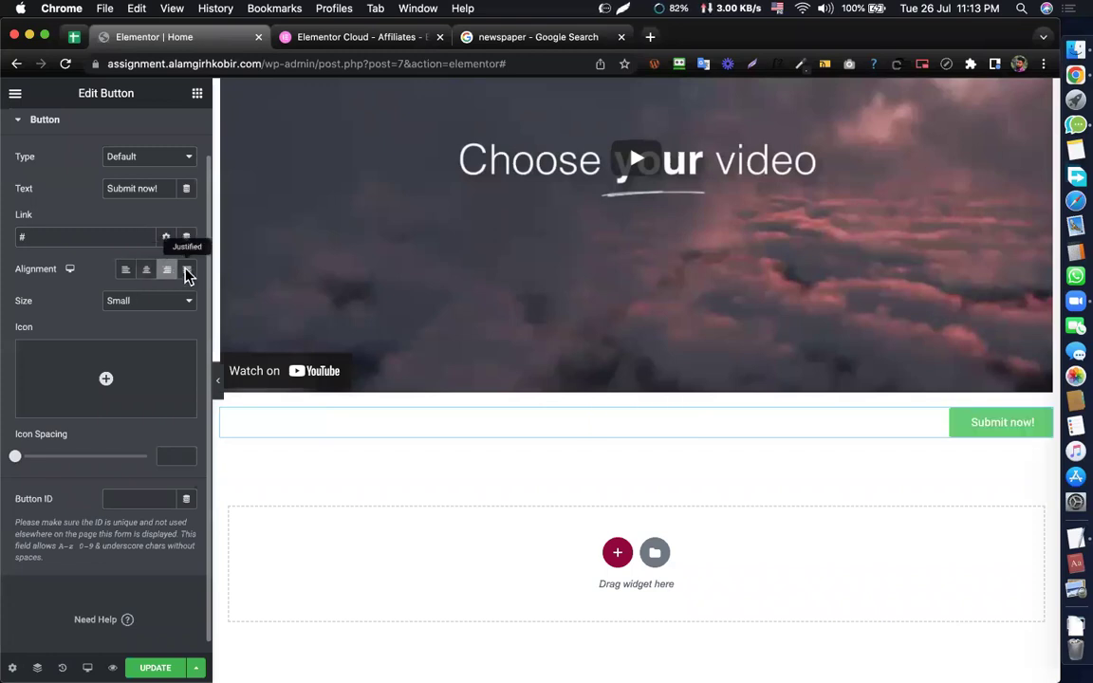
{"action": "left_click", "coordinate": [187, 274]}
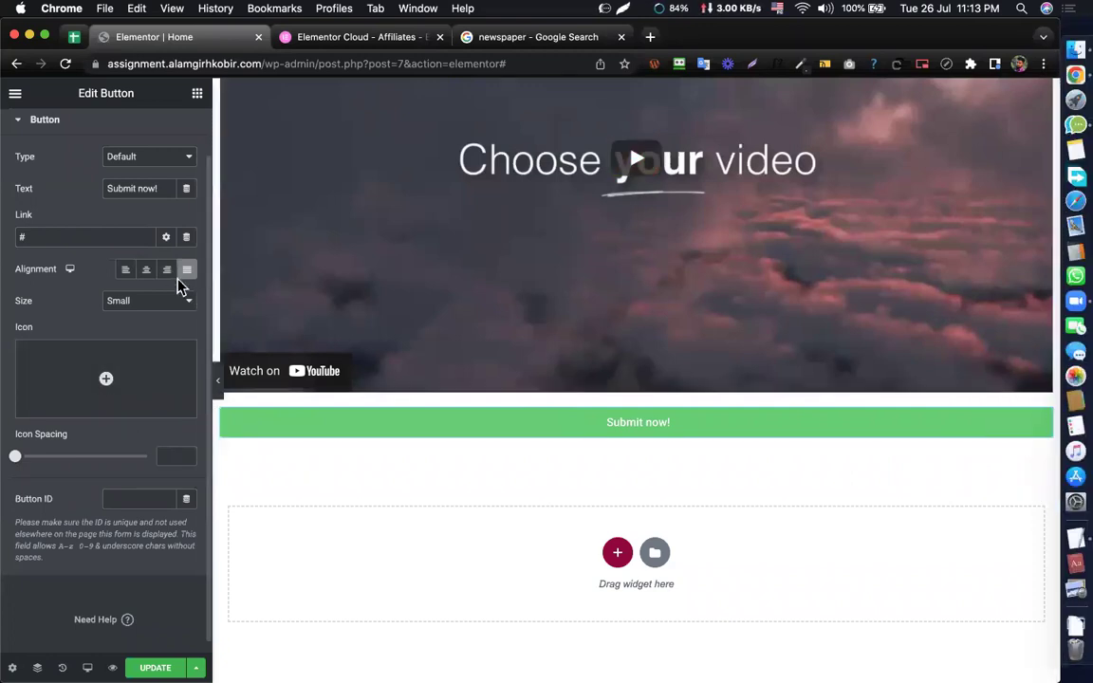
{"action": "left_click", "coordinate": [145, 273]}
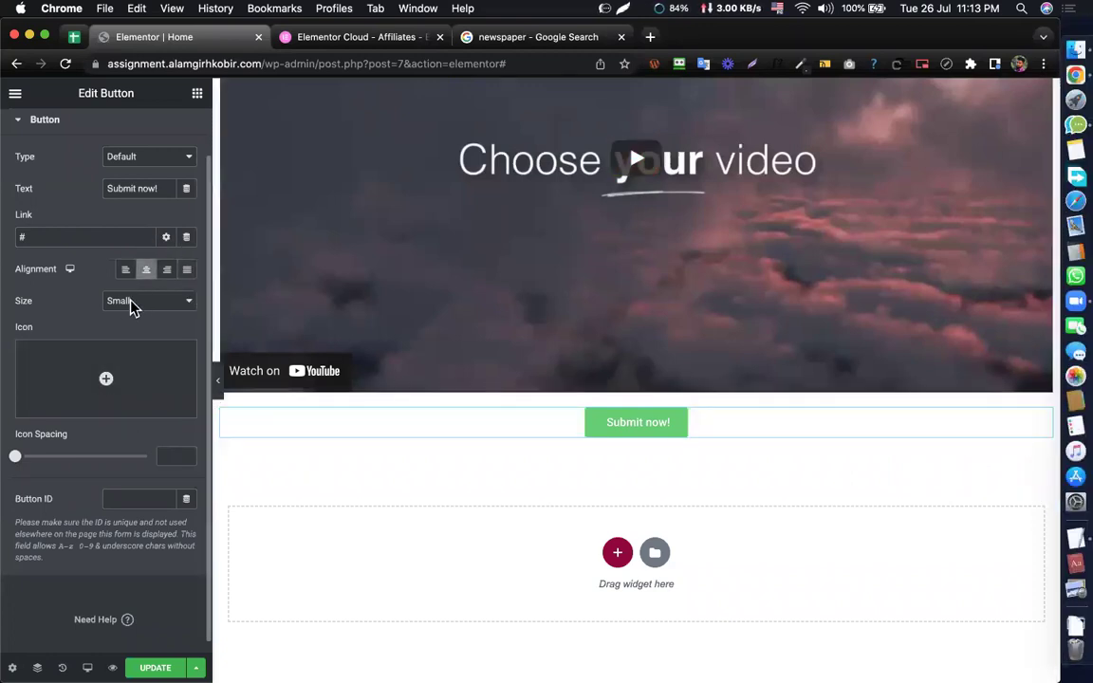
- Set the button size to Extra Small after trying Extra Large, Large and Small
{"action": "left_click", "coordinate": [133, 306]}
{"action": "left_click", "coordinate": [137, 338]}
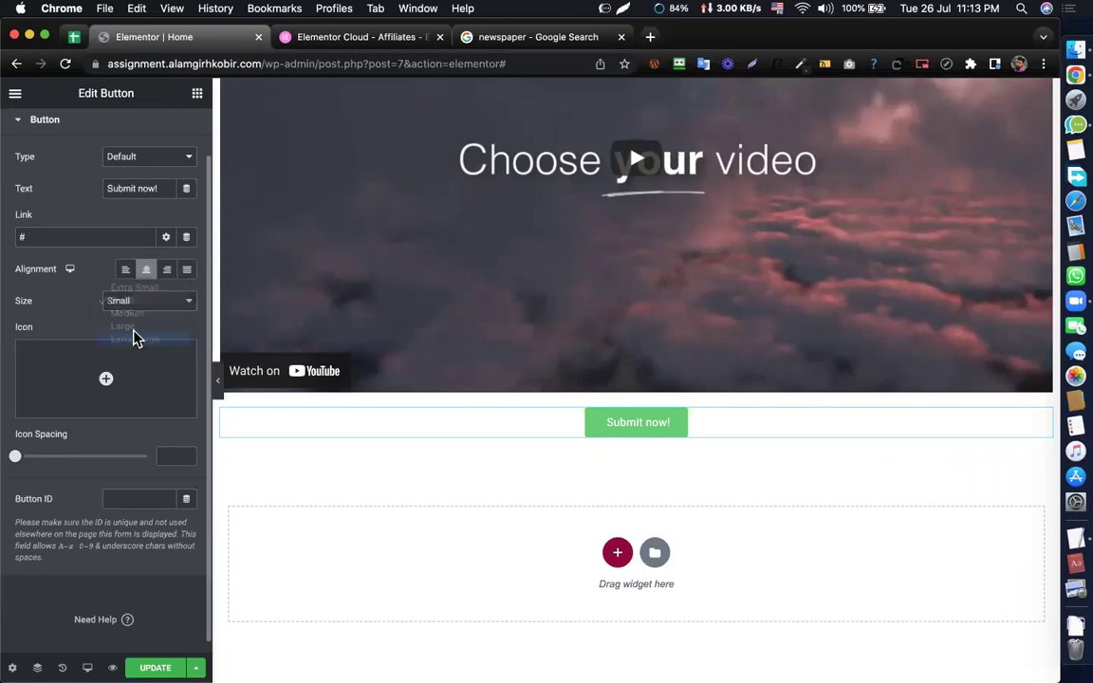
{"action": "left_click", "coordinate": [148, 314]}
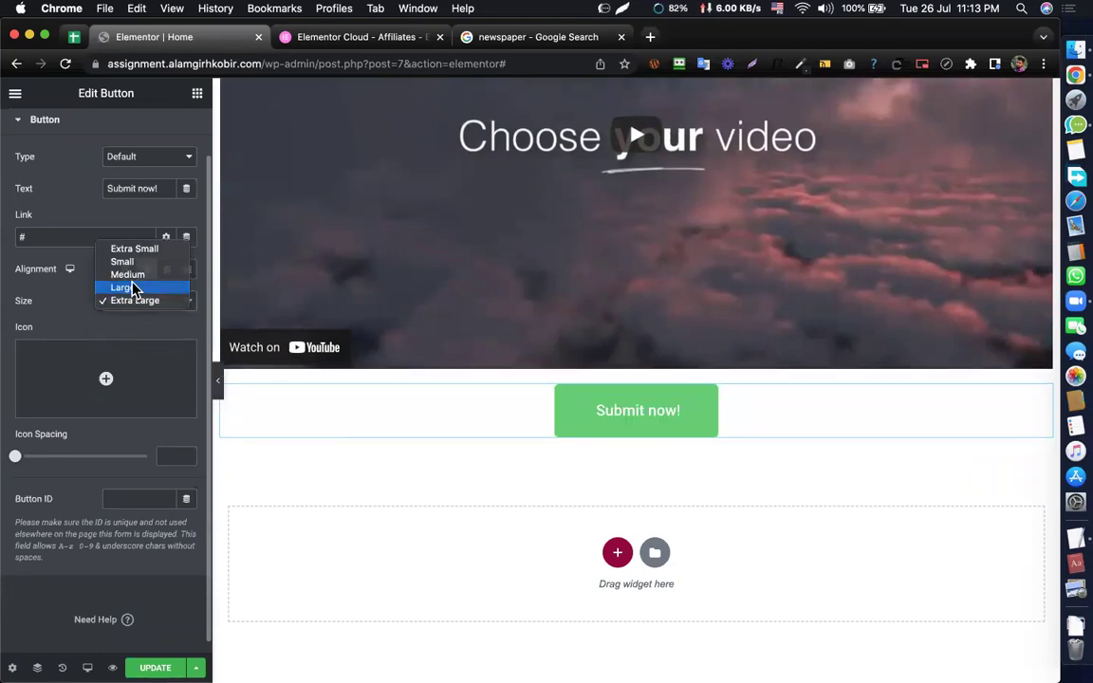
{"action": "left_click", "coordinate": [133, 287]}
{"action": "left_click", "coordinate": [161, 300]}
{"action": "left_click", "coordinate": [131, 276]}
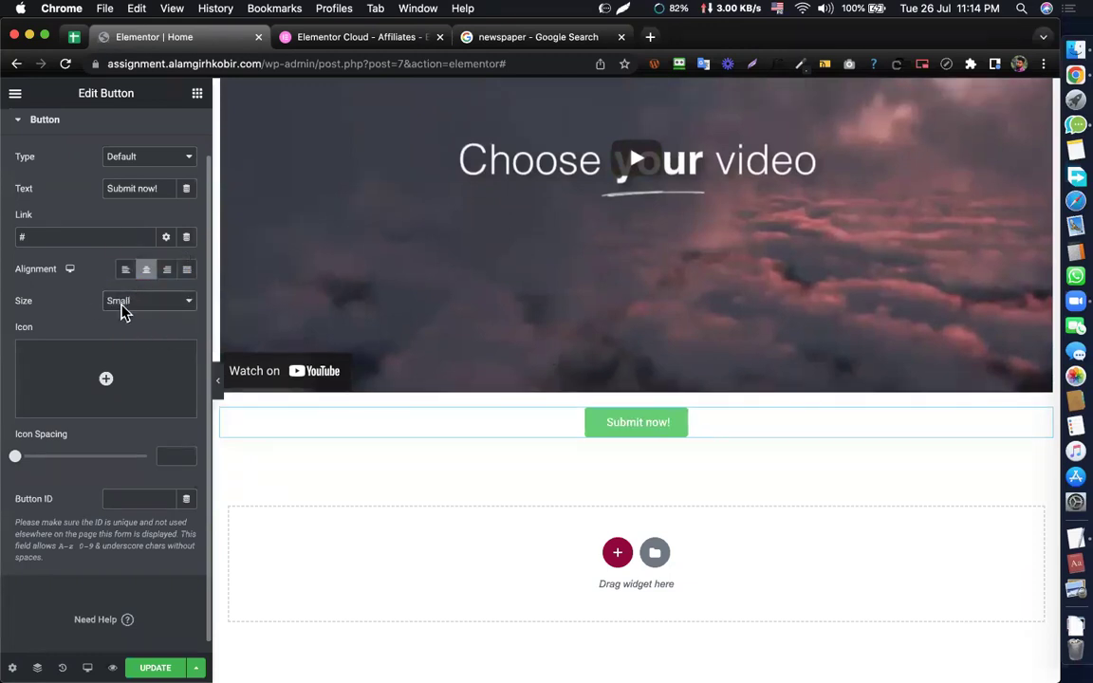
{"action": "left_click", "coordinate": [131, 305]}
{"action": "left_click", "coordinate": [117, 288]}
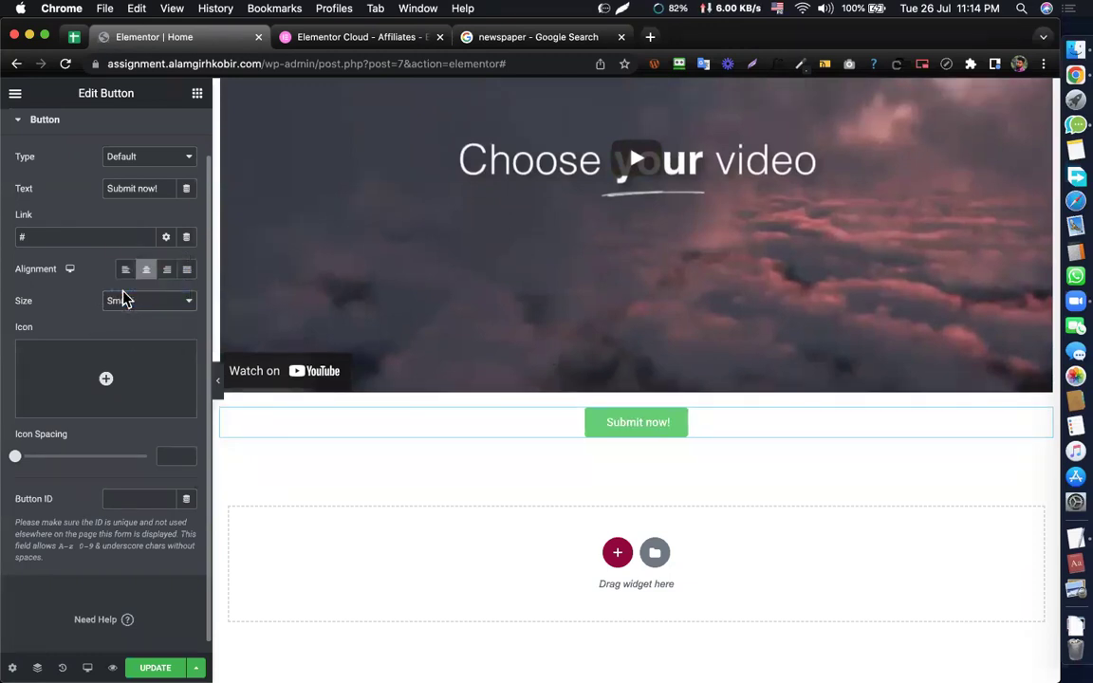
{"action": "scroll", "coordinate": [83, 315], "scroll_direction": "down", "scroll_amount": 1}
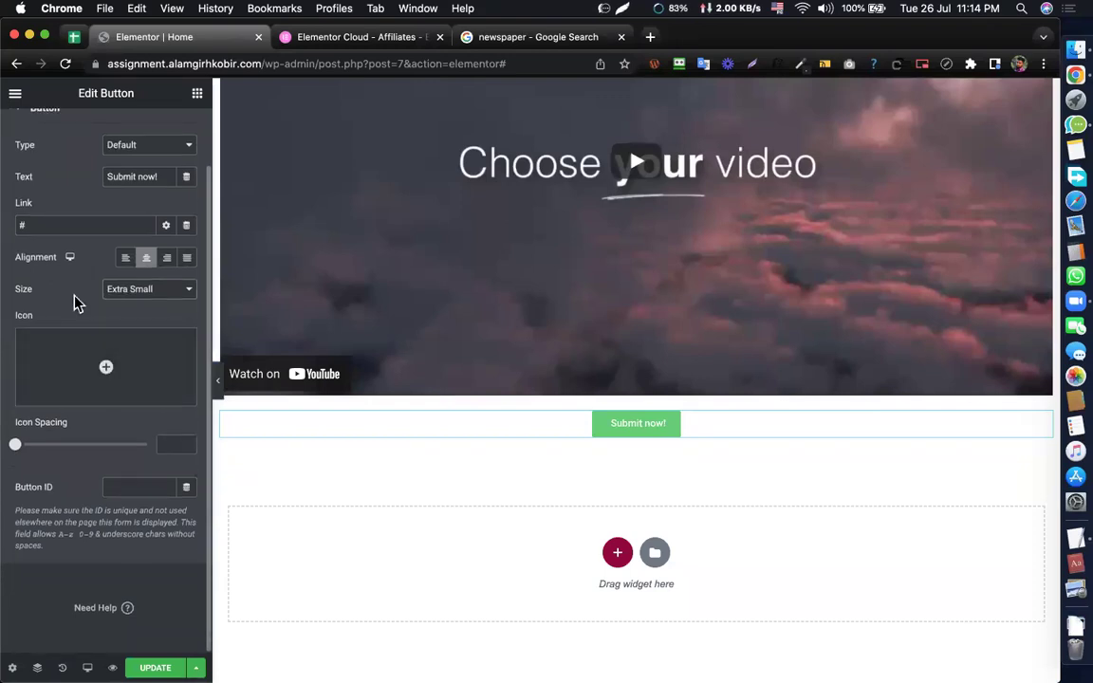
{"action": "scroll", "coordinate": [98, 411], "scroll_direction": "up", "scroll_amount": 3}
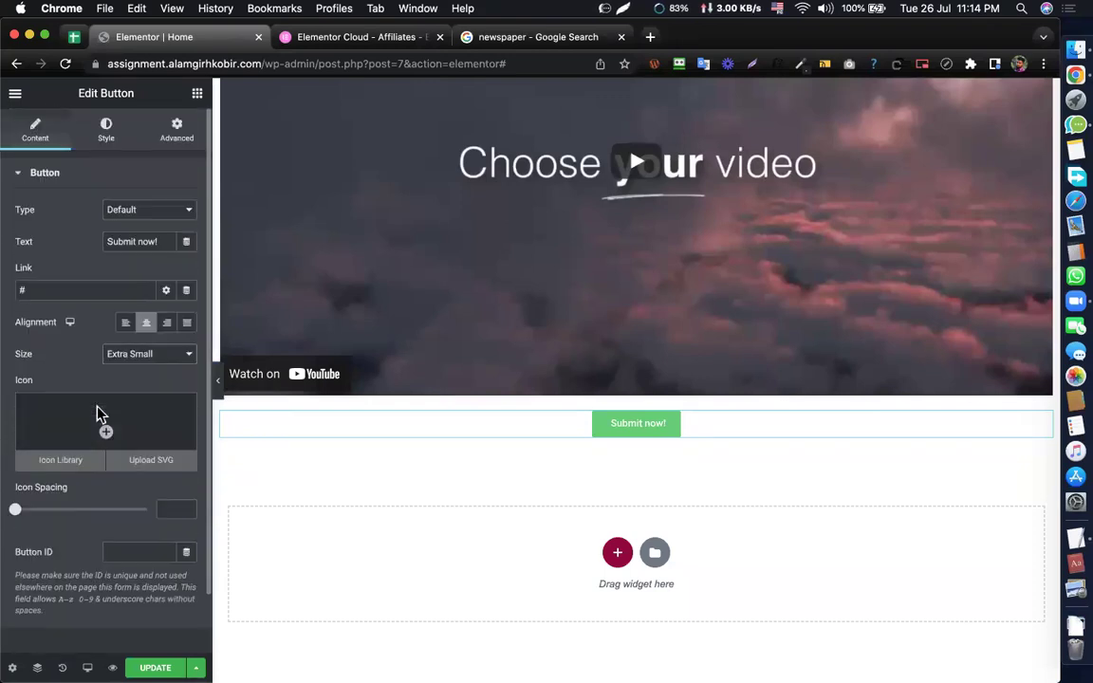
- Give the button bright red text on a black background in the Normal state
{"action": "left_click", "coordinate": [107, 137]}
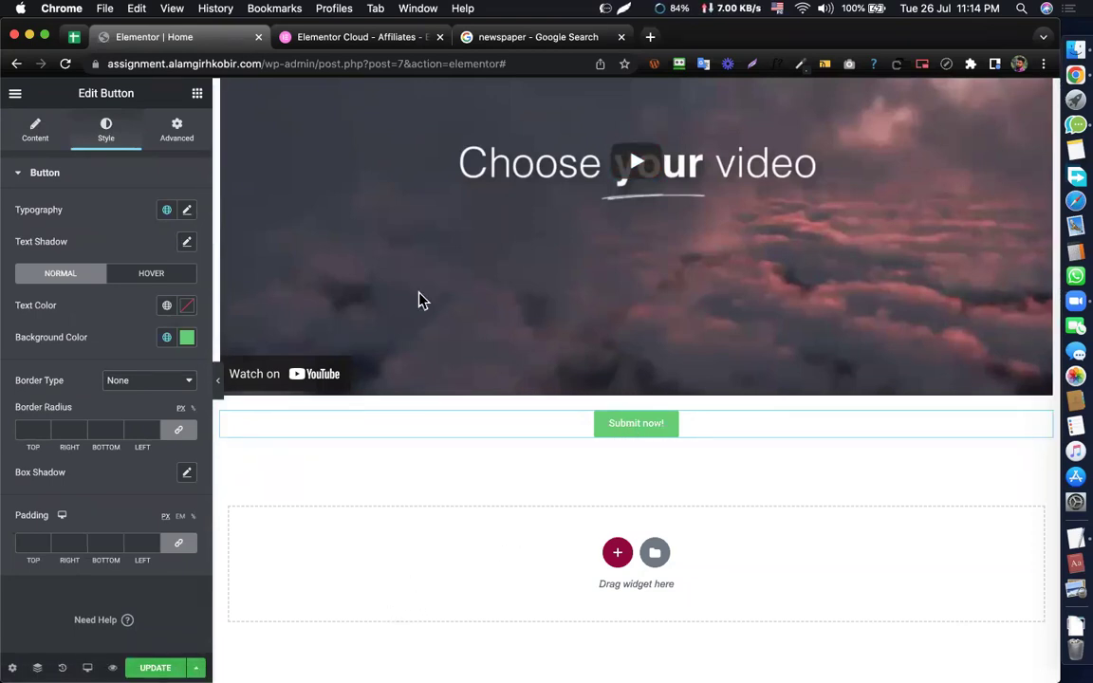
{"action": "left_click", "coordinate": [186, 211]}
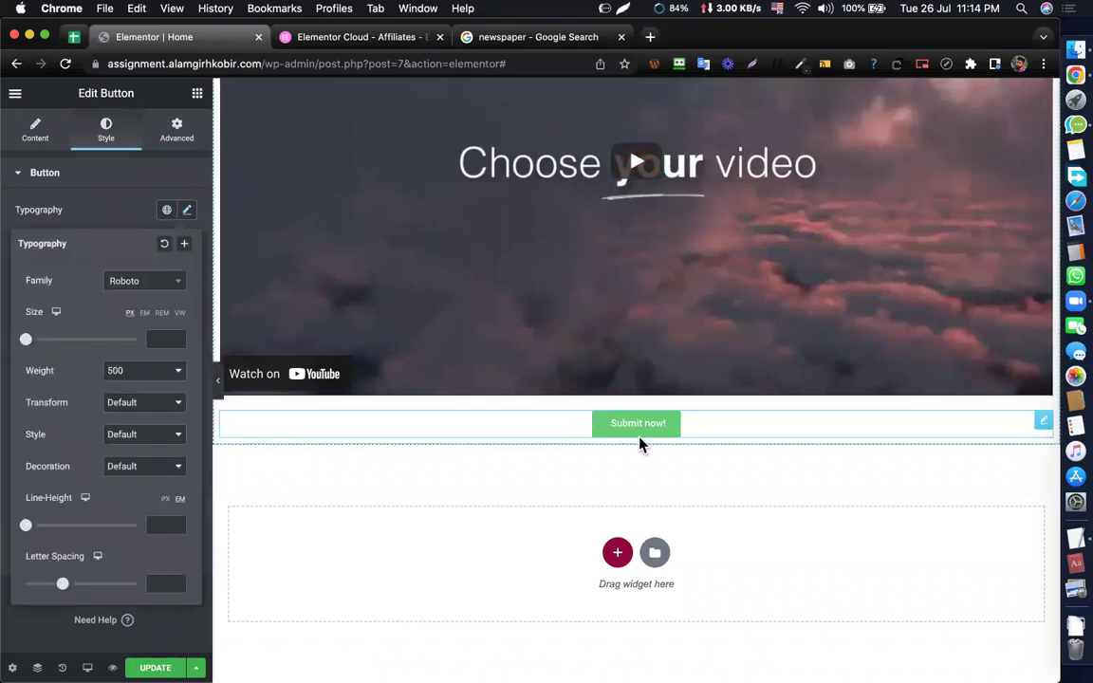
{"action": "left_click", "coordinate": [186, 210]}
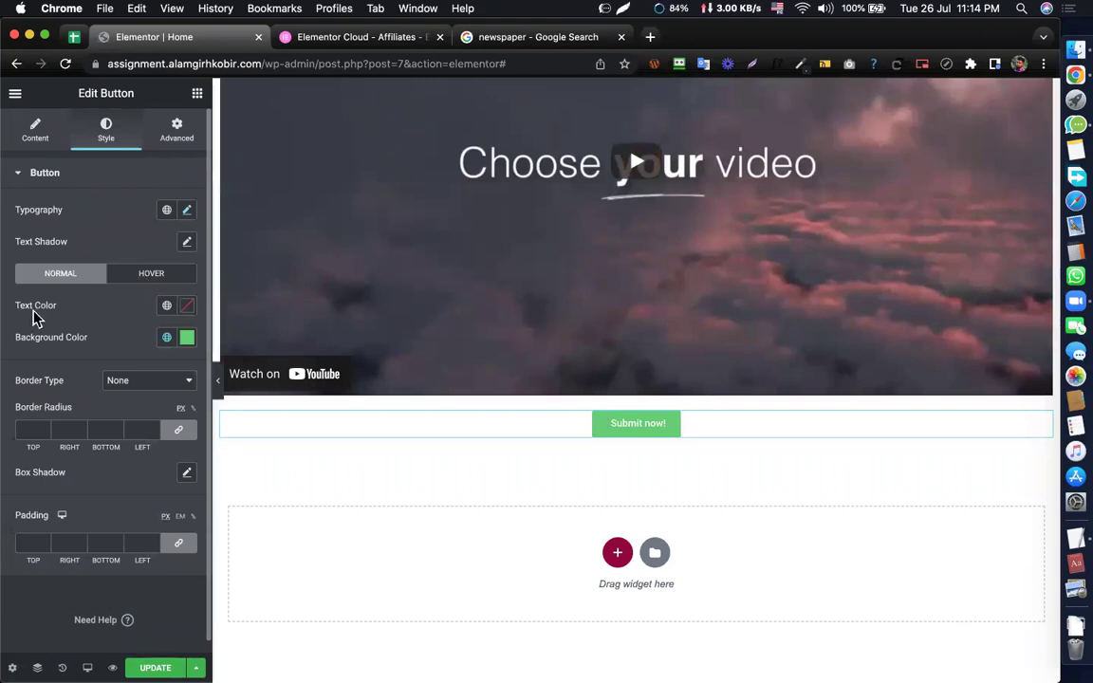
{"action": "left_click", "coordinate": [187, 305]}
{"action": "left_click", "coordinate": [185, 420]}
{"action": "left_click", "coordinate": [245, 383]}
{"action": "left_click", "coordinate": [98, 312]}
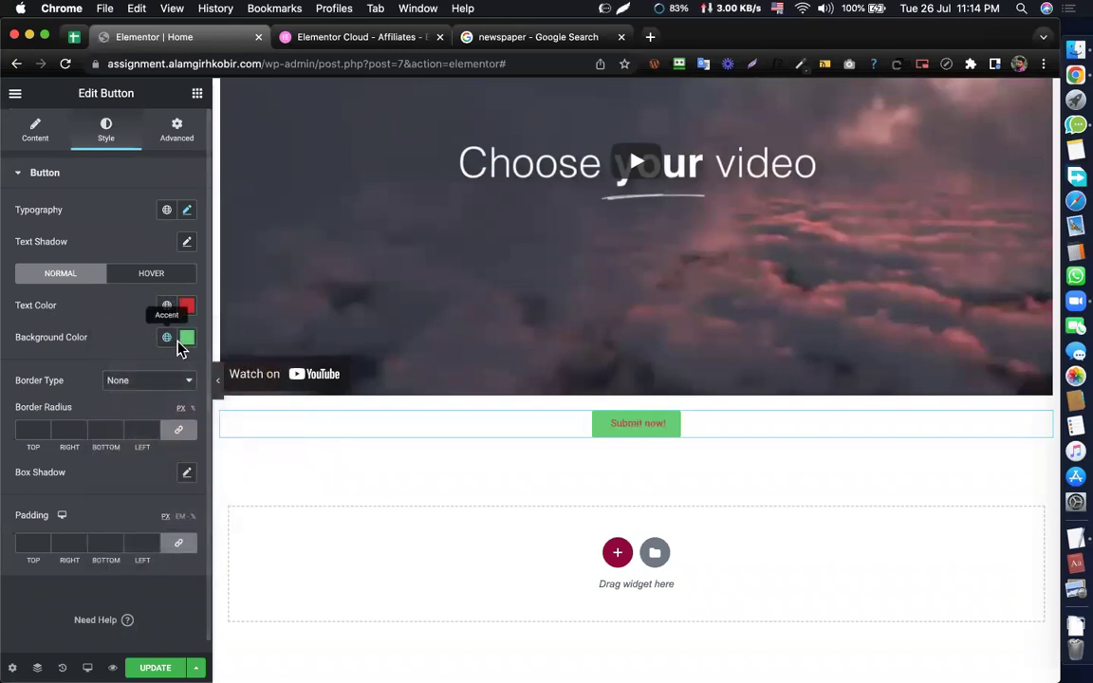
{"action": "left_click", "coordinate": [185, 339]}
{"action": "left_click", "coordinate": [109, 520]}
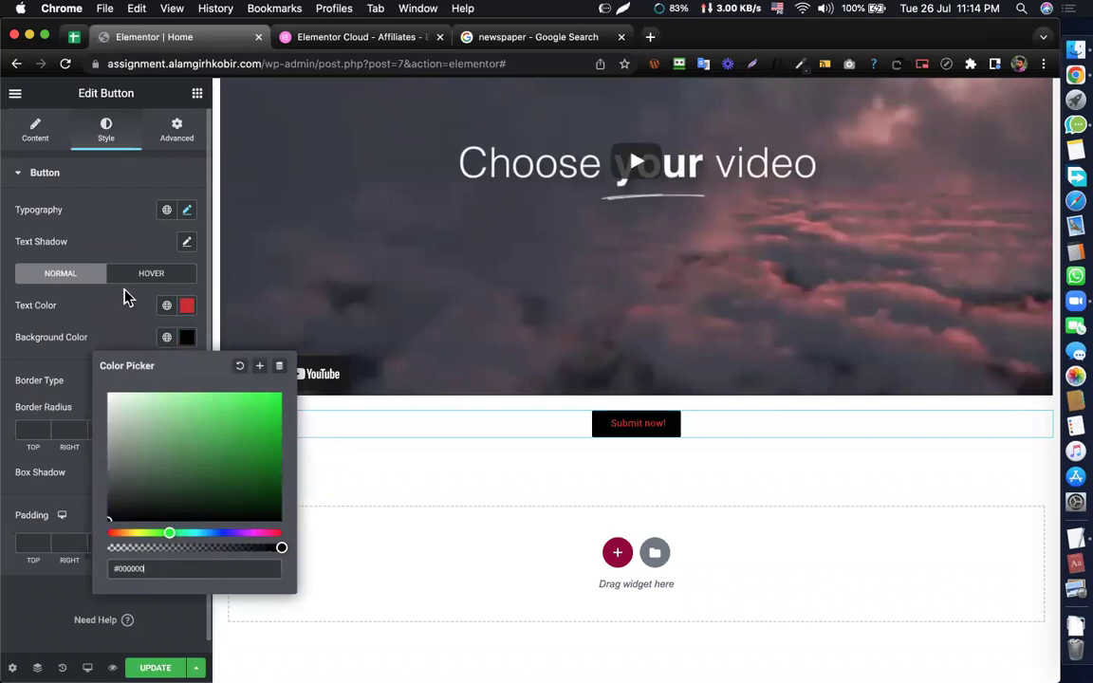
{"action": "left_click", "coordinate": [93, 321]}
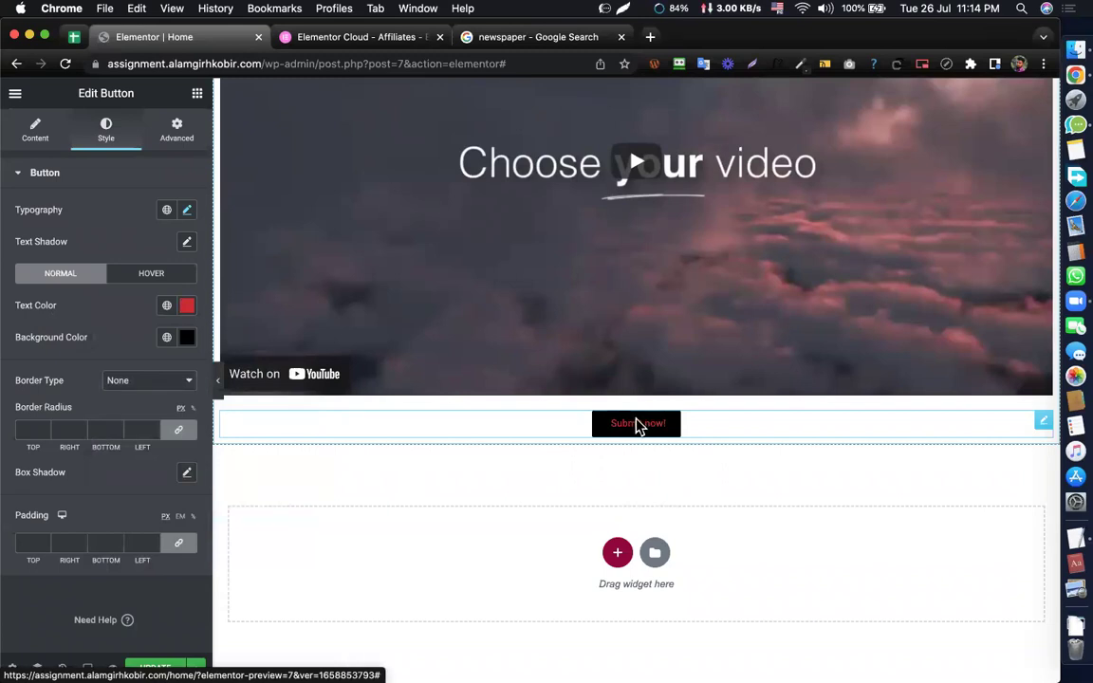
- Set the button's hover text colour to black, trying and undoing a #F40000 hover background
{"action": "left_click", "coordinate": [133, 275]}
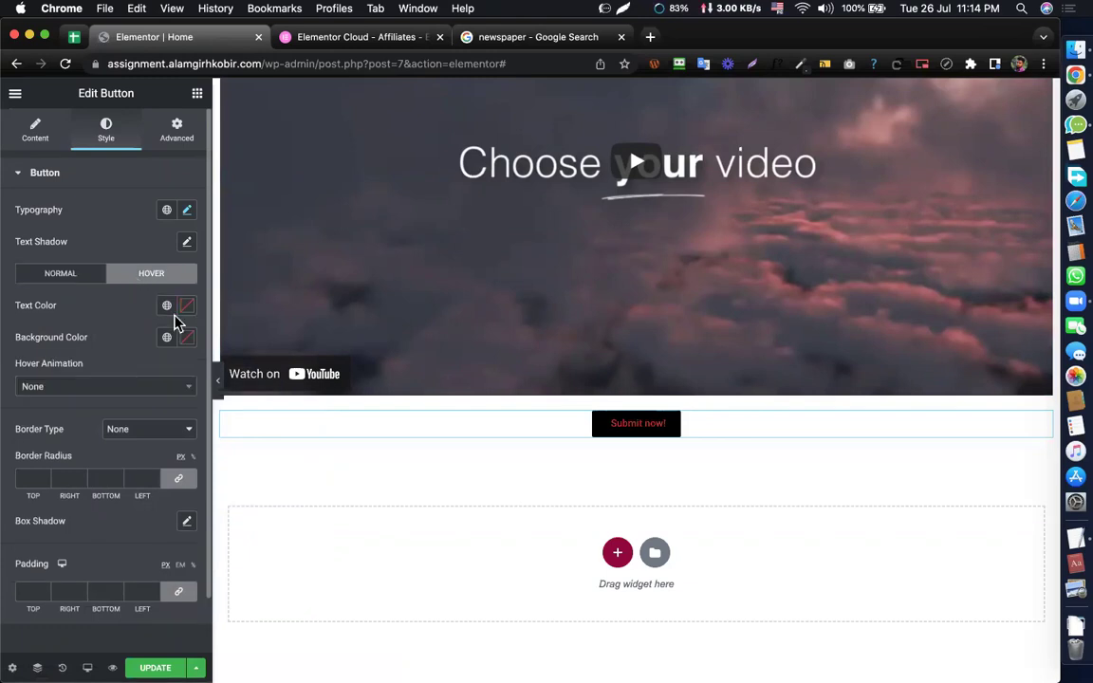
{"action": "left_click", "coordinate": [188, 307]}
{"action": "left_click", "coordinate": [165, 453]}
{"action": "left_click_drag", "start_coordinate": [124, 481], "coordinate": [99, 503]}
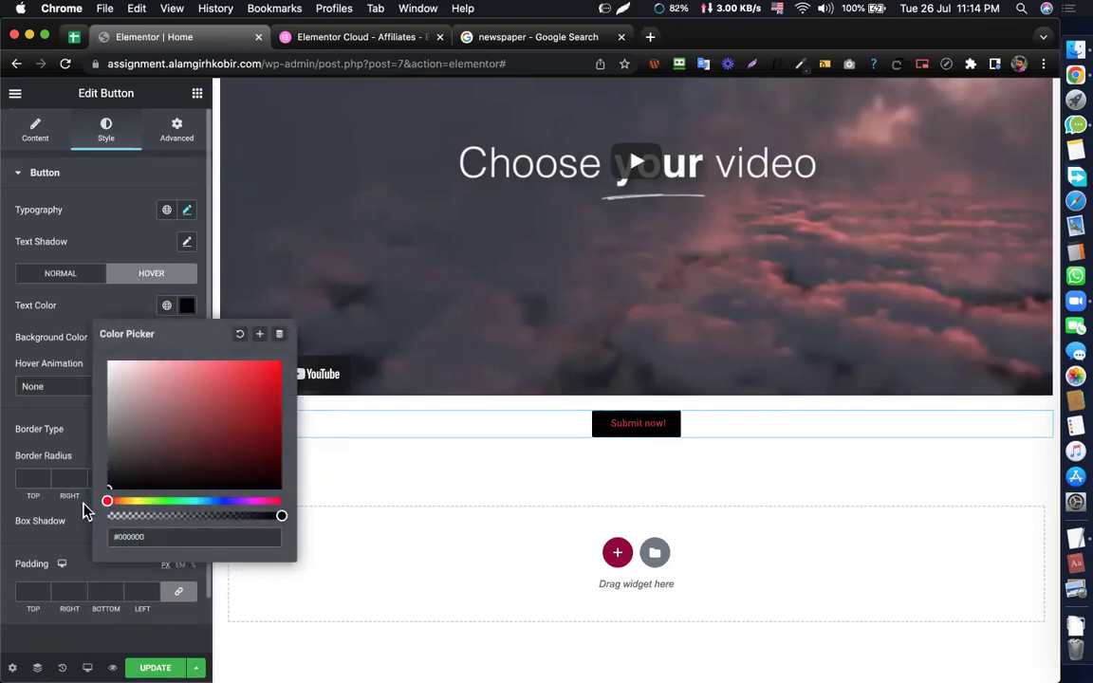
{"action": "left_click", "coordinate": [71, 316]}
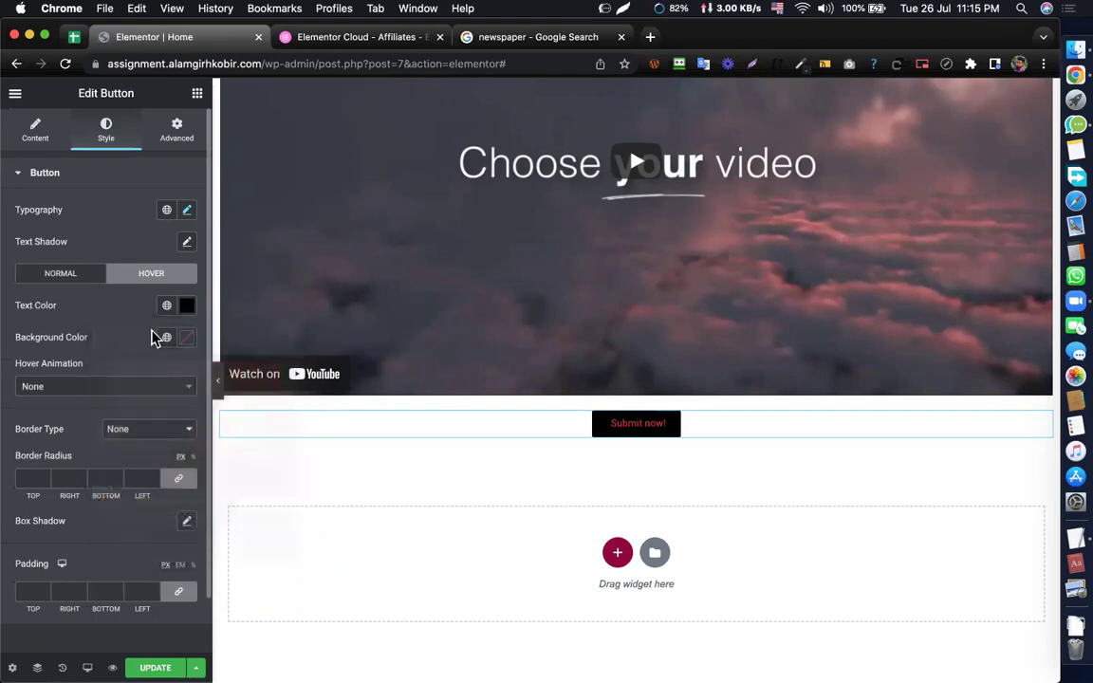
{"action": "left_click", "coordinate": [186, 338]}
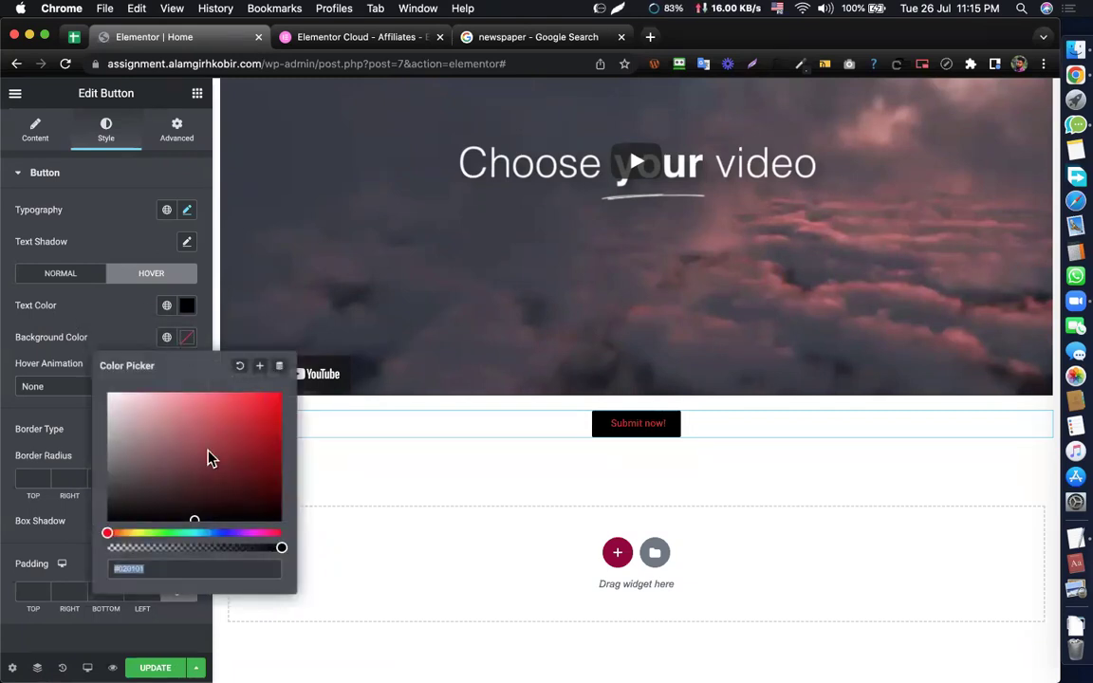
{"action": "type", "text": "#F40000"}
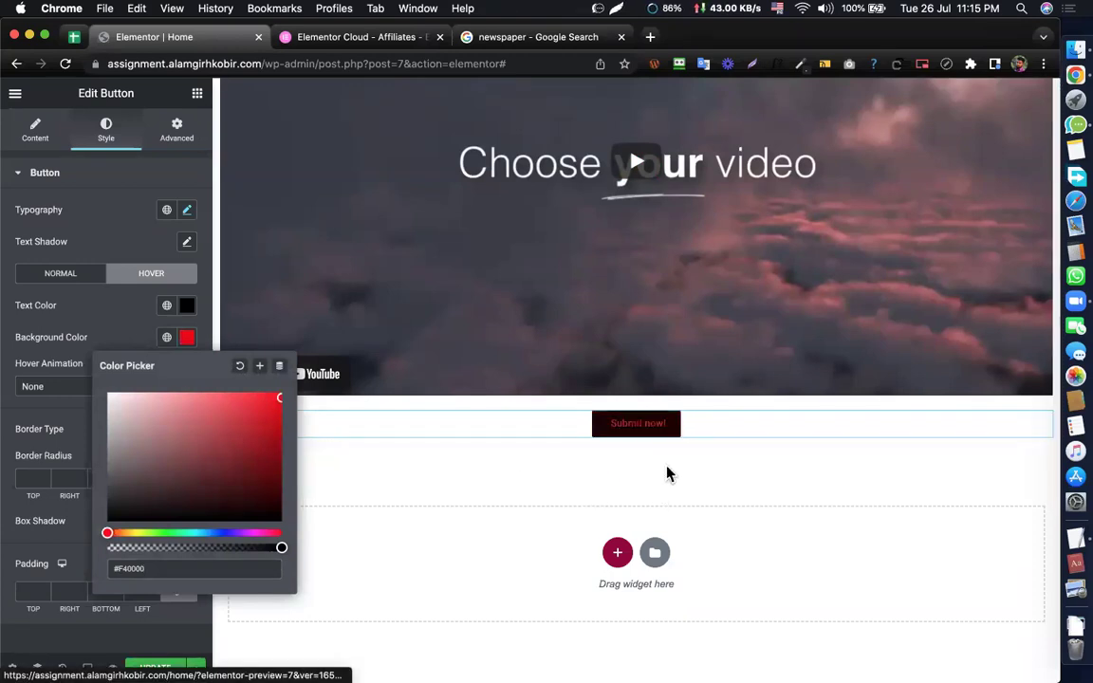
{"action": "key", "text": "super+z"}
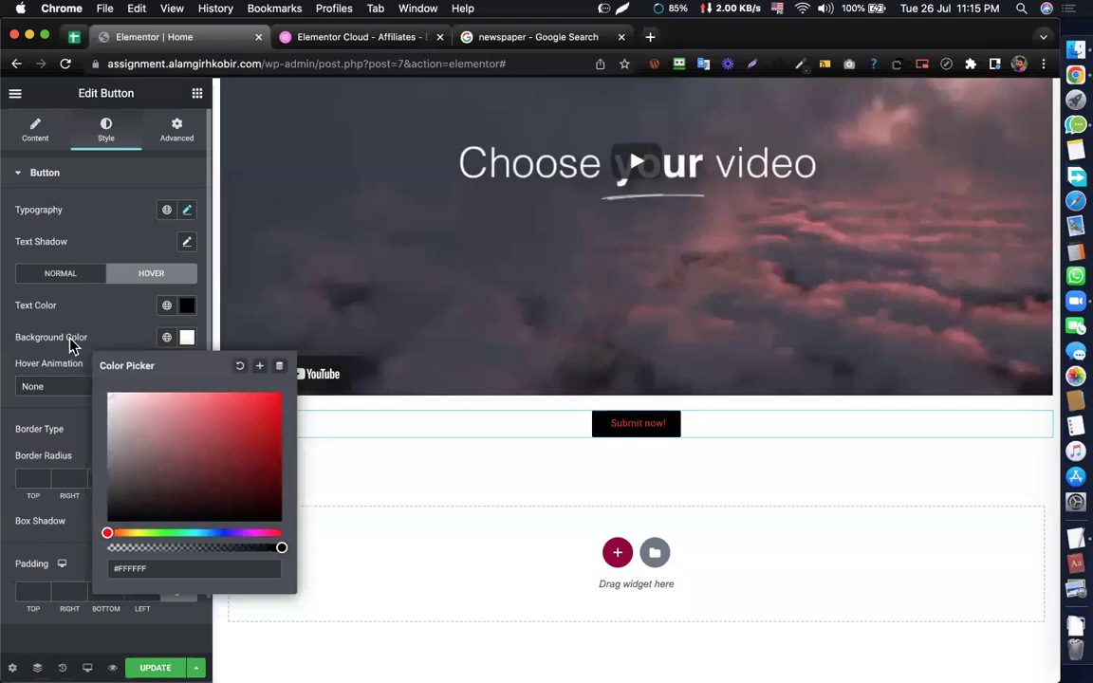
{"action": "left_click", "coordinate": [72, 341]}
- Apply the Pulse Shrink hover animation after trying Pulse
{"action": "left_click", "coordinate": [92, 393]}
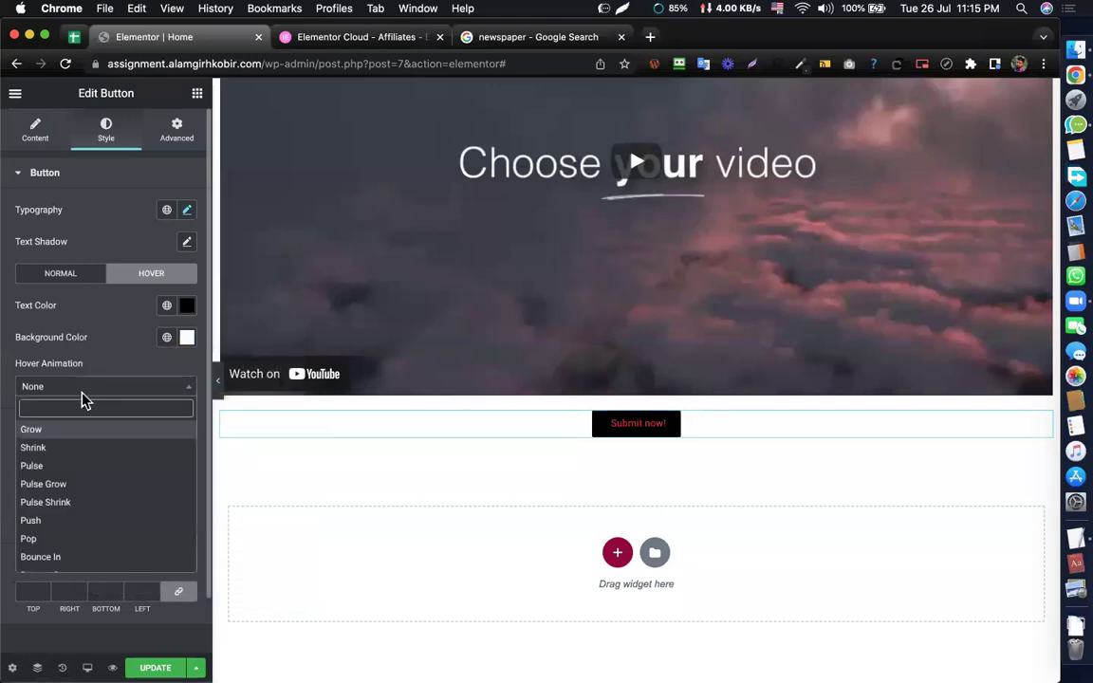
{"action": "left_click", "coordinate": [47, 463]}
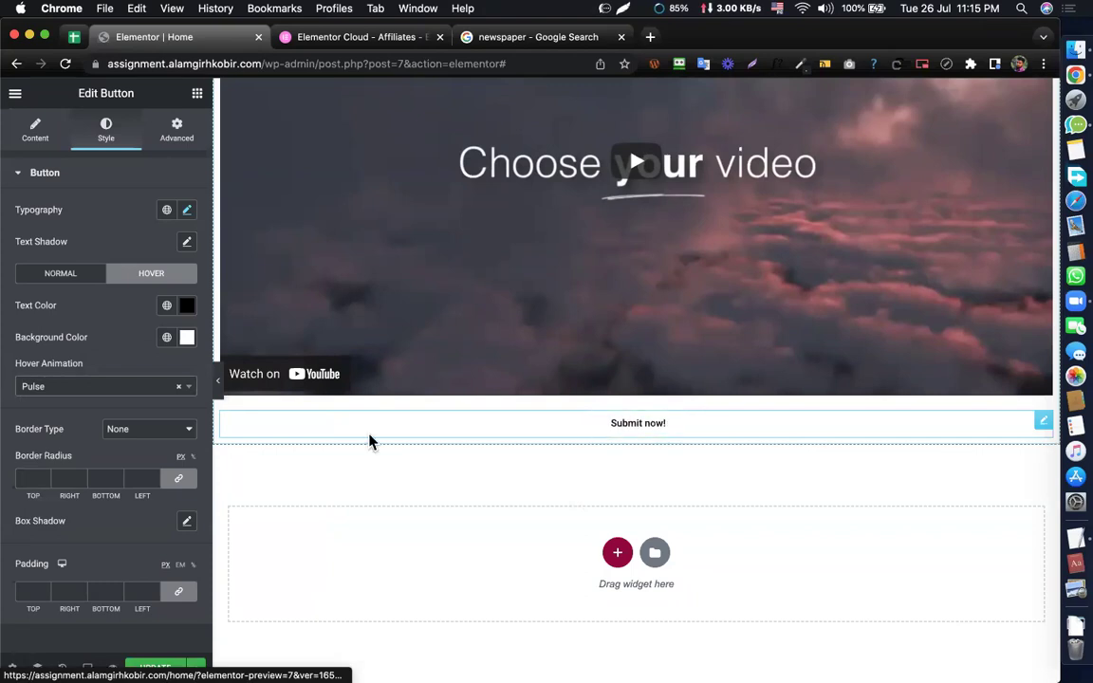
{"action": "left_click", "coordinate": [111, 386]}
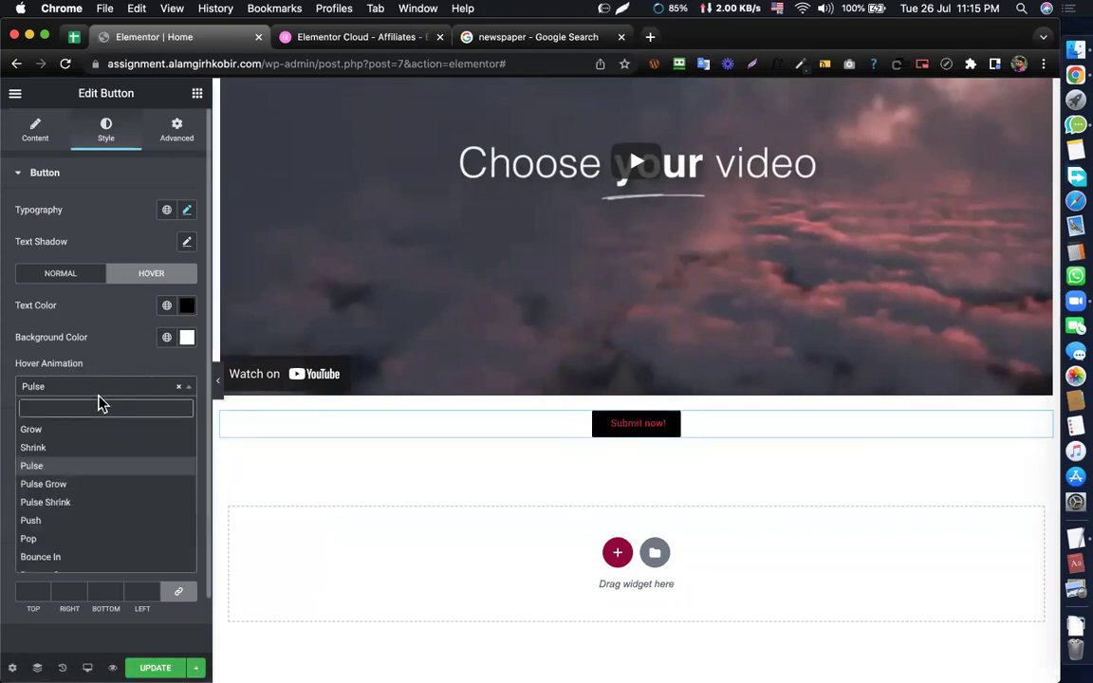
{"action": "left_click", "coordinate": [41, 501]}
- Set the button's hover background colour to red
{"action": "left_click", "coordinate": [187, 337]}
{"action": "left_click", "coordinate": [229, 408]}
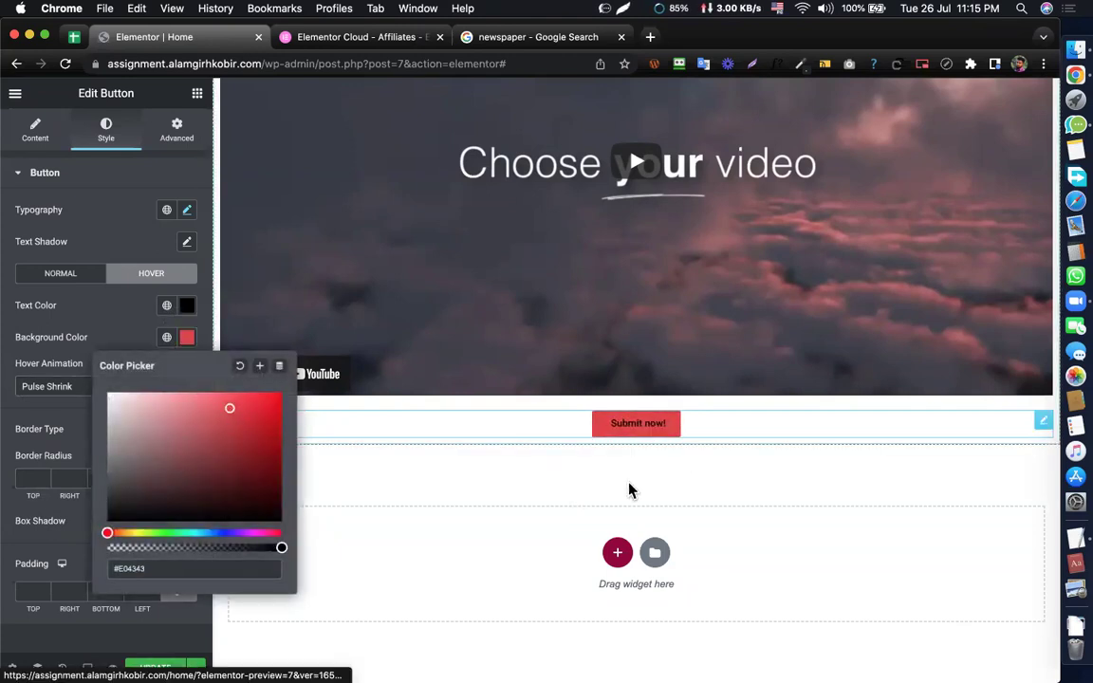
{"action": "left_click", "coordinate": [81, 365]}
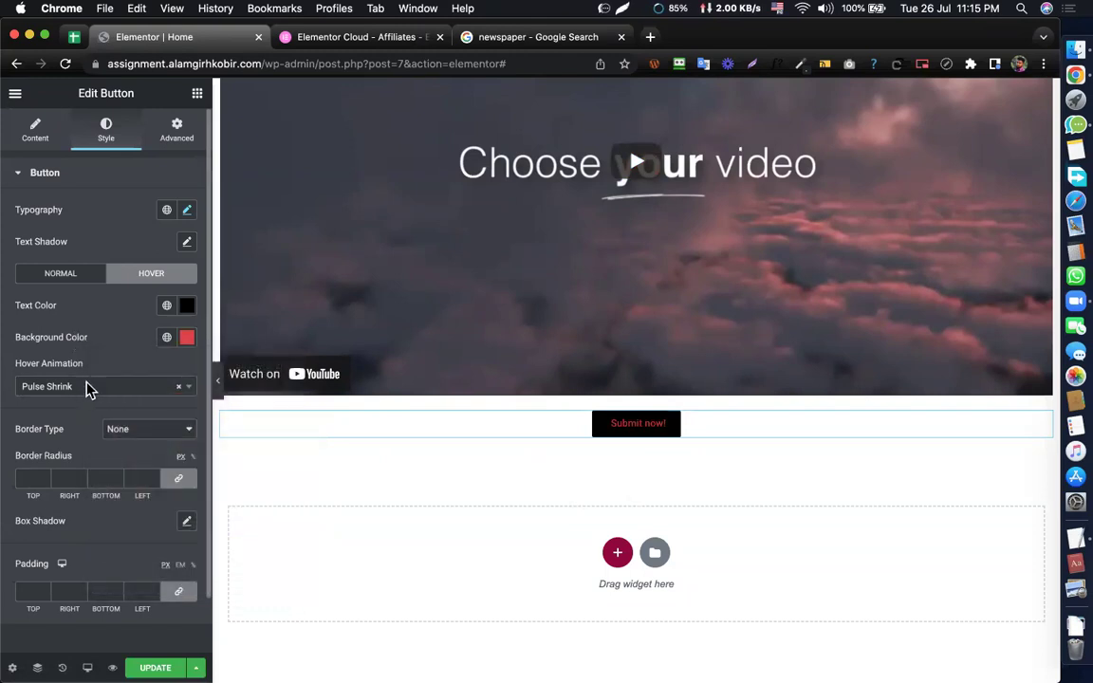
{"action": "left_click", "coordinate": [87, 385]}
{"action": "left_click", "coordinate": [73, 346]}
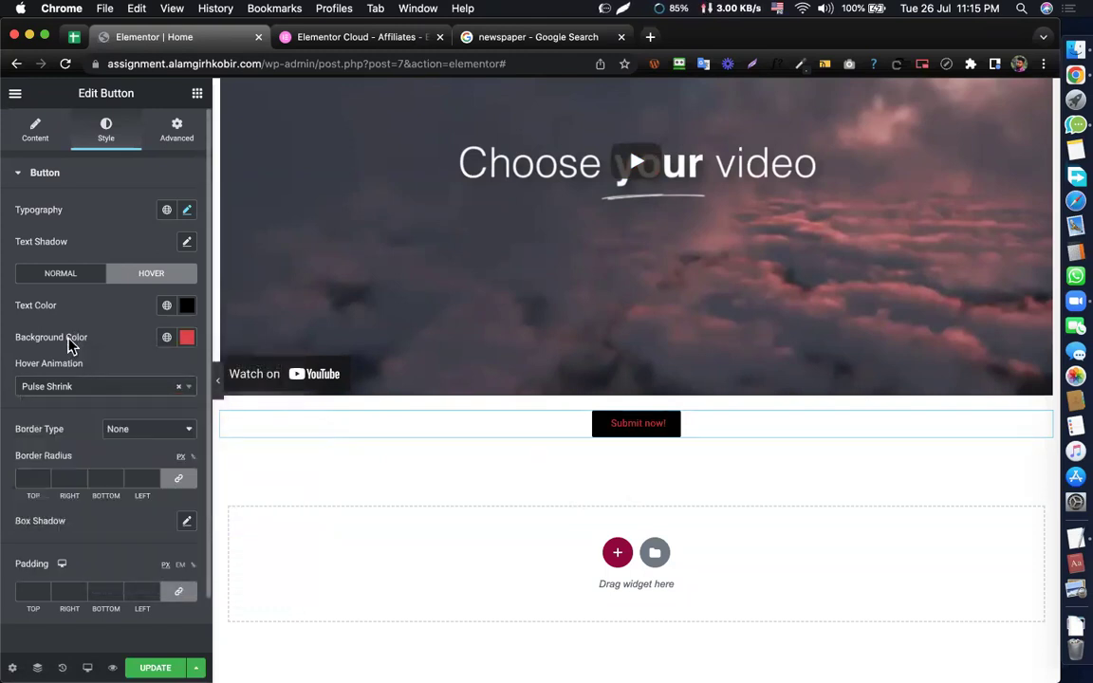
{"action": "scroll", "coordinate": [92, 358], "scroll_direction": "down", "scroll_amount": 2}
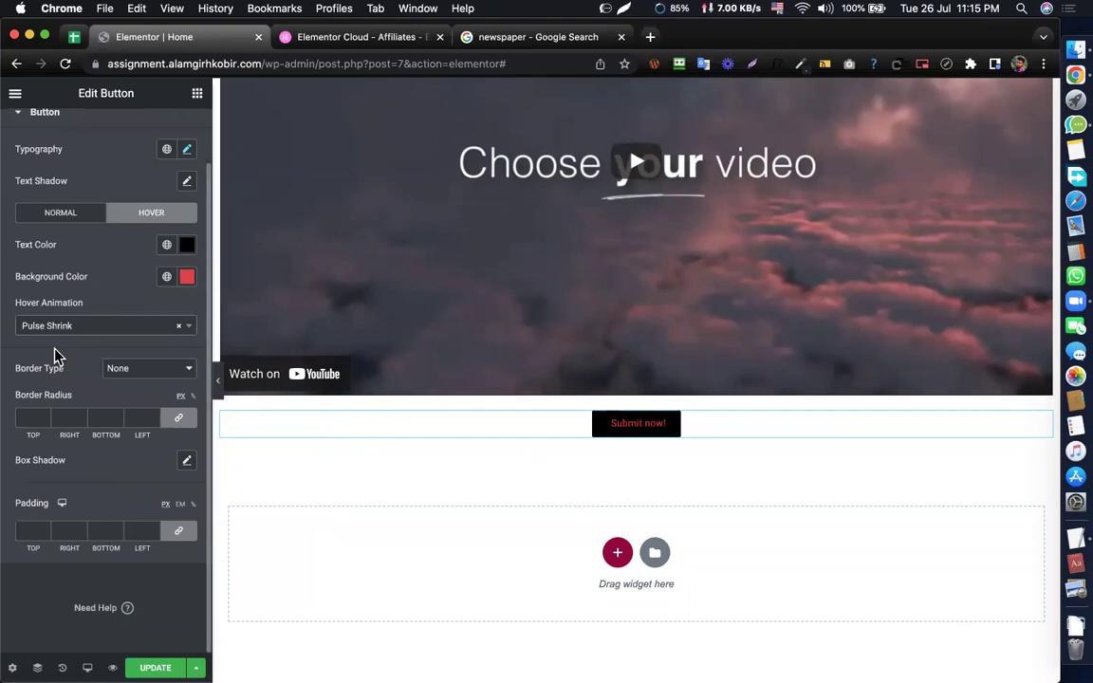